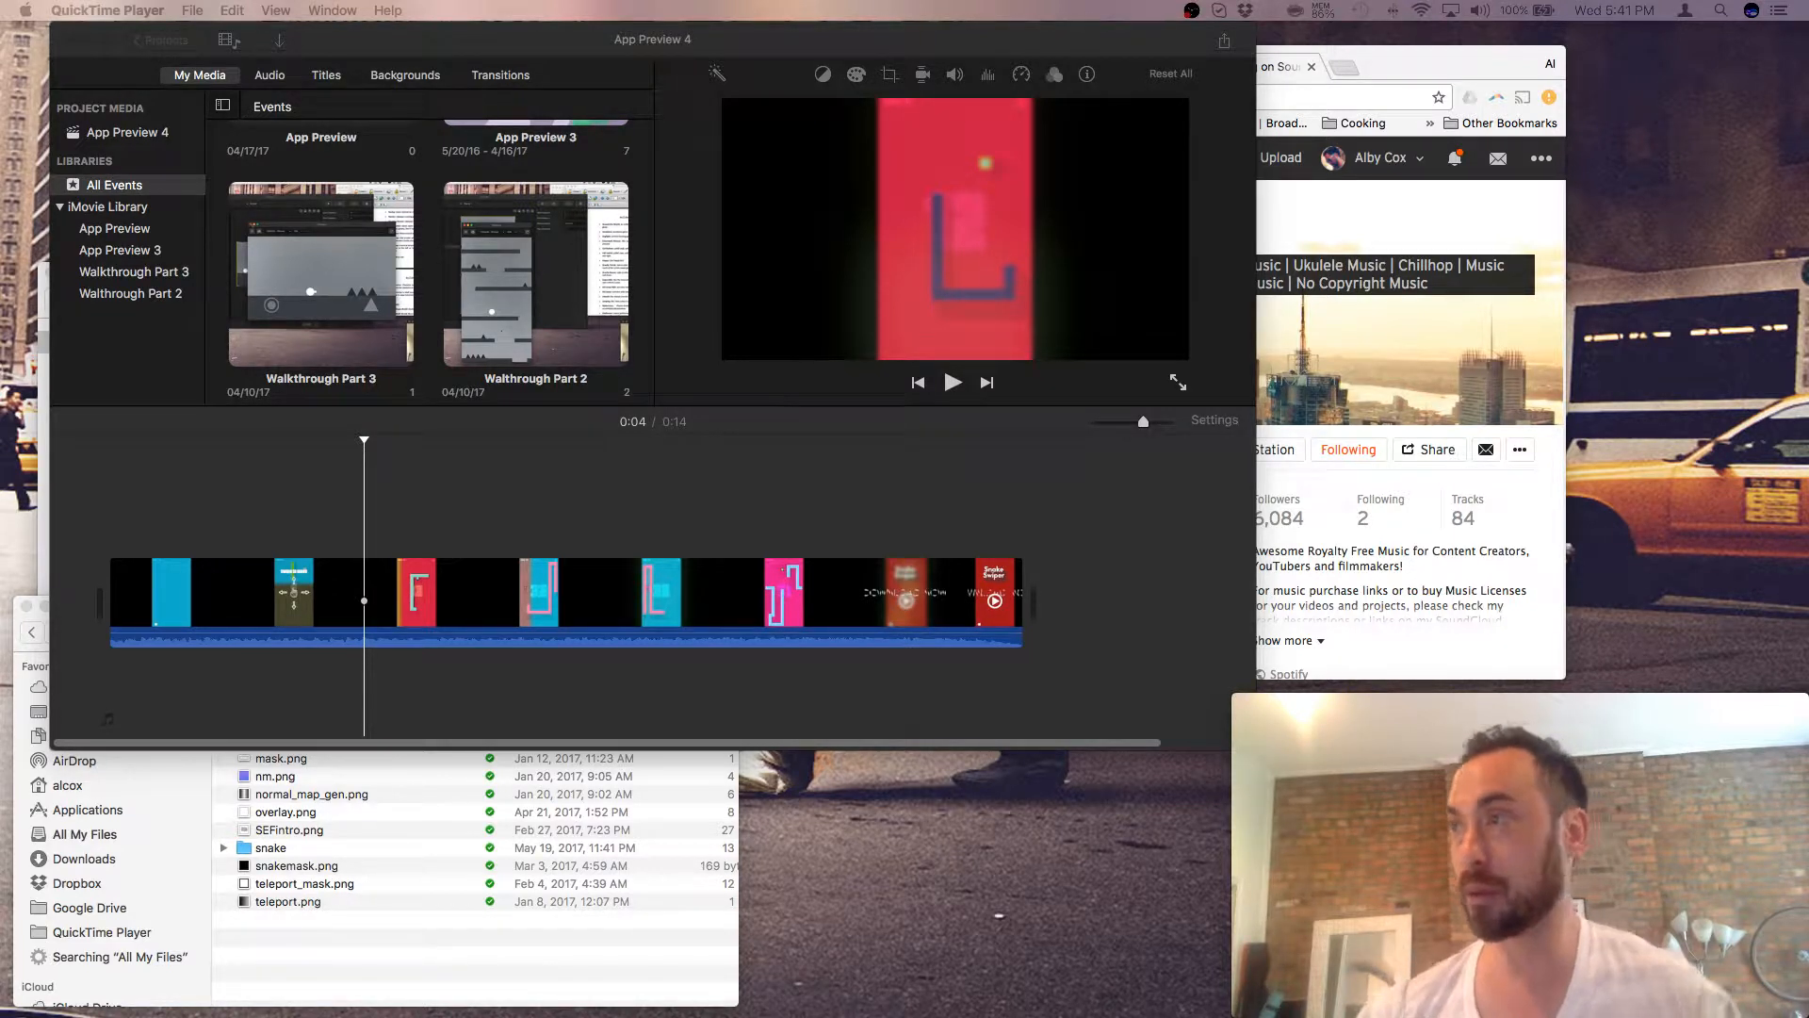
- Bring iMovie forward and jump to the end of the App Preview 4 timeline to show the 'Download Now' card
click(848, 476)
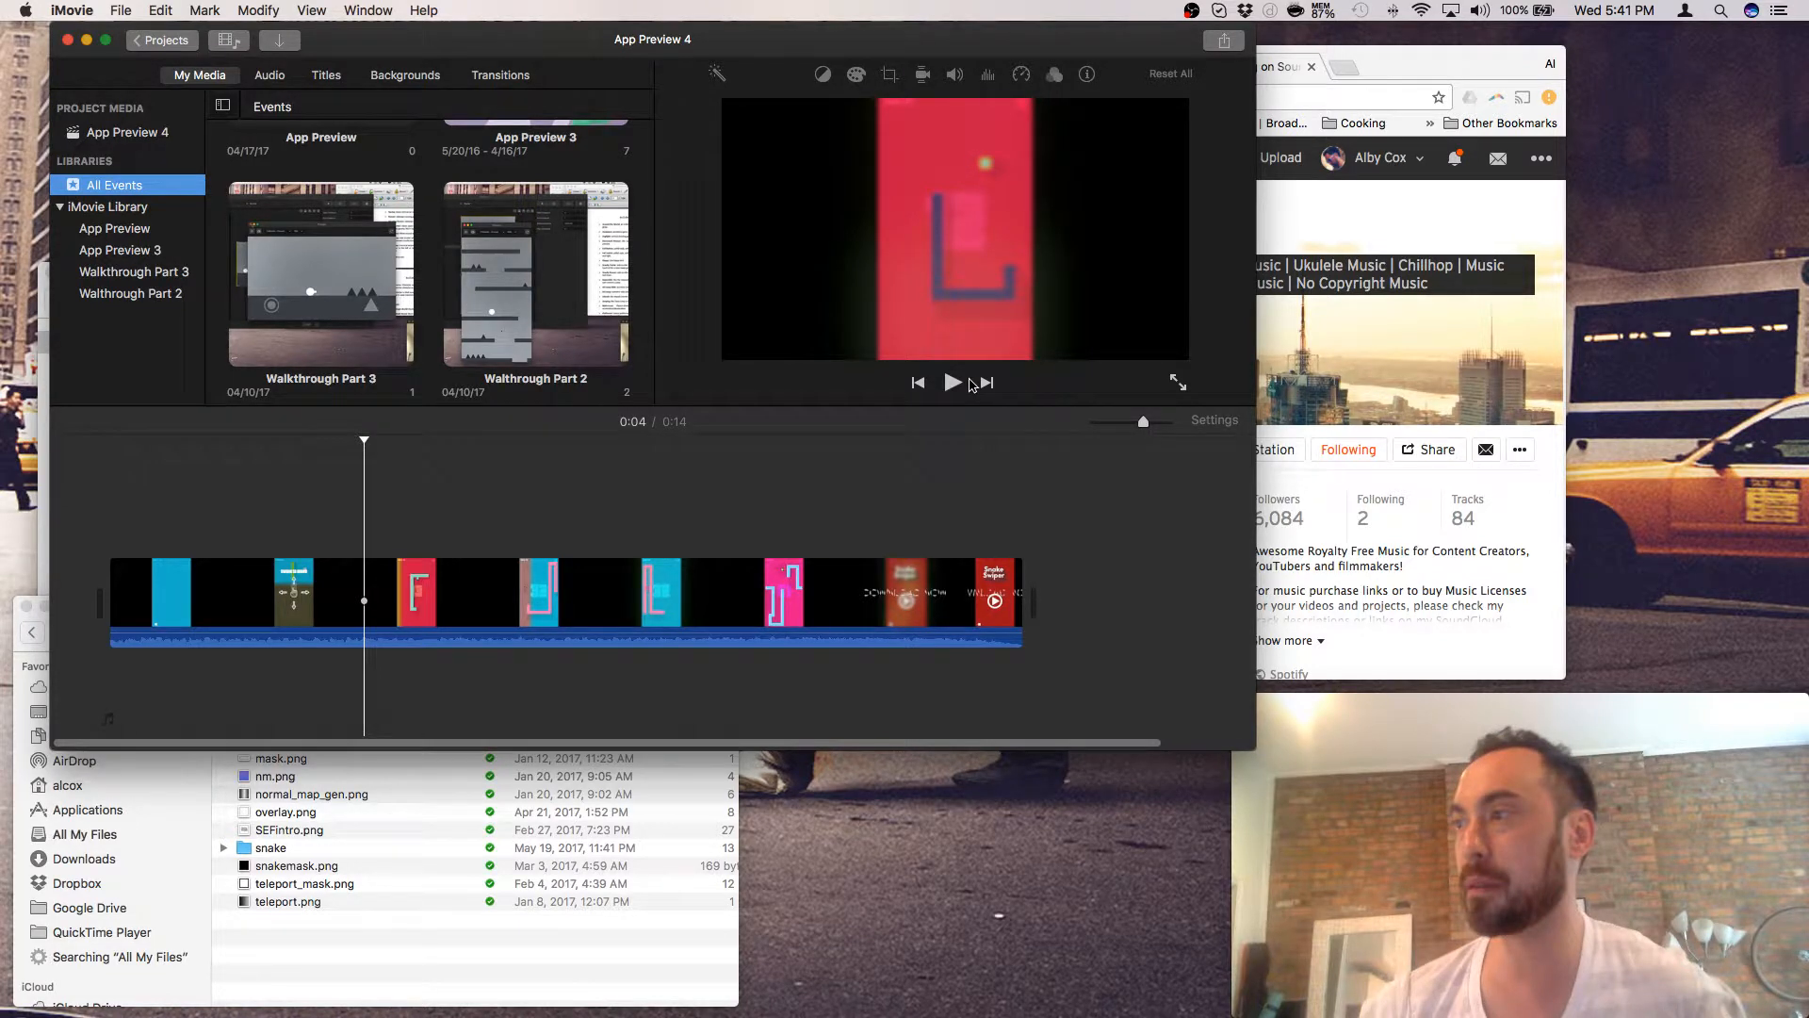
click(970, 504)
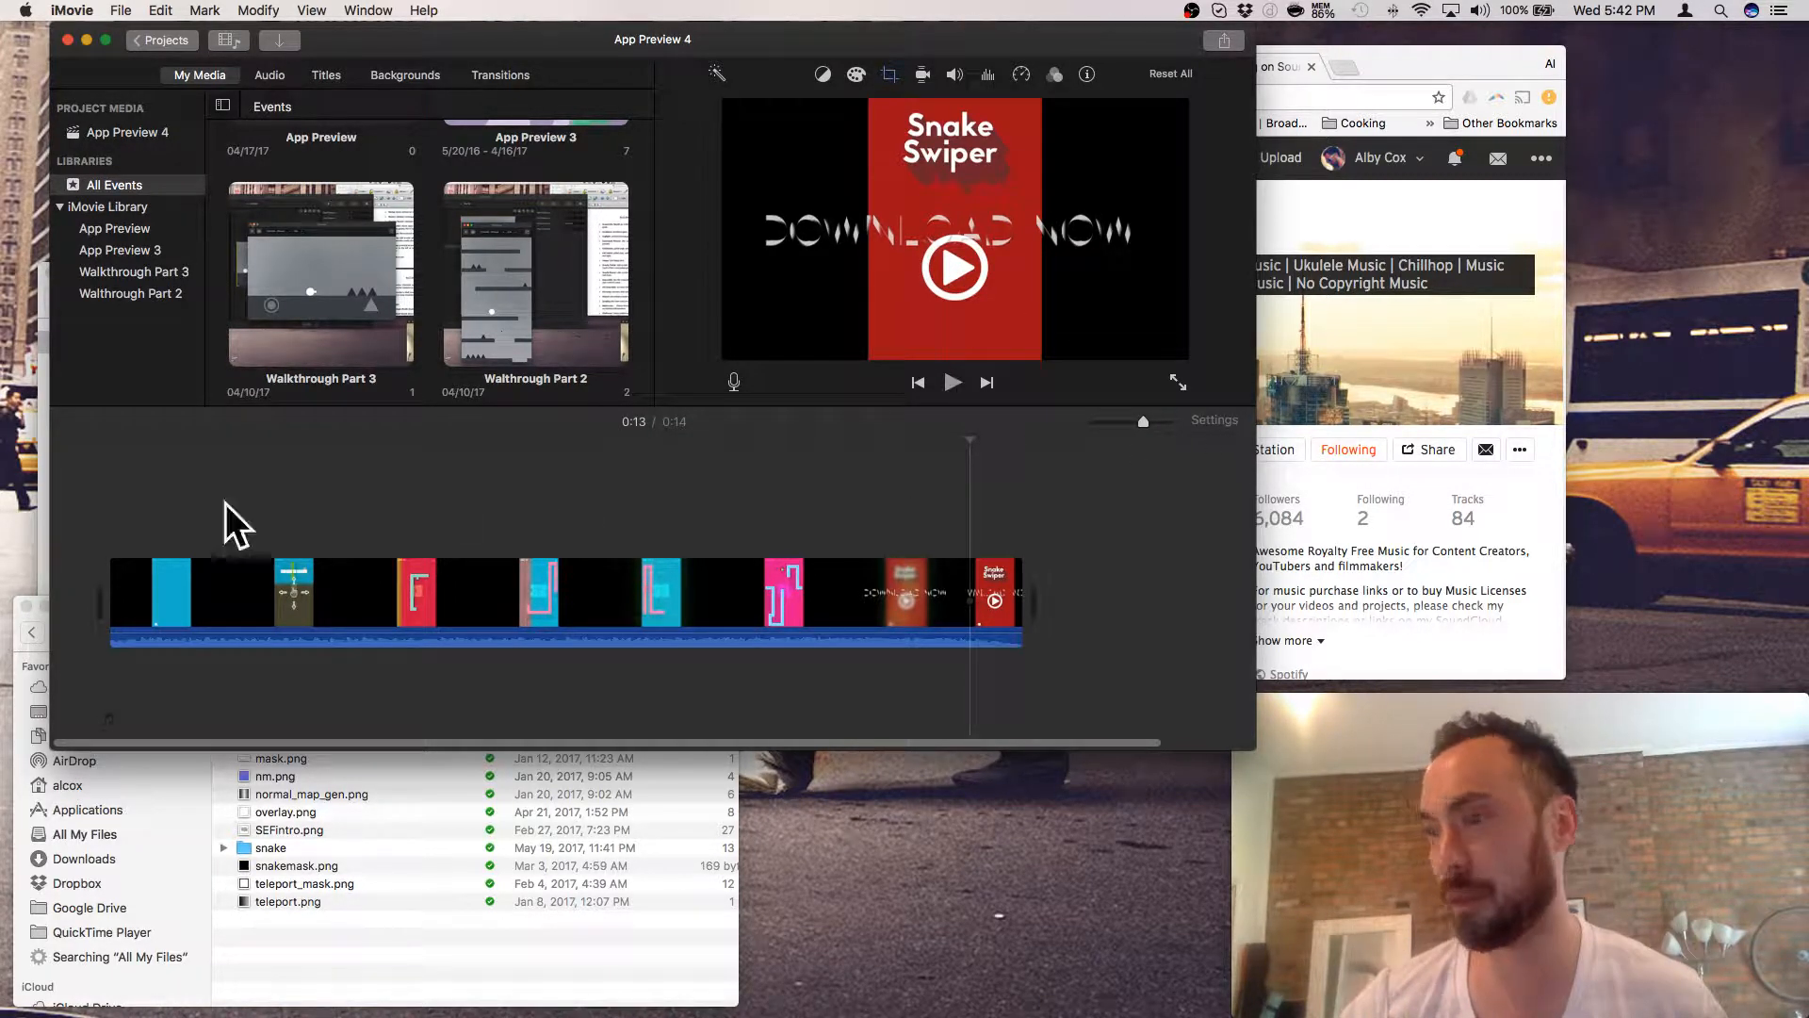
key(space)
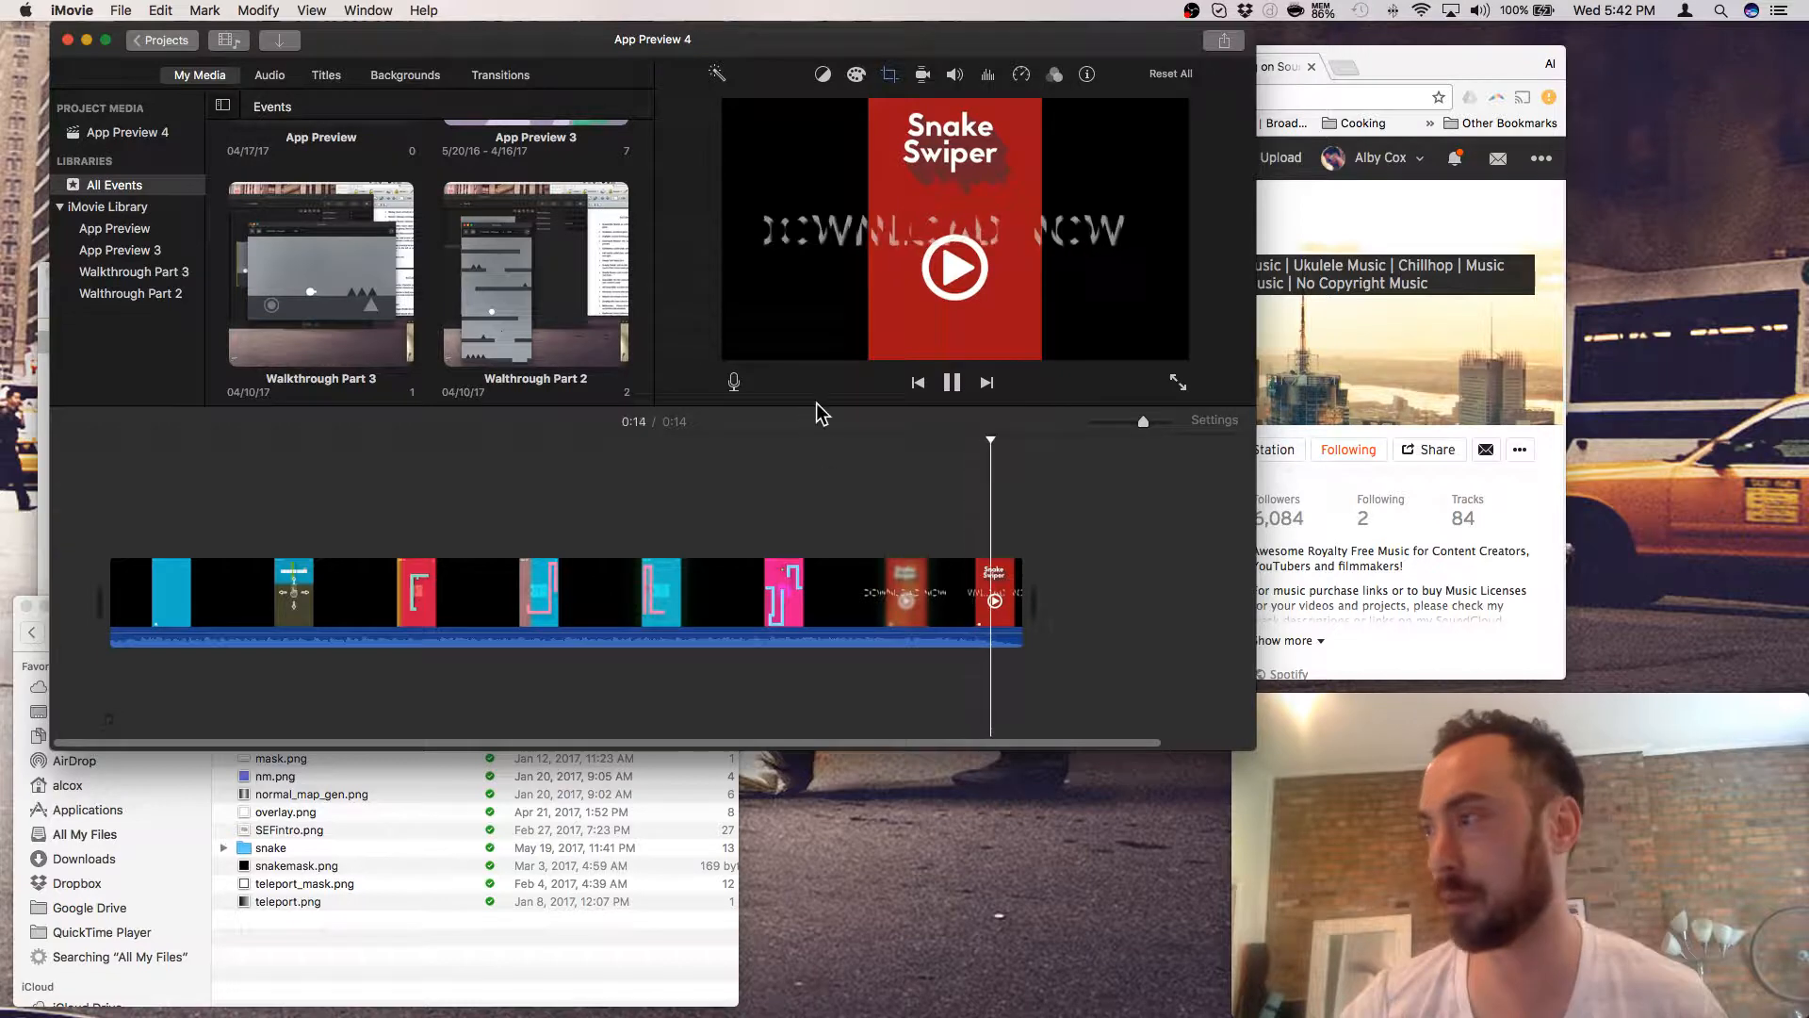
click(120, 611)
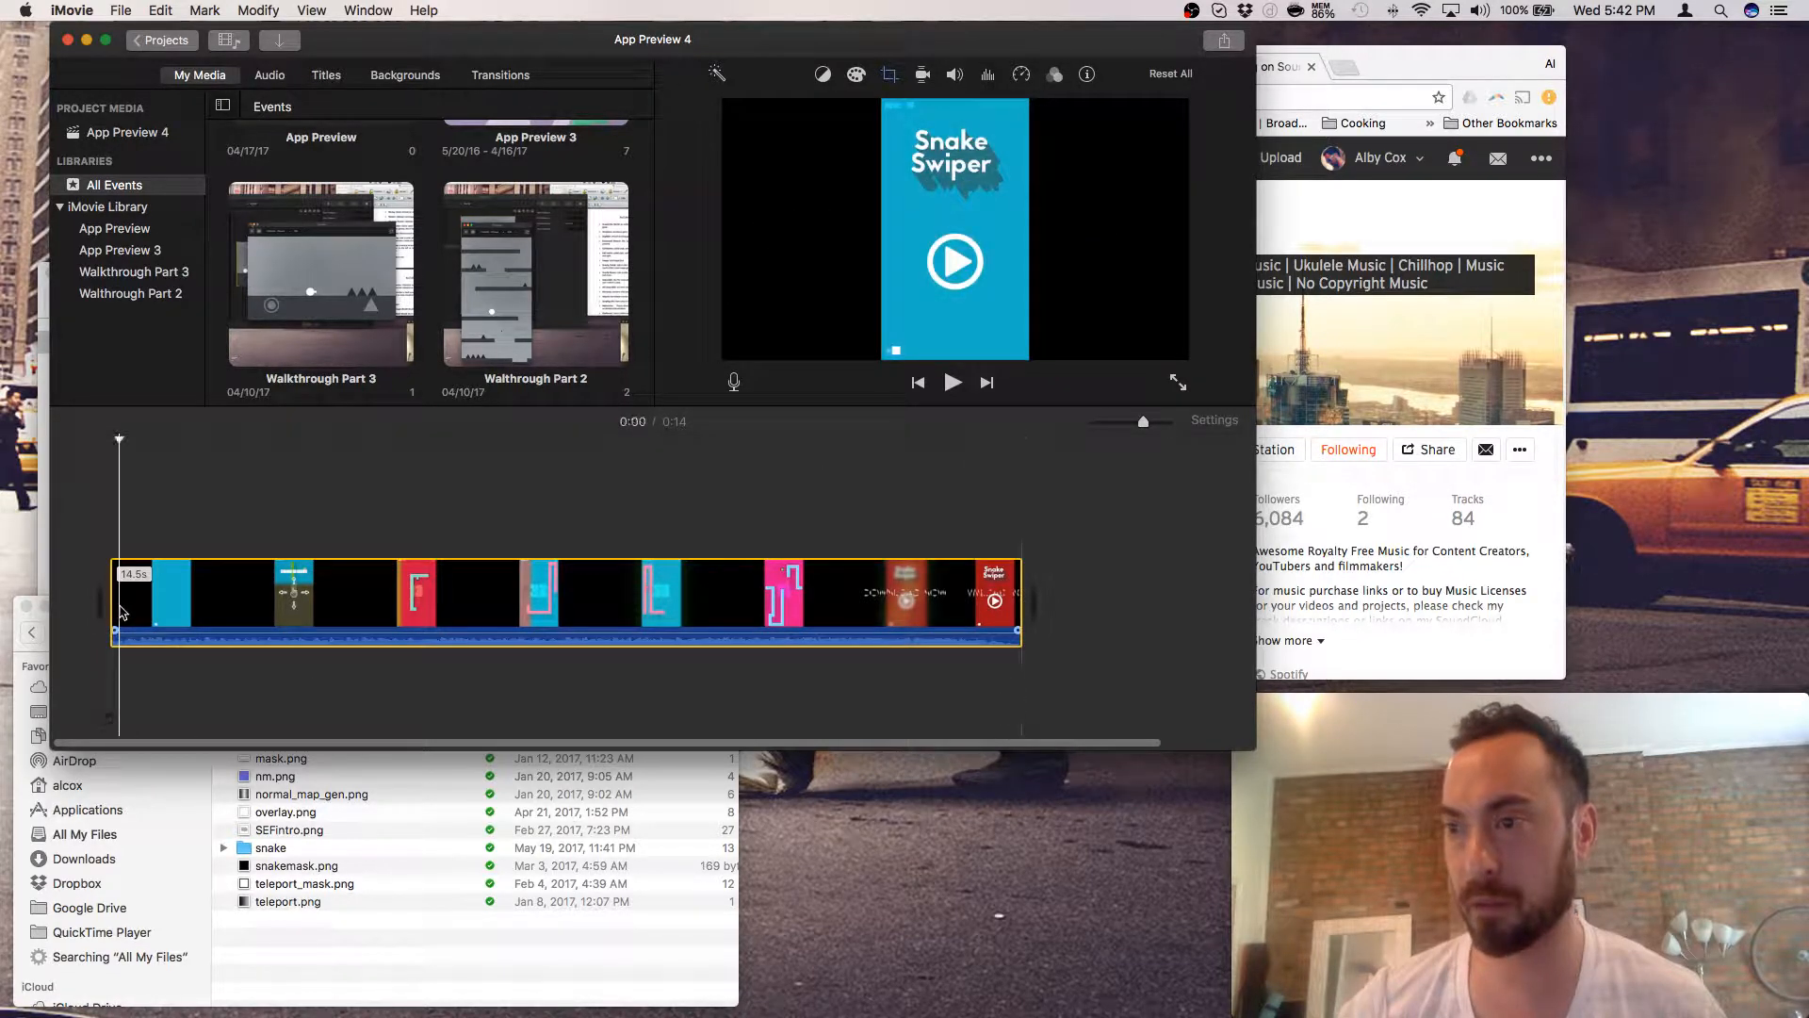
click(1177, 383)
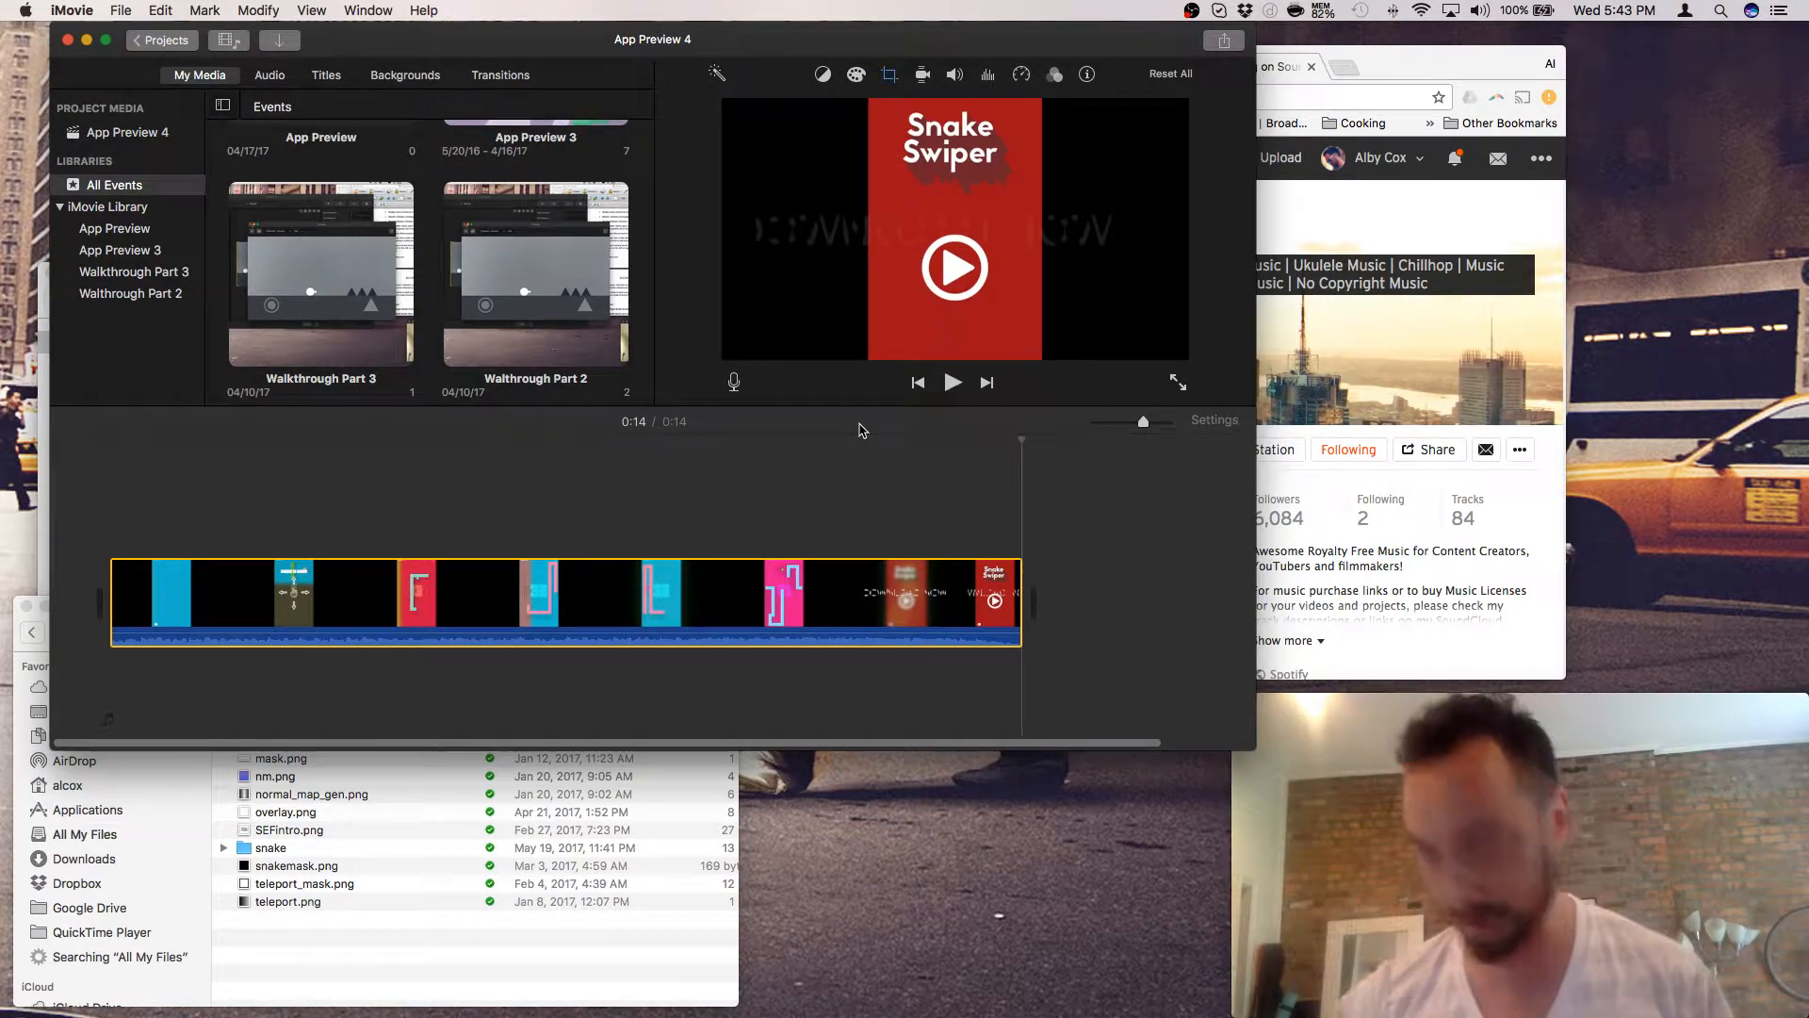
click(506, 505)
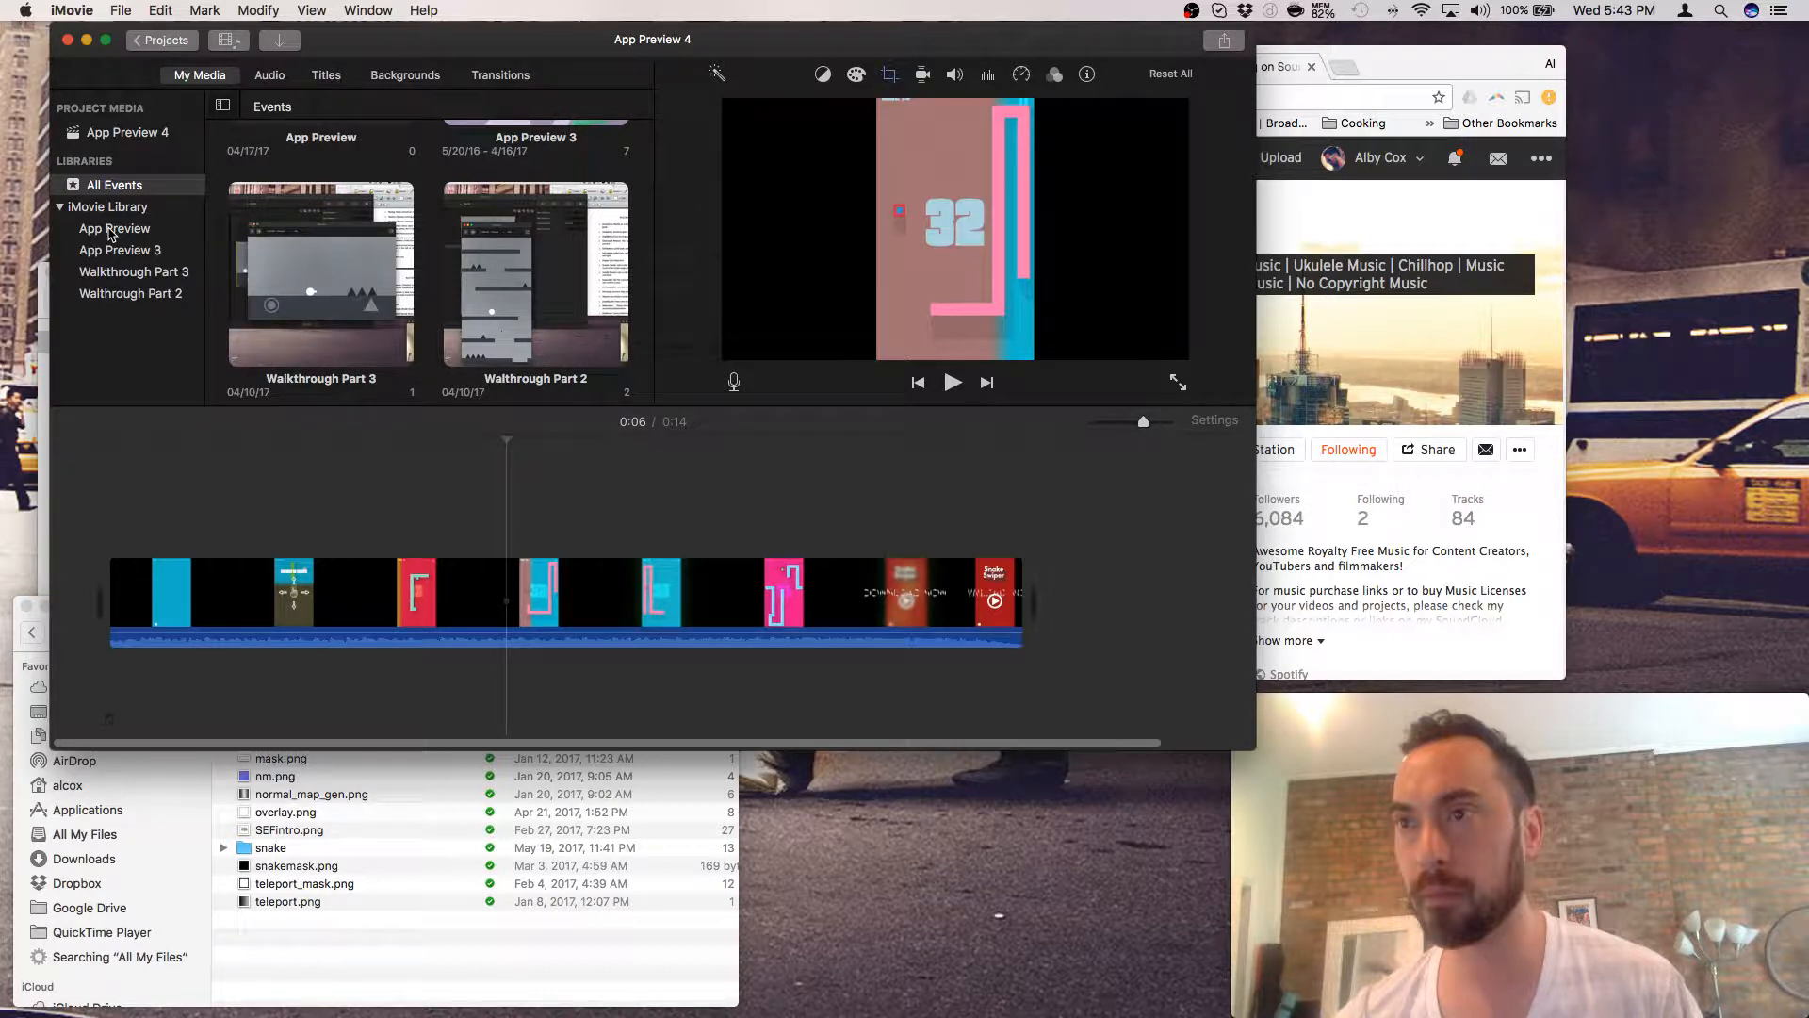
- Show App Preview 4's project media and preview the May 22 and Snake Swiper clips
click(111, 230)
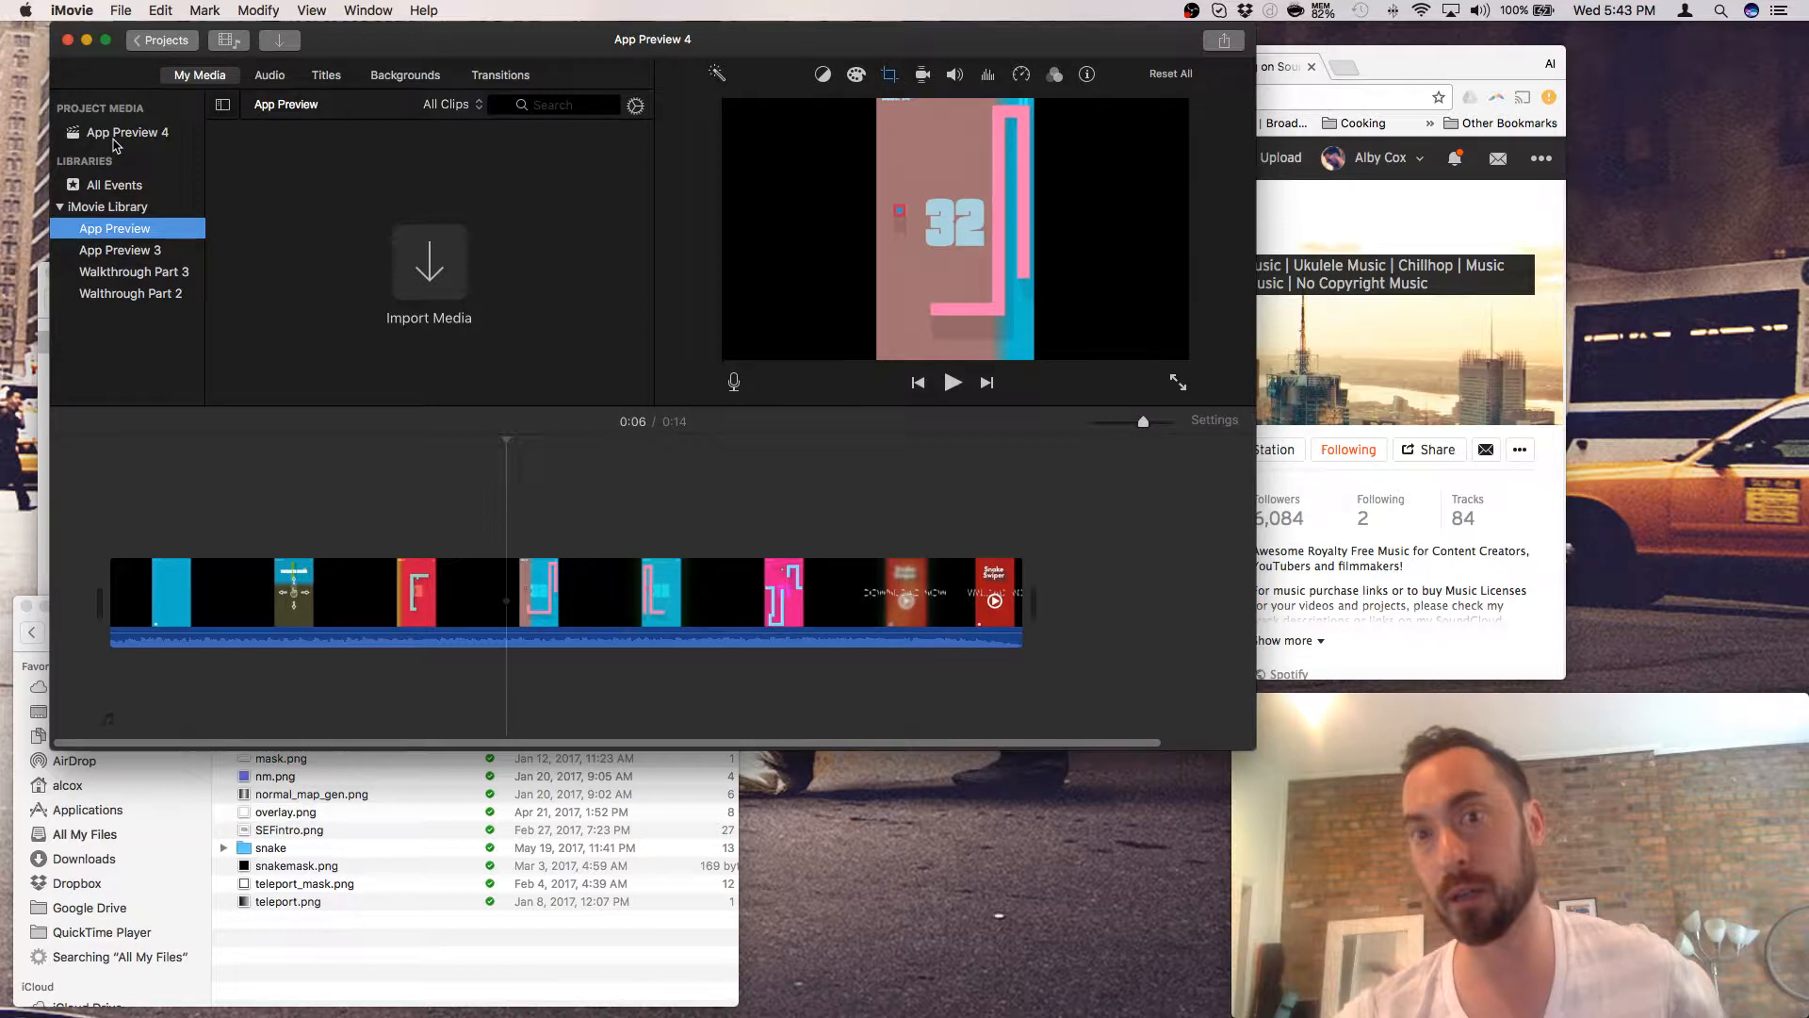
click(113, 136)
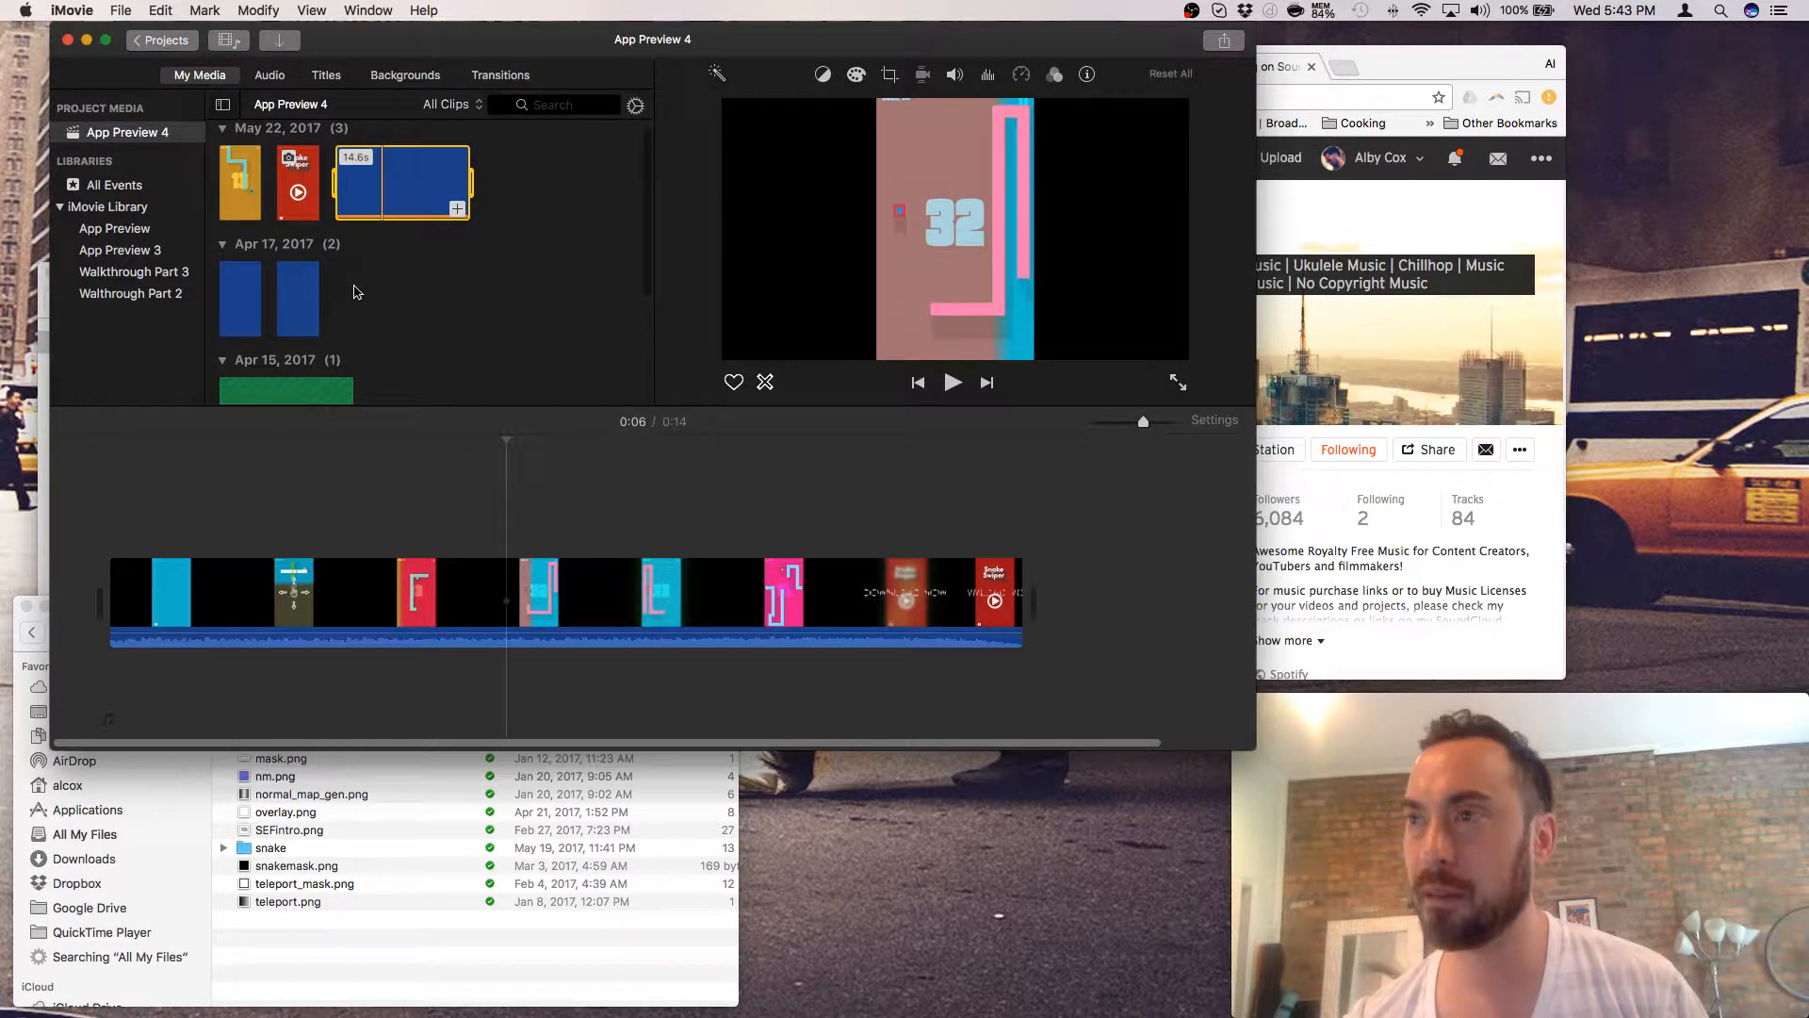
click(262, 195)
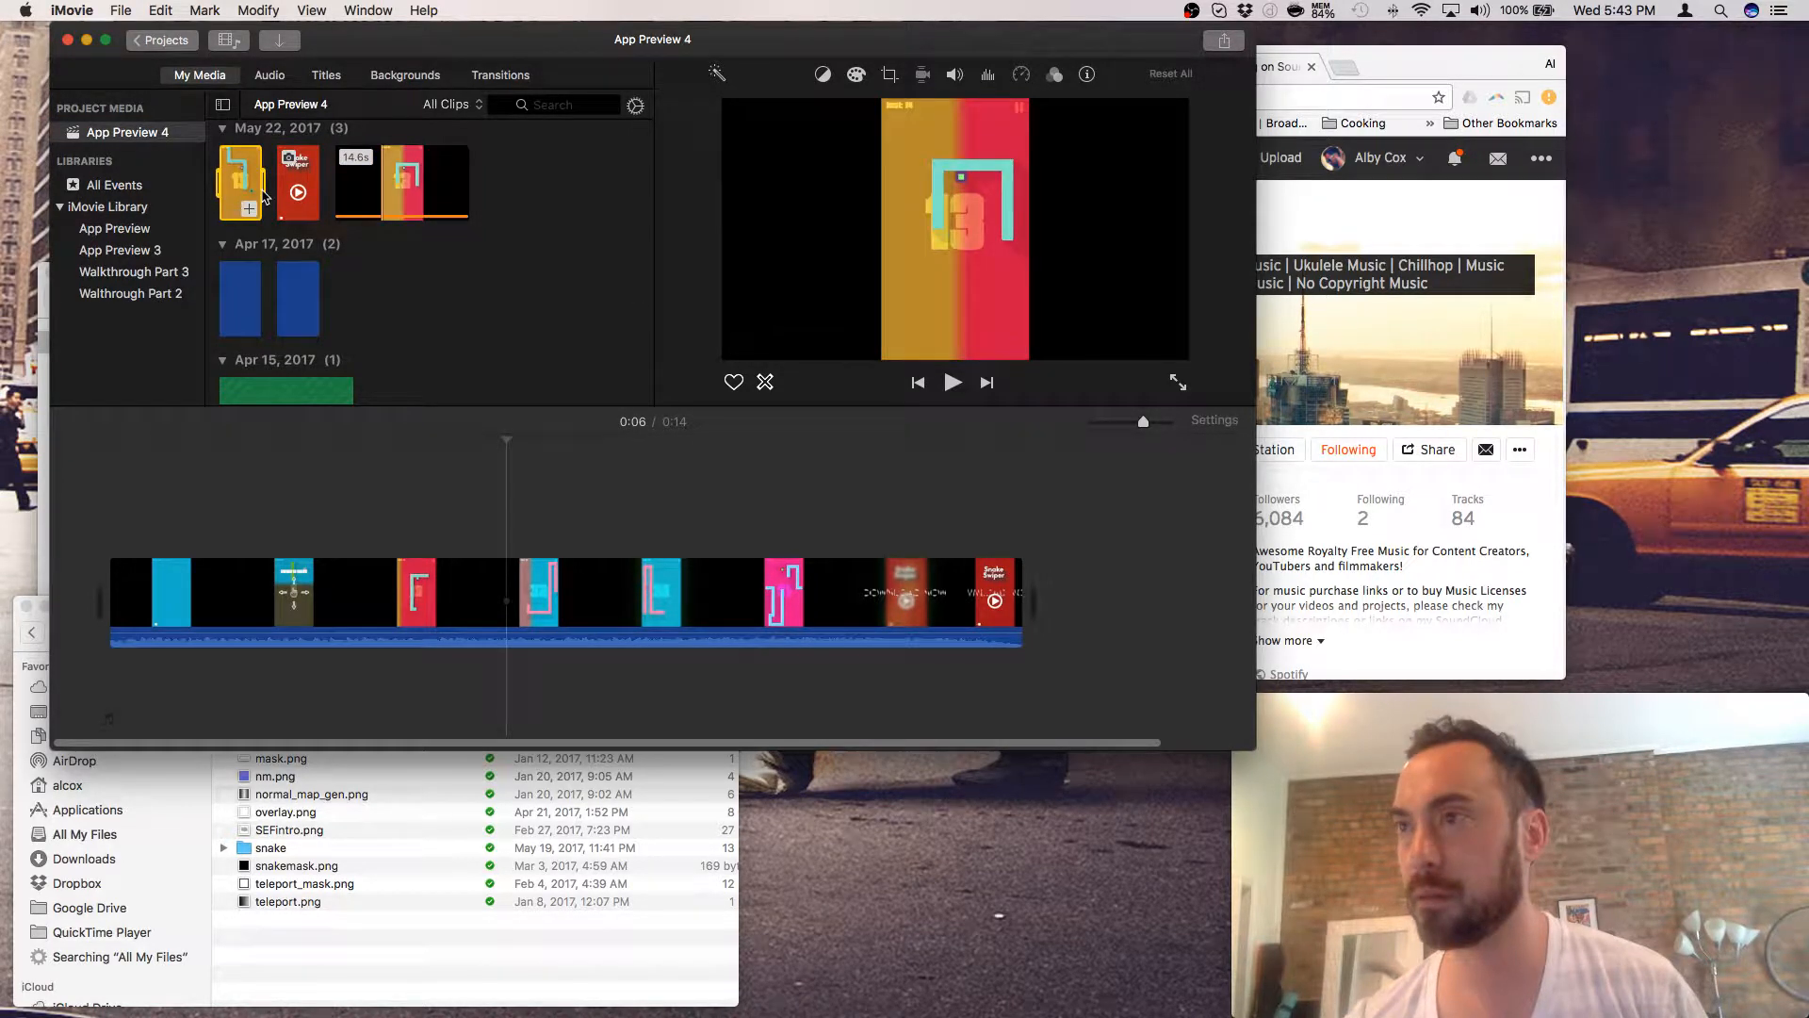
click(307, 191)
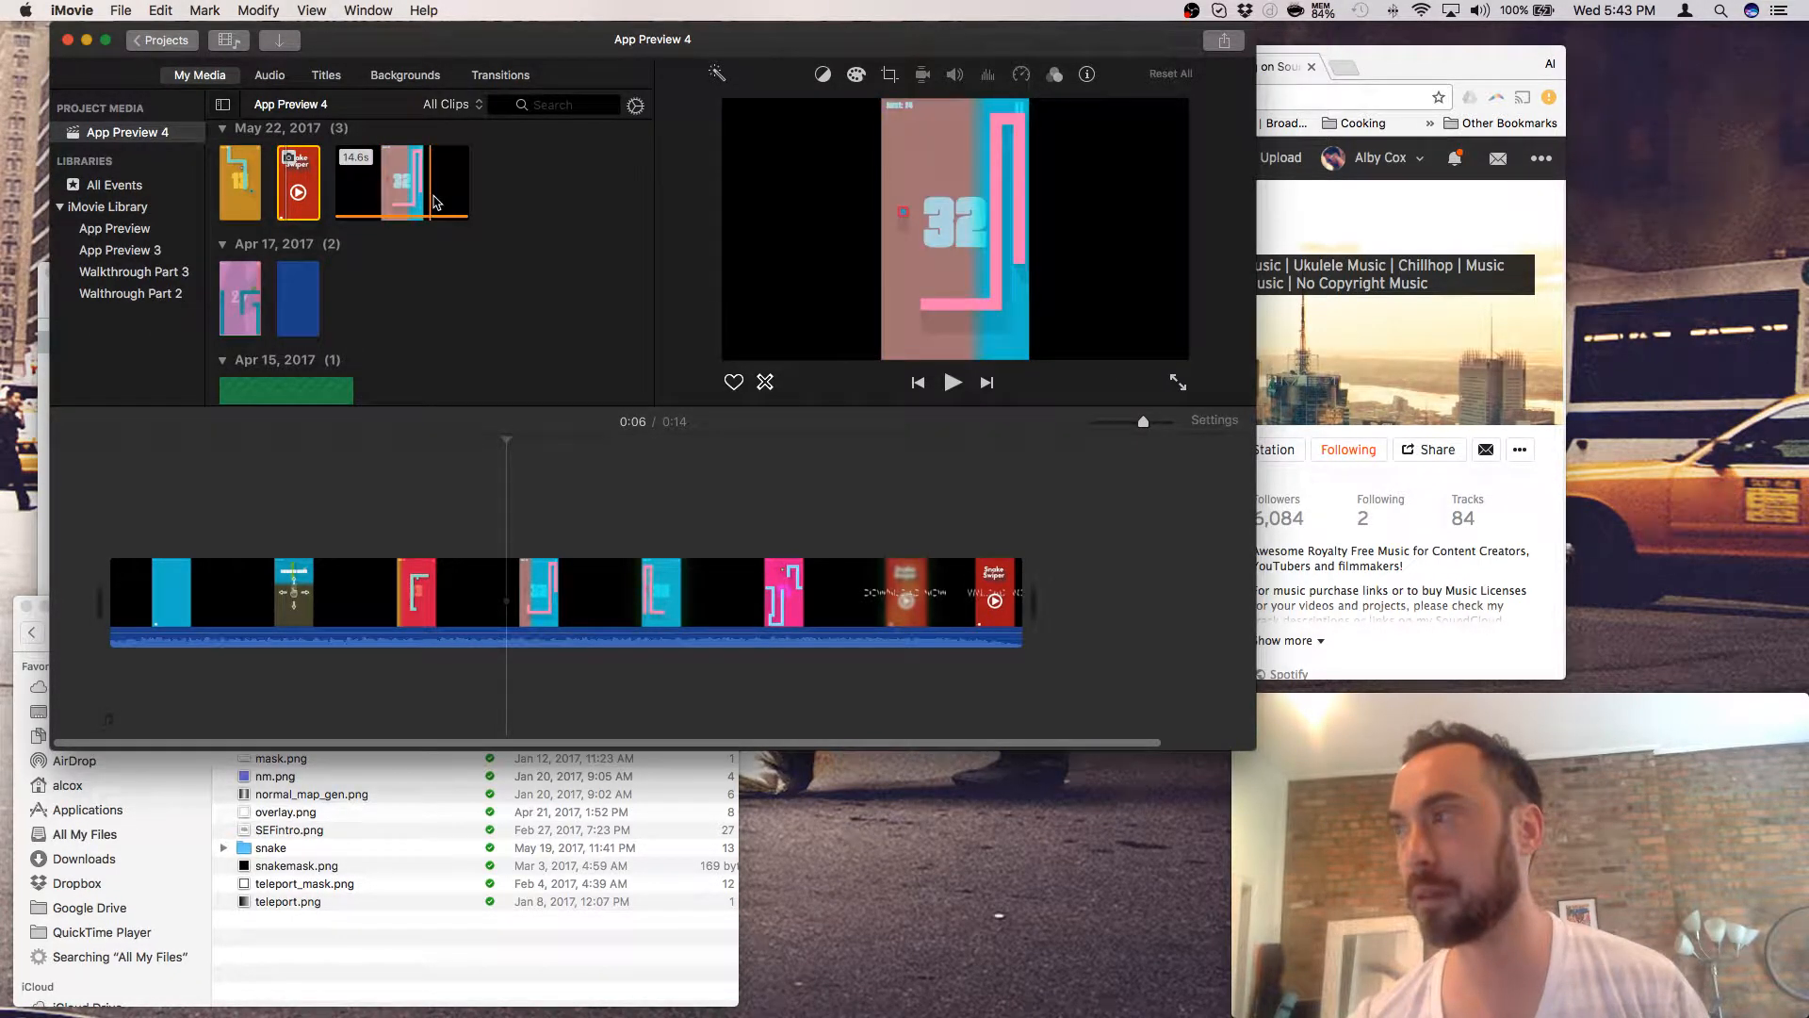
- Preview both Apr 17 clips and select the green Apr 15 audio clip
click(224, 303)
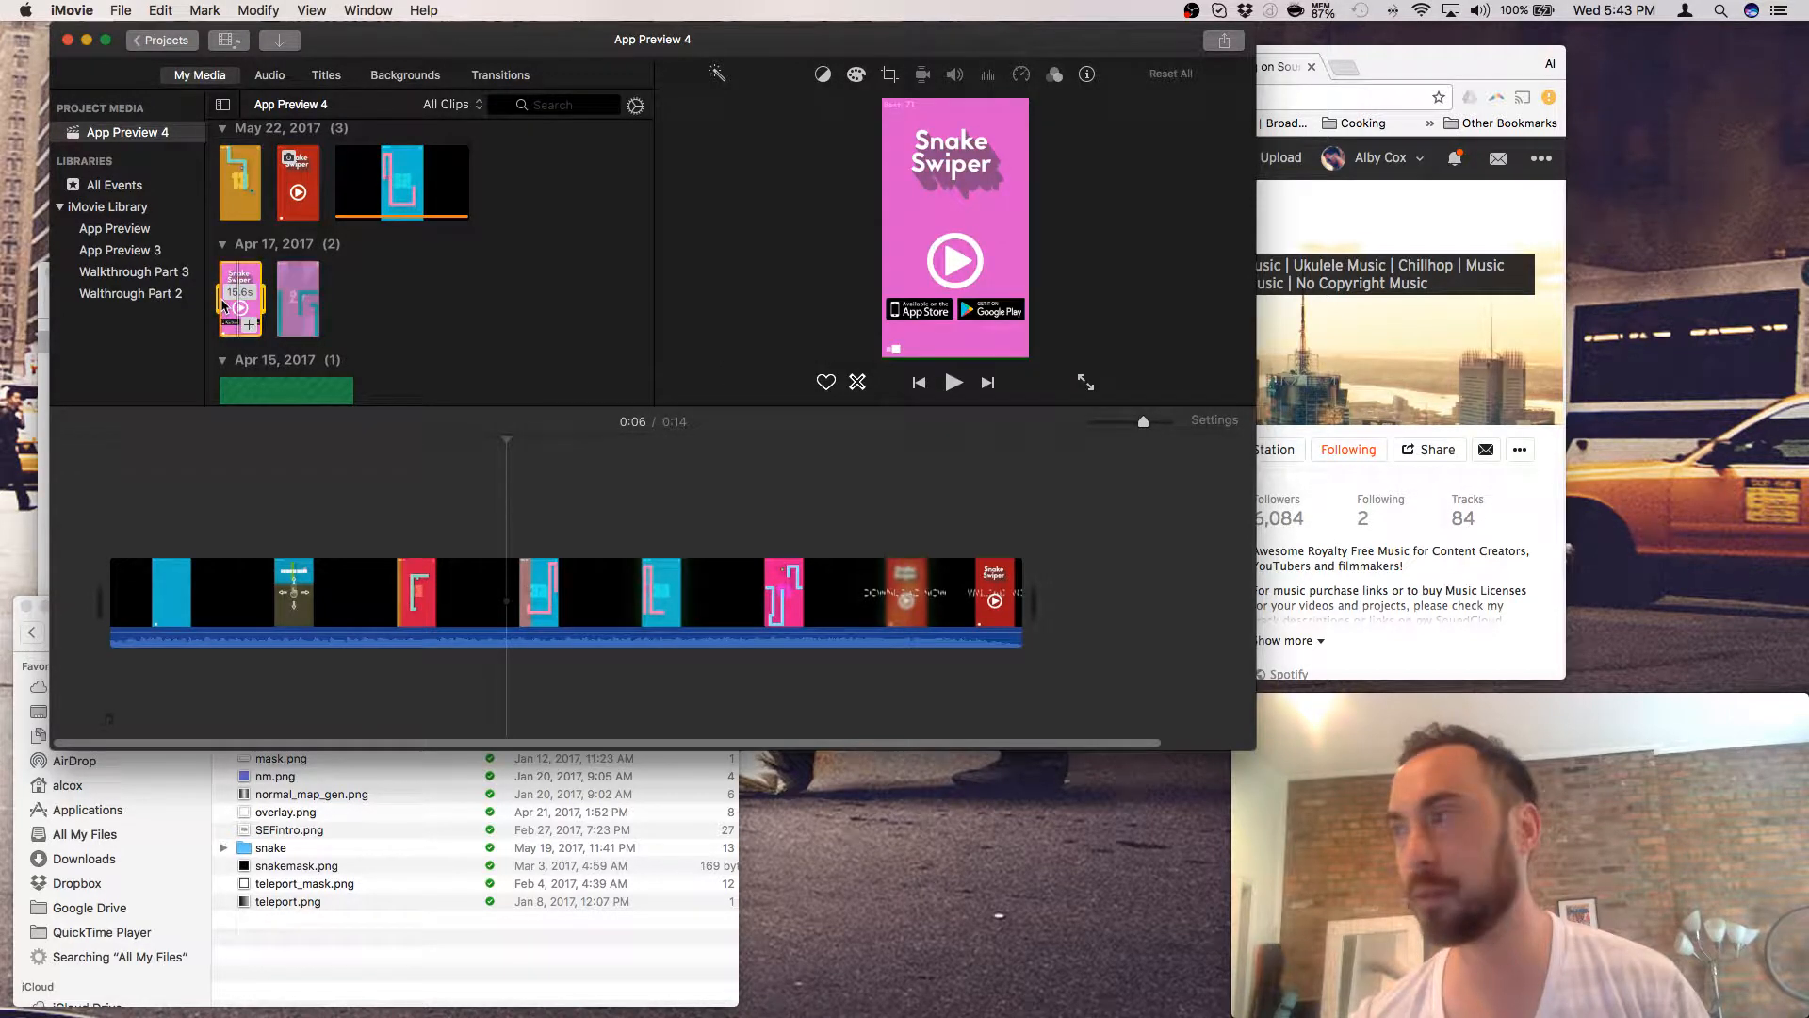
click(294, 308)
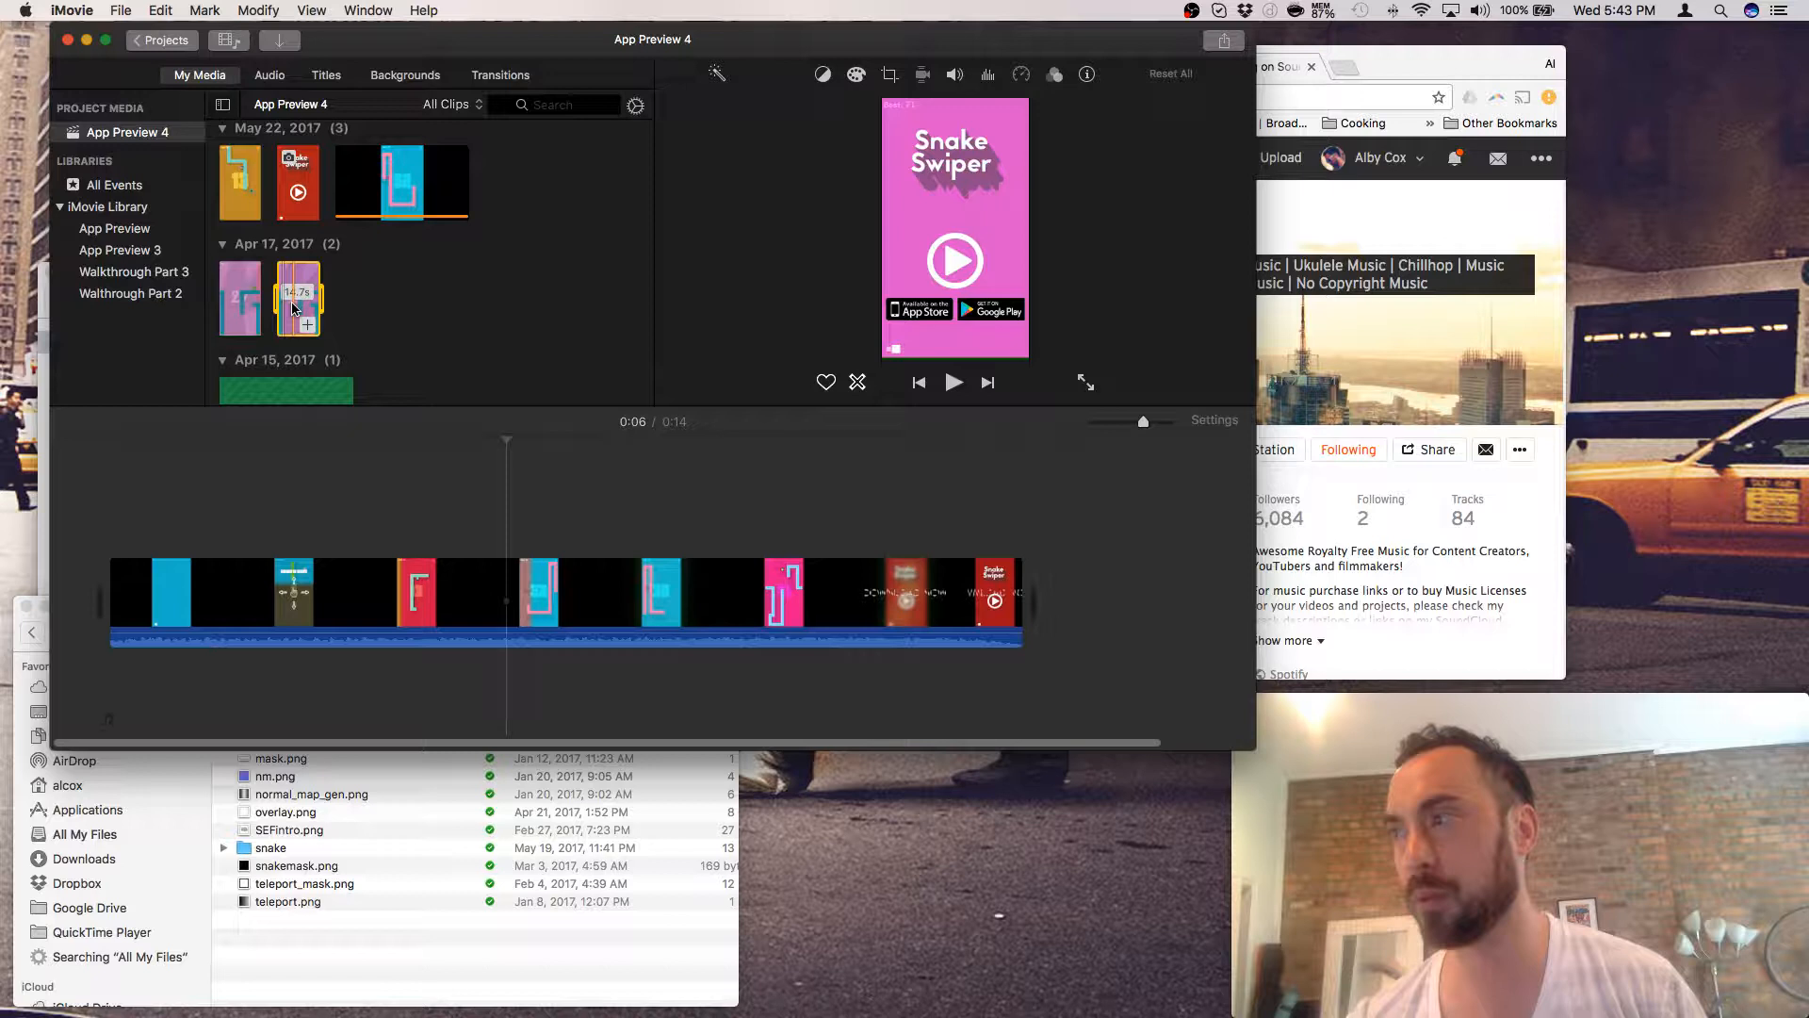
scroll(294, 311, down, 3)
click(292, 337)
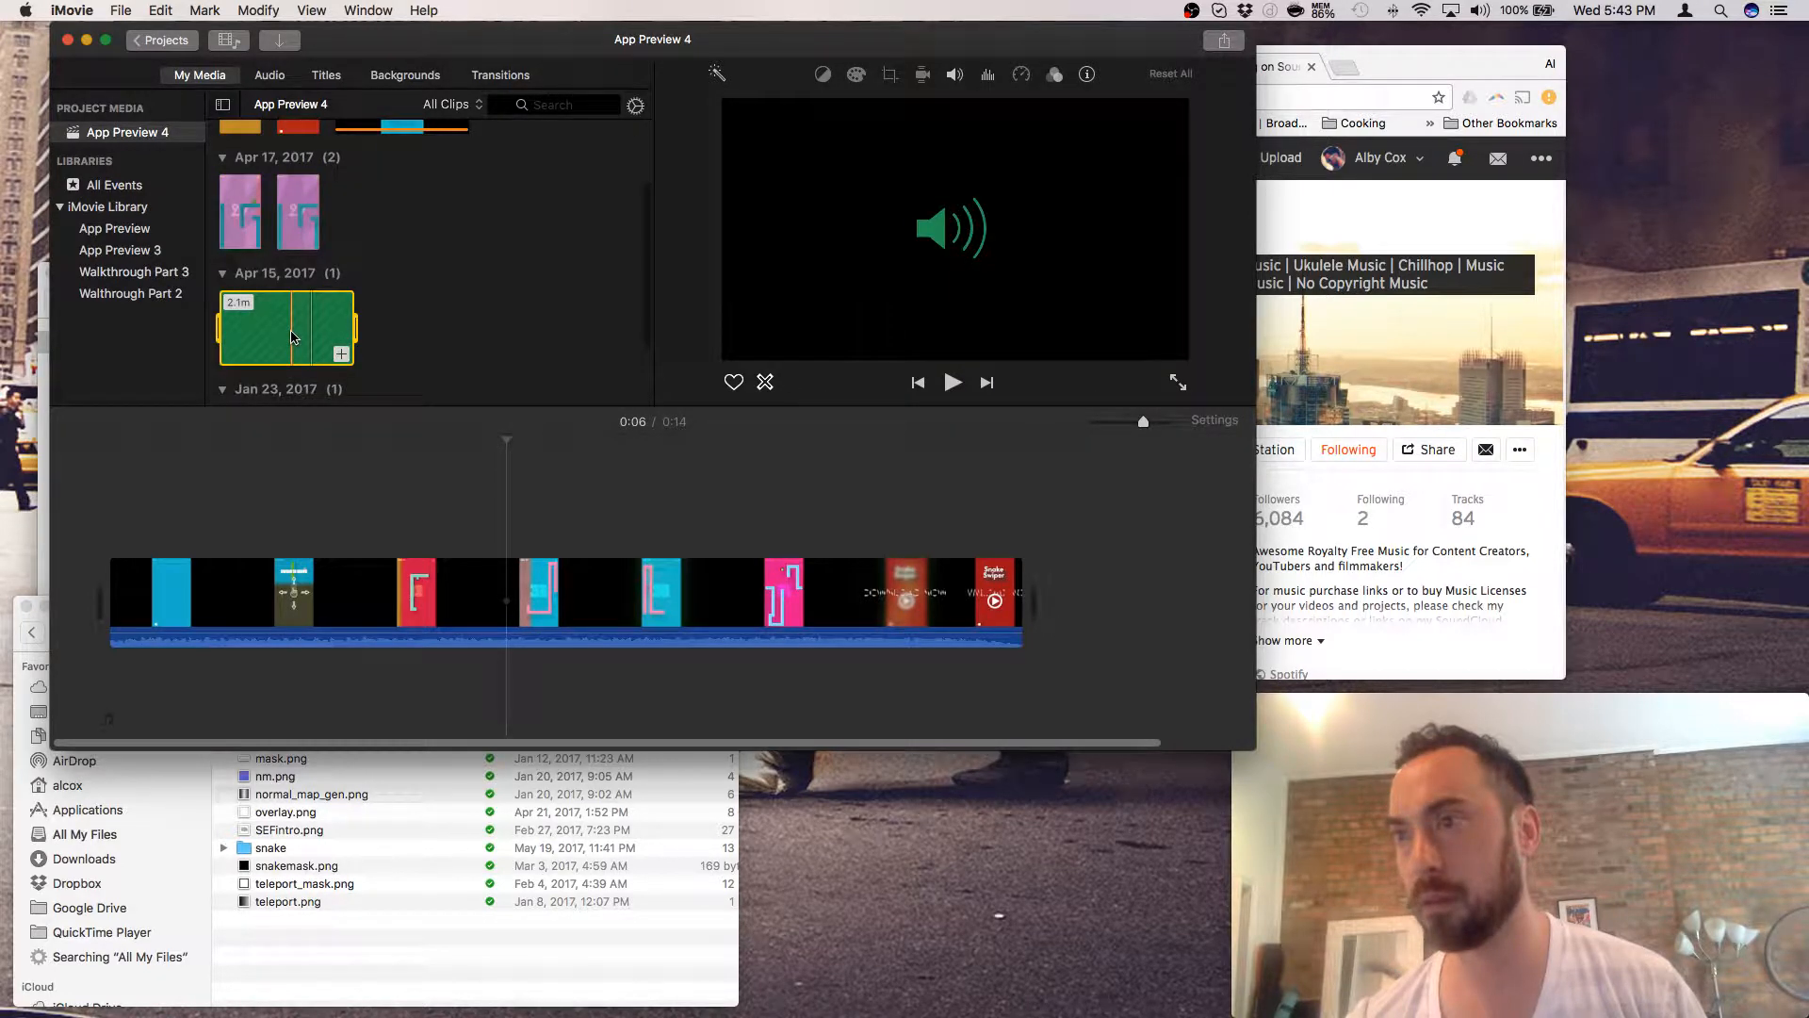
scroll(291, 338, down, 3)
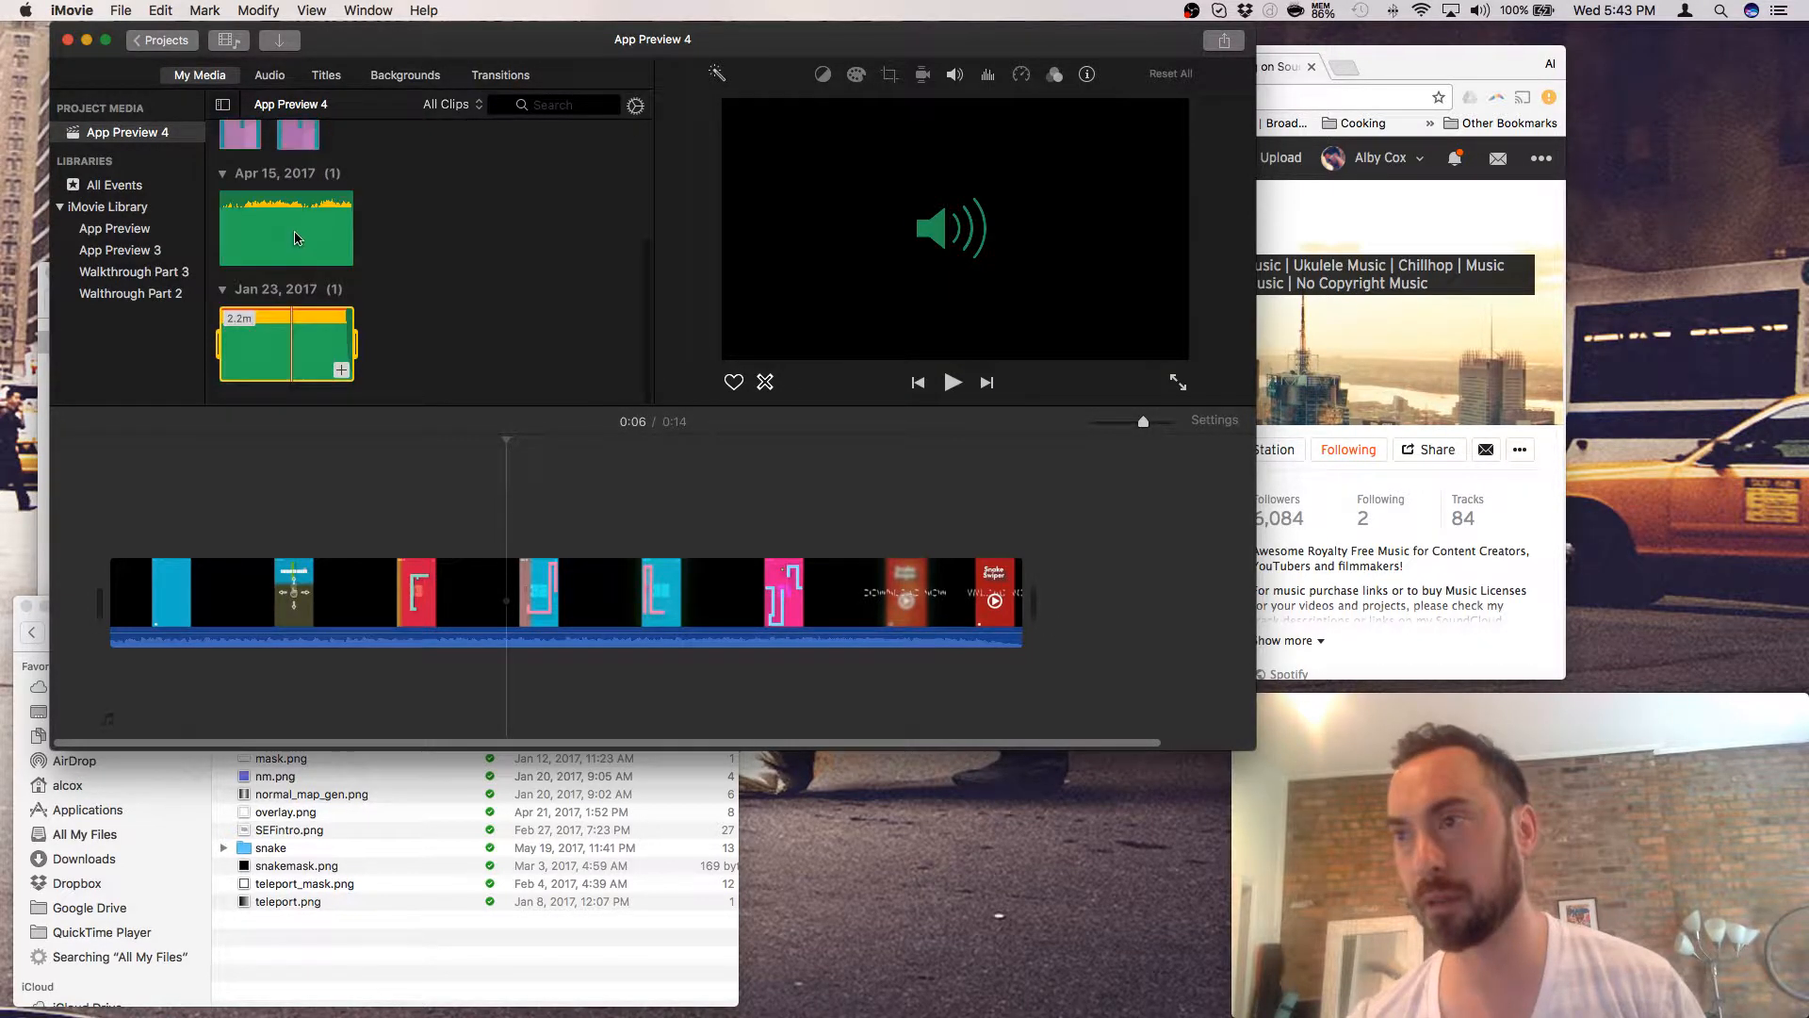
click(296, 238)
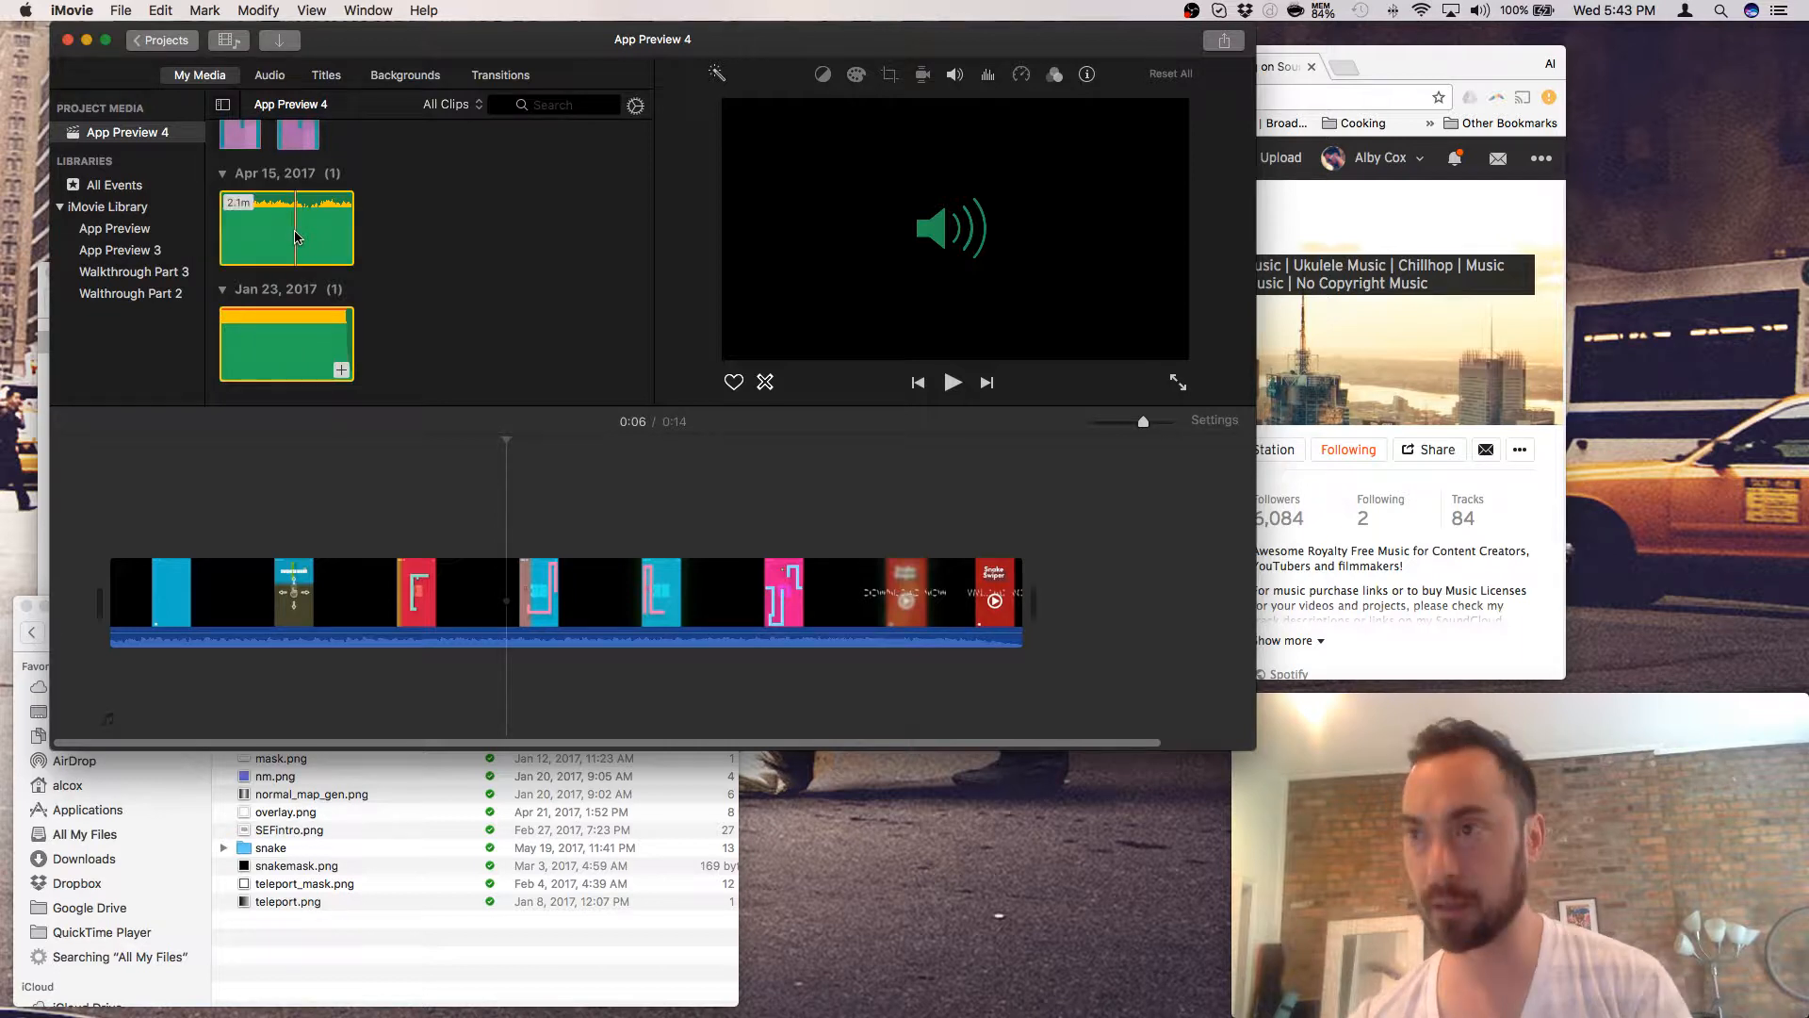
- Delete the Apr 15 audio clip from its event
right_click(294, 235)
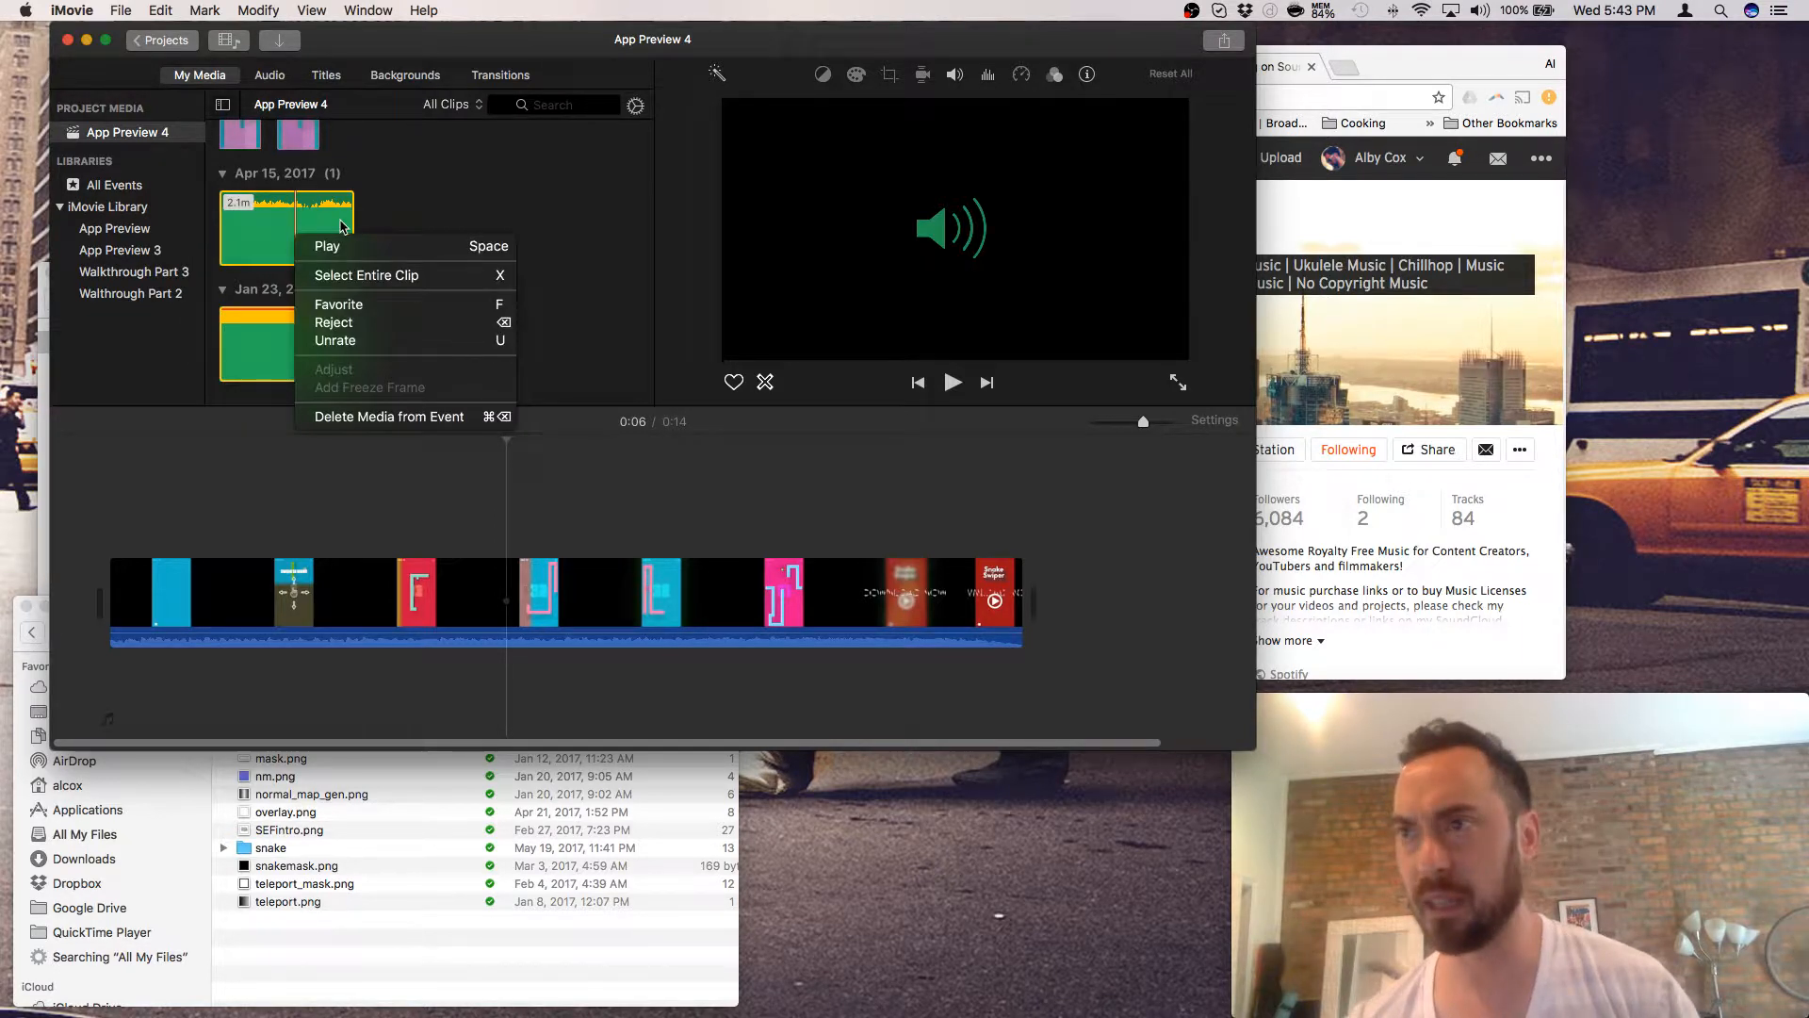
click(387, 406)
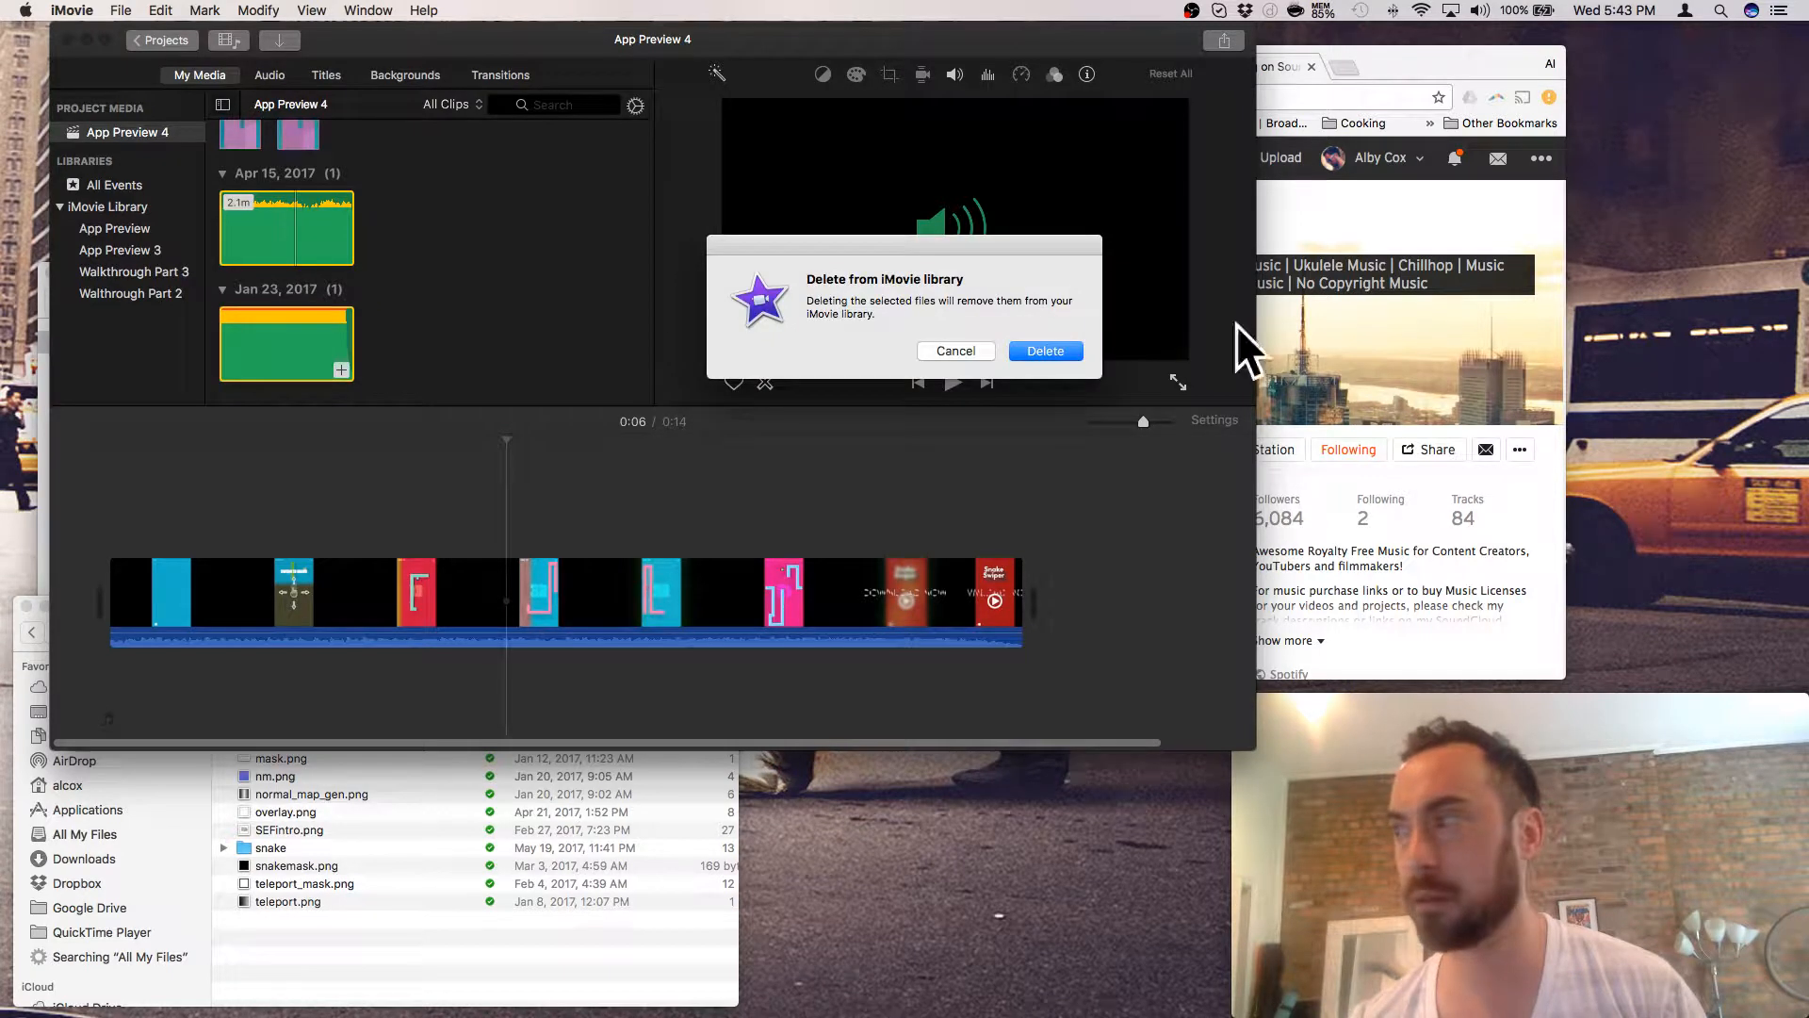
click(1022, 350)
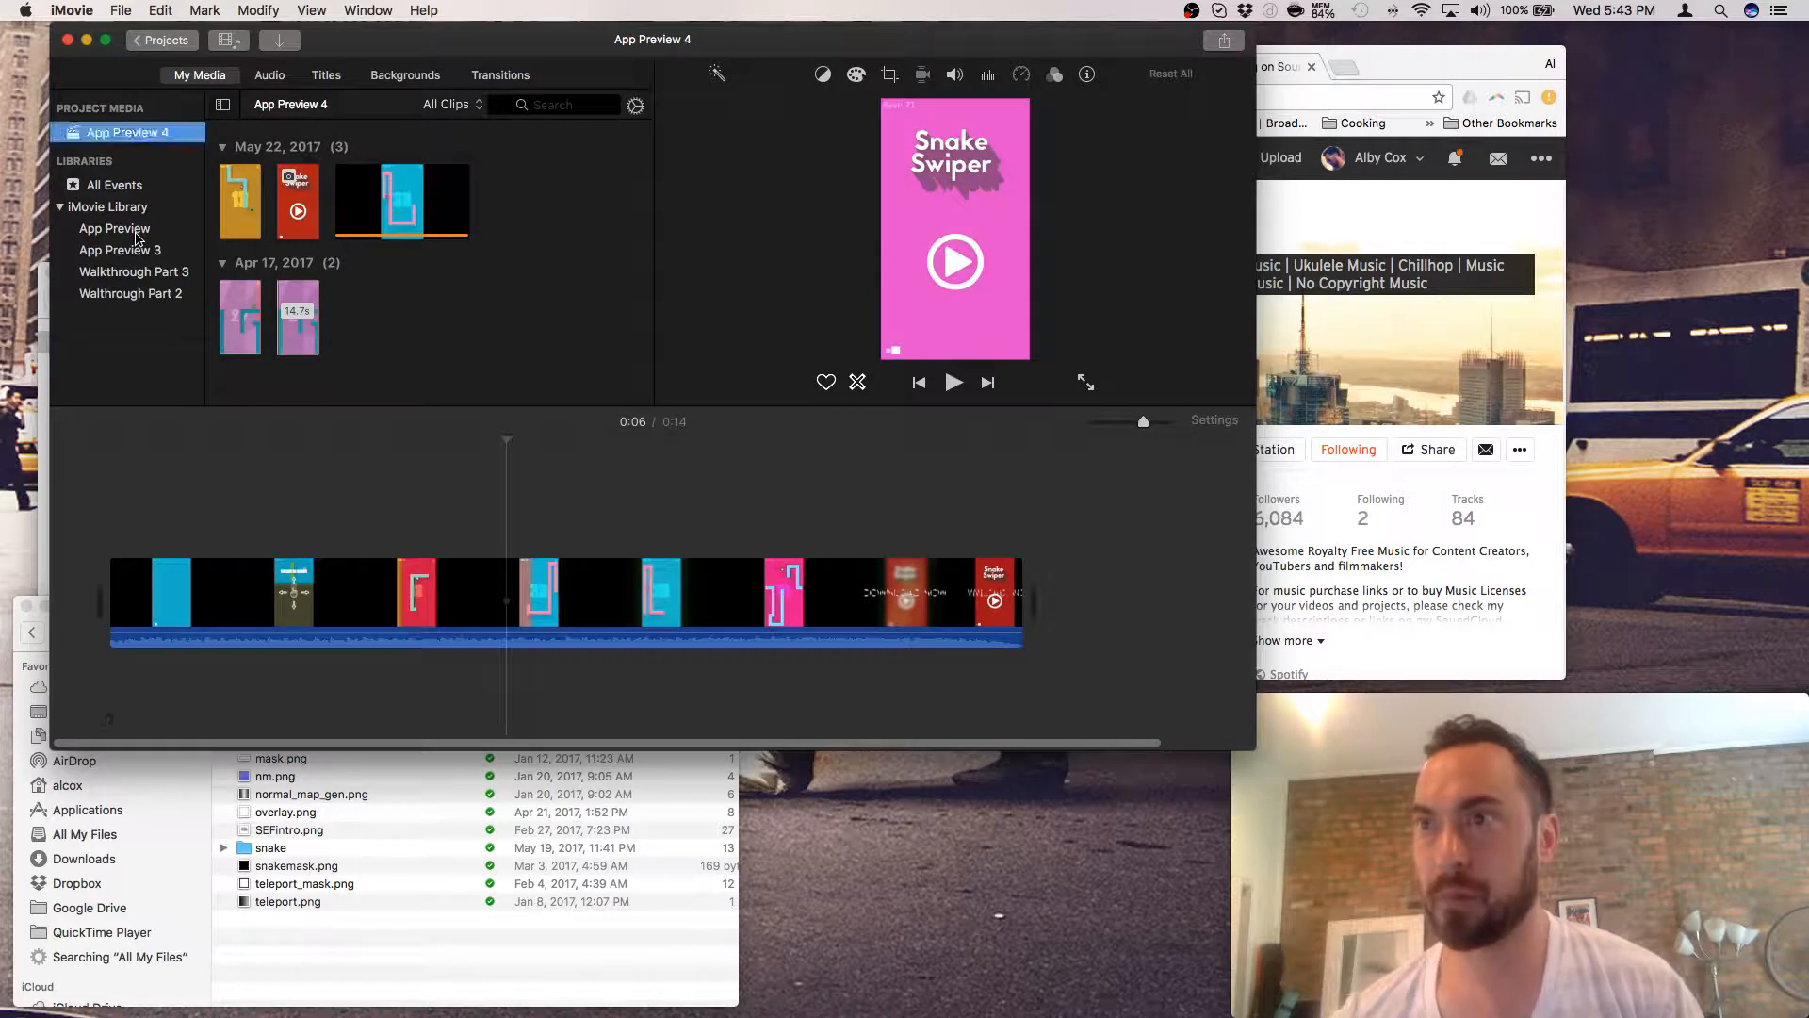
- Delete the Walkthrough Part 3 and Walkthrough Part 2 events from the library
click(132, 230)
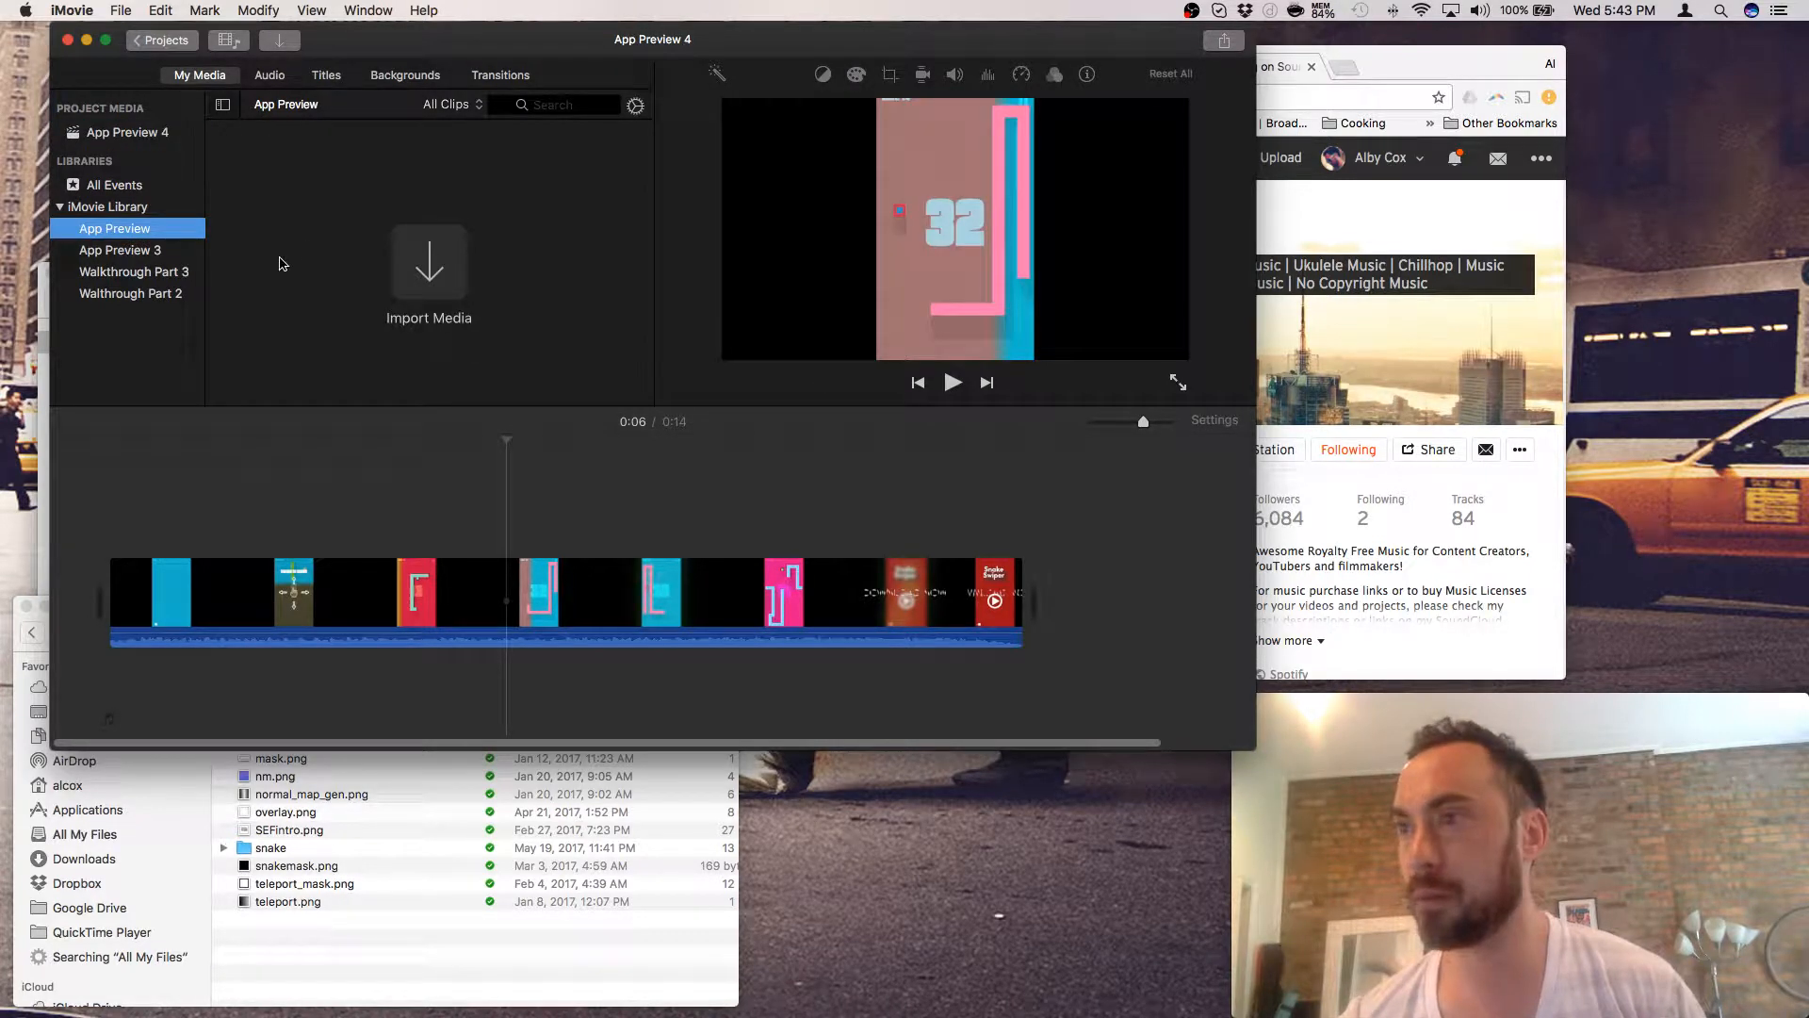
click(146, 253)
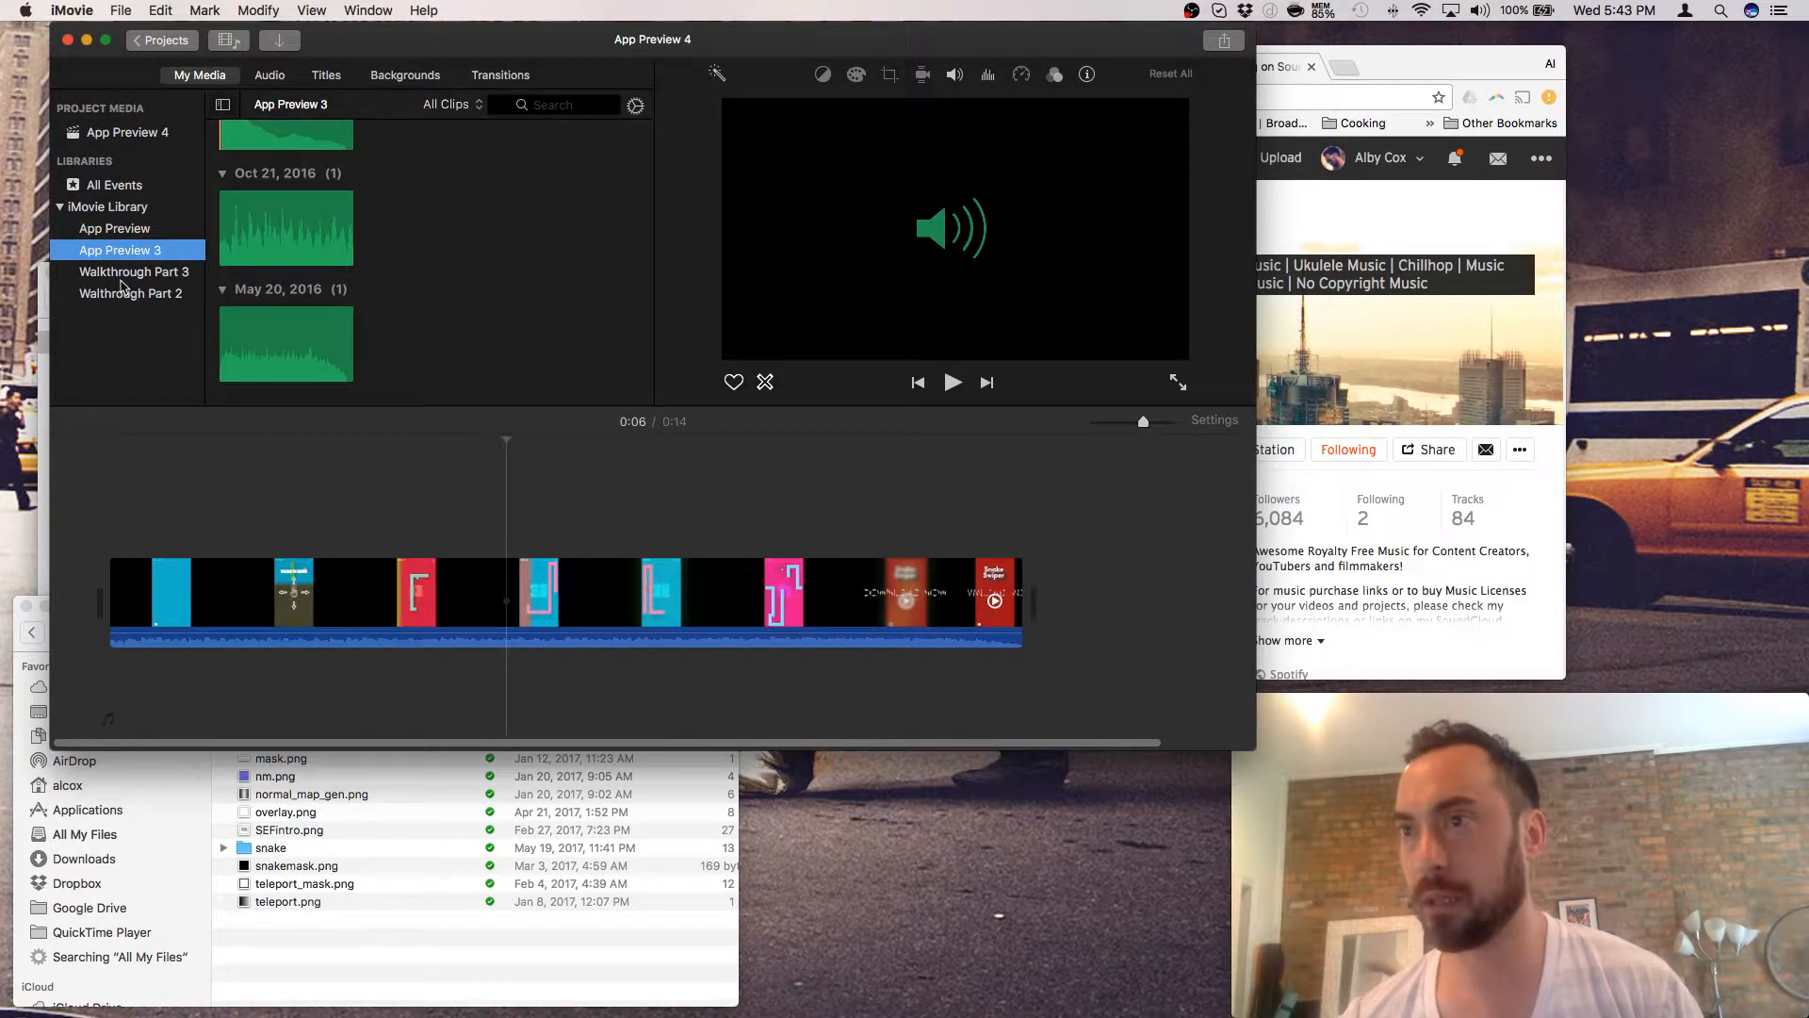
click(127, 275)
click(125, 293)
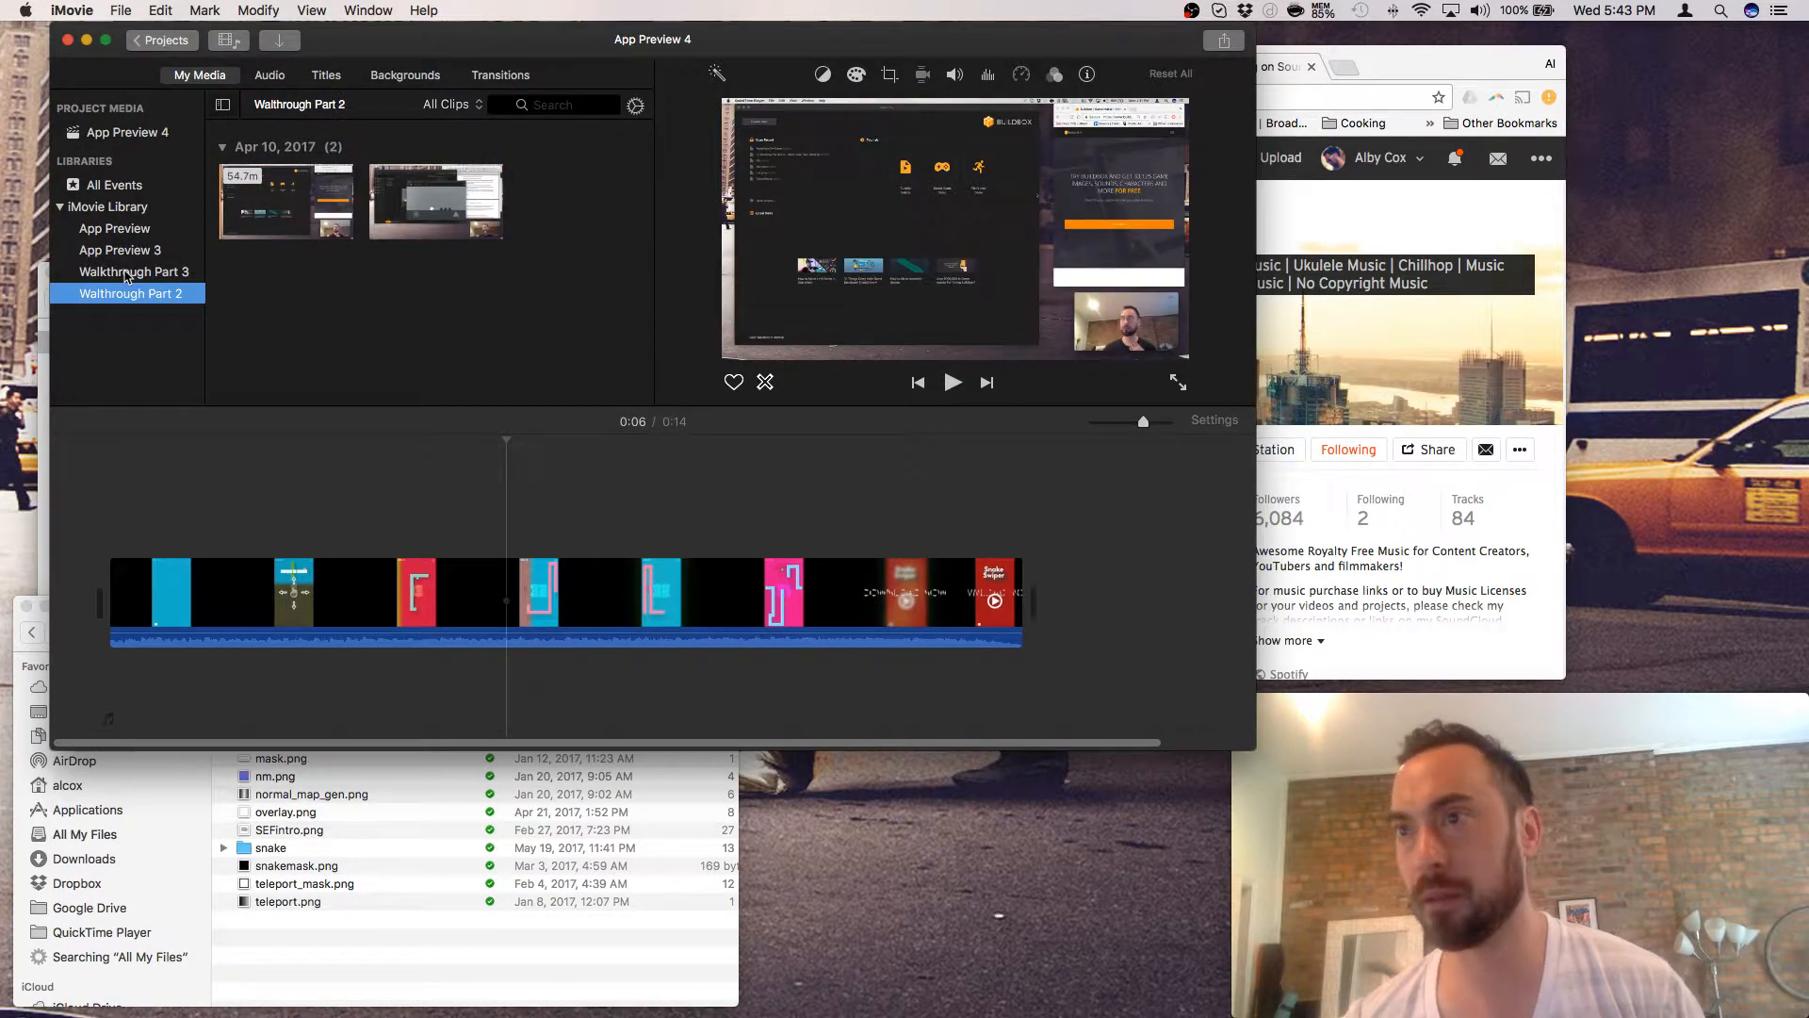
click(125, 273)
right_click(126, 273)
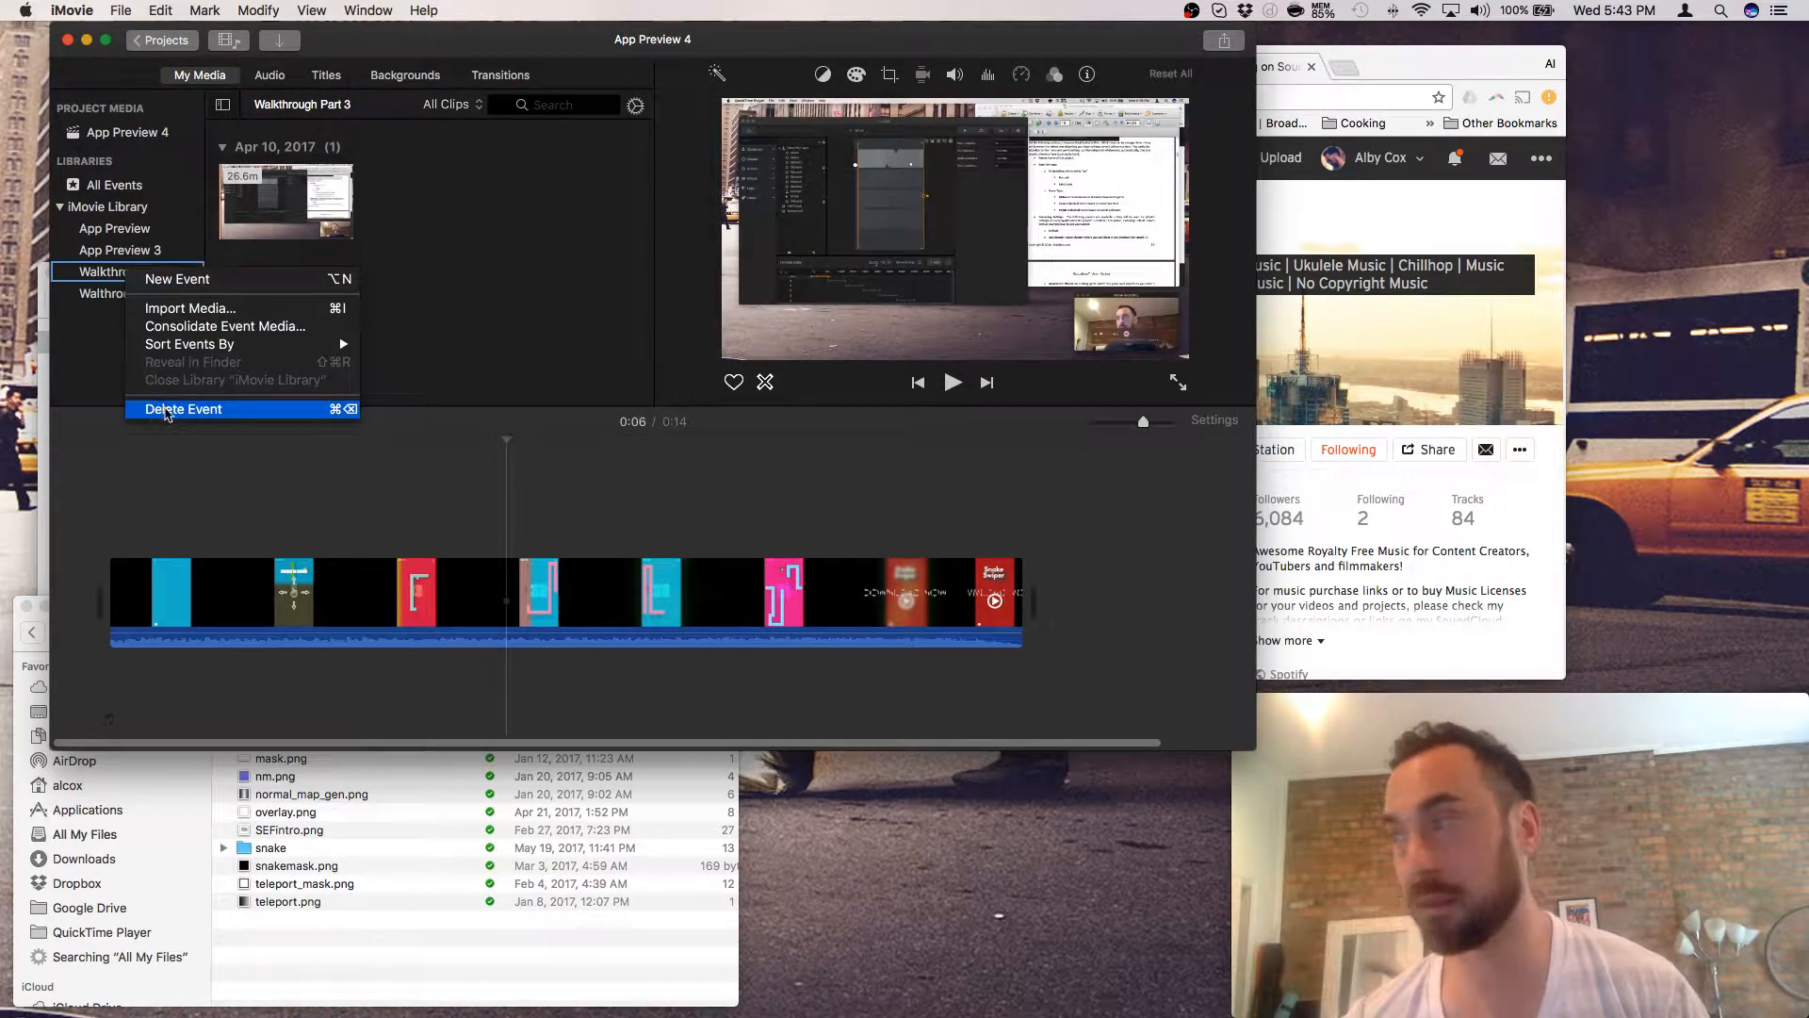
click(165, 409)
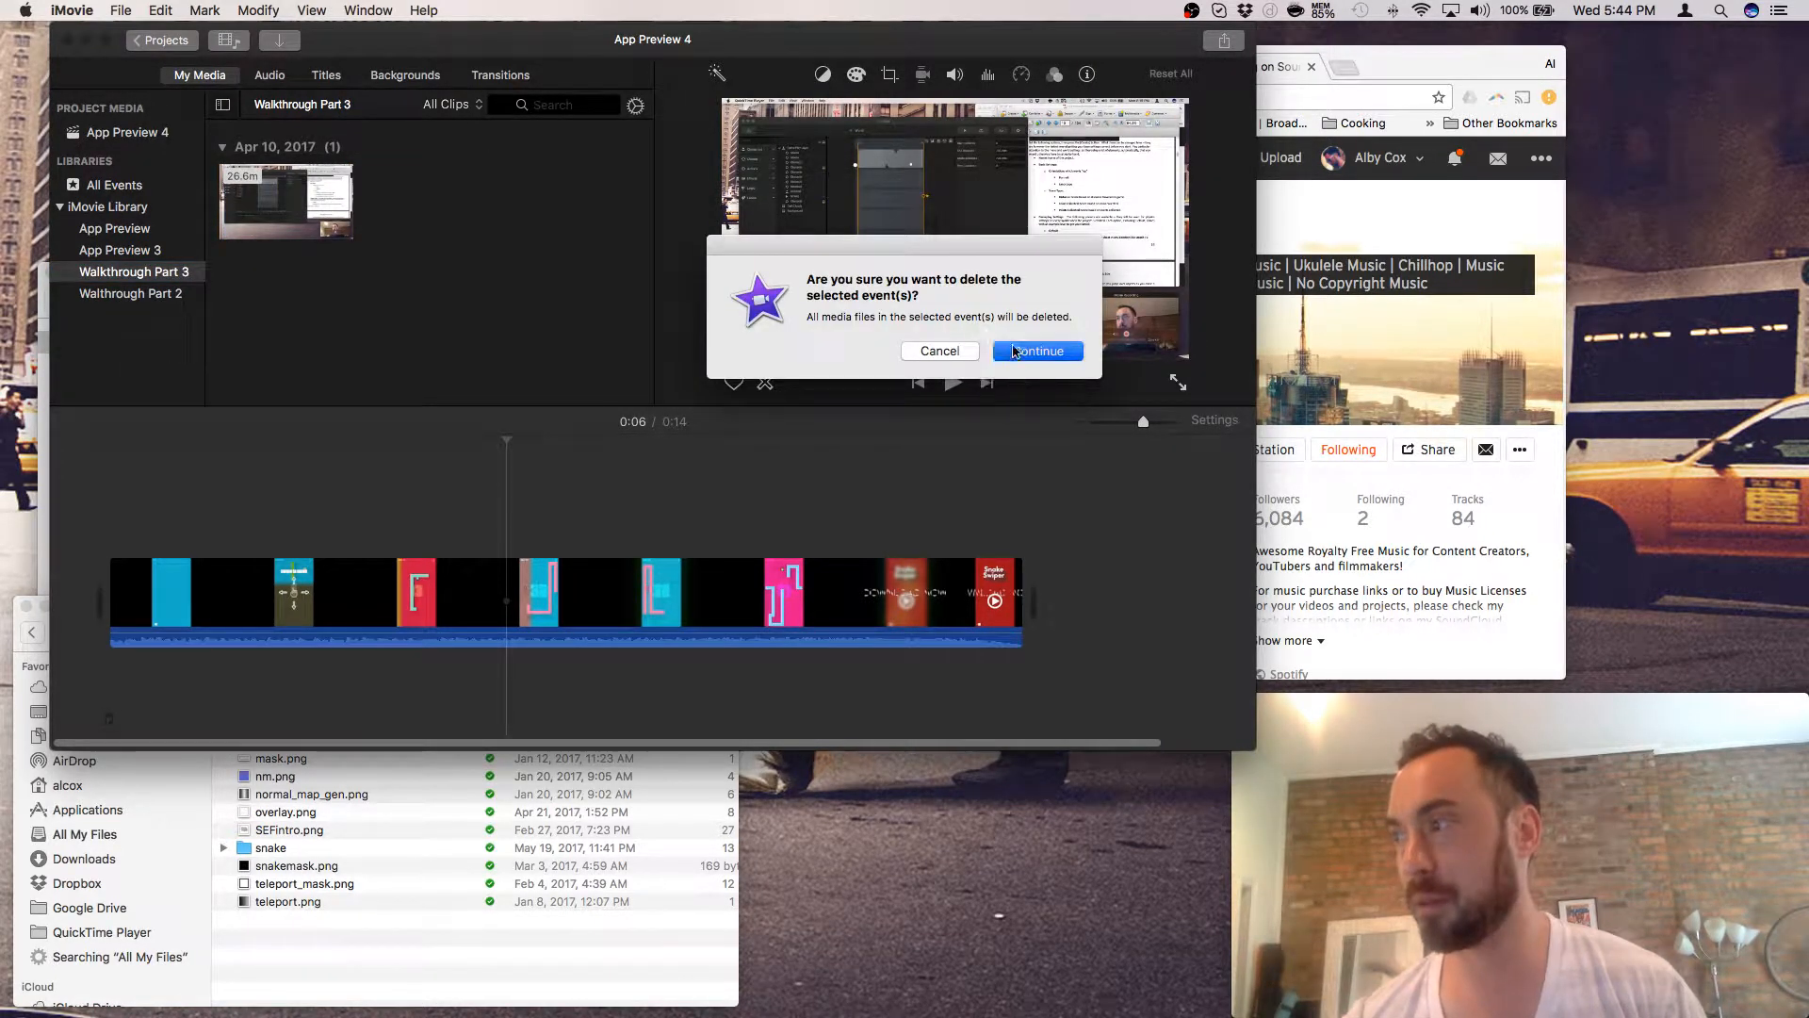
key(Return)
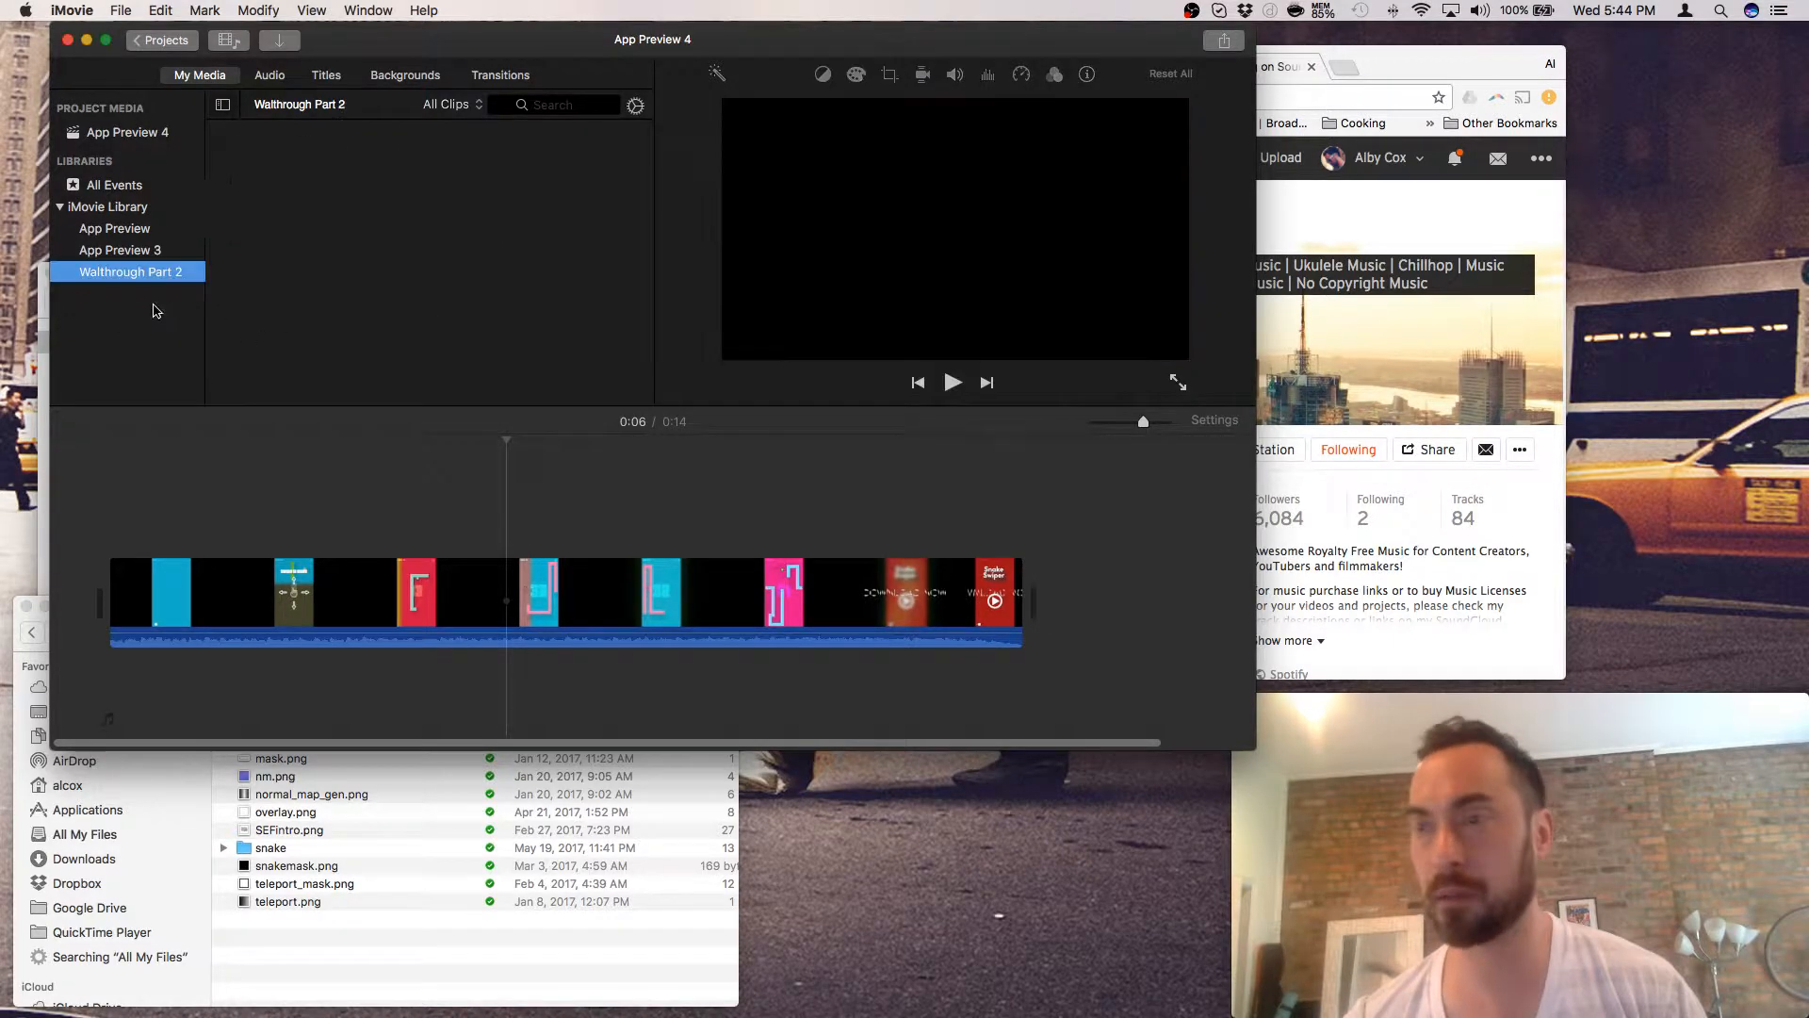
right_click(137, 273)
click(209, 415)
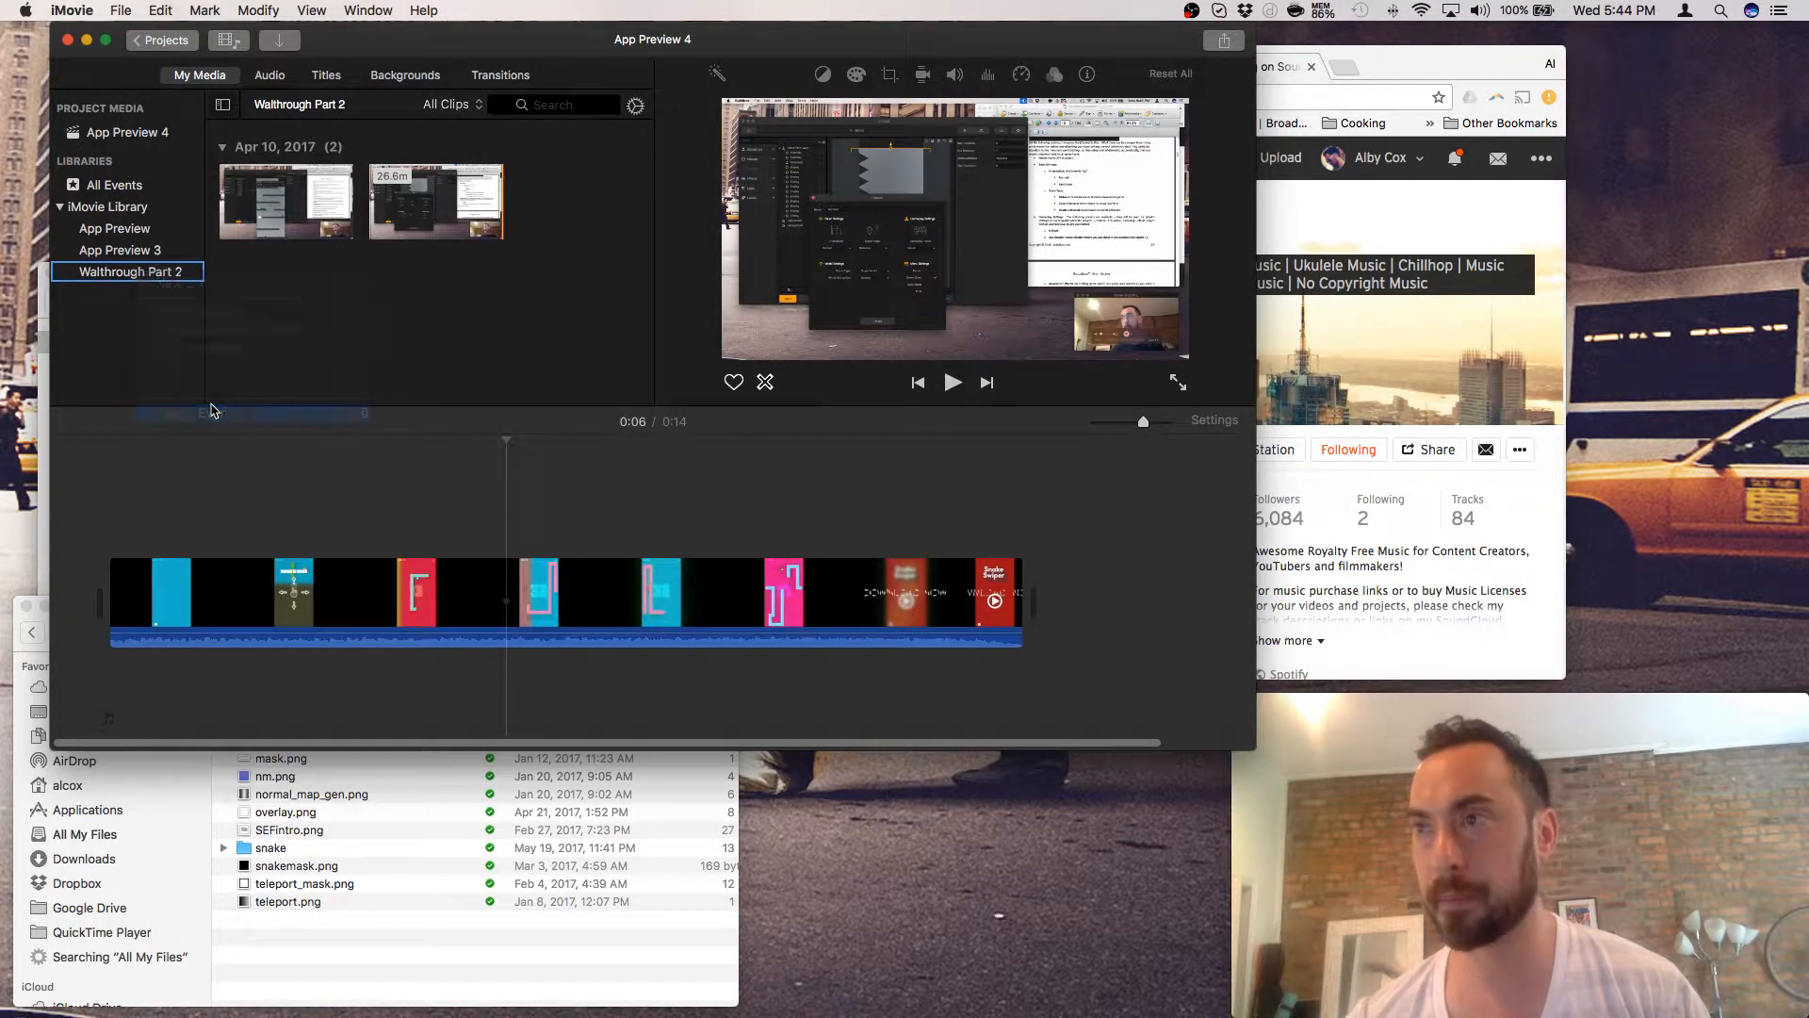
click(1037, 351)
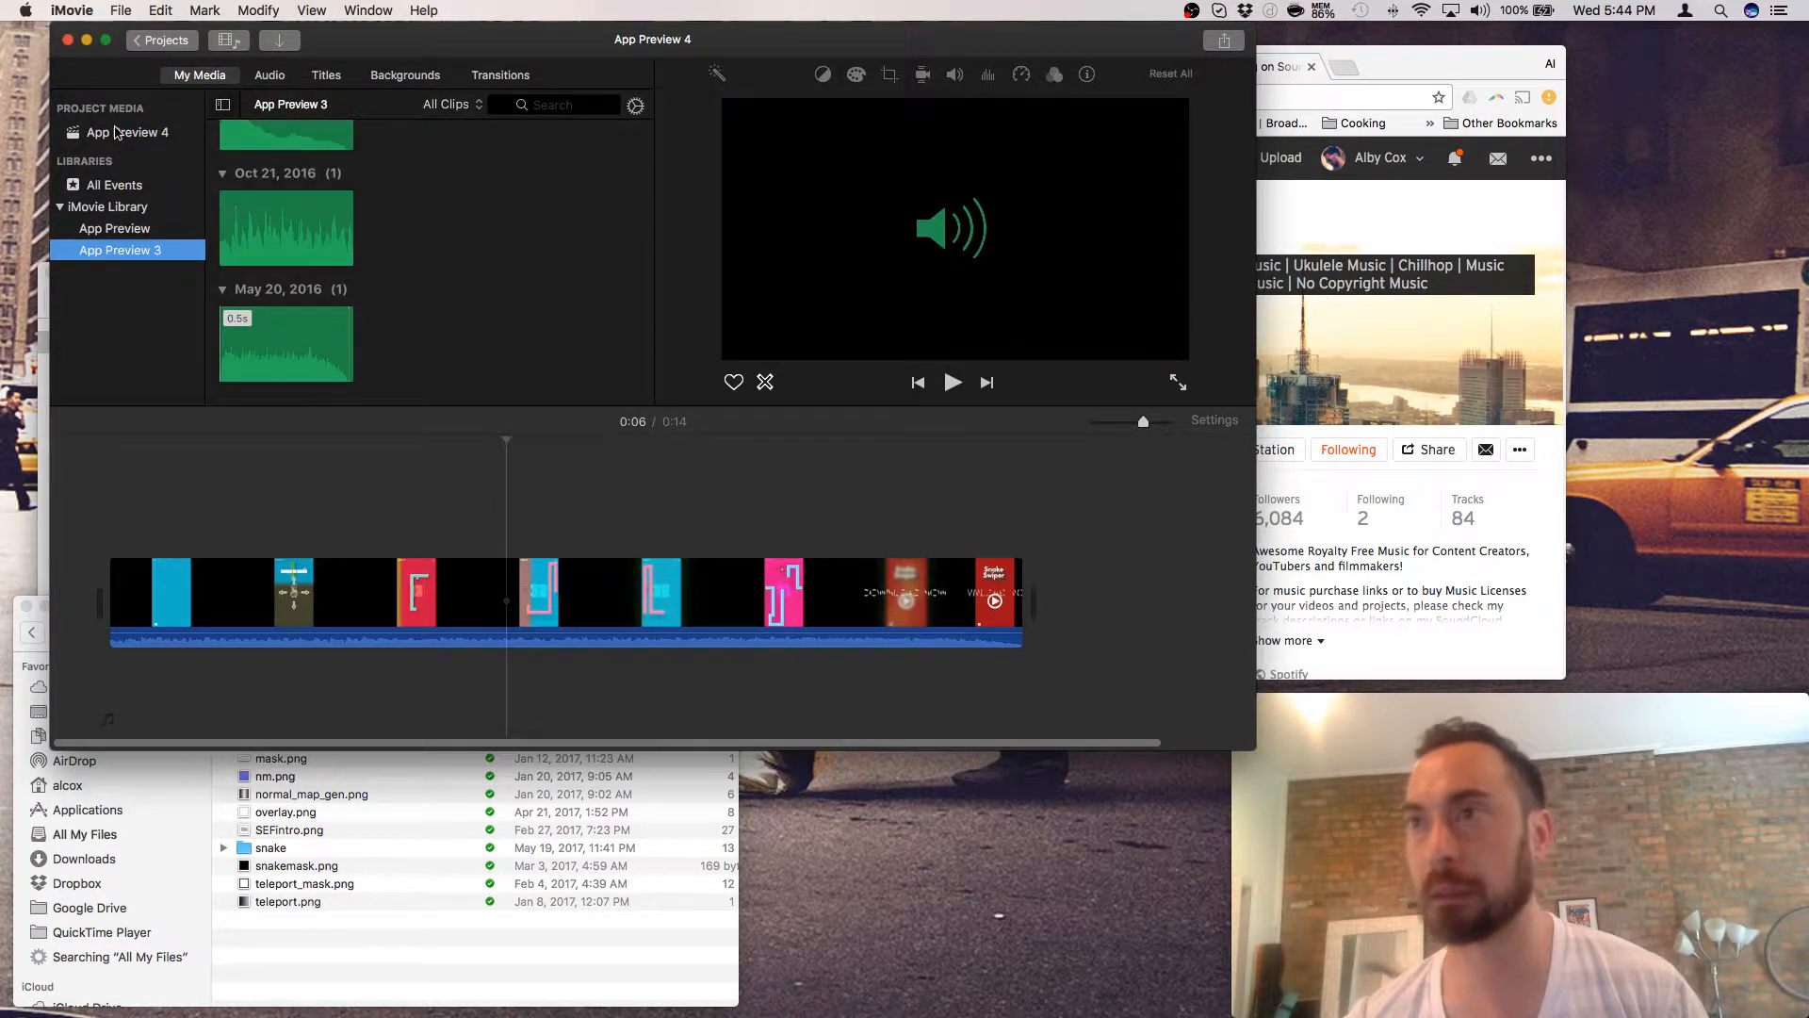
- Go back to the projects list and open App Preview 4 in the editor
click(120, 132)
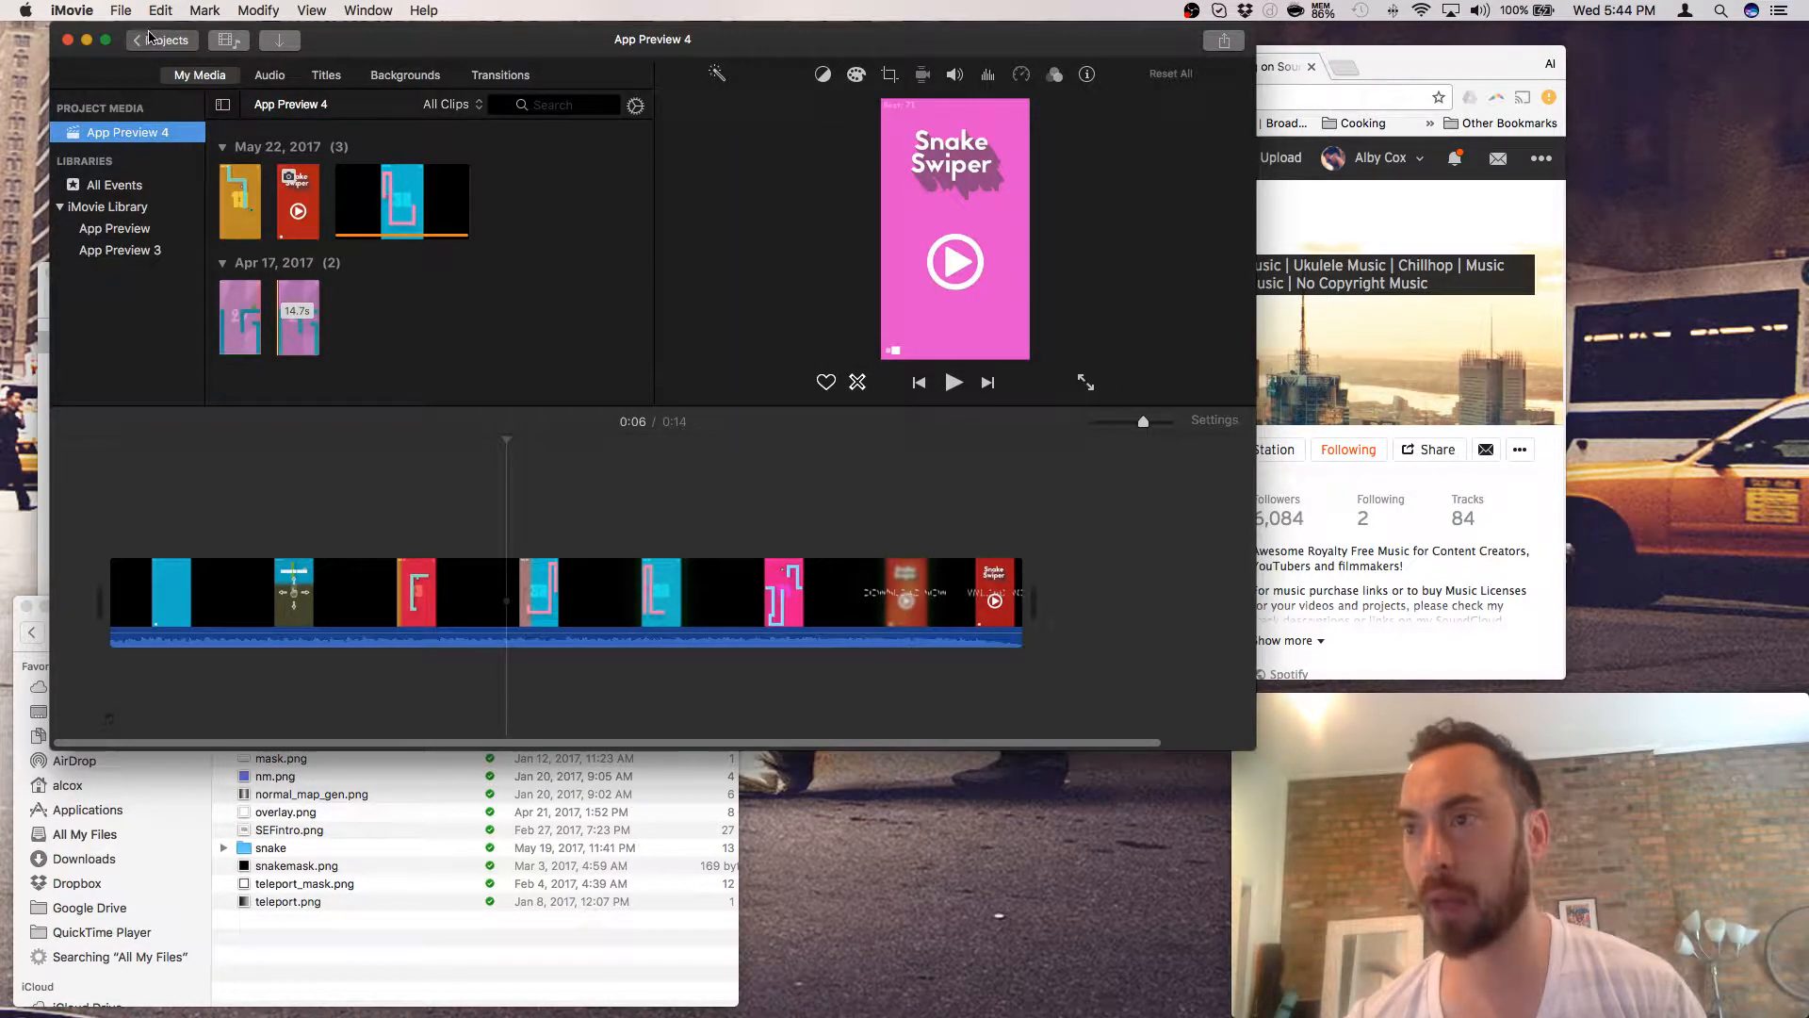
click(147, 45)
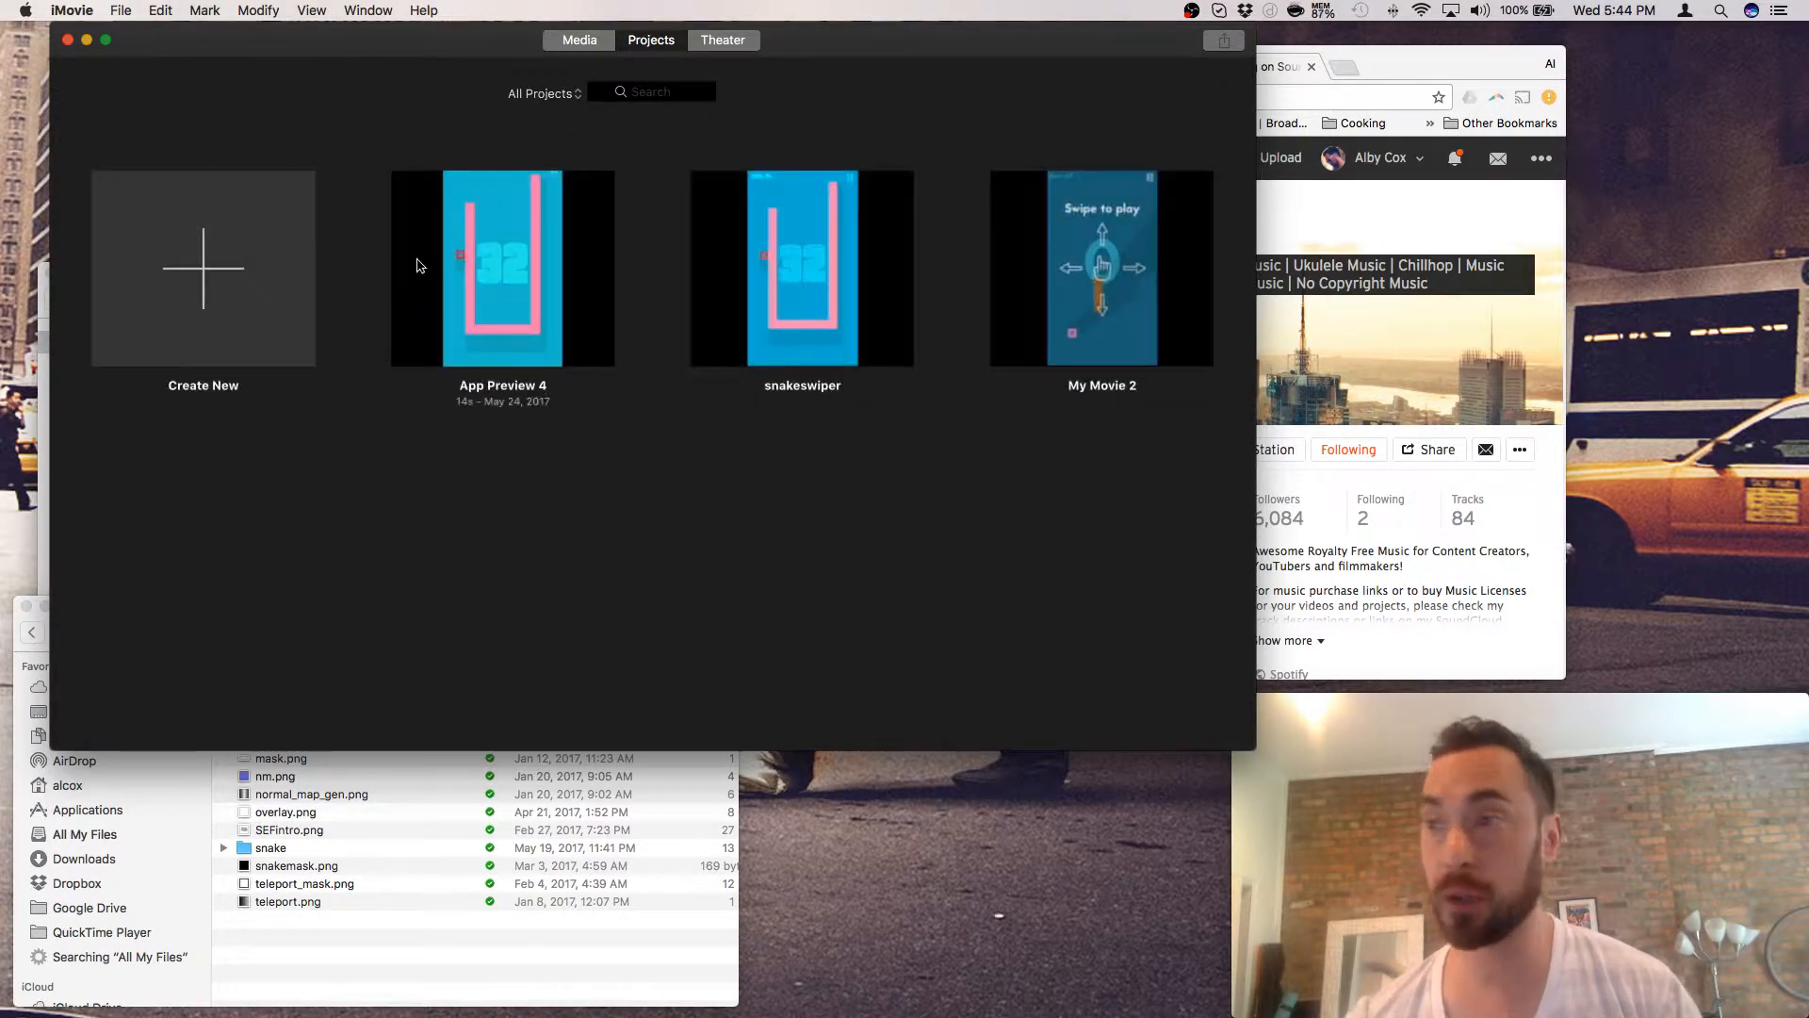
click(521, 272)
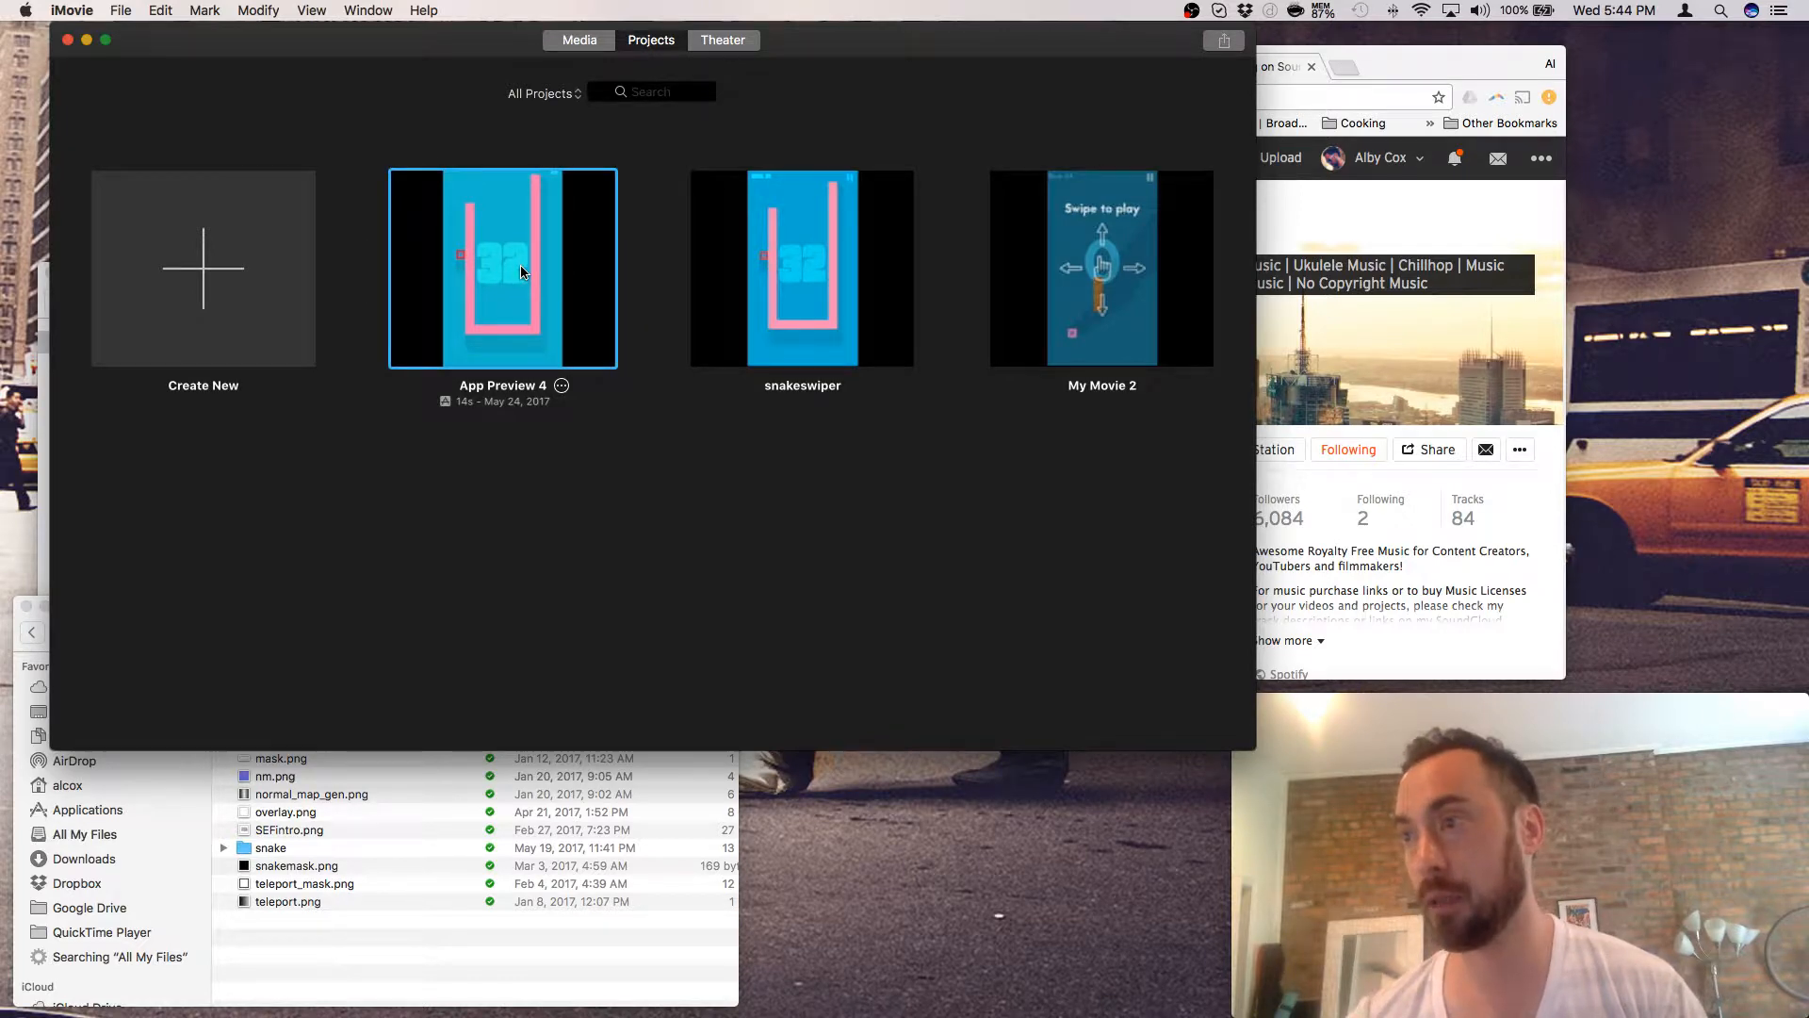
double_click(522, 272)
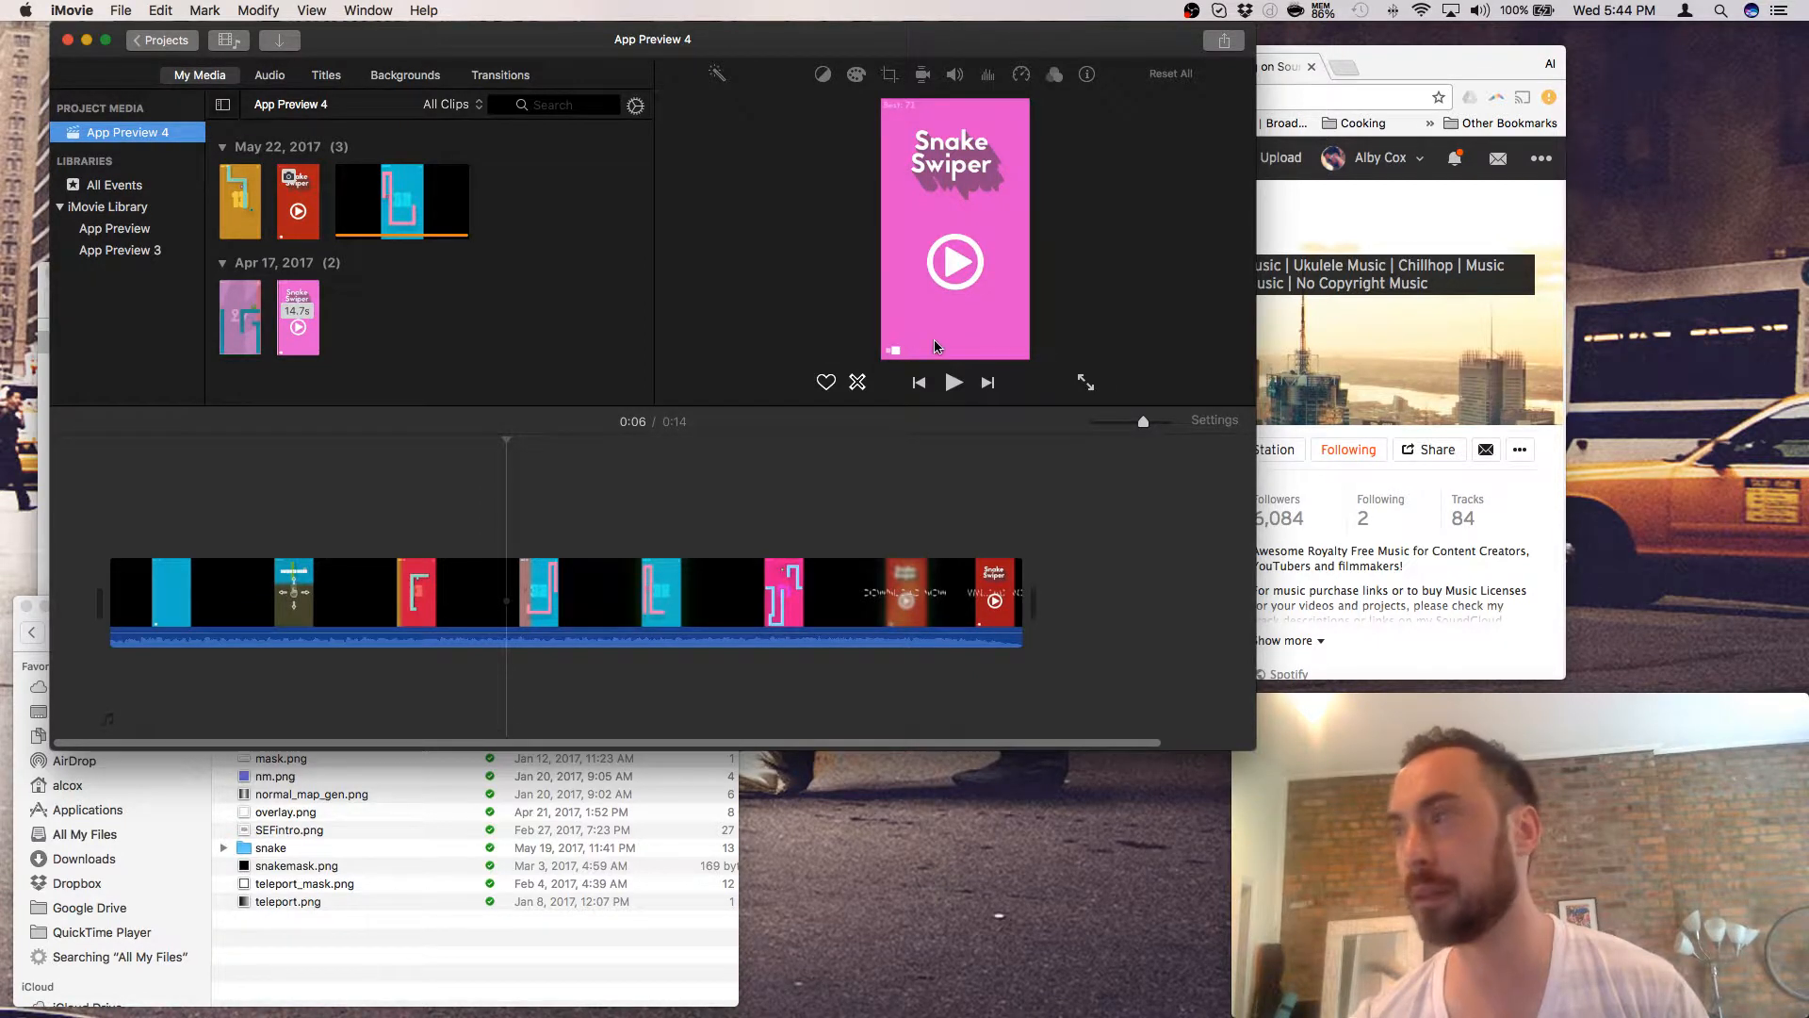
- Play and pause the App Preview 4 preview, then select the Snake Swiper and first clips
click(954, 383)
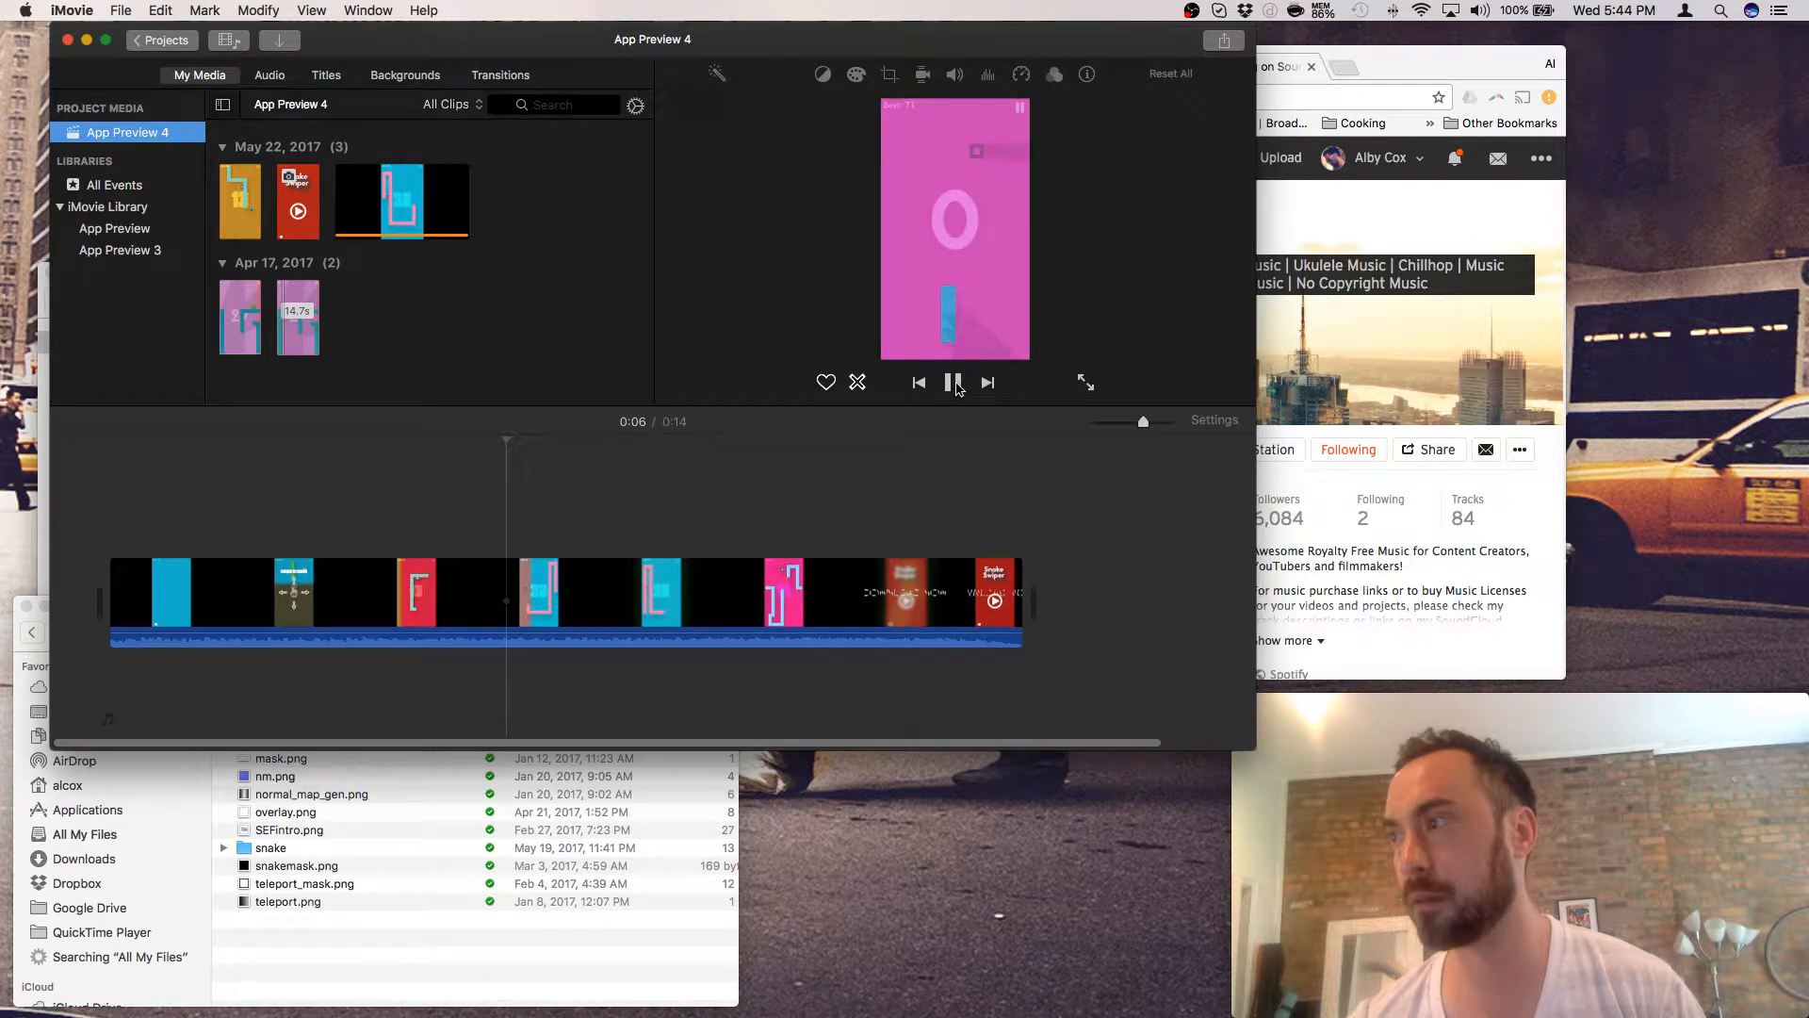
click(953, 383)
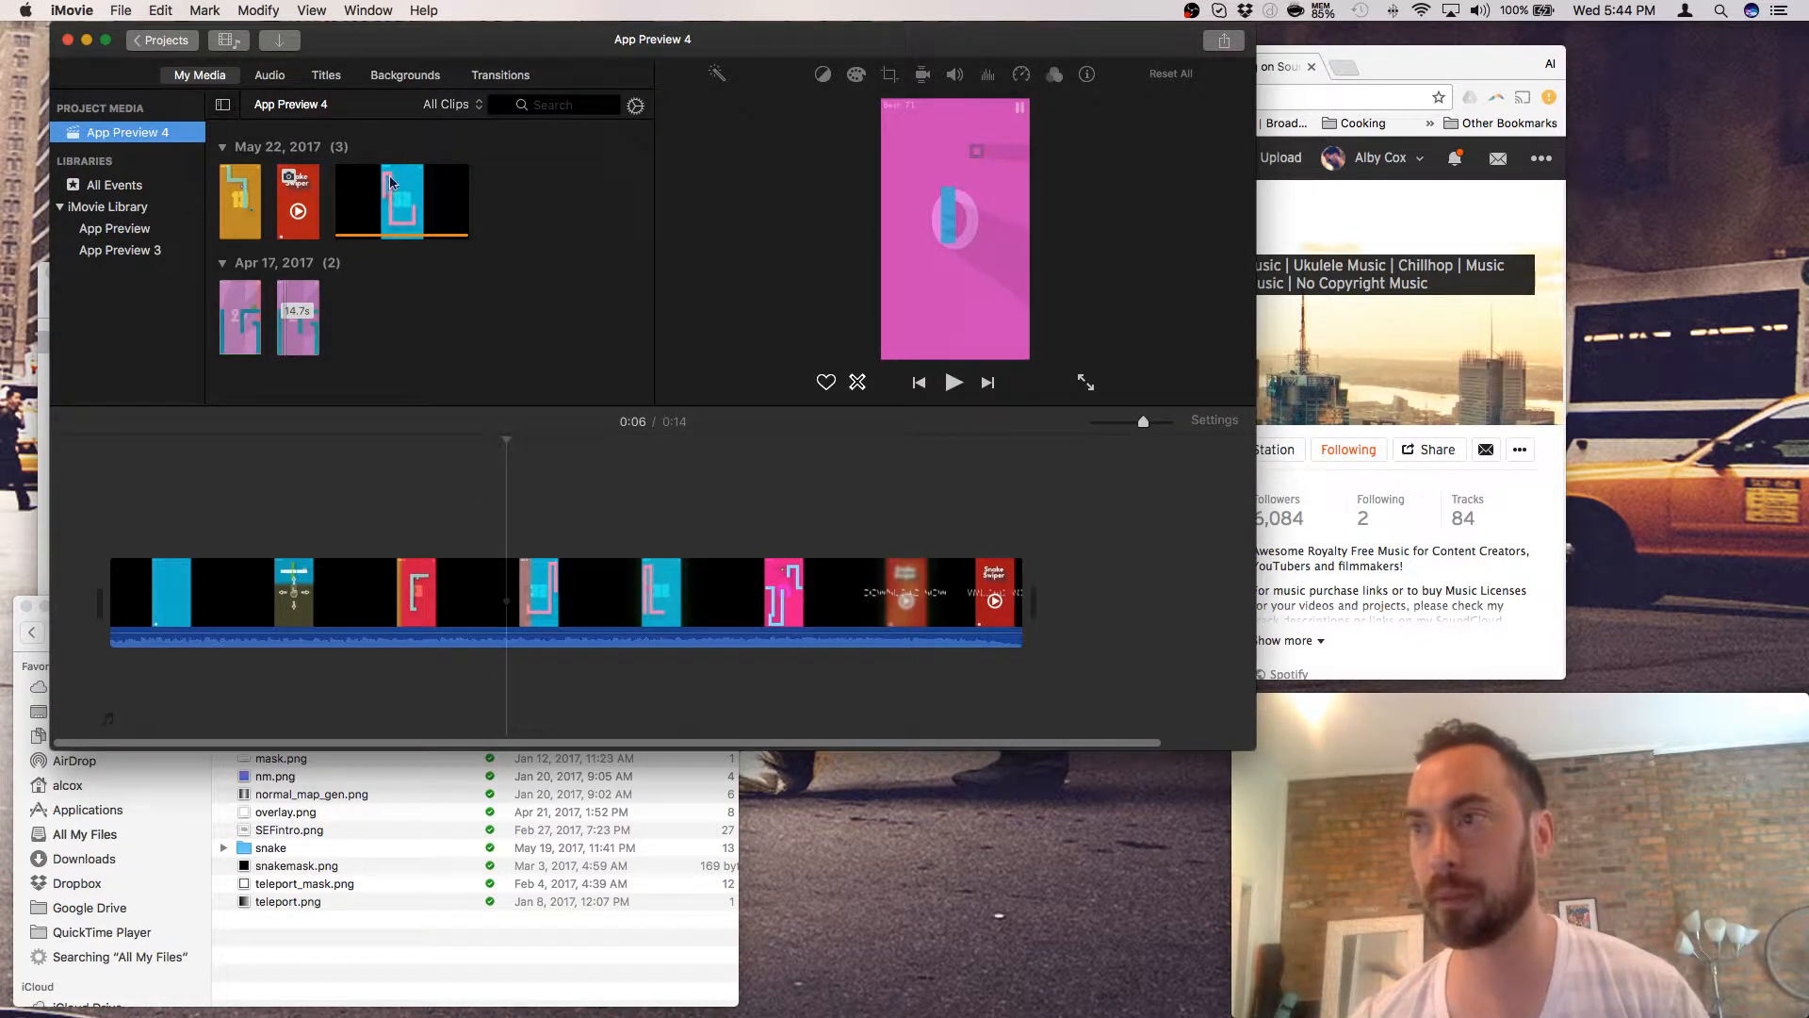
click(289, 202)
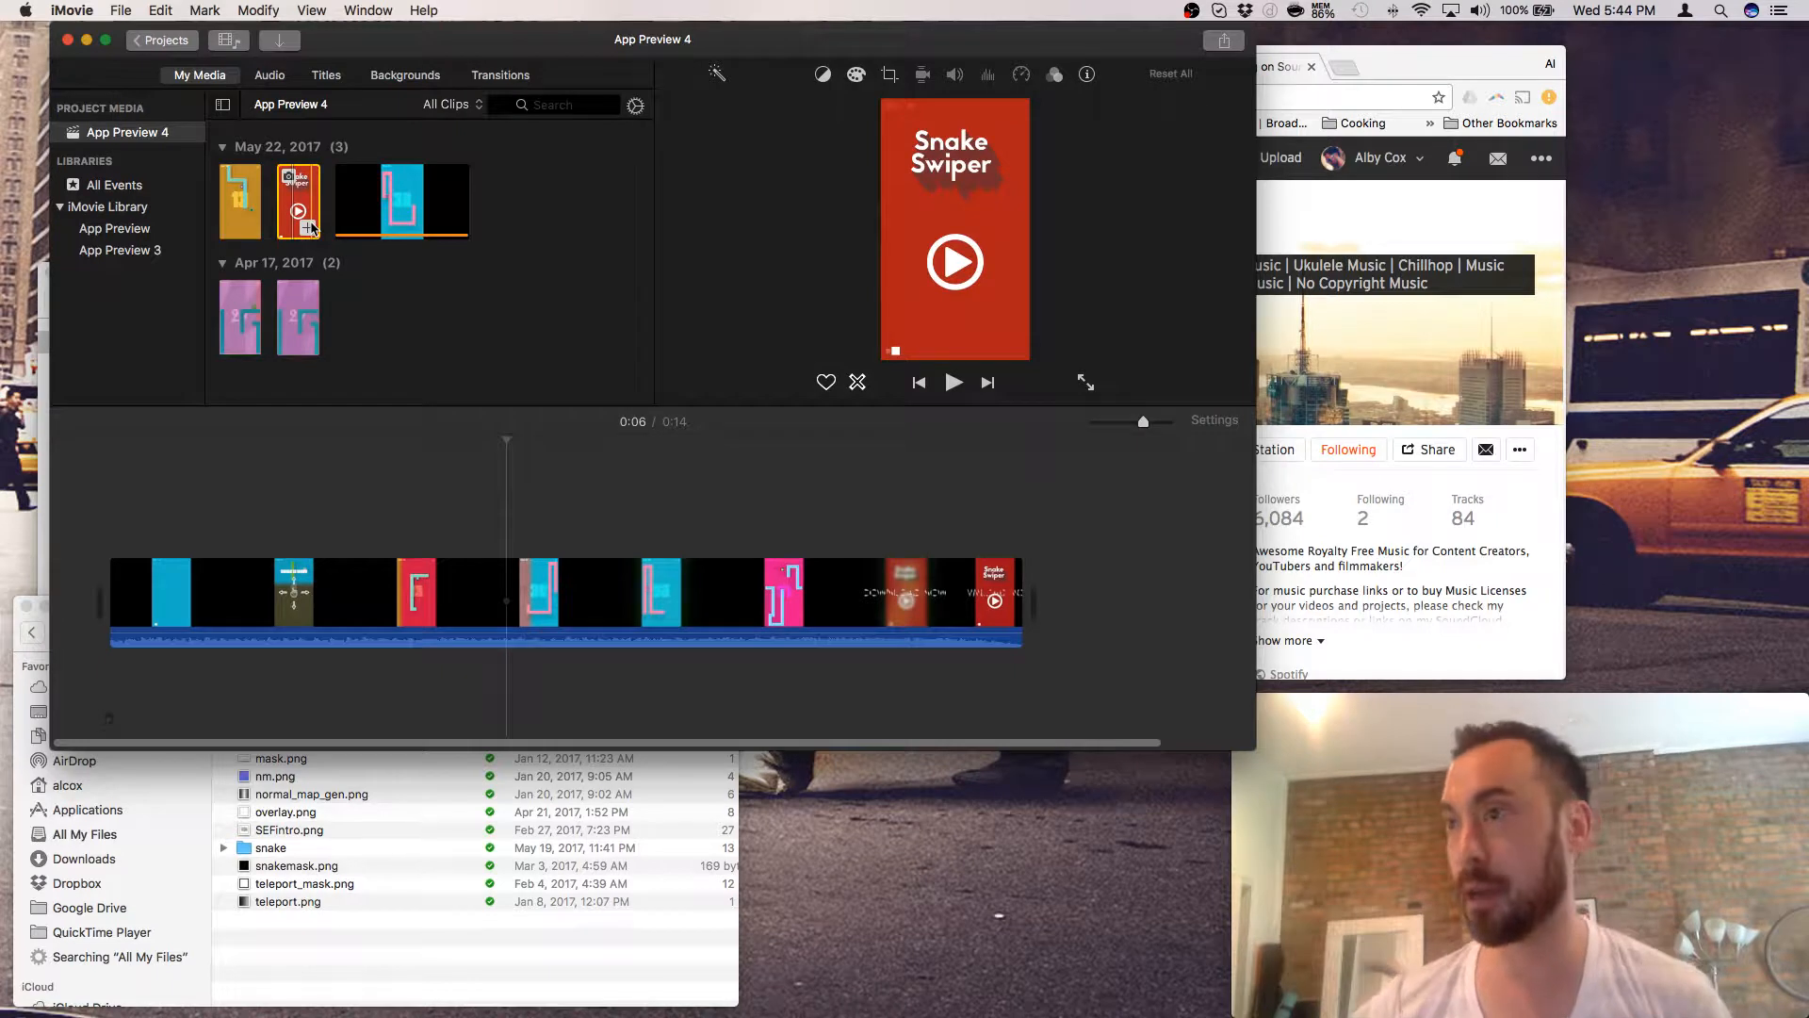
click(237, 222)
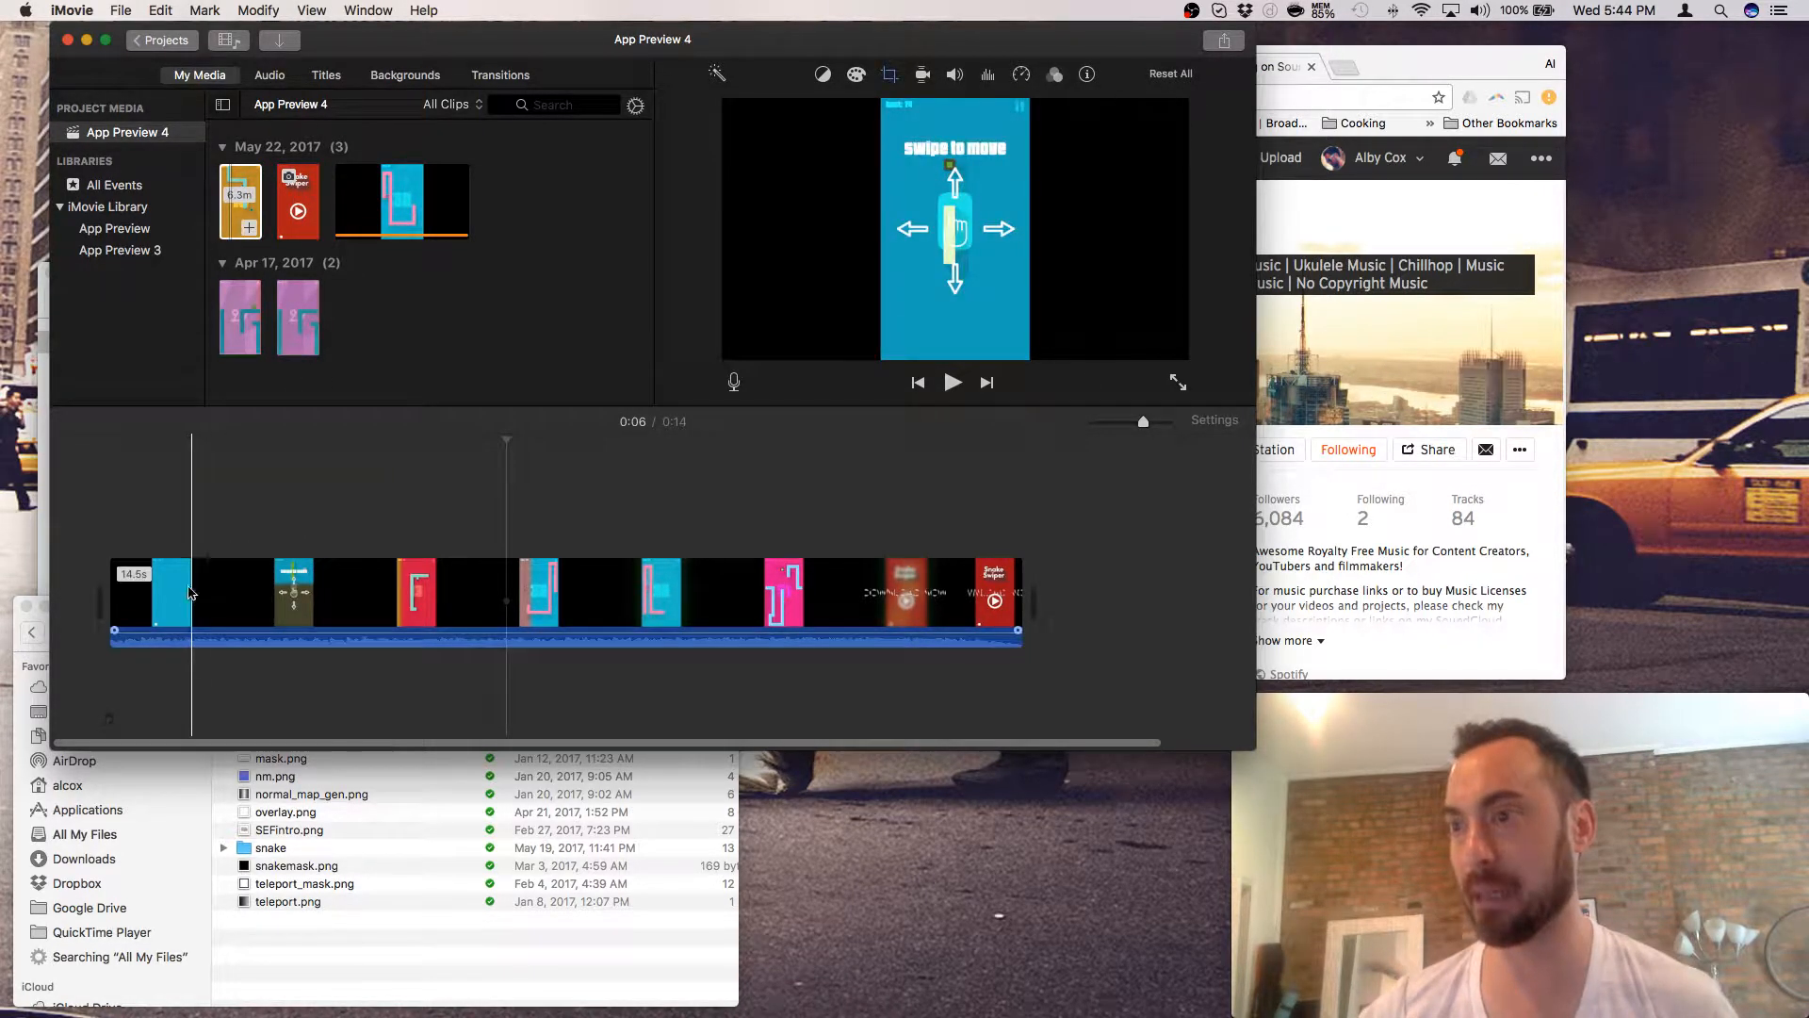
- Browse the App Preview and App Preview 3 media, ending back on App Preview 4's media
click(118, 231)
click(111, 251)
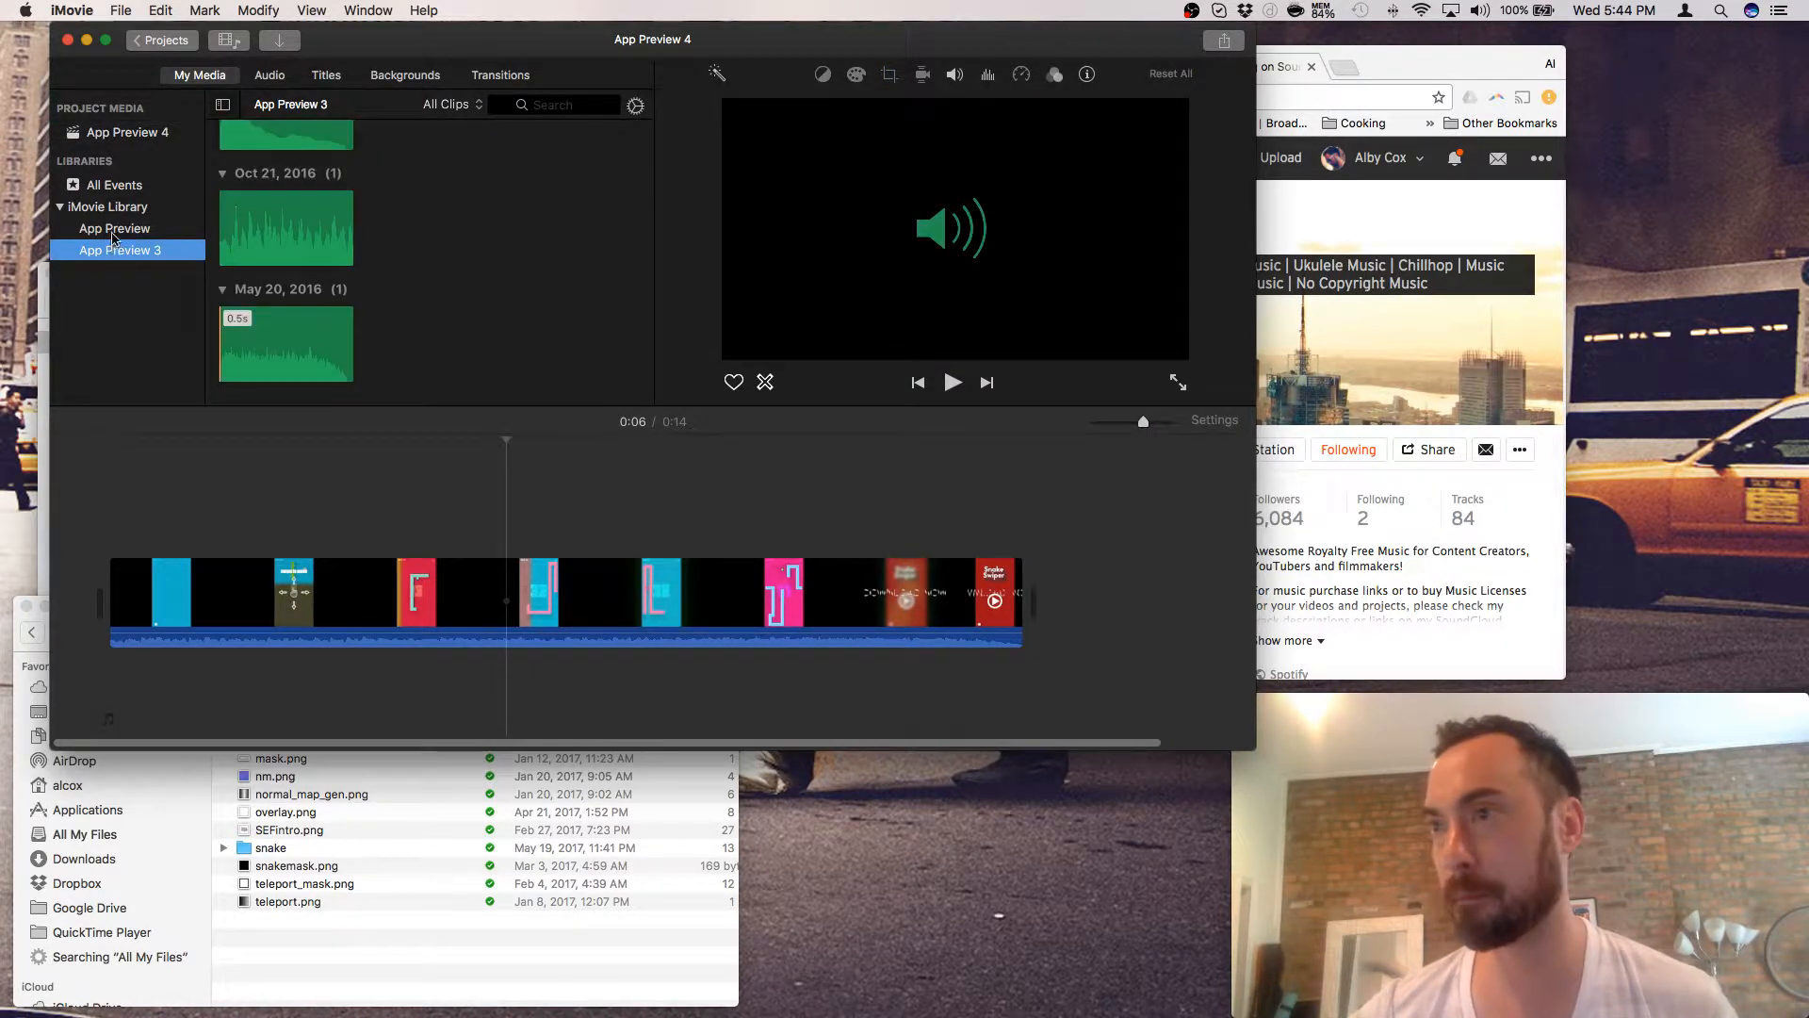
click(112, 229)
click(127, 132)
- Return to the projects list and select the My Movie 2 project
click(160, 39)
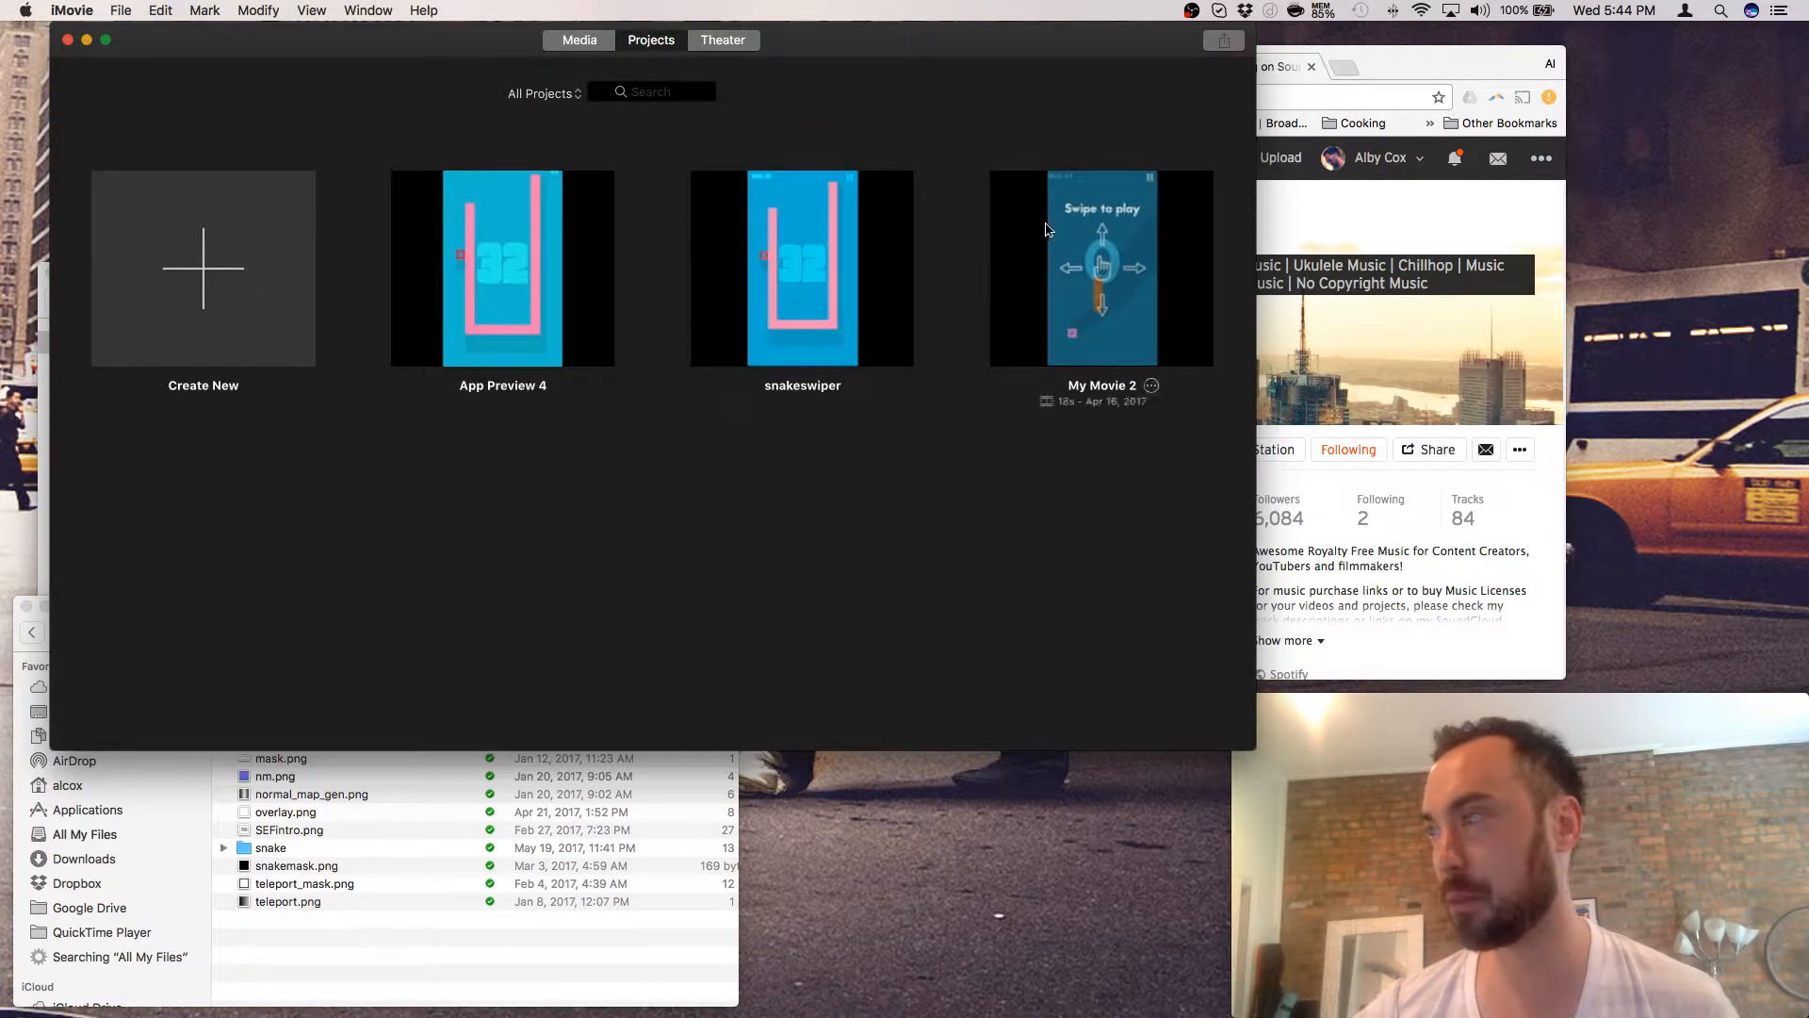
click(1098, 354)
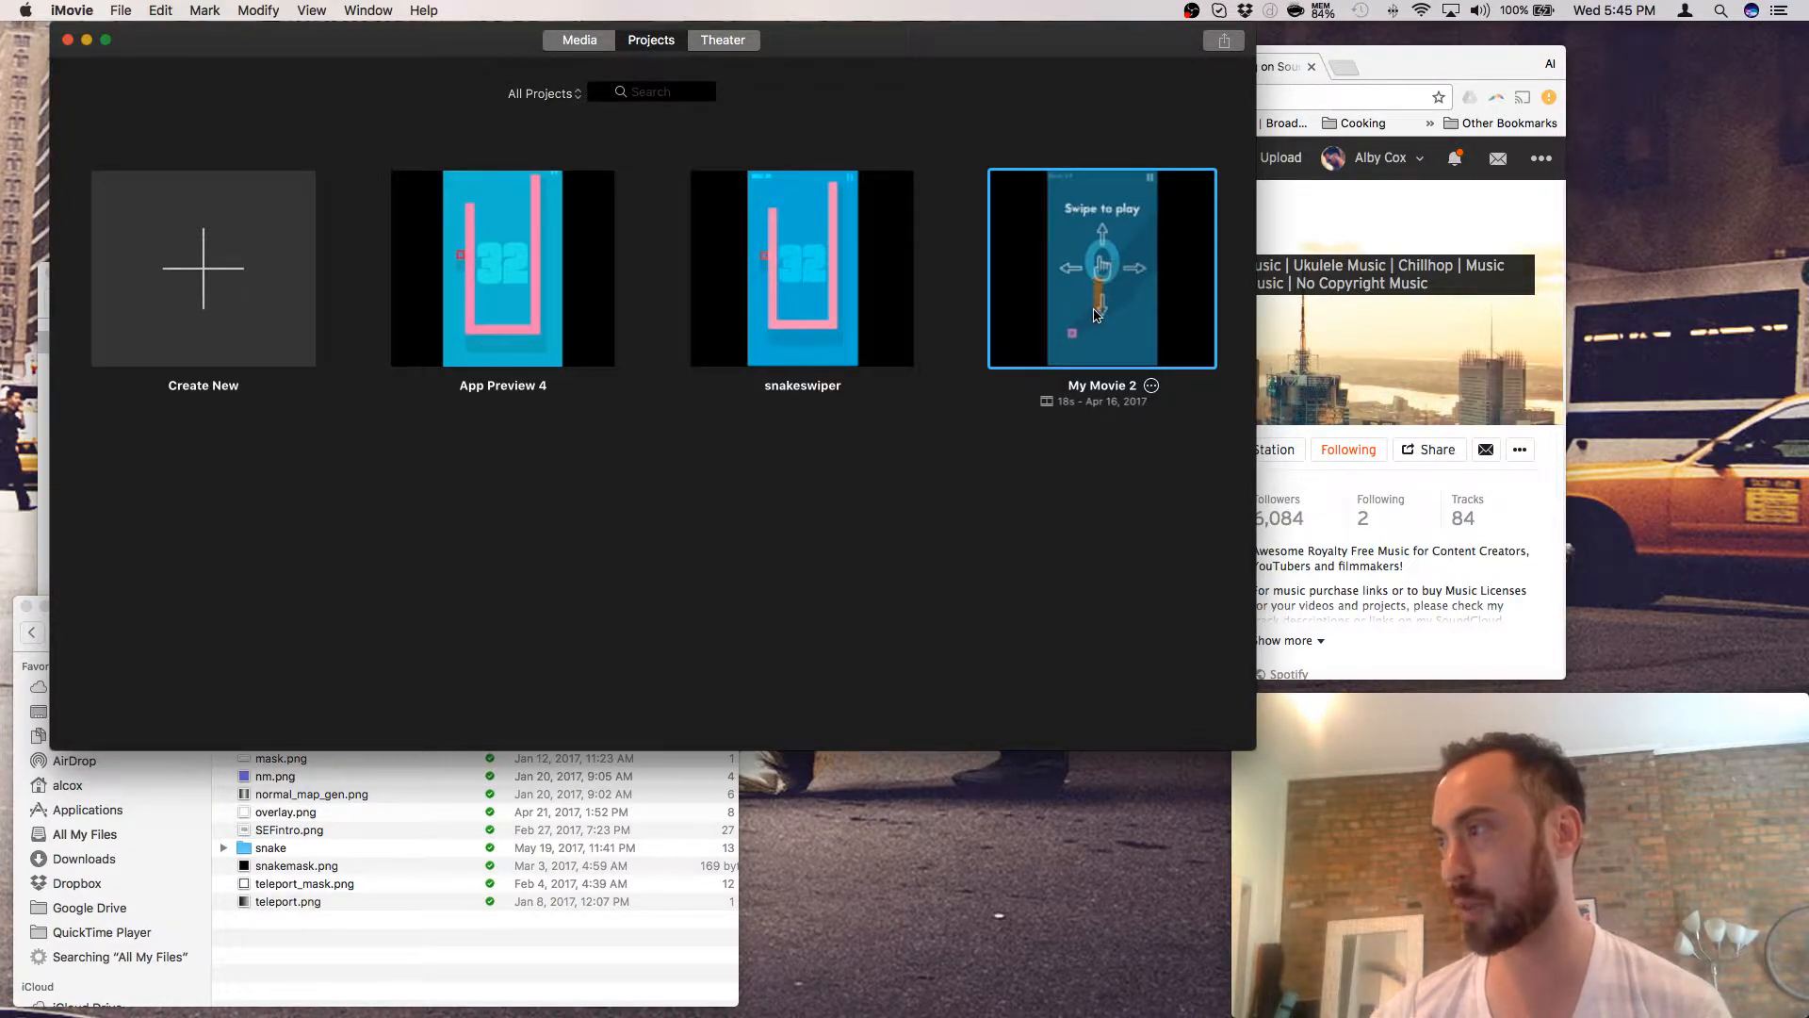
- Delete the My Movie 2 project, confirming the prompt, then reopen App Preview 4
click(1154, 387)
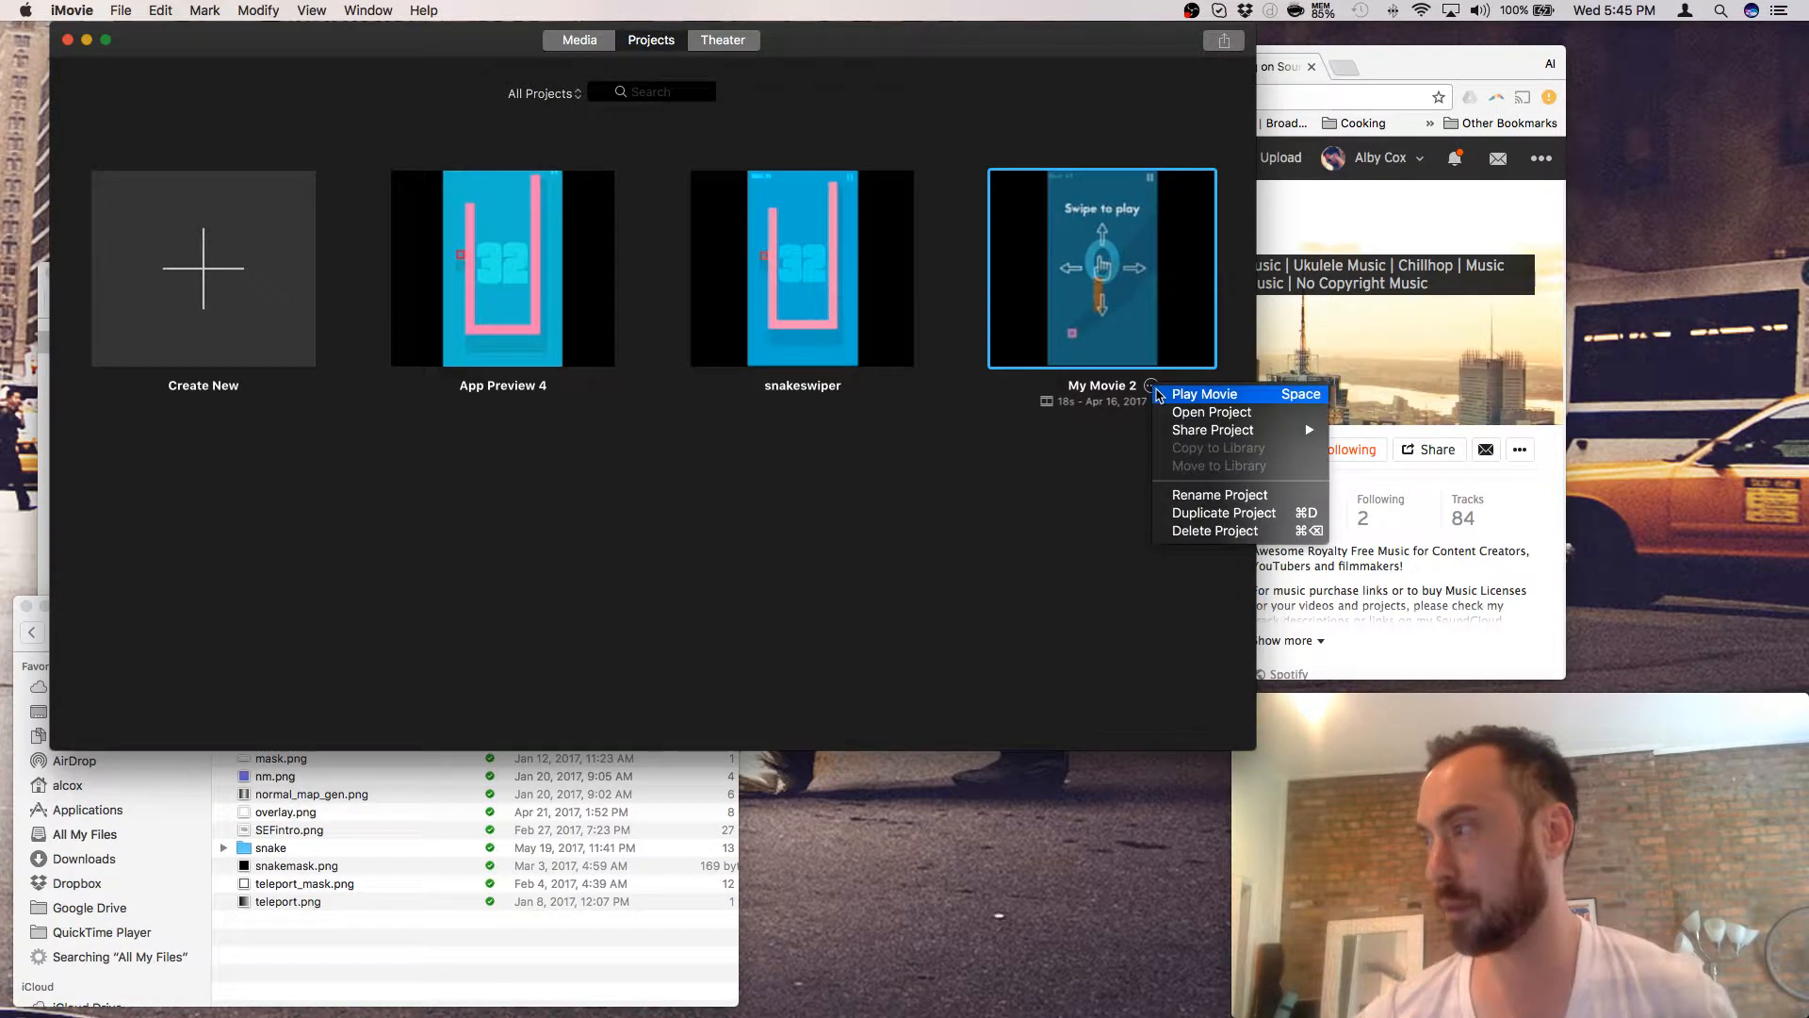
click(1186, 530)
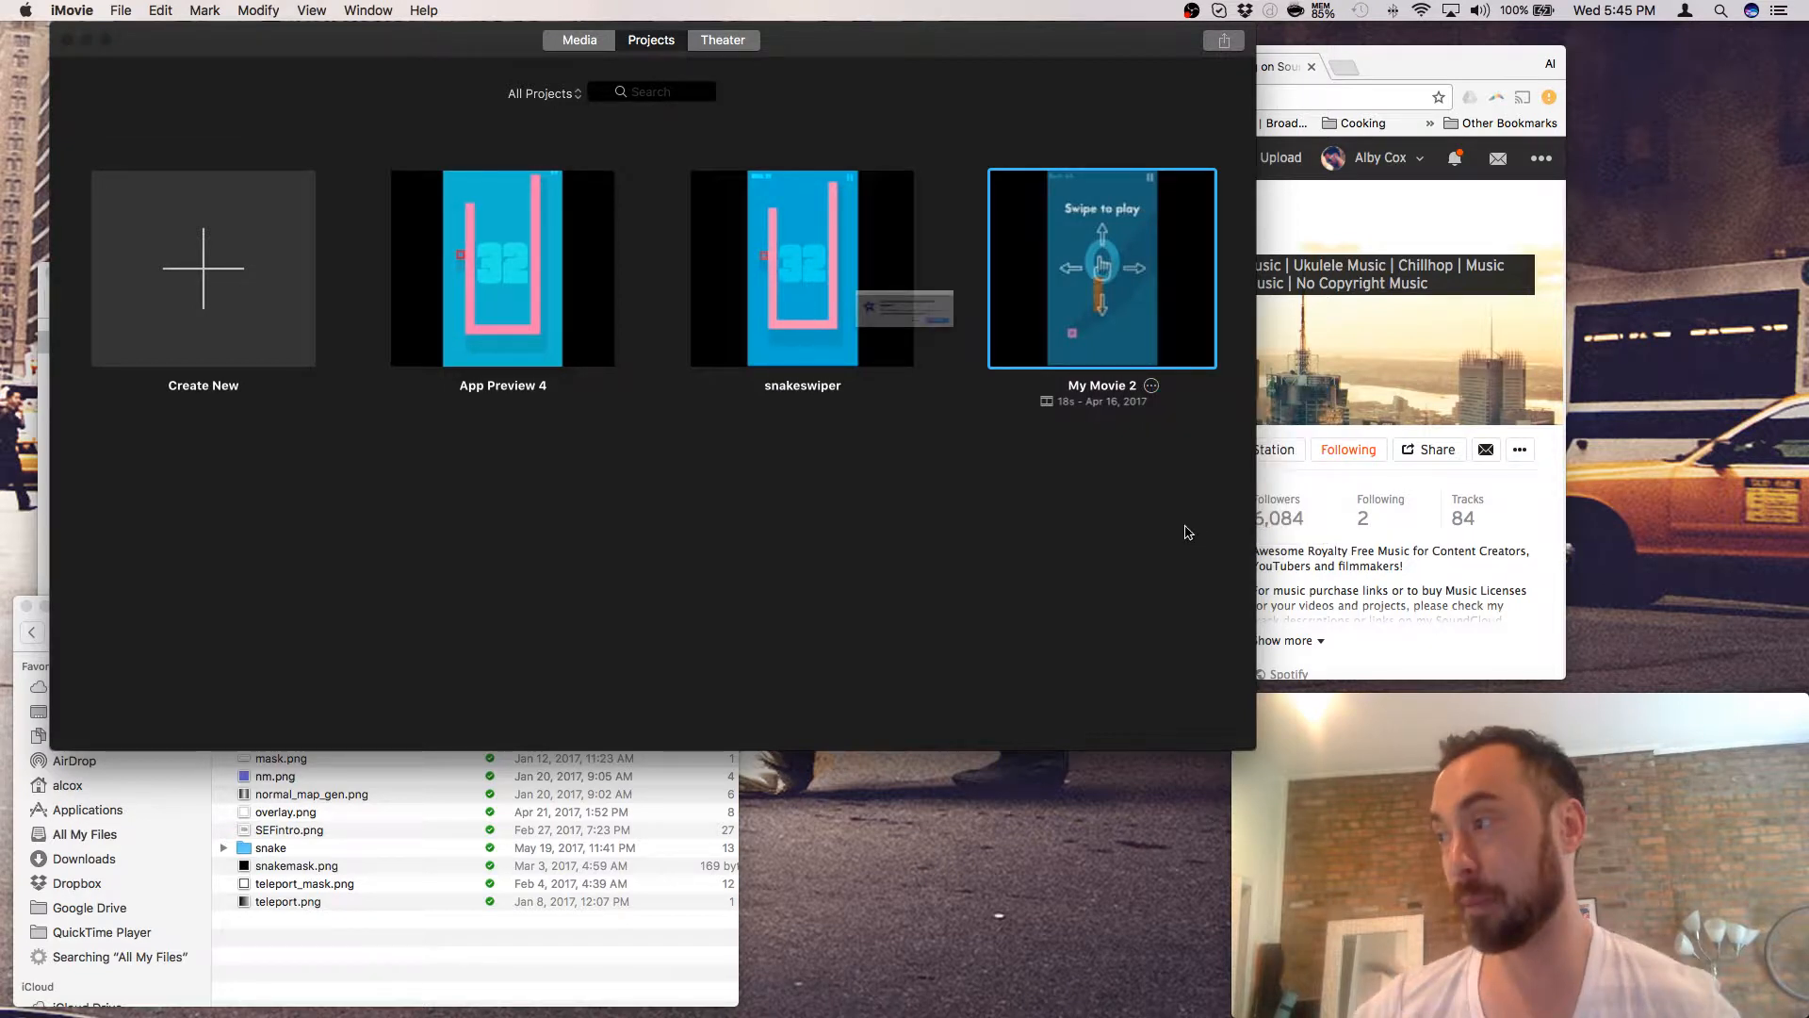
click(1037, 355)
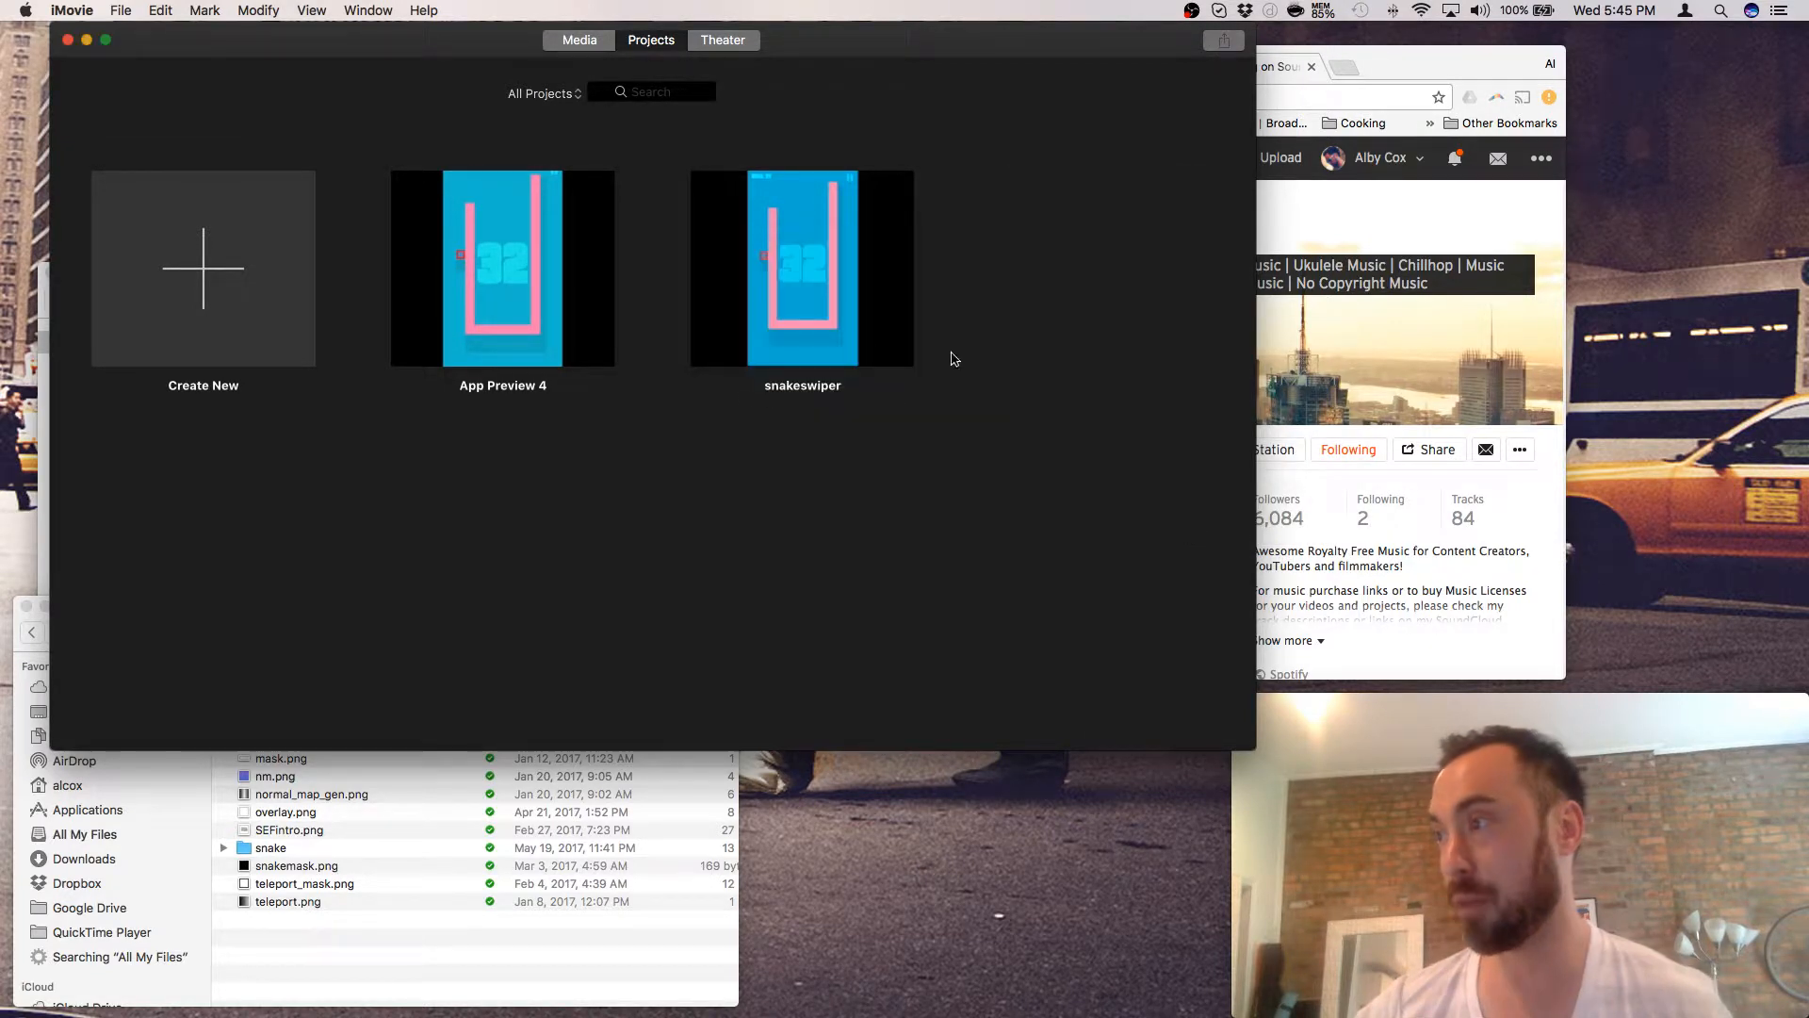
click(874, 353)
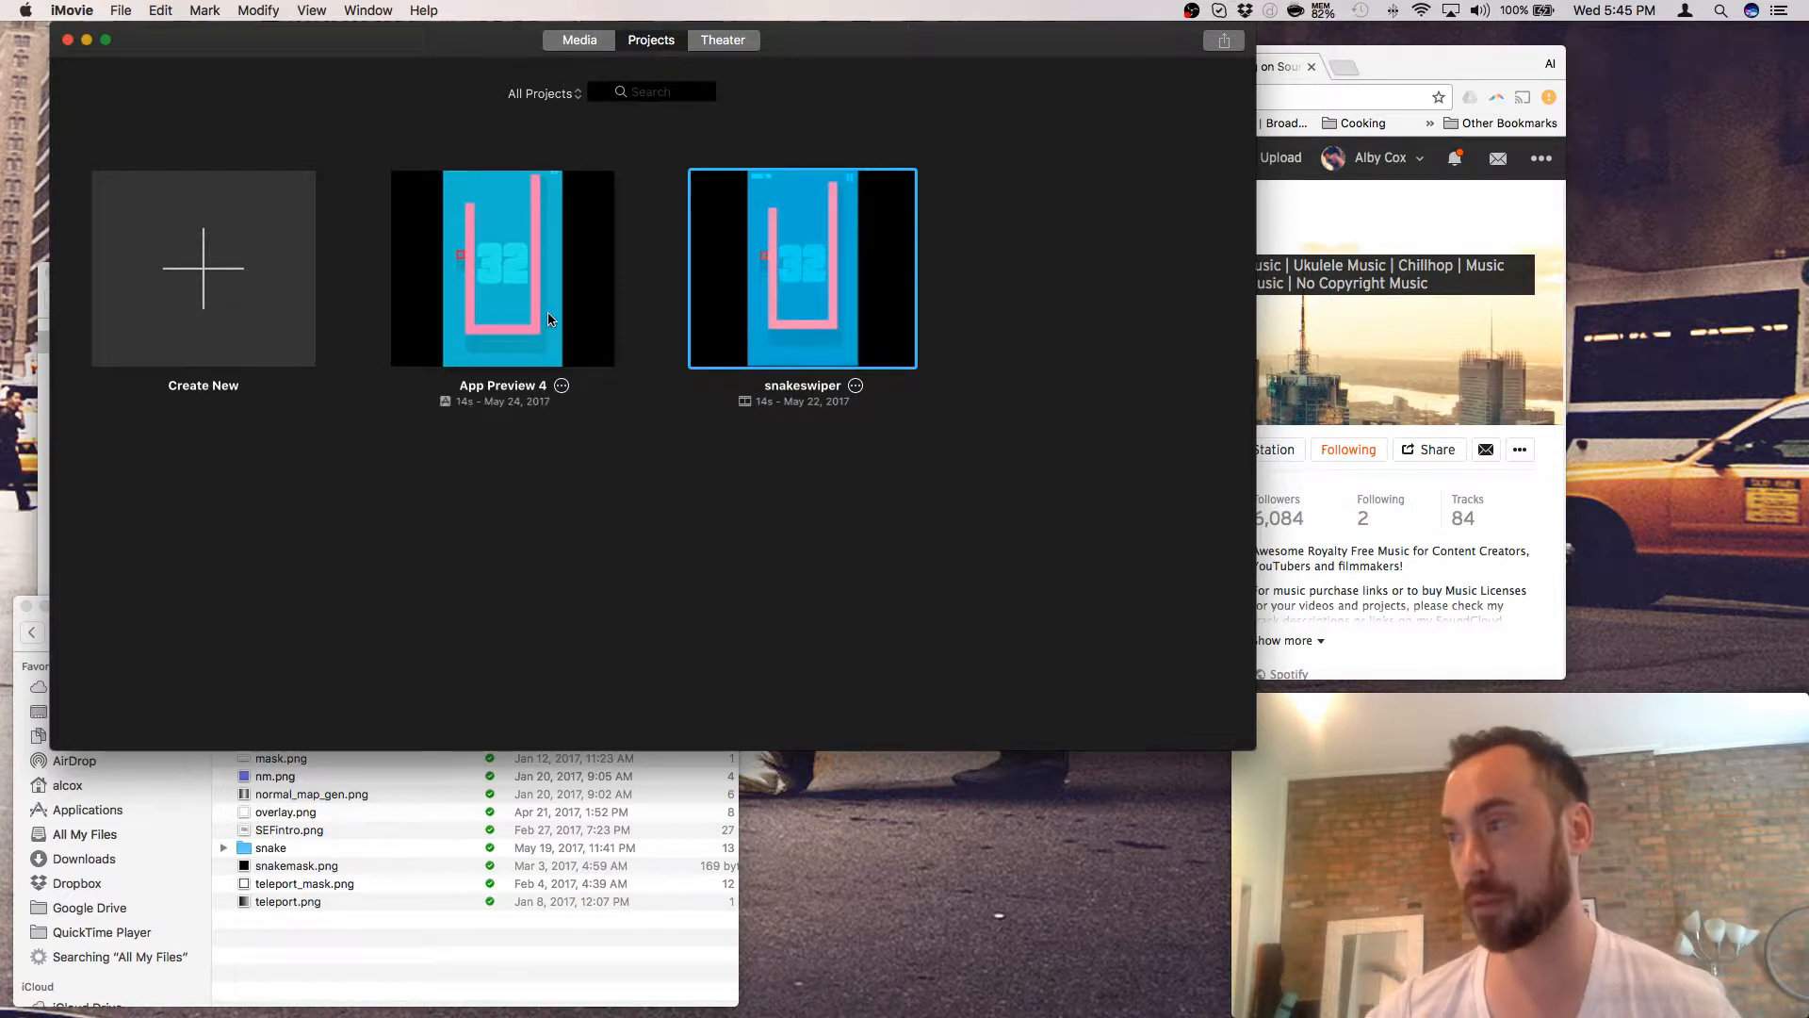
double_click(504, 325)
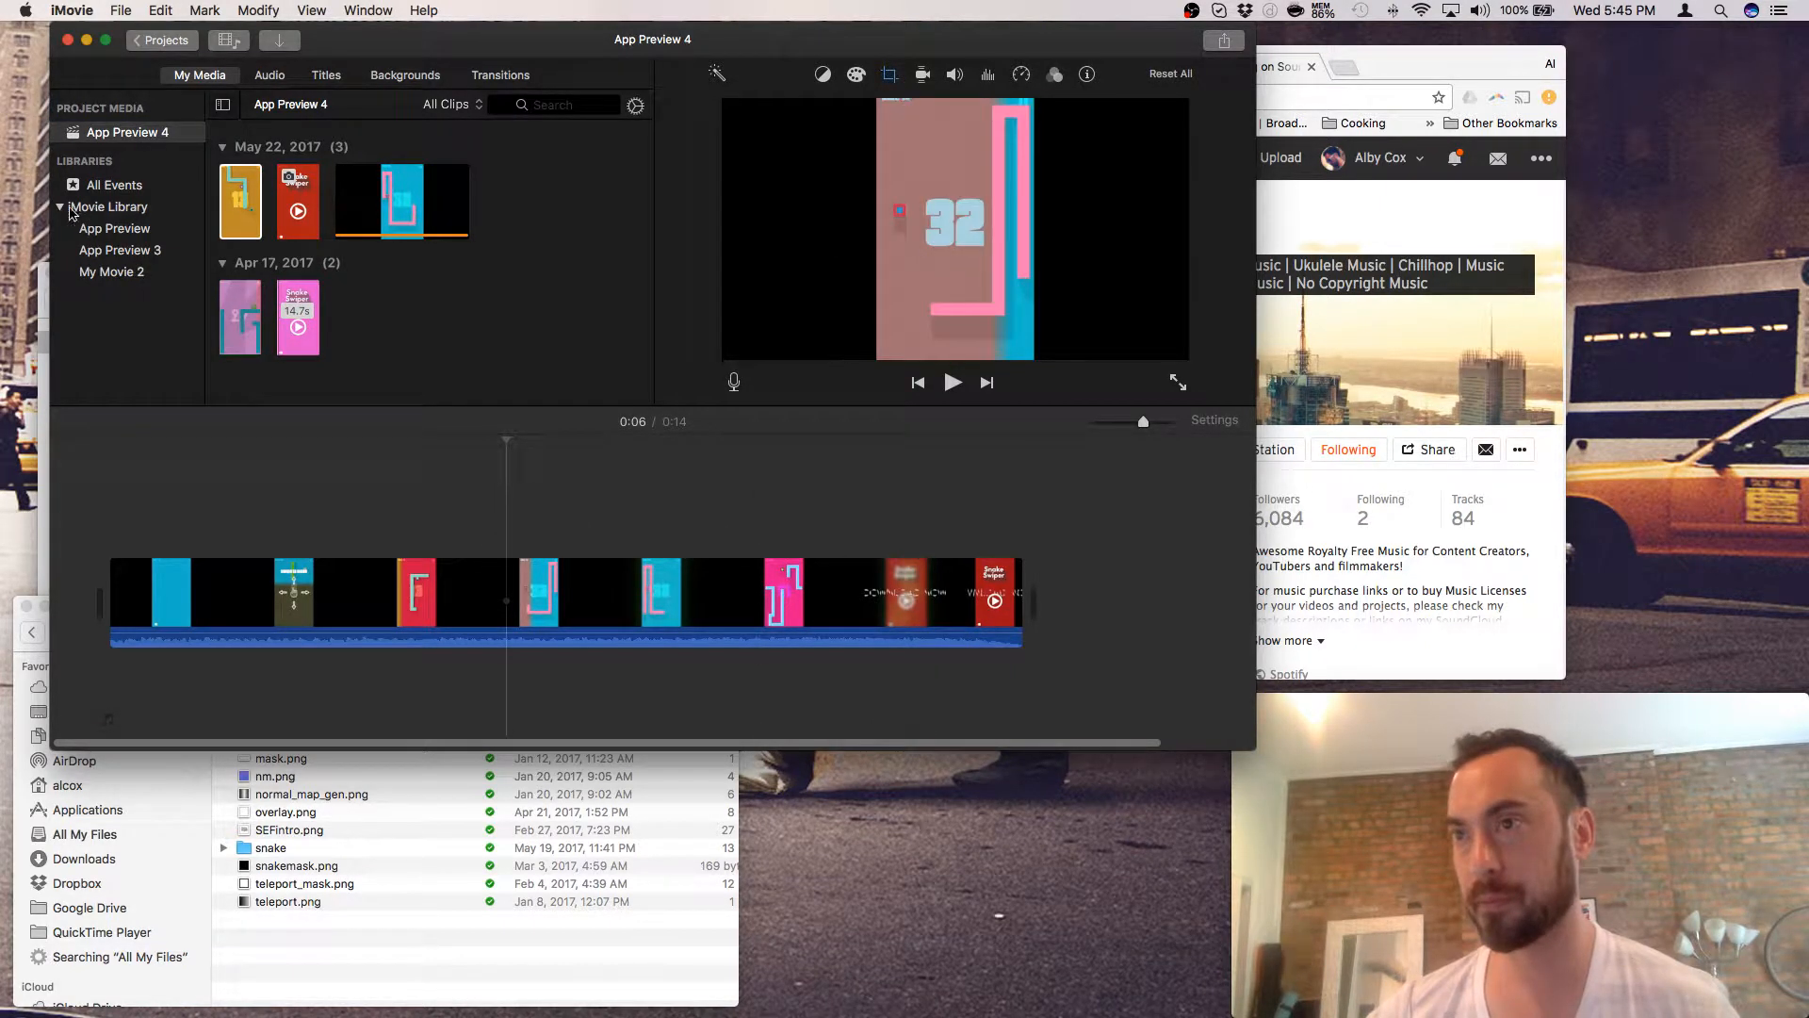
- Remove the lone clip from the My Movie 2 event with Delete Media from Event
click(115, 234)
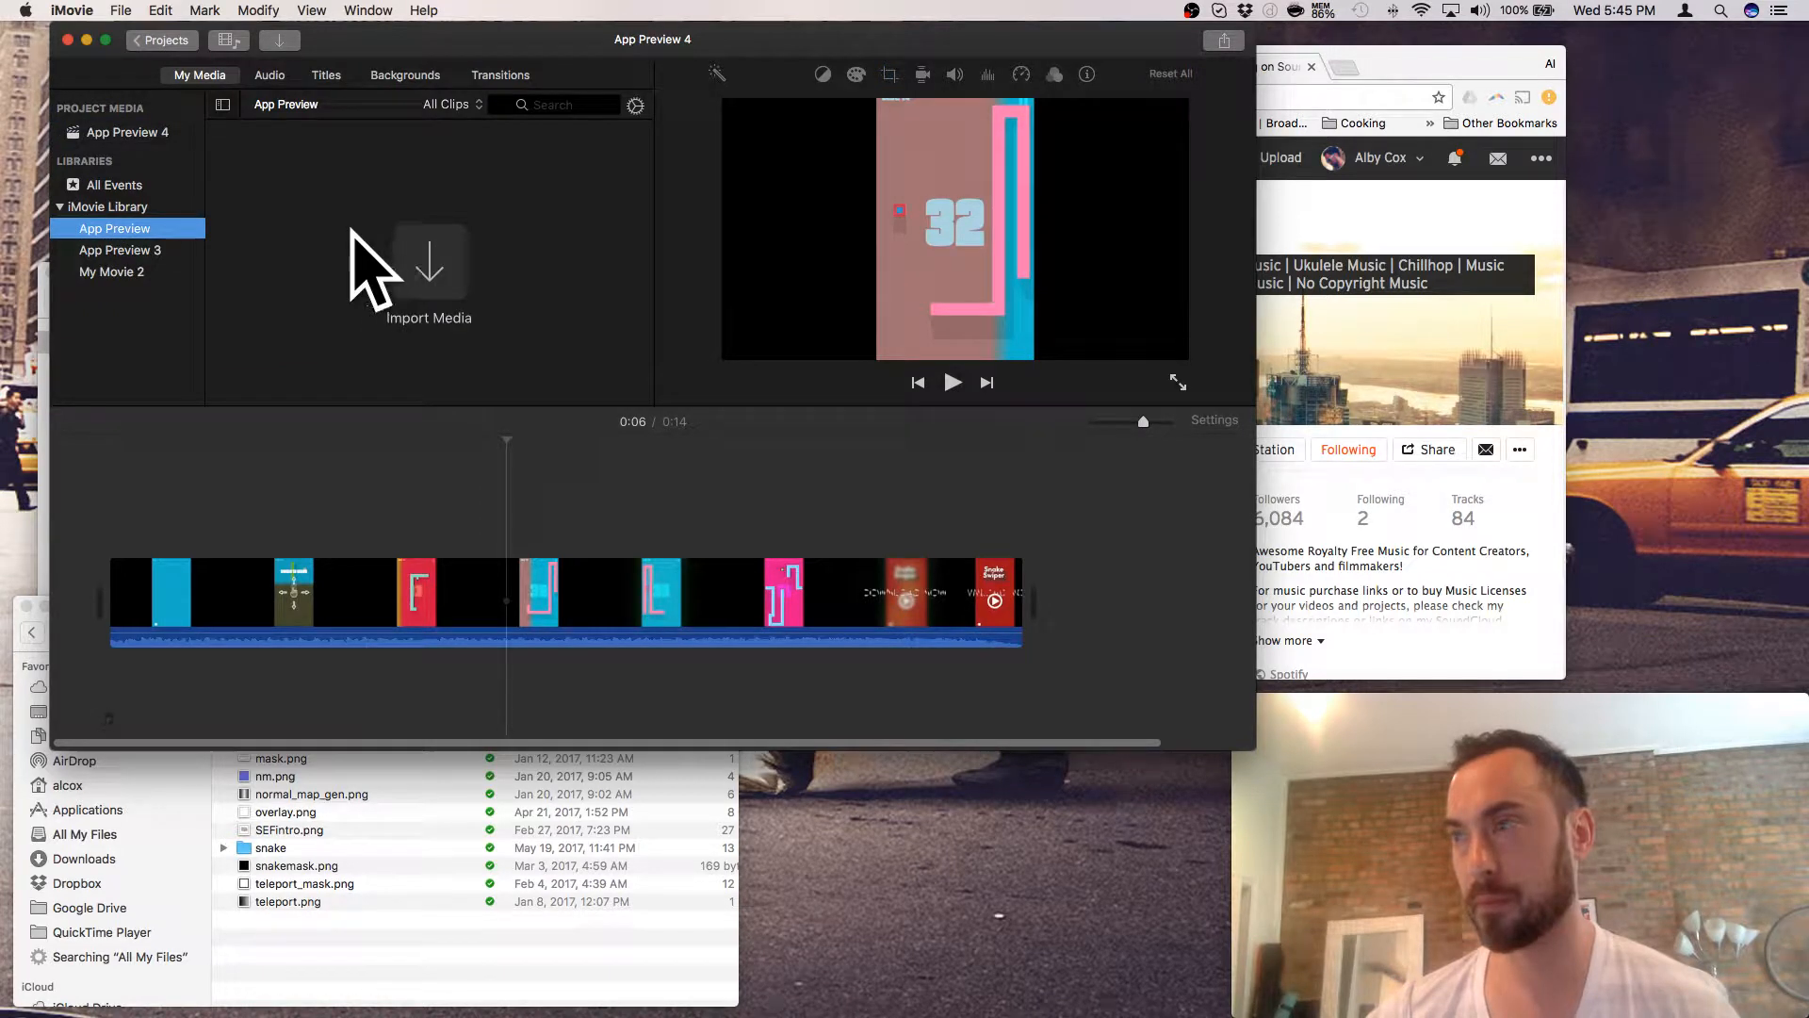
click(119, 252)
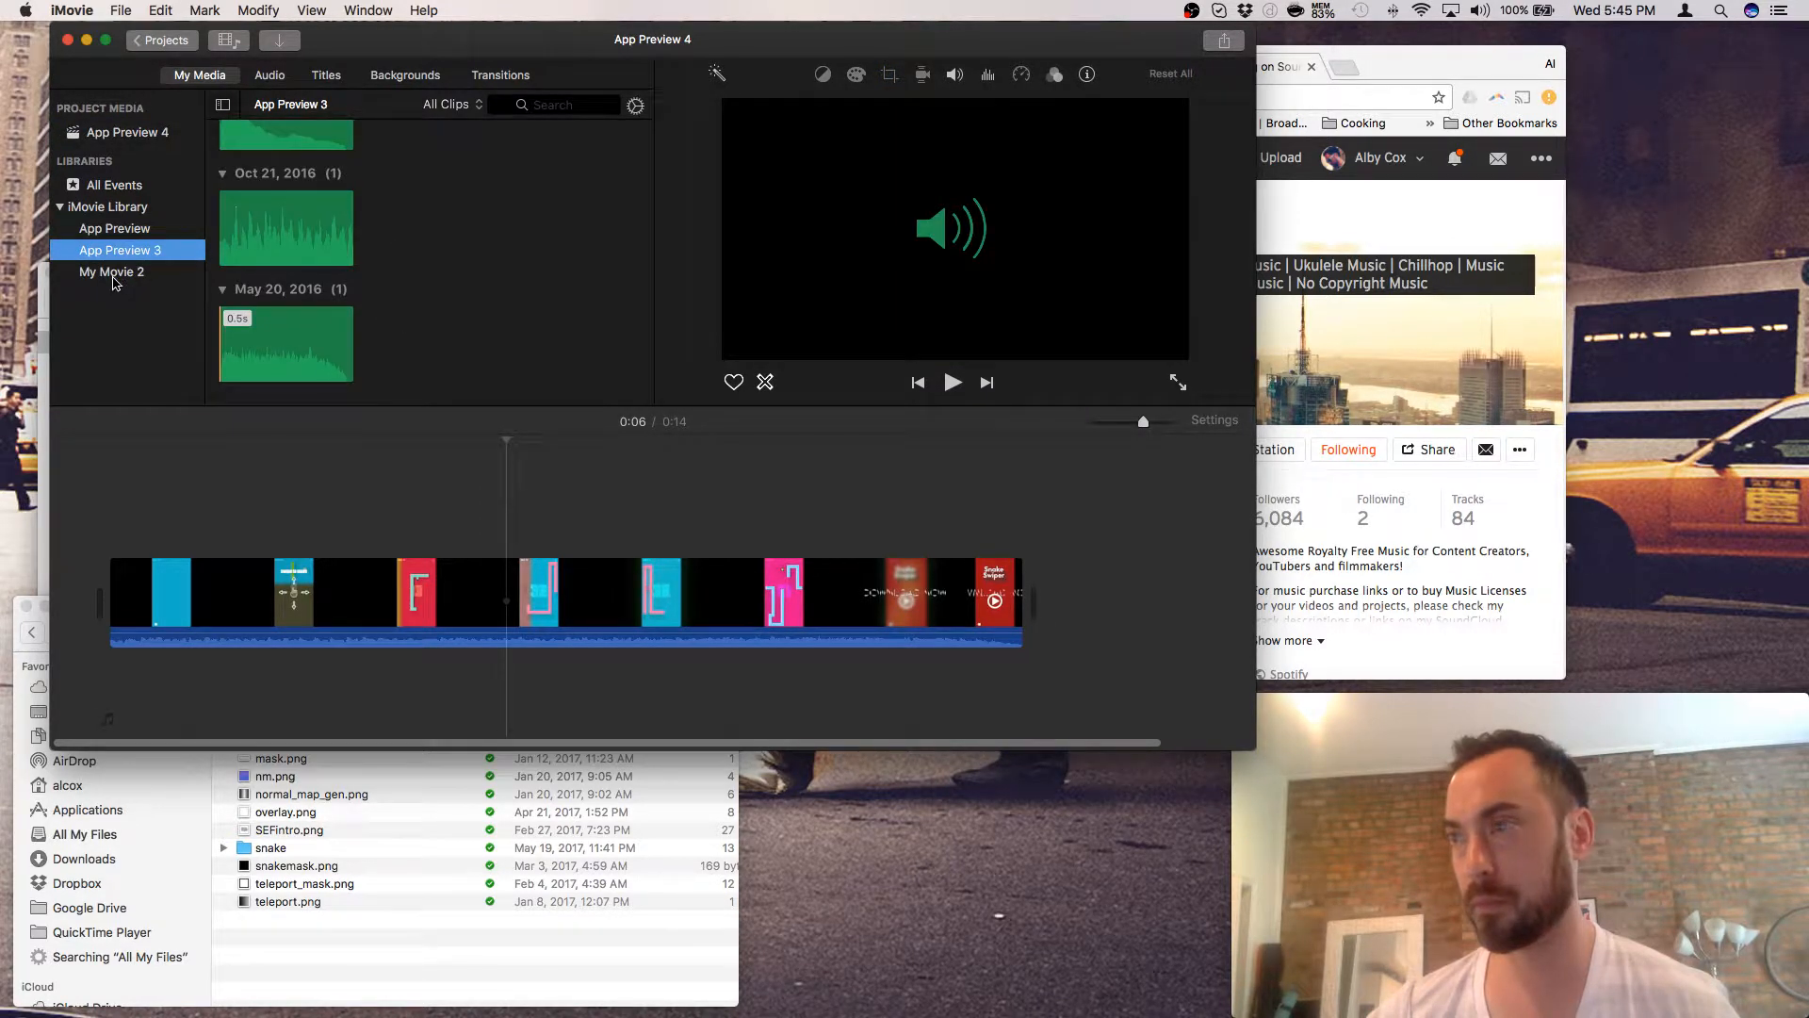
click(114, 275)
click(242, 230)
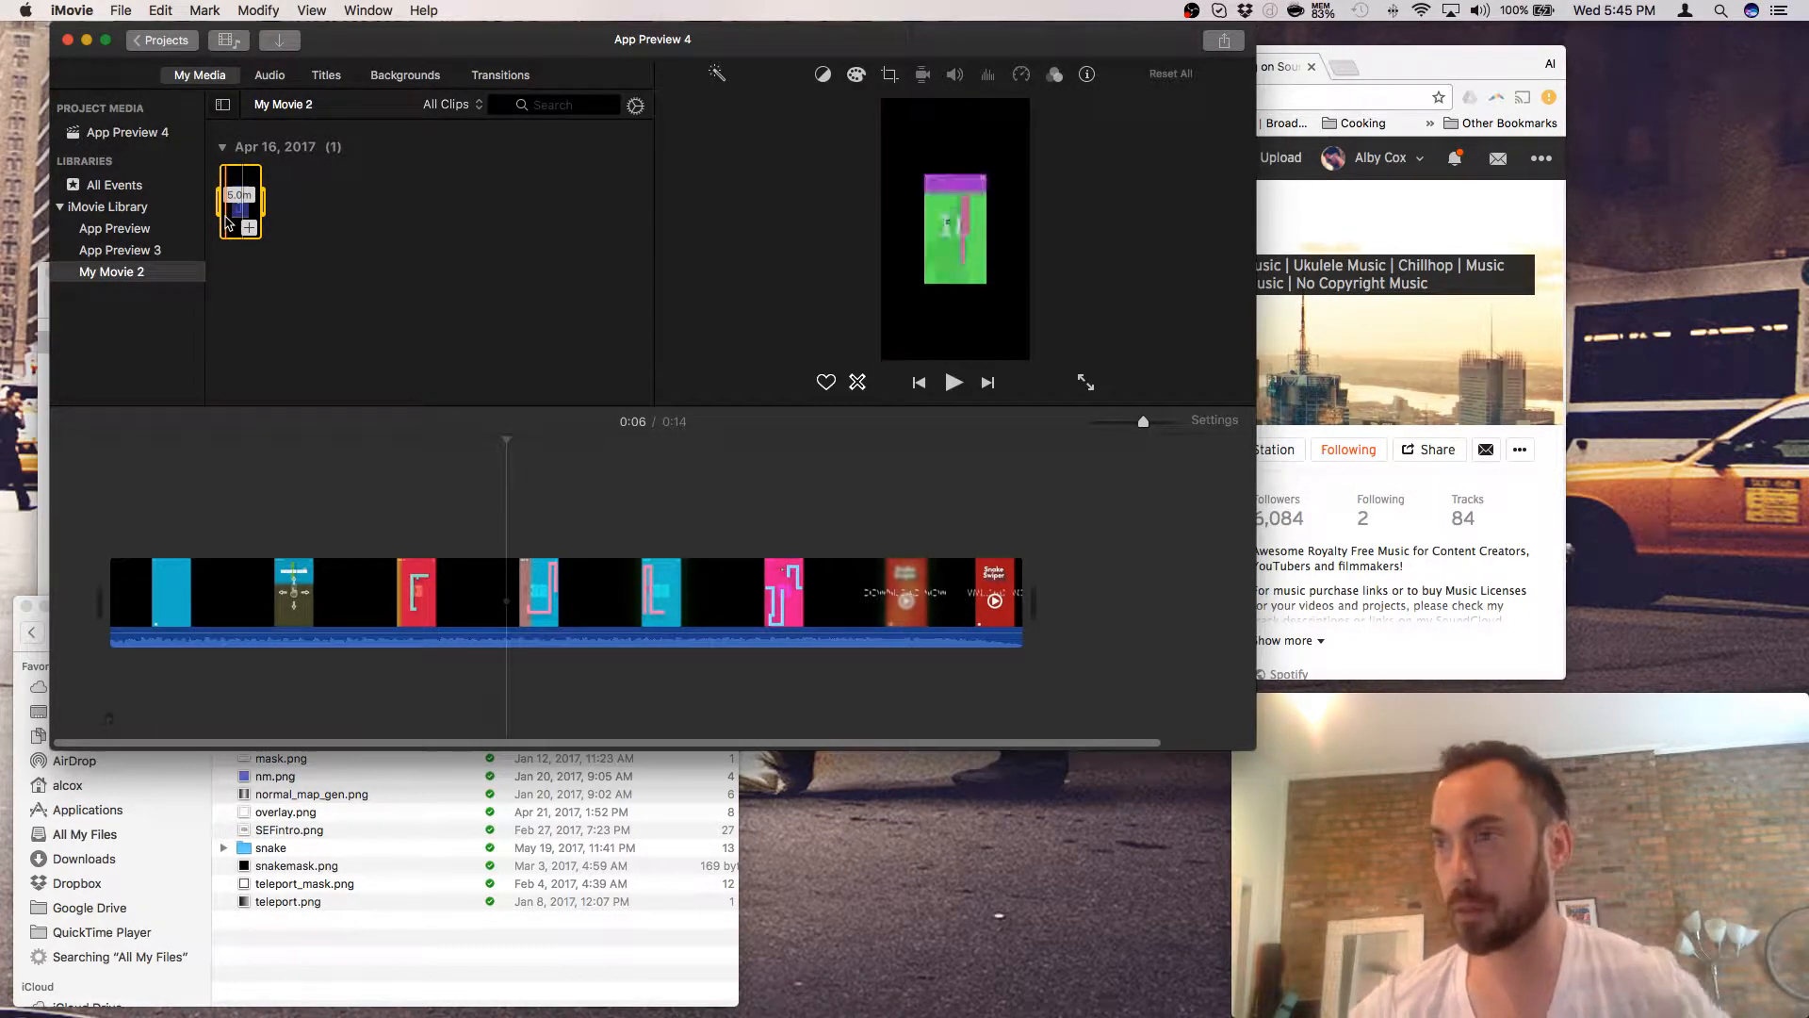
right_click(231, 219)
click(365, 426)
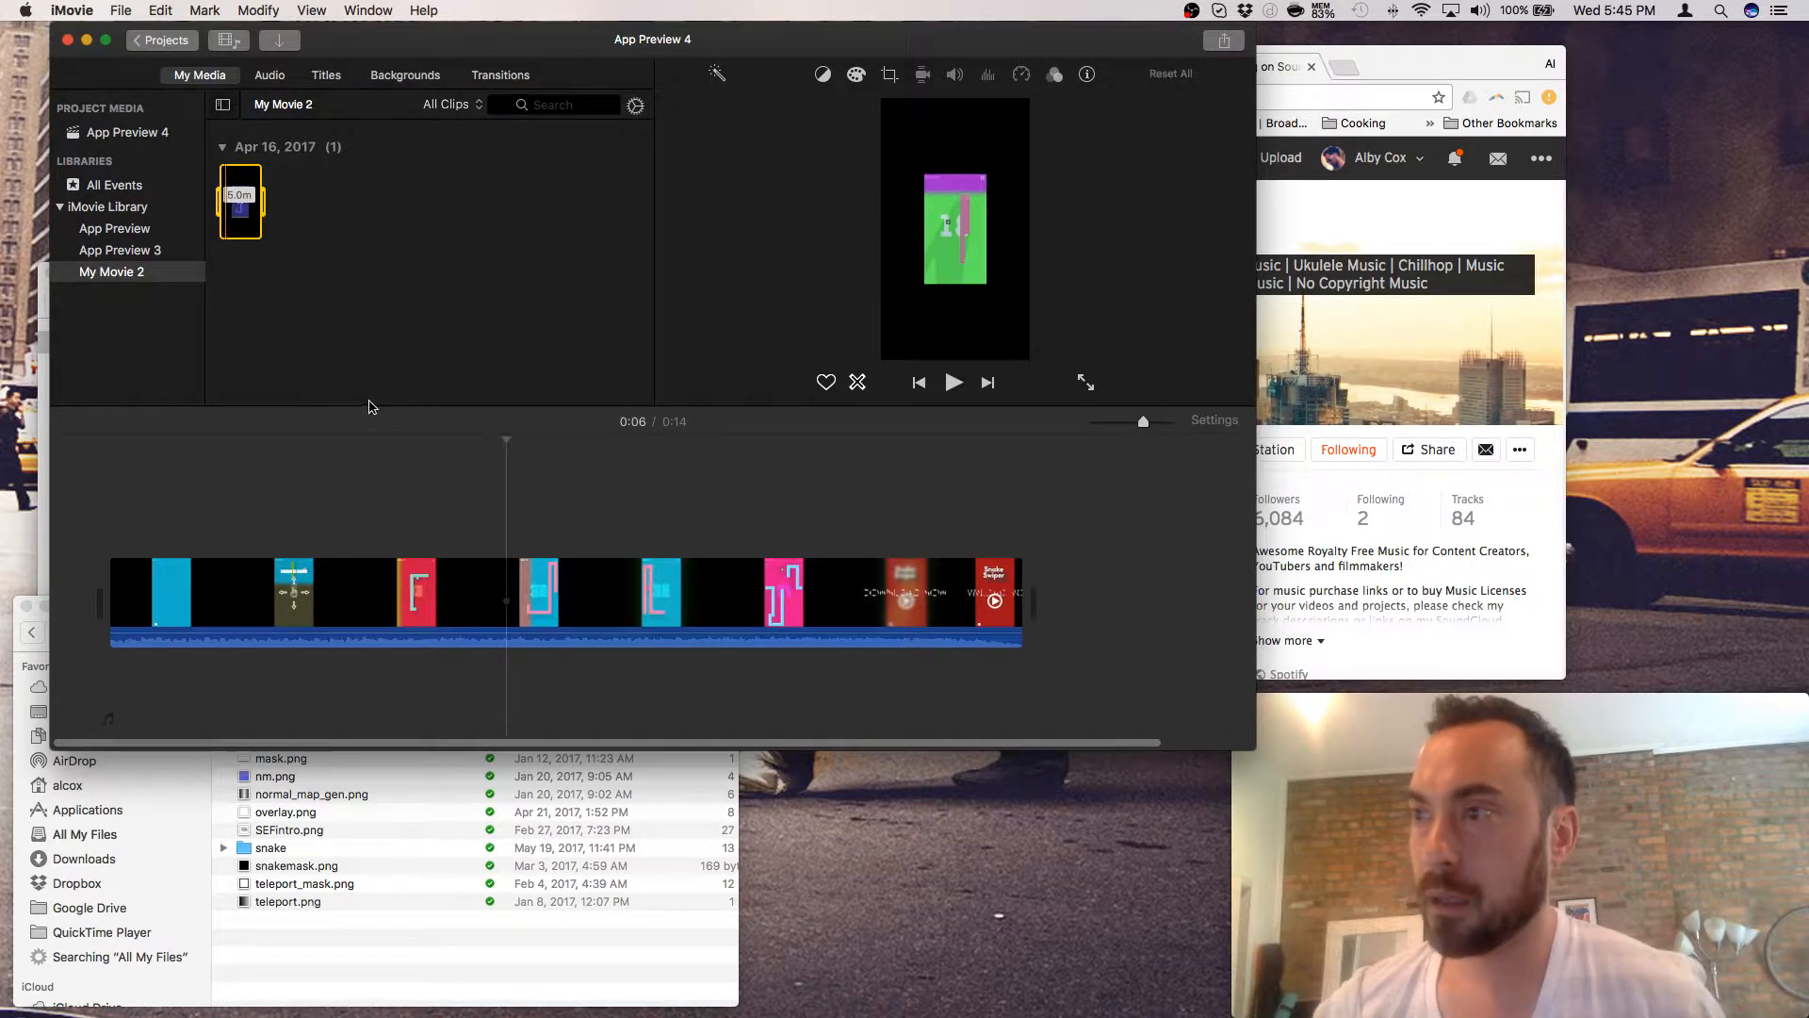
right_click(247, 213)
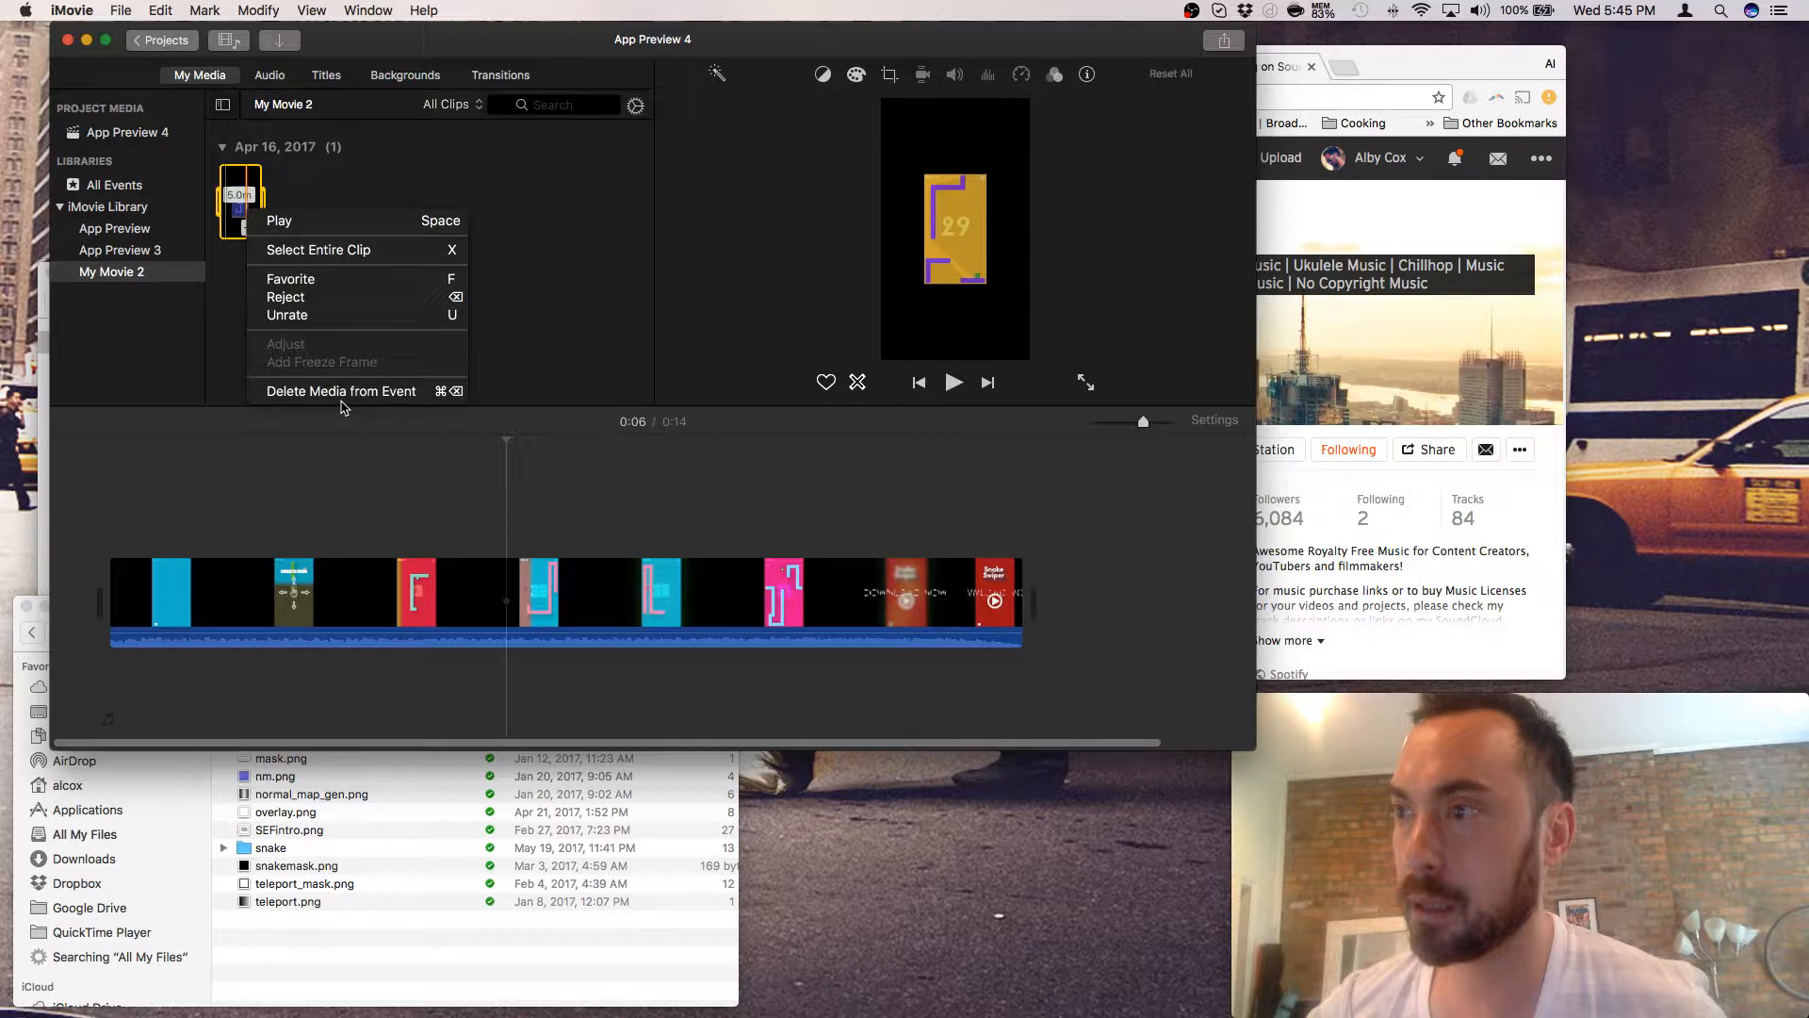
click(342, 391)
- Delete the now-empty My Movie 2 event and confirm
double_click(115, 272)
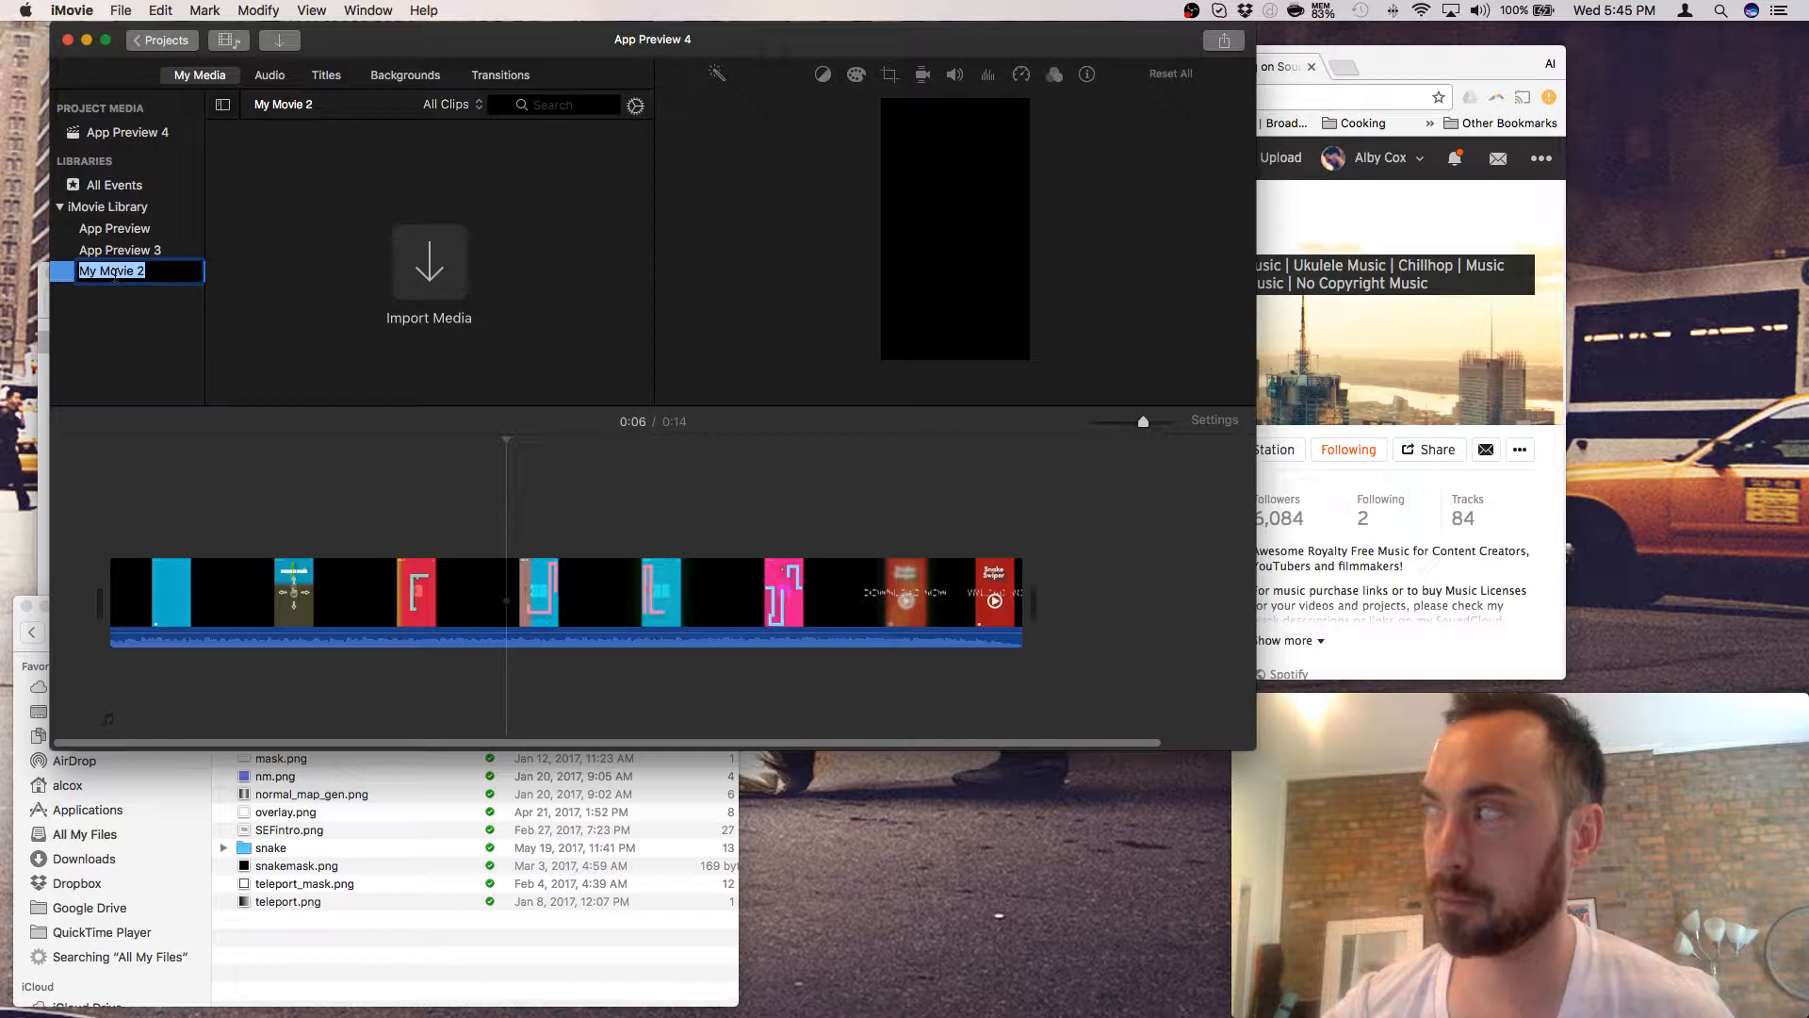
key(super+BackSpace)
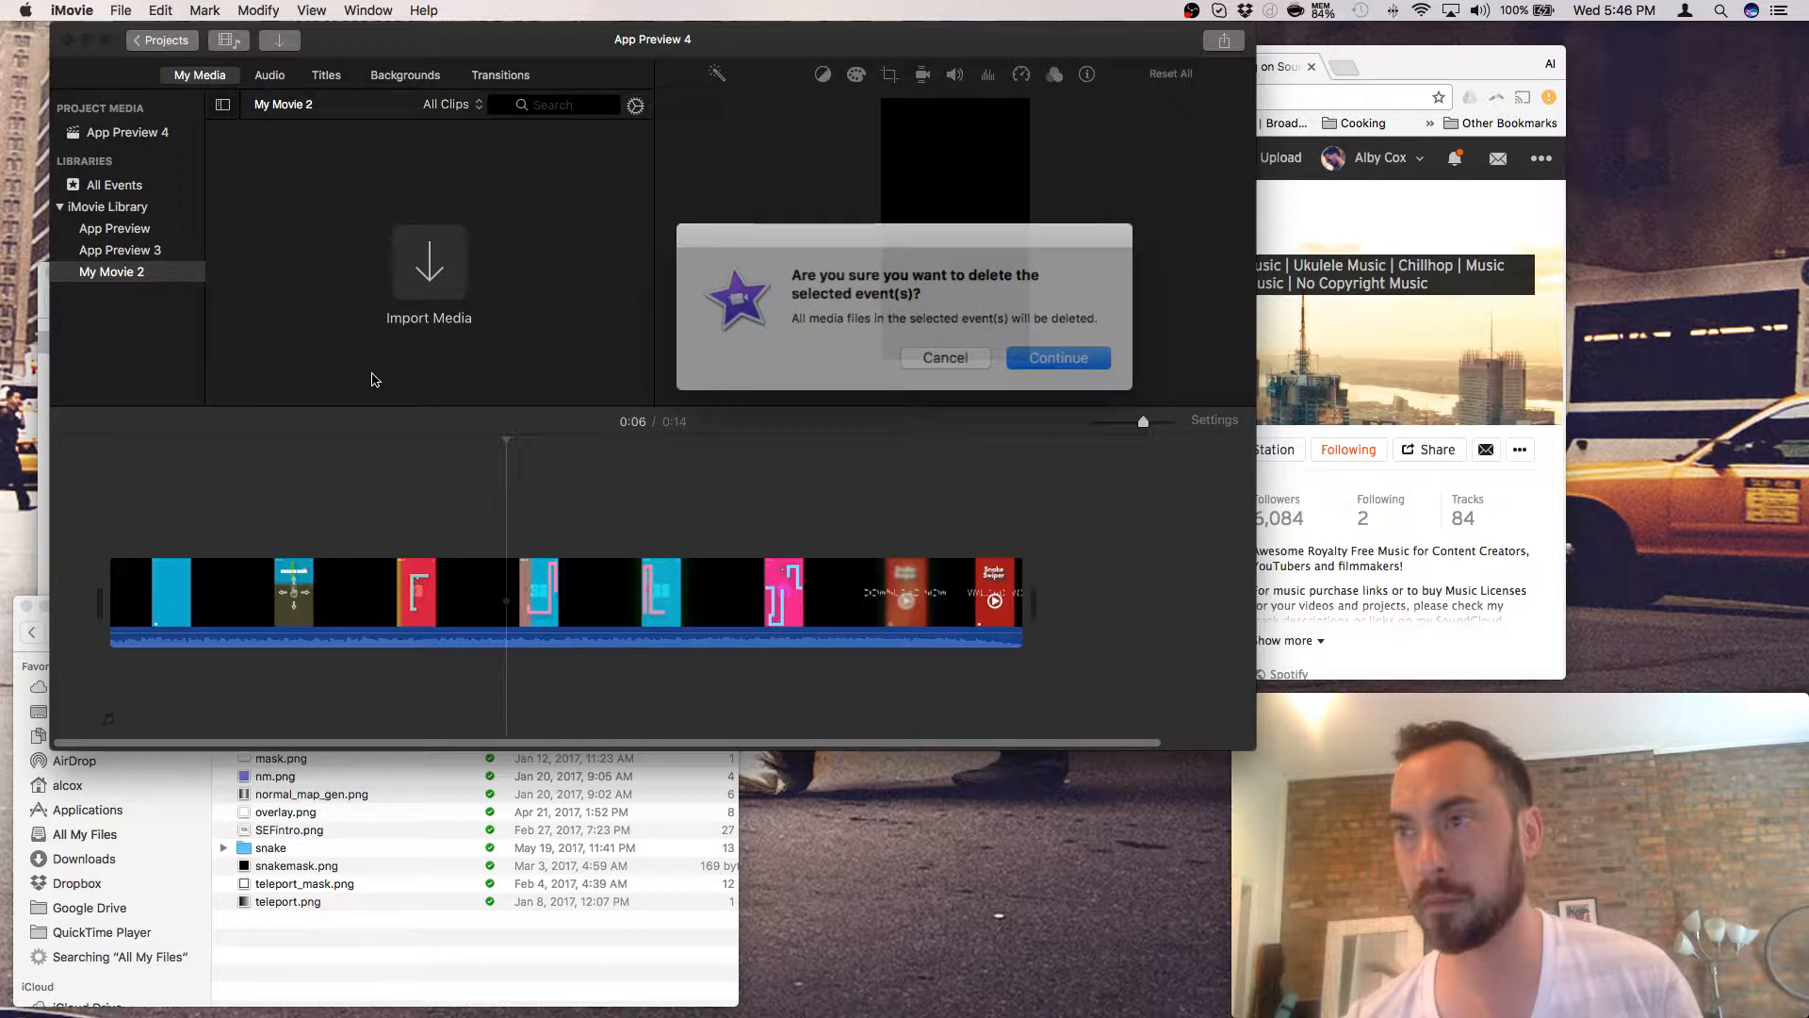
key(Return)
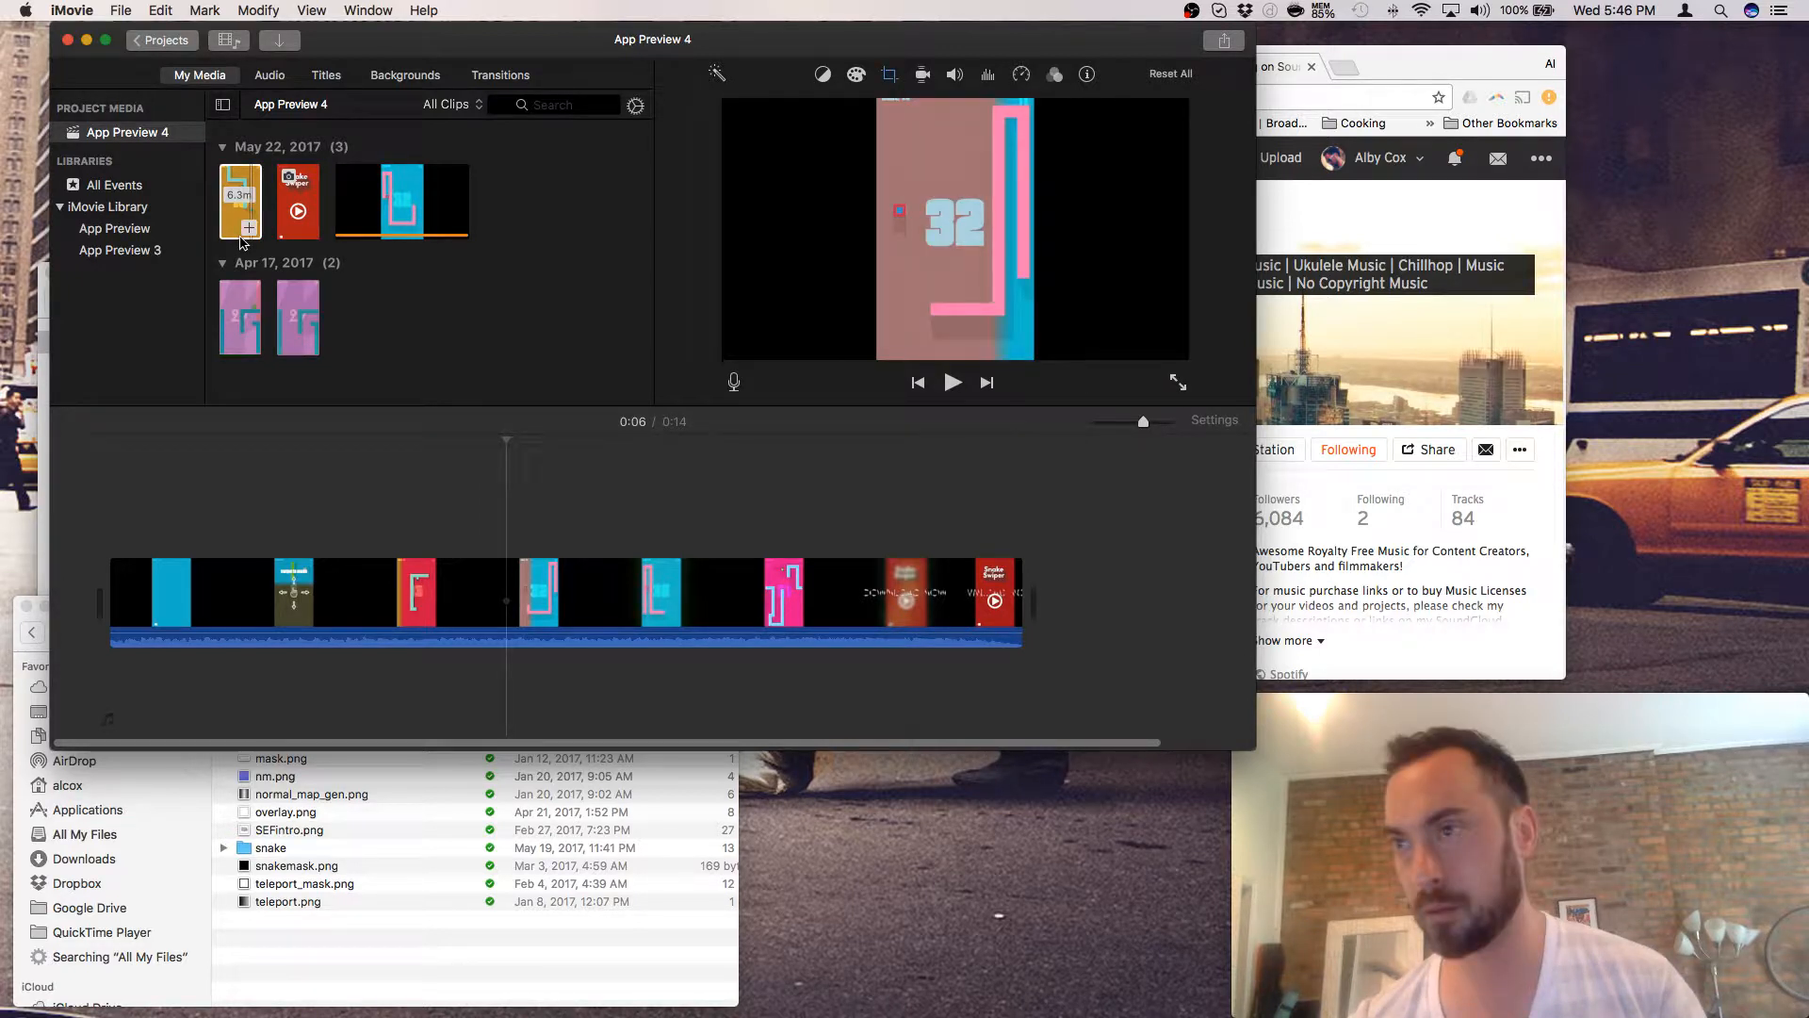
- Drag the 6.3m clip into the timeline and delete the old 14.5s storyline clip
drag(243, 243, 113, 535)
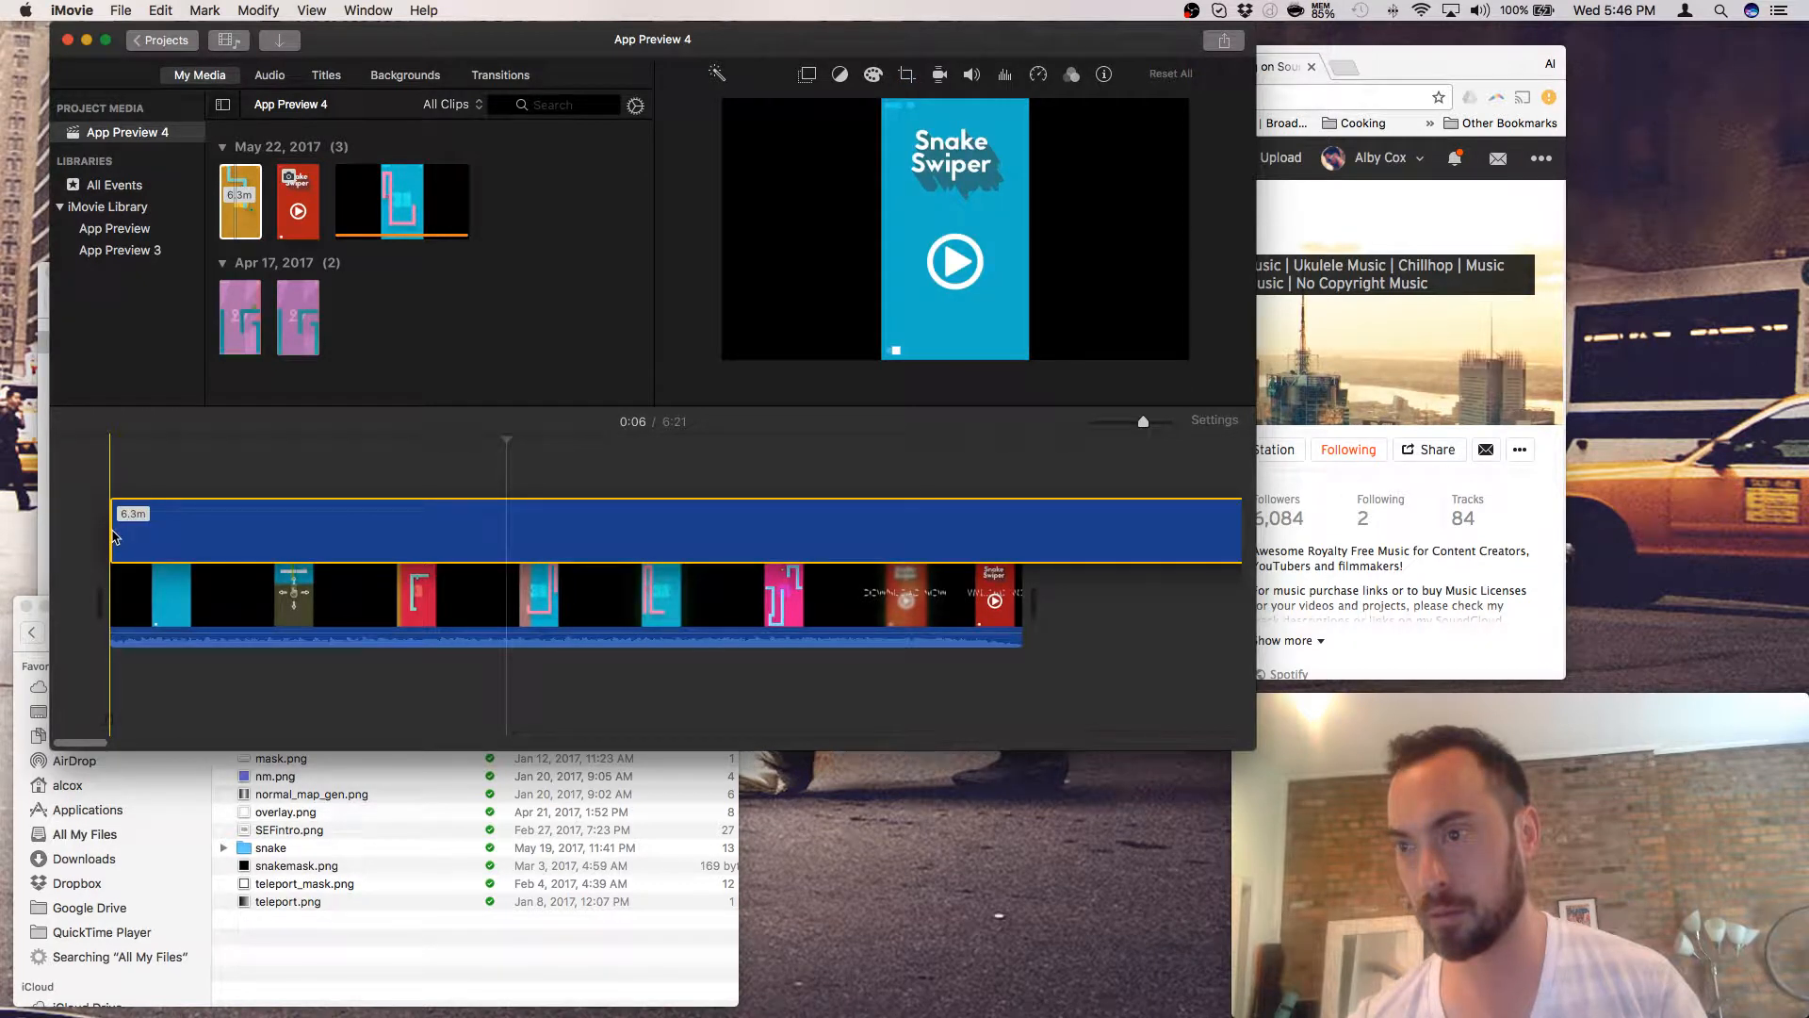
click(139, 590)
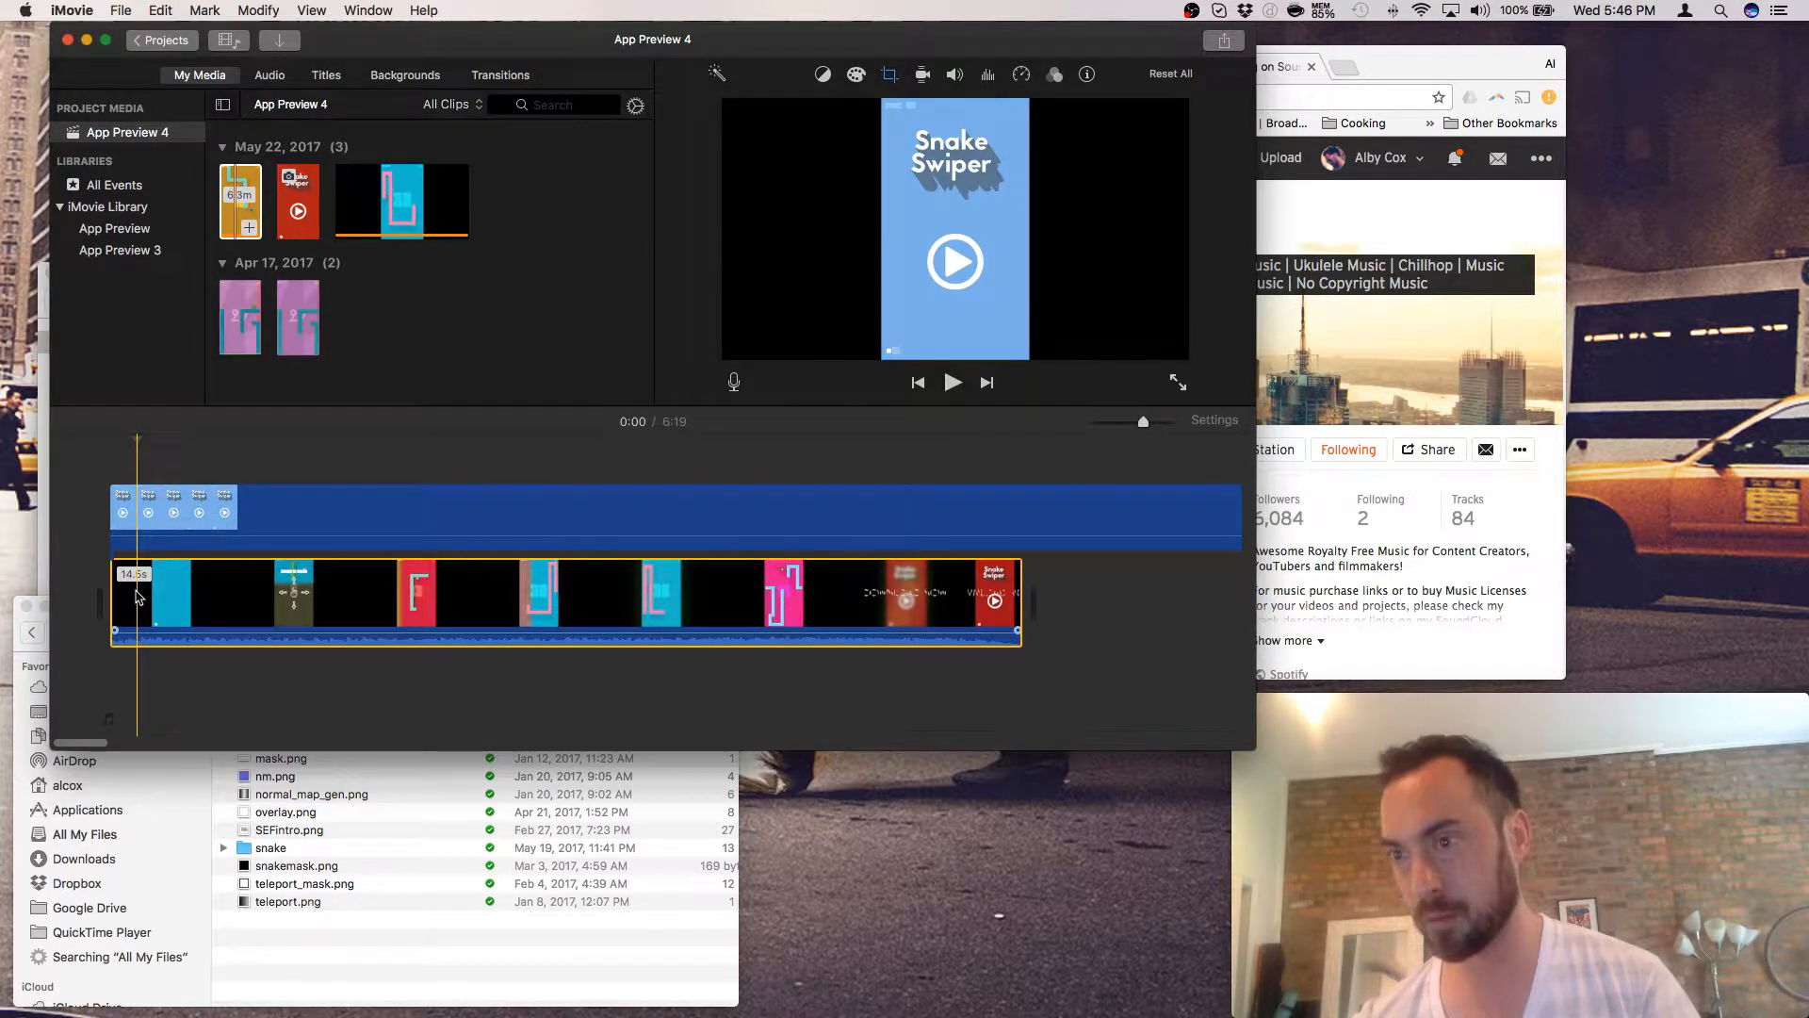
right_click(140, 587)
click(256, 667)
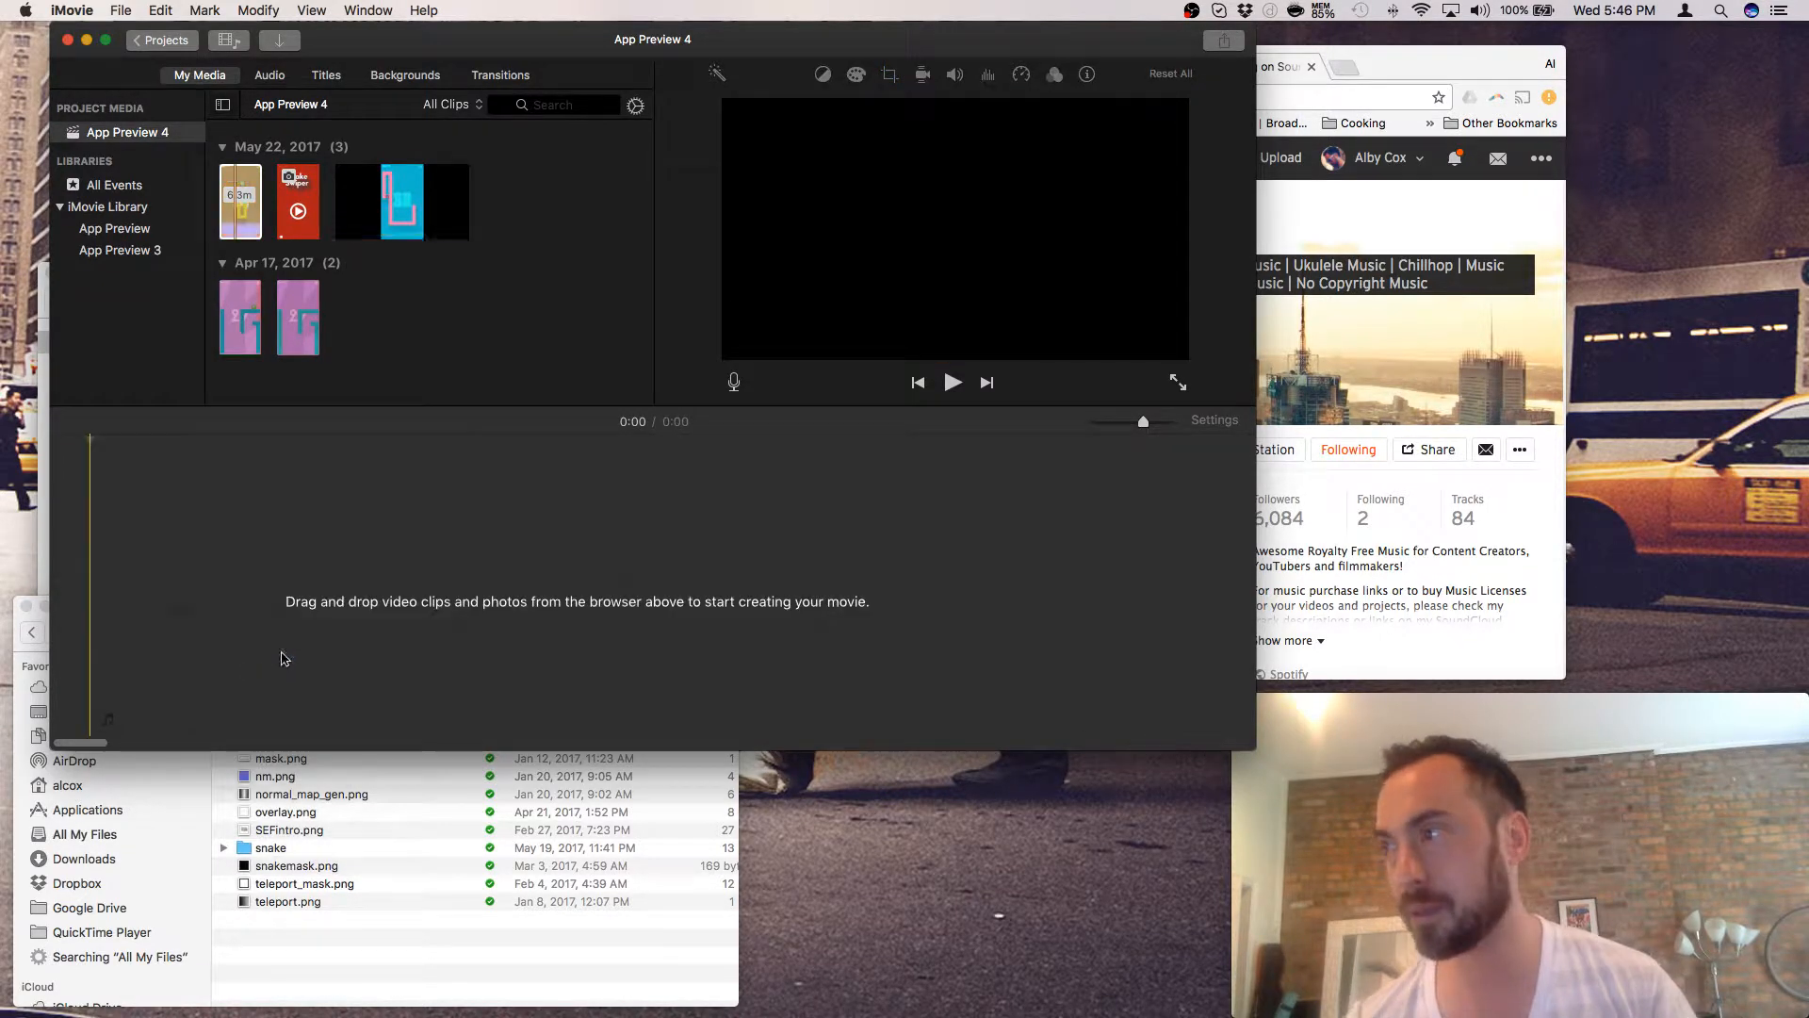
- Append the 6.3m clip to the empty timeline so the movie runs 6:19
drag(248, 224, 239, 581)
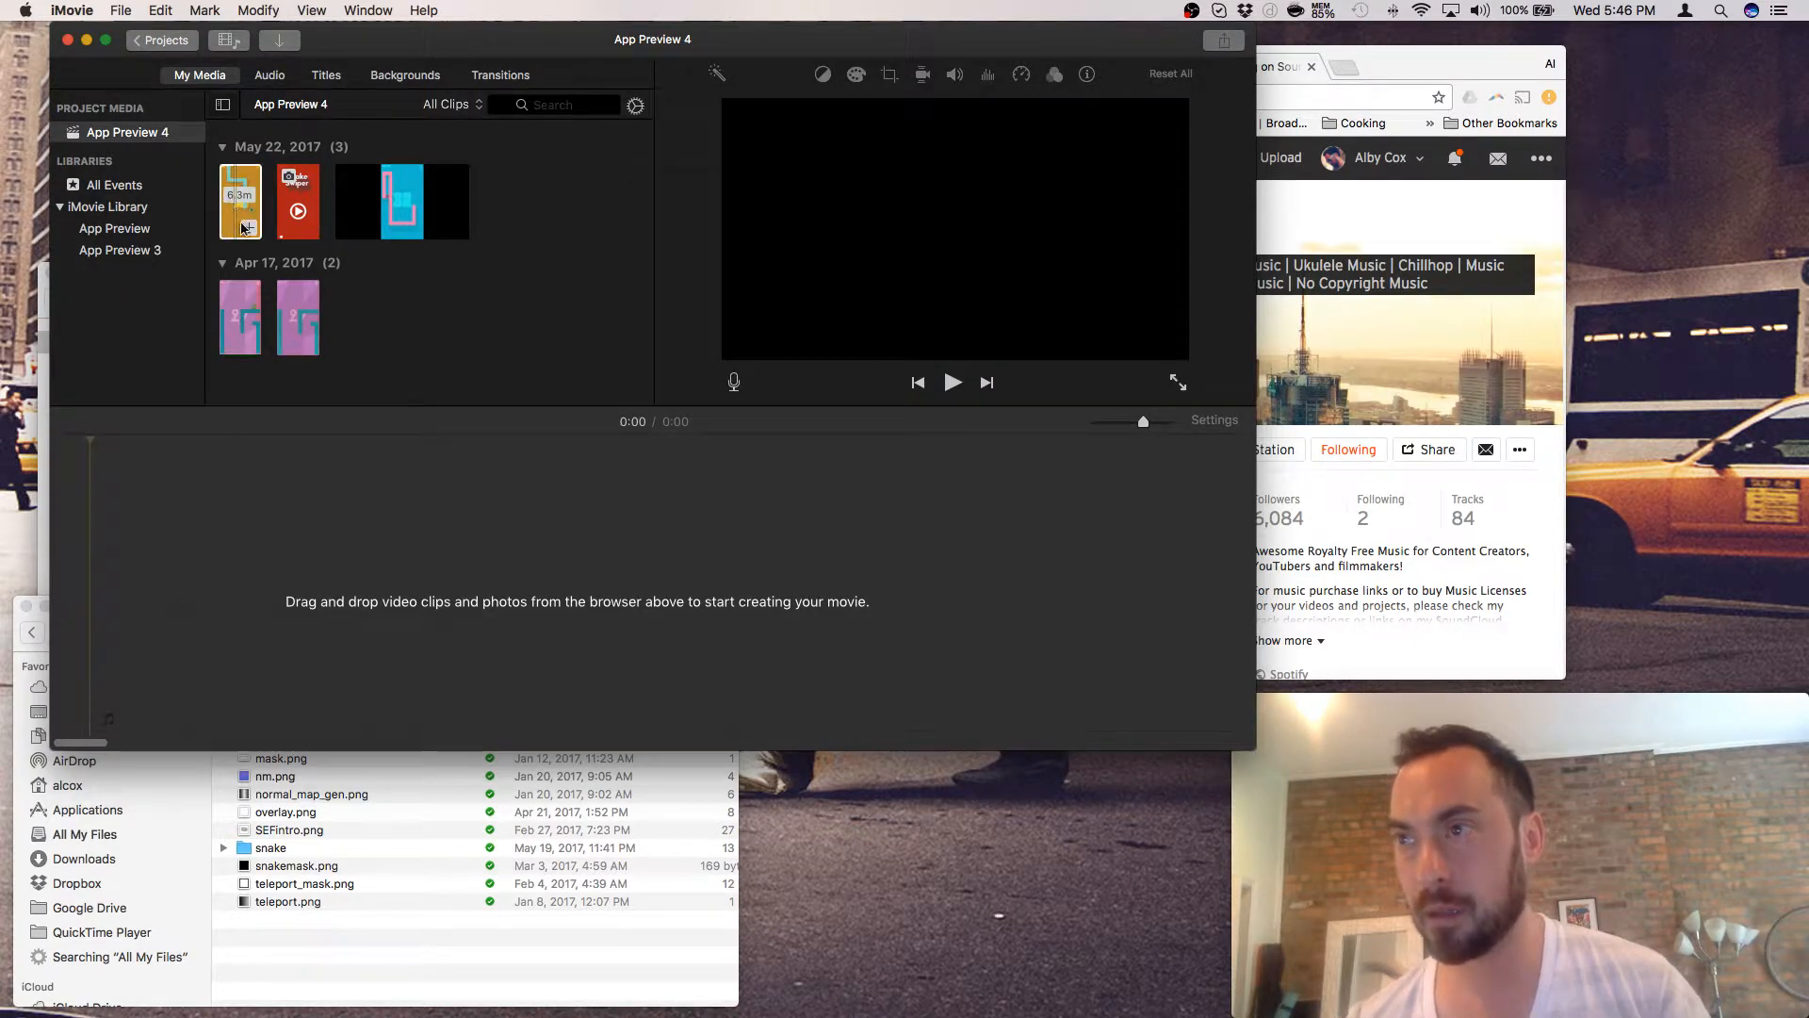
click(248, 228)
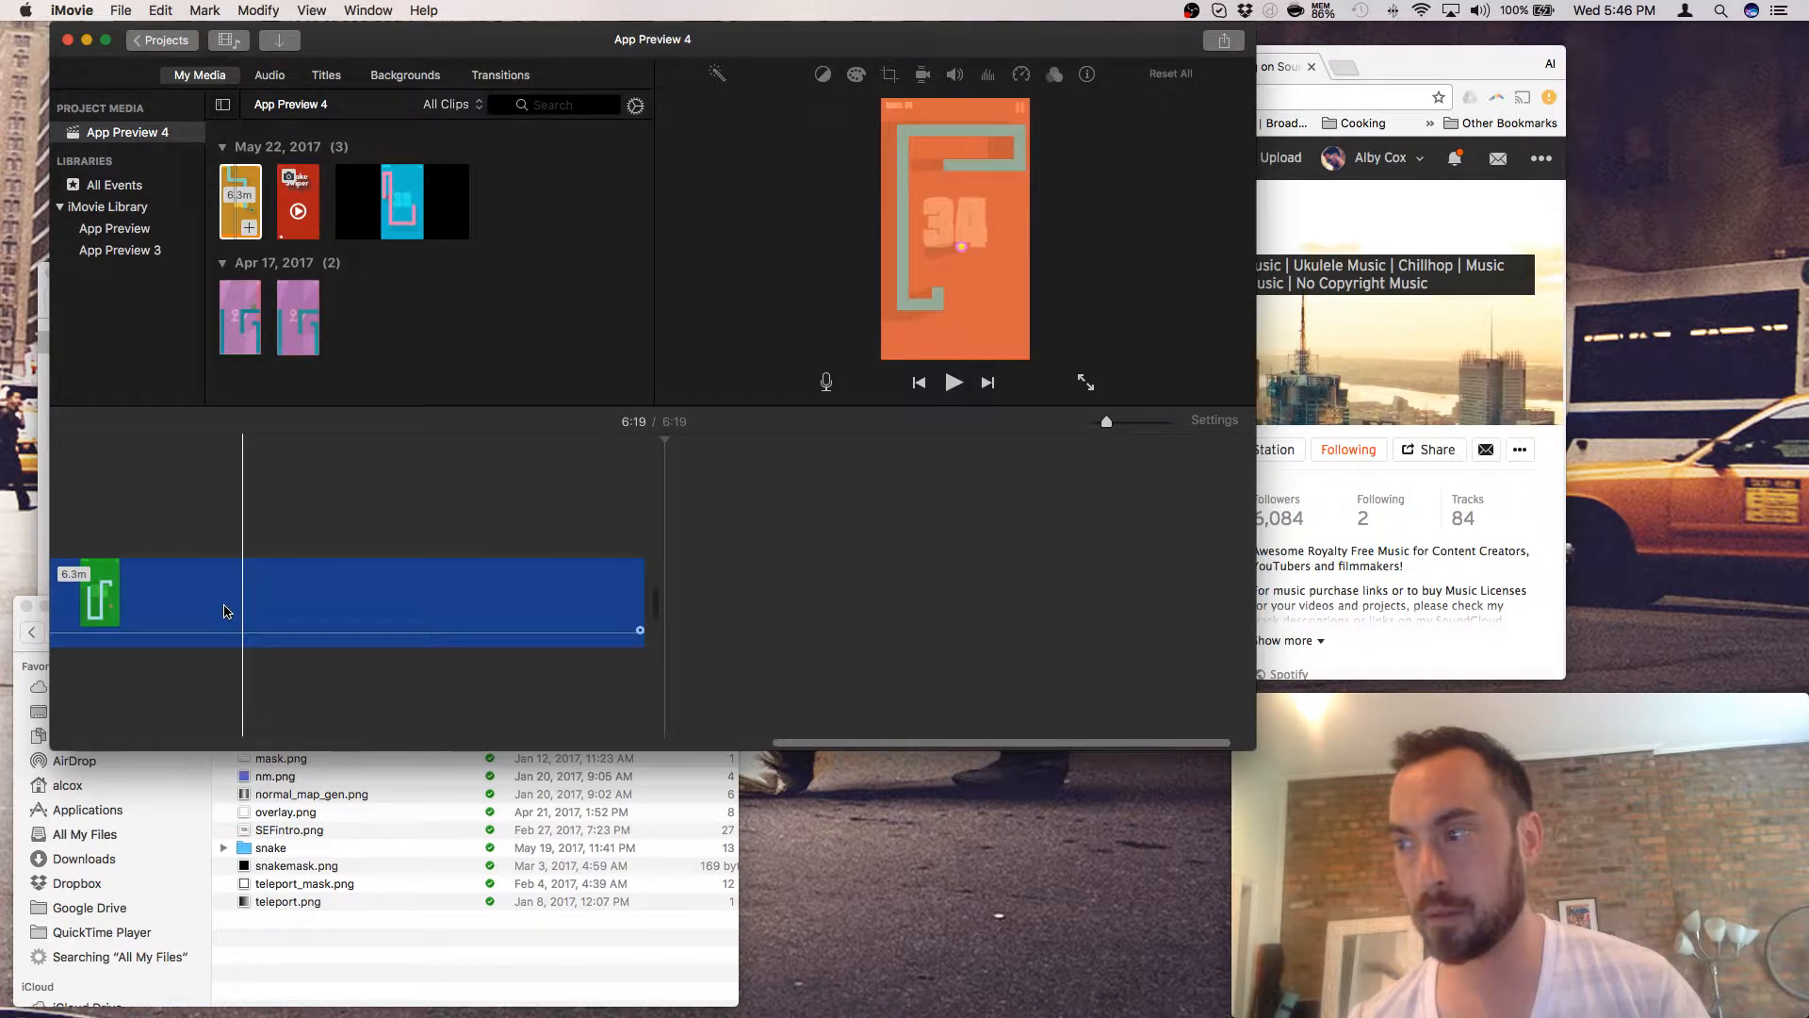
scroll(224, 612, left, 15)
click(724, 602)
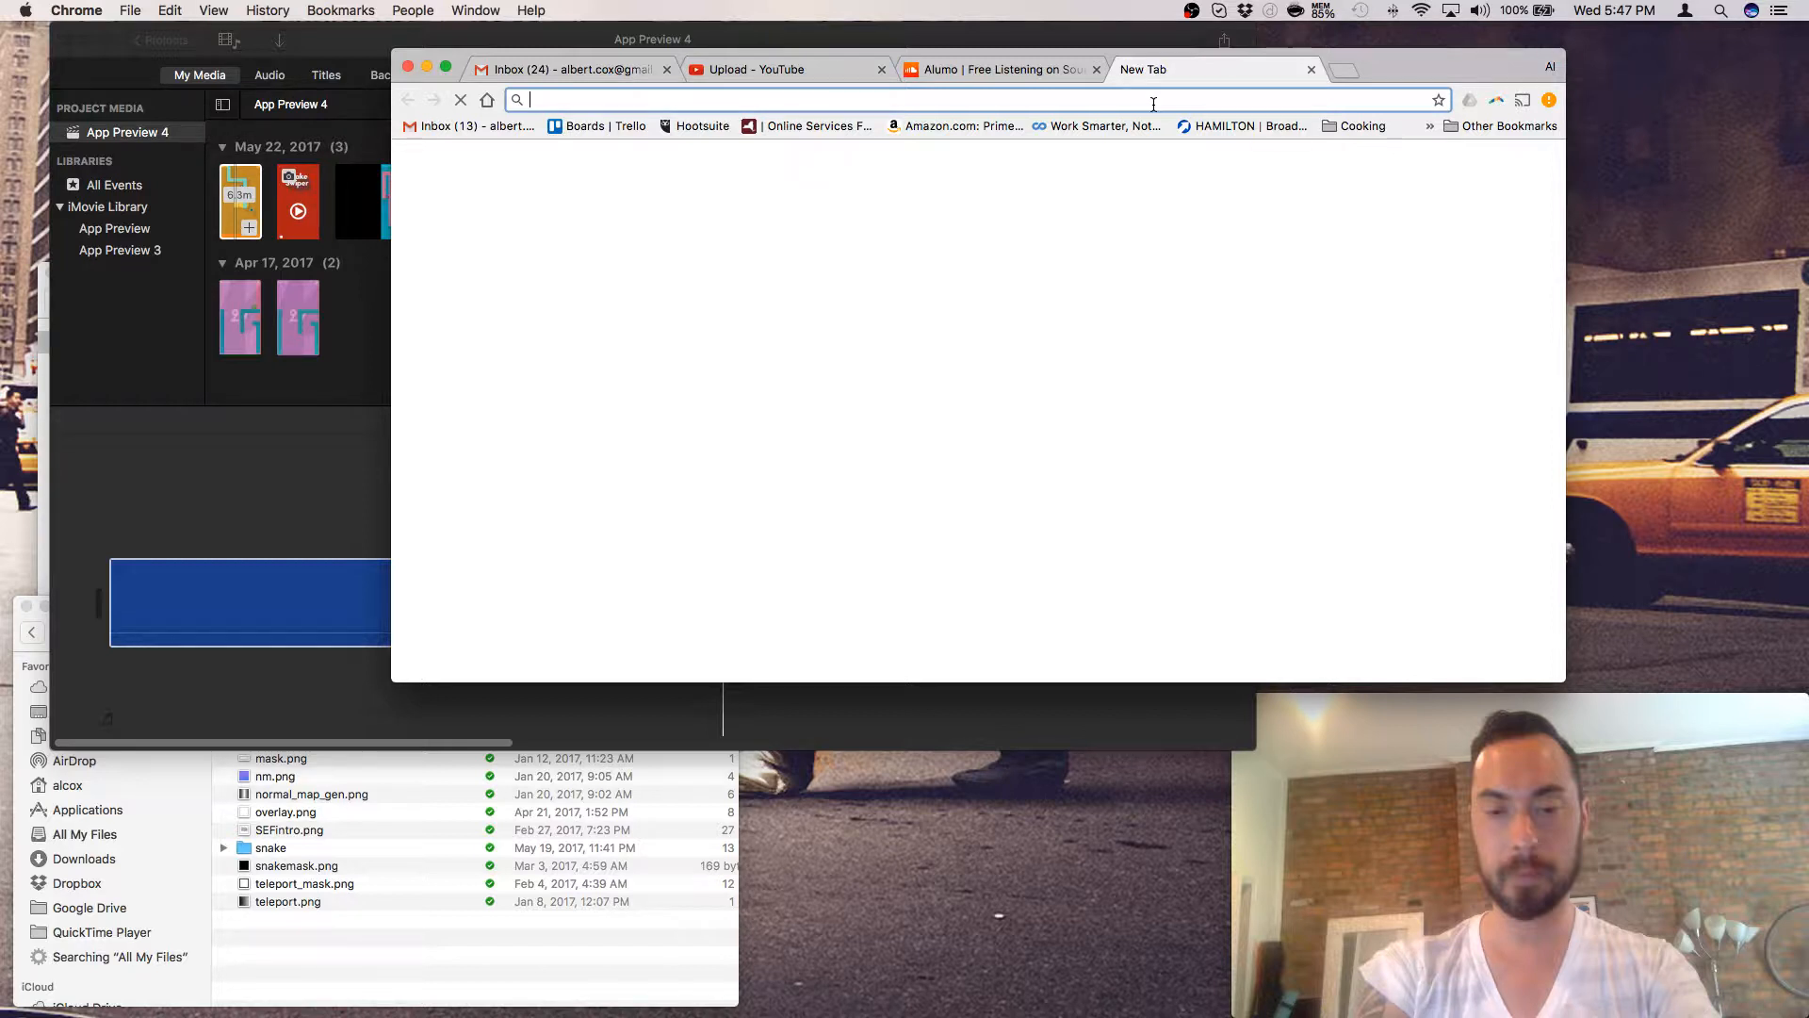
- Search 'itunes connect app preview specs', open Apple's app preview results in new tabs, return to iMovie
text(itunes connect app preview)
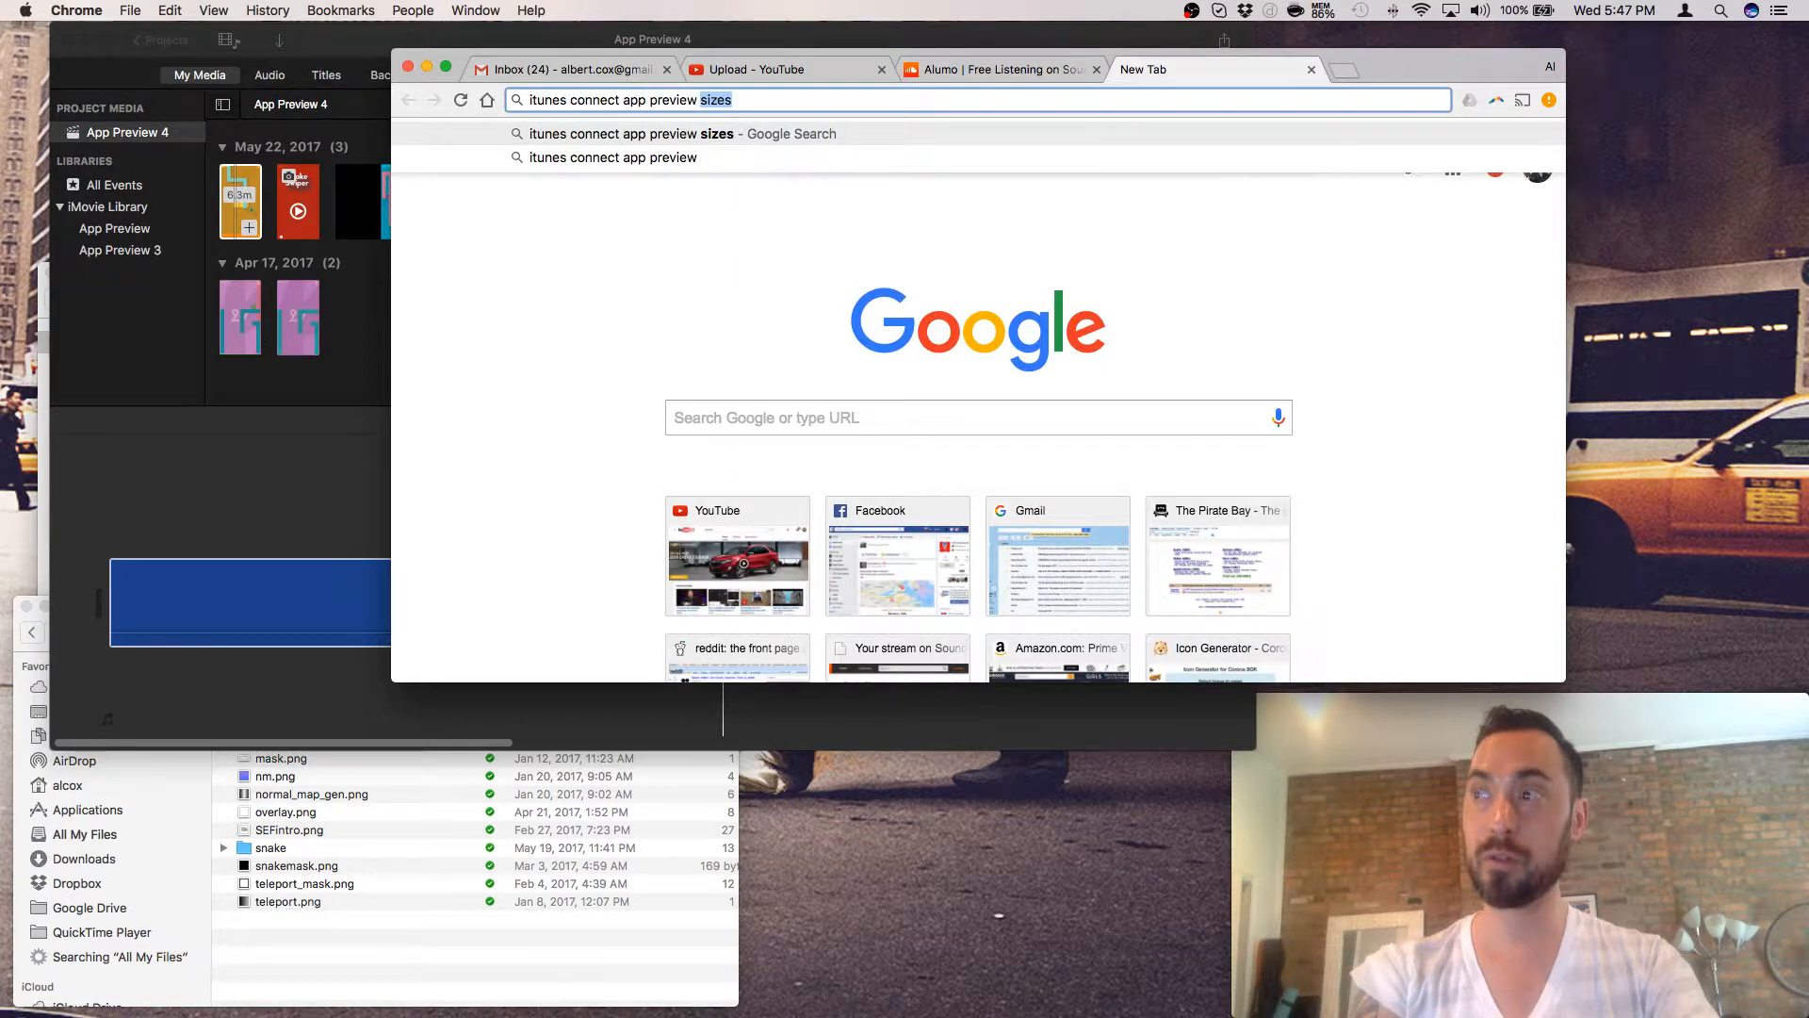
text( specs)
key(Return)
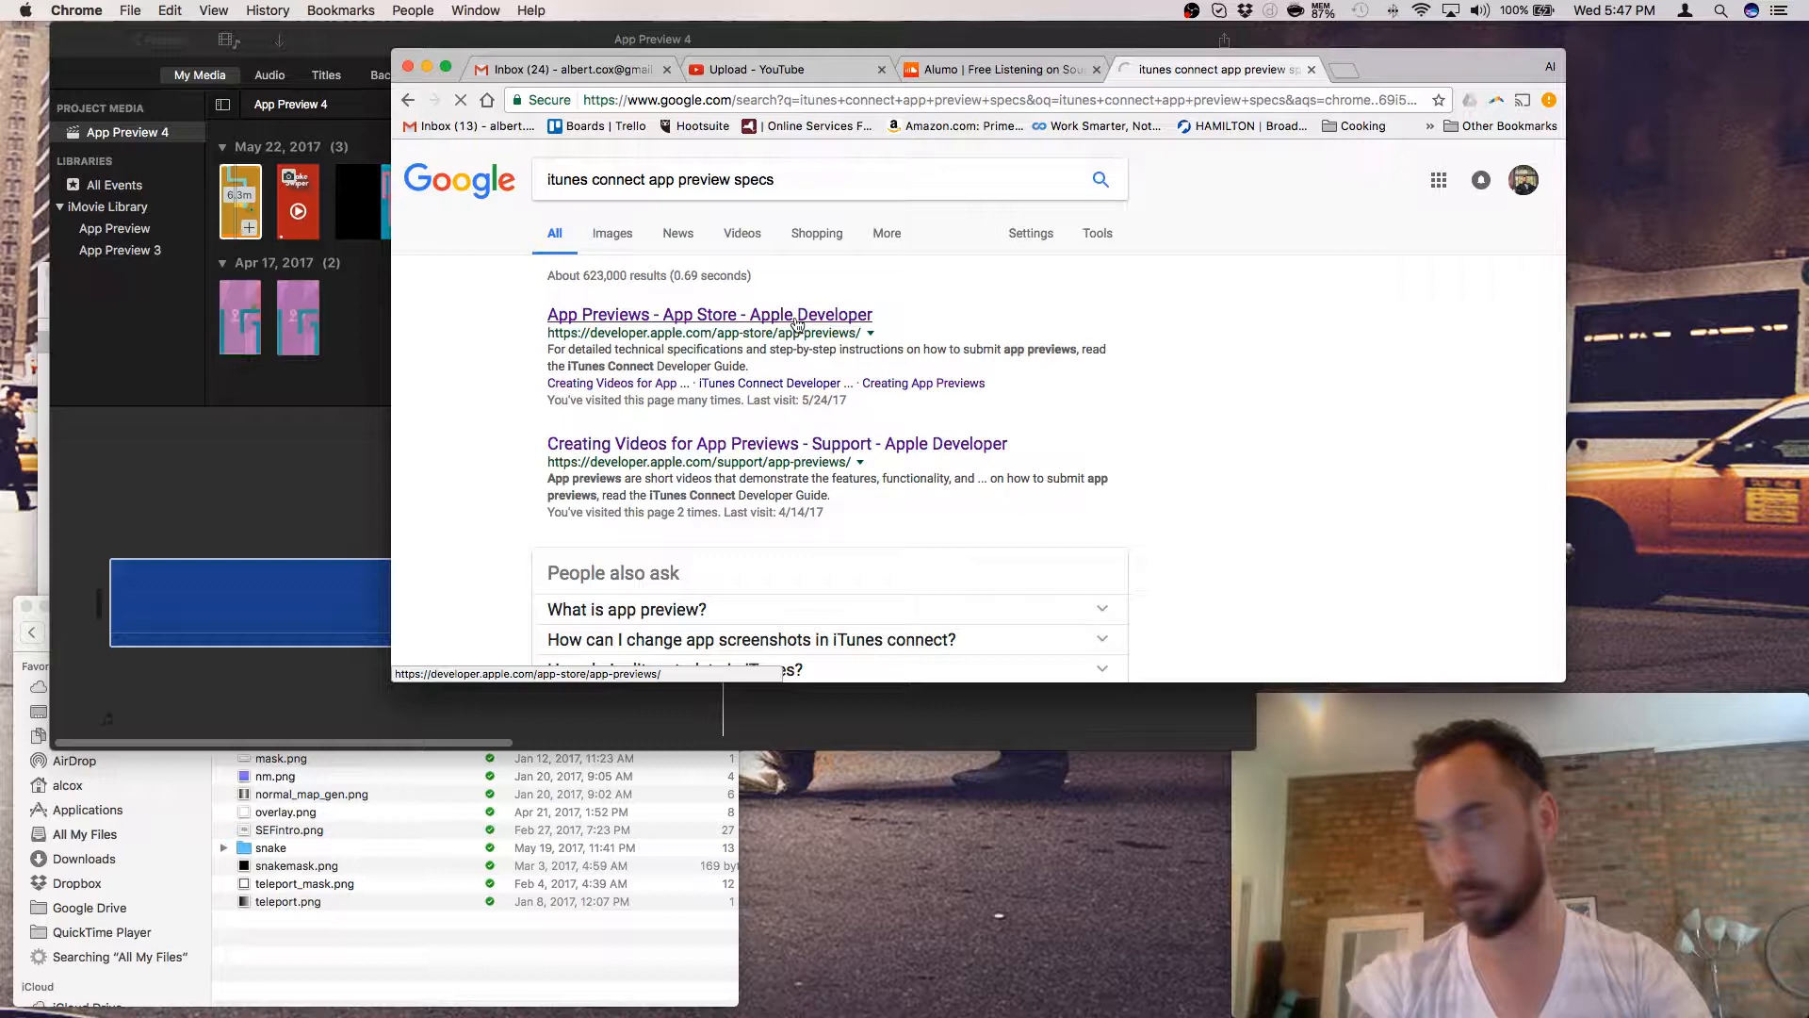
super+click(797, 325)
super+click(798, 325)
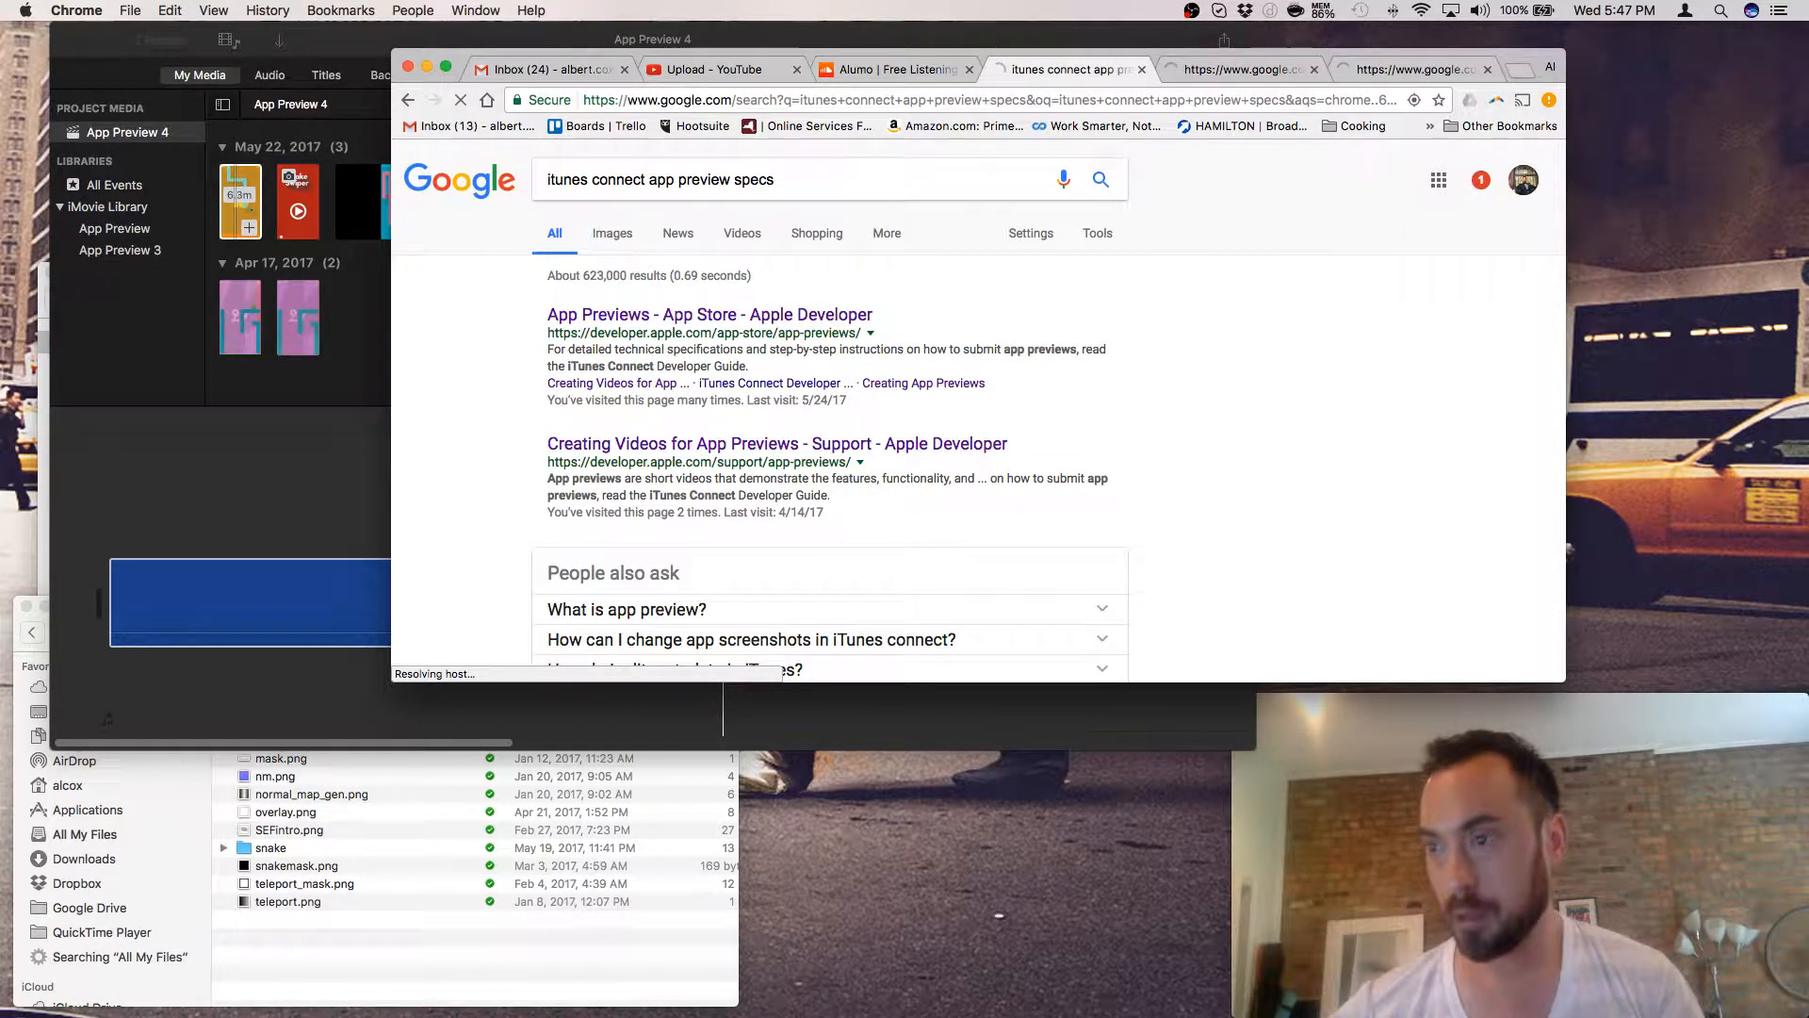
click(310, 228)
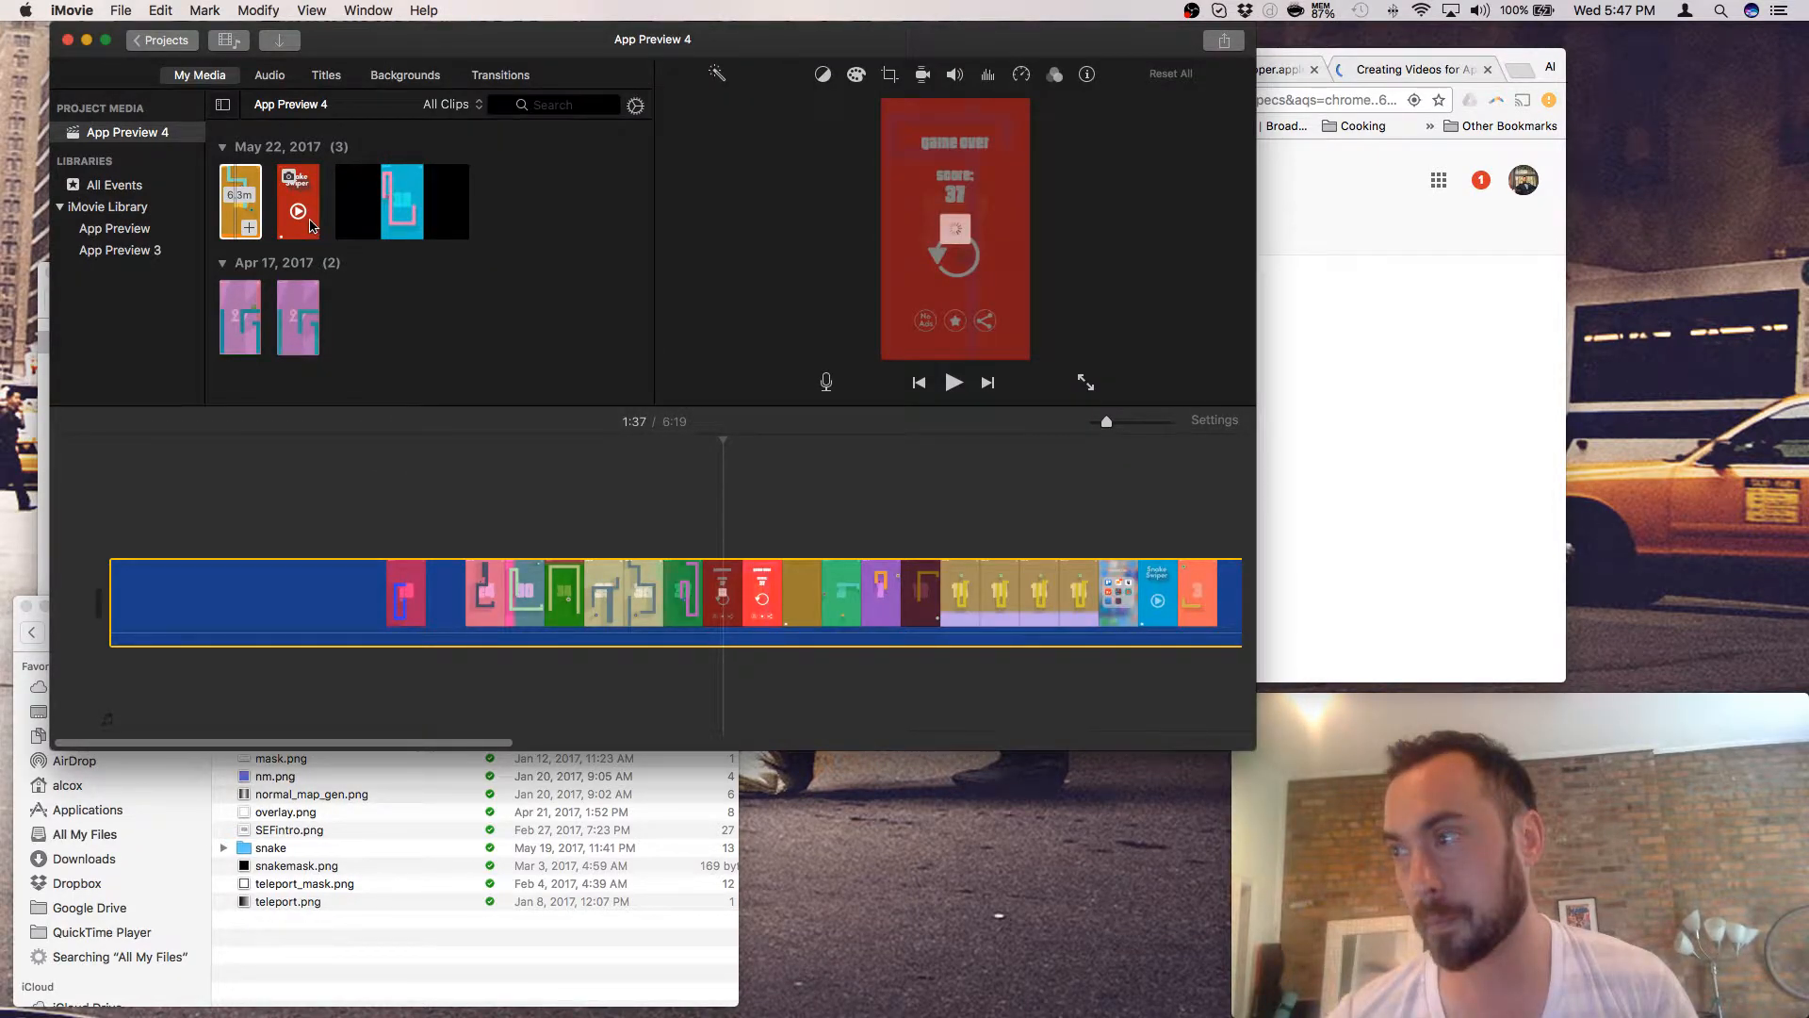
- Append the Snake Swiper gameplay clip from My Media to the App Preview 4 timeline
click(311, 227)
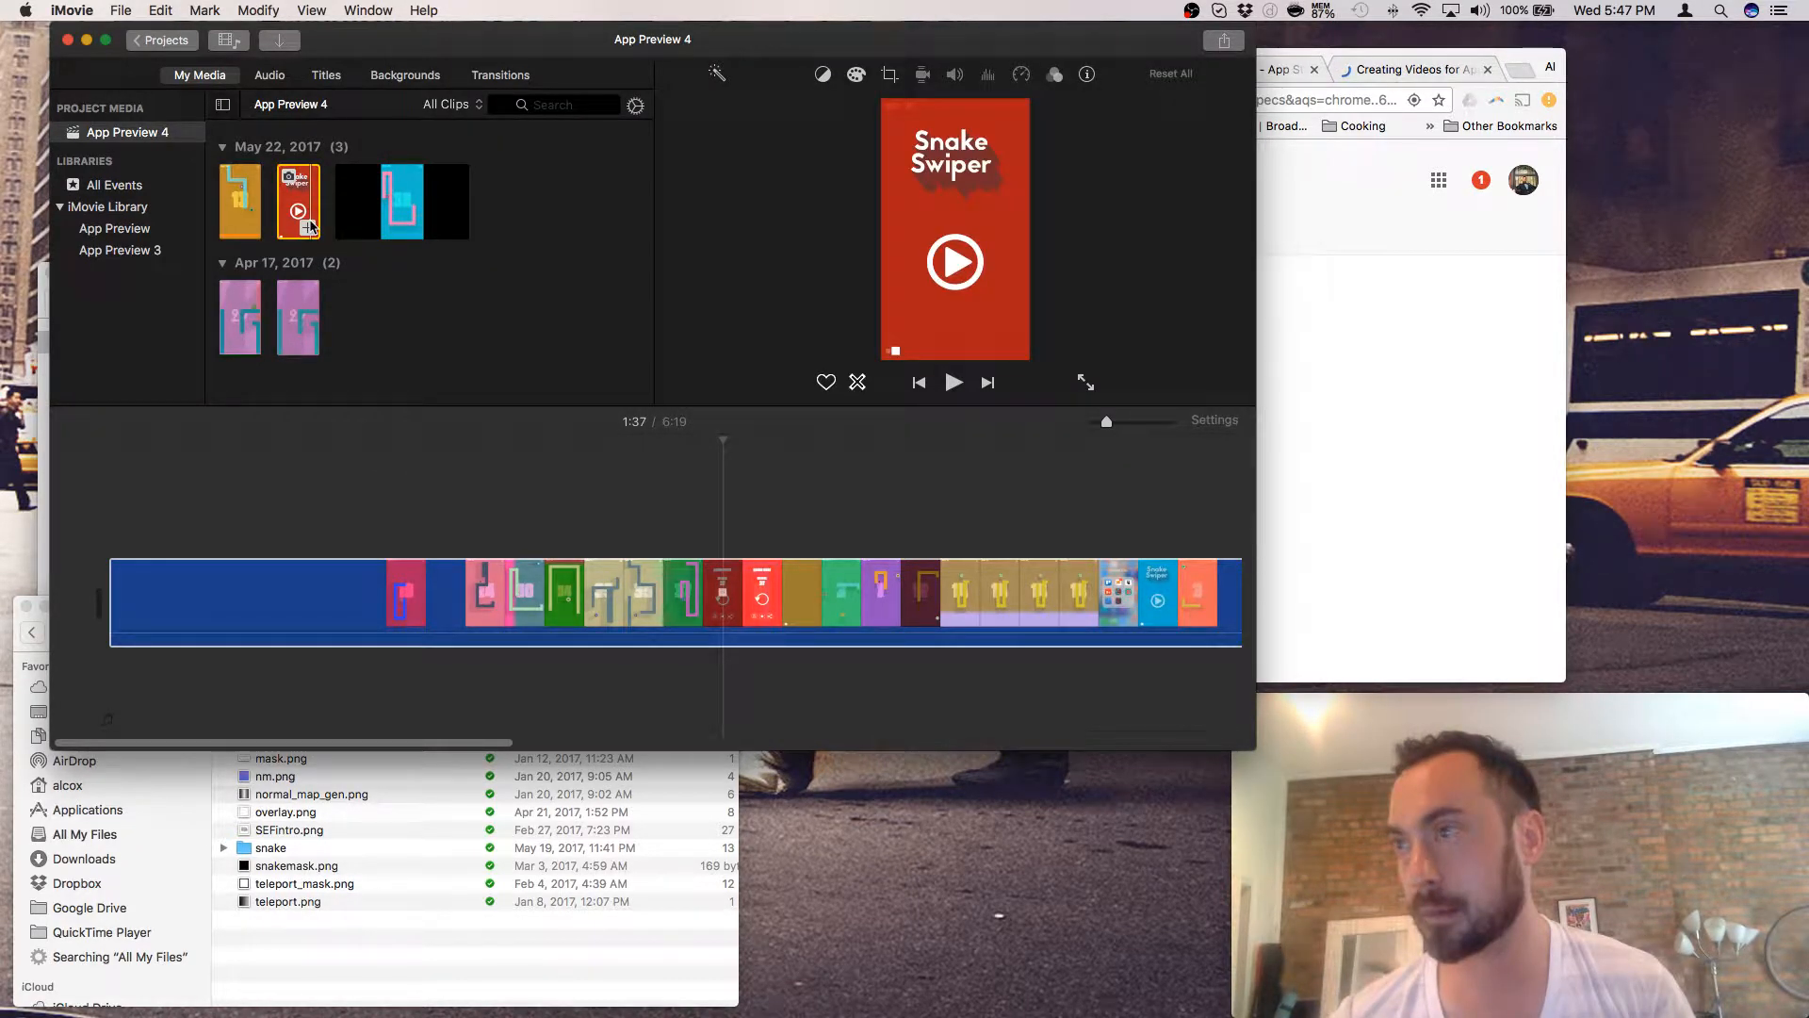
click(309, 227)
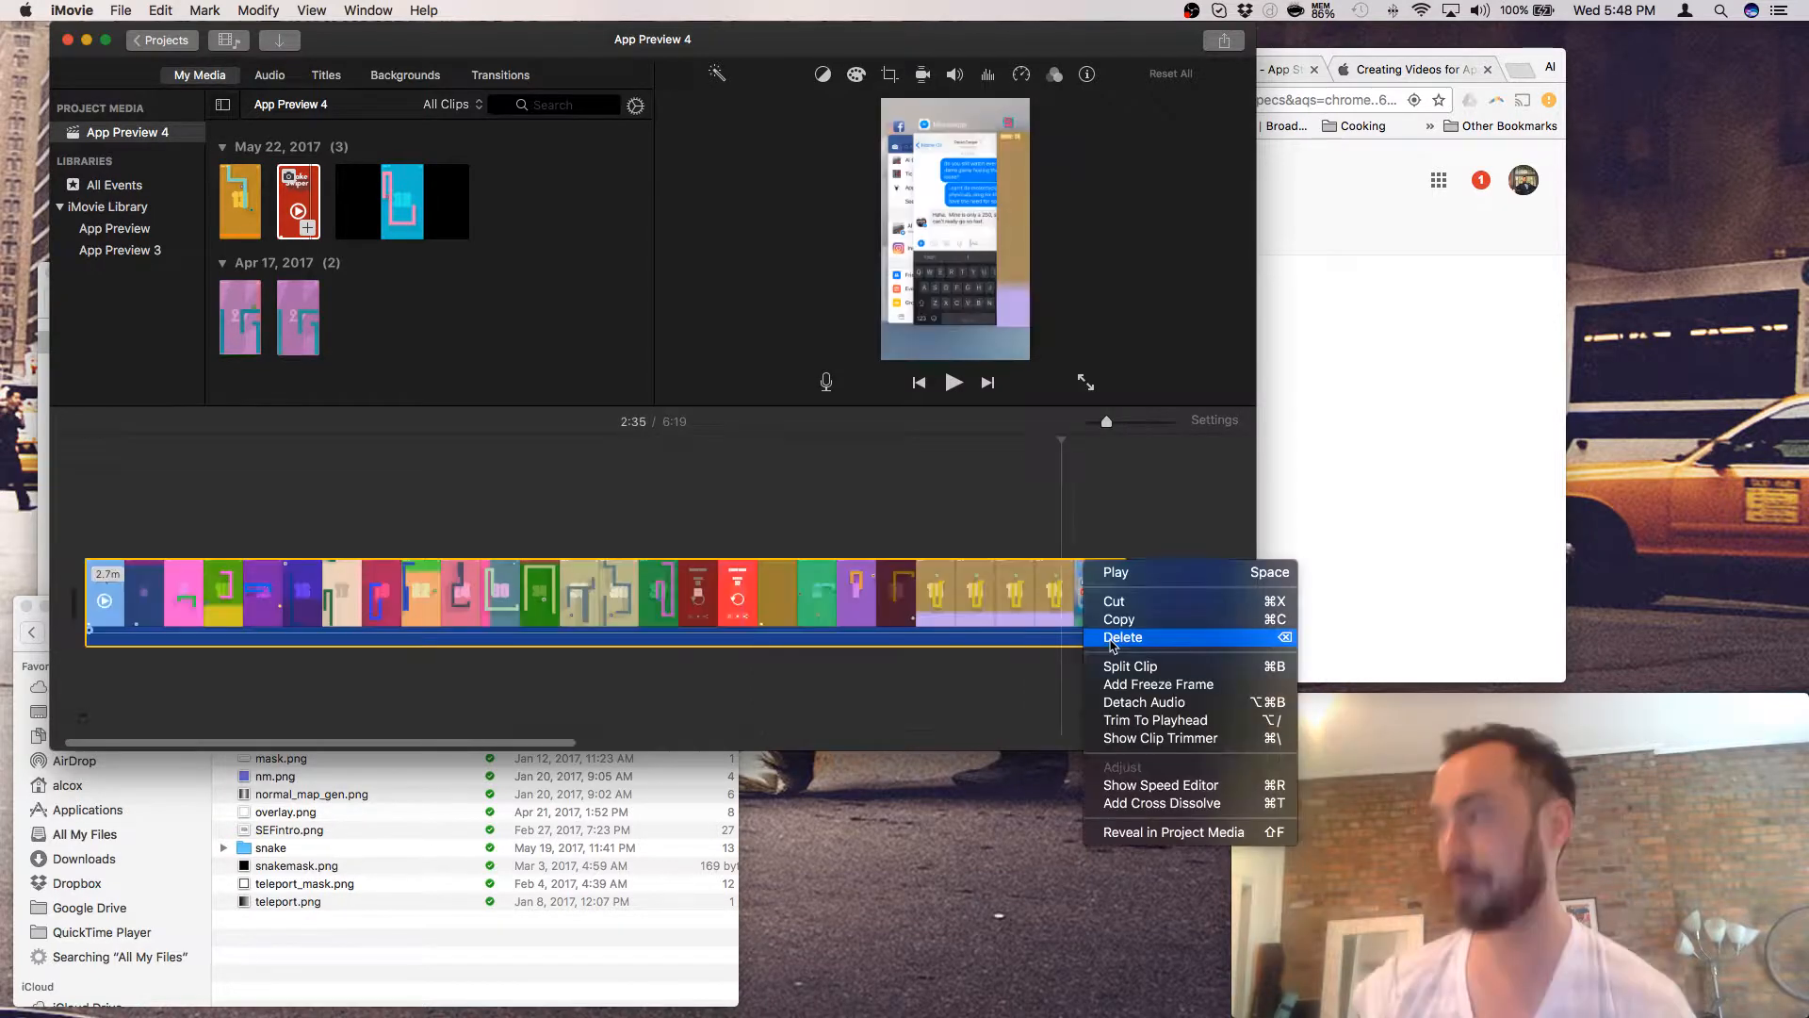
- Delete the 2.7-minute clip from the timeline, cutting the movie from 6:19 to 3:33
click(1111, 640)
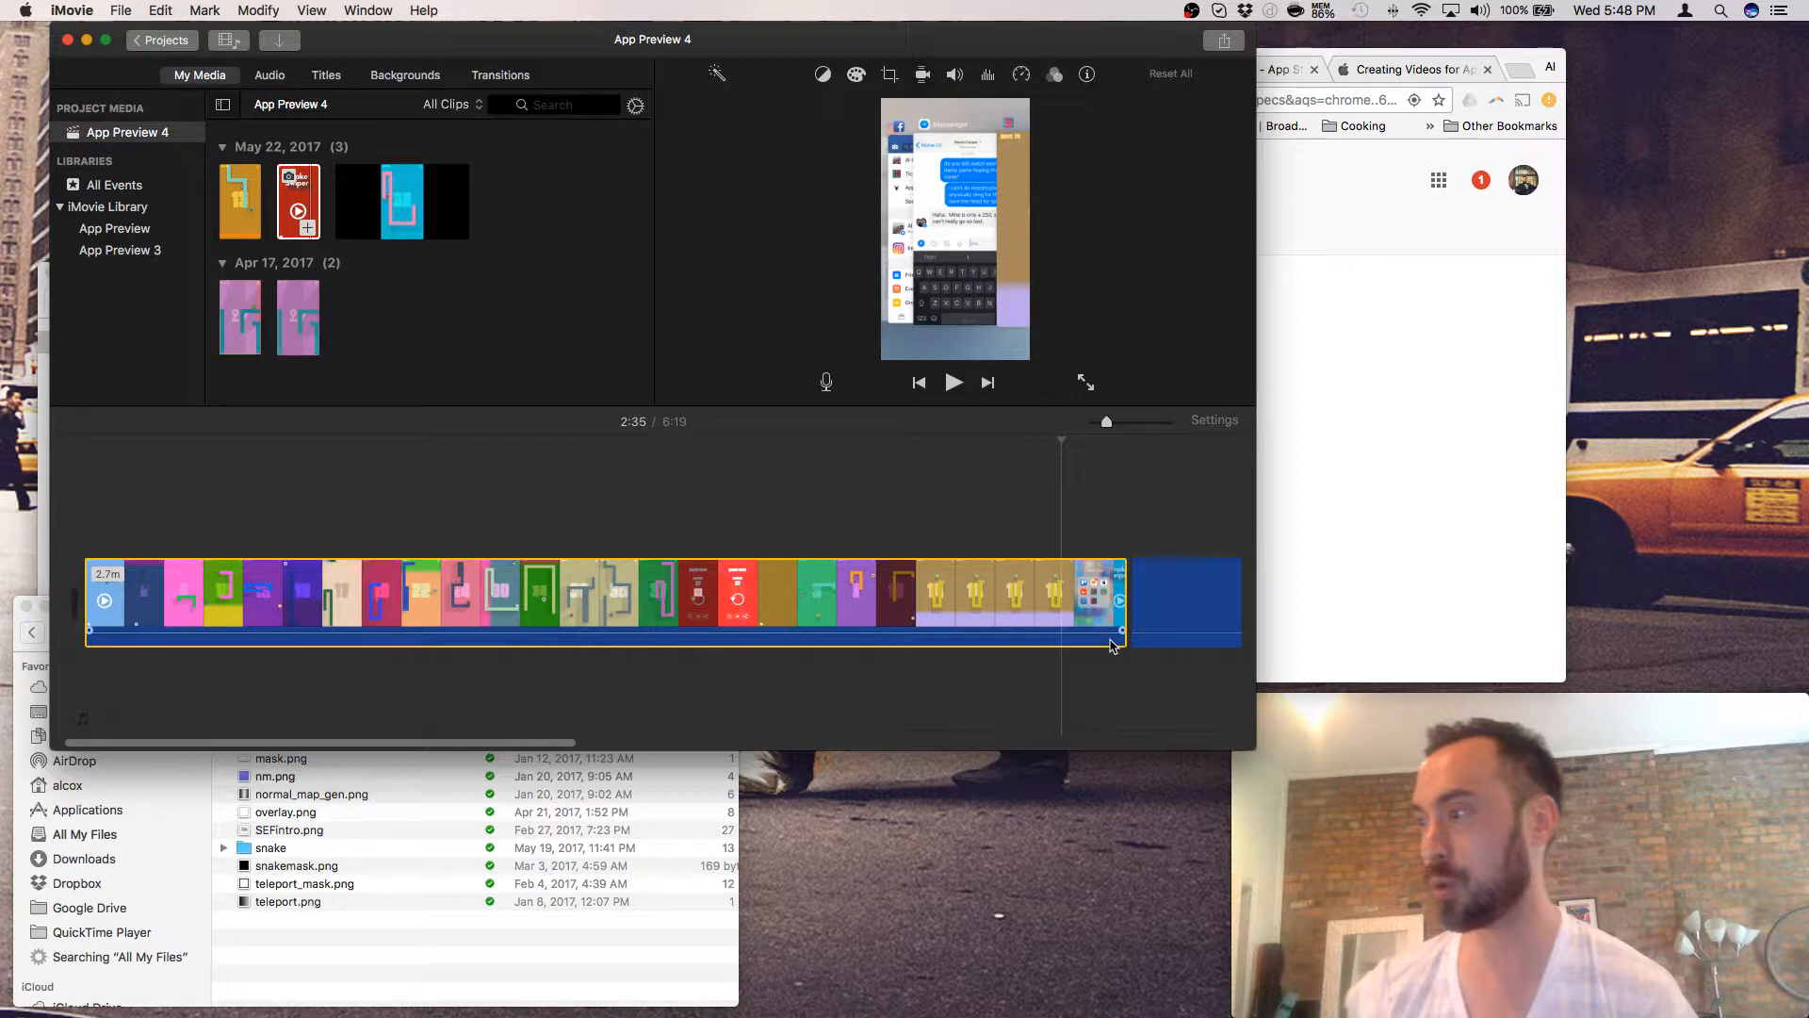
key(Delete)
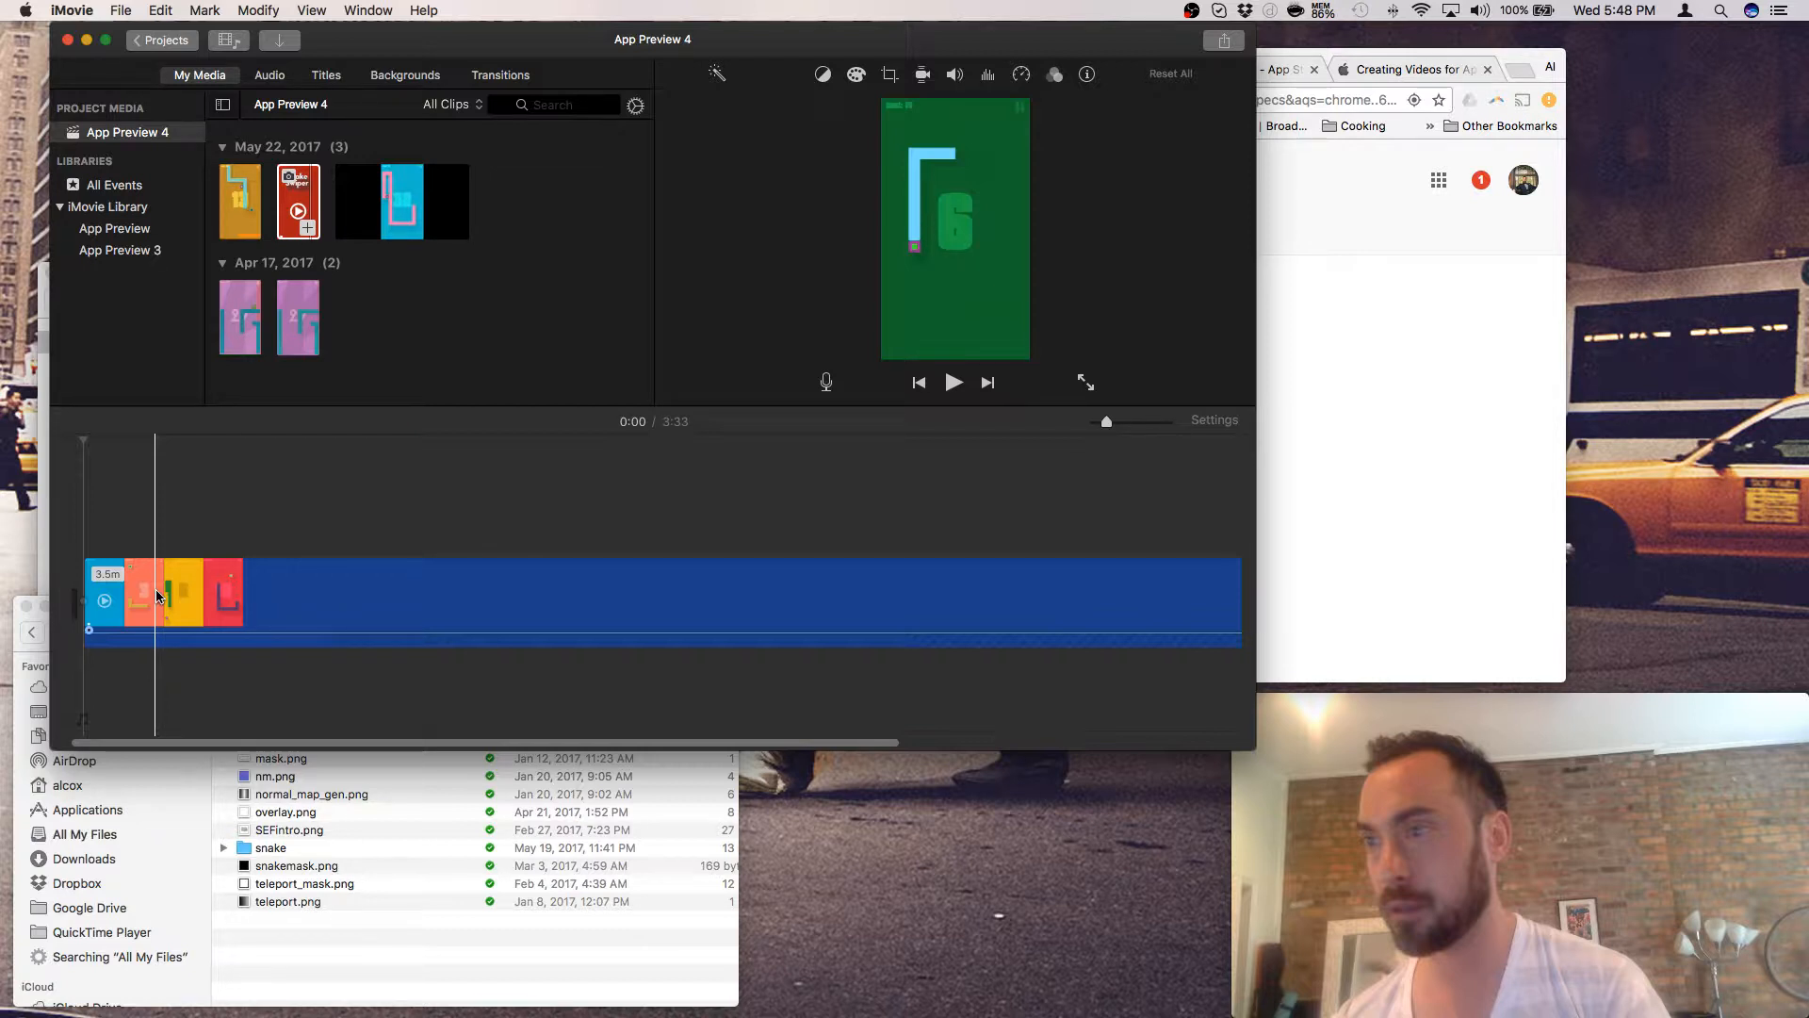
click(157, 598)
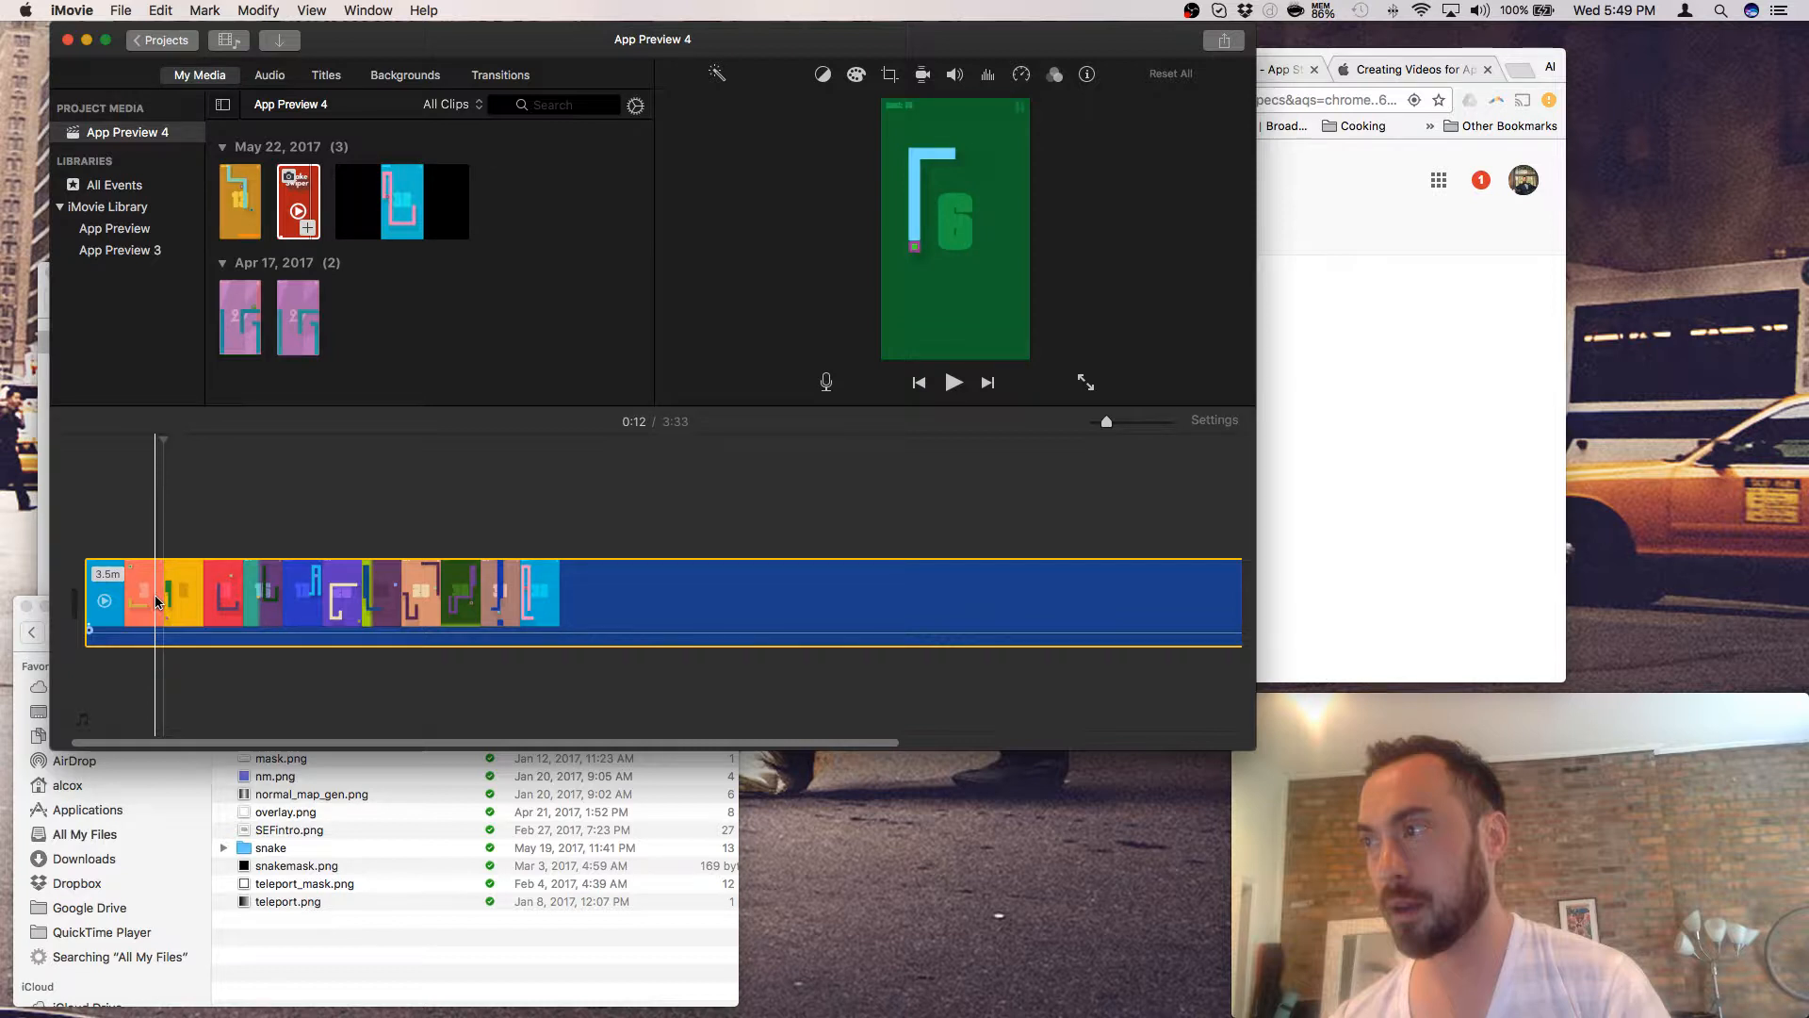
key(space)
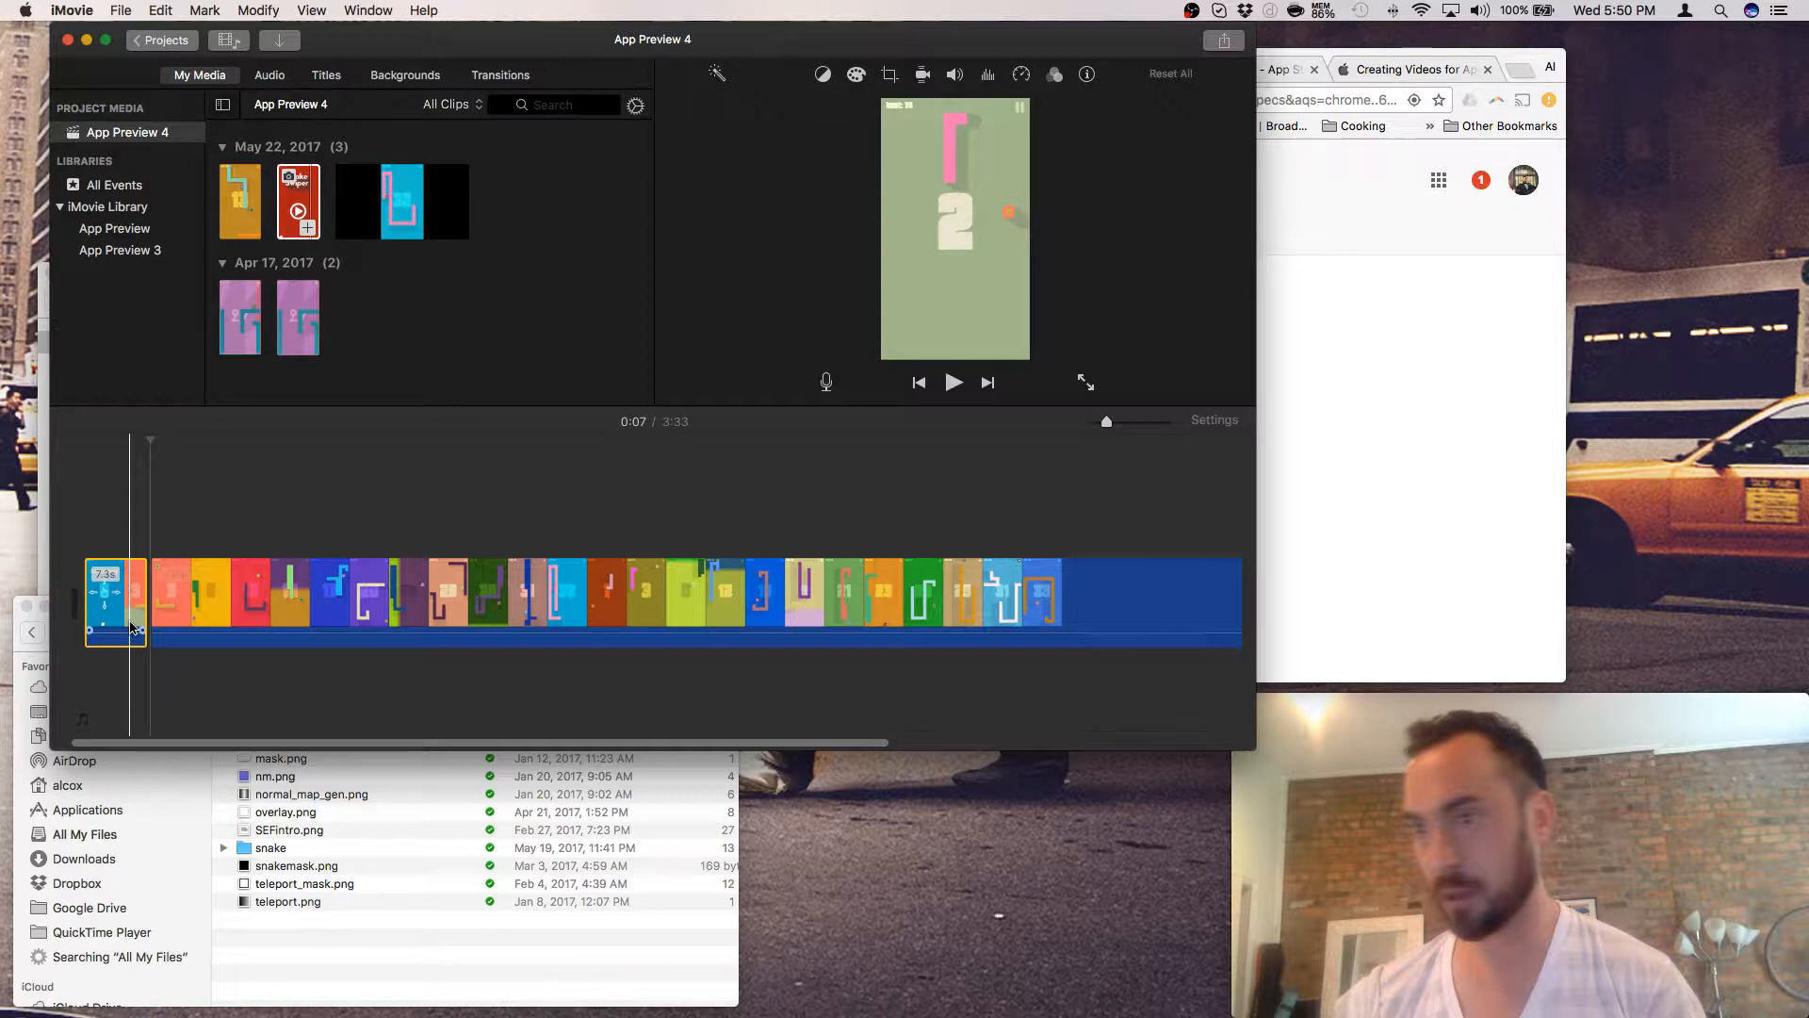
key(space)
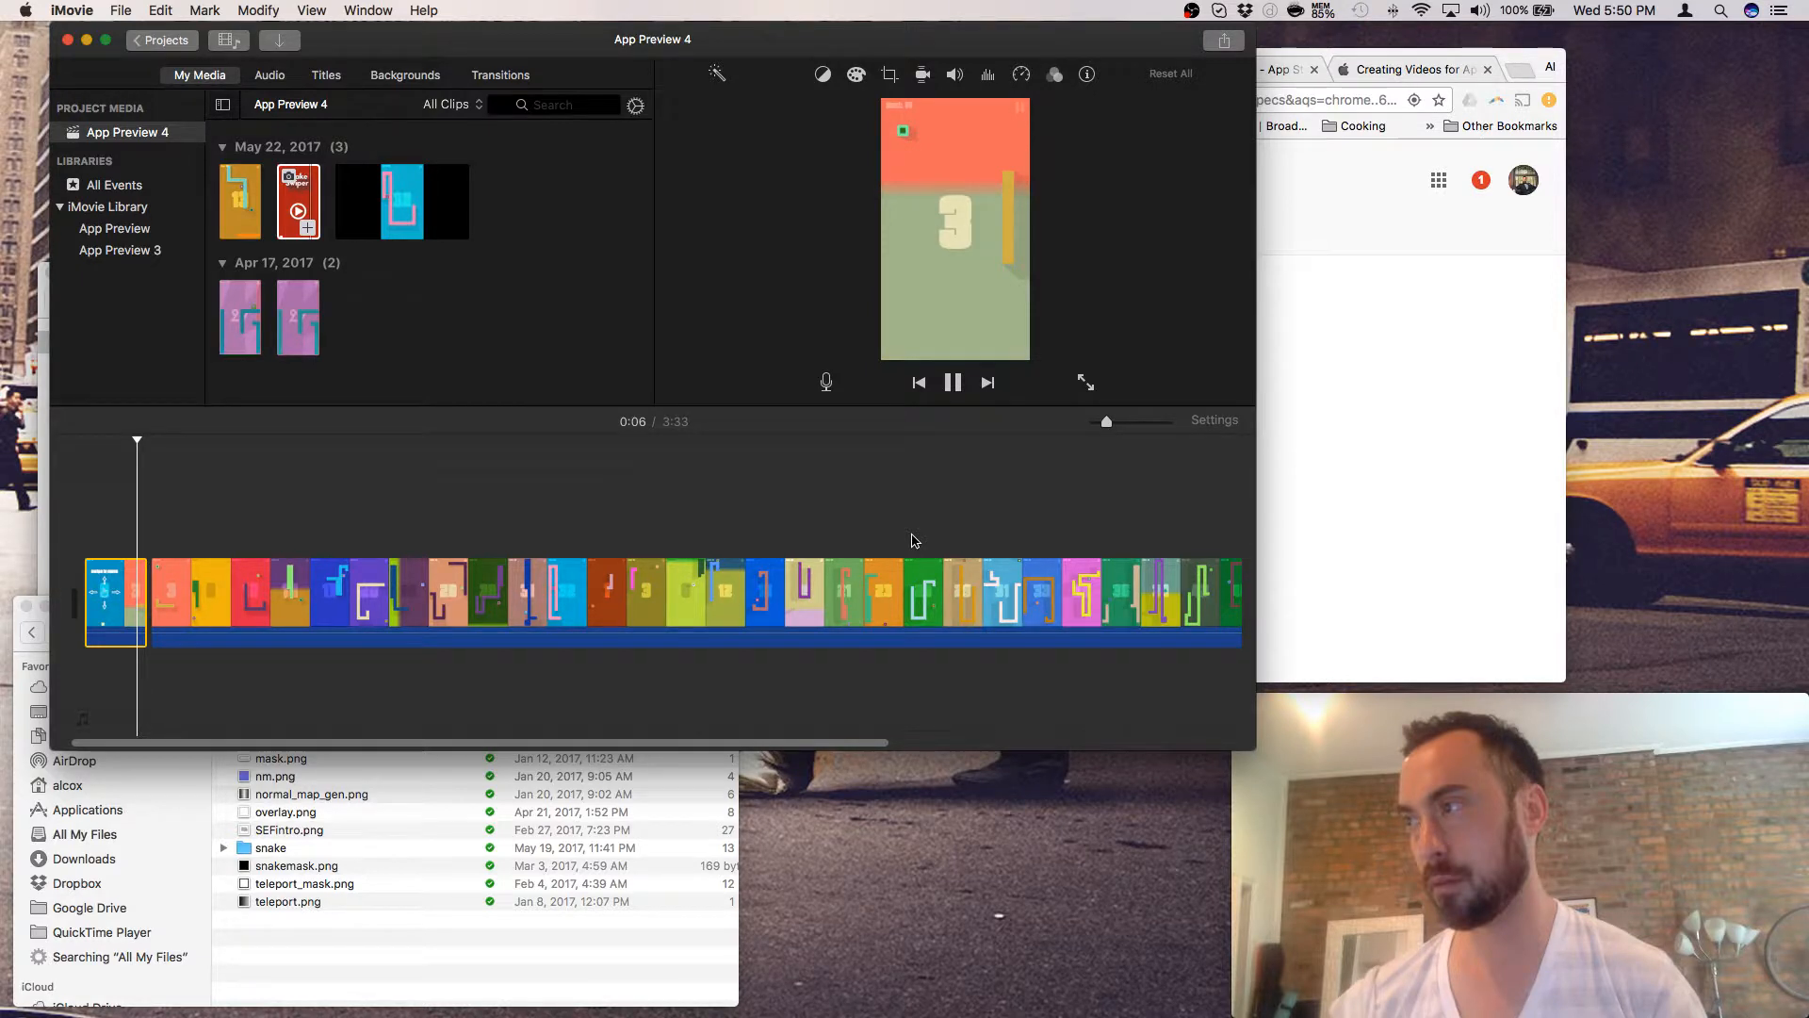
key(space)
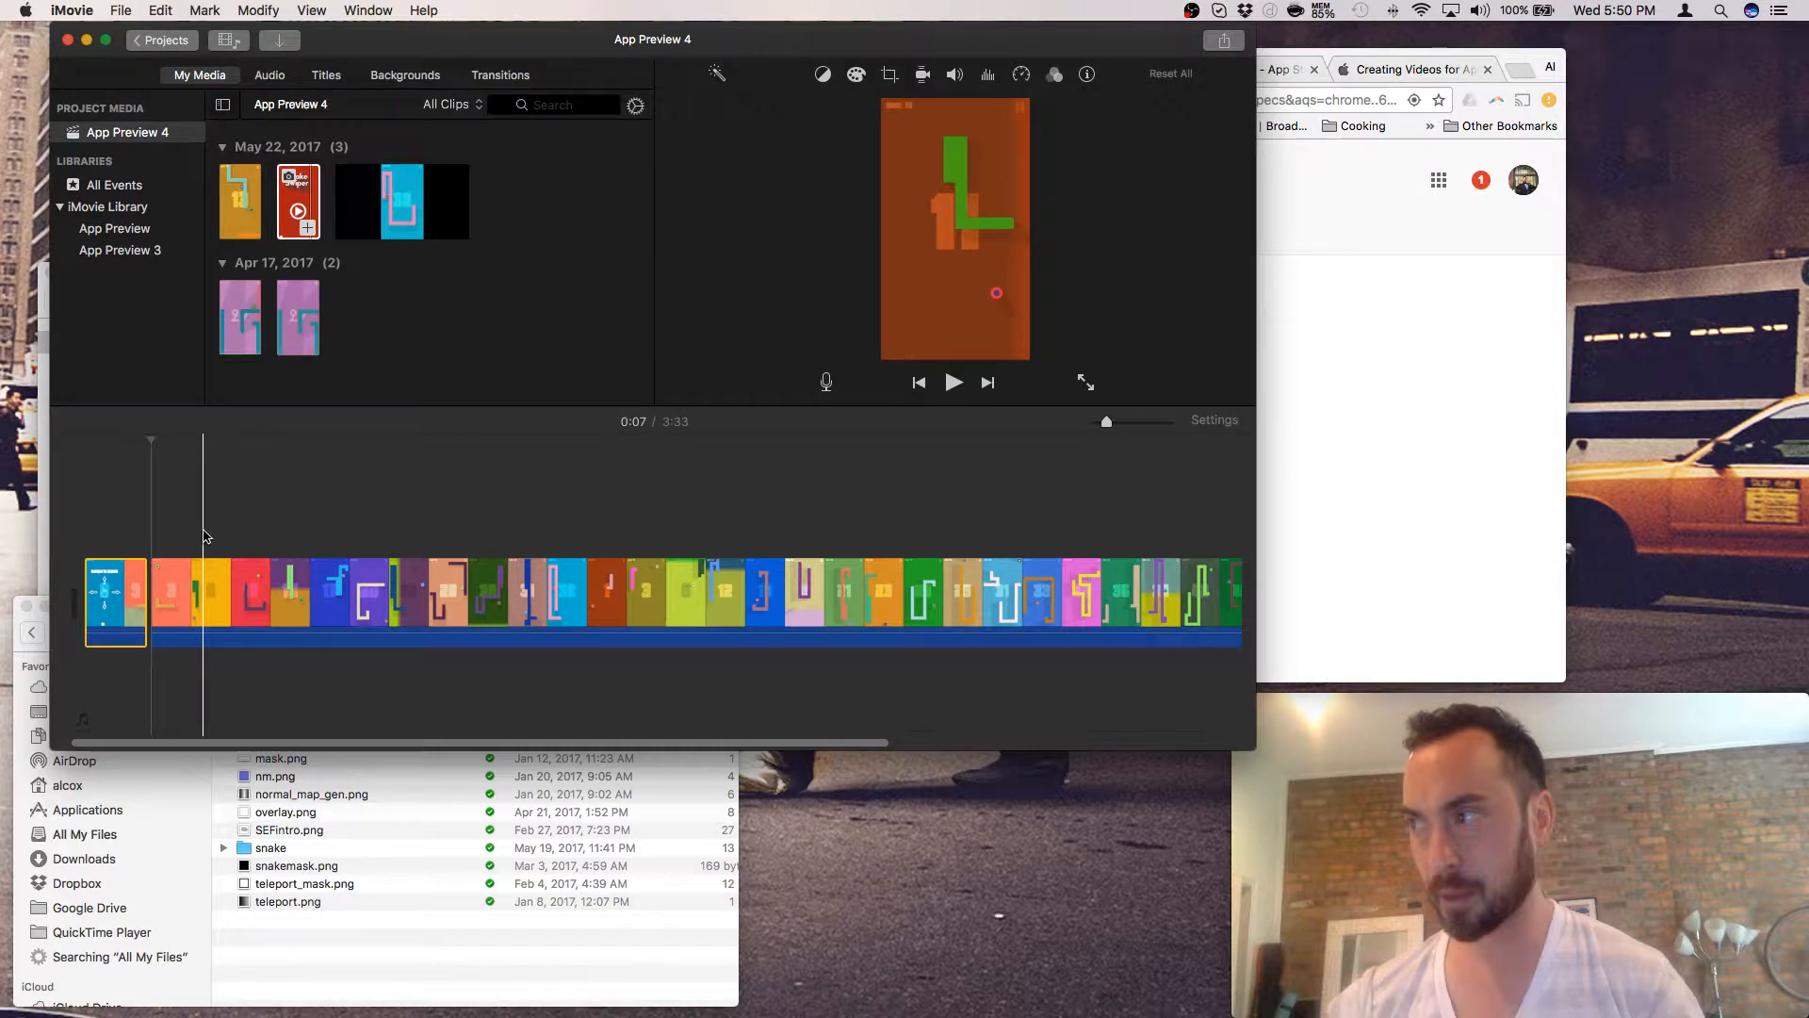
- Zoom into the timeline and play the project from the beginning
drag(1107, 422, 1143, 421)
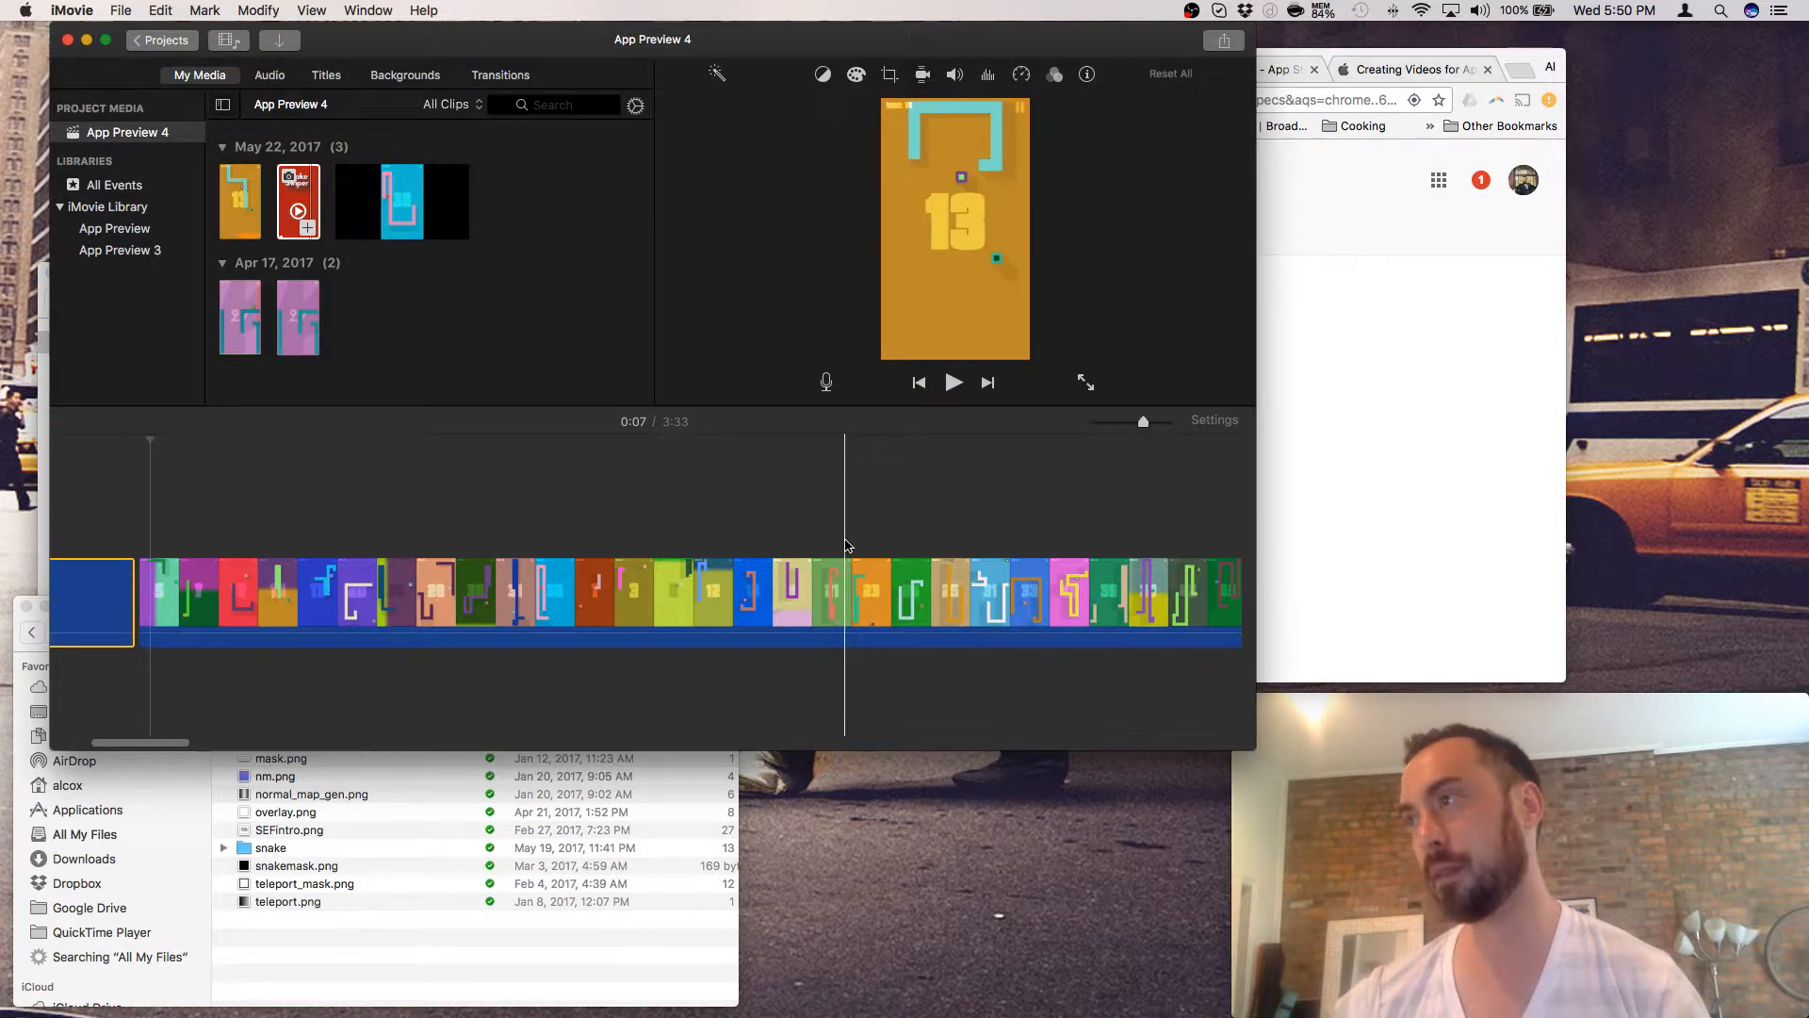
scroll(590, 597, left, 5)
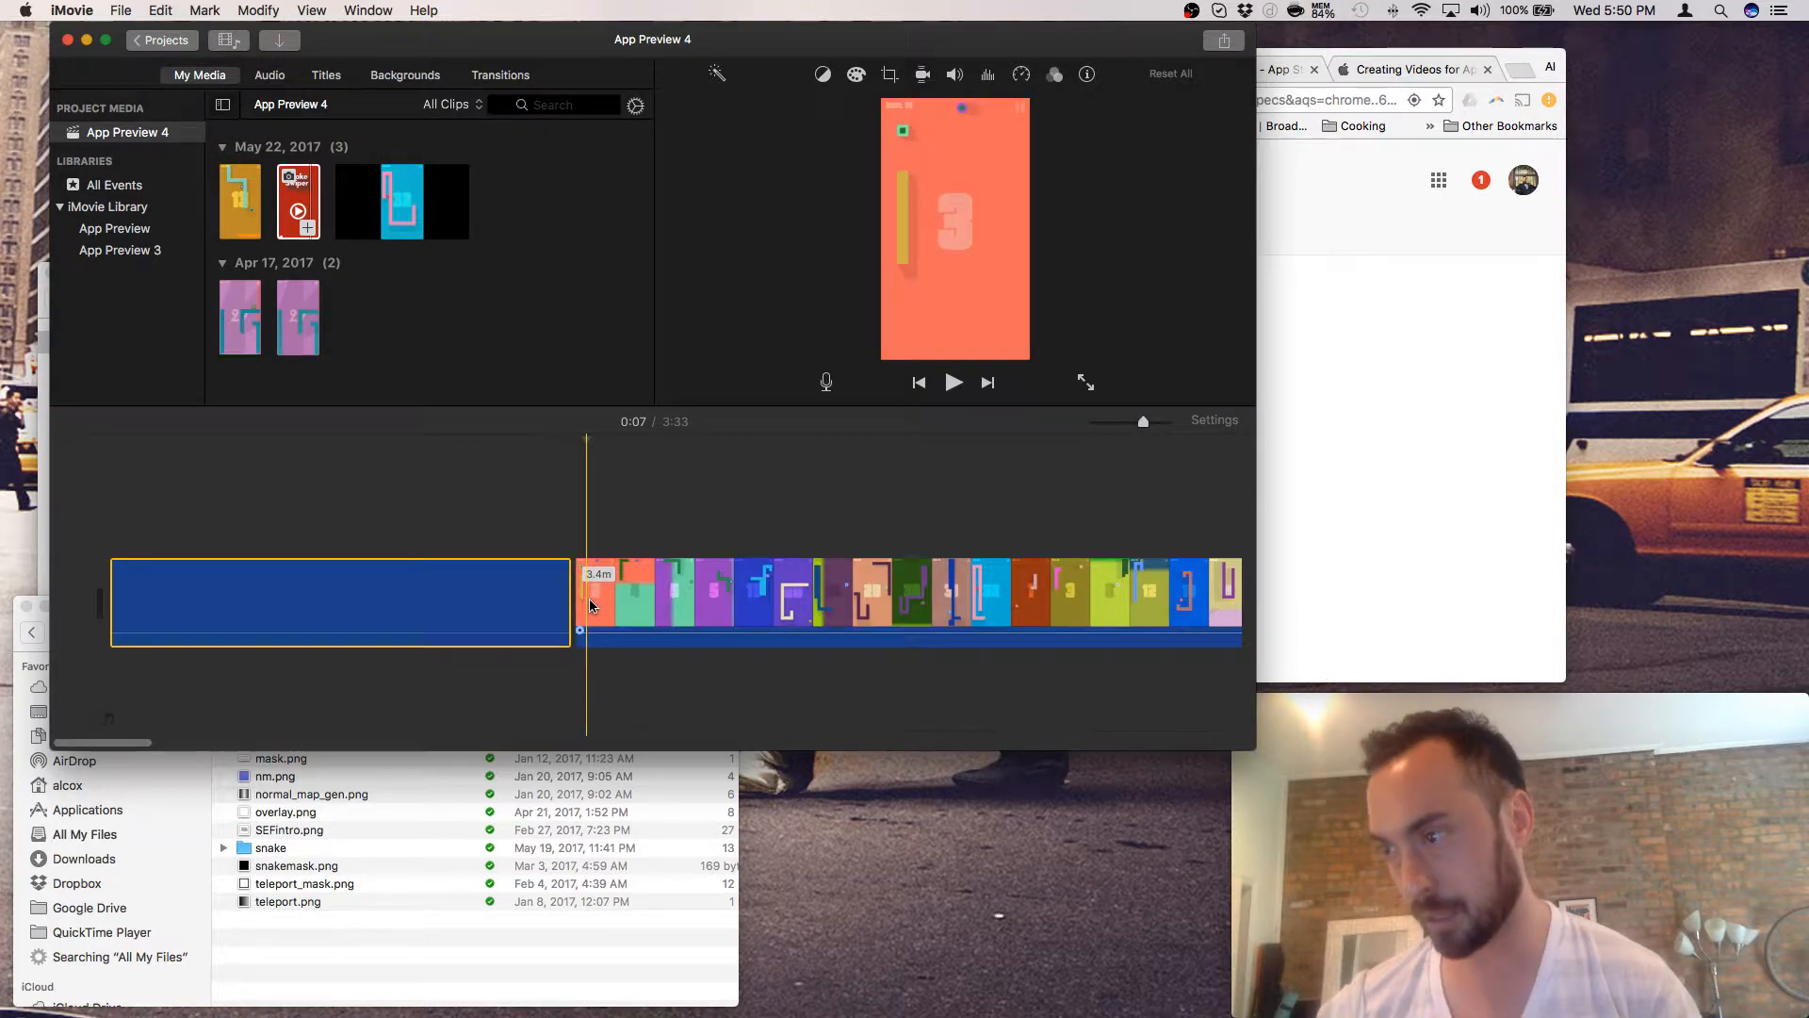
click(131, 608)
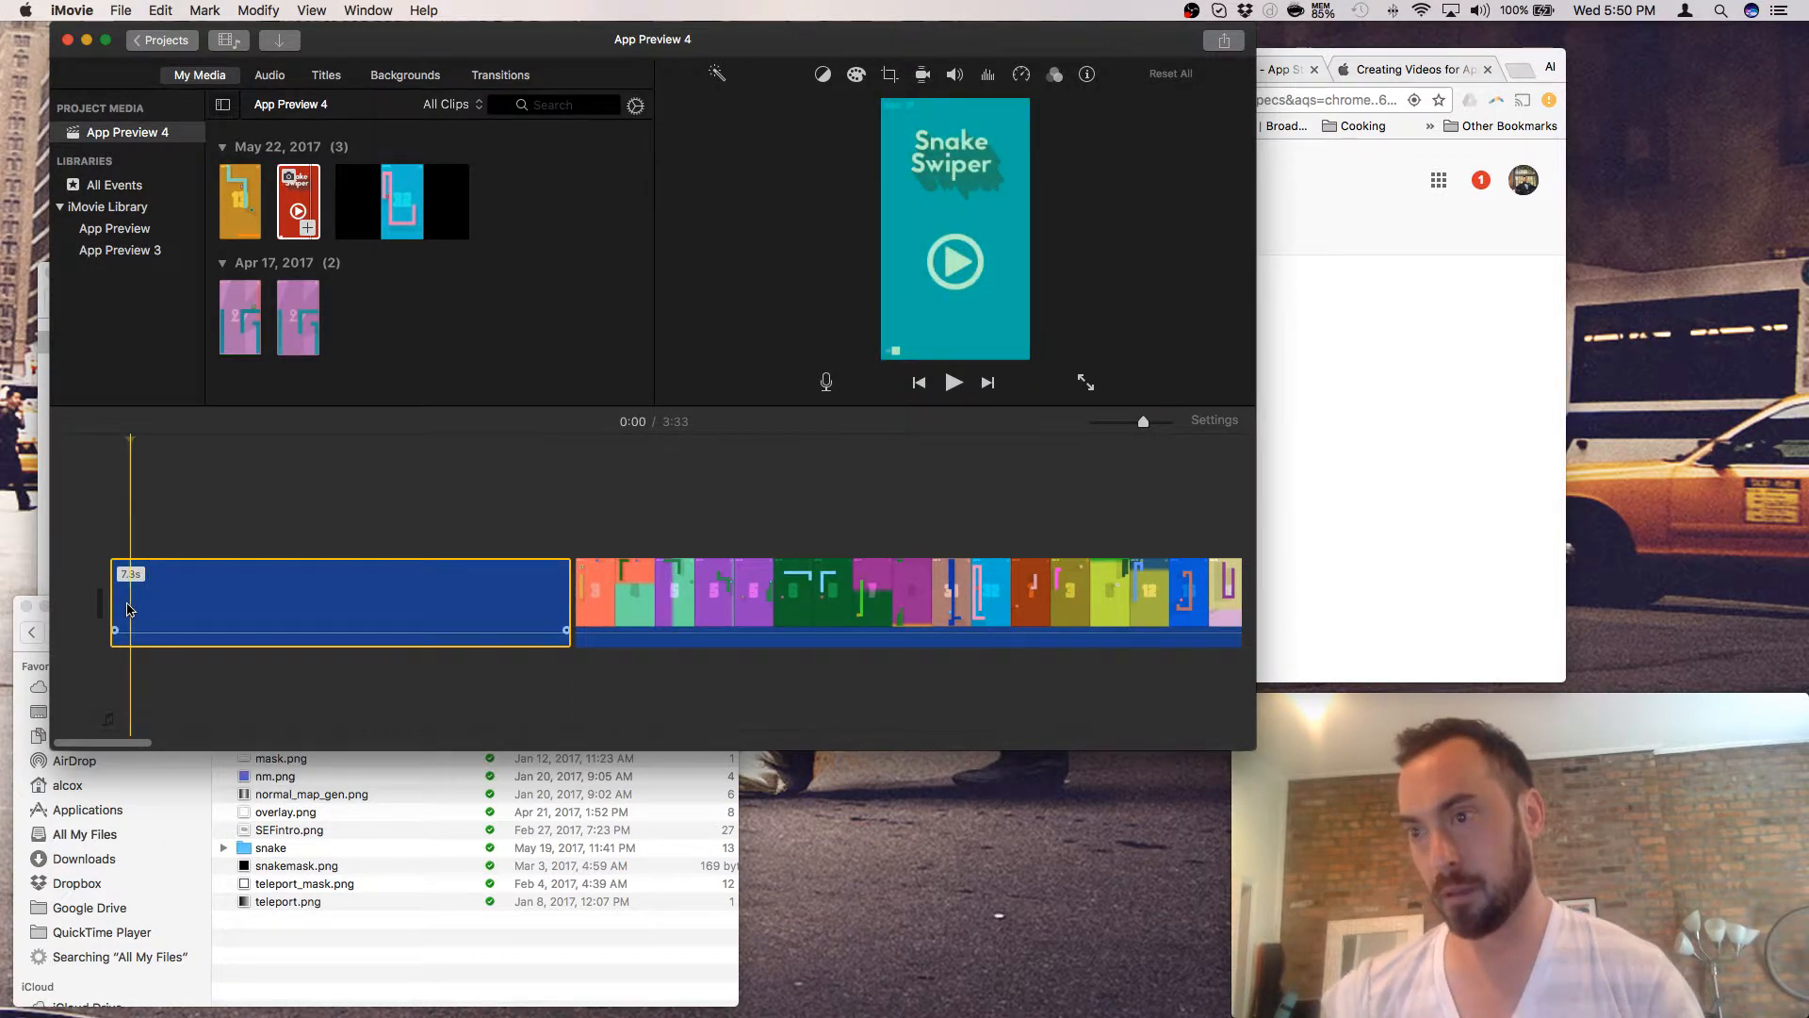
click(112, 607)
key(space)
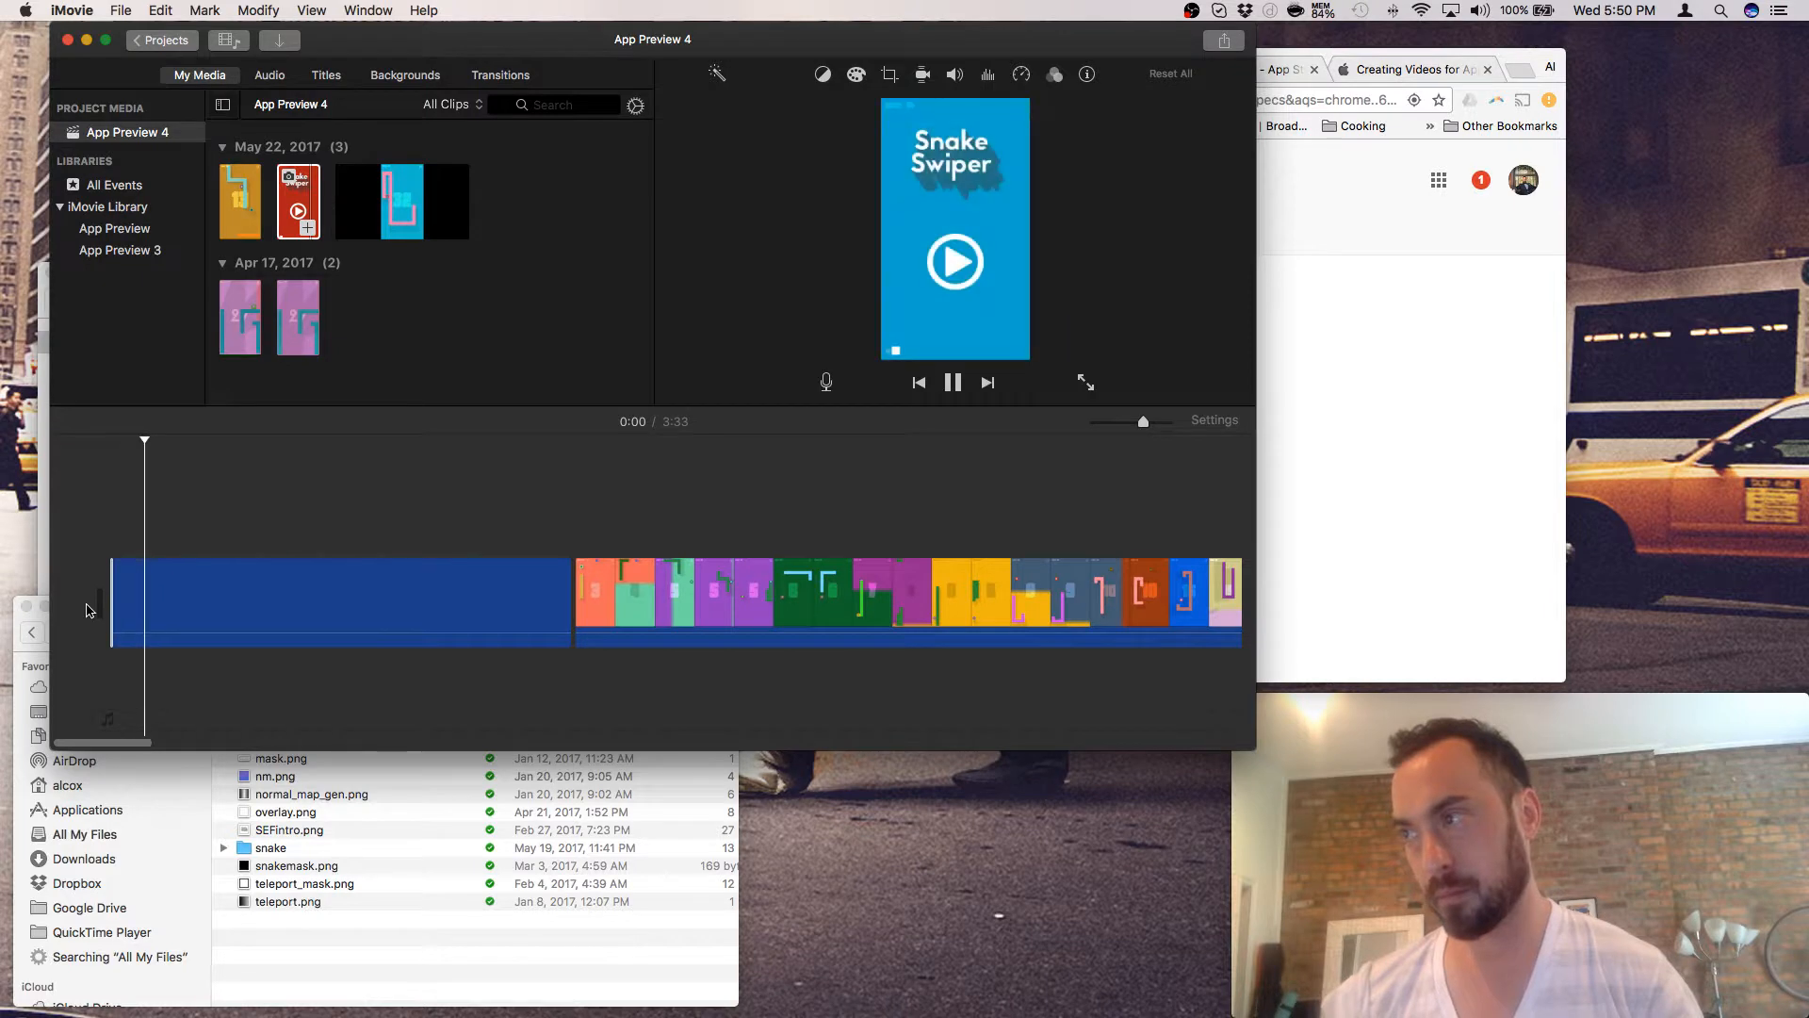
- Split the opening clip 0.9 seconds in, delete that fragment, and play back the 6.4s intro
right_click(148, 606)
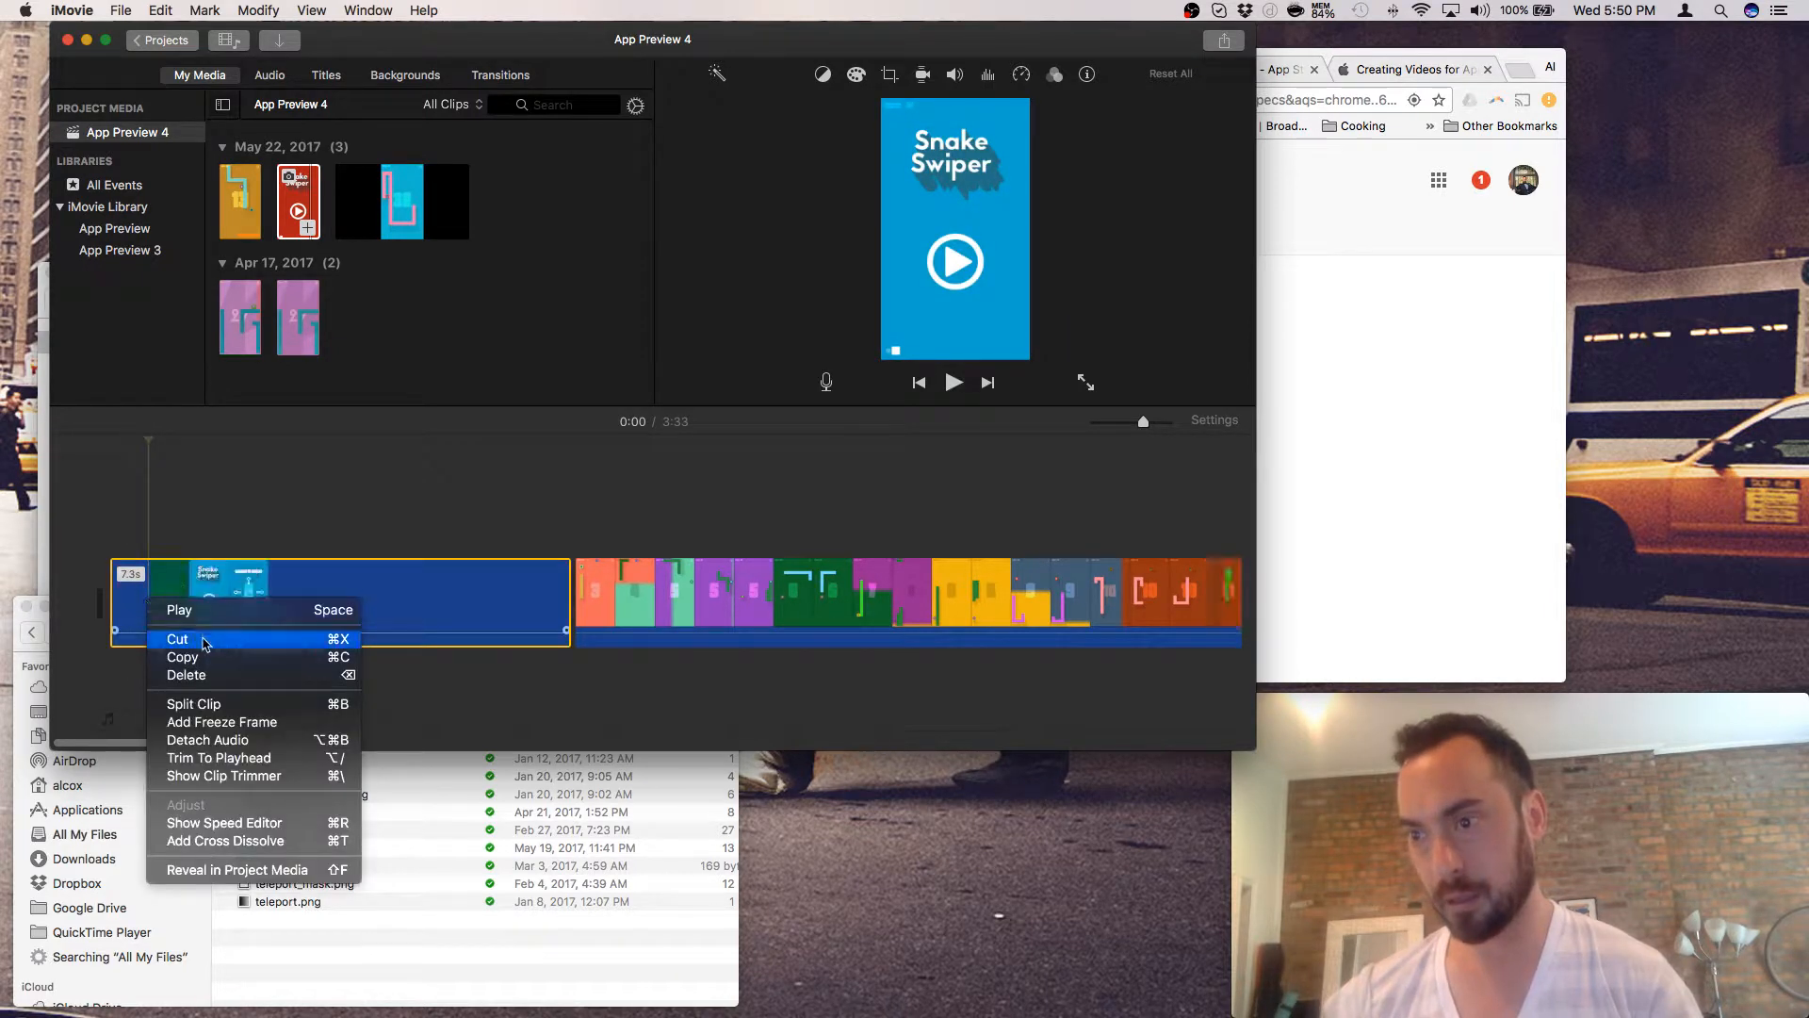
click(159, 585)
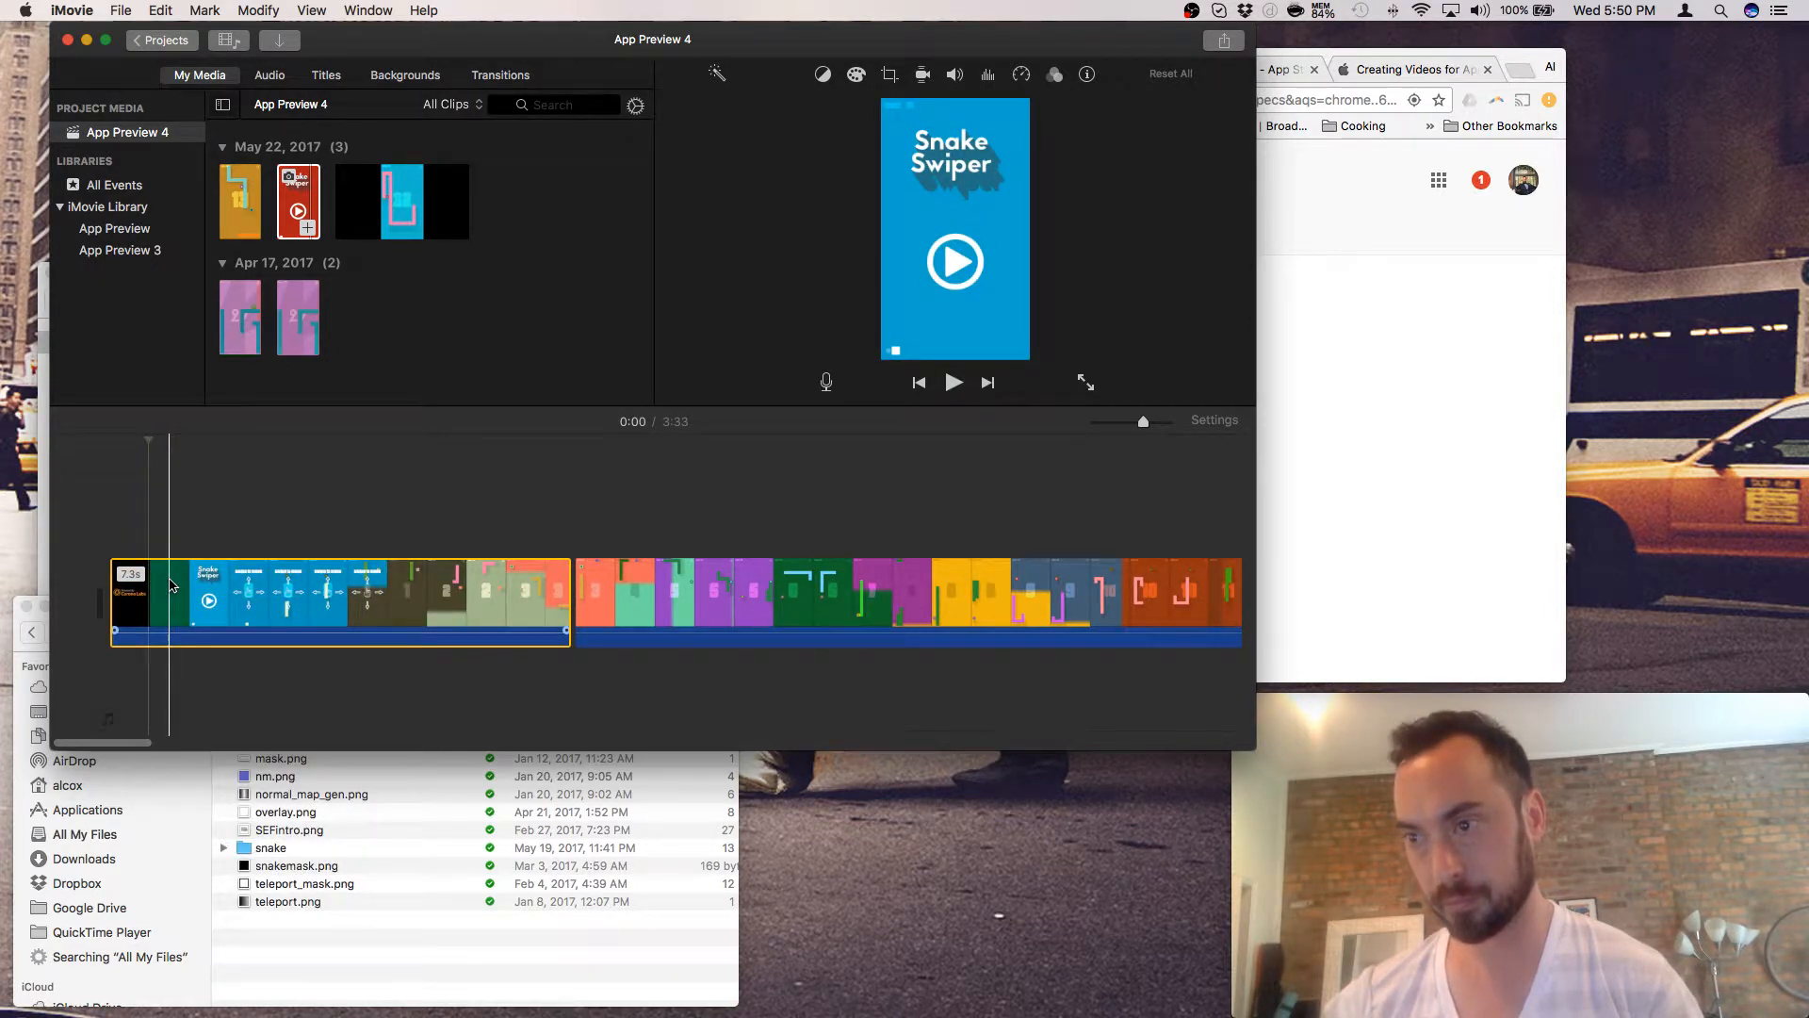
click(170, 584)
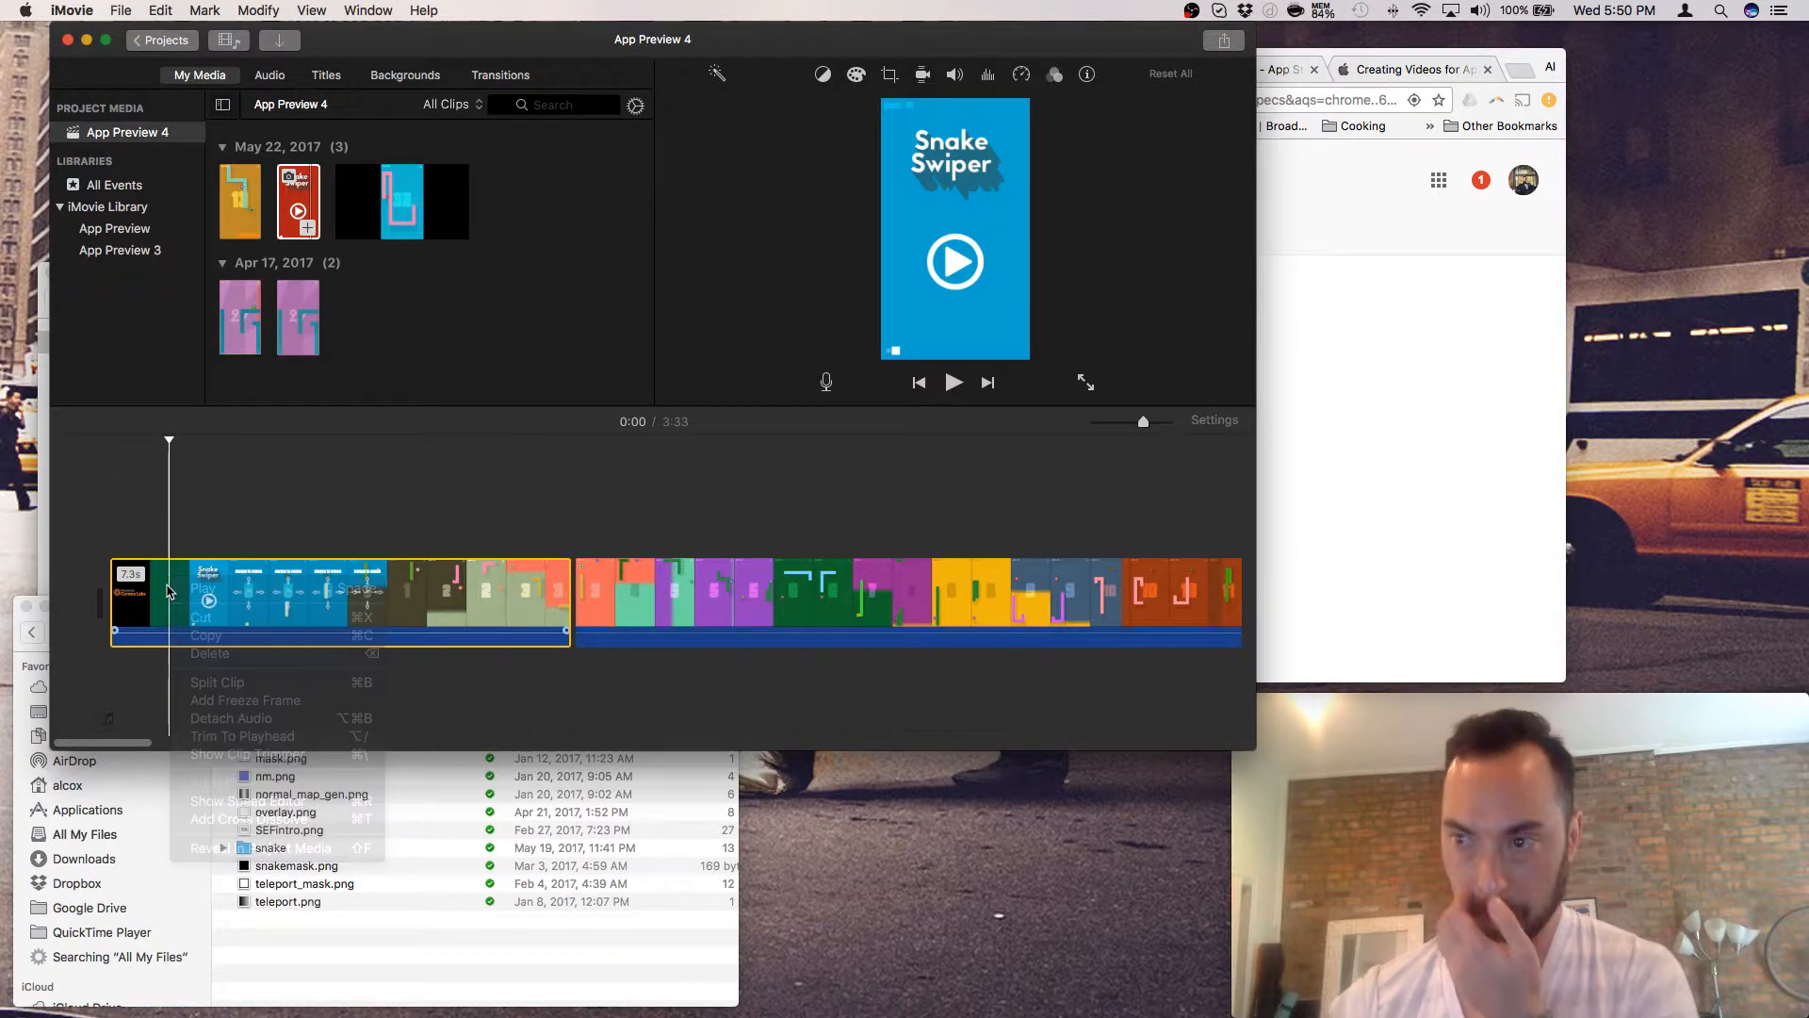
right_click(172, 586)
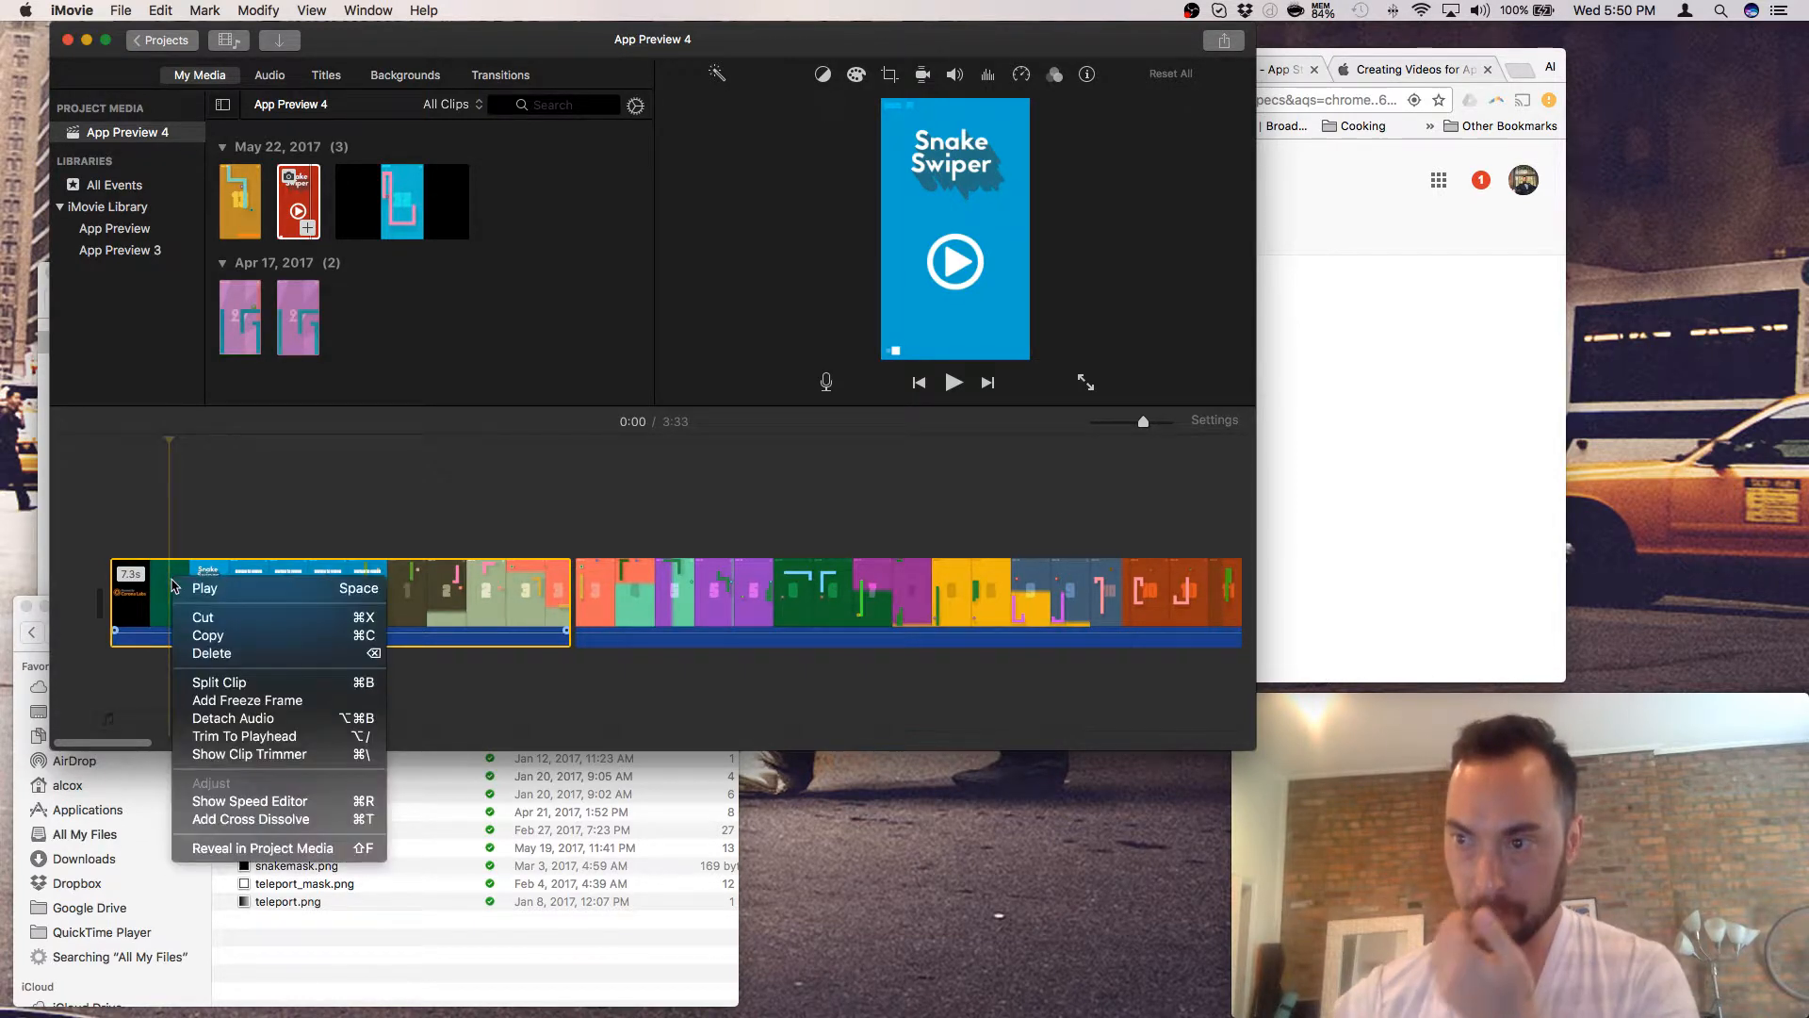
click(218, 683)
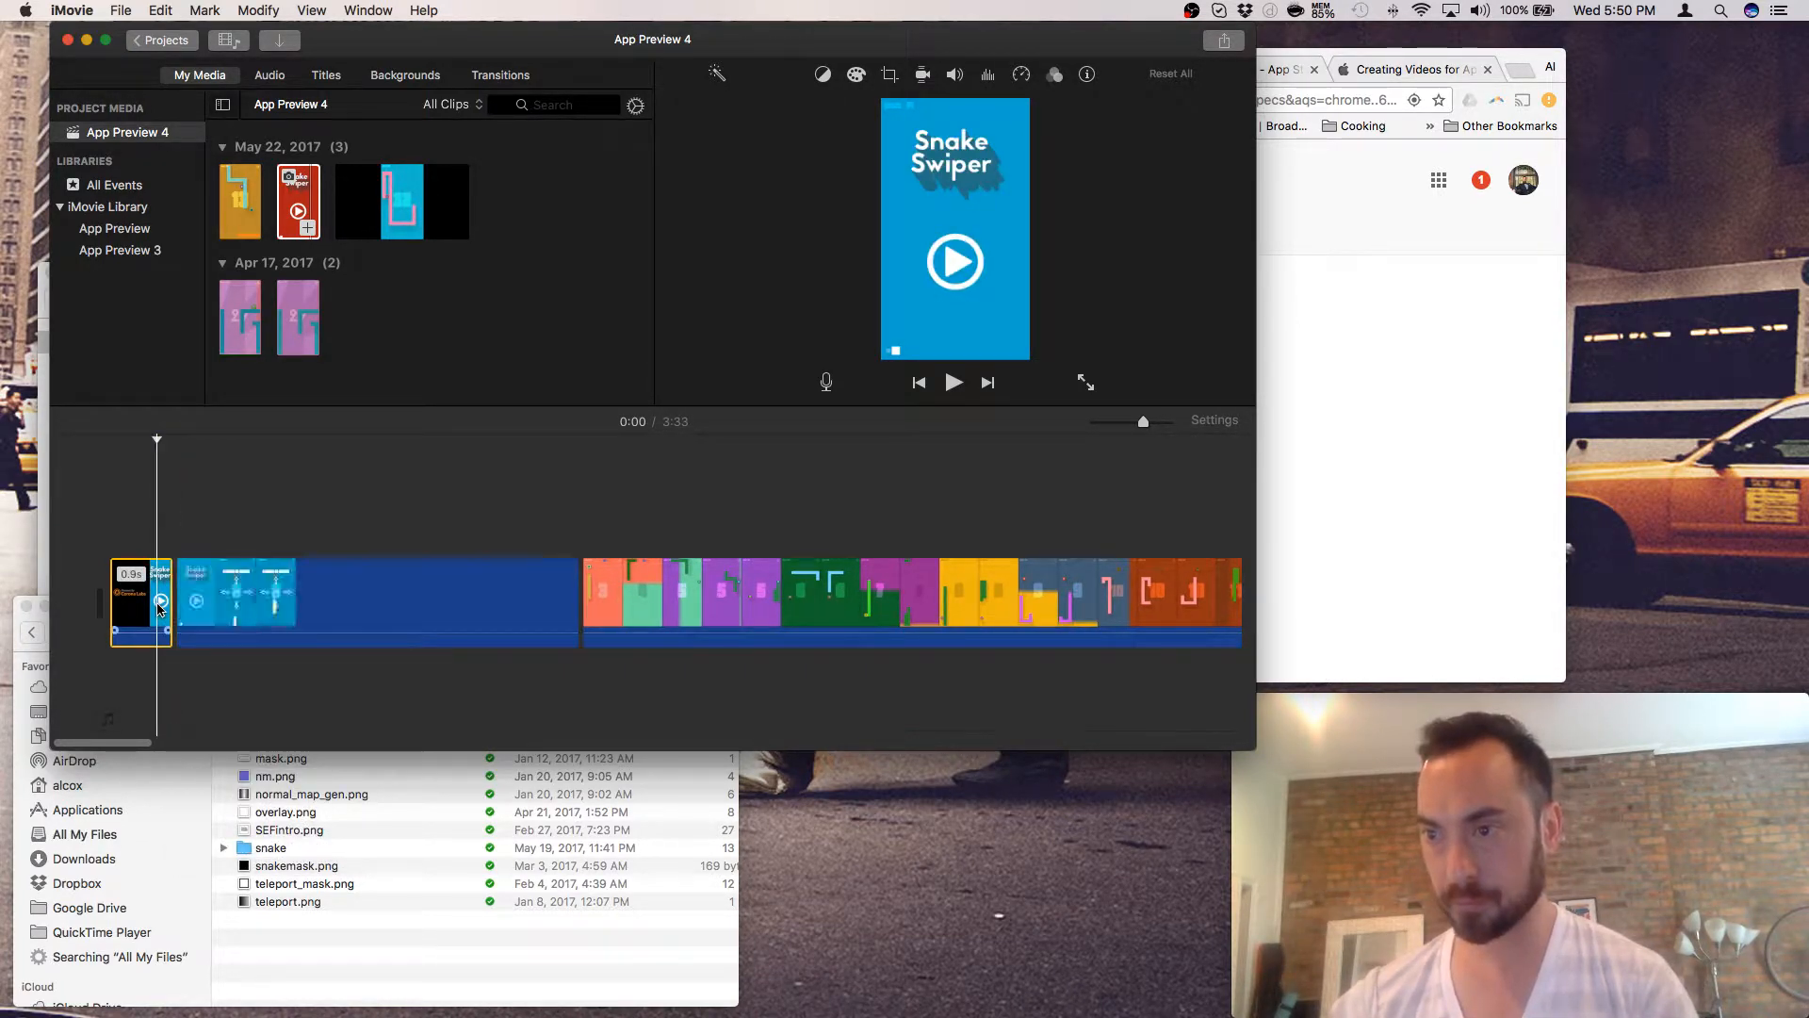
right_click(158, 606)
click(191, 672)
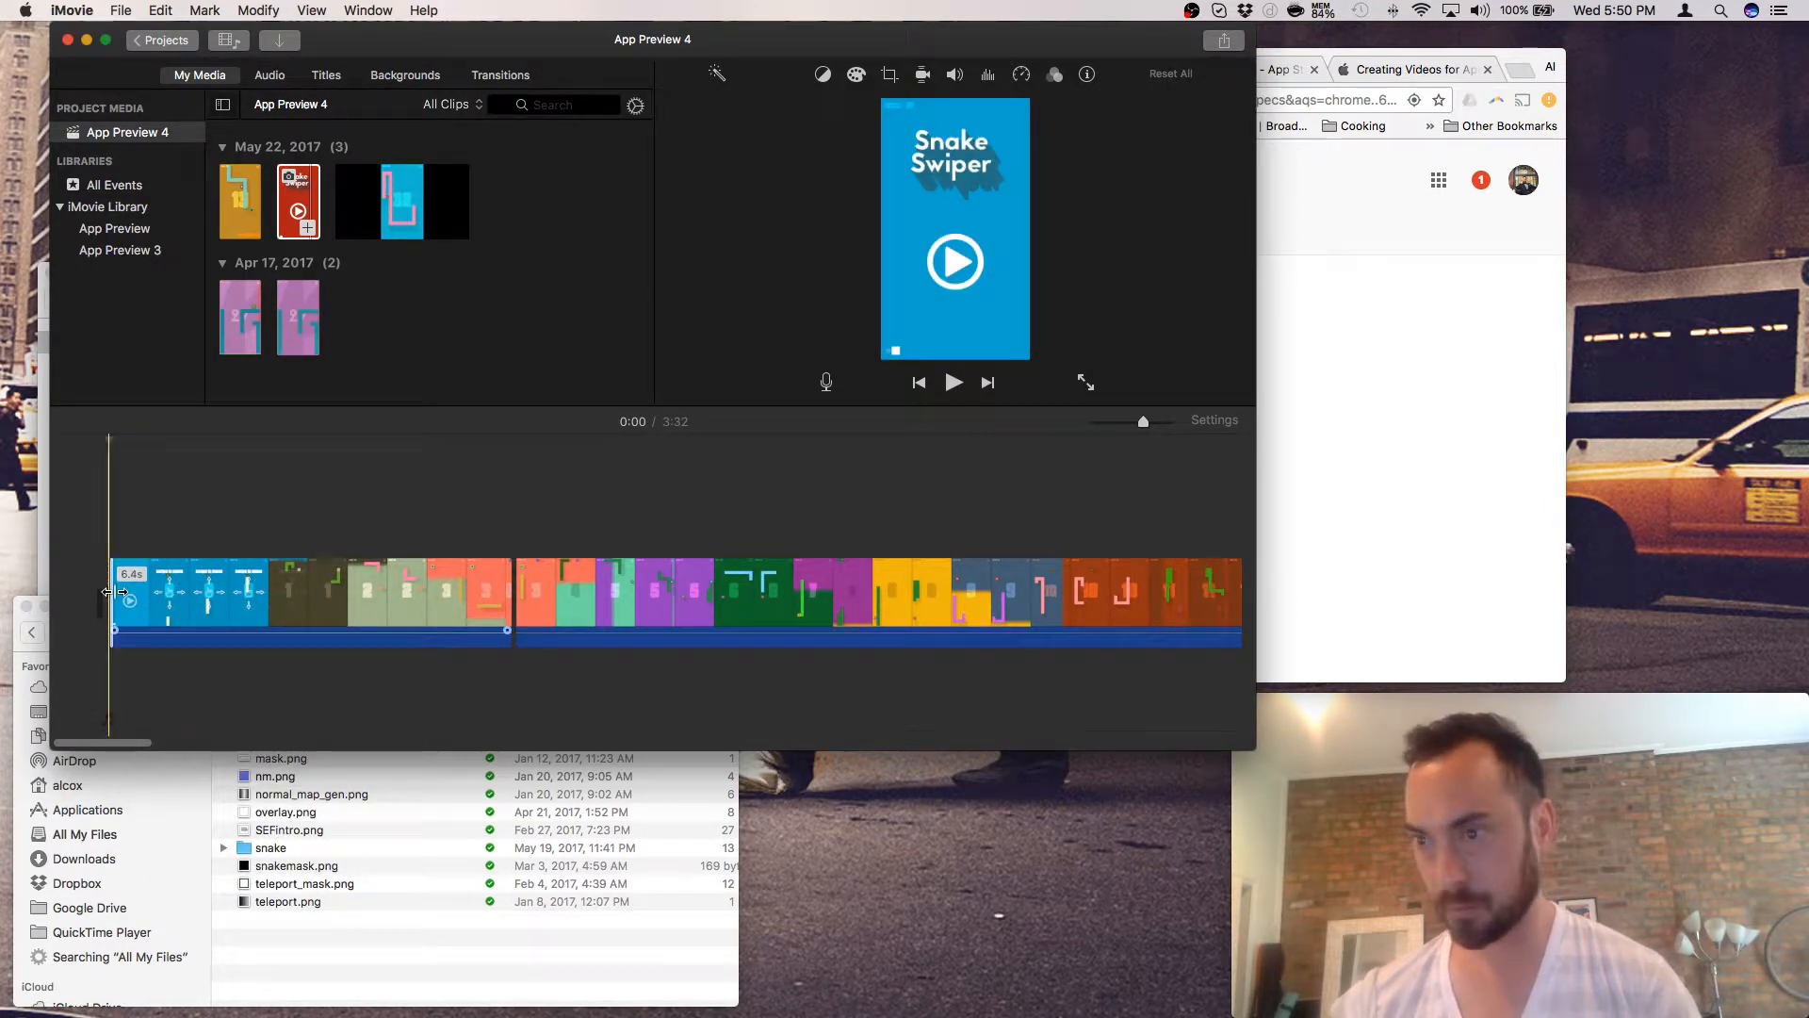
key(space)
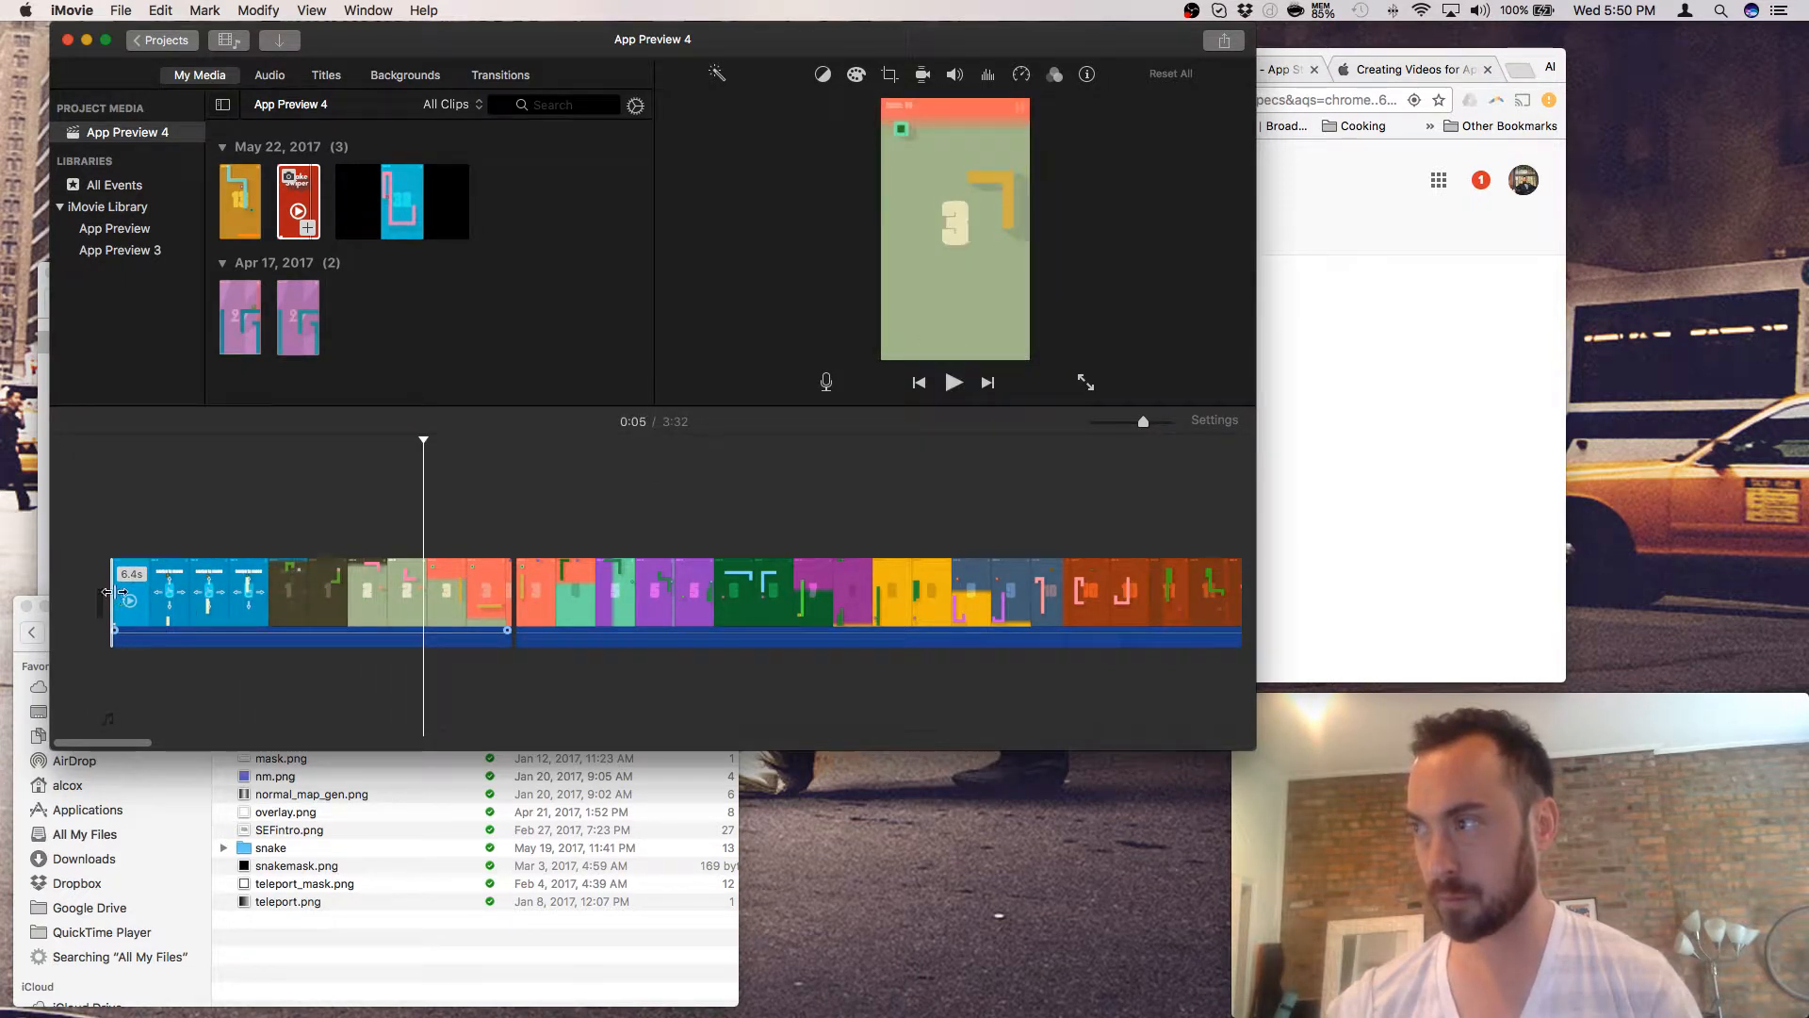
key(space)
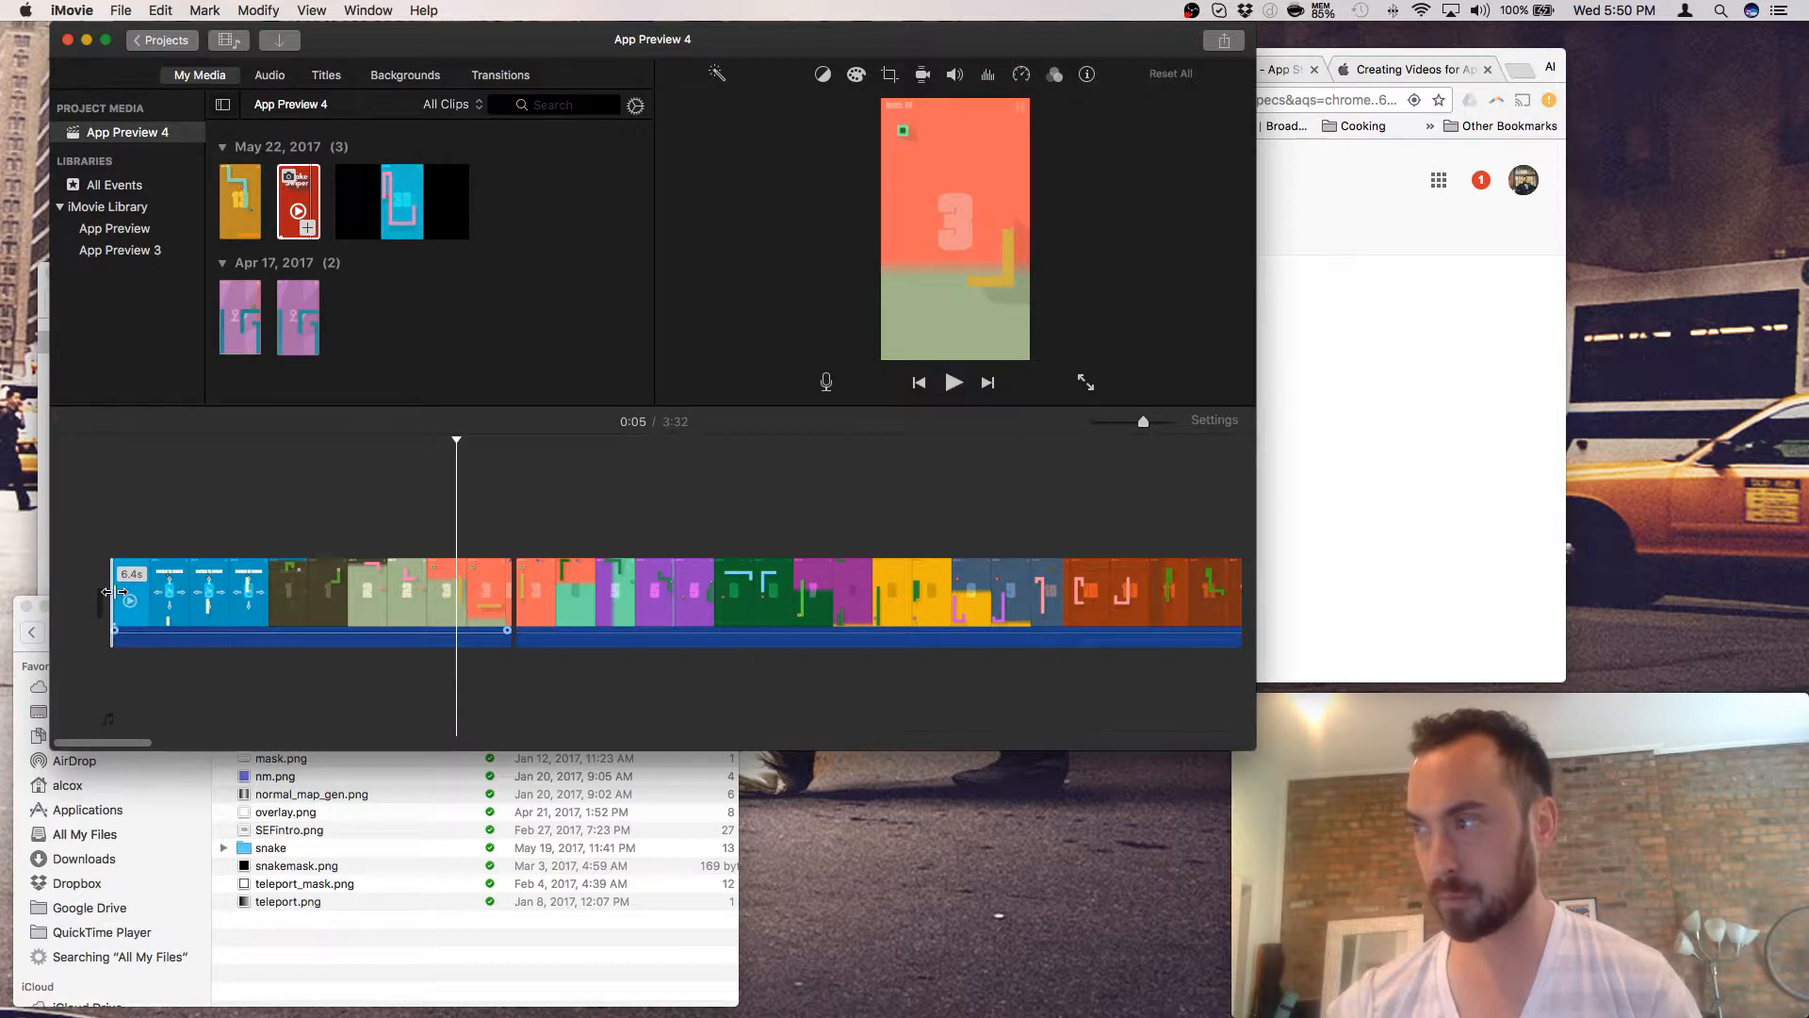
click(448, 581)
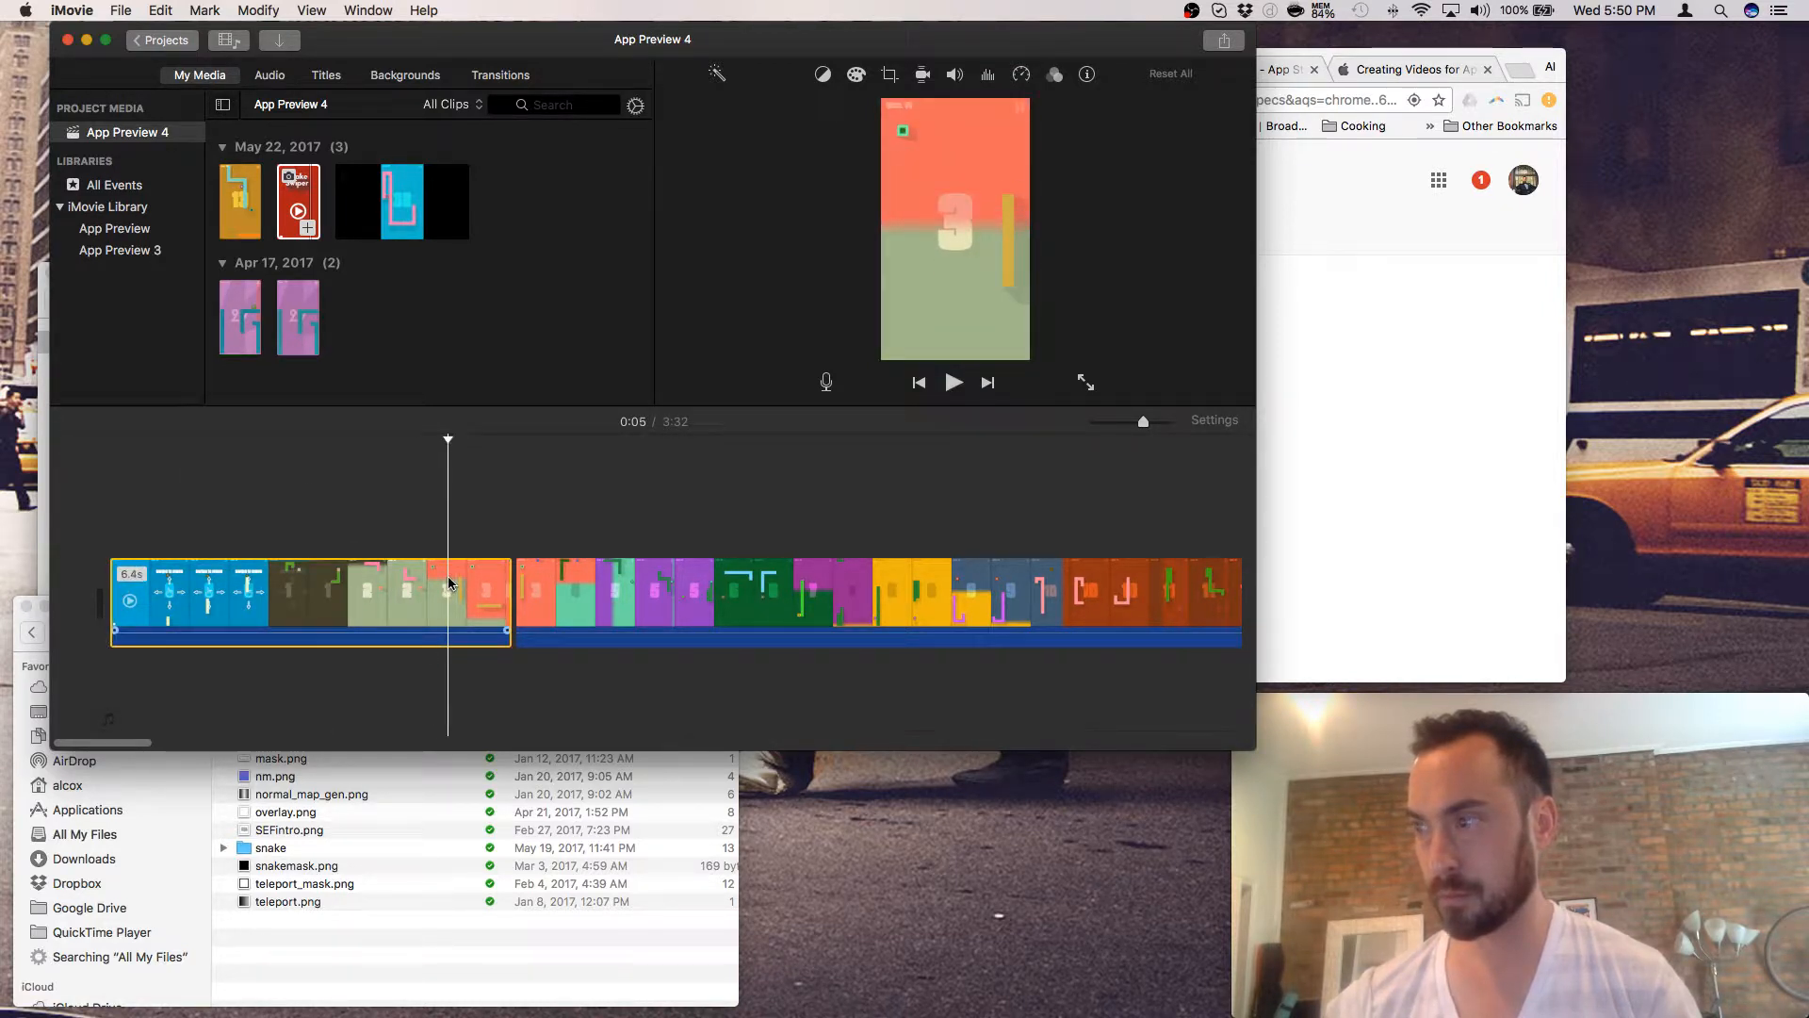
right_click(449, 590)
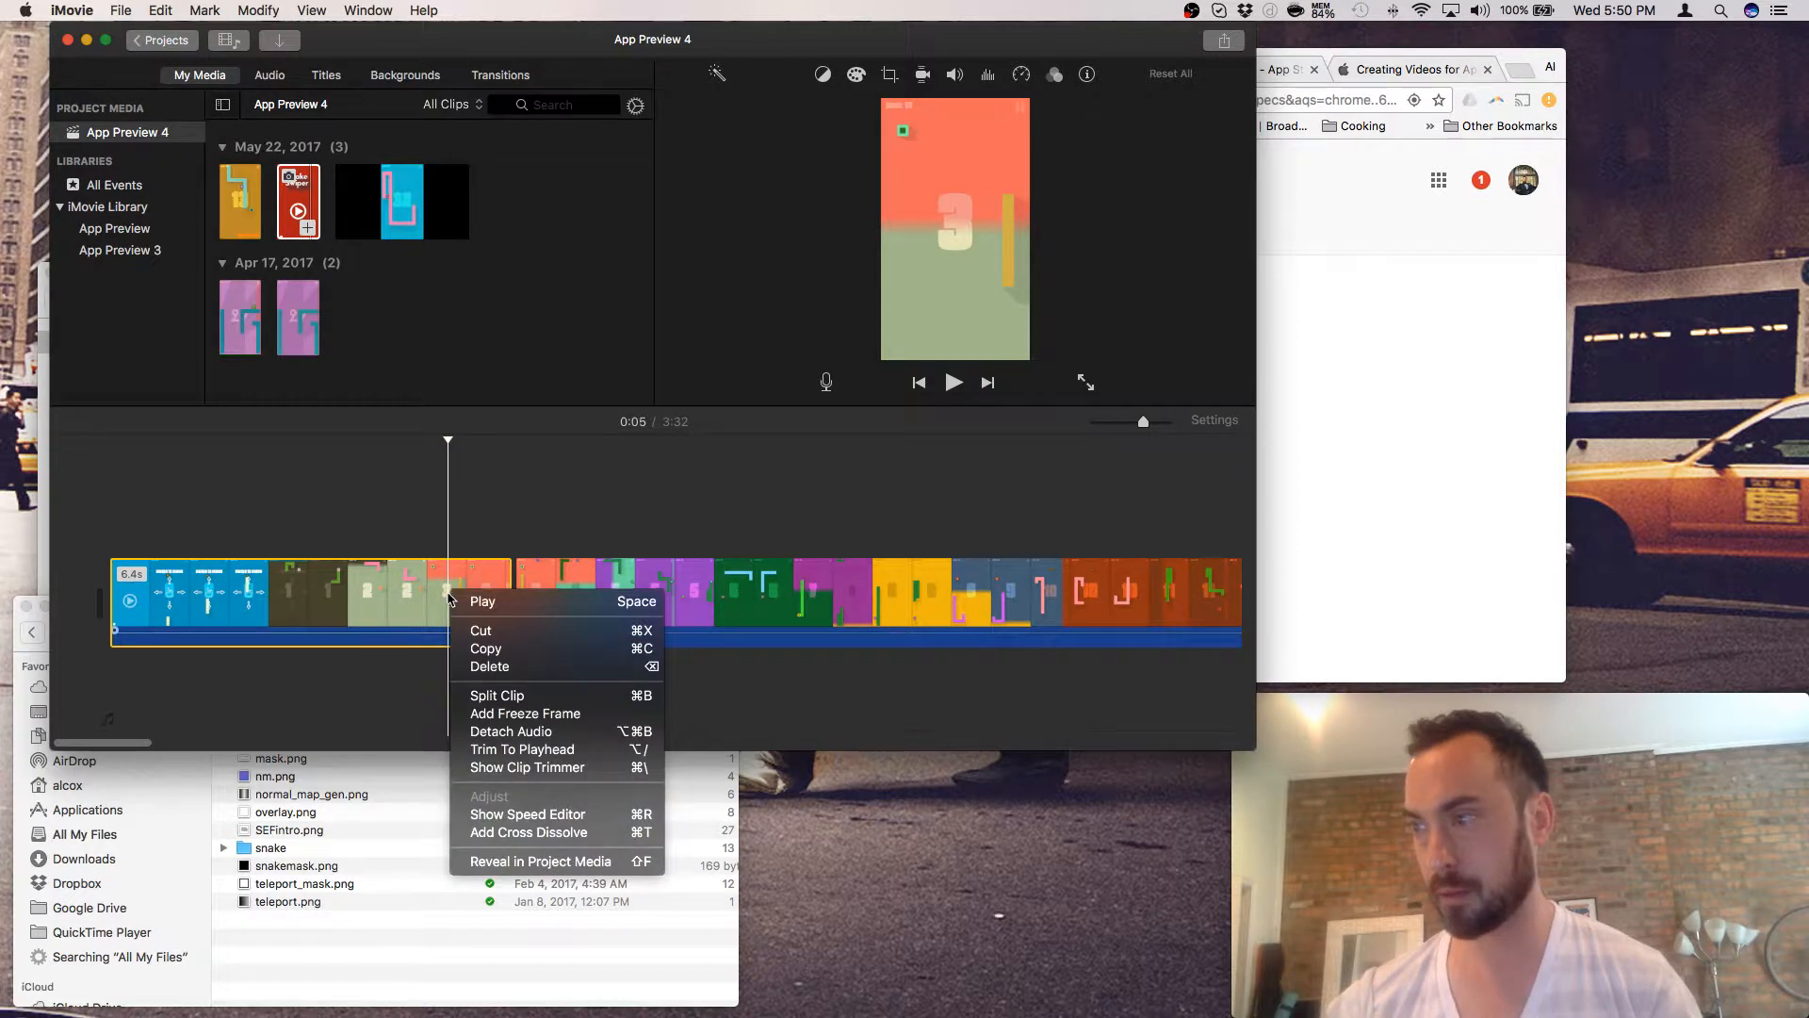
click(448, 592)
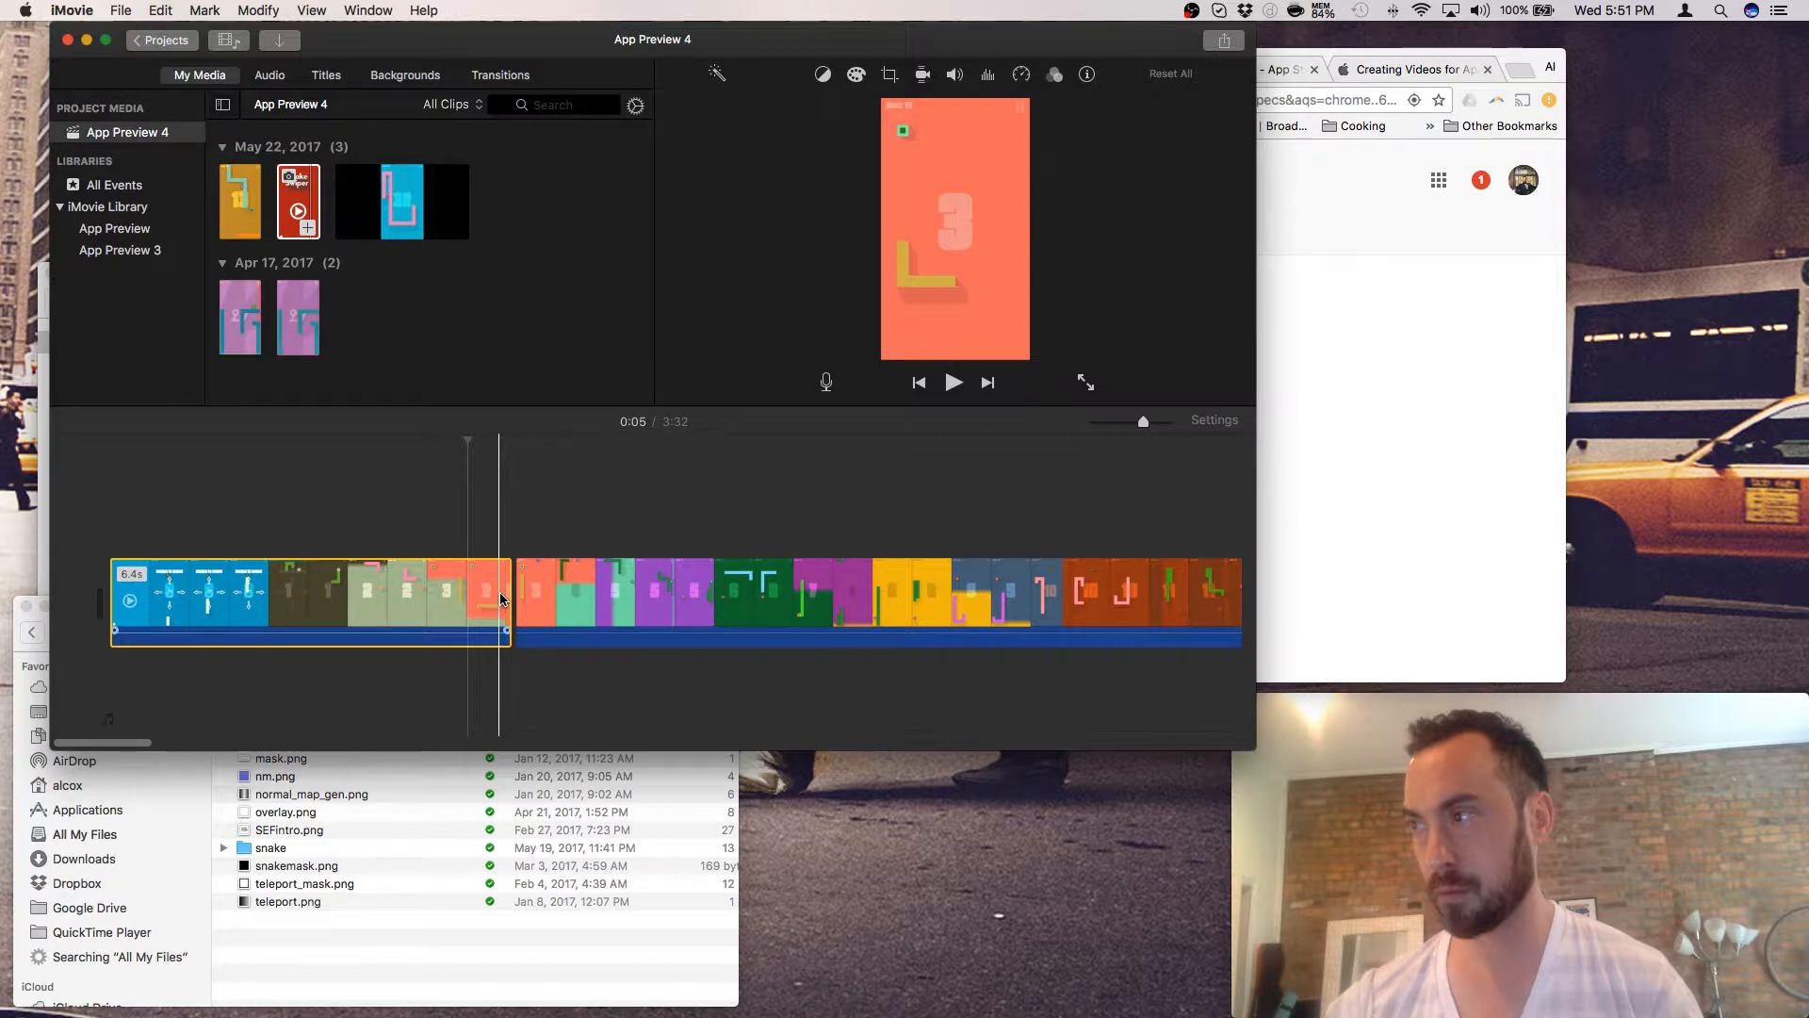
scroll(717, 603, right, 5)
right_click(924, 609)
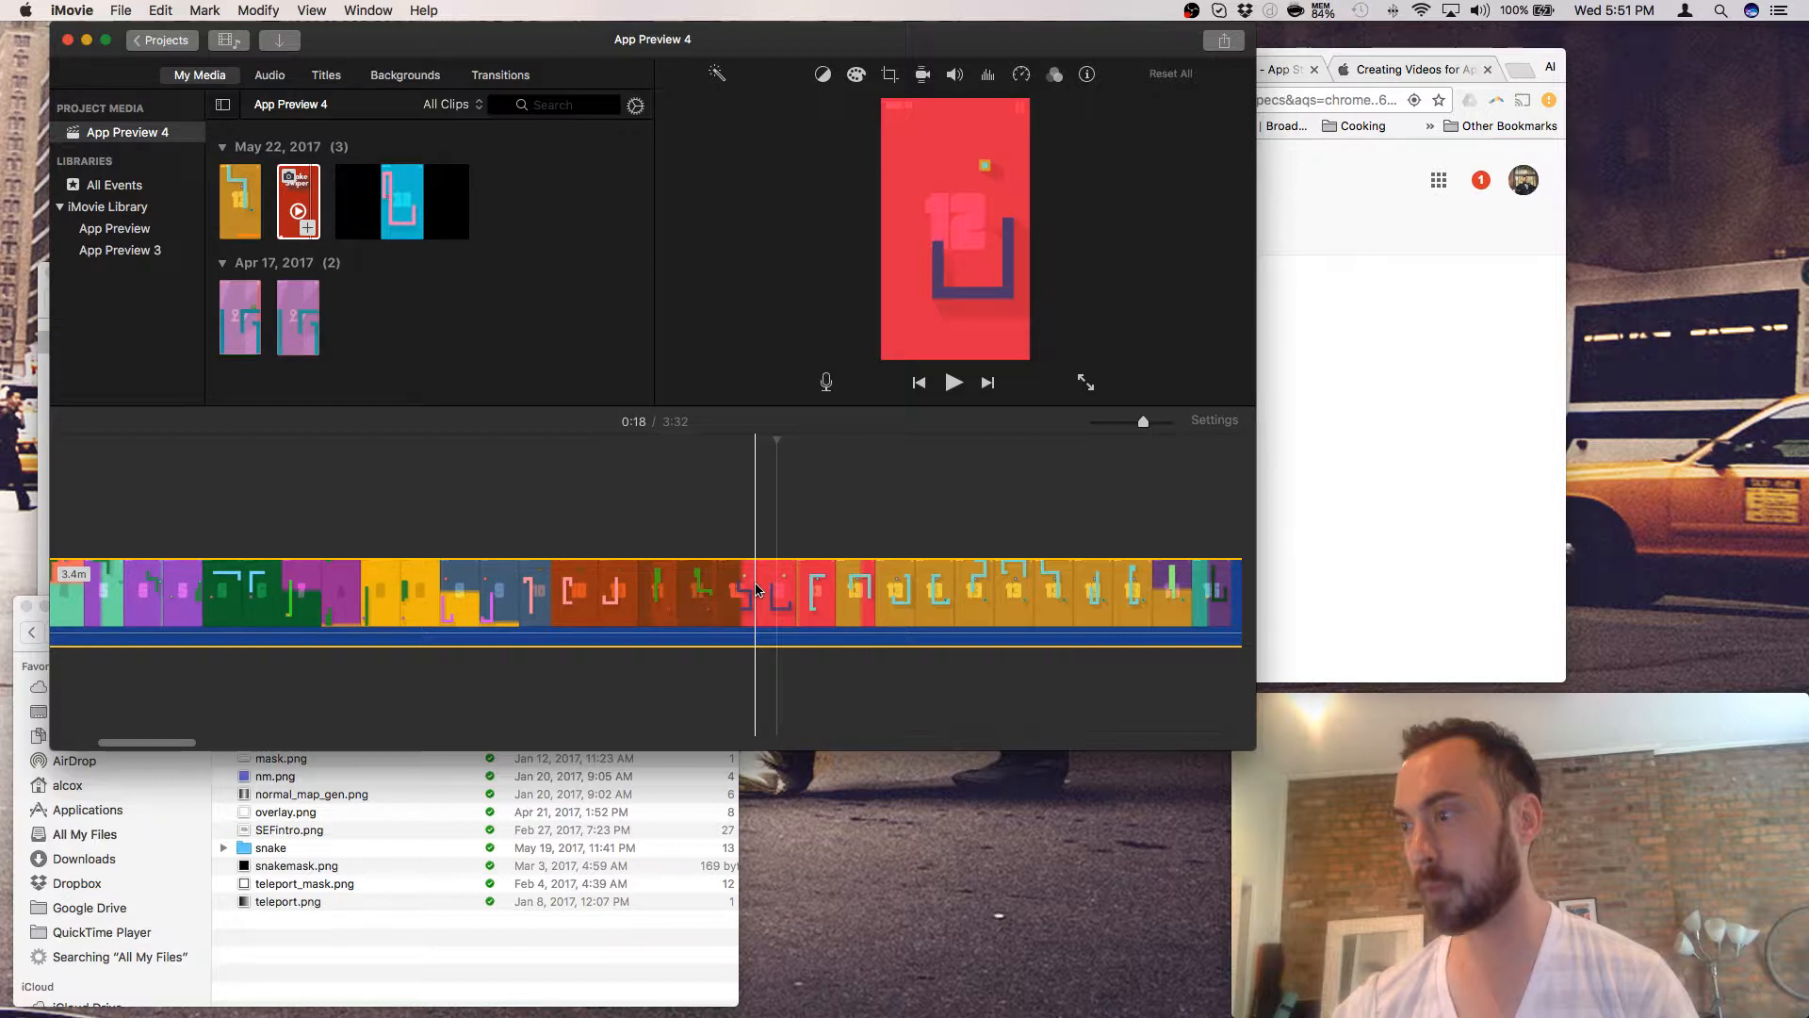
- Delete the 12.1-second clip so the movie runs 3:20, then mark a spot in later gameplay
right_click(757, 589)
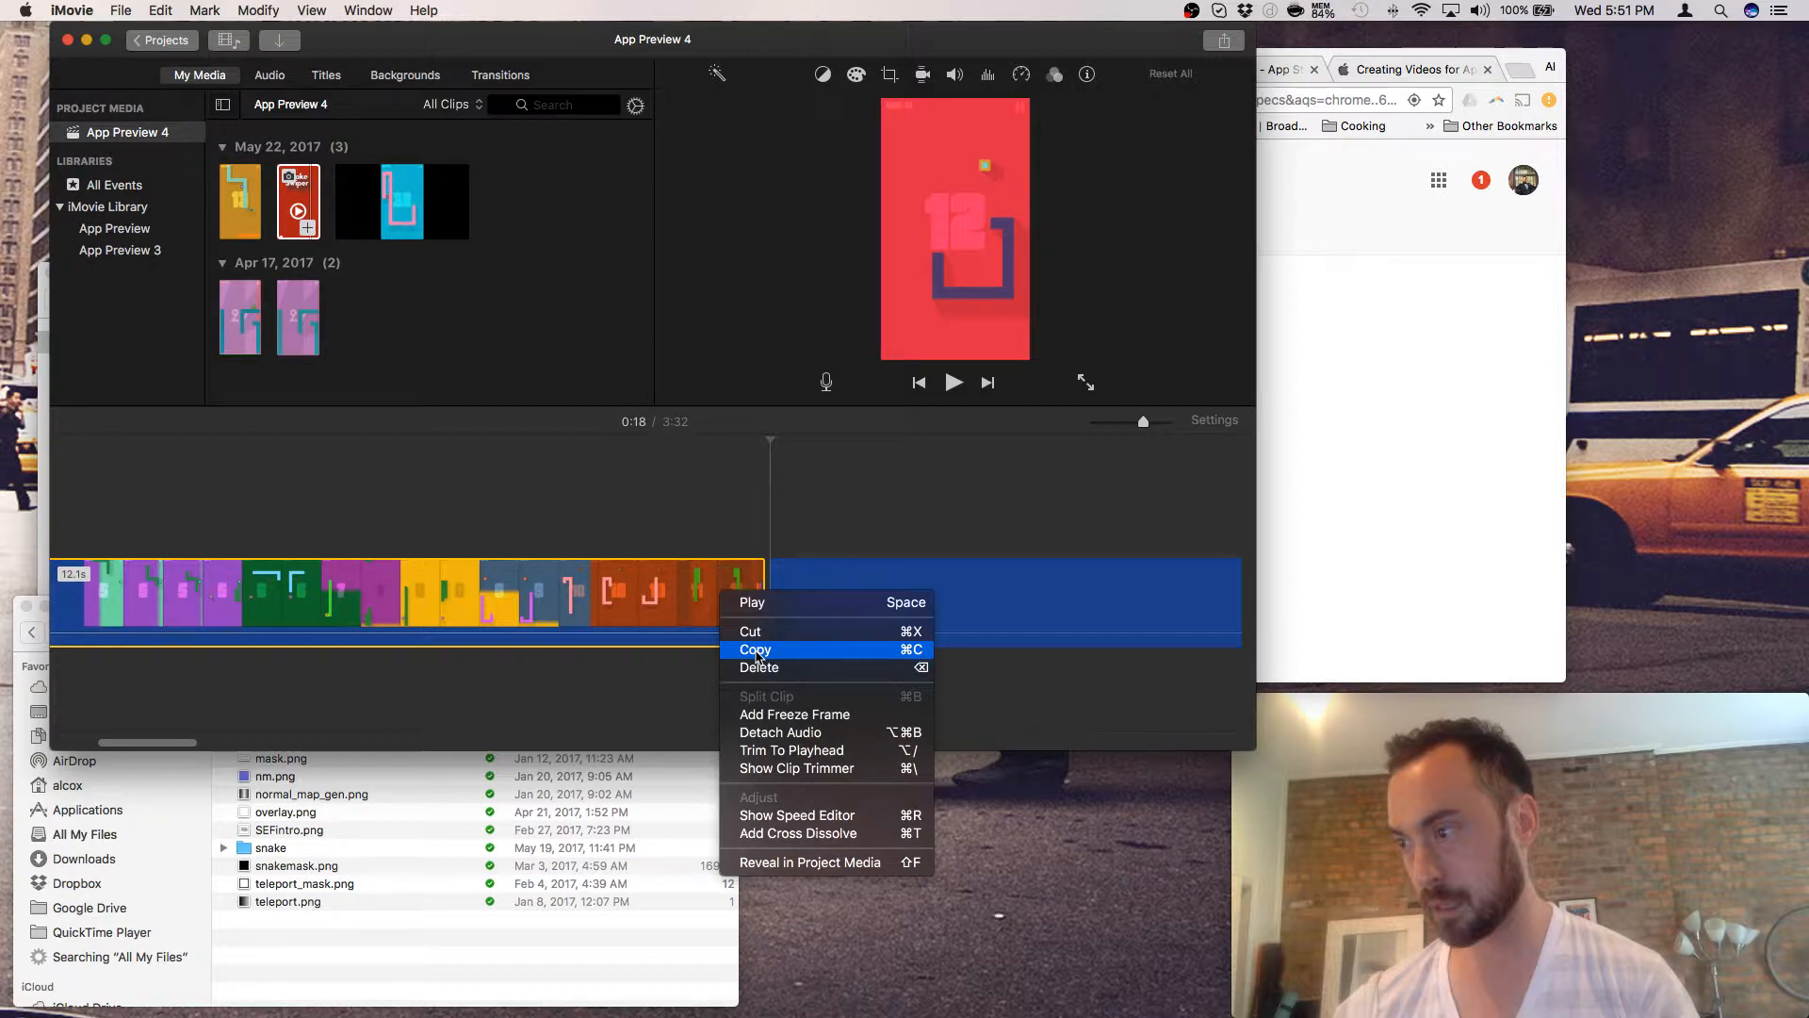
click(759, 667)
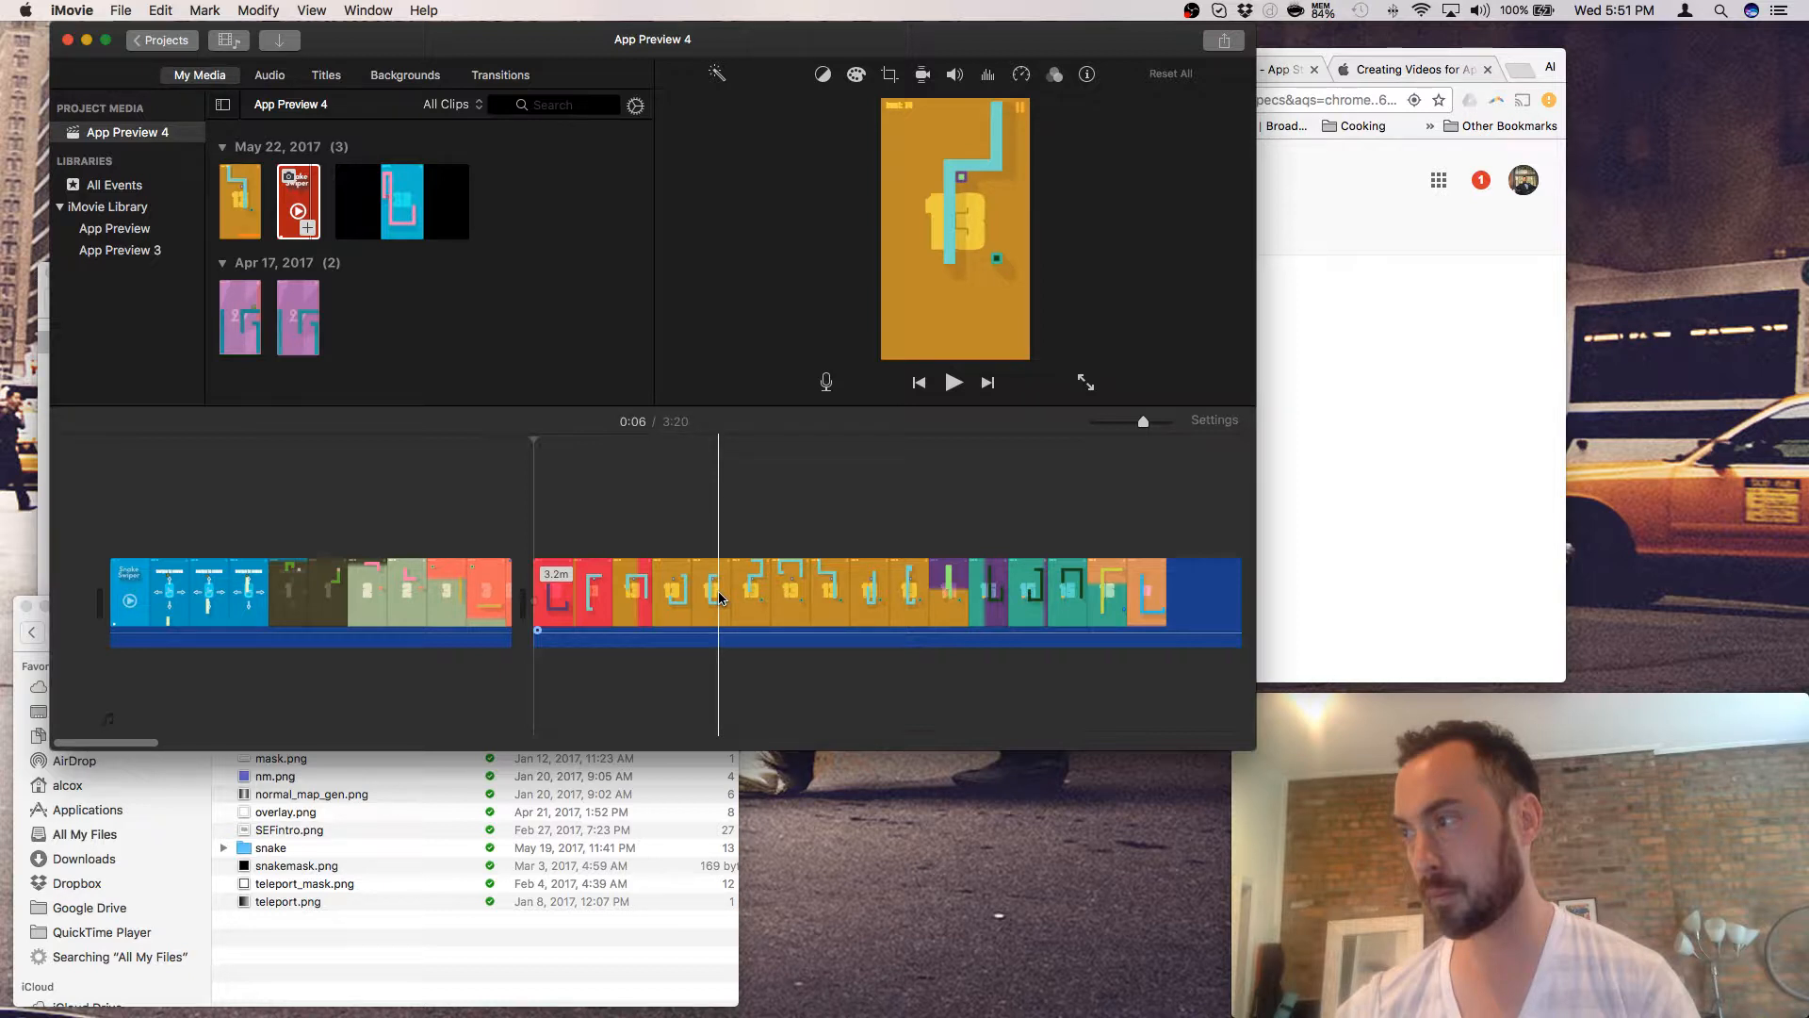
scroll(719, 597, right, 5)
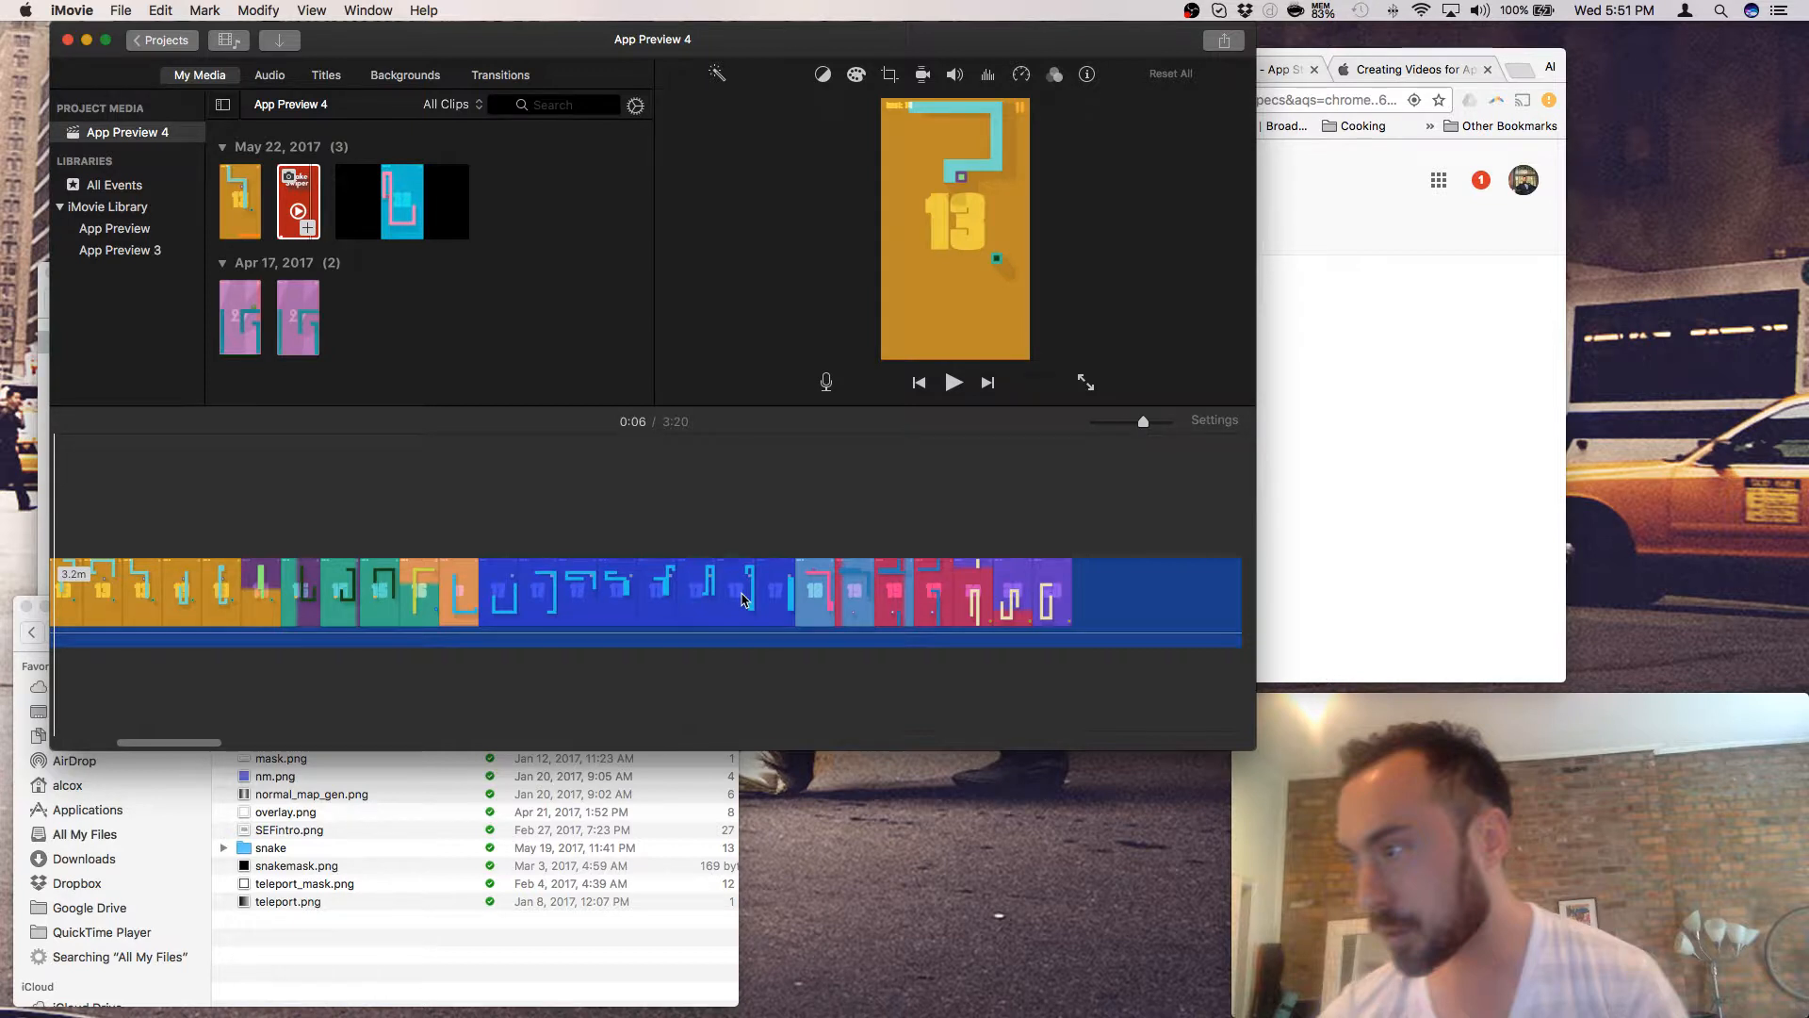
scroll(745, 597, right, 2)
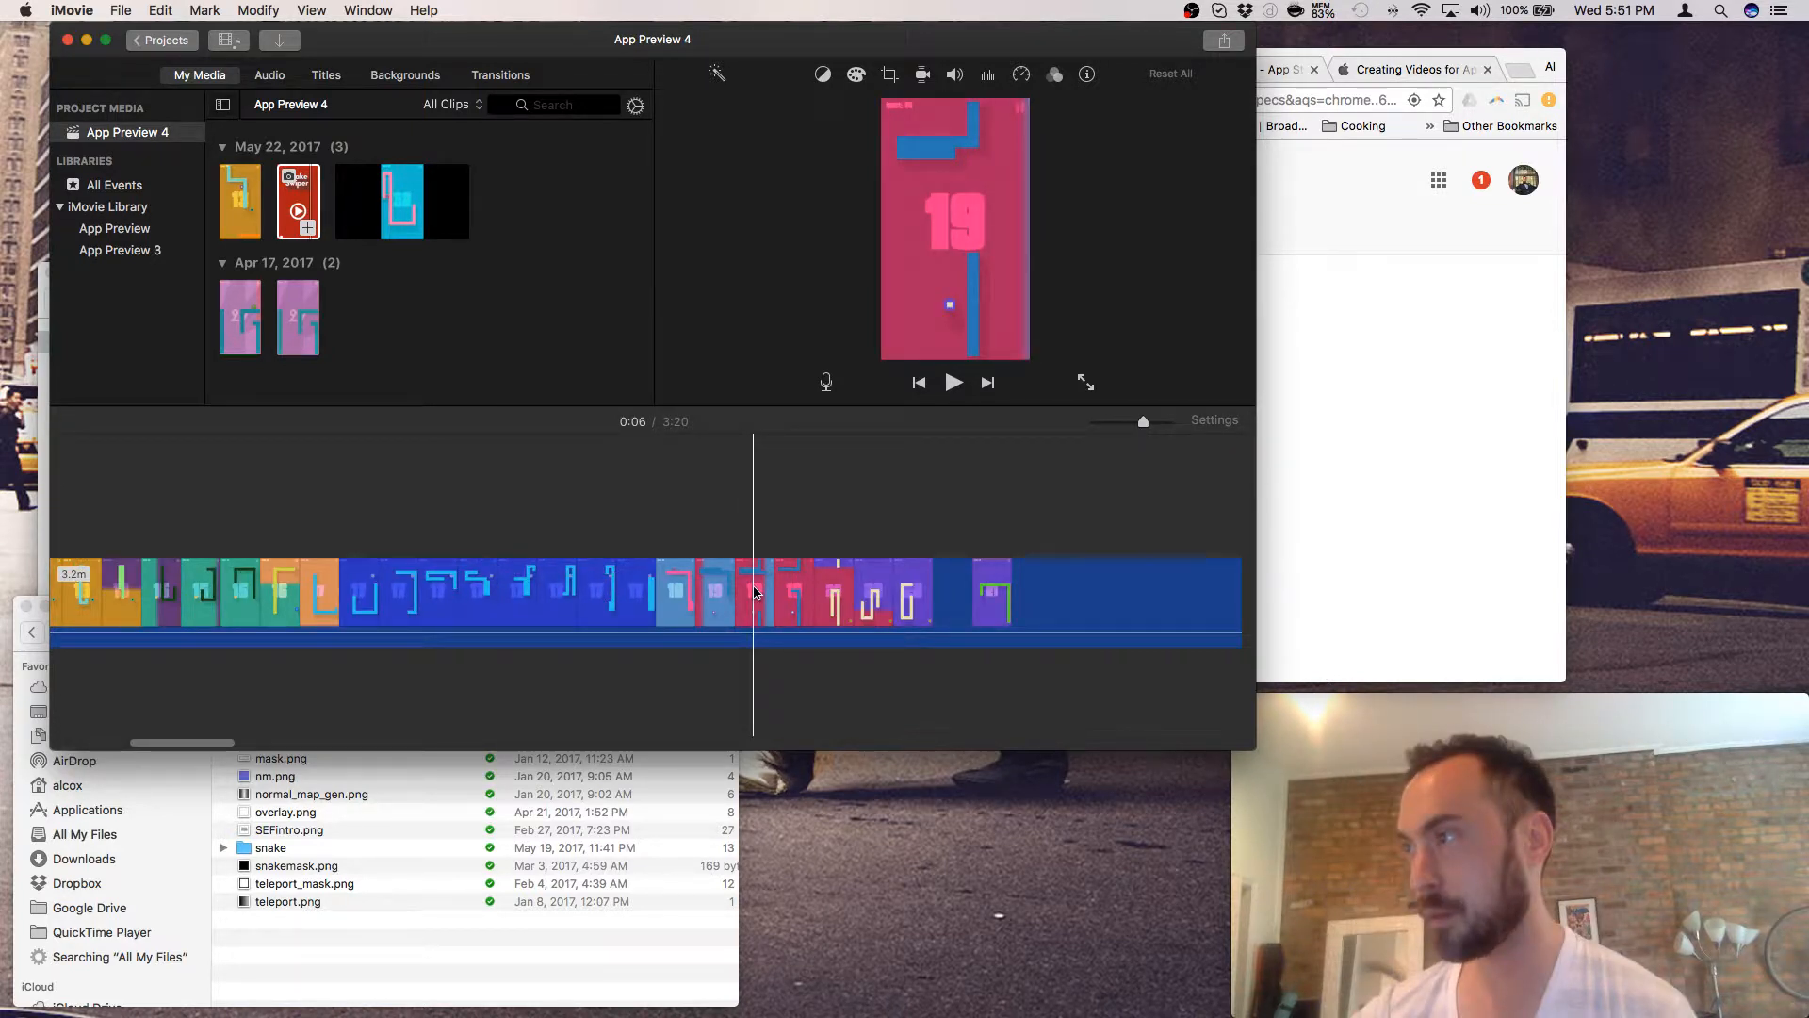
scroll(759, 591, right, 3)
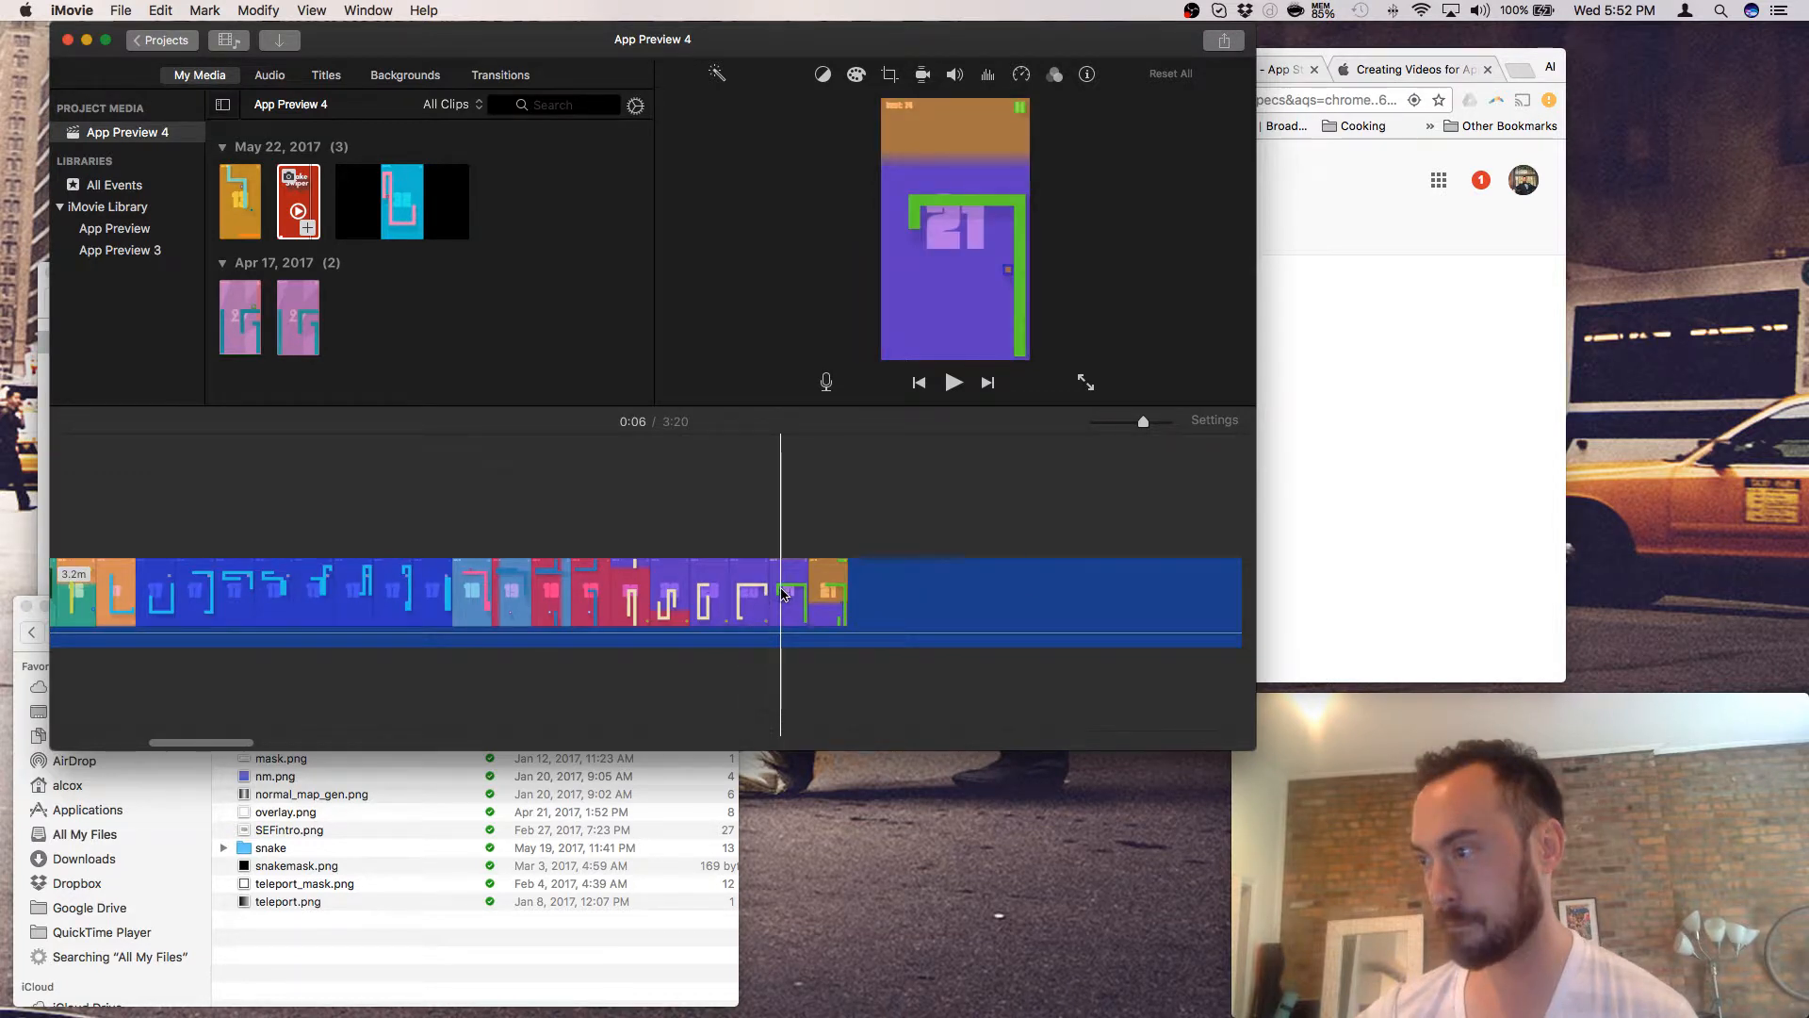
scroll(781, 593, right, 1)
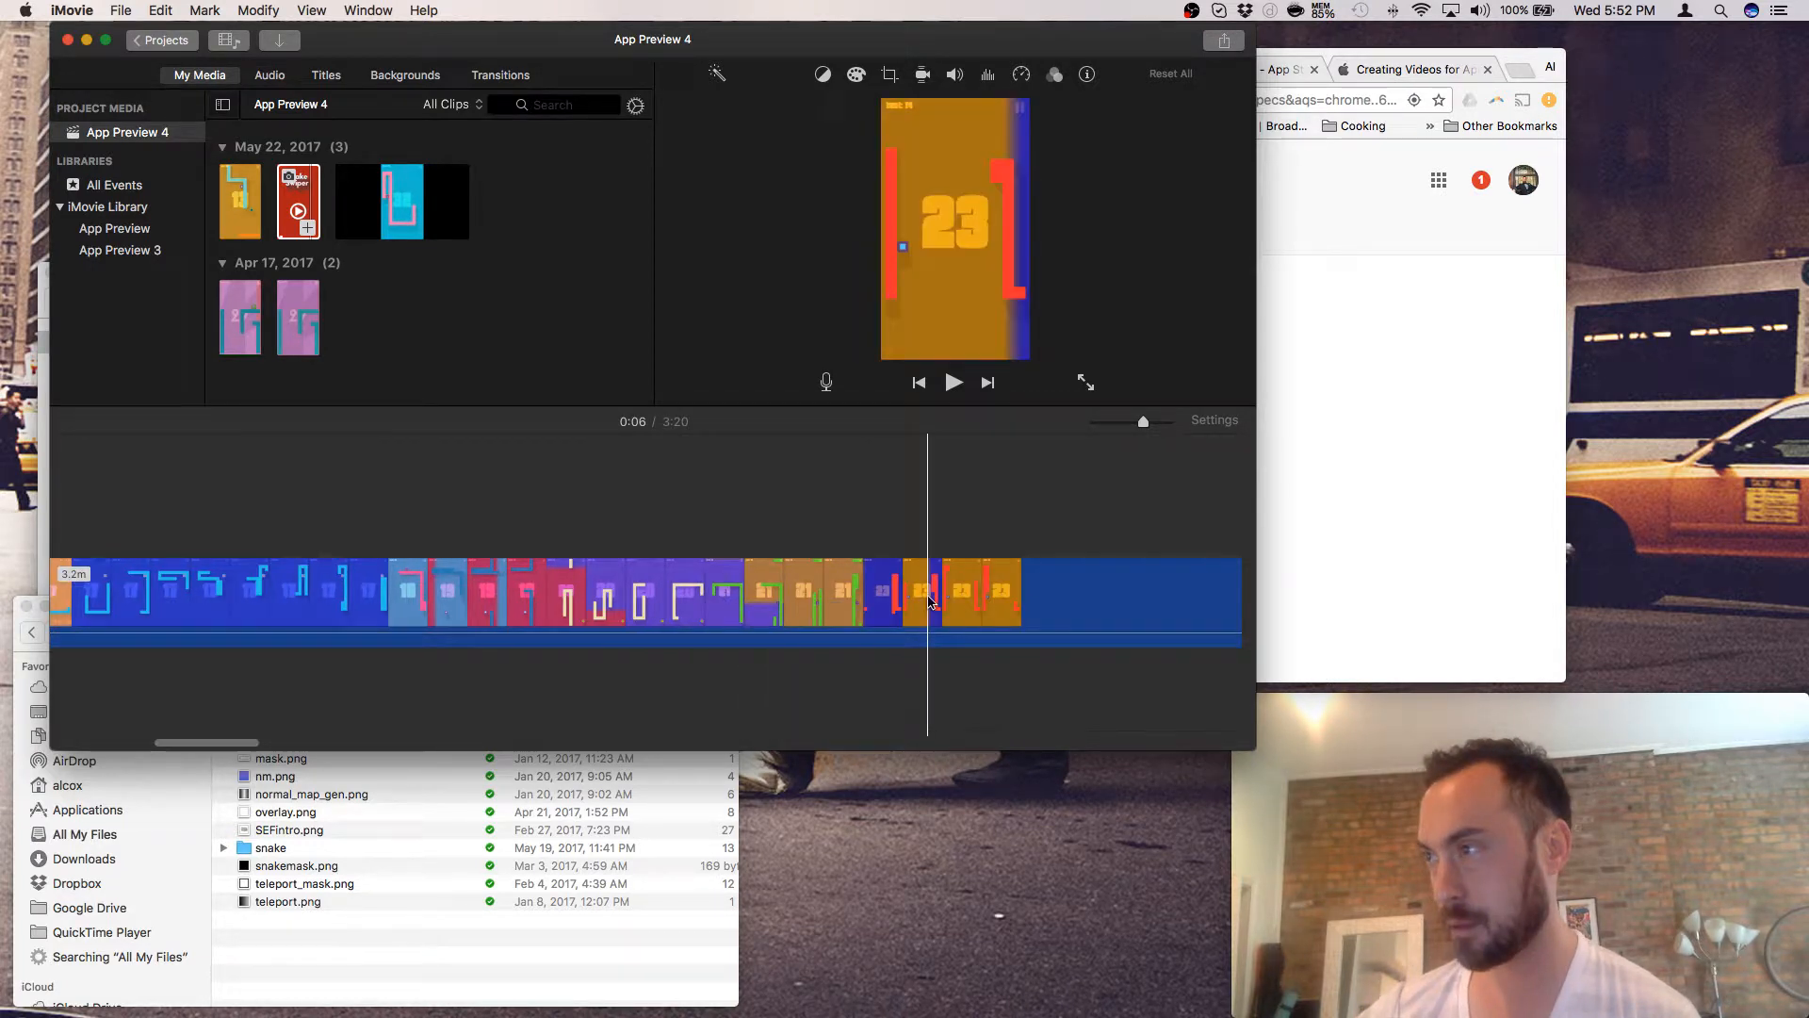
scroll(928, 601, right, 4)
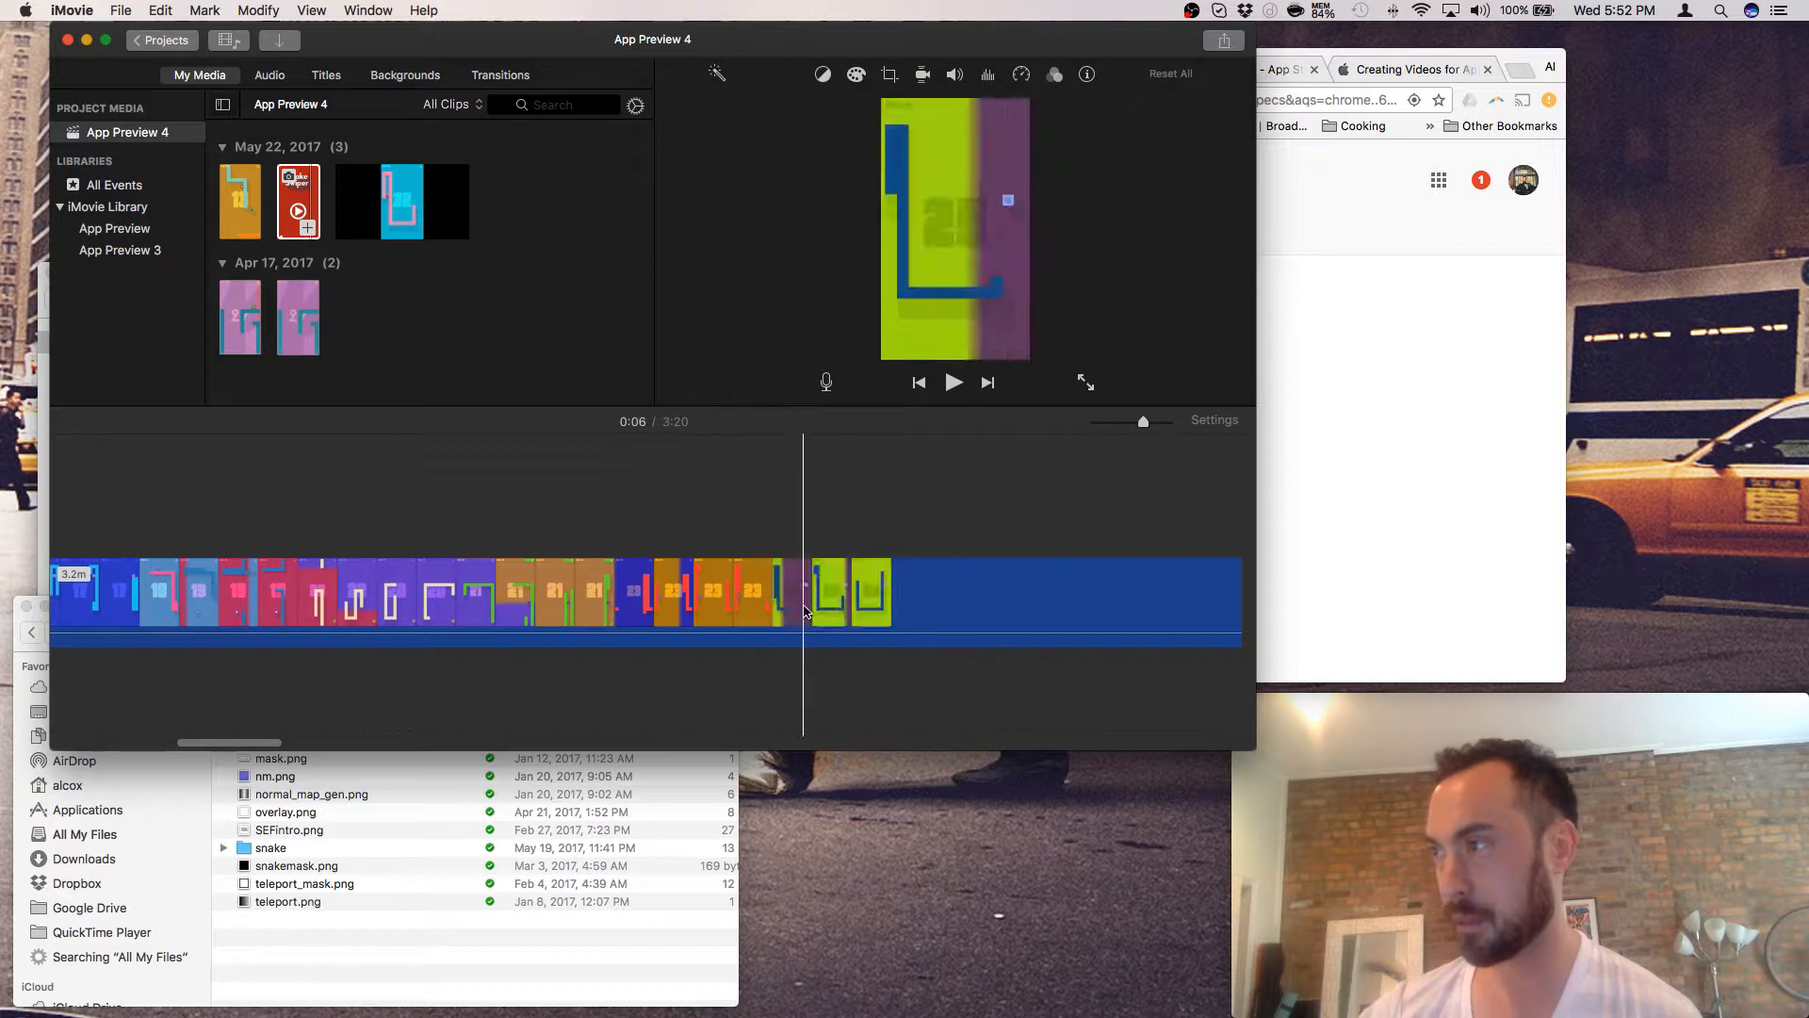
scroll(805, 610, right, 5)
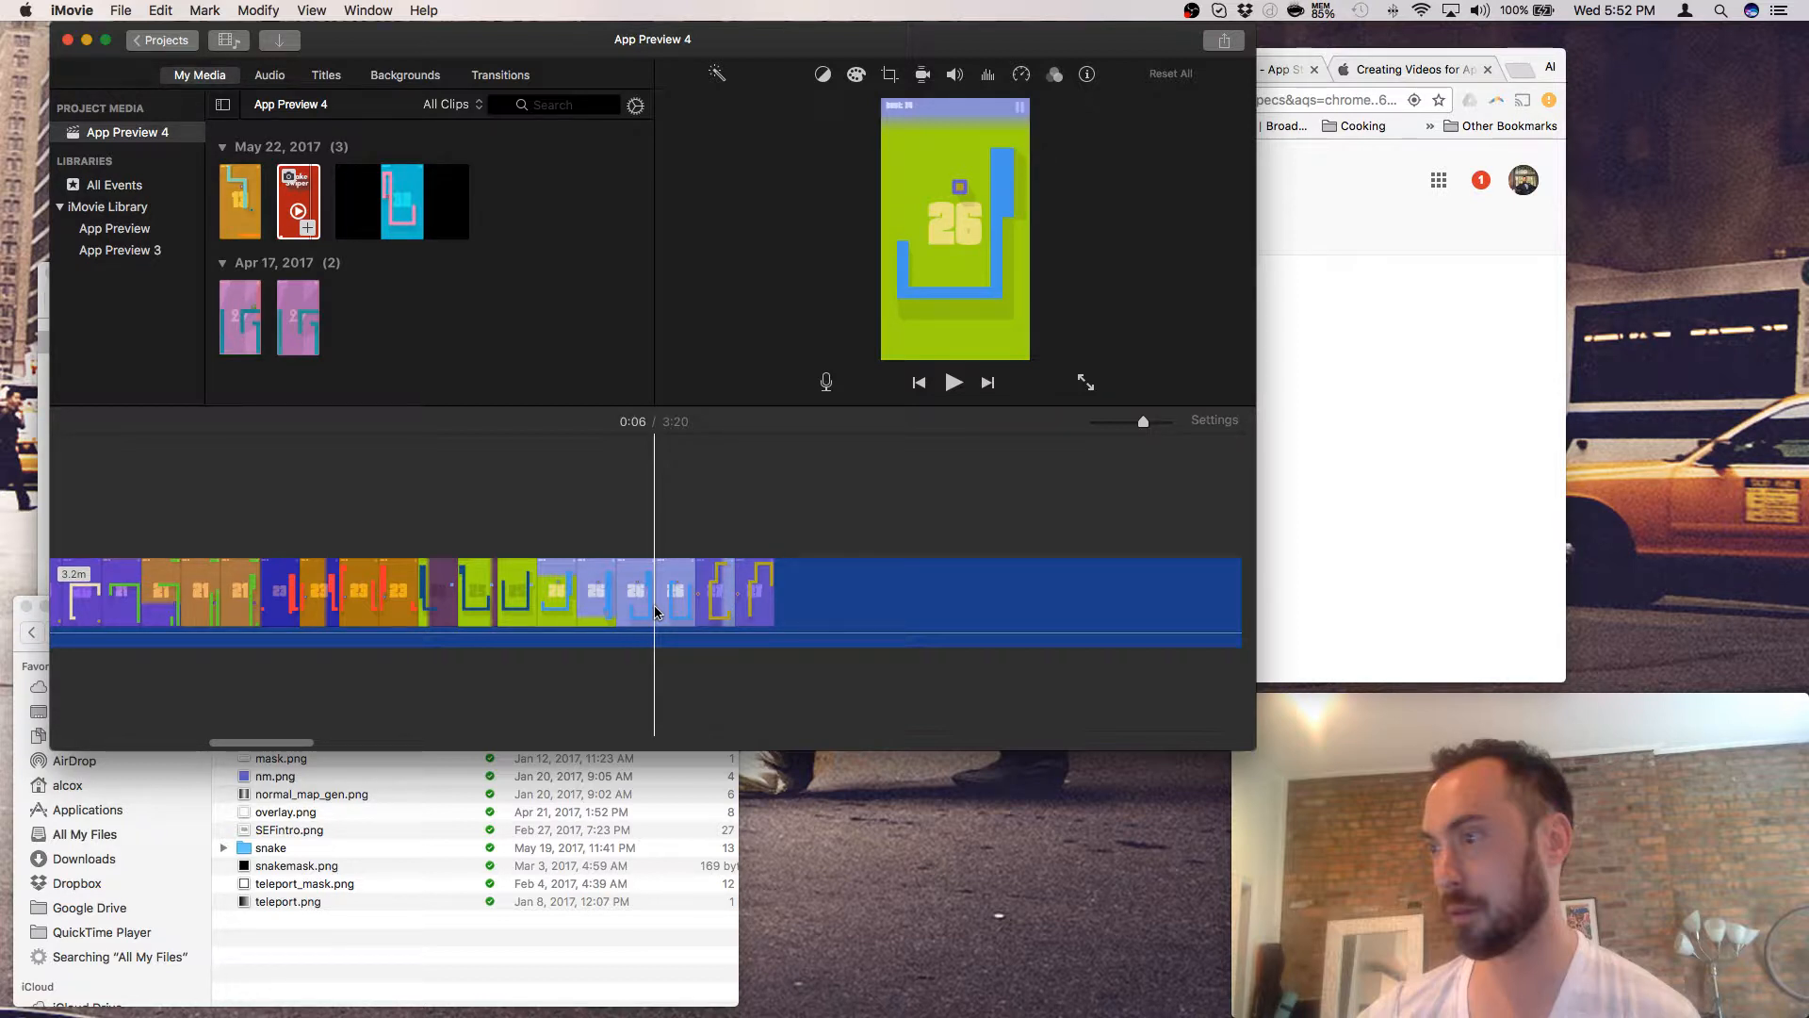
scroll(656, 612, right, 5)
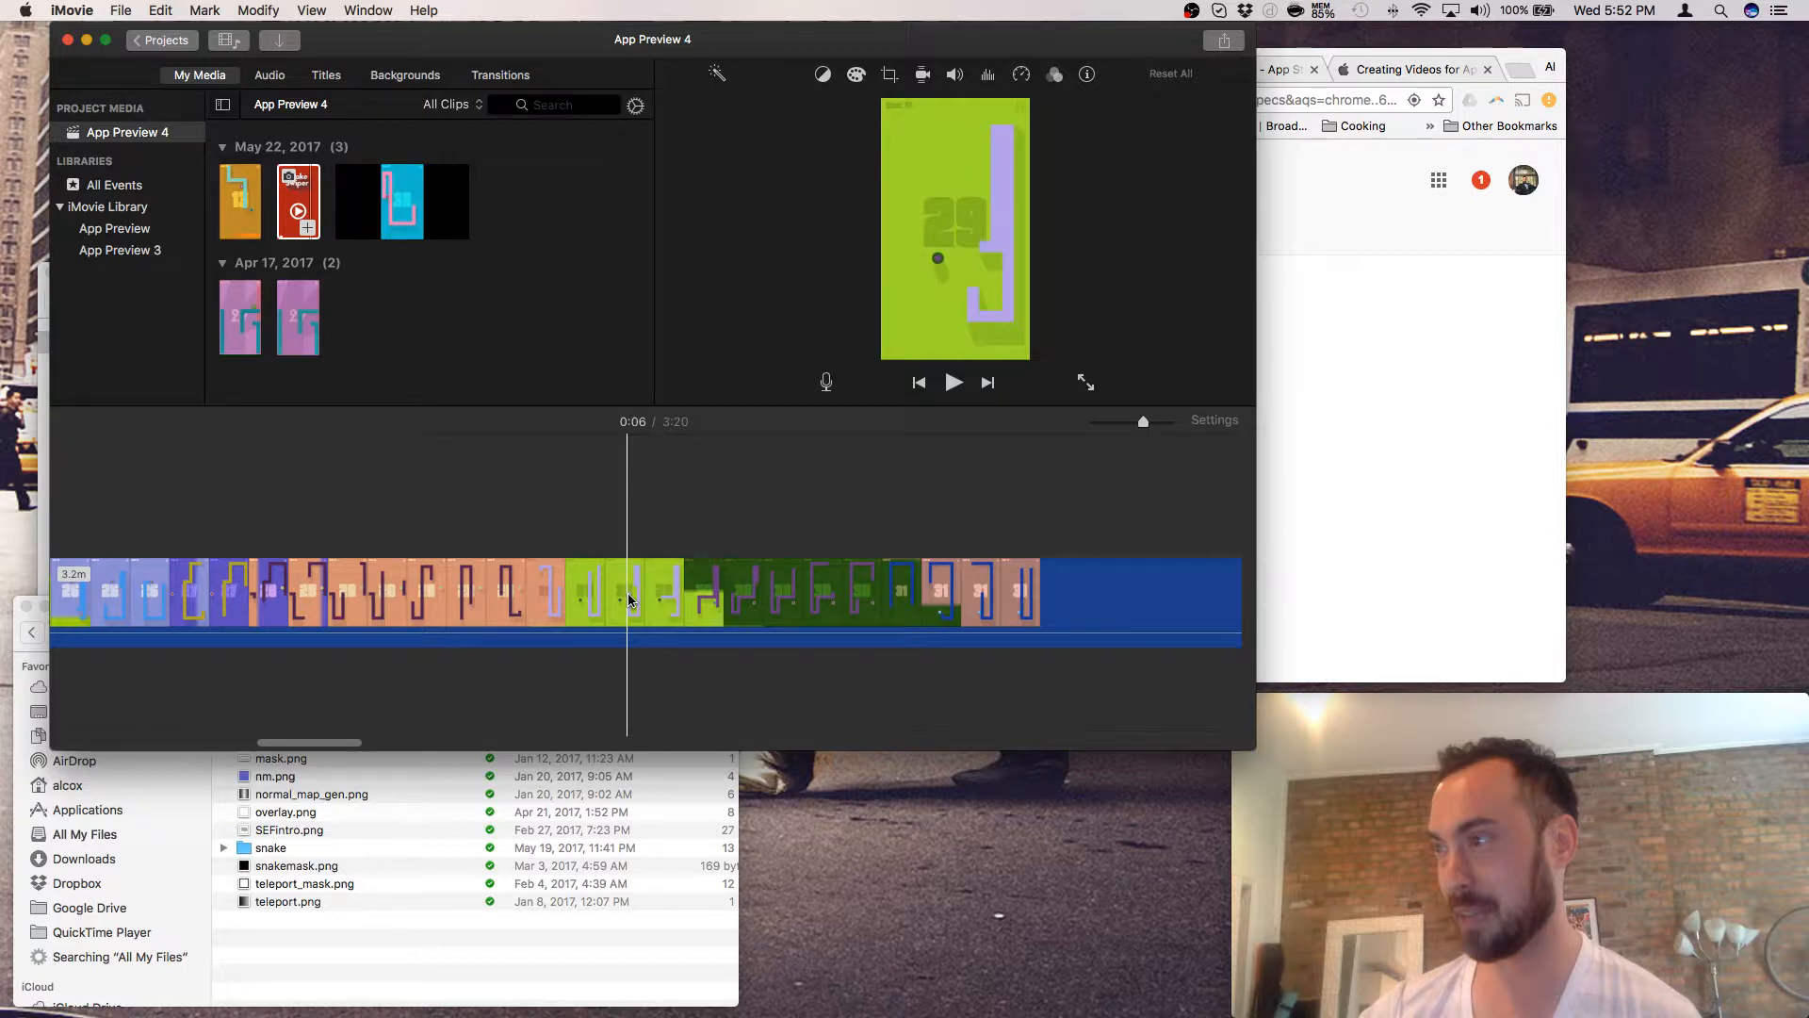
scroll(628, 594, right, 5)
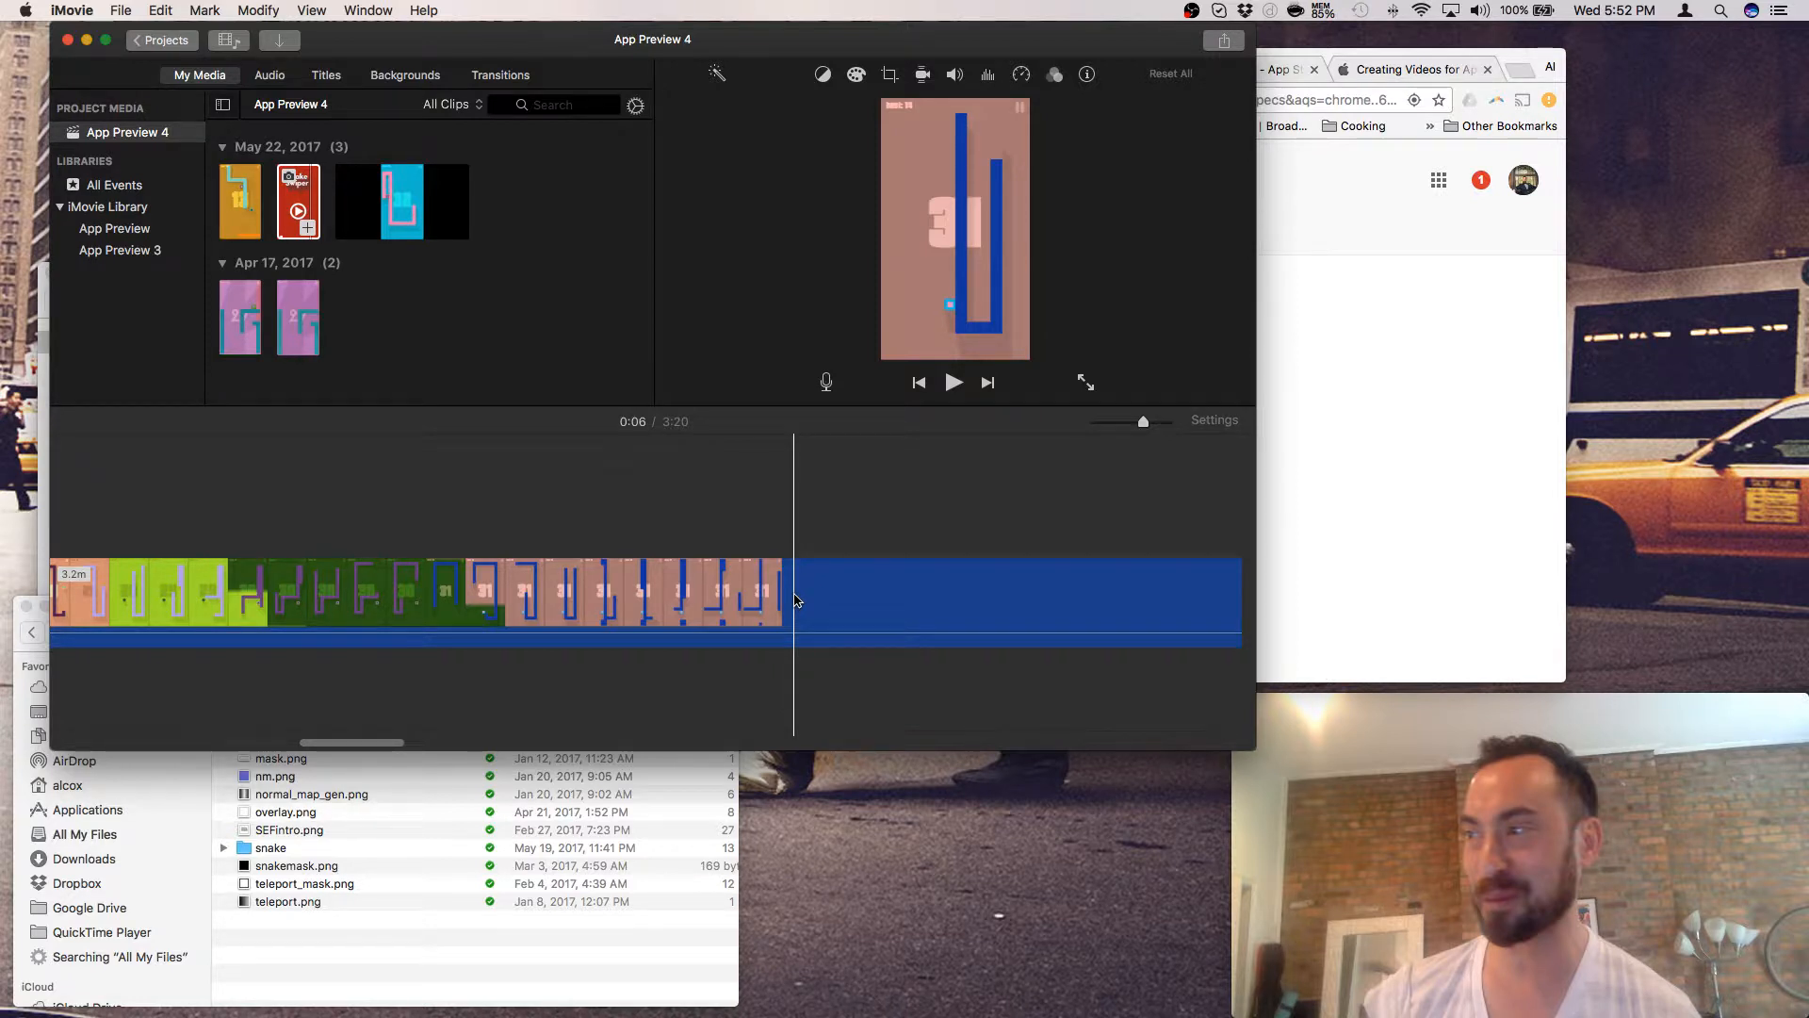
click(794, 600)
scroll(754, 599, right, 5)
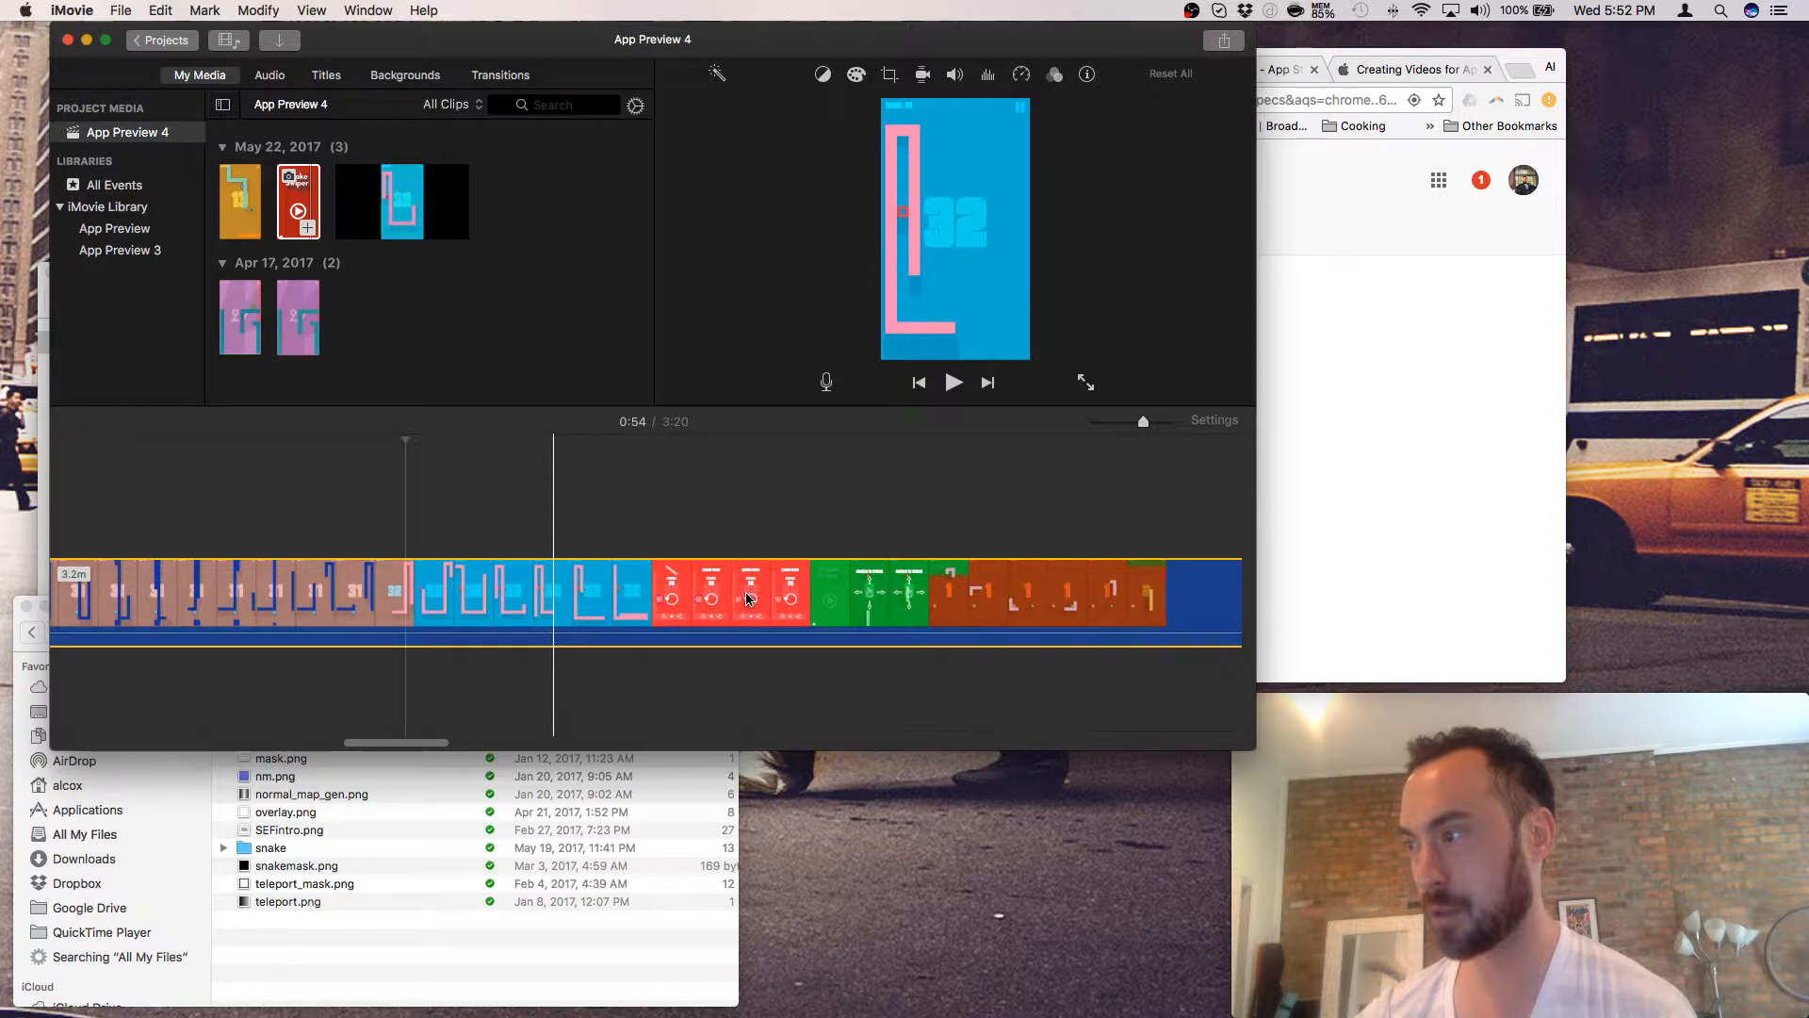
scroll(773, 600, right, 5)
right_click(802, 599)
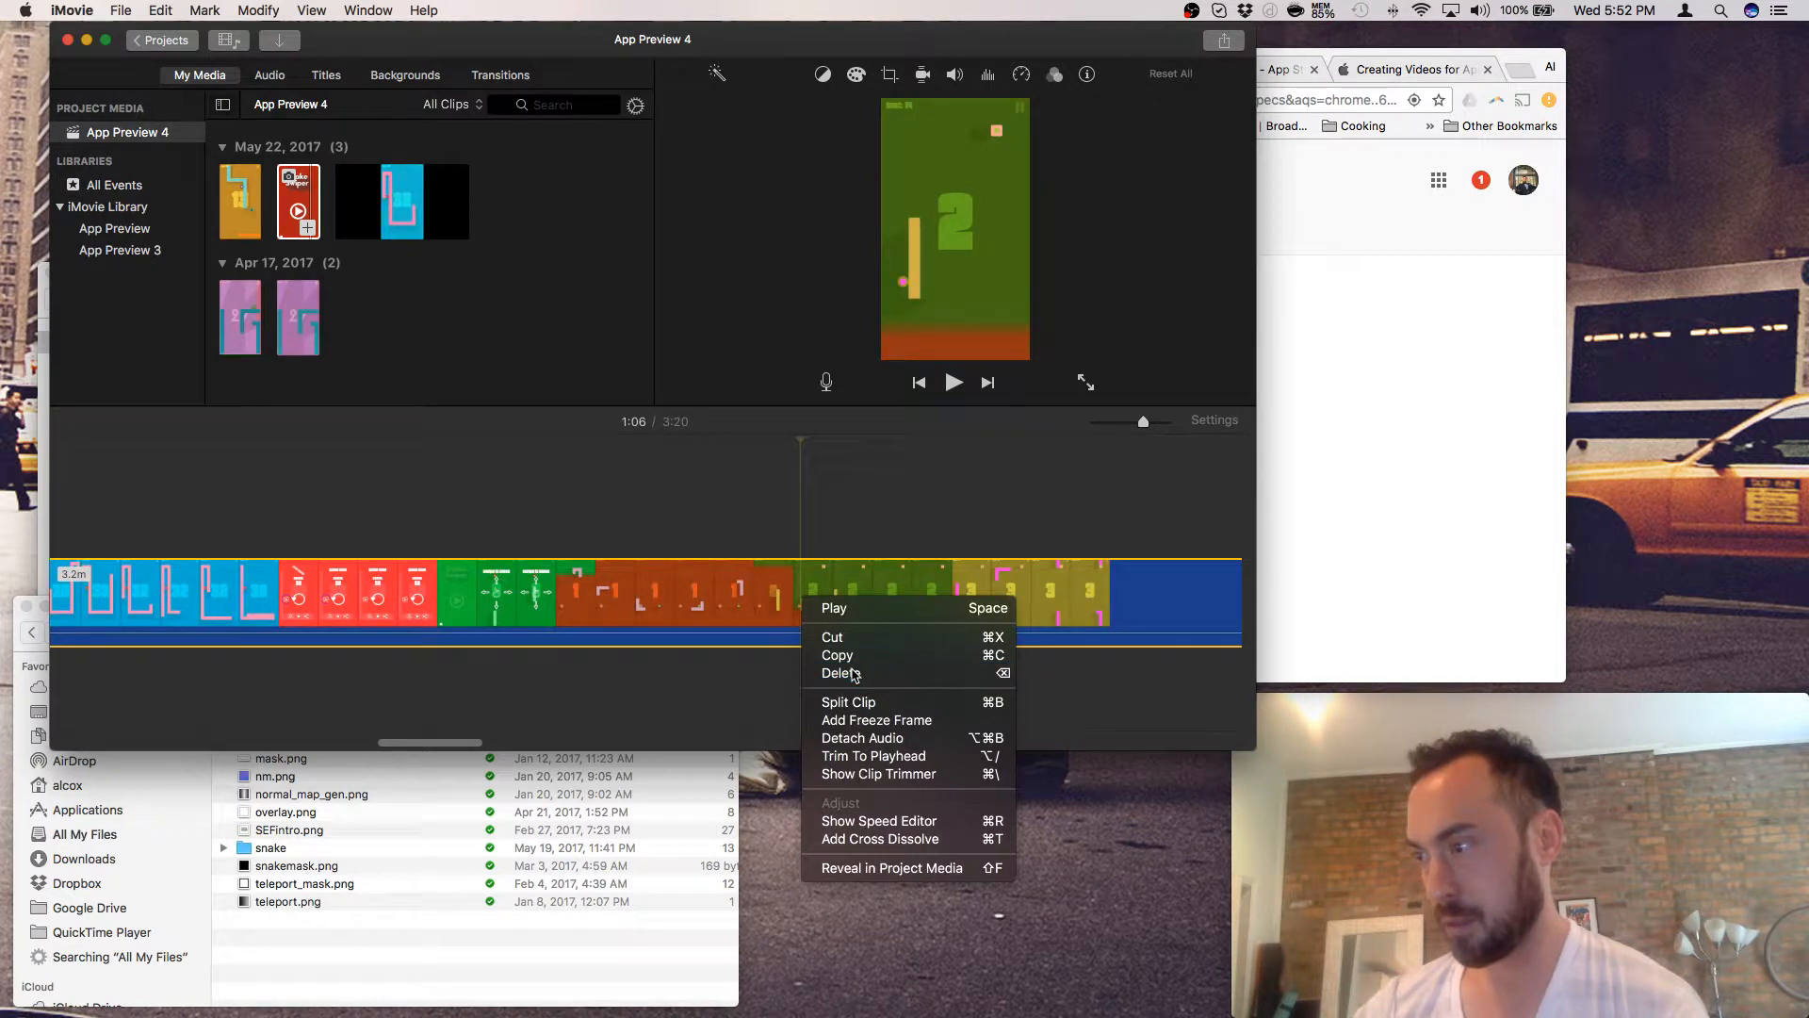
click(841, 673)
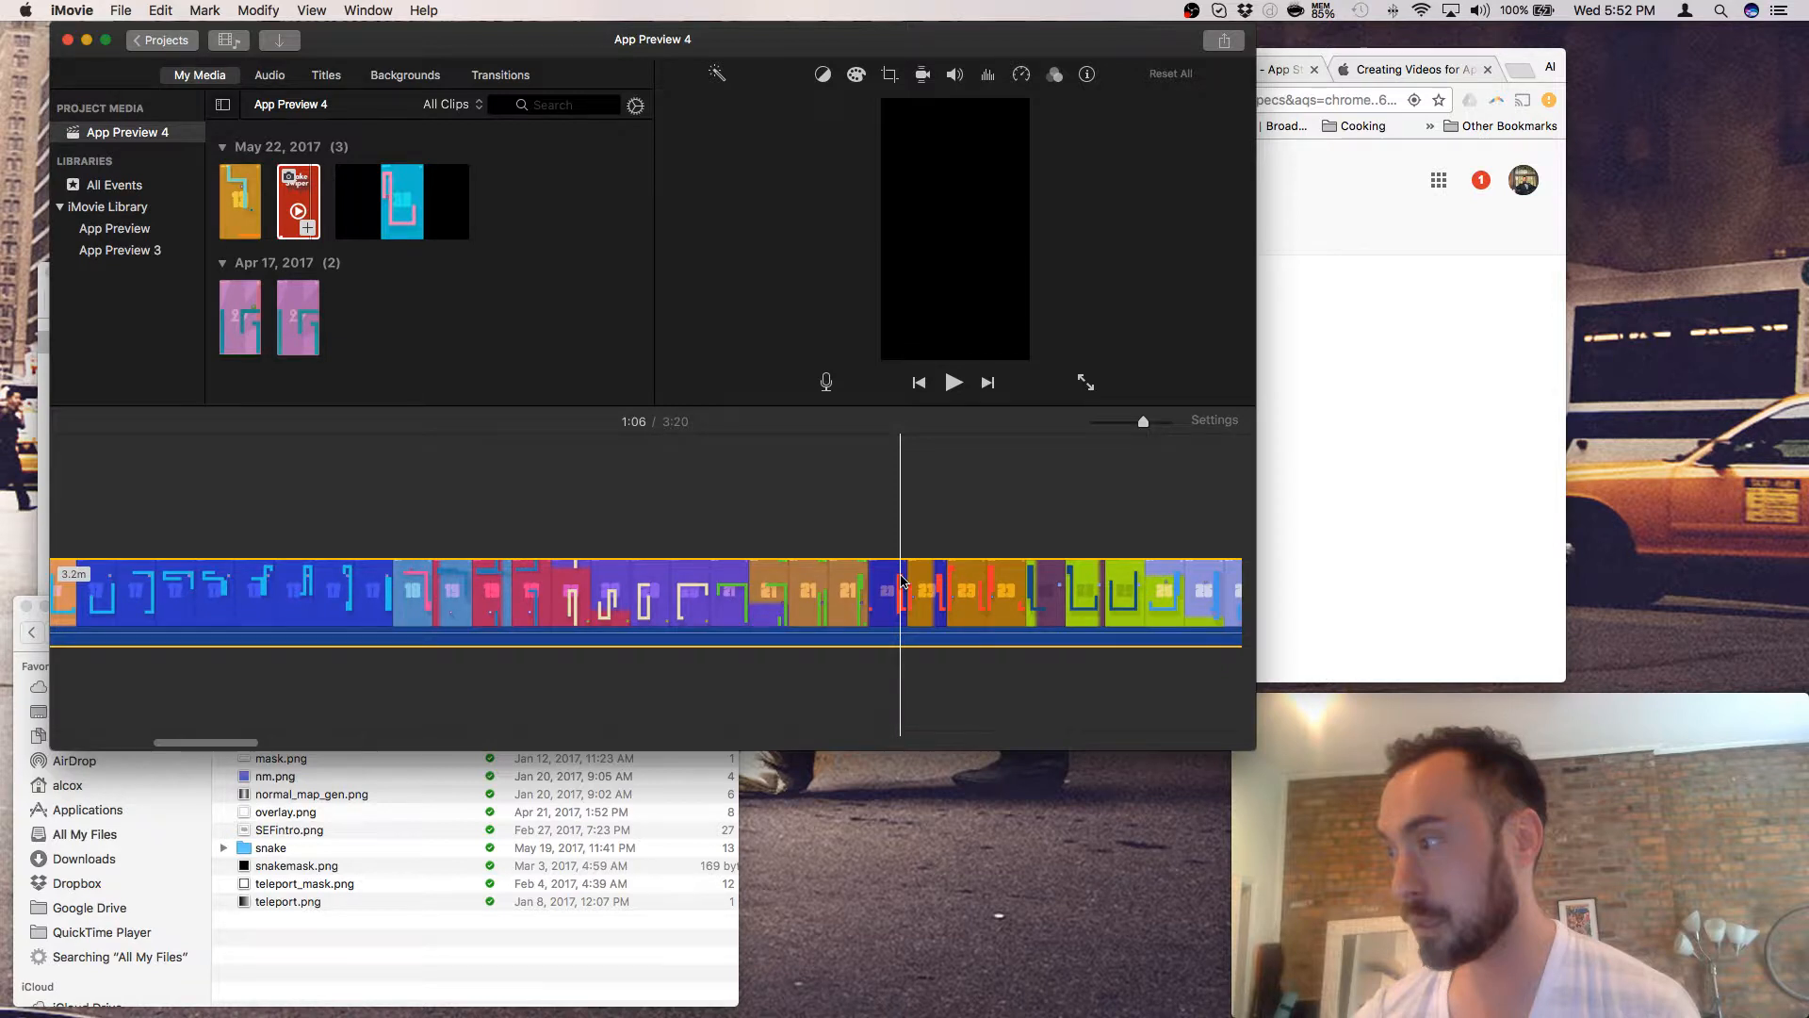
scroll(902, 581, right, 5)
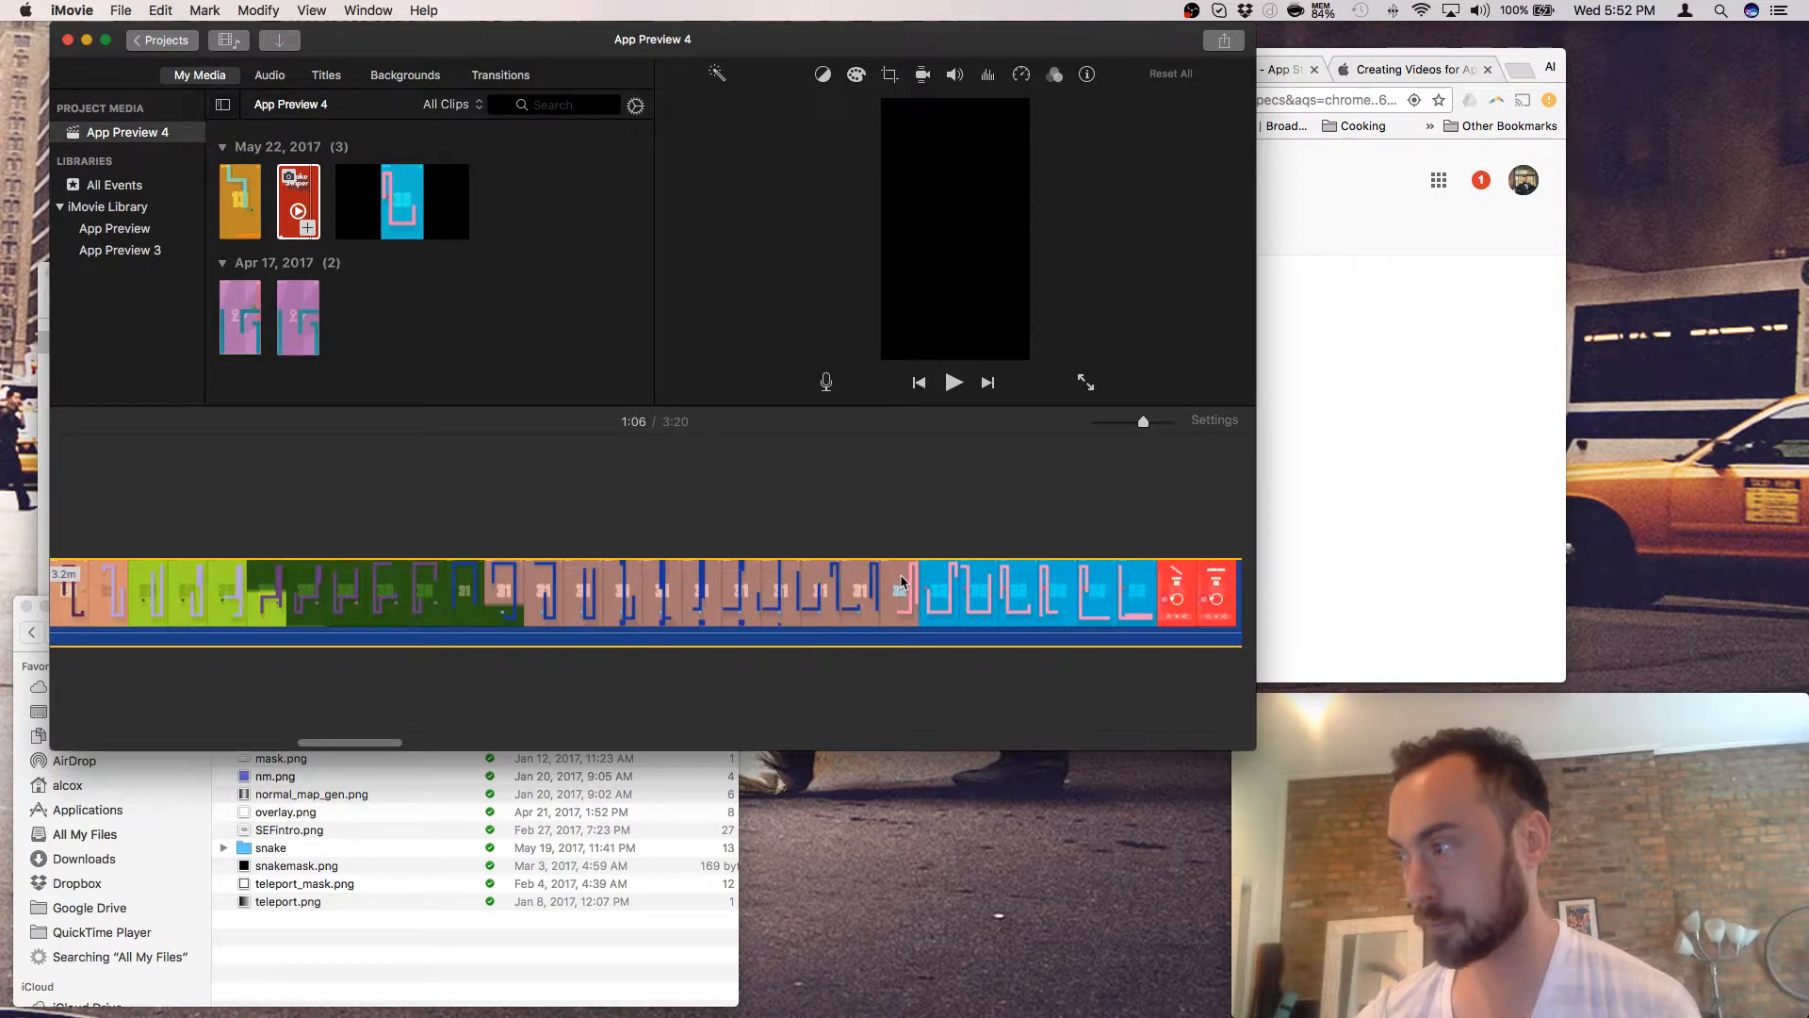
scroll(902, 580, right, 5)
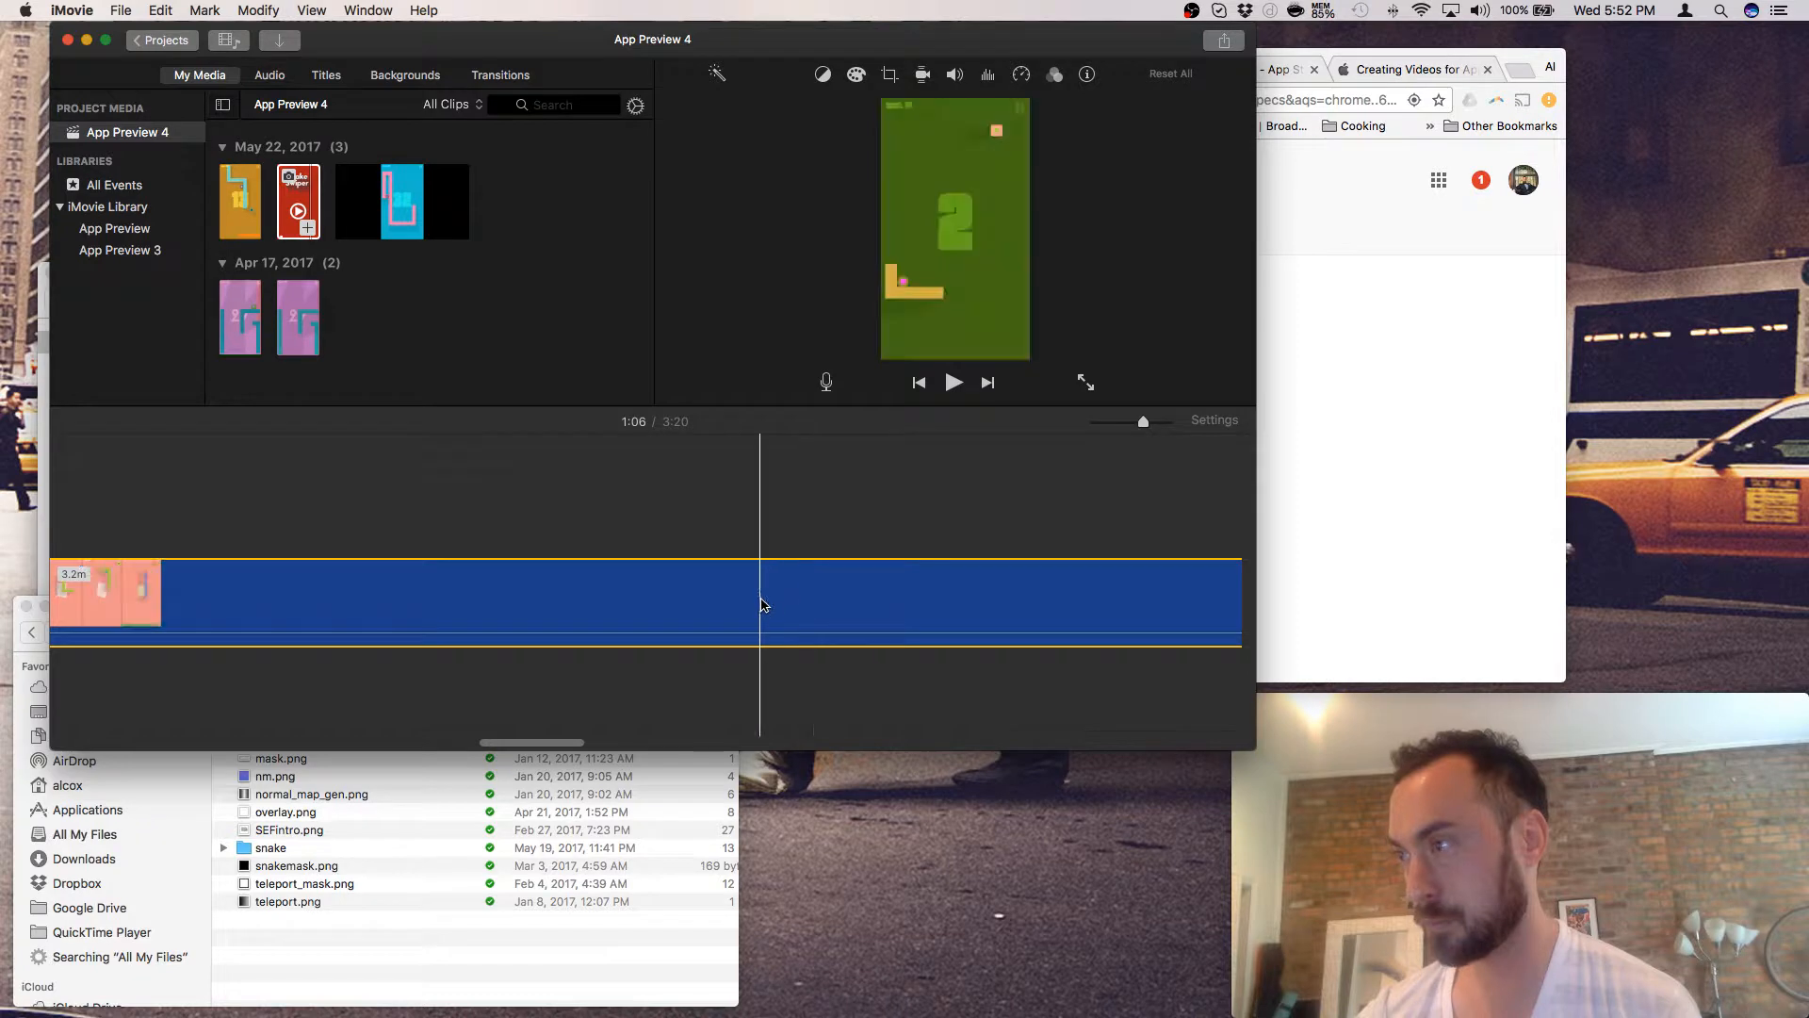
scroll(773, 608, right, 3)
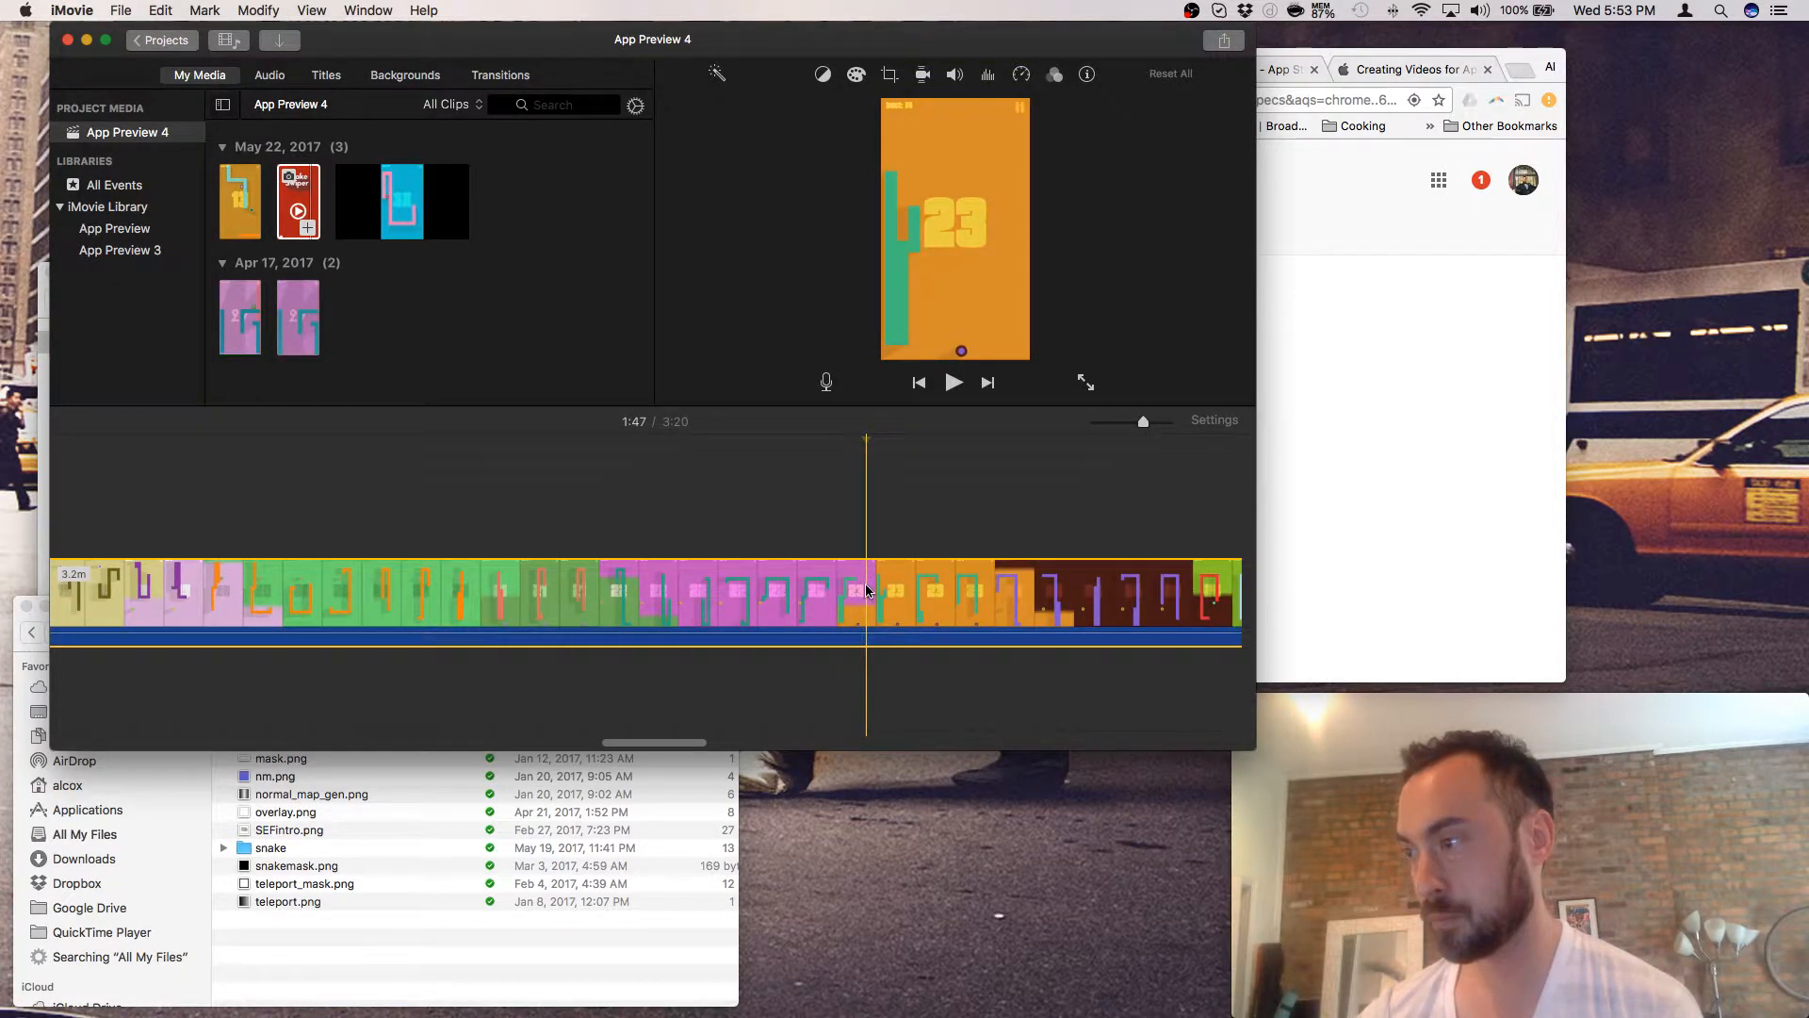
- Split the gameplay at 1:47 and delete the 1.6-minute section before it, leaving a 1:40 movie
right_click(867, 591)
click(909, 687)
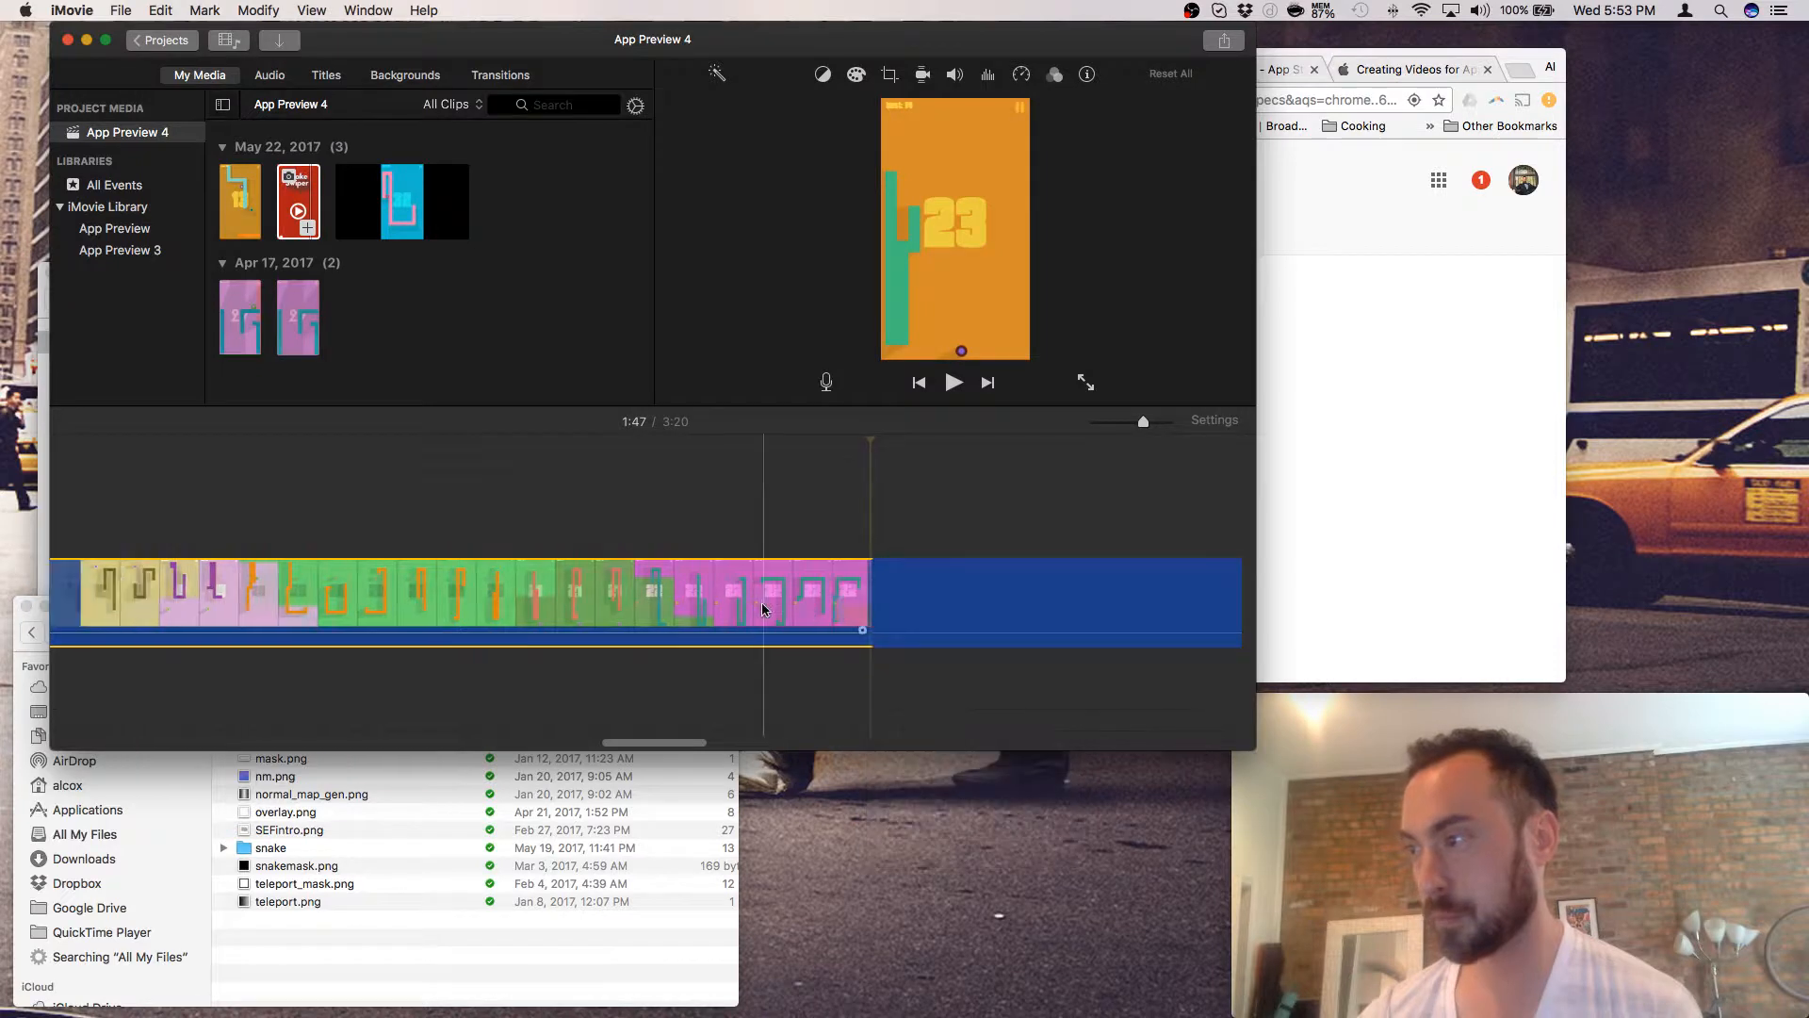
click(763, 603)
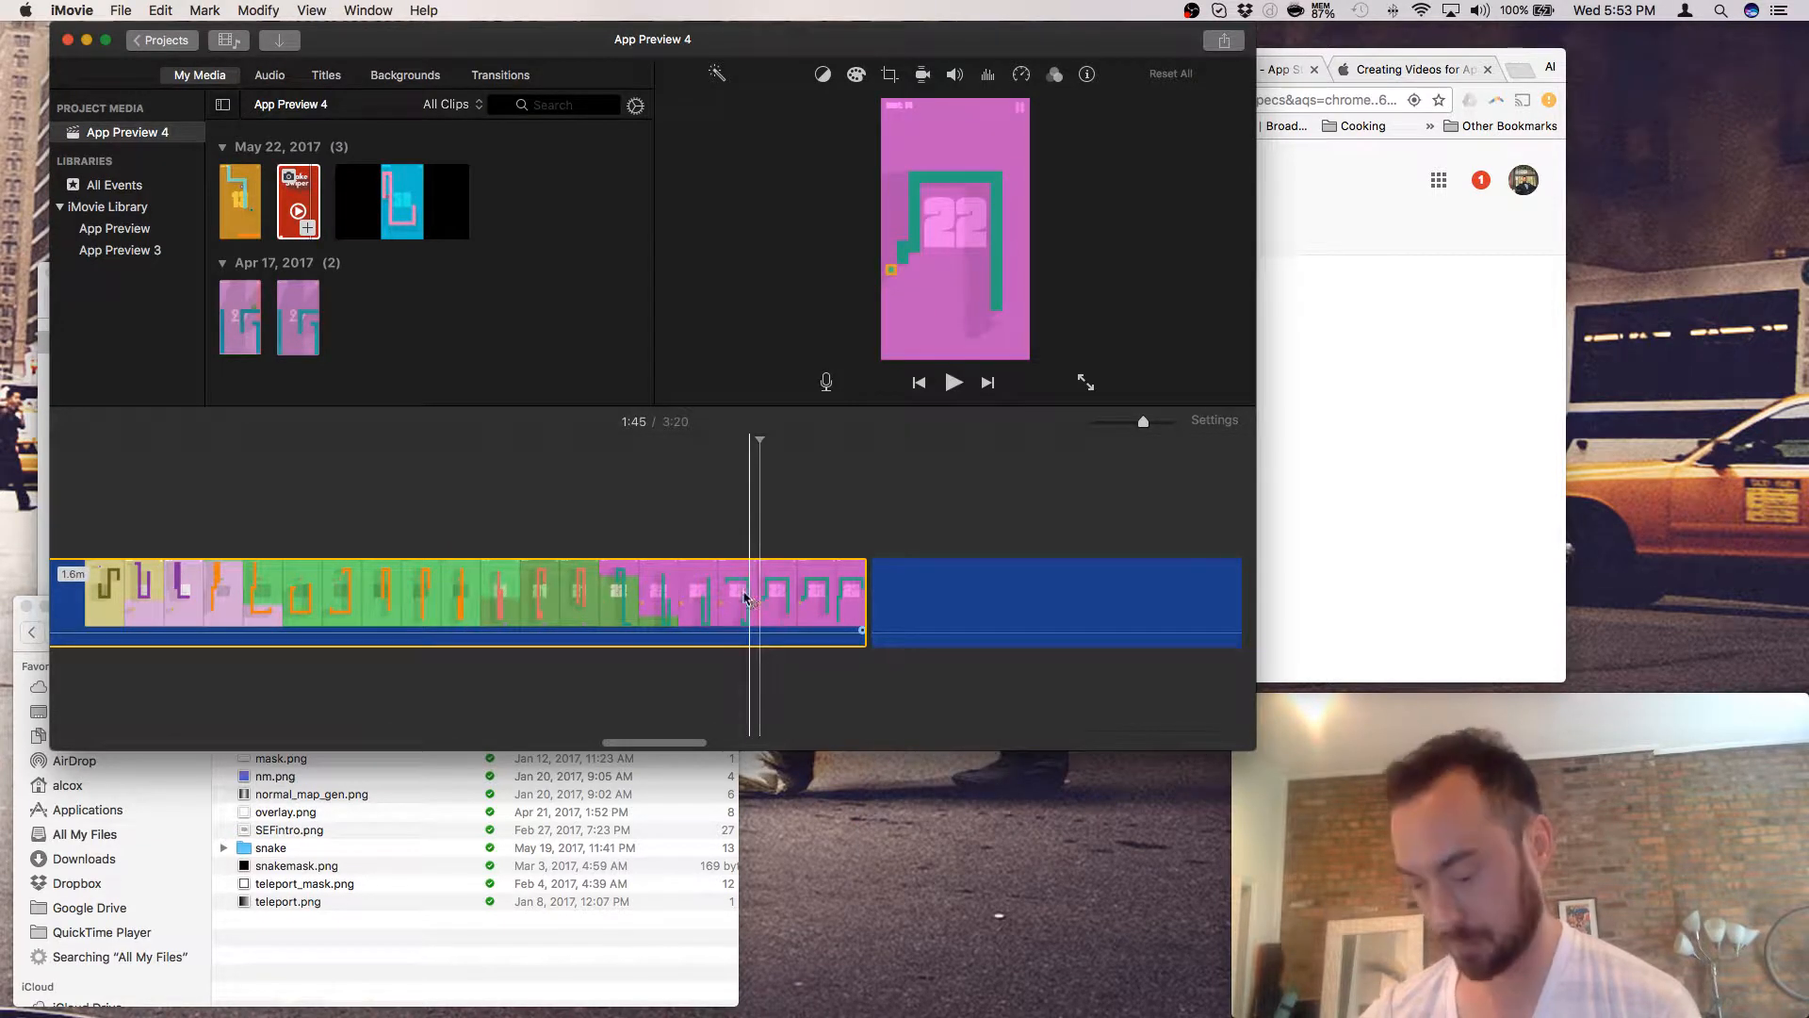
right_click(744, 597)
click(790, 671)
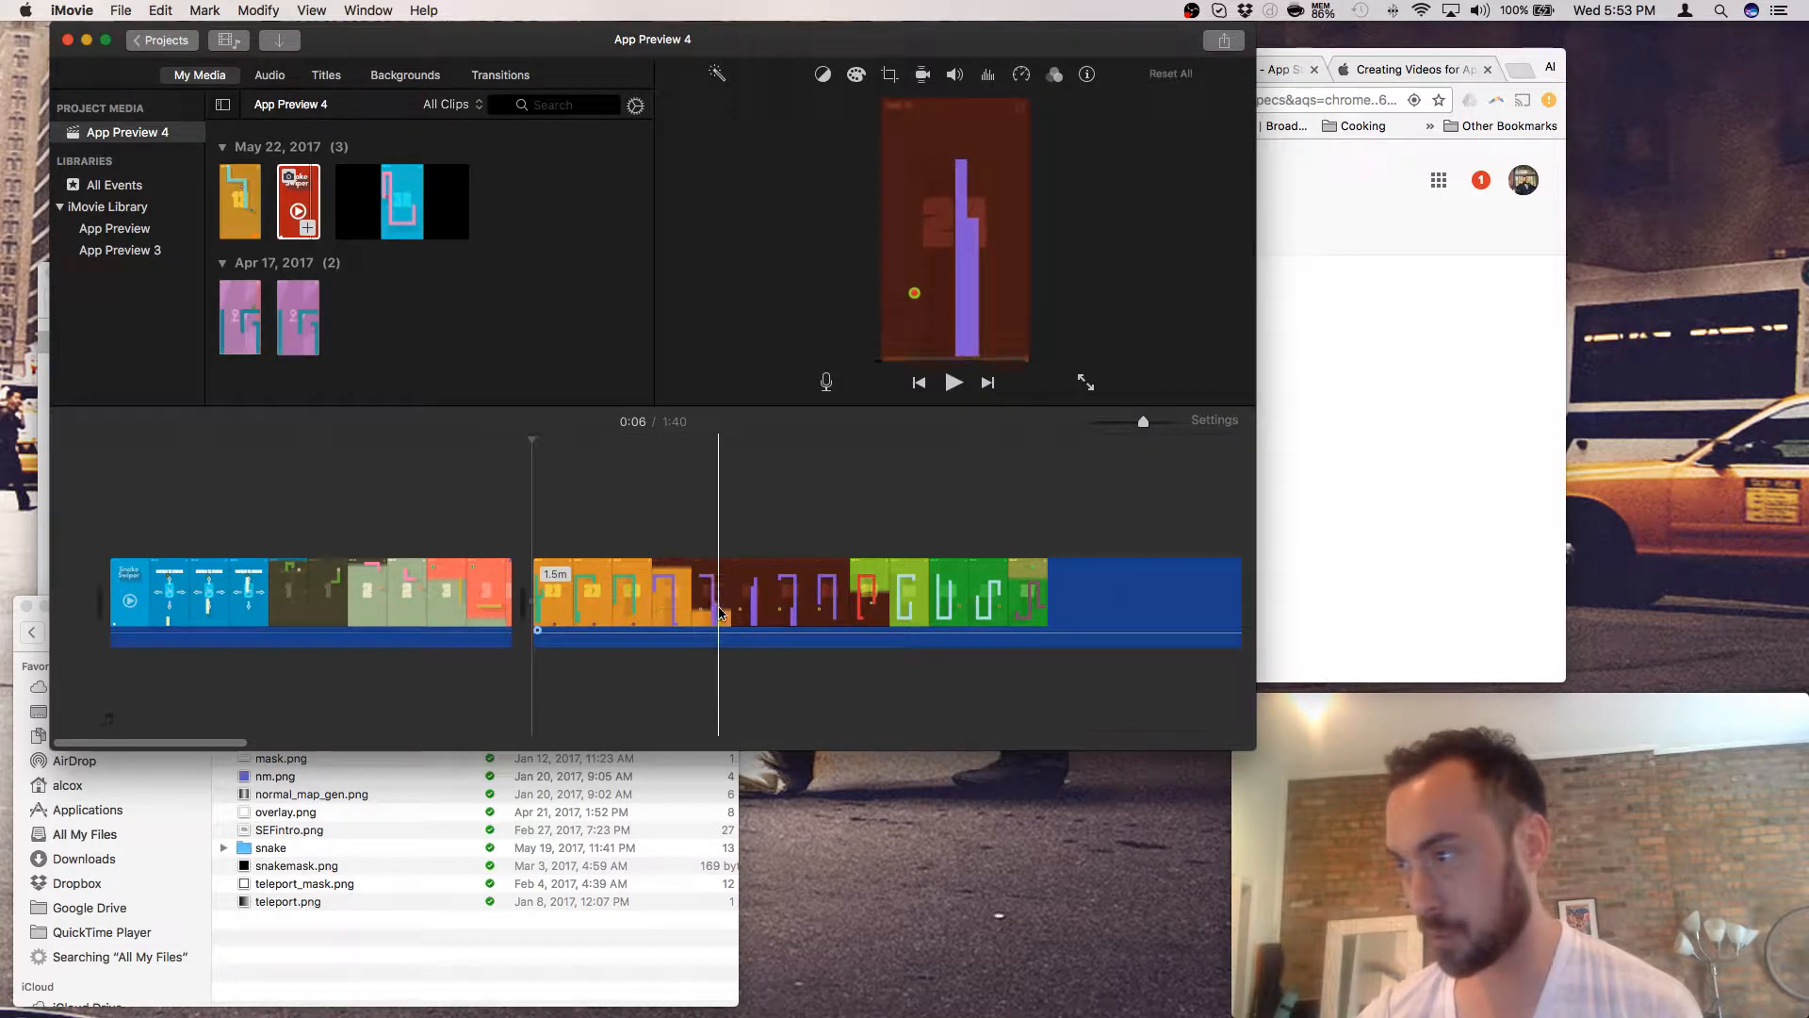
scroll(718, 613, right, 5)
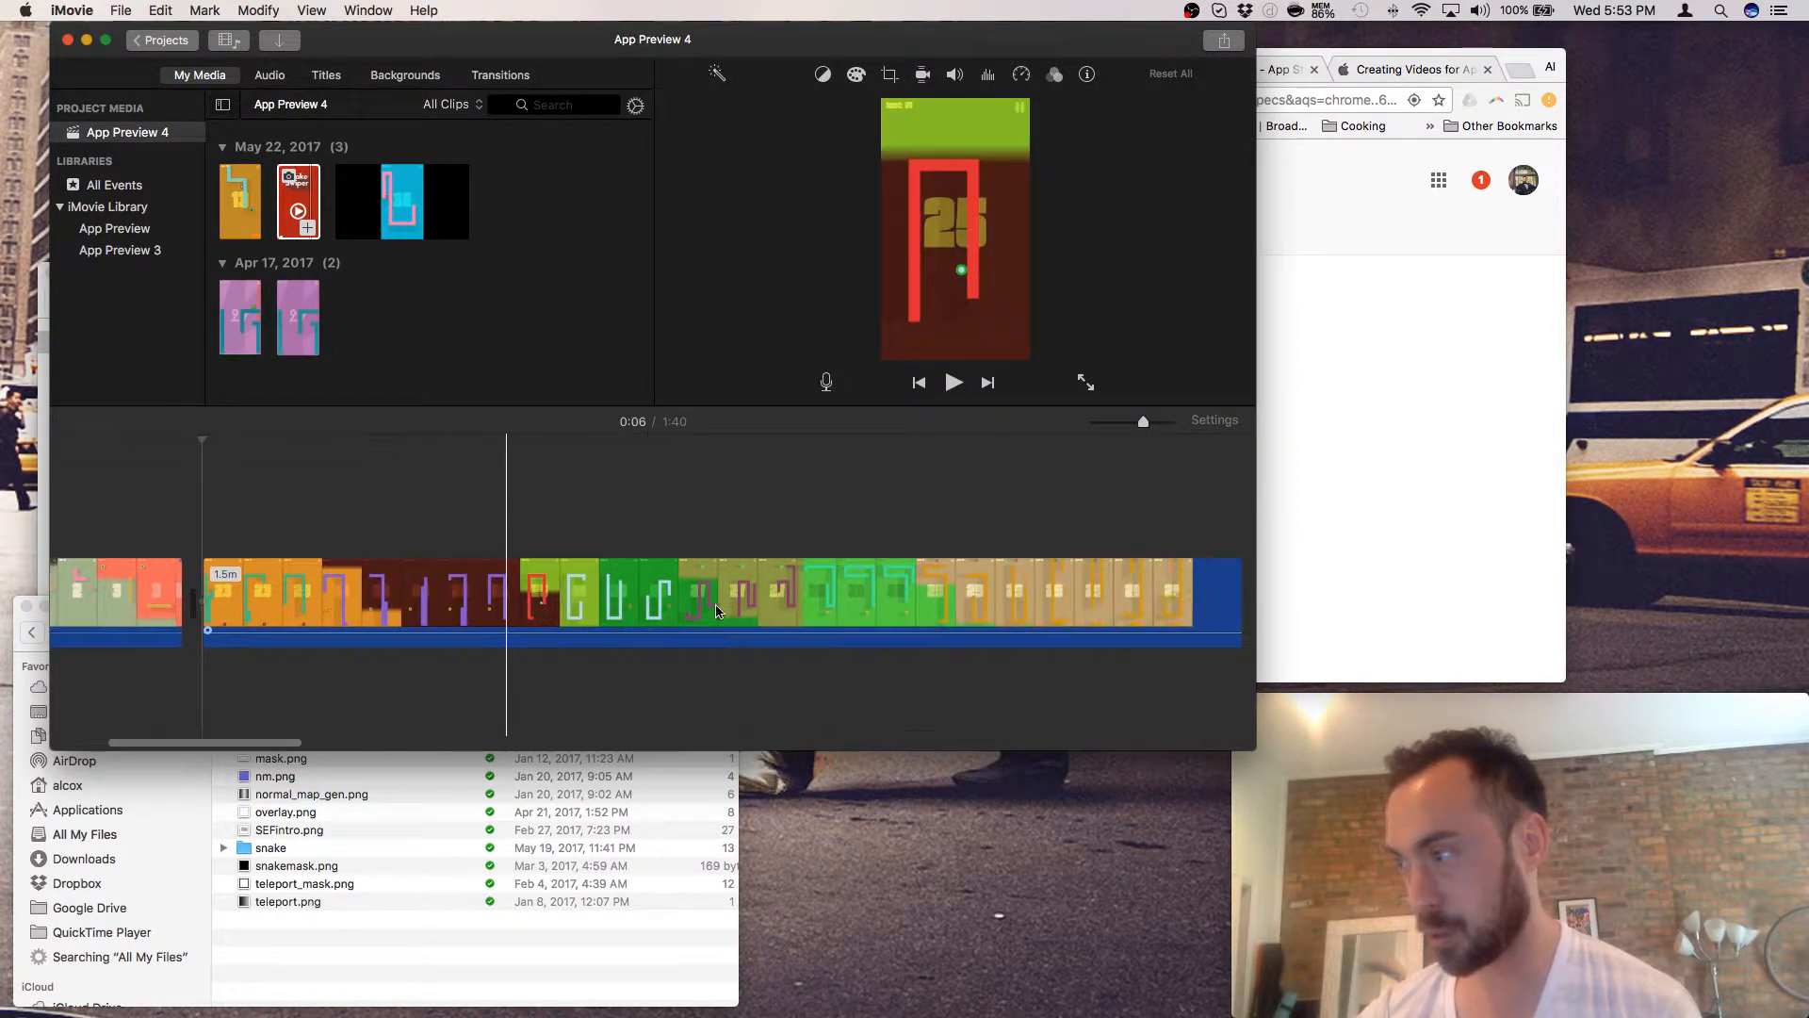
scroll(735, 603, right, 6)
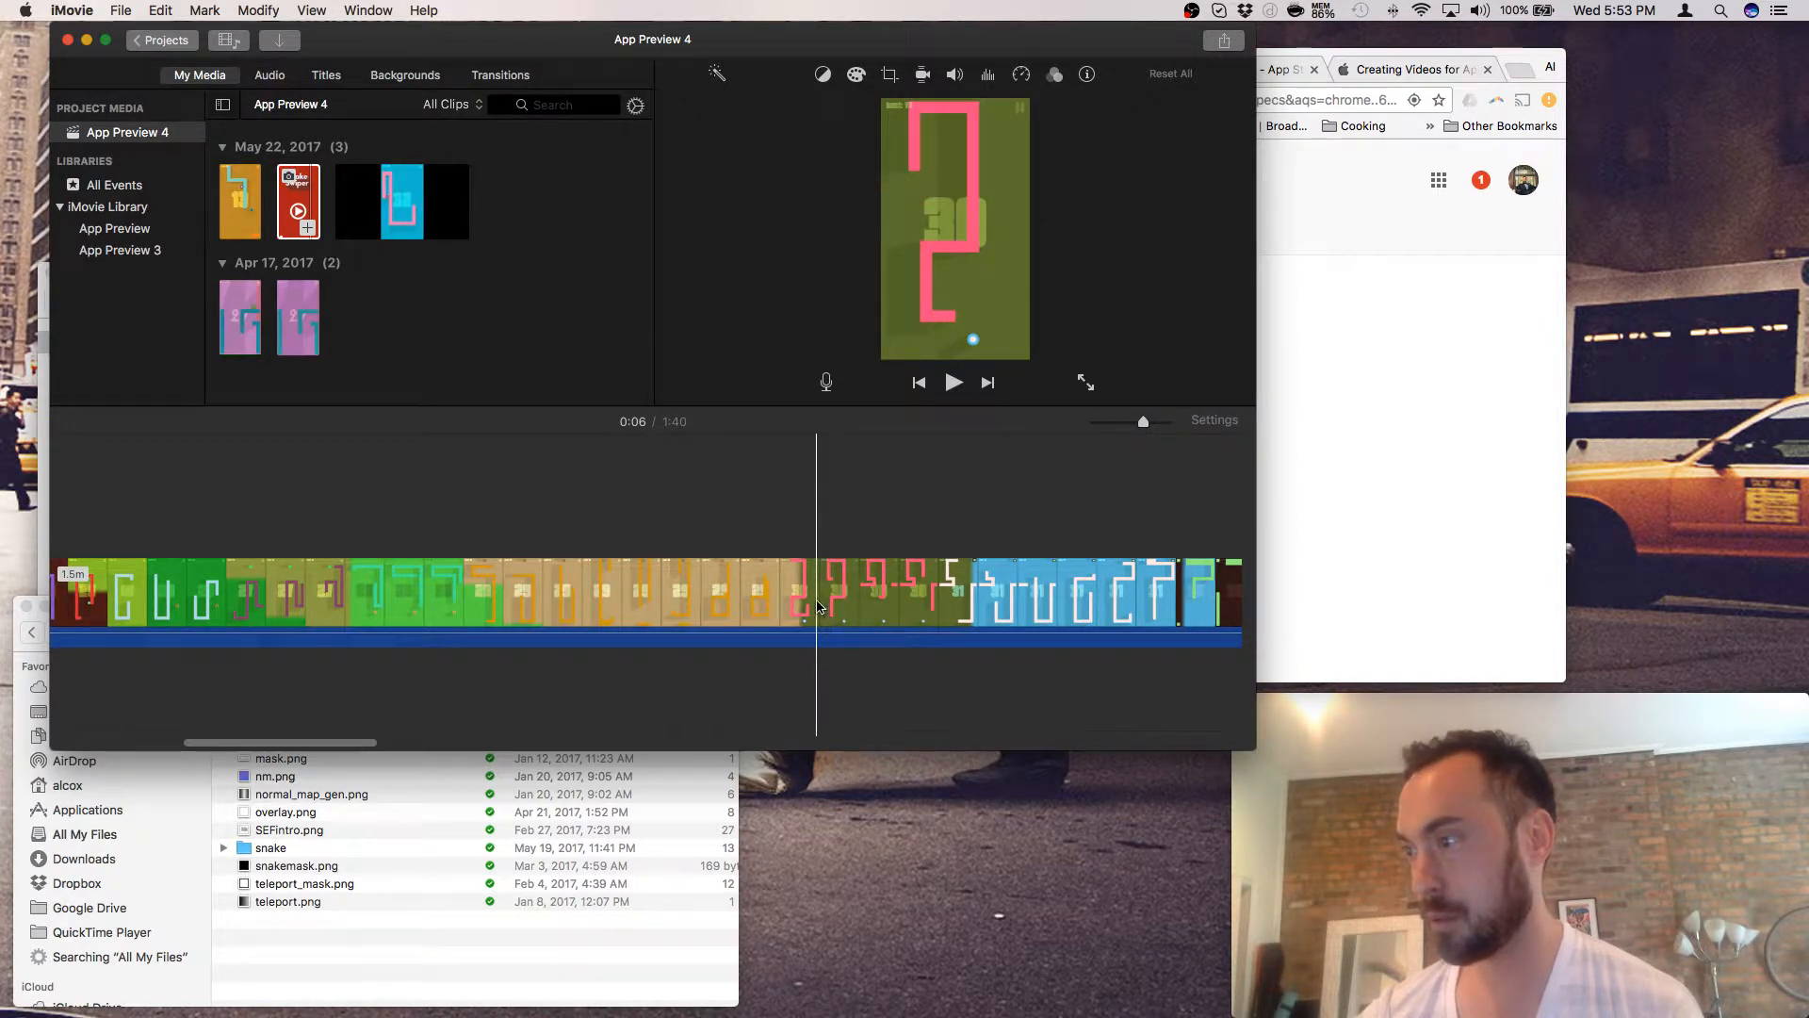
click(818, 606)
right_click(818, 603)
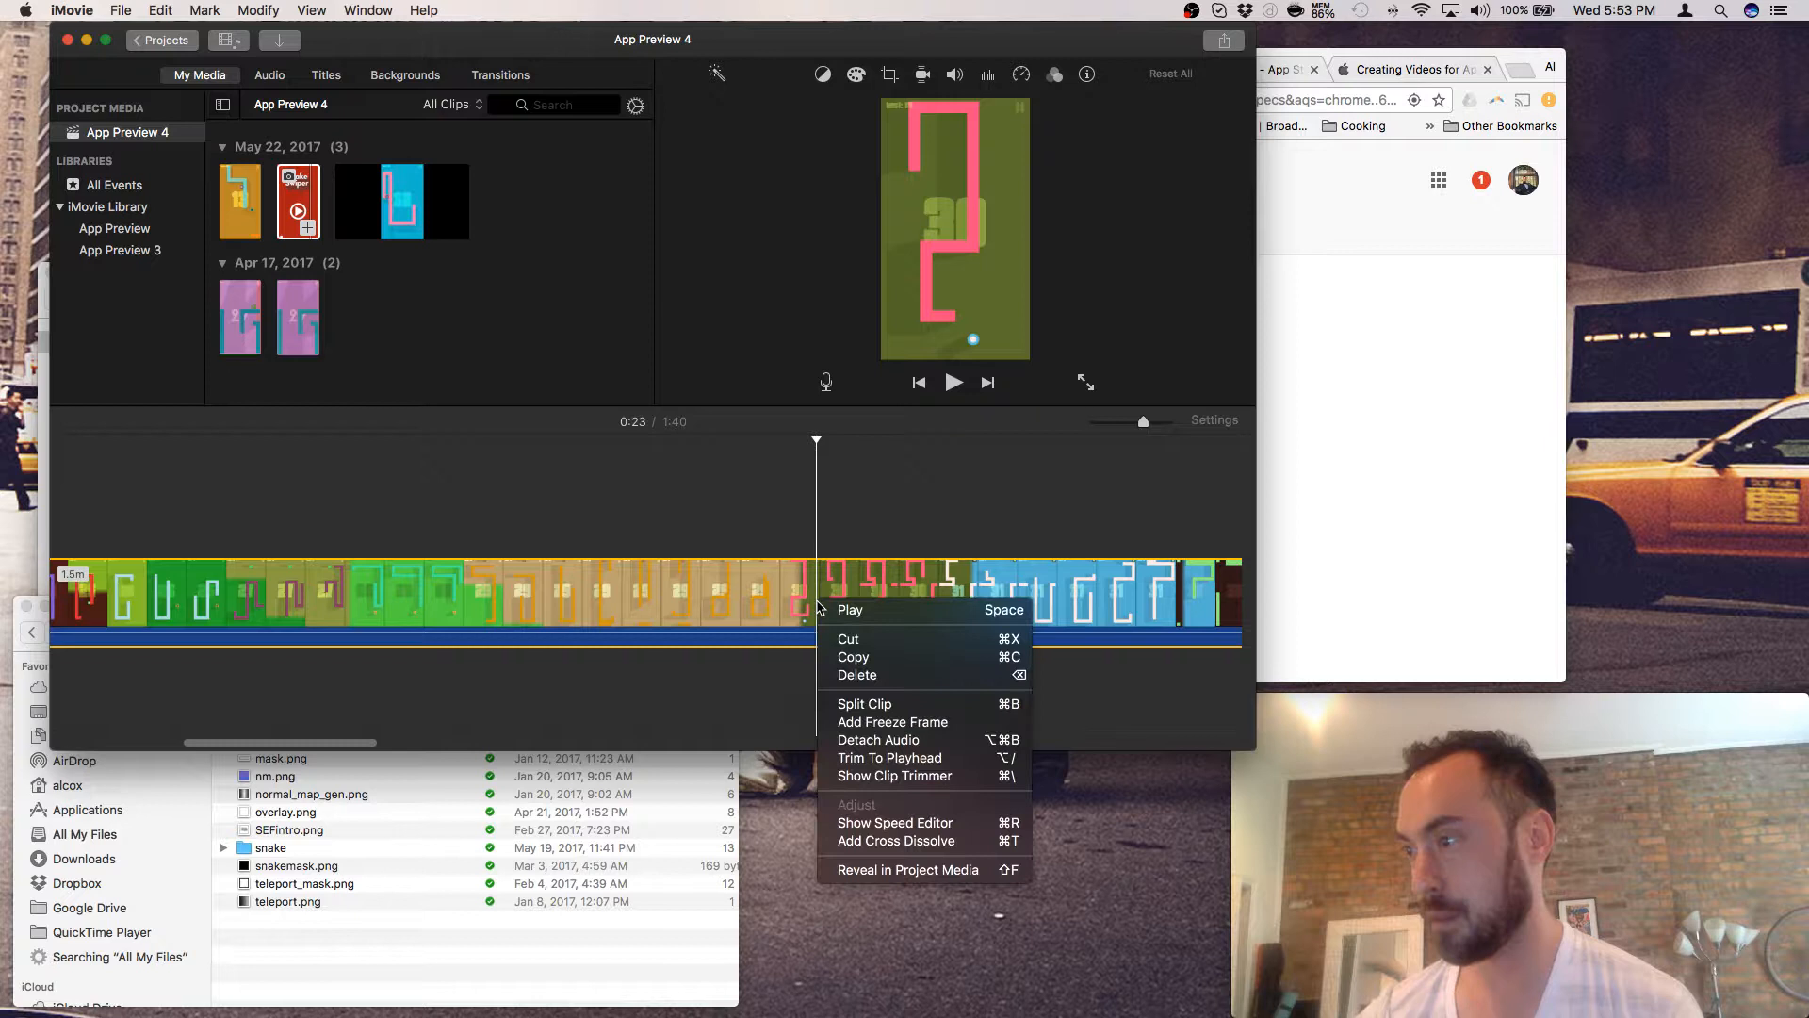
click(853, 704)
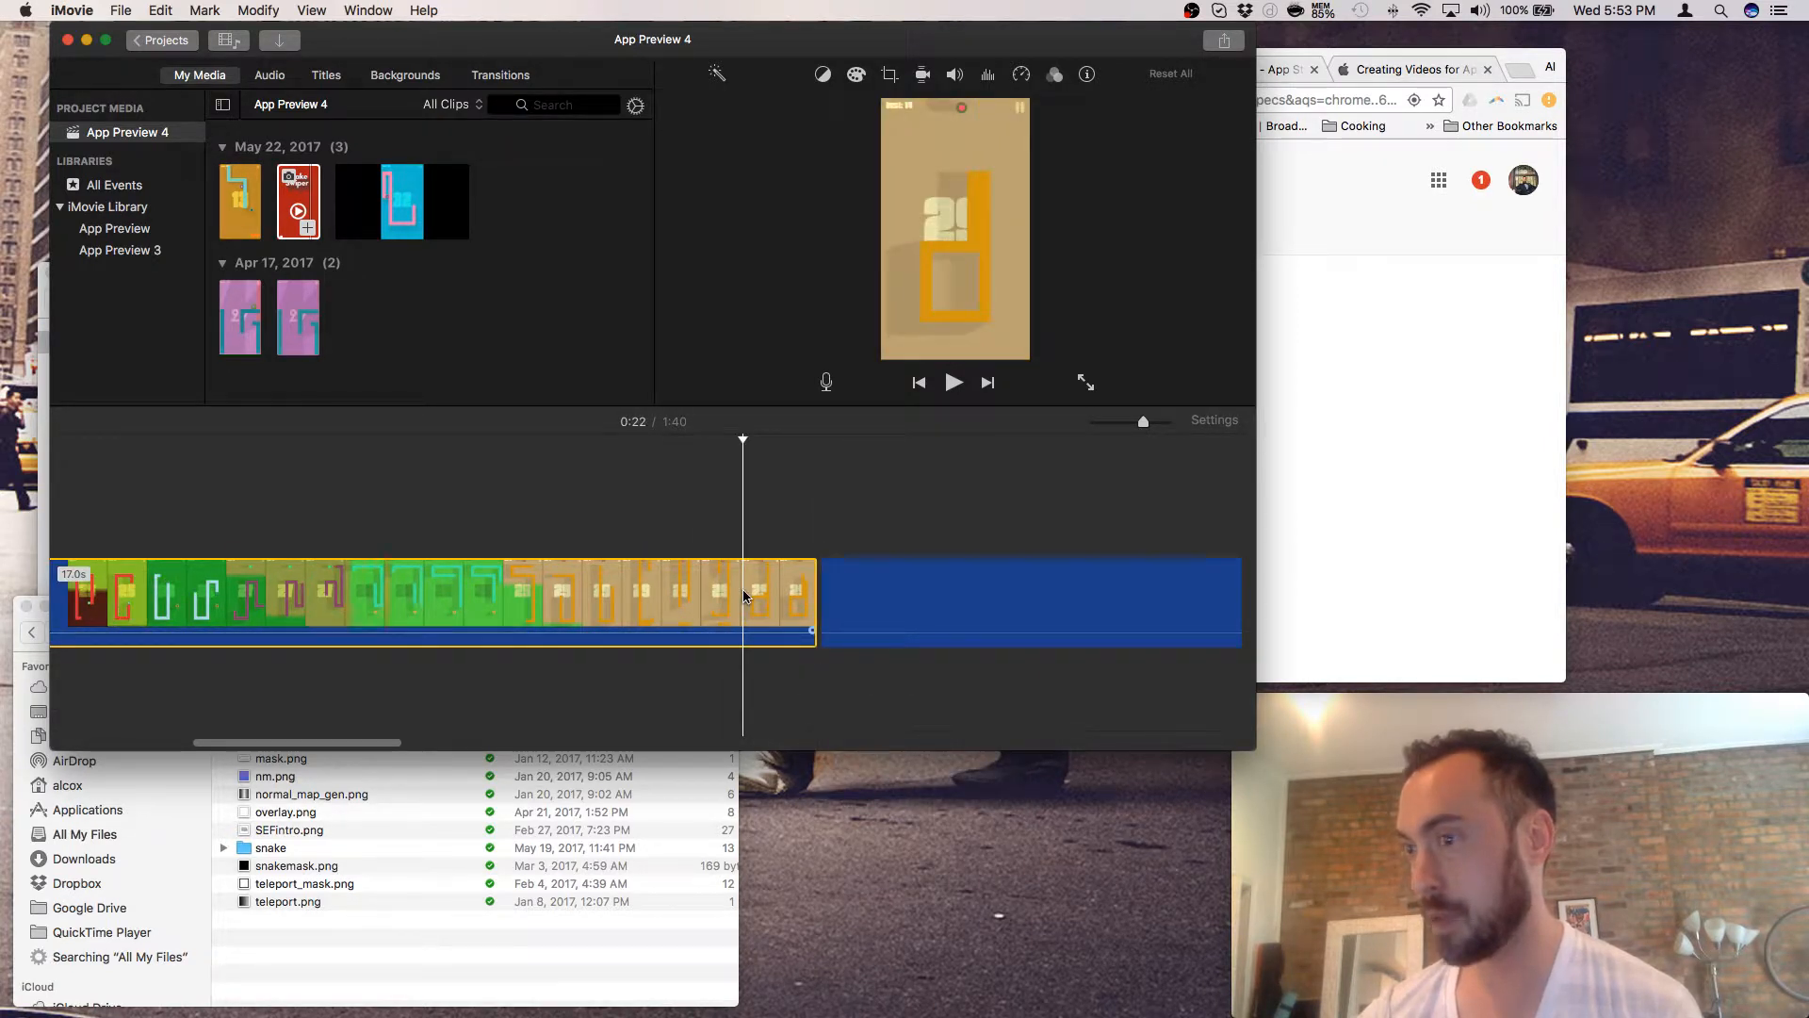
right_click(743, 596)
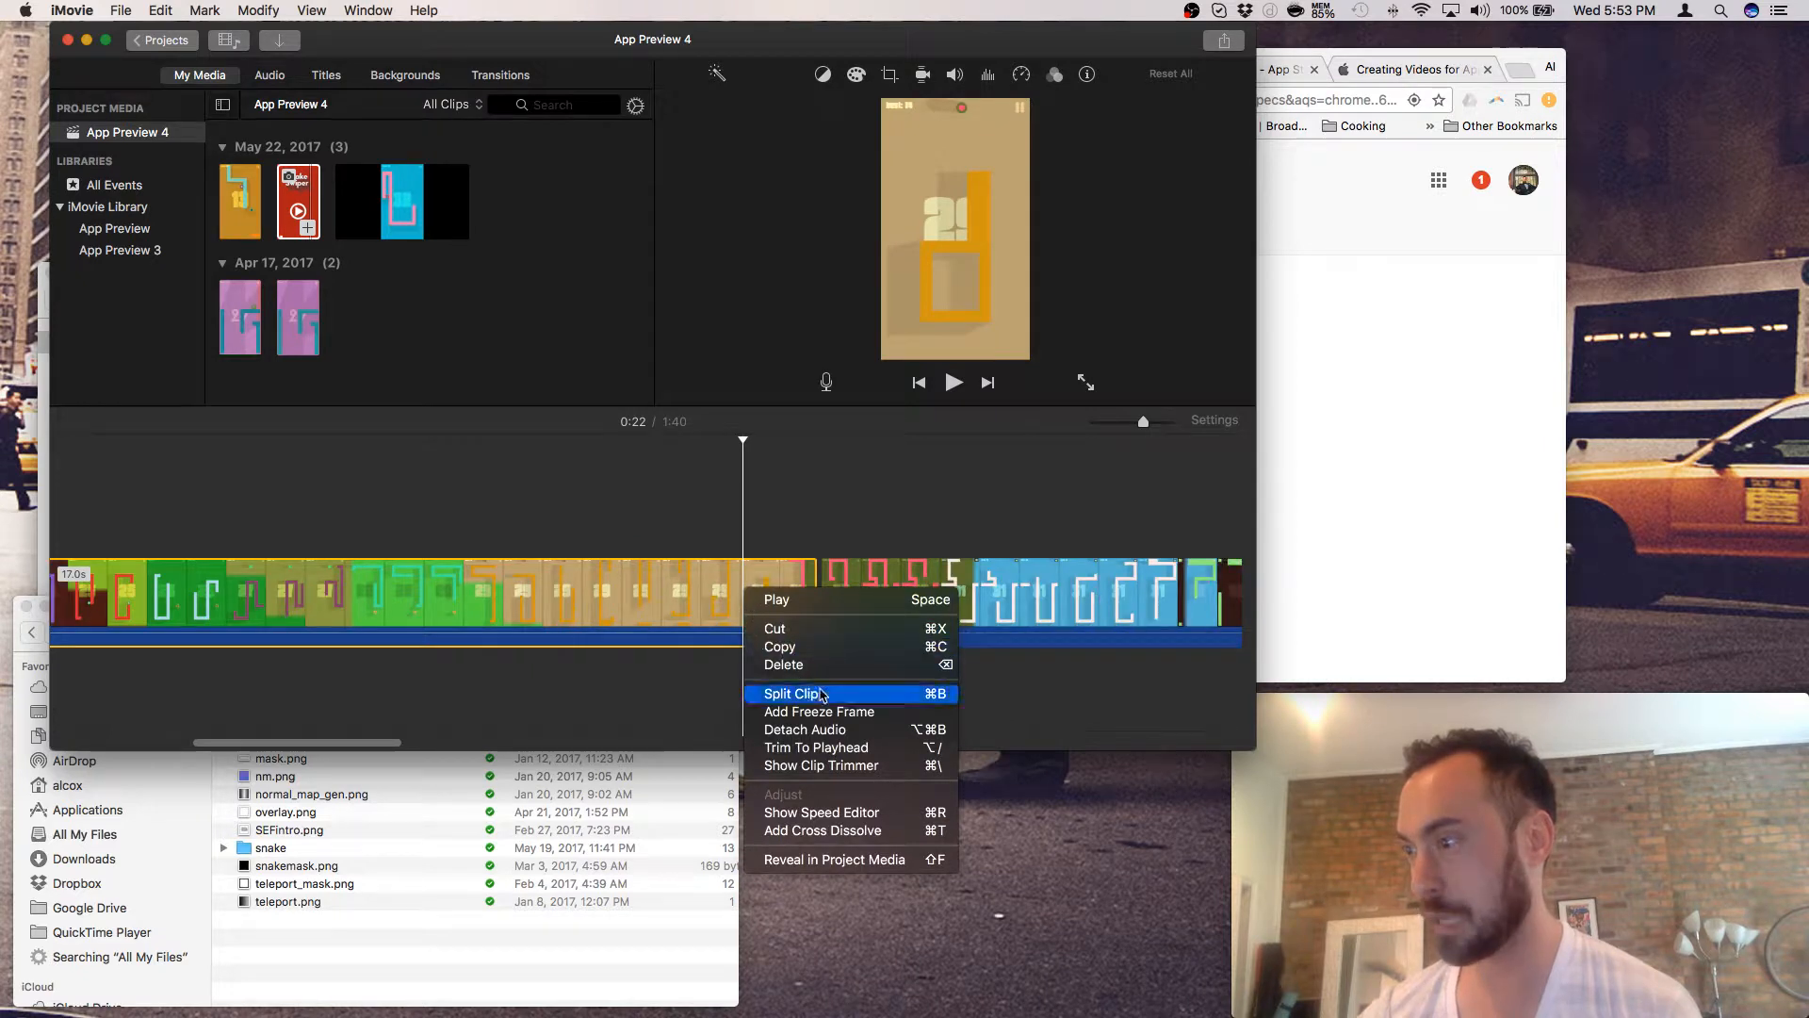
click(788, 664)
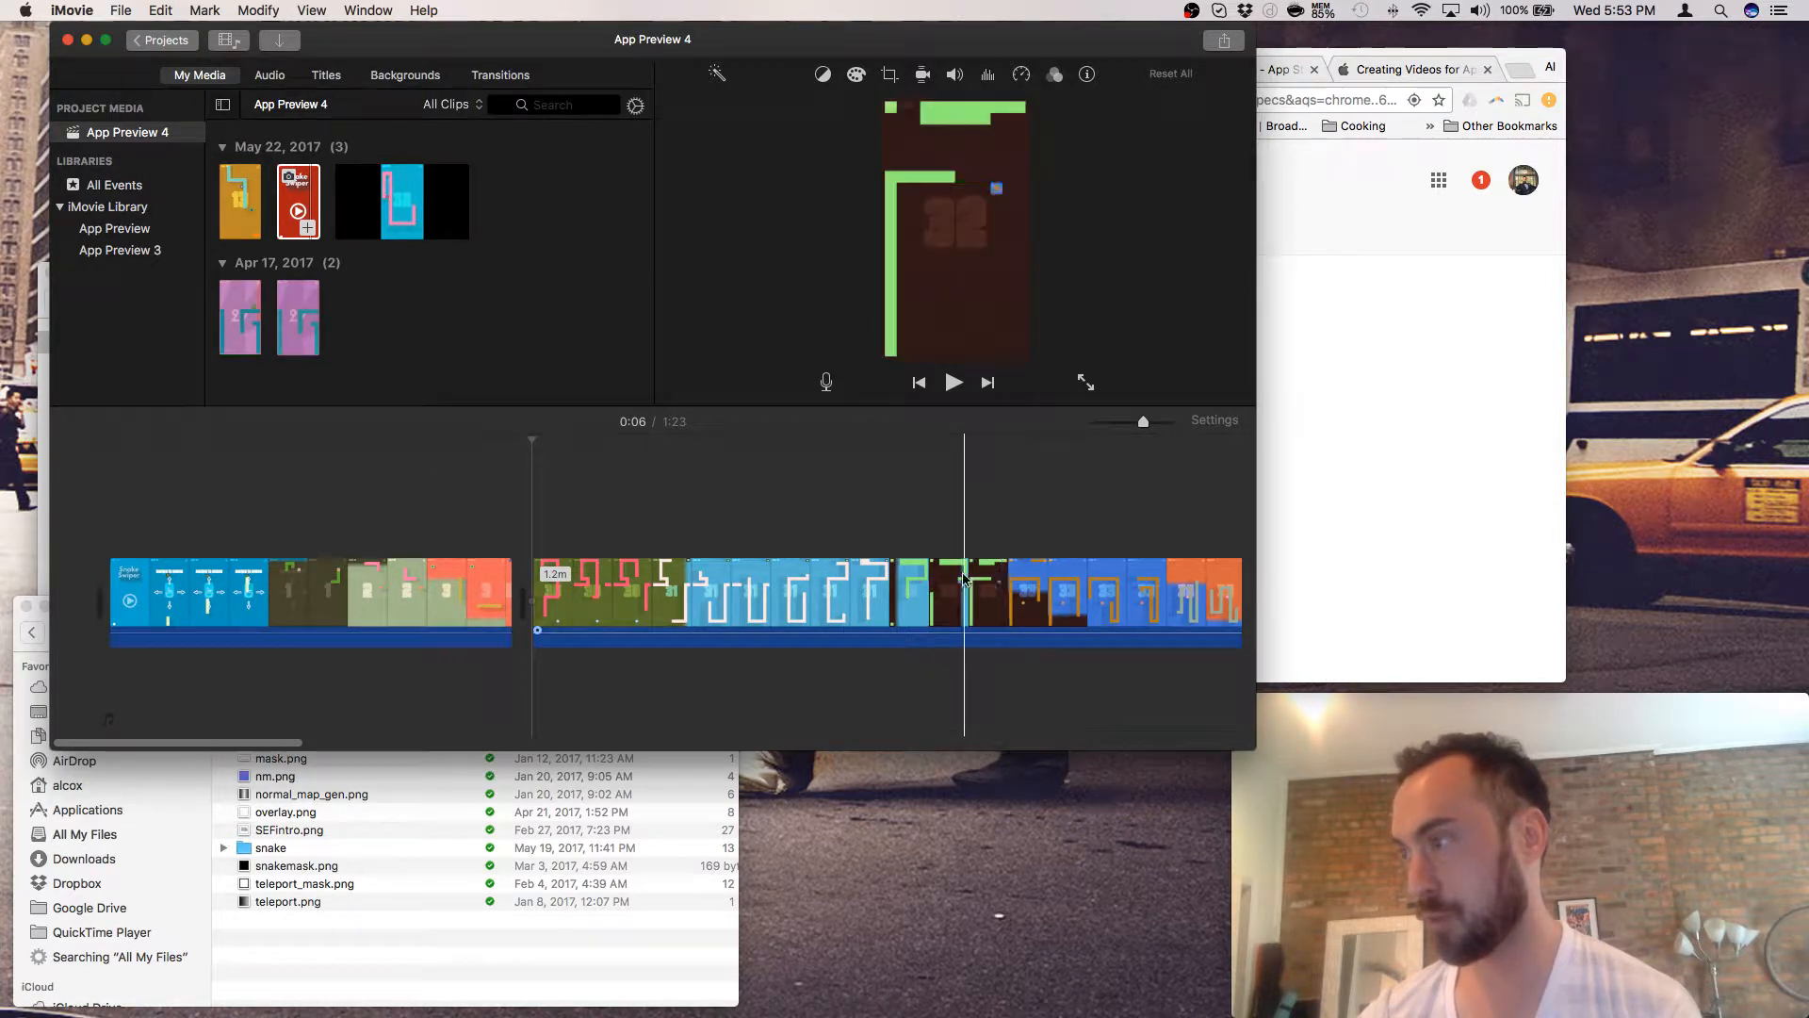
scroll(938, 580, right, 5)
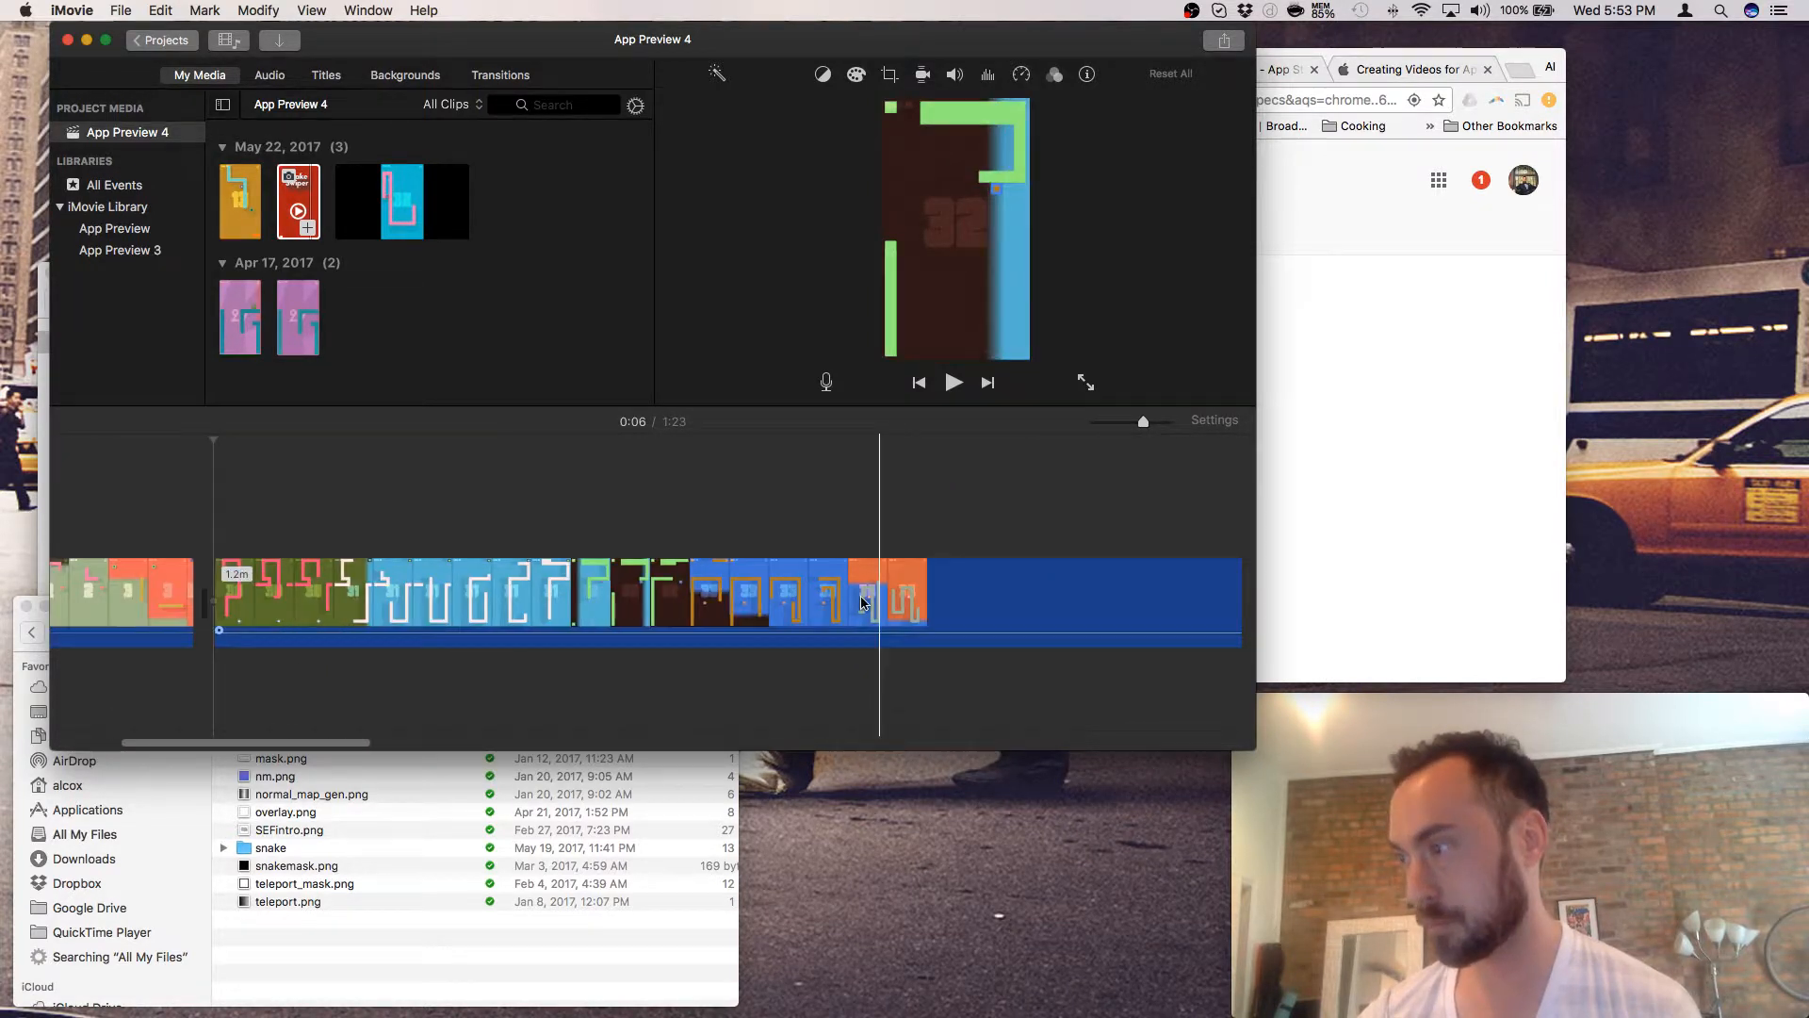
click(547, 606)
right_click(548, 606)
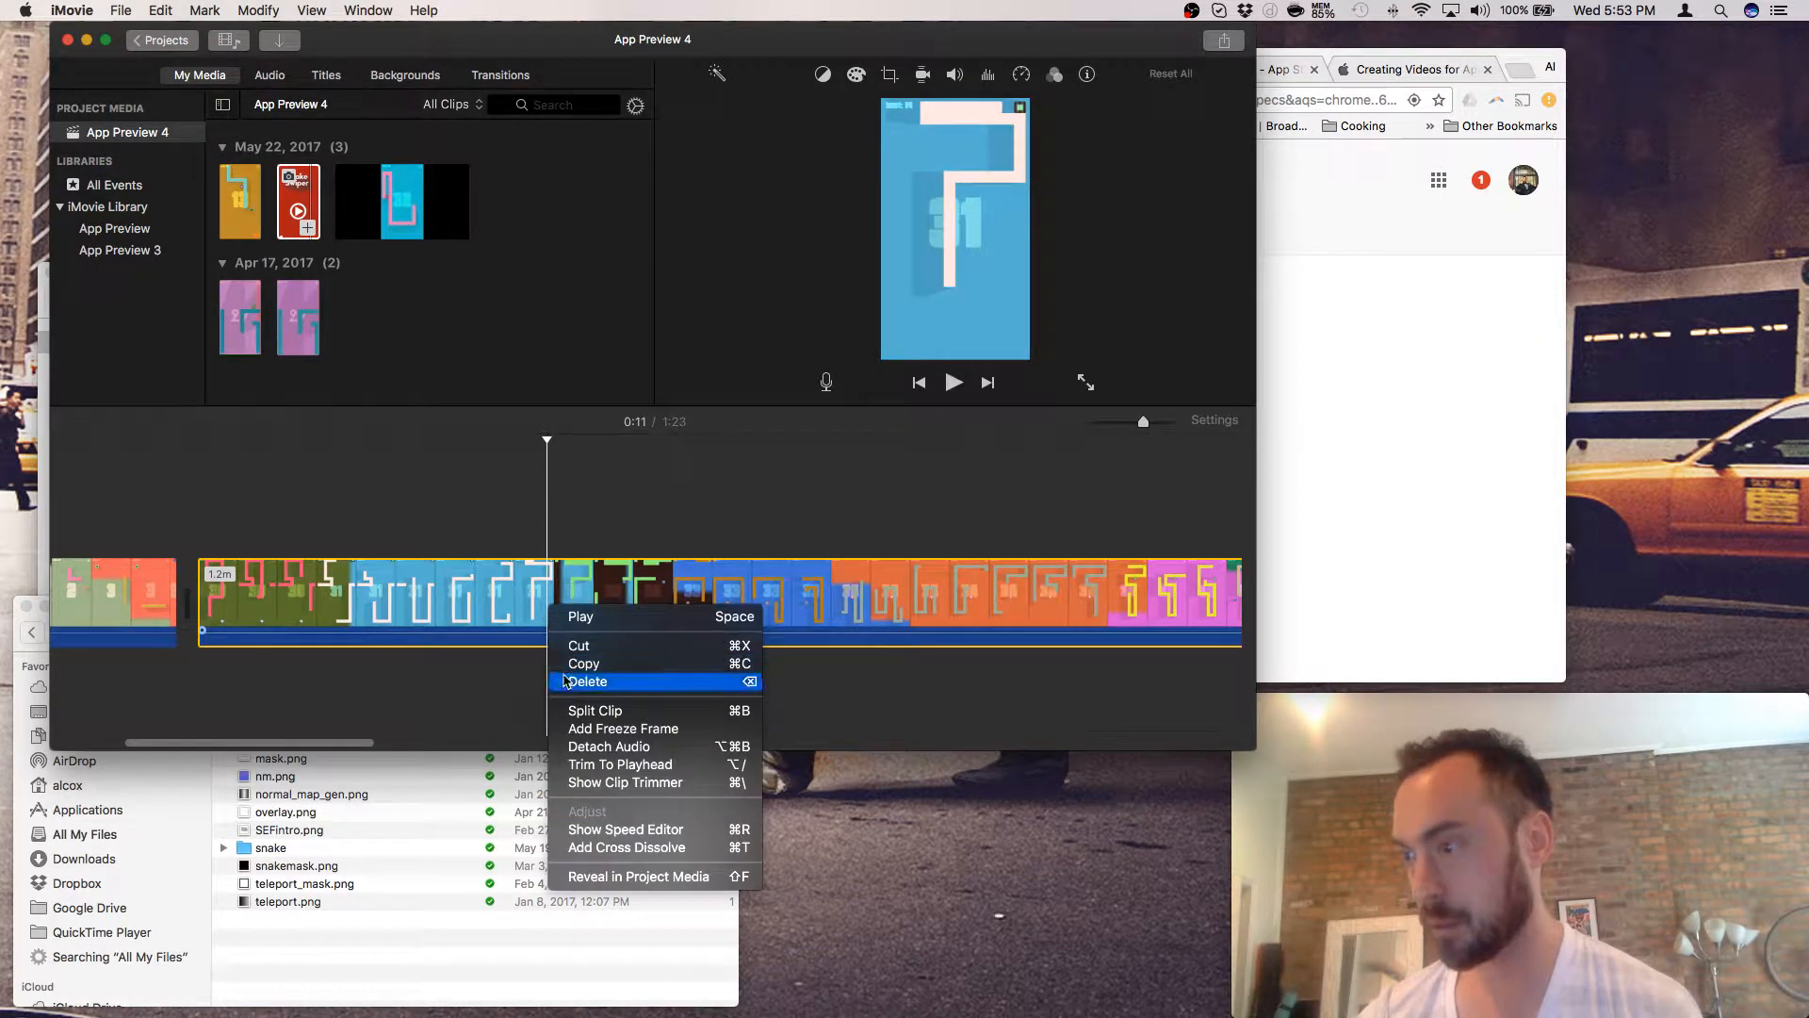
click(575, 711)
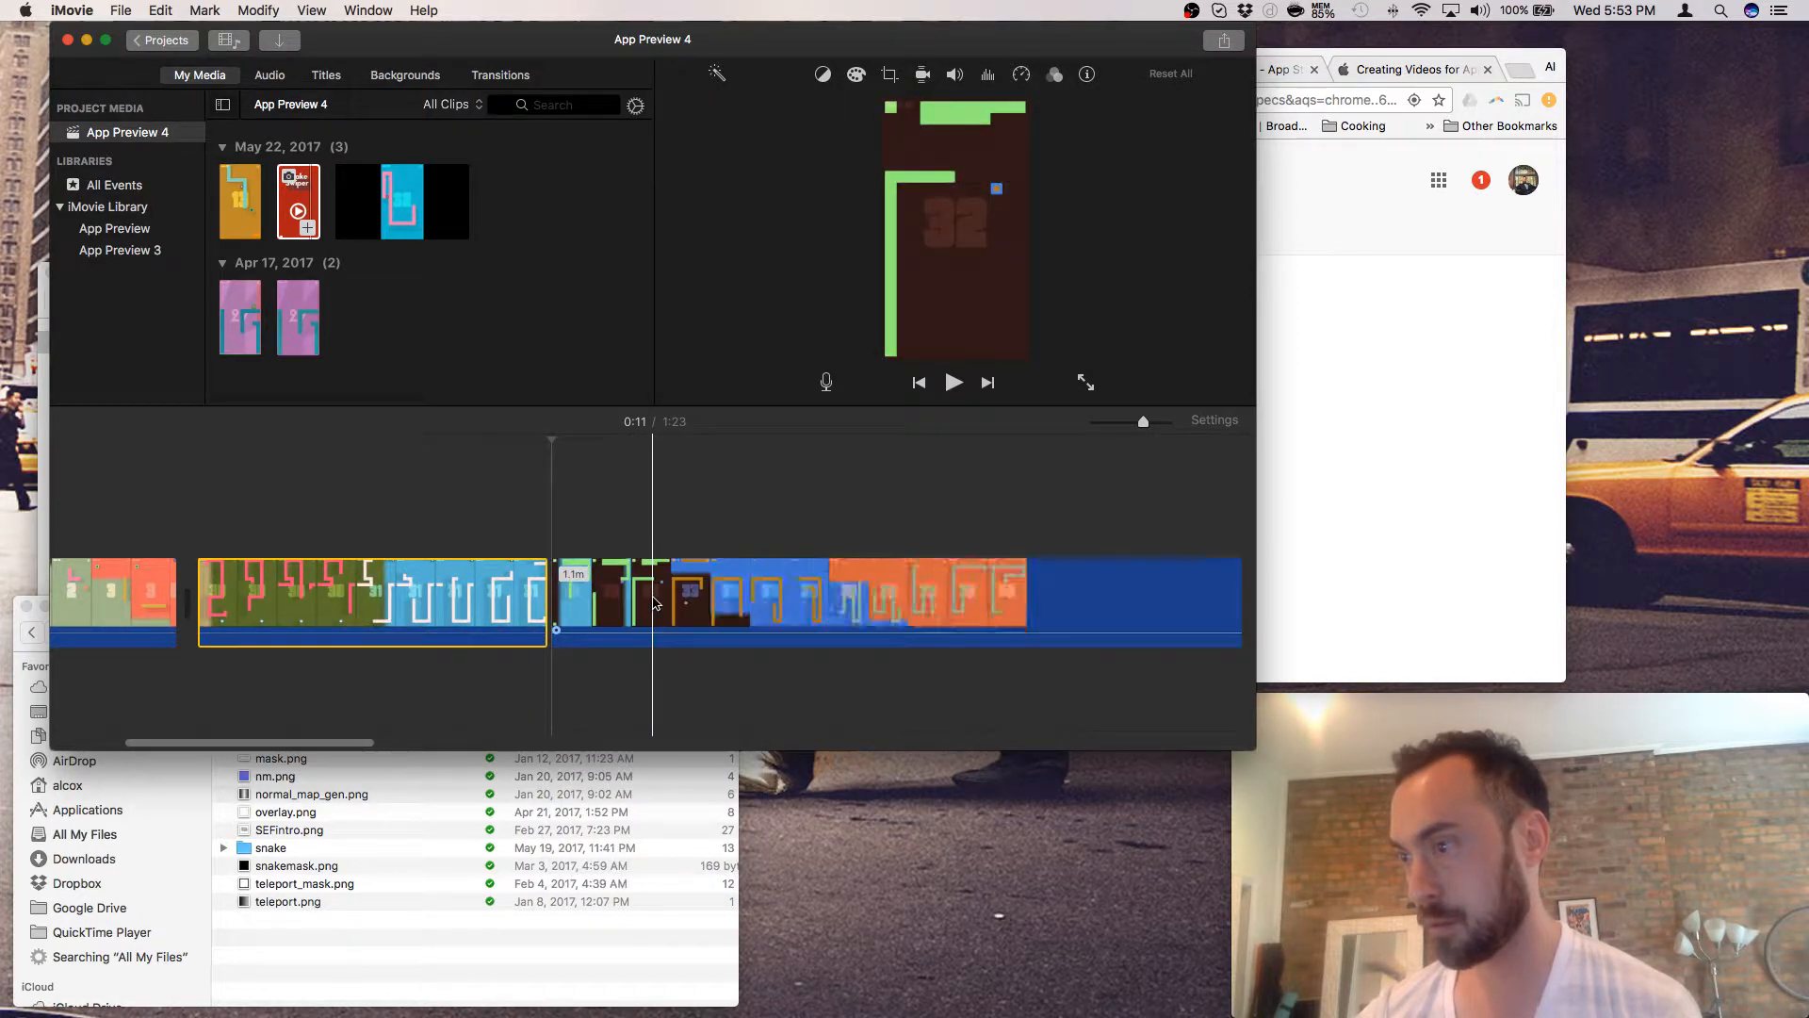
scroll(657, 604, right, 10)
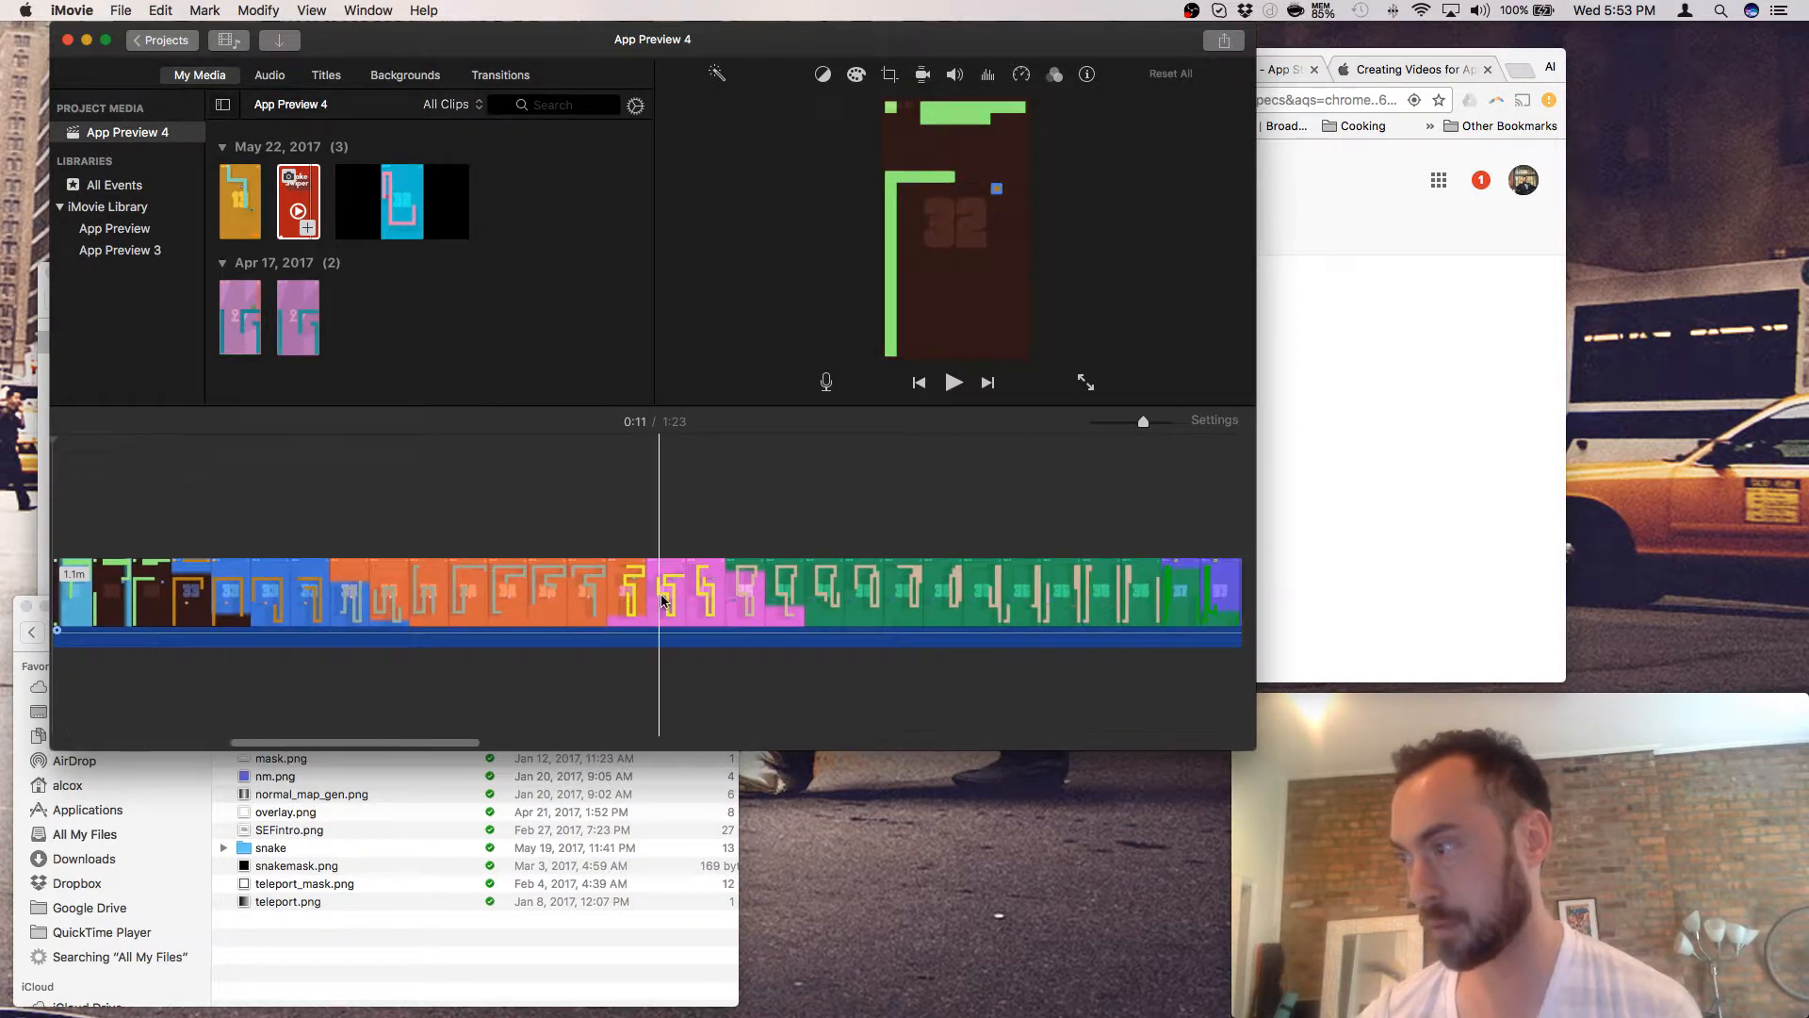
scroll(661, 600, right, 12)
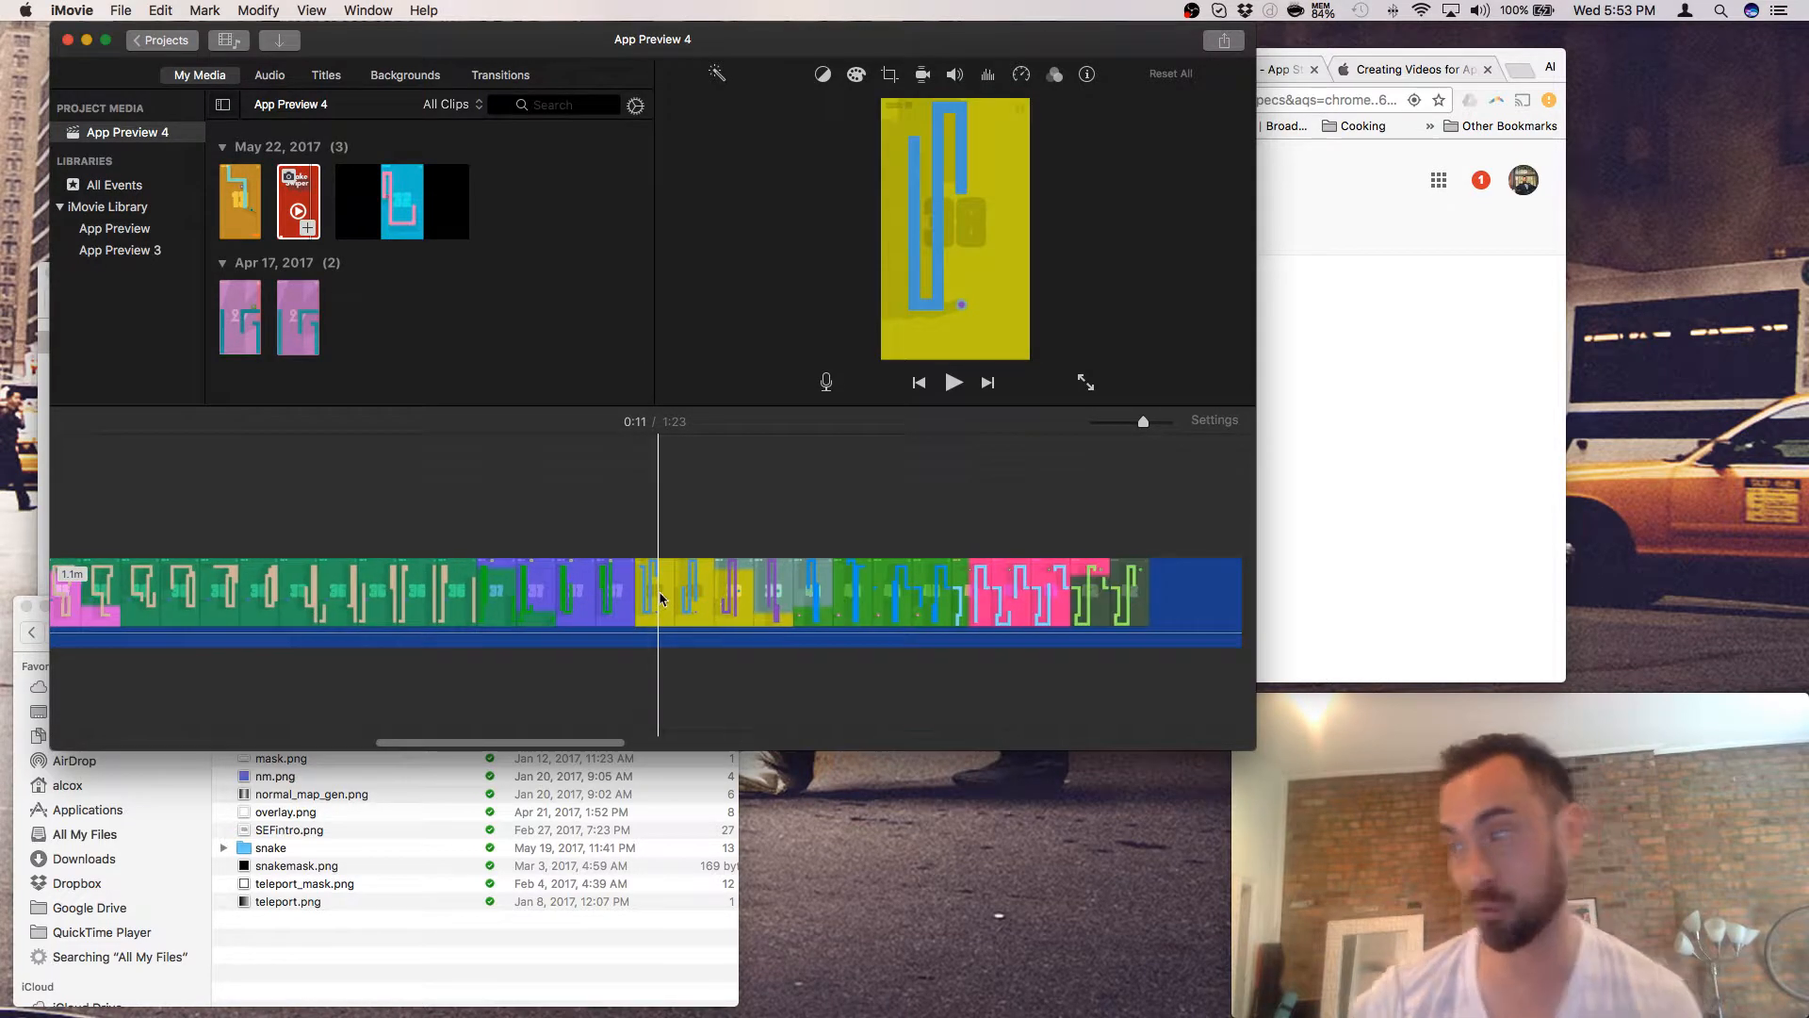
scroll(660, 597, right, 6)
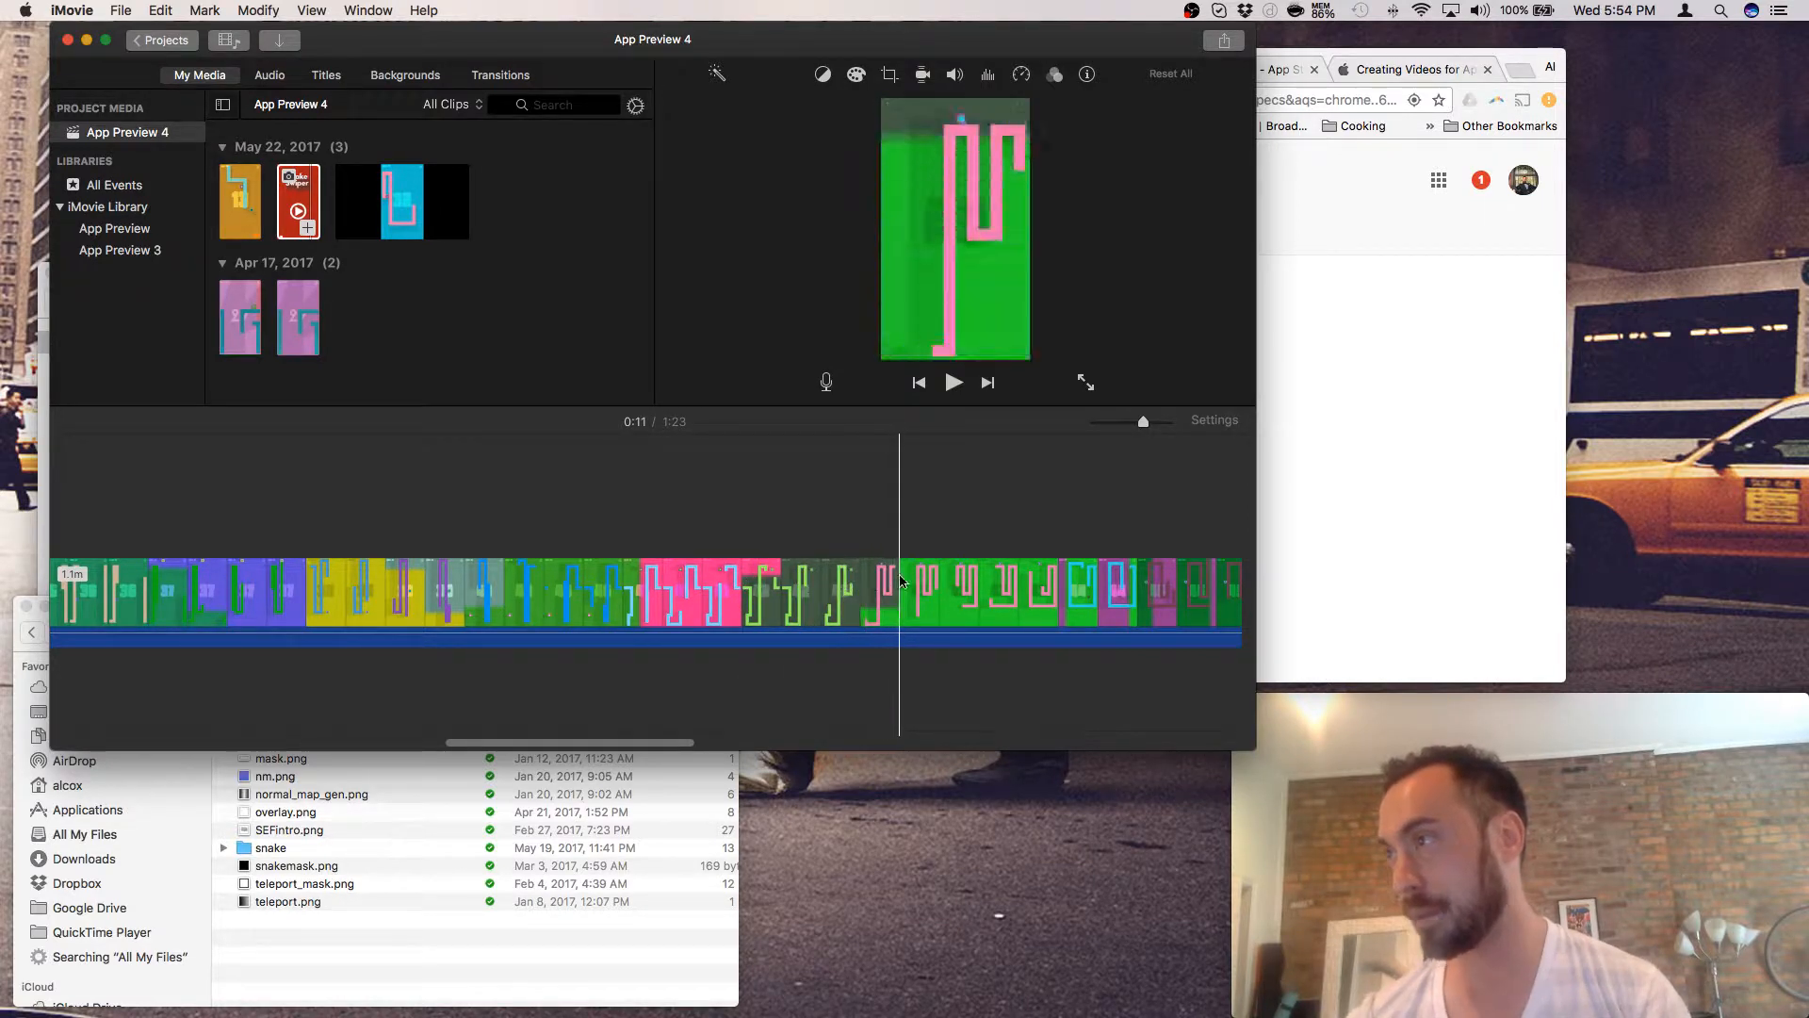
scroll(855, 581, right, 5)
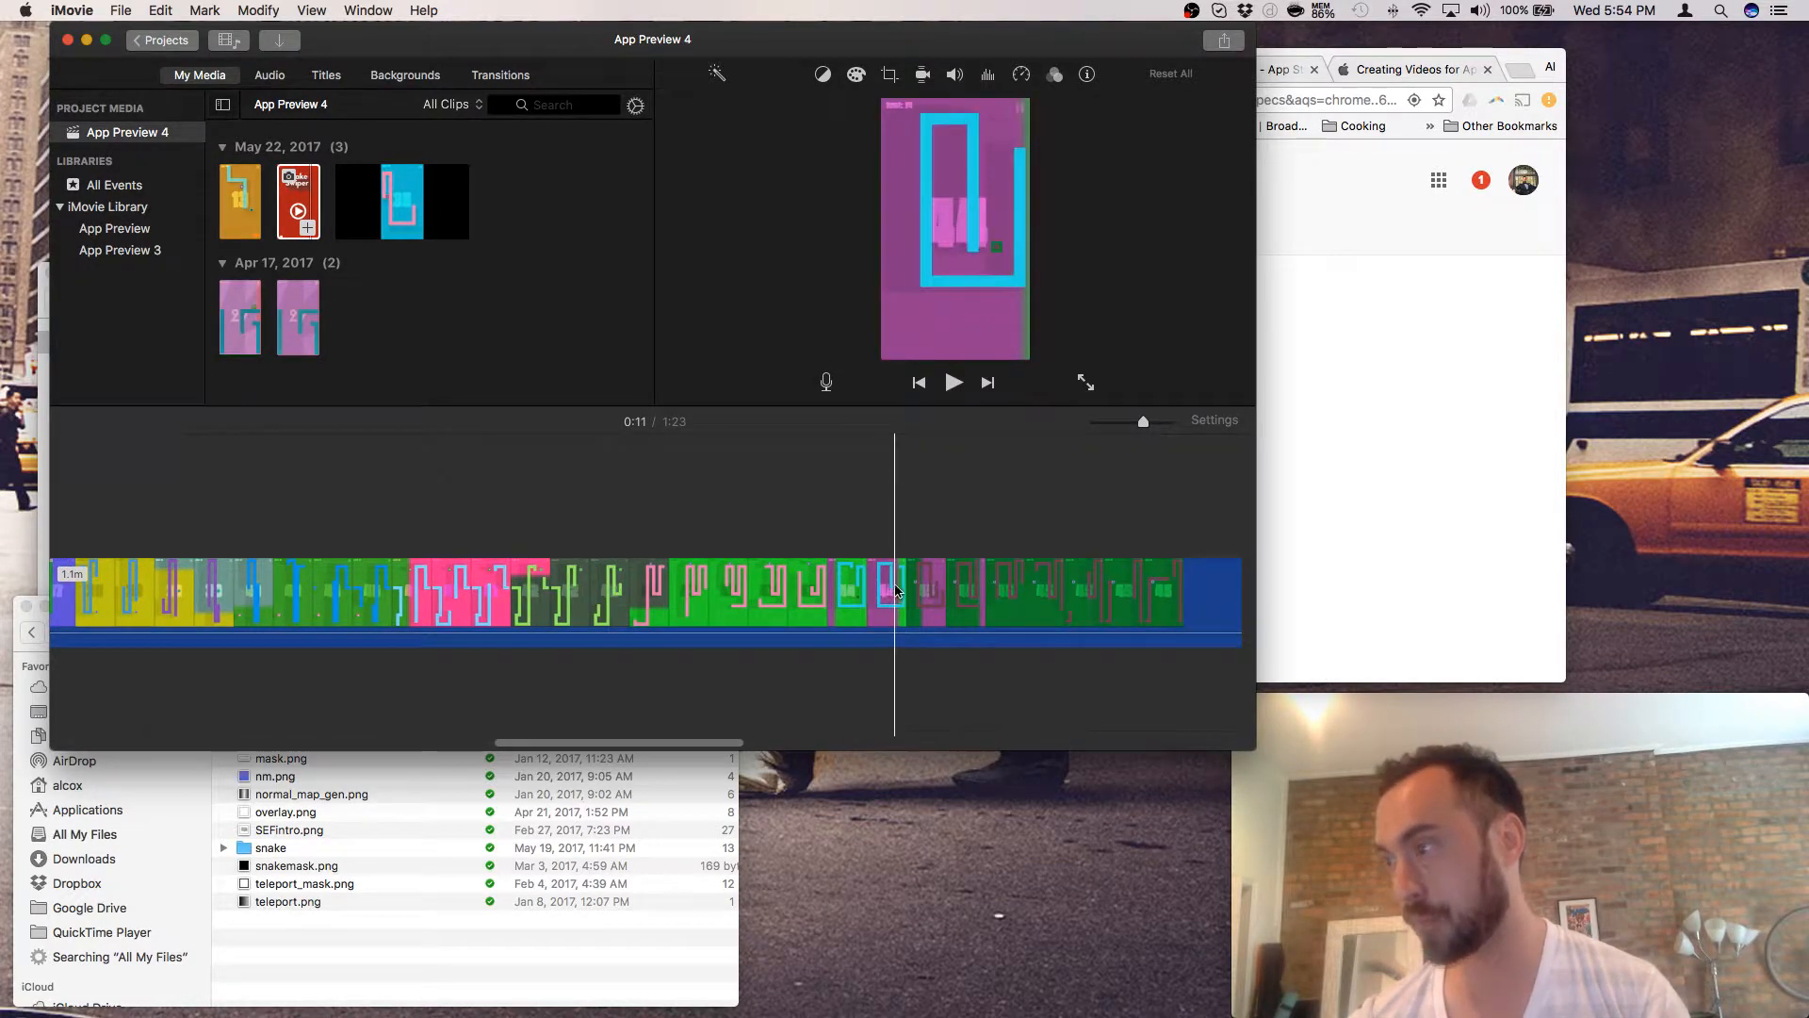
scroll(894, 585, right, 3)
scroll(894, 592, right, 2)
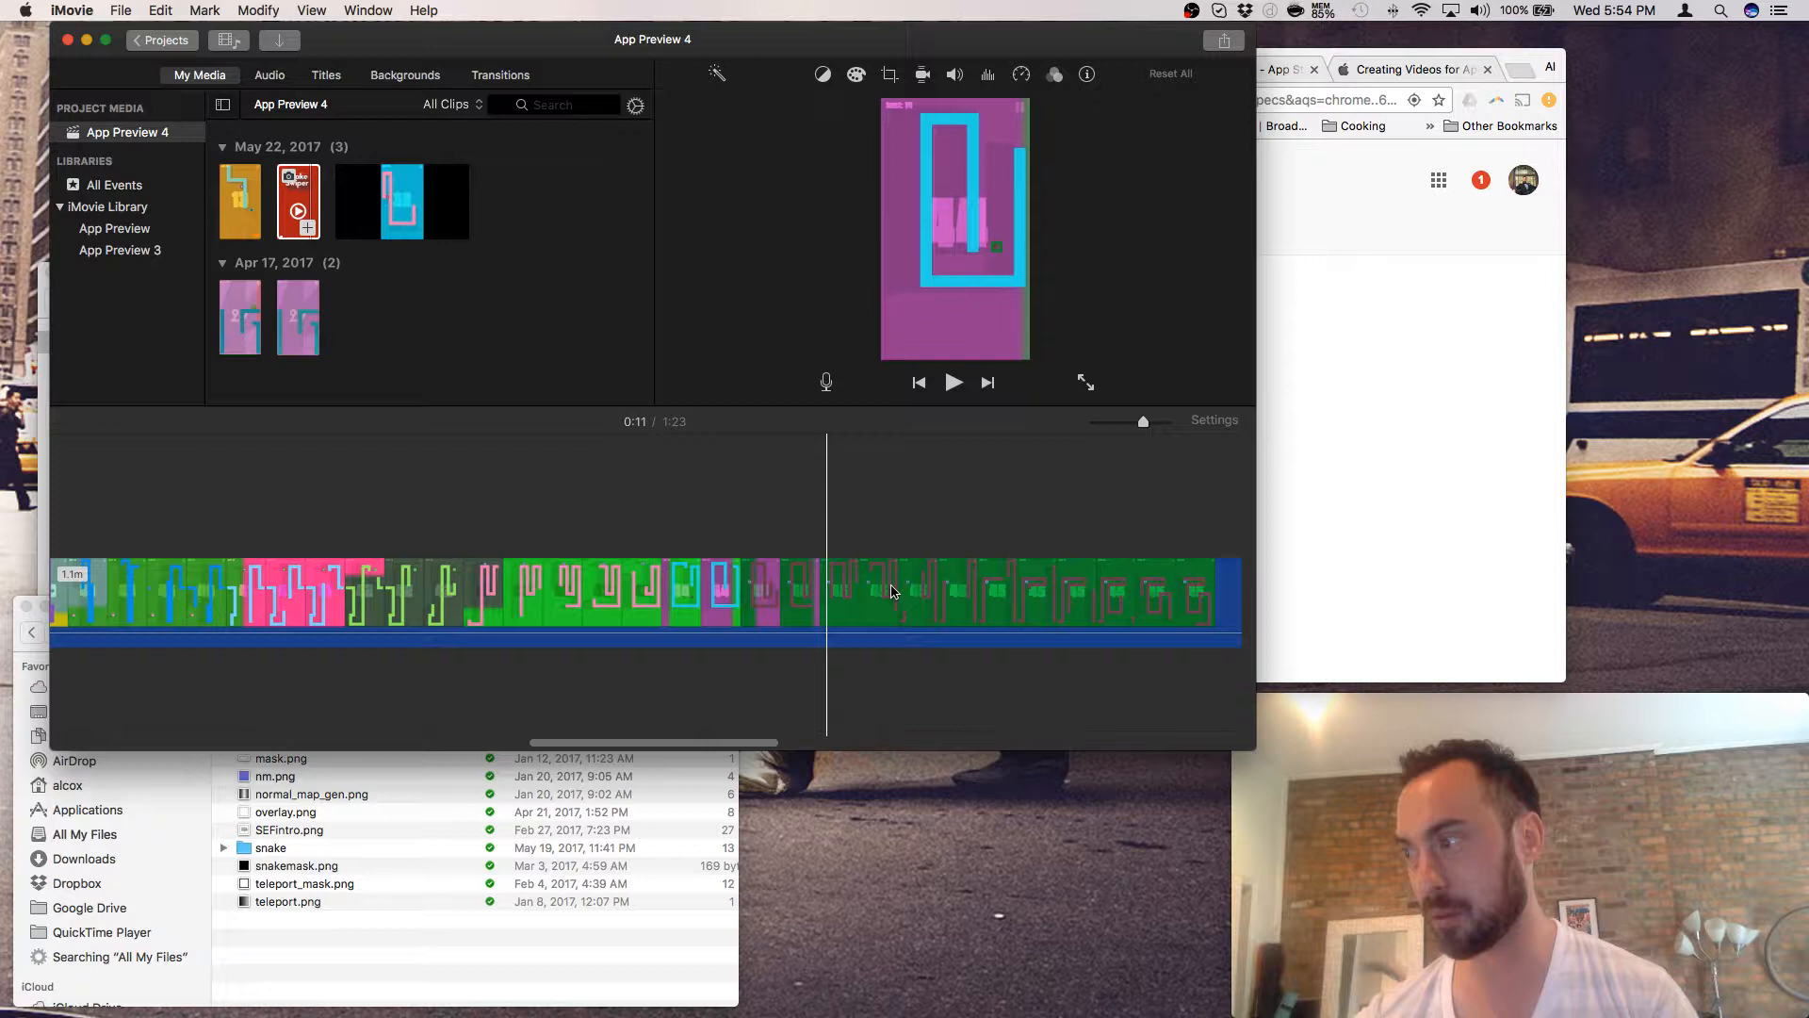
scroll(893, 591, right, 10)
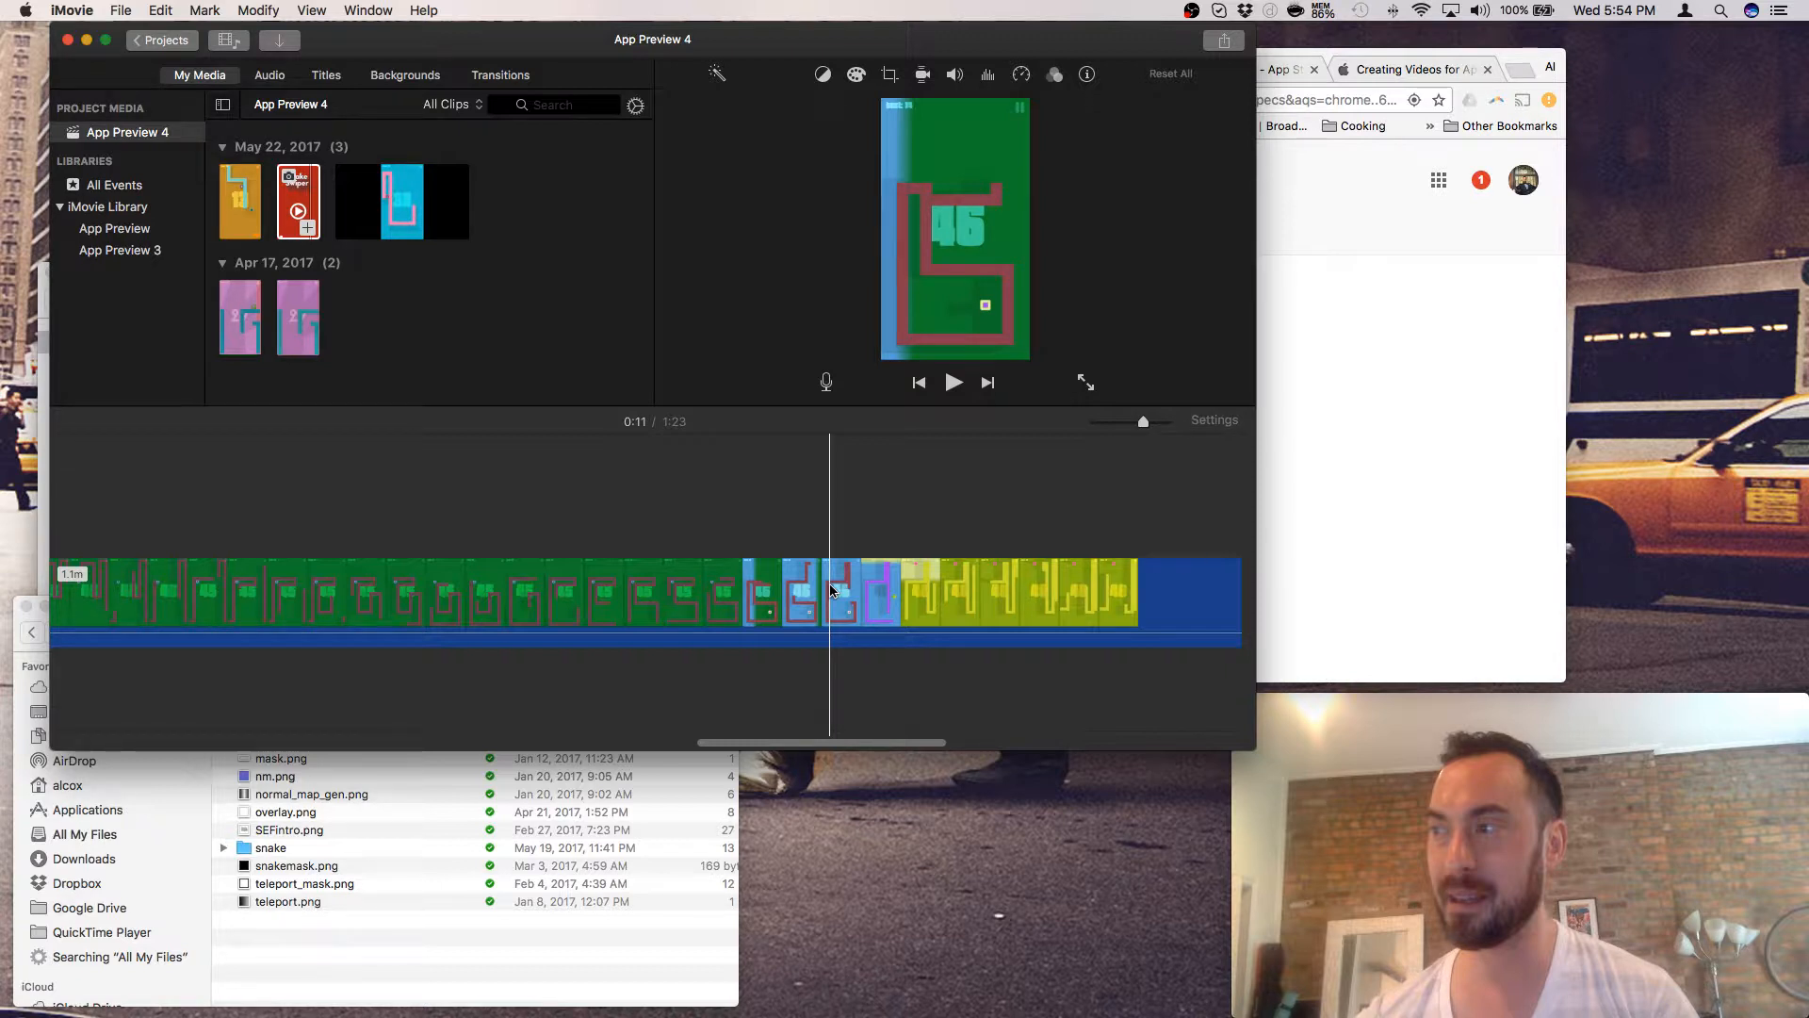
scroll(867, 593, right, 10)
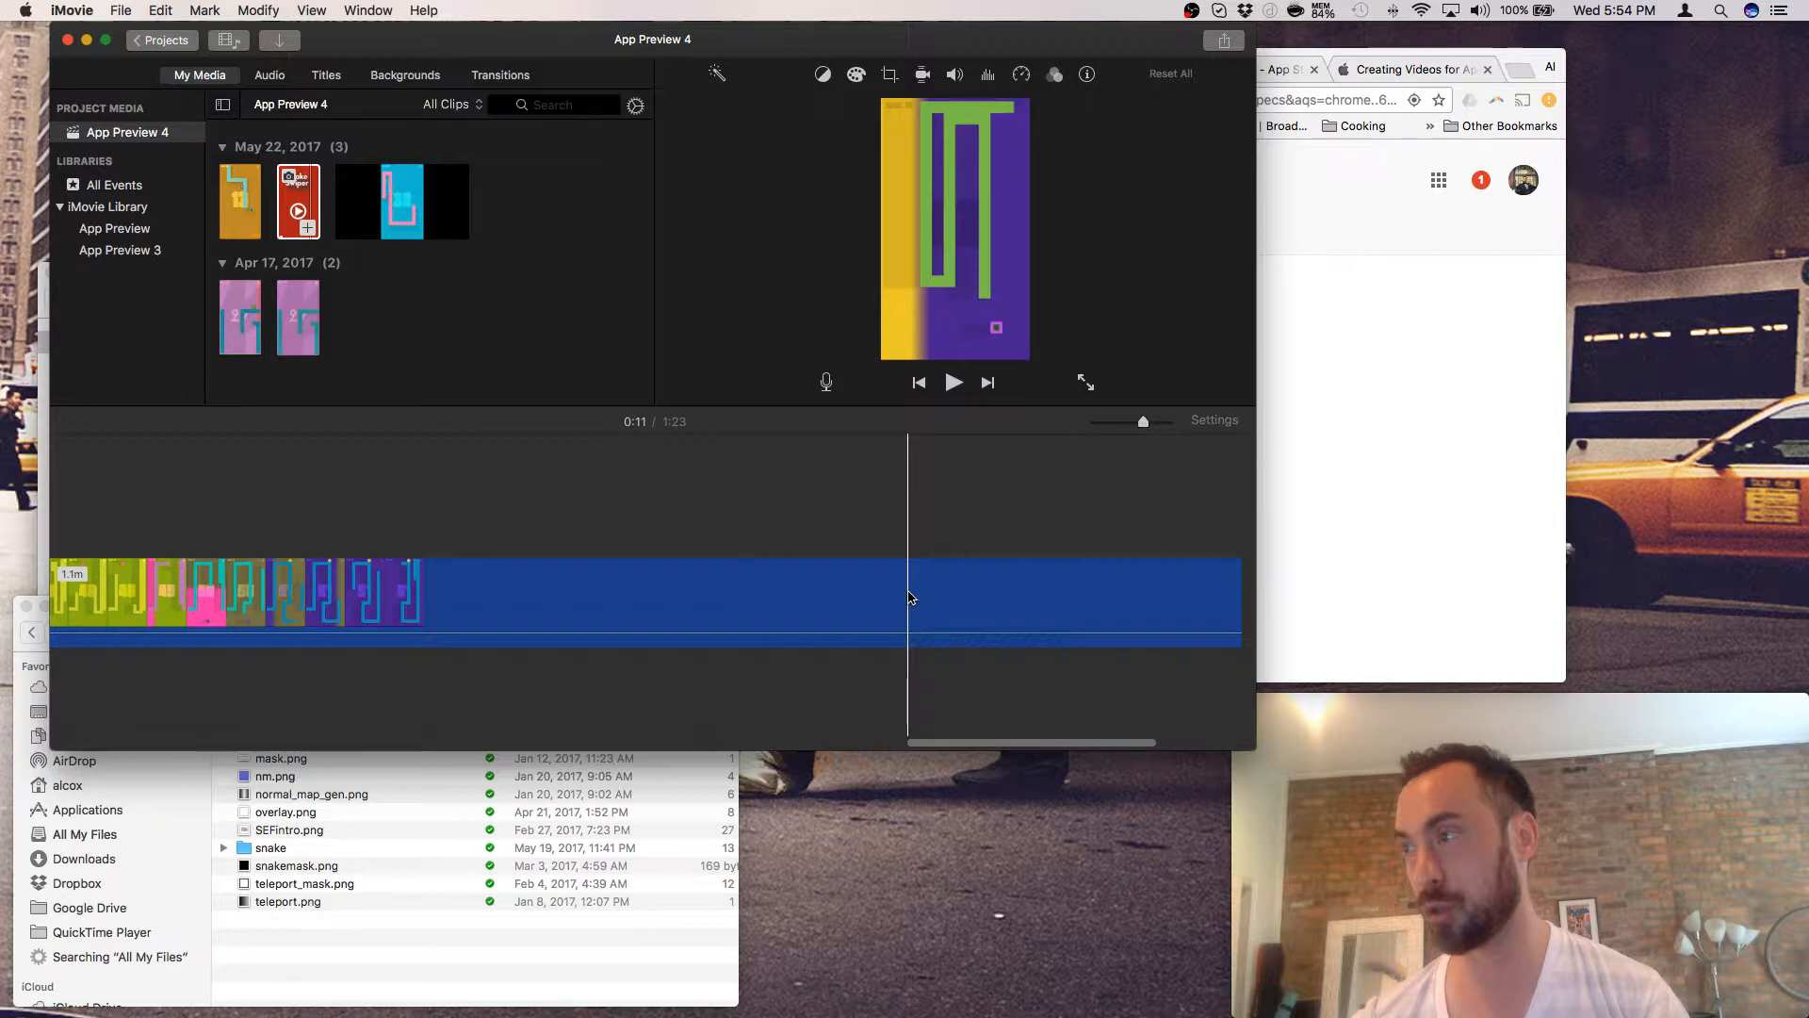
scroll(912, 598, left, 5)
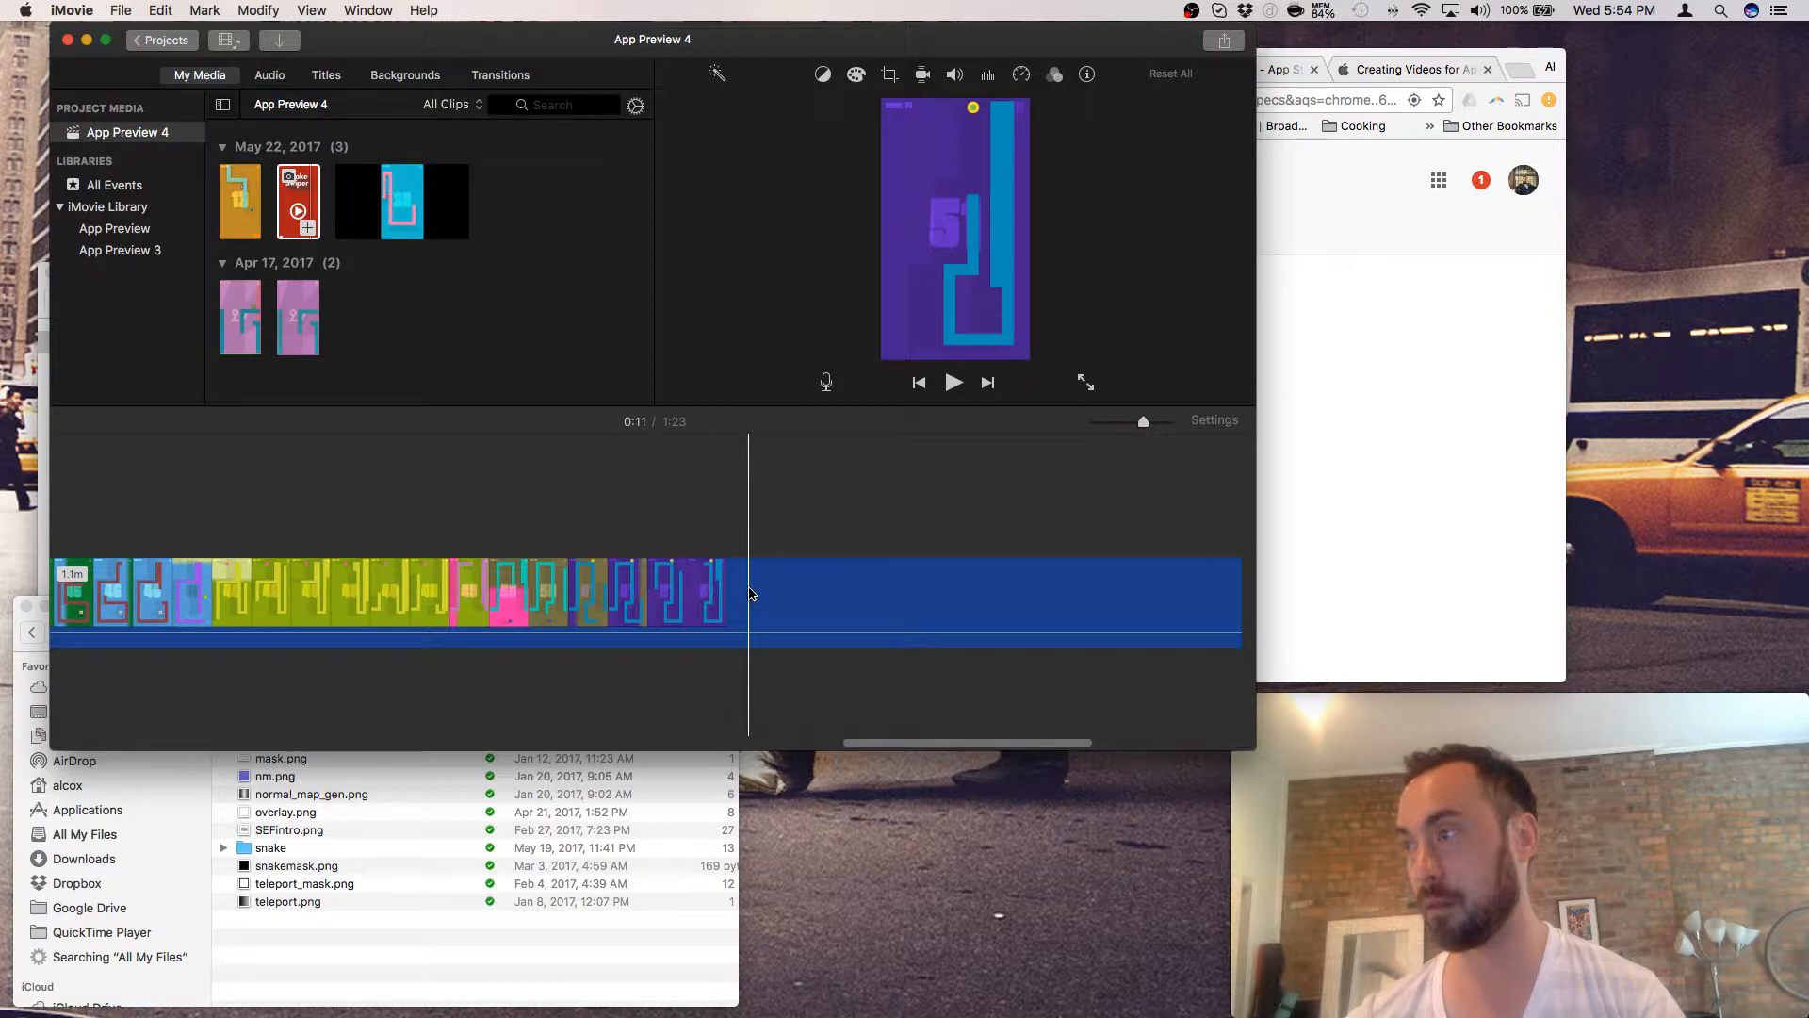
scroll(751, 594, left, 5)
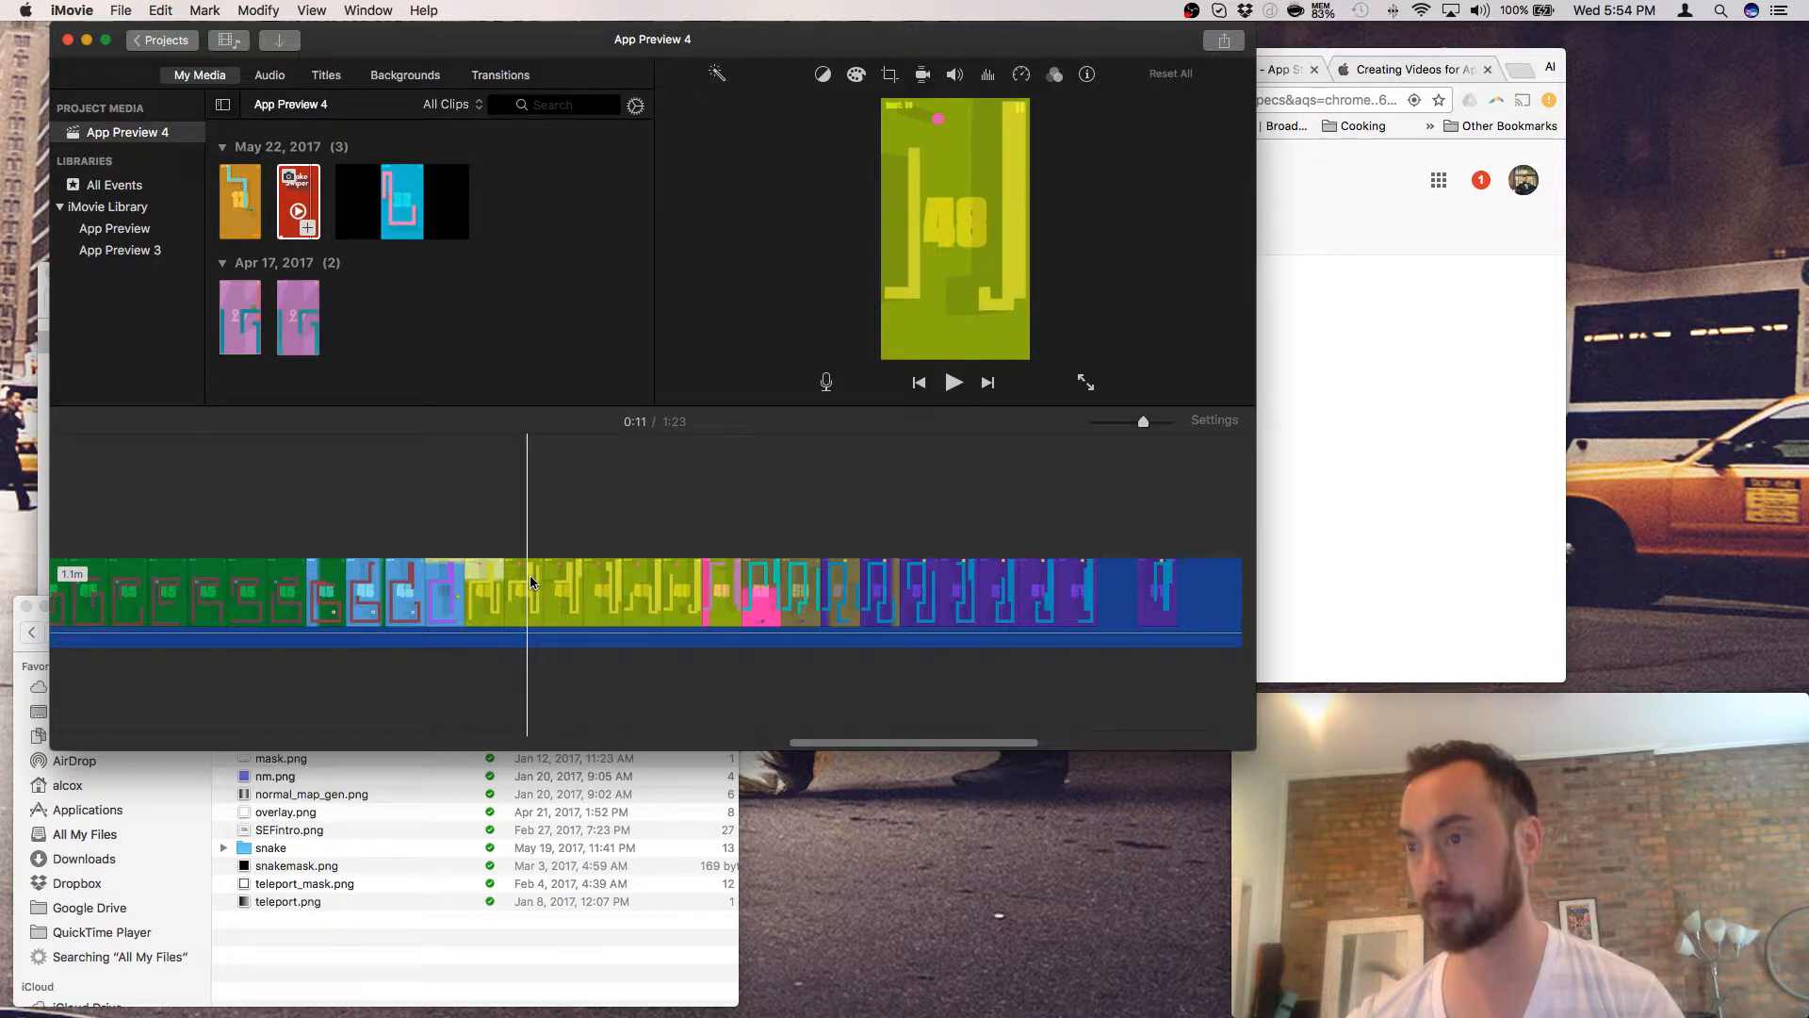
- Split the long gameplay clip at 0:40 and bring up options for the trailing 42.1s part
scroll(537, 585, left, 5)
right_click(561, 593)
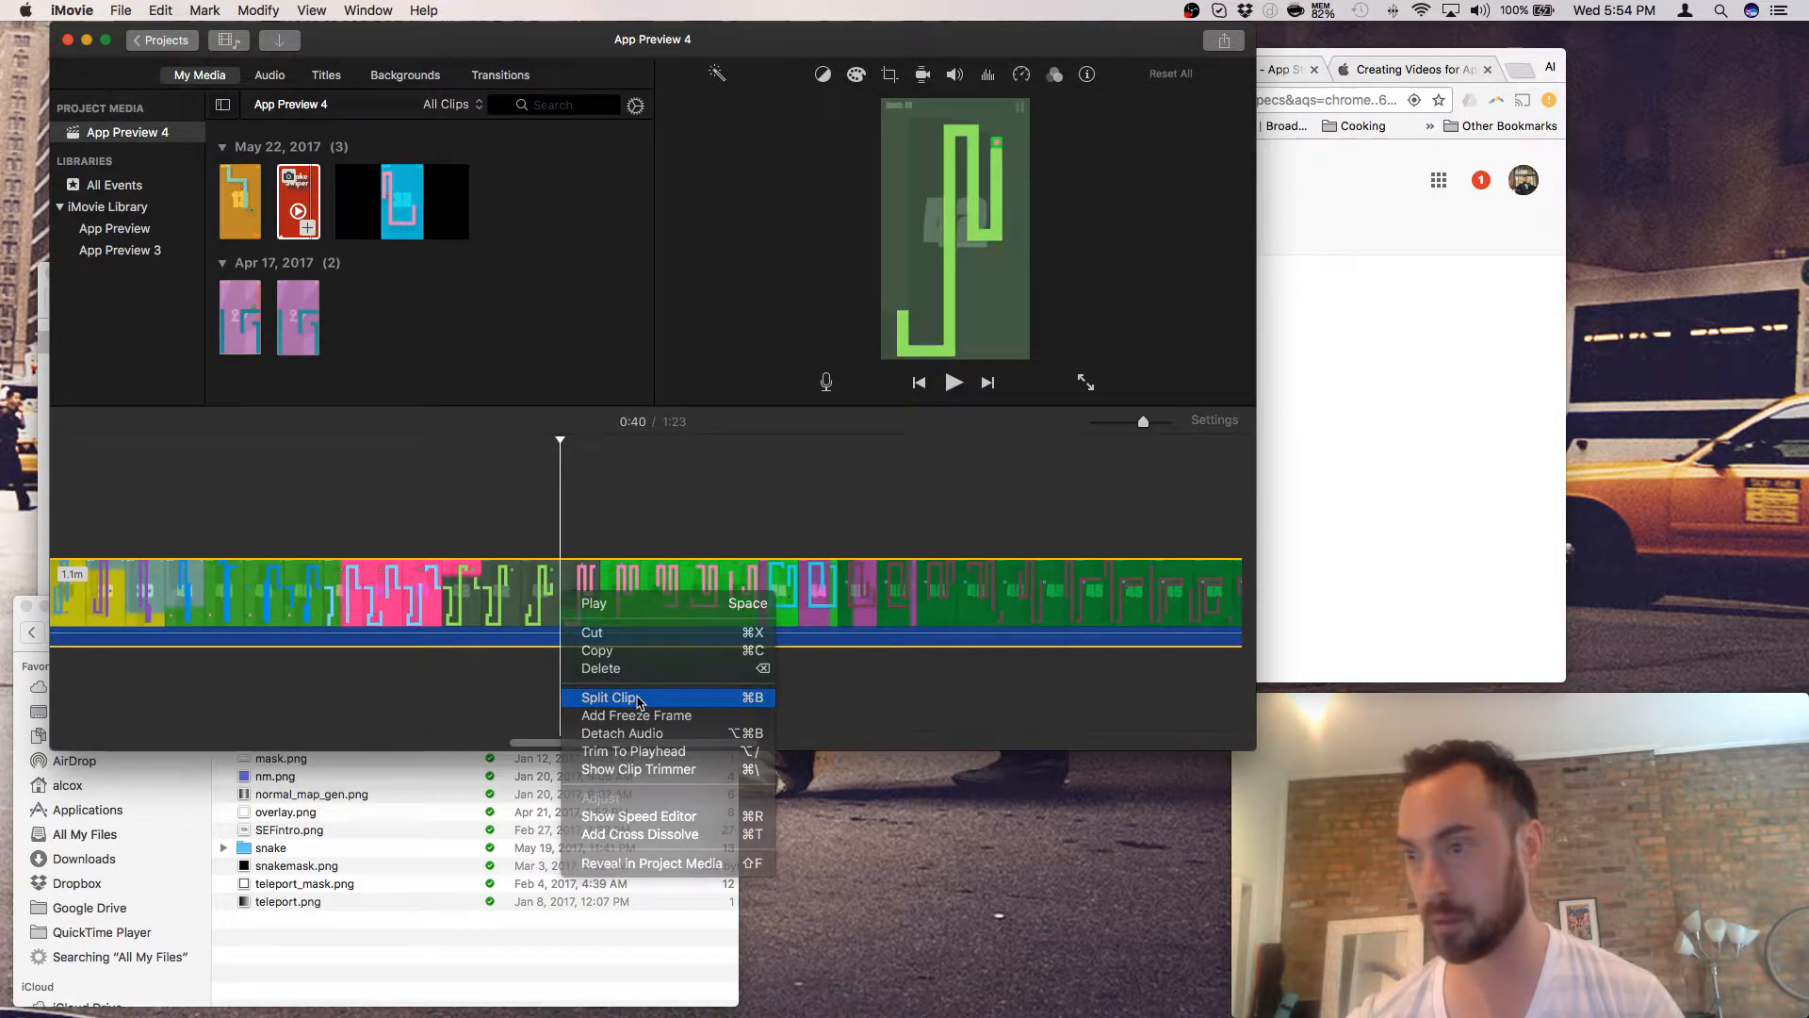
click(639, 697)
right_click(636, 601)
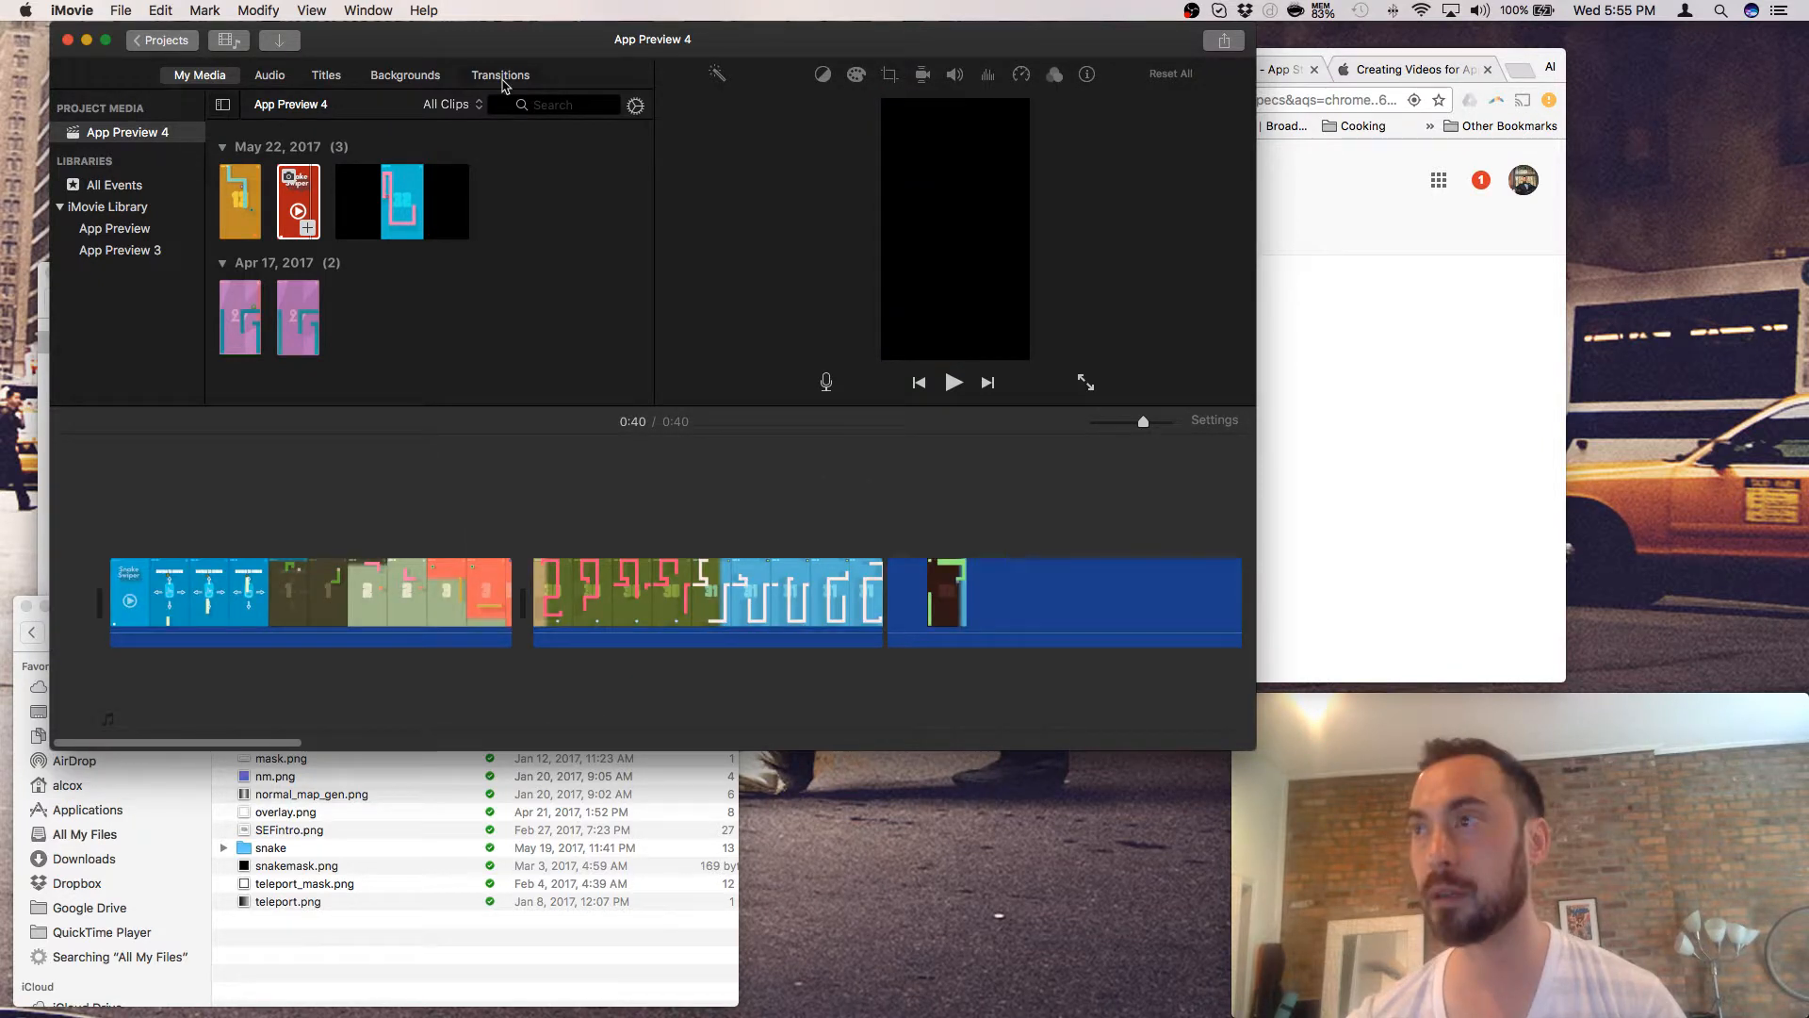
- Place 1-second Cross Dissolves between clips one and two and between clips two and three
click(500, 75)
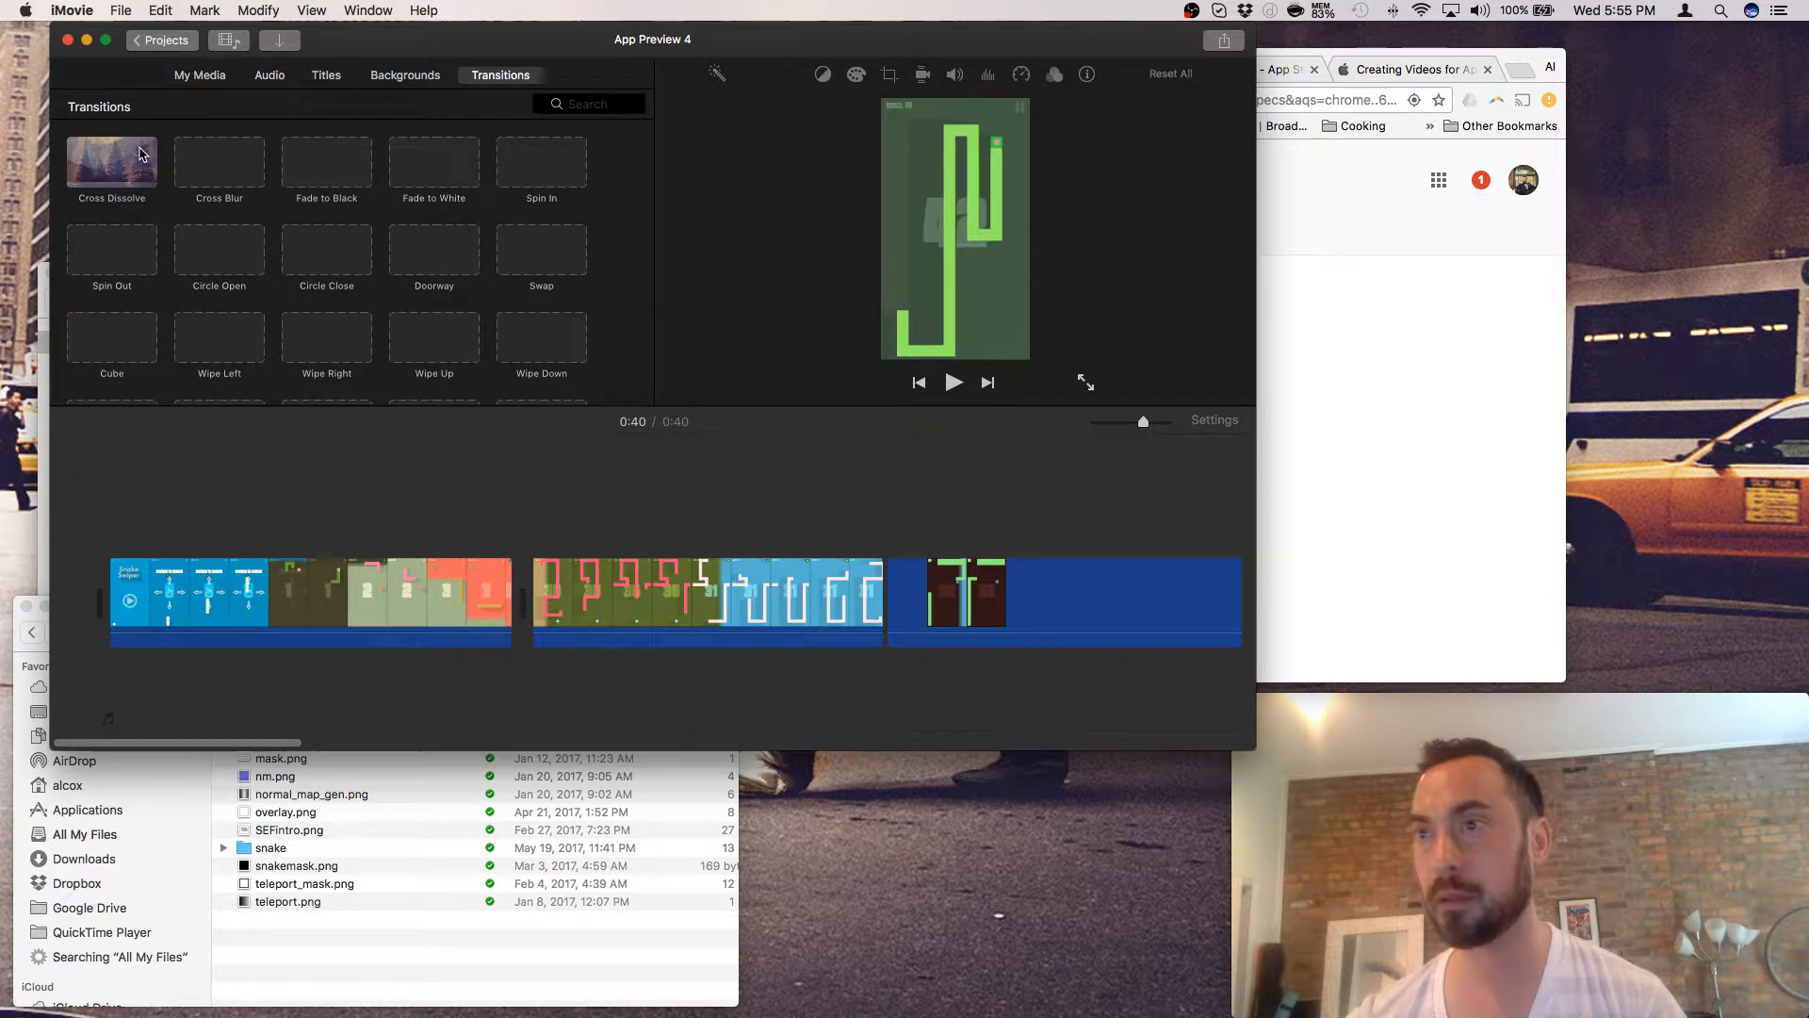
drag(141, 153, 498, 608)
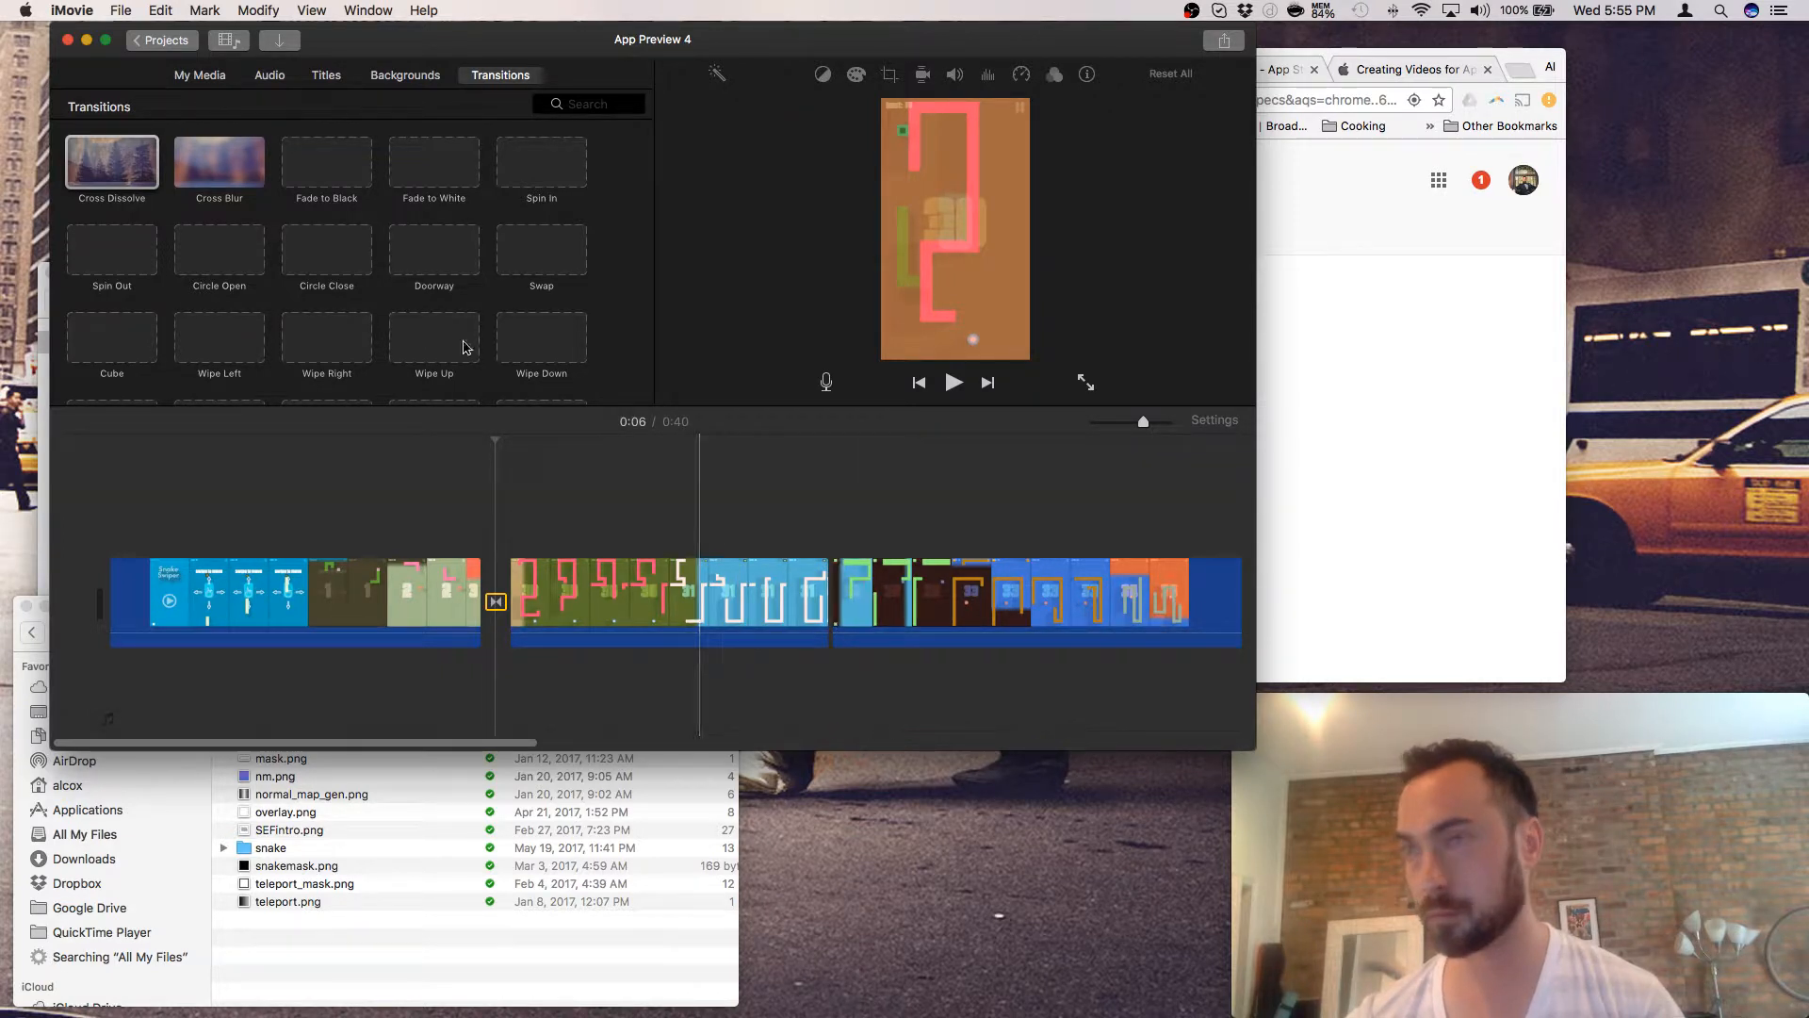
drag(111, 162, 813, 600)
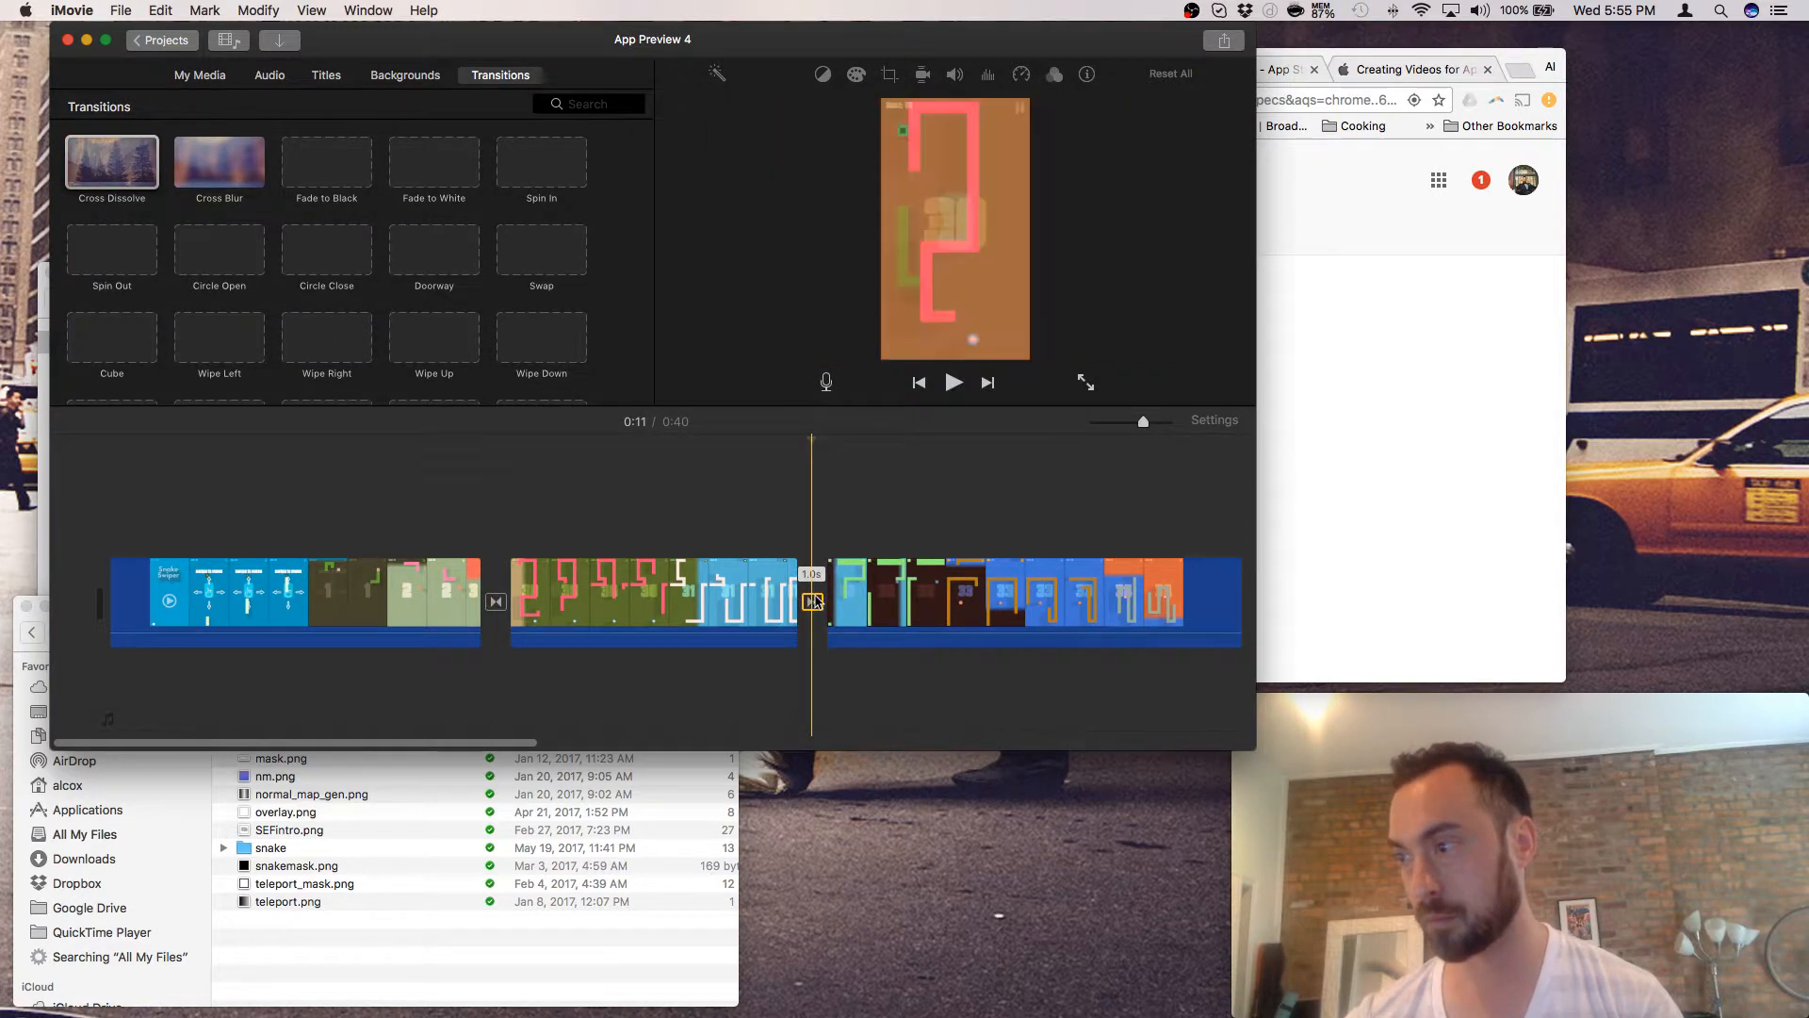
scroll(815, 601, right, 10)
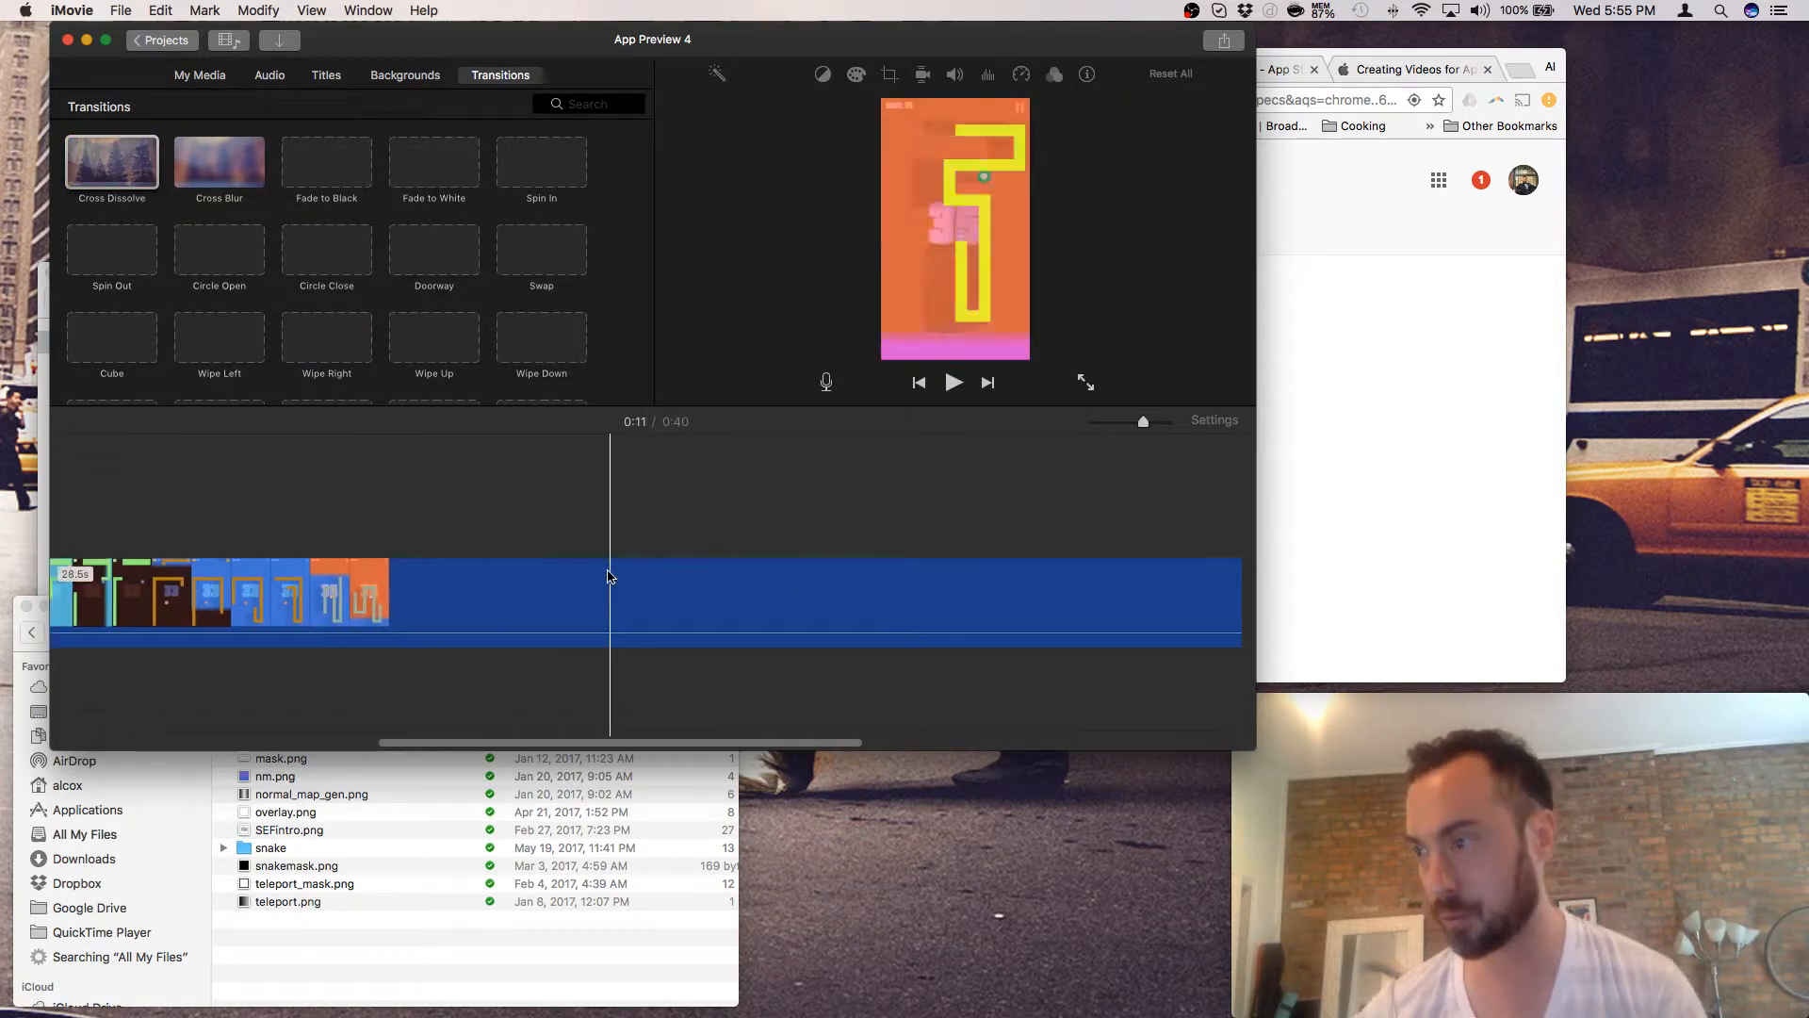
scroll(603, 585, right, 3)
scroll(745, 608, right, 5)
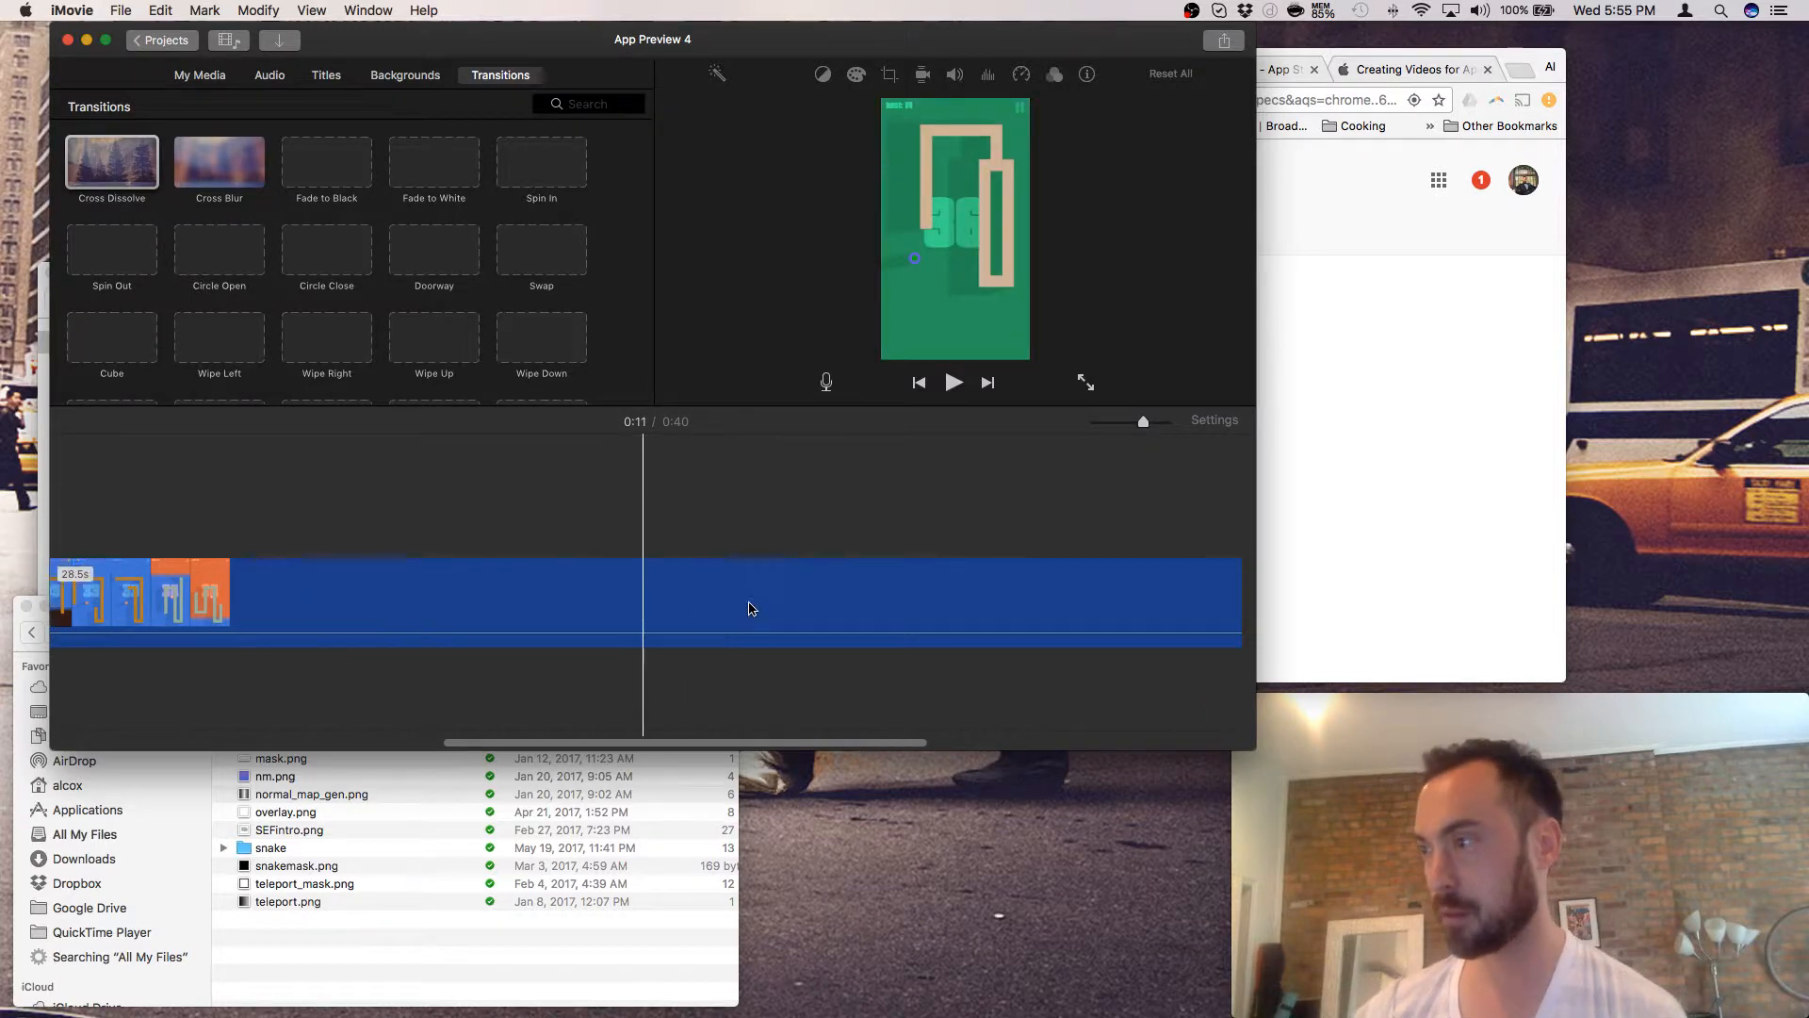
scroll(745, 607, right, 8)
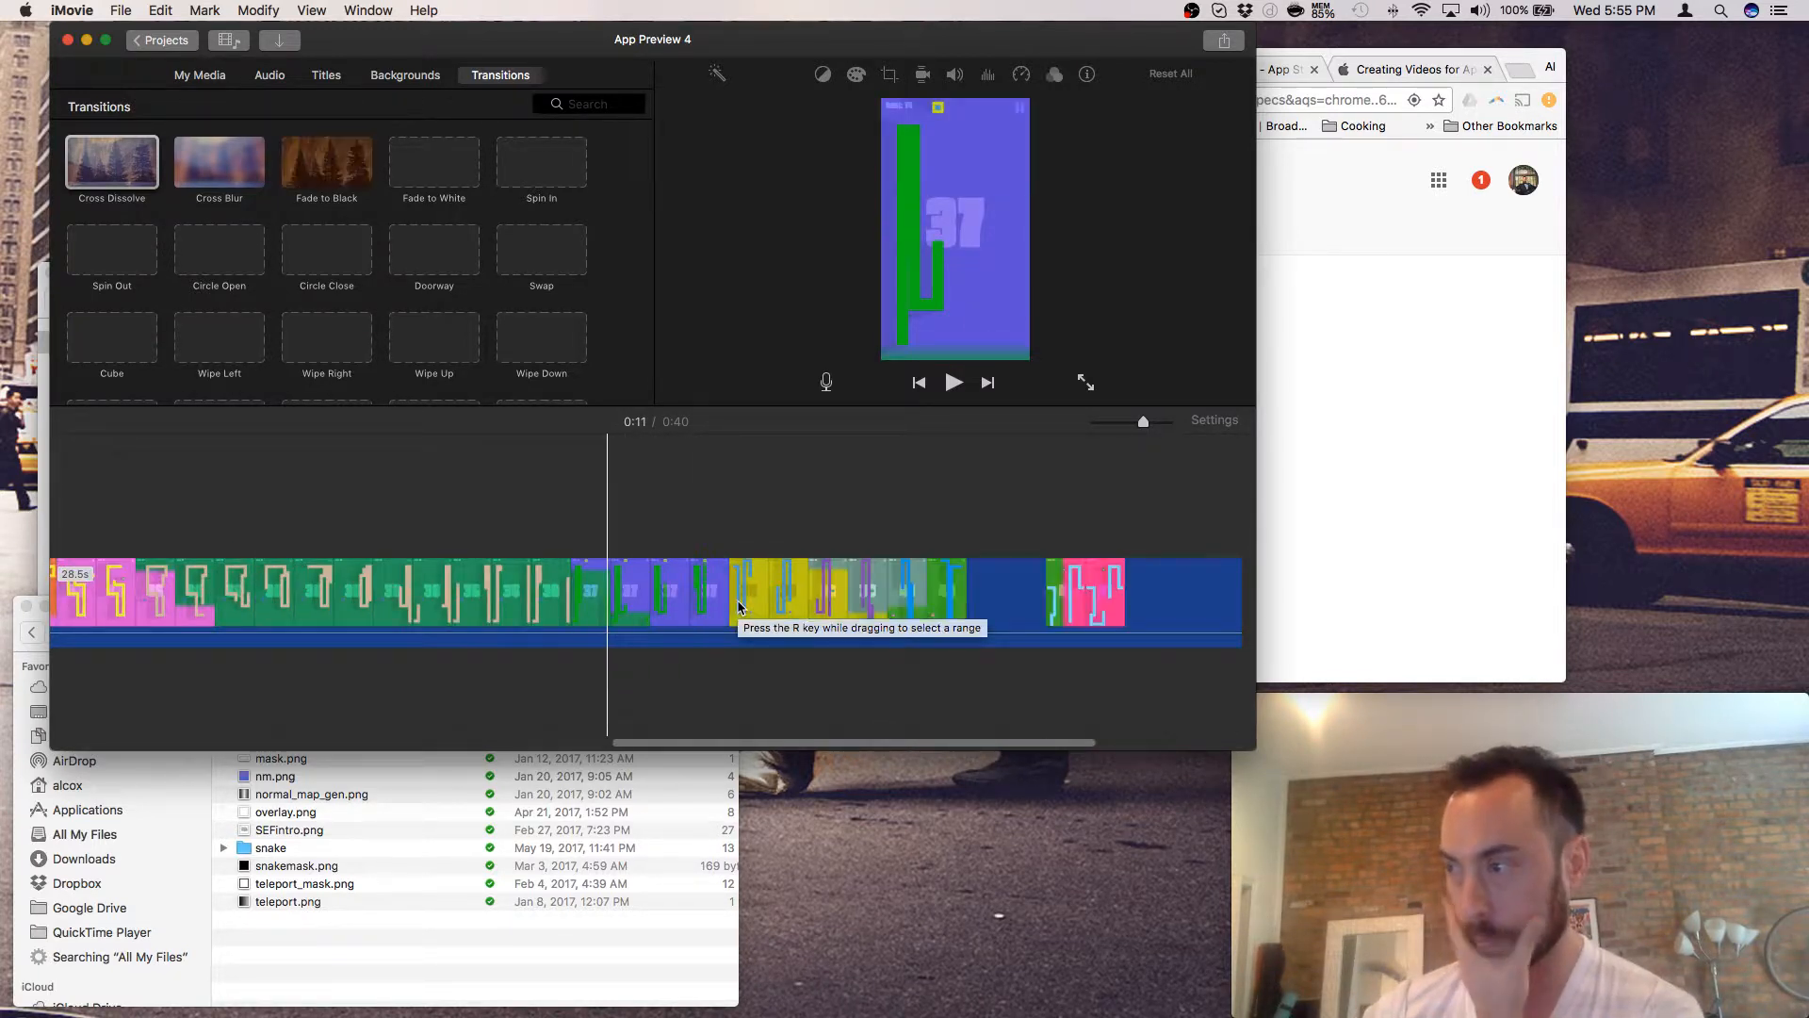
scroll(738, 605, right, 5)
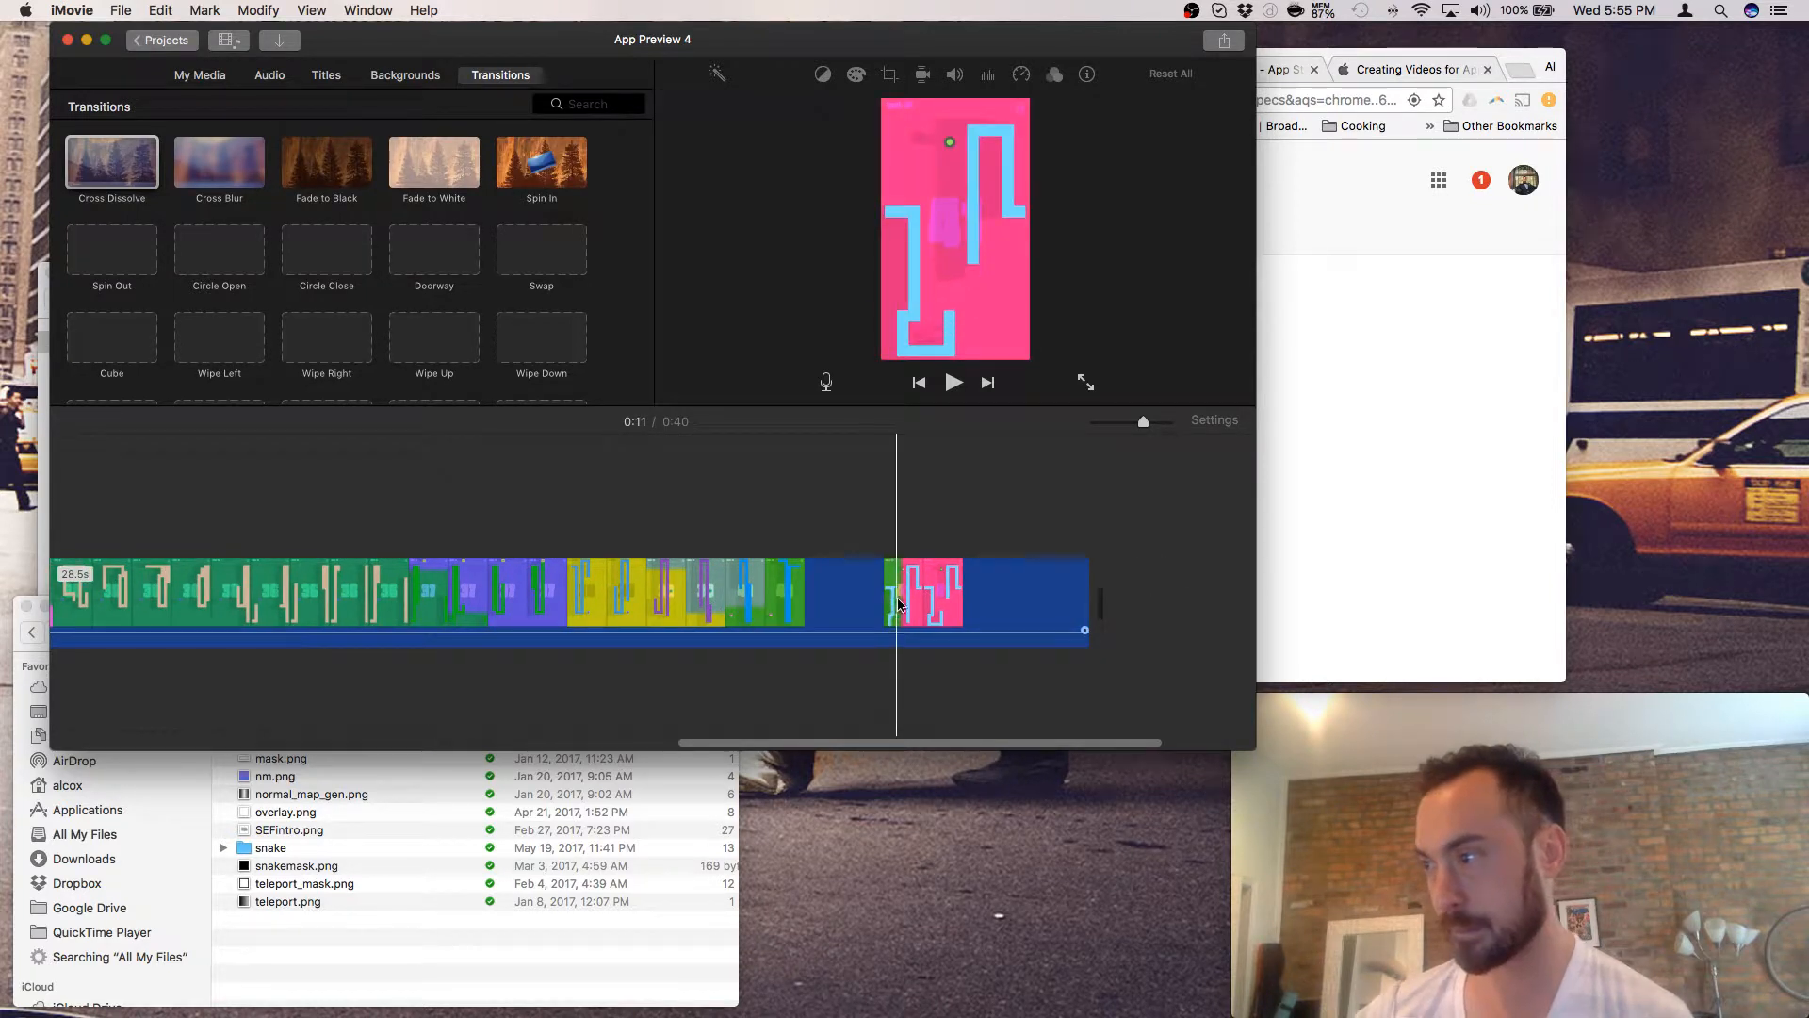
scroll(882, 604, left, 3)
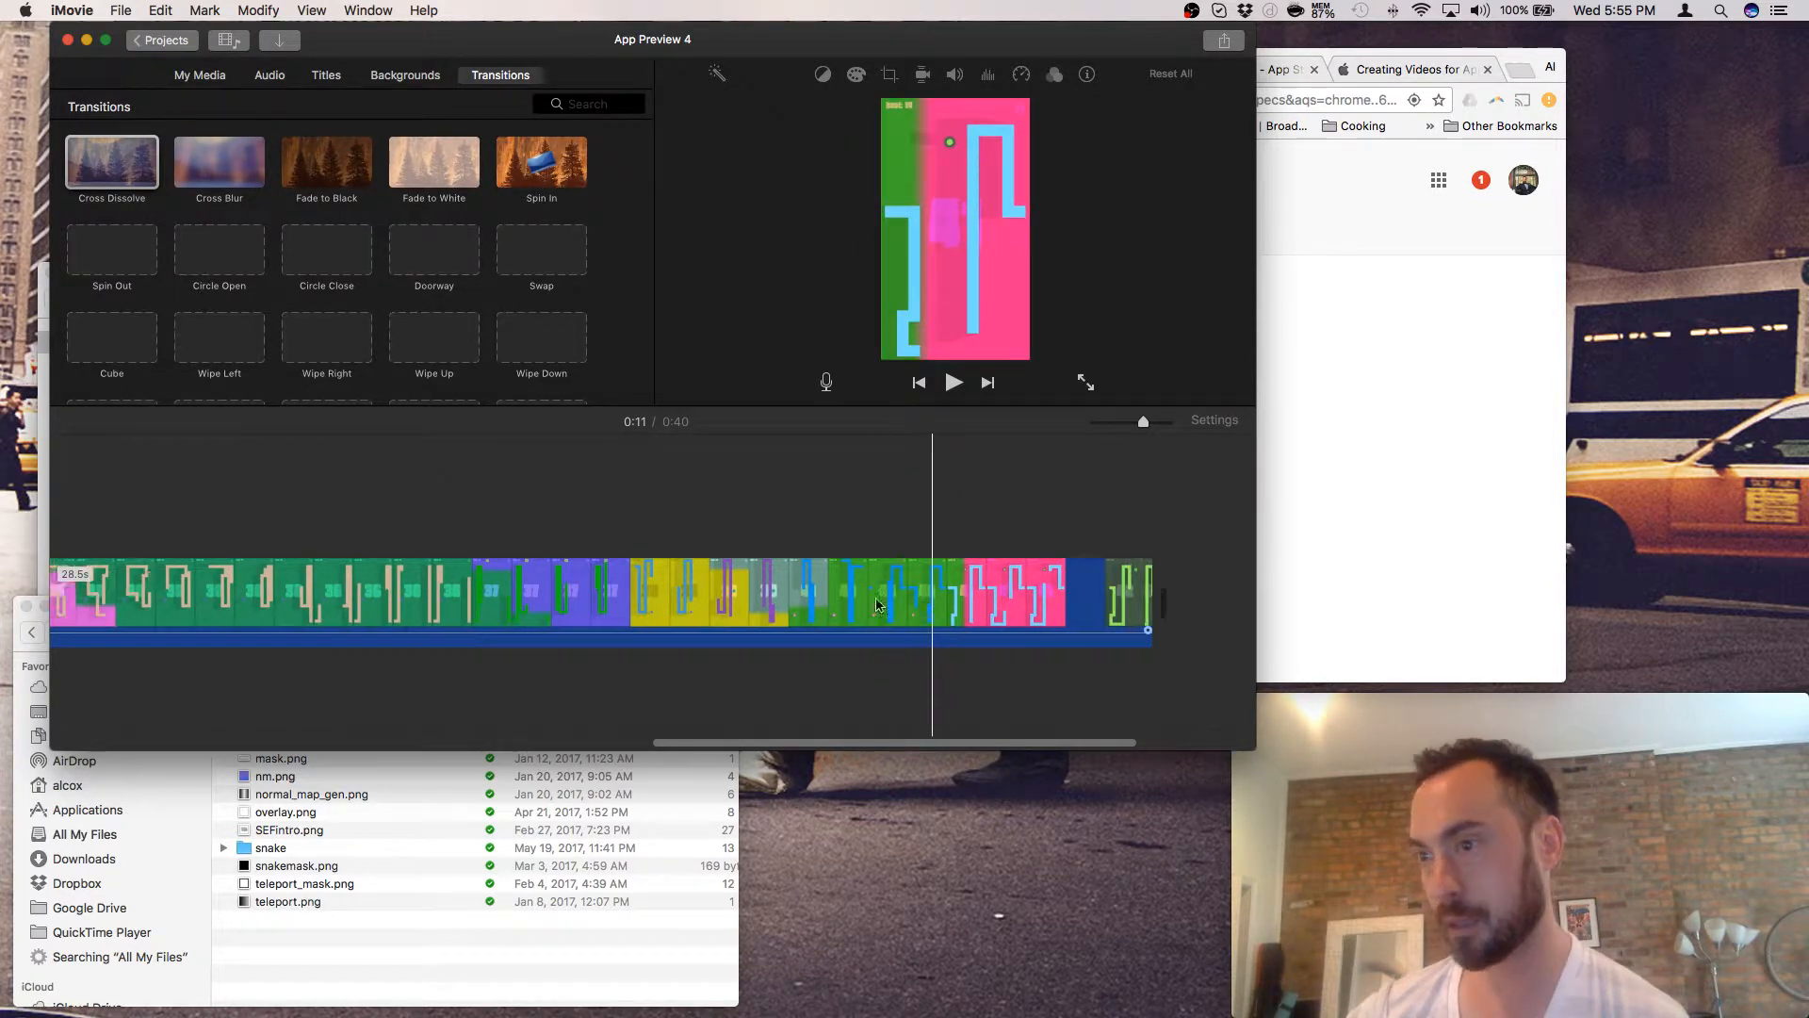
scroll(877, 604, left, 2)
scroll(875, 603, right, 5)
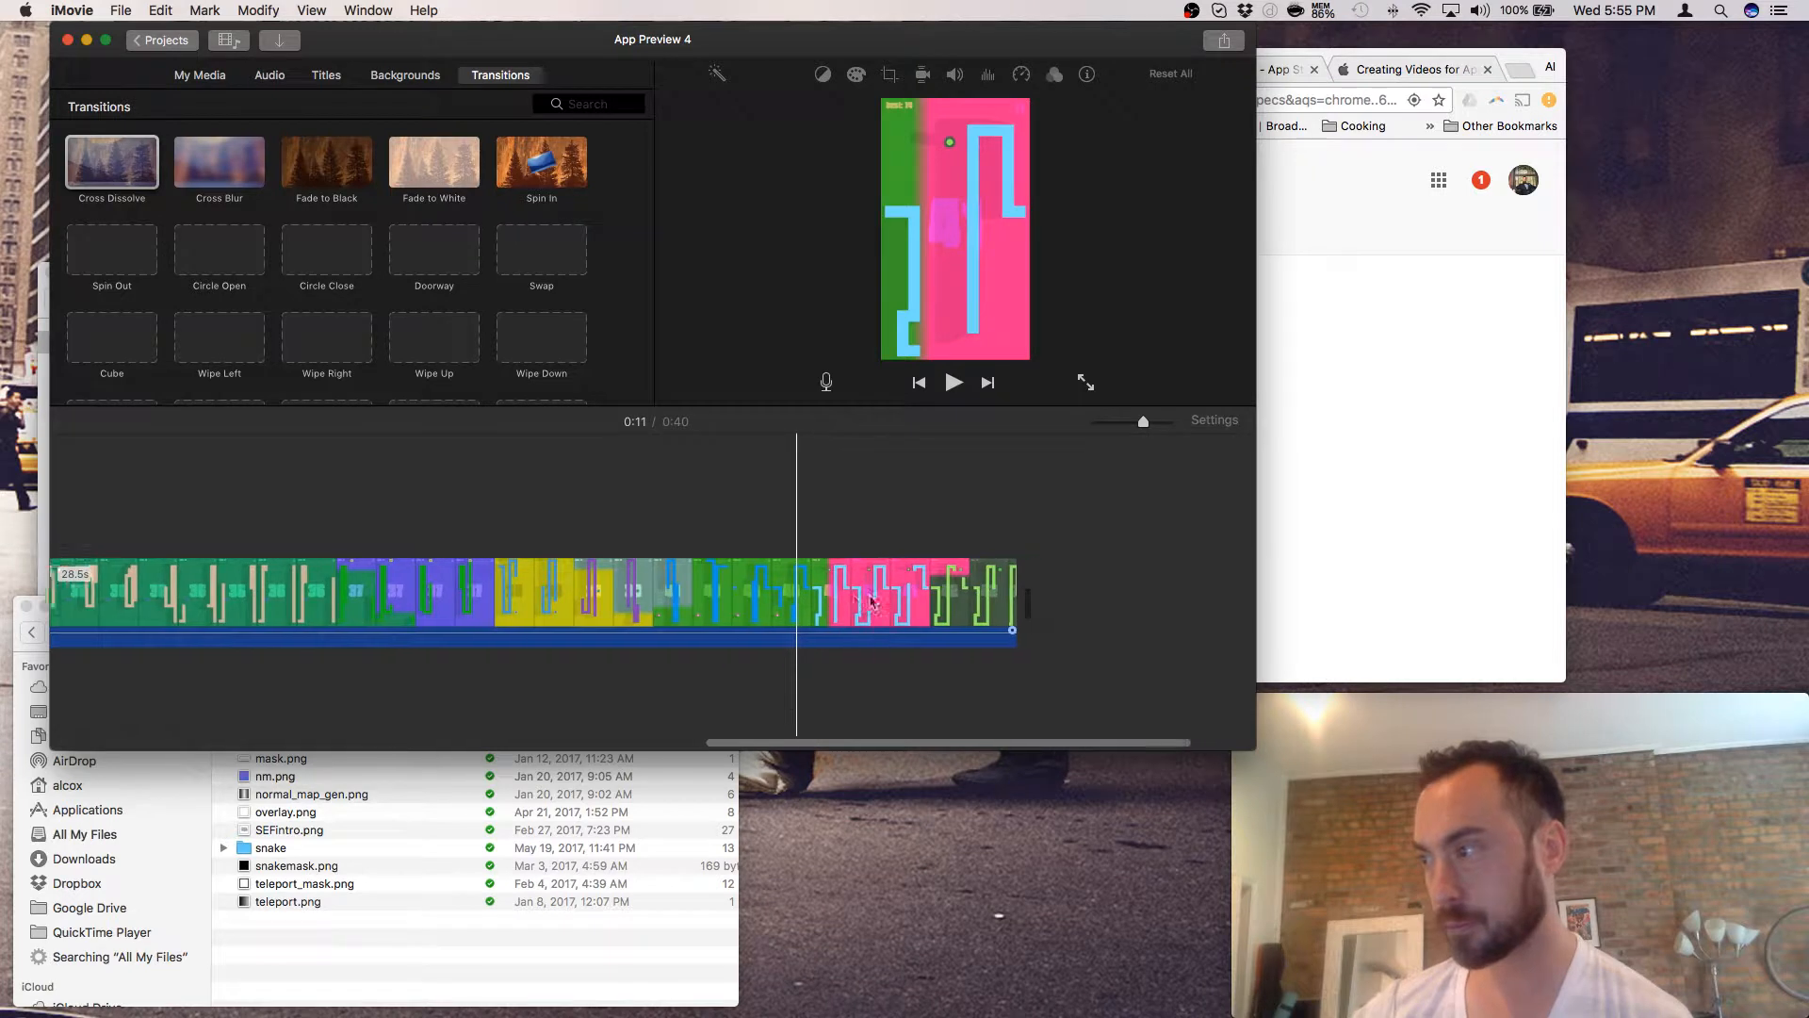
scroll(871, 601, right, 3)
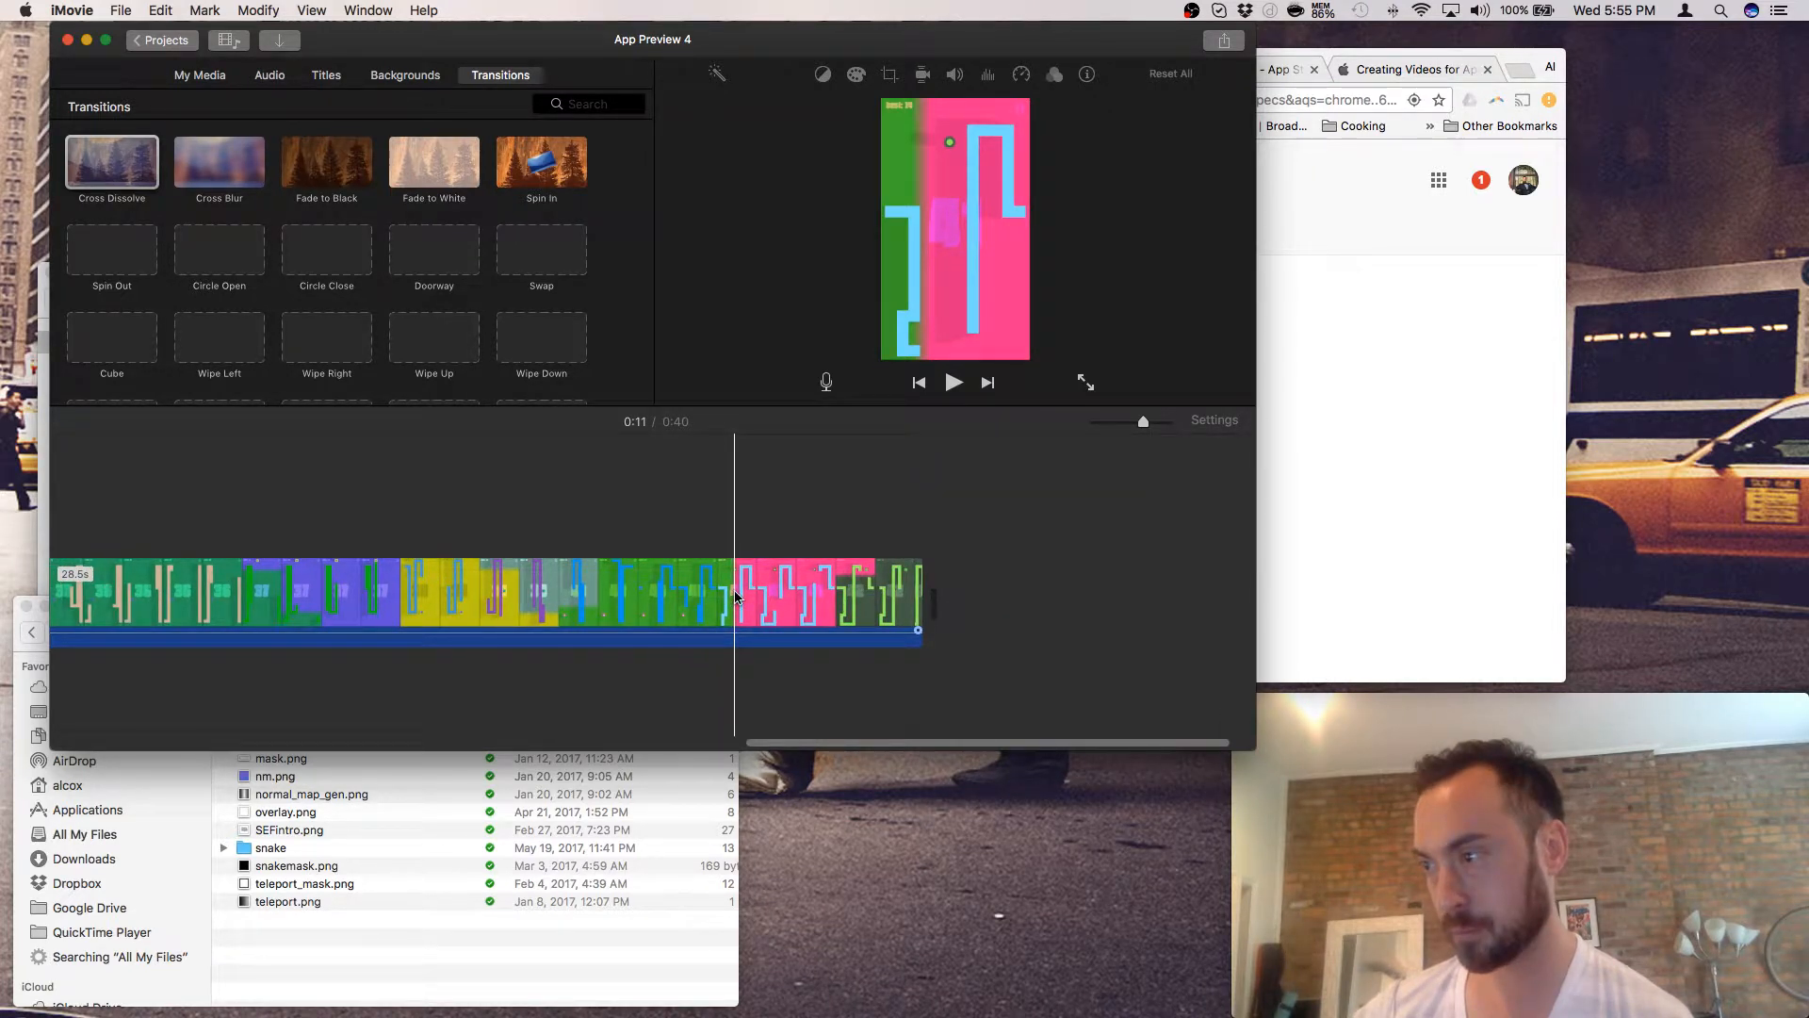
click(736, 597)
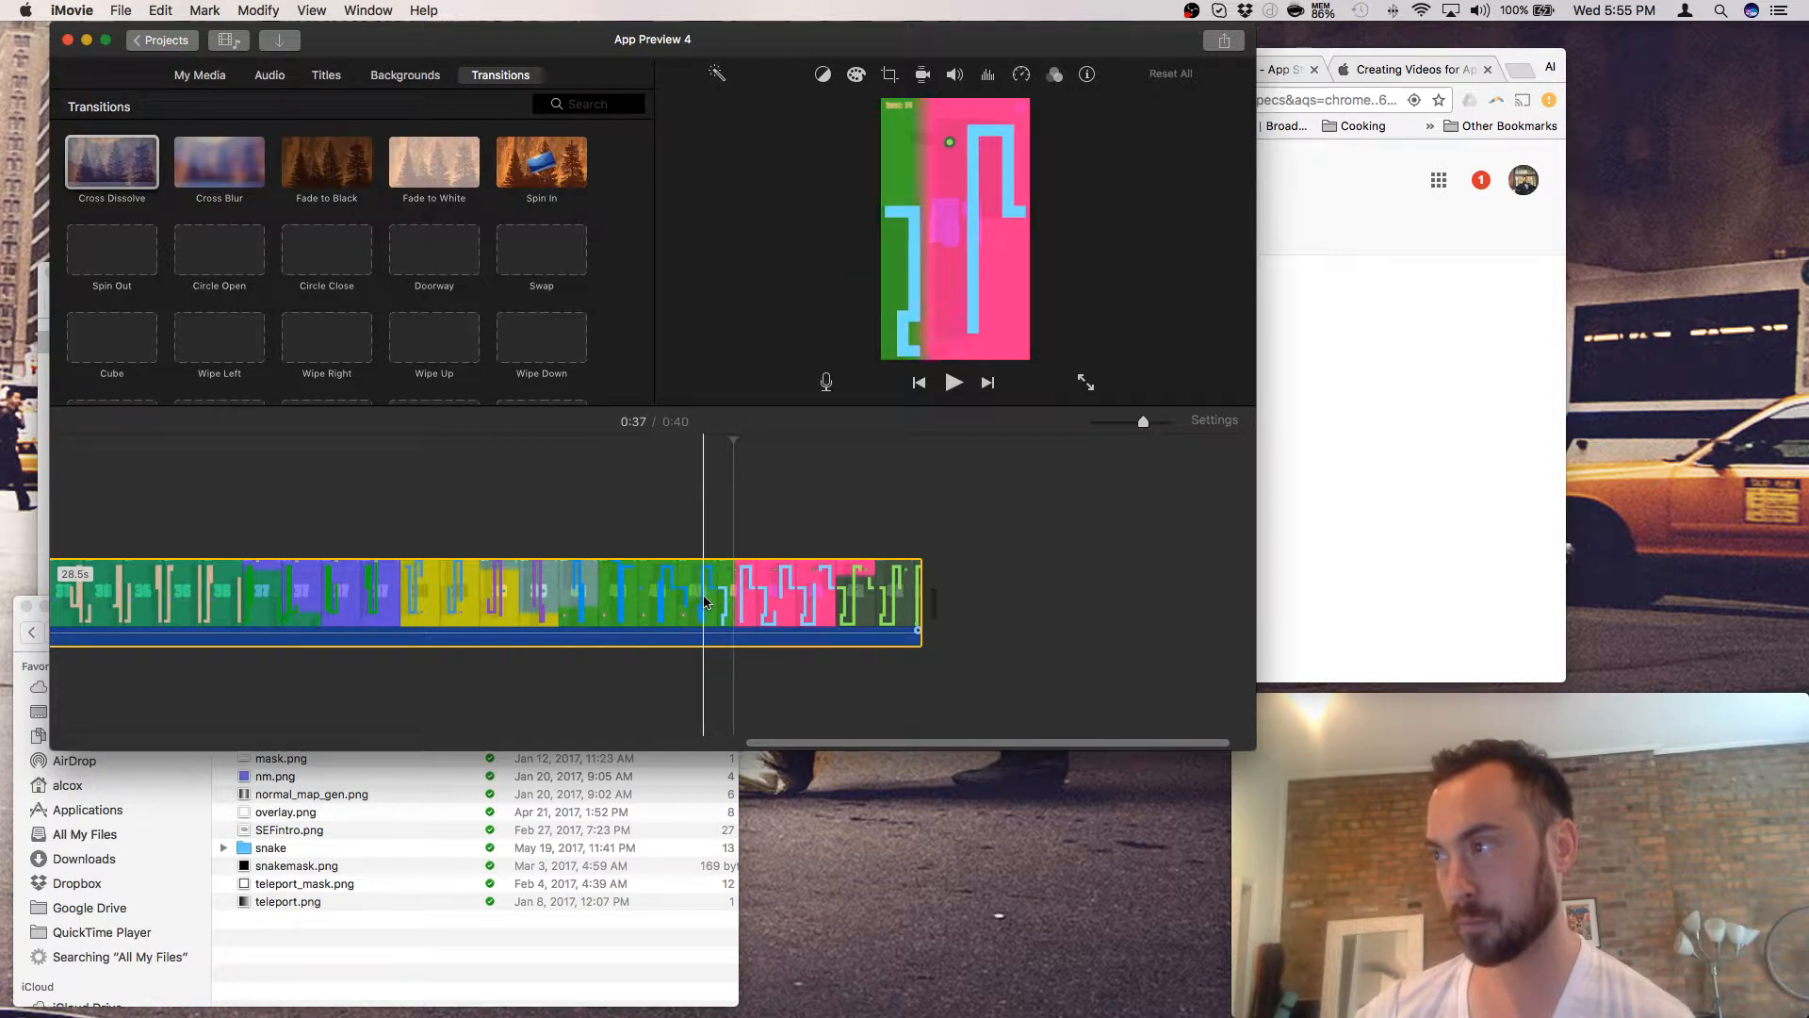
- Split the third clip, delete its earlier 25.1s part, and add a Cross Blur at the end
click(714, 595)
right_click(714, 596)
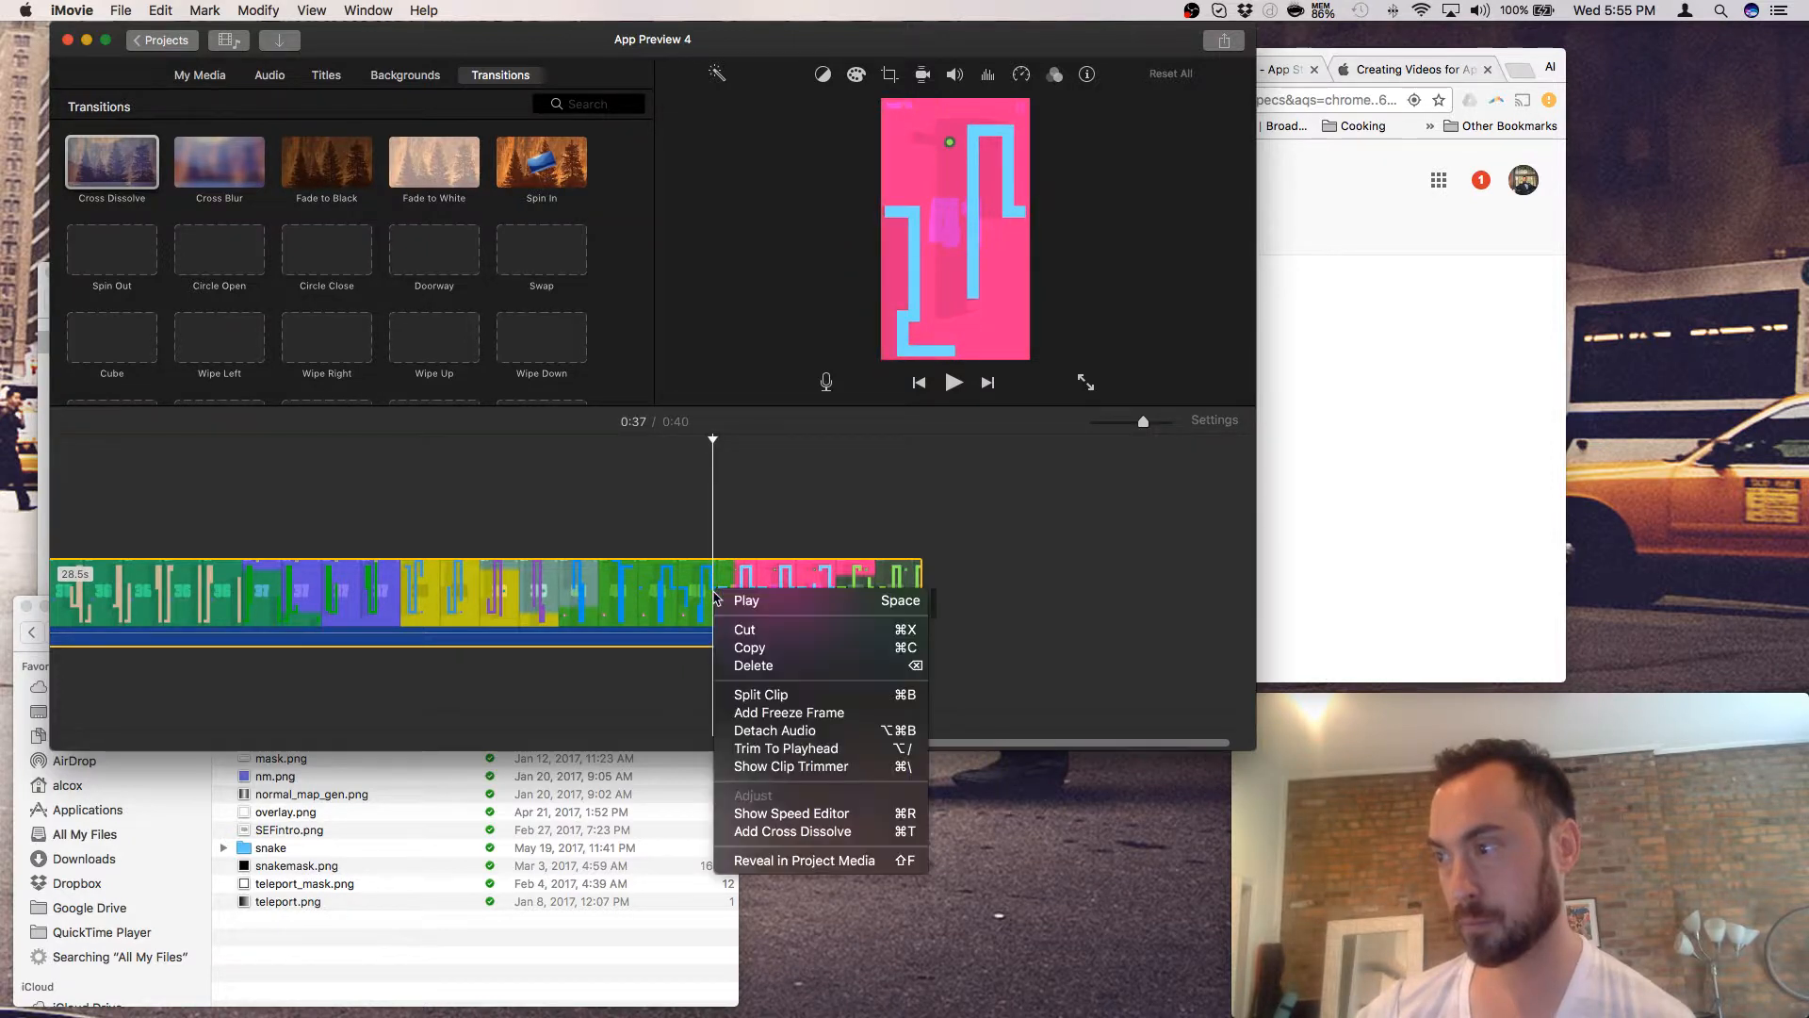
click(754, 695)
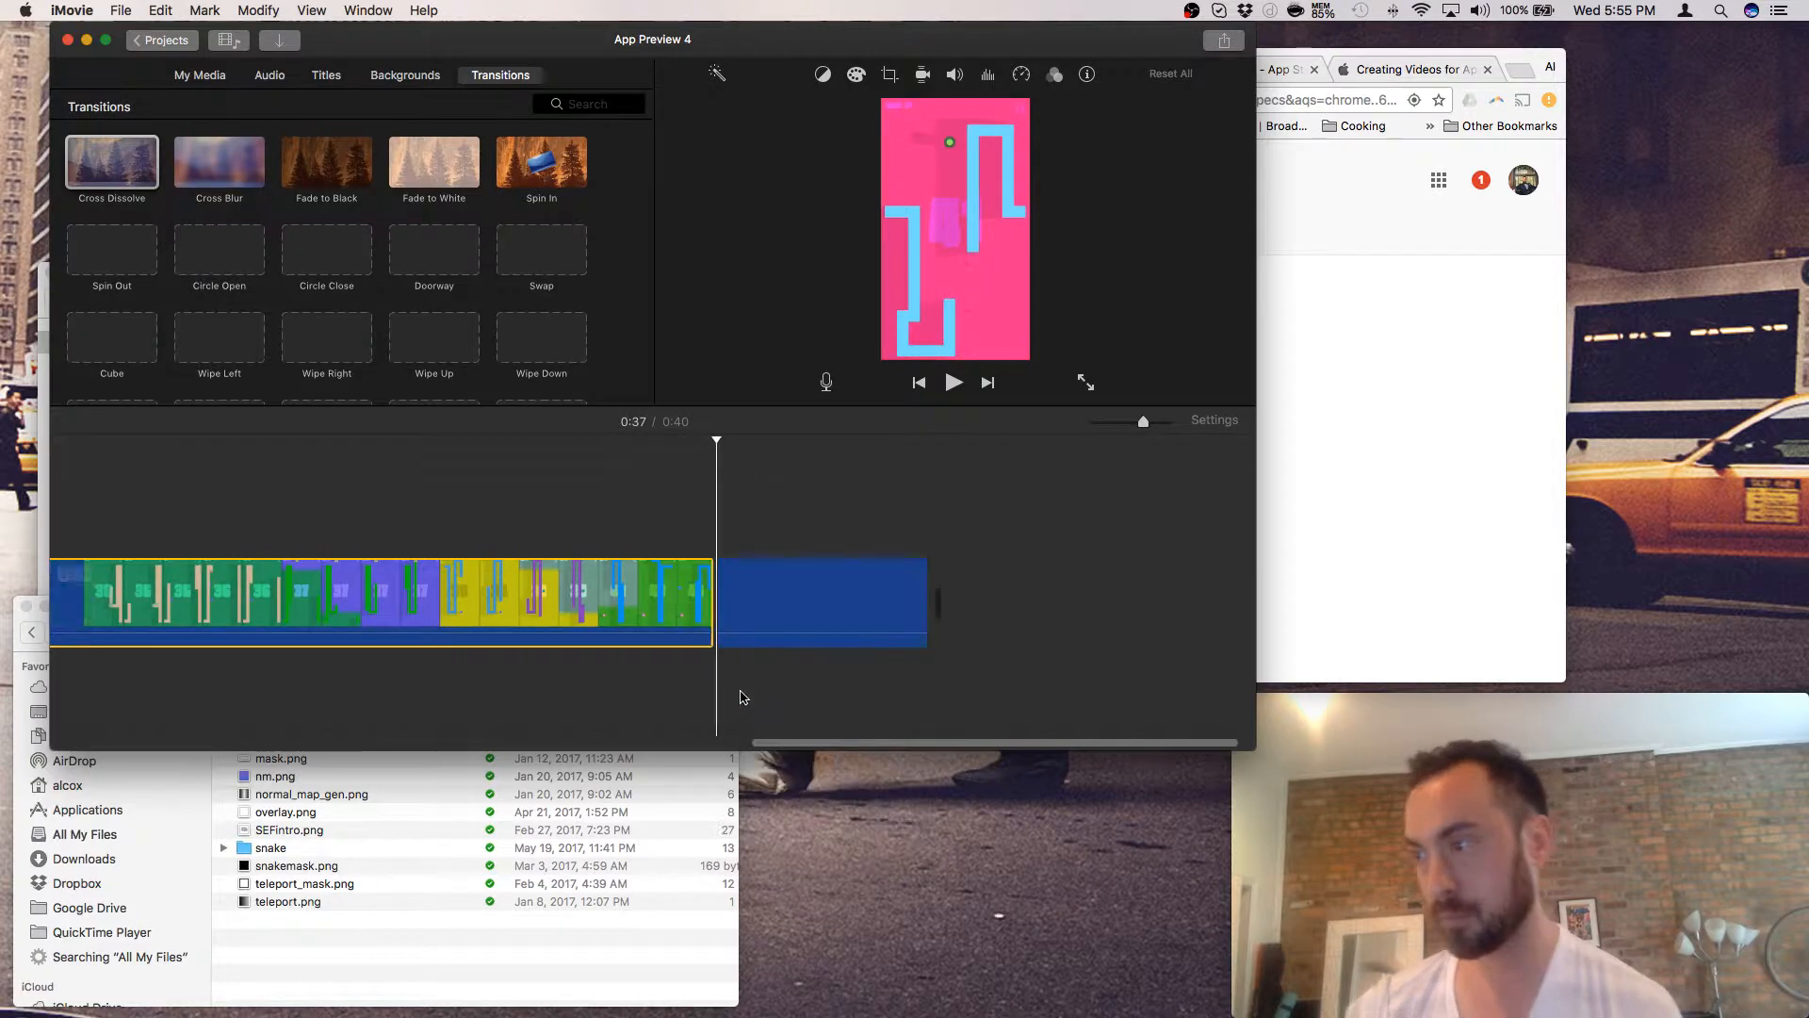
click(648, 606)
right_click(647, 606)
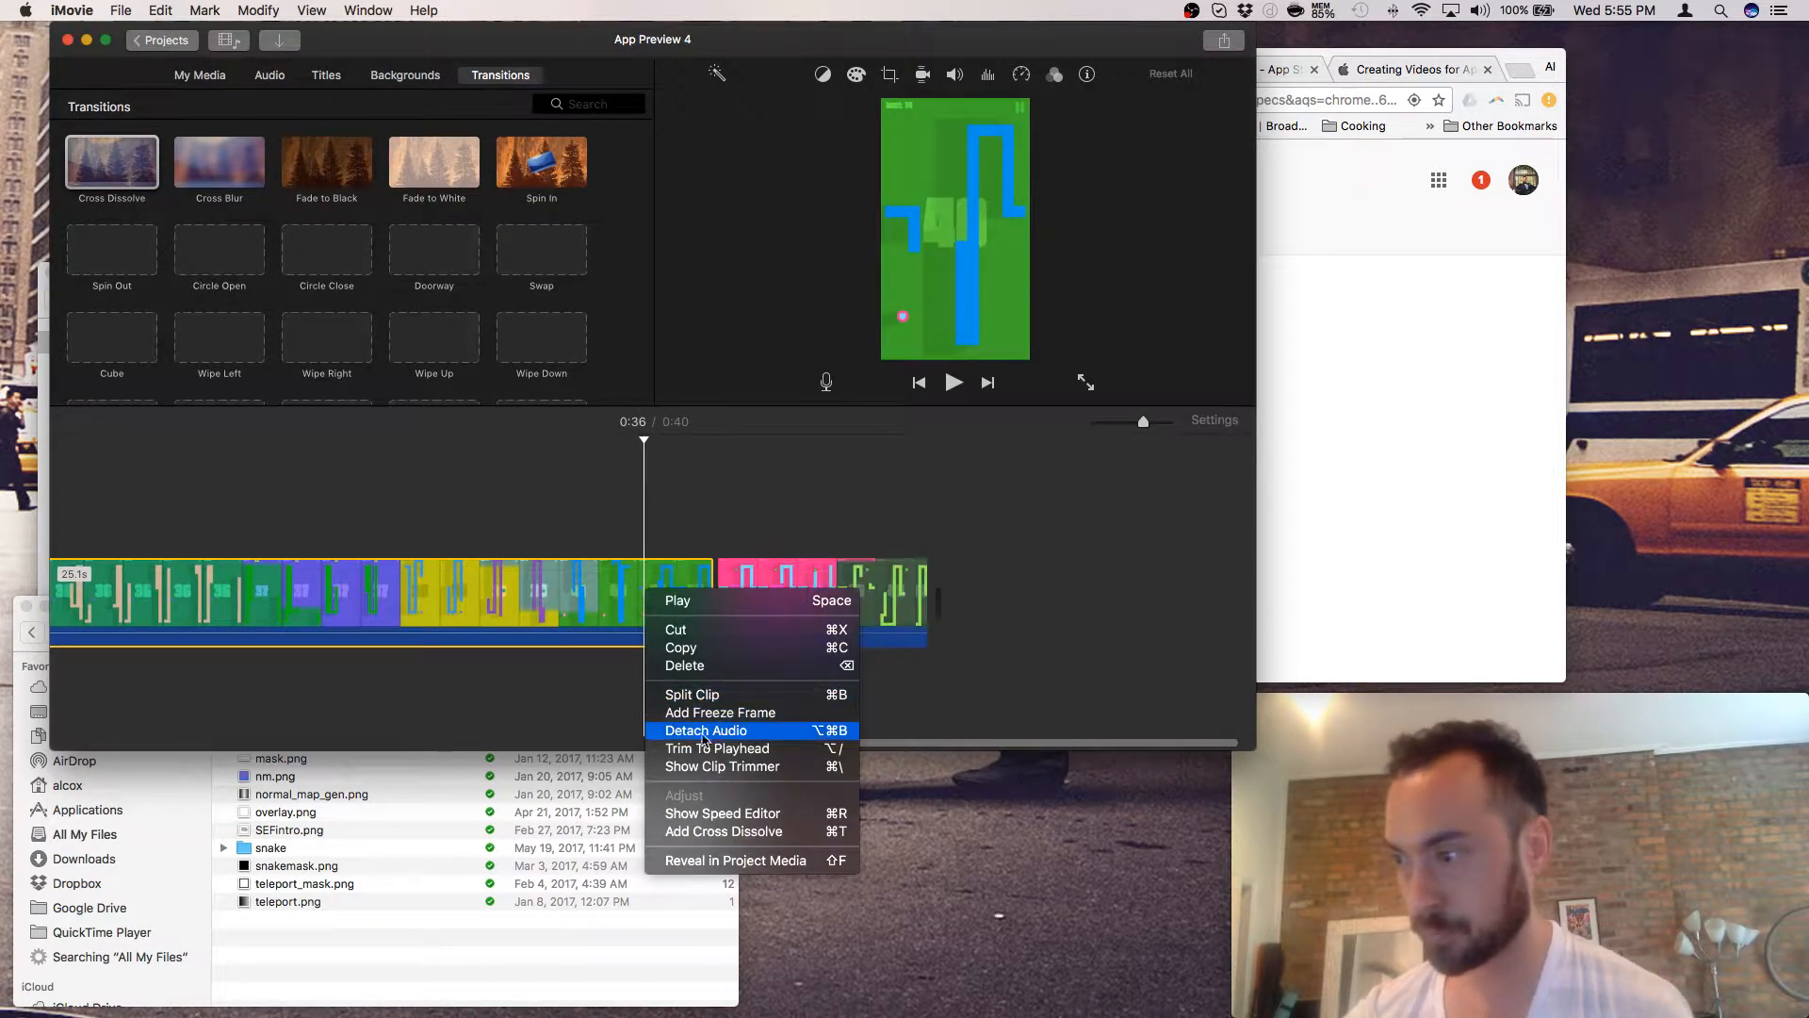
click(685, 666)
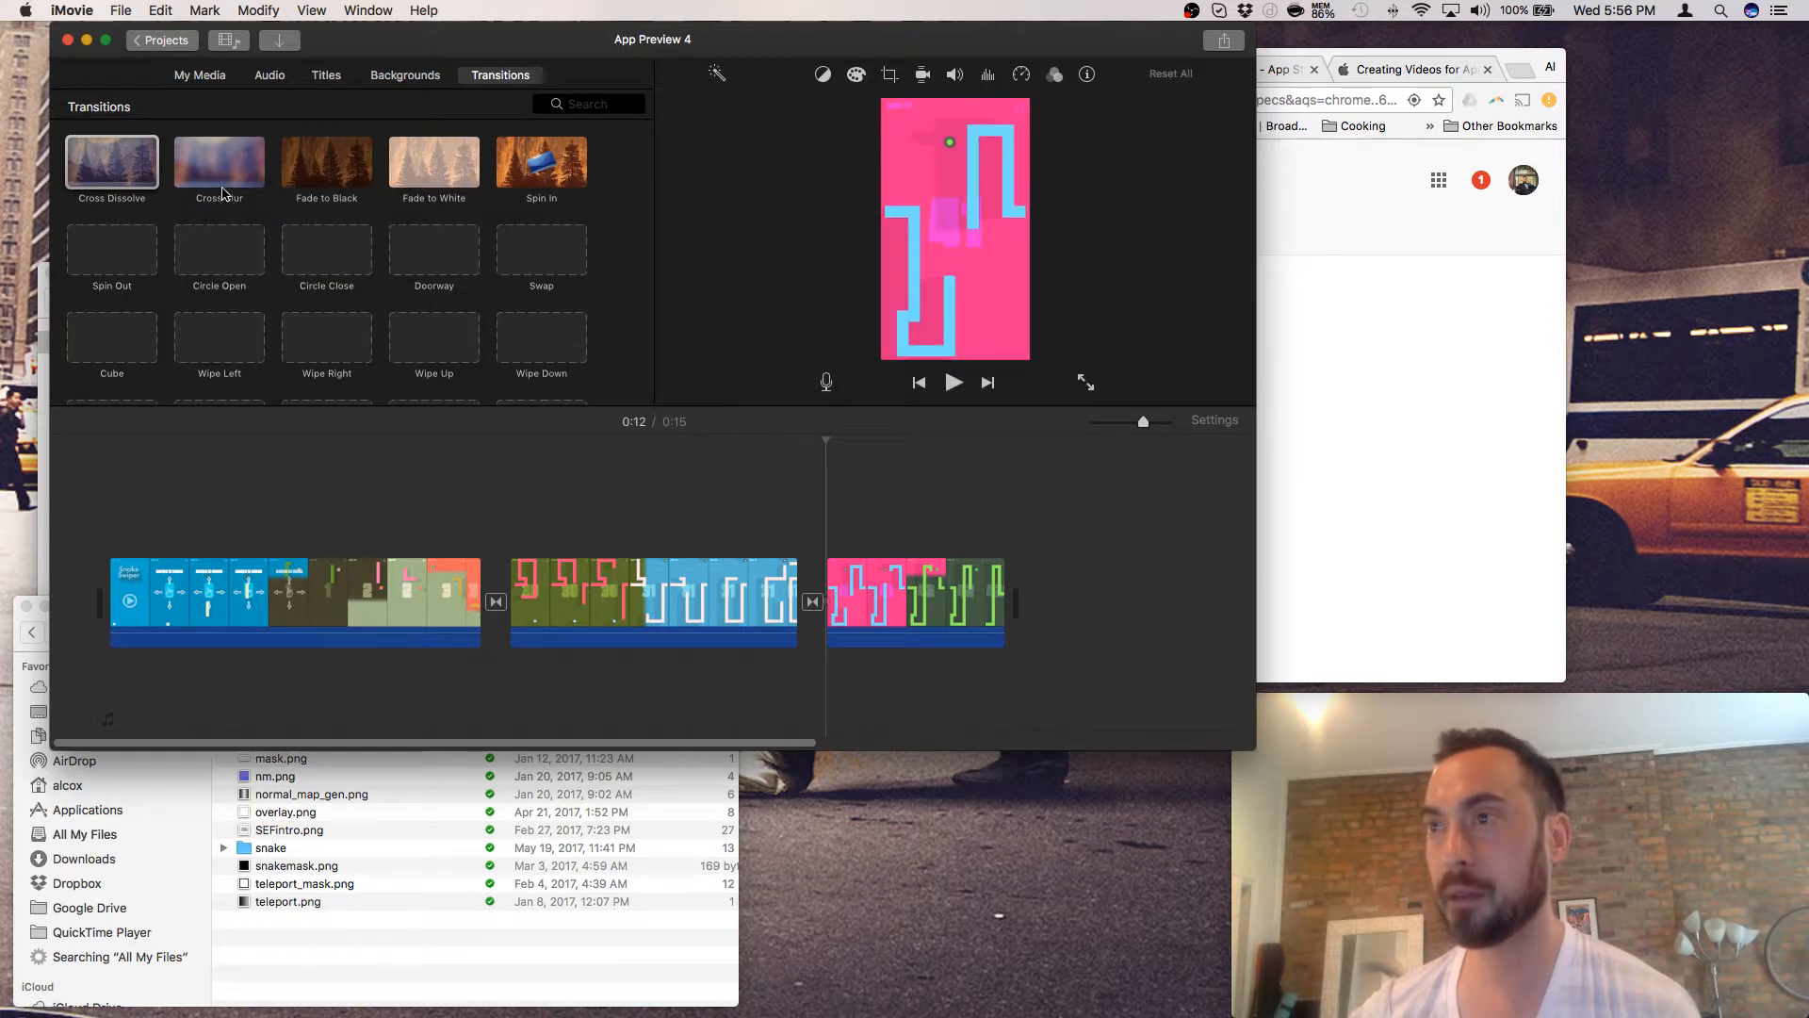
mouse_move(223, 194)
mouse_down()
mouse_move(1075, 527)
mouse_move(1010, 578)
mouse_up()
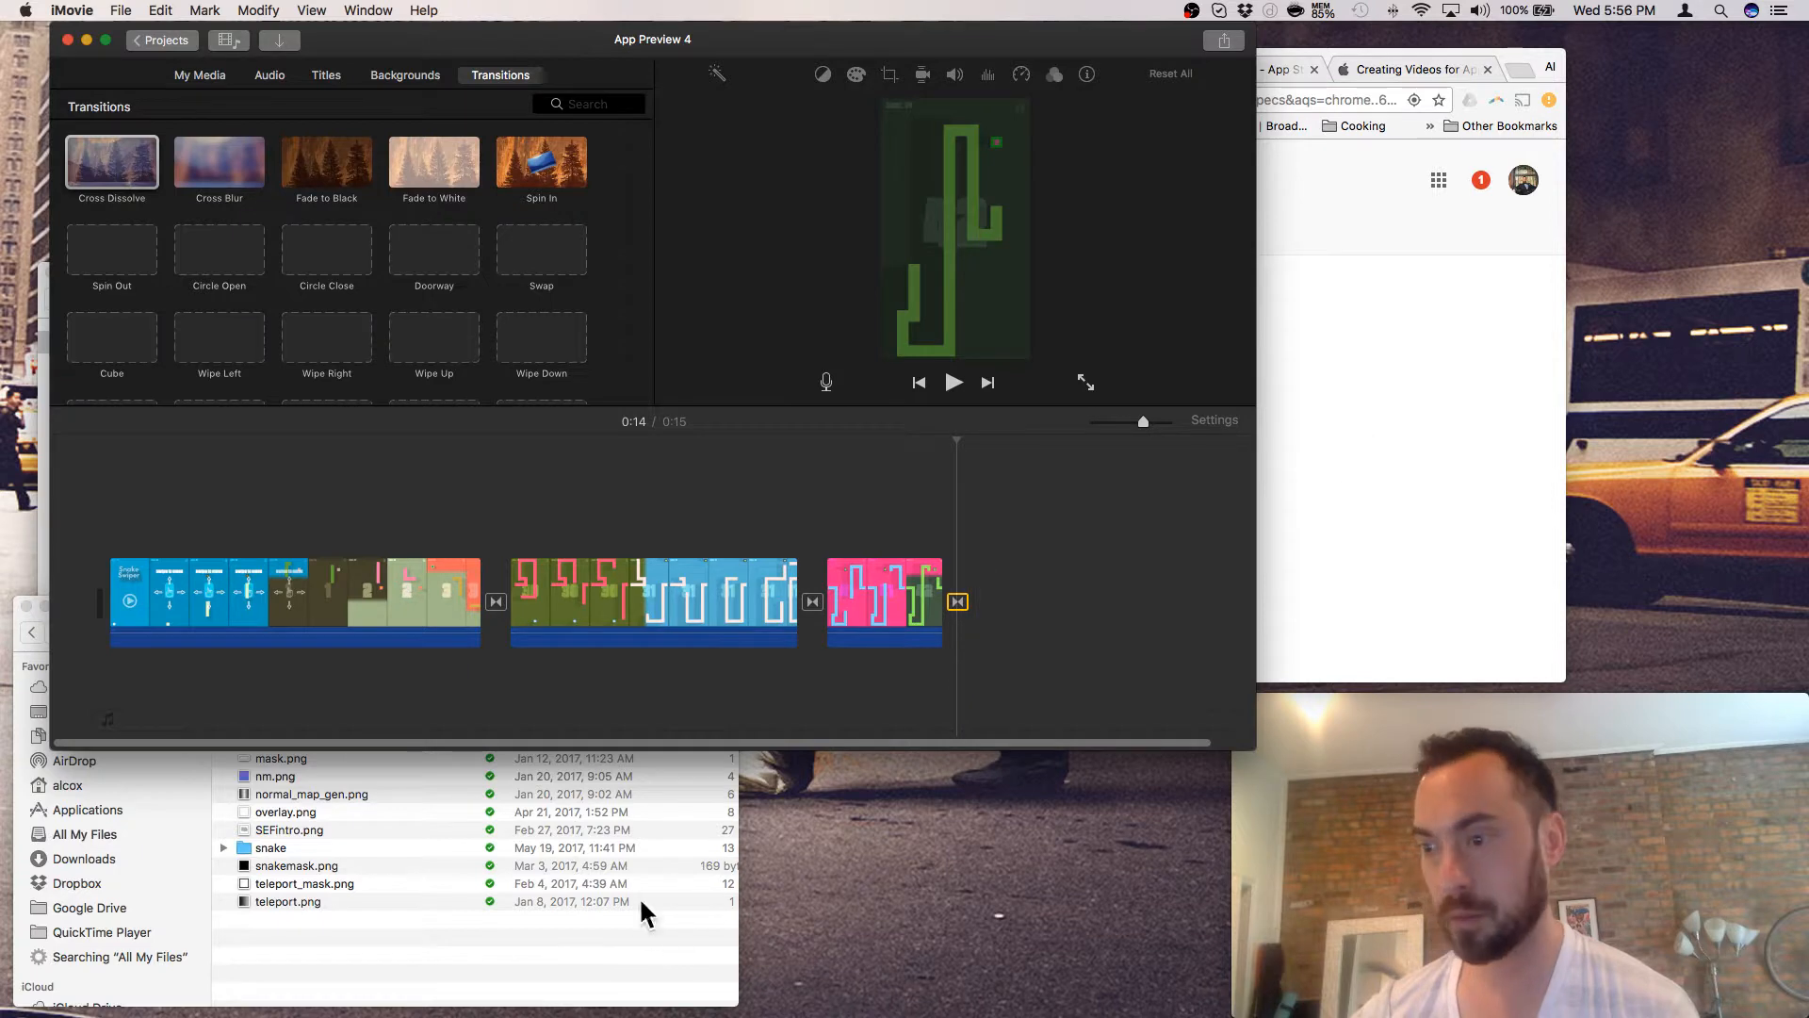
- Drag 'Screen Shot 2017-05-22 at 7.12.14 PM' from Finder's Desktop onto the timeline's end
click(138, 818)
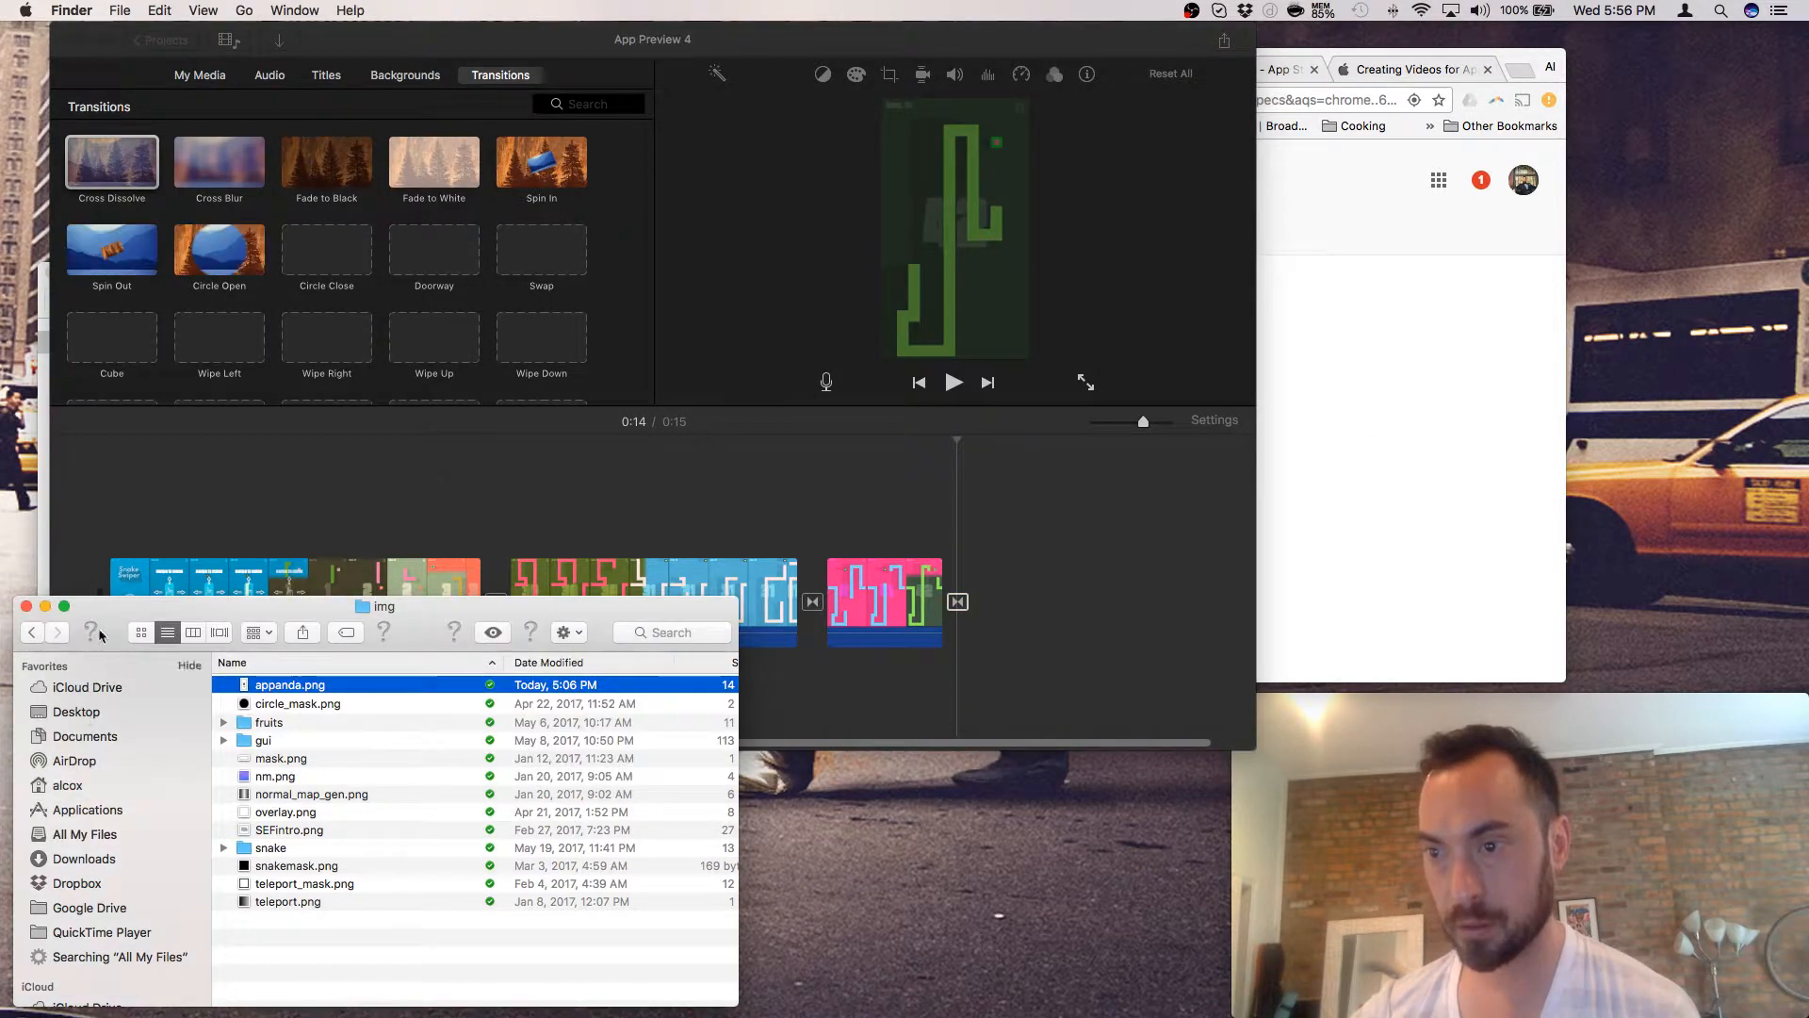
click(186, 480)
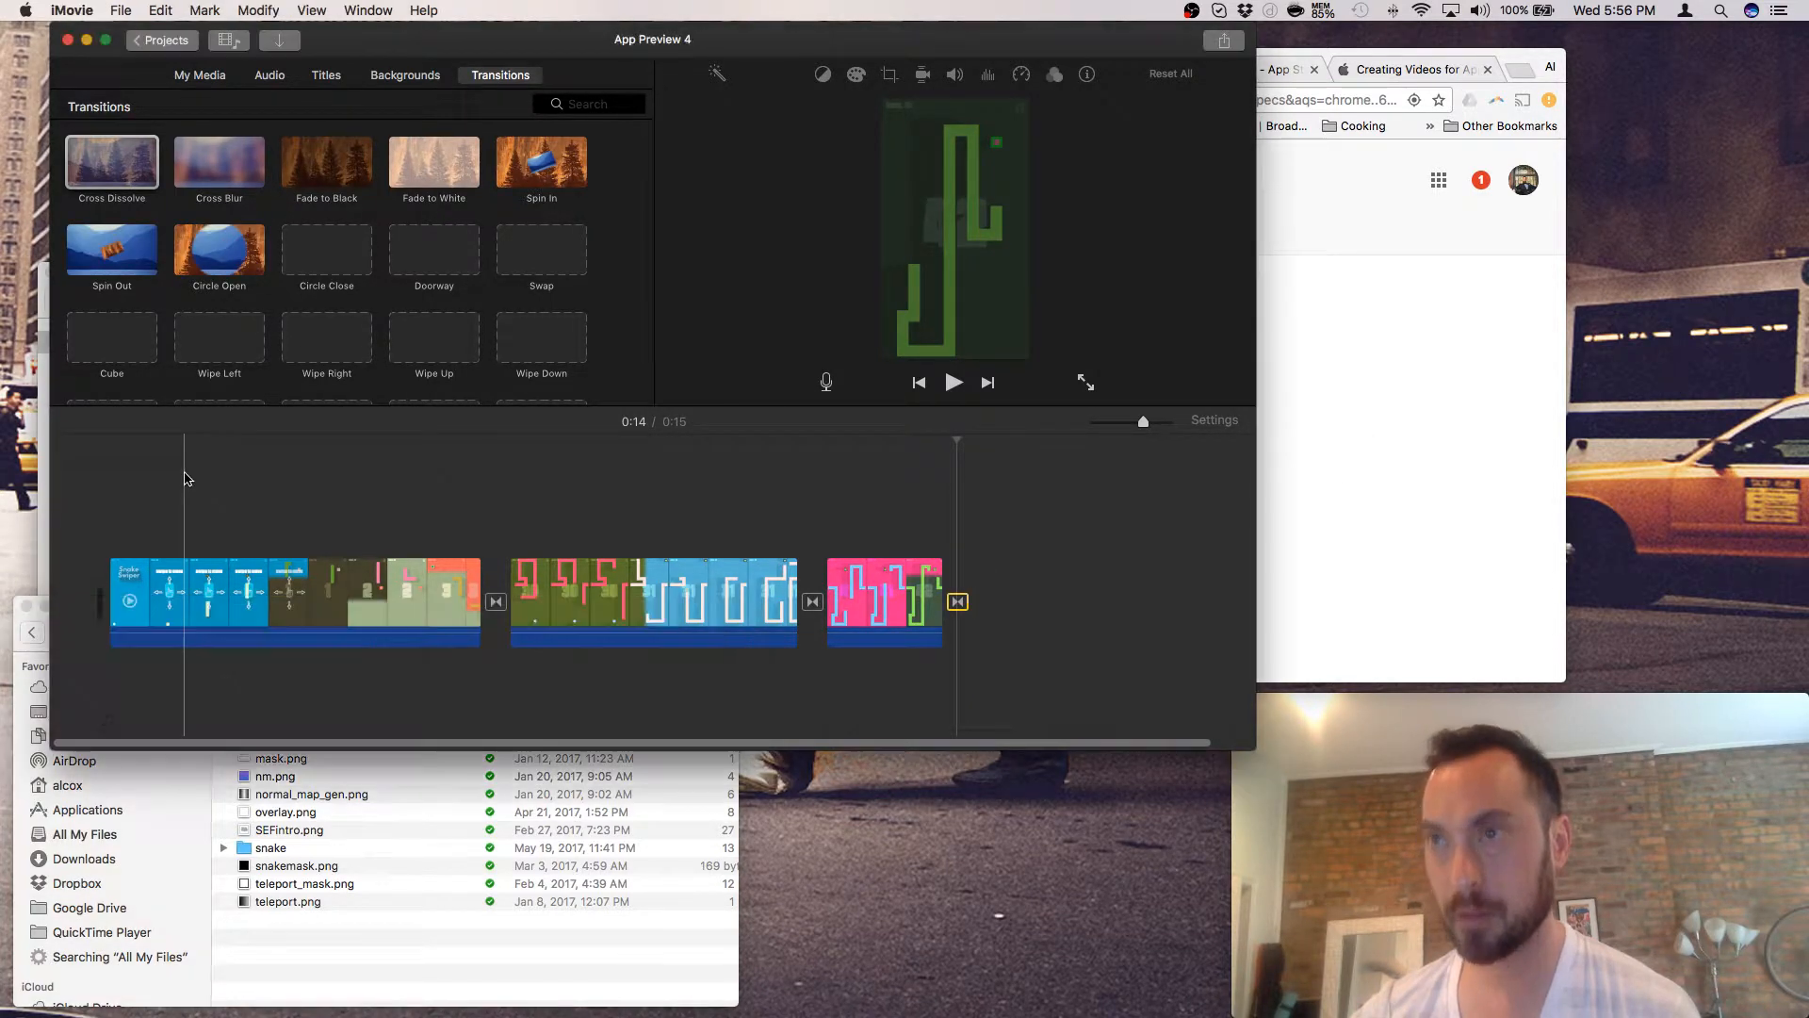
click(245, 966)
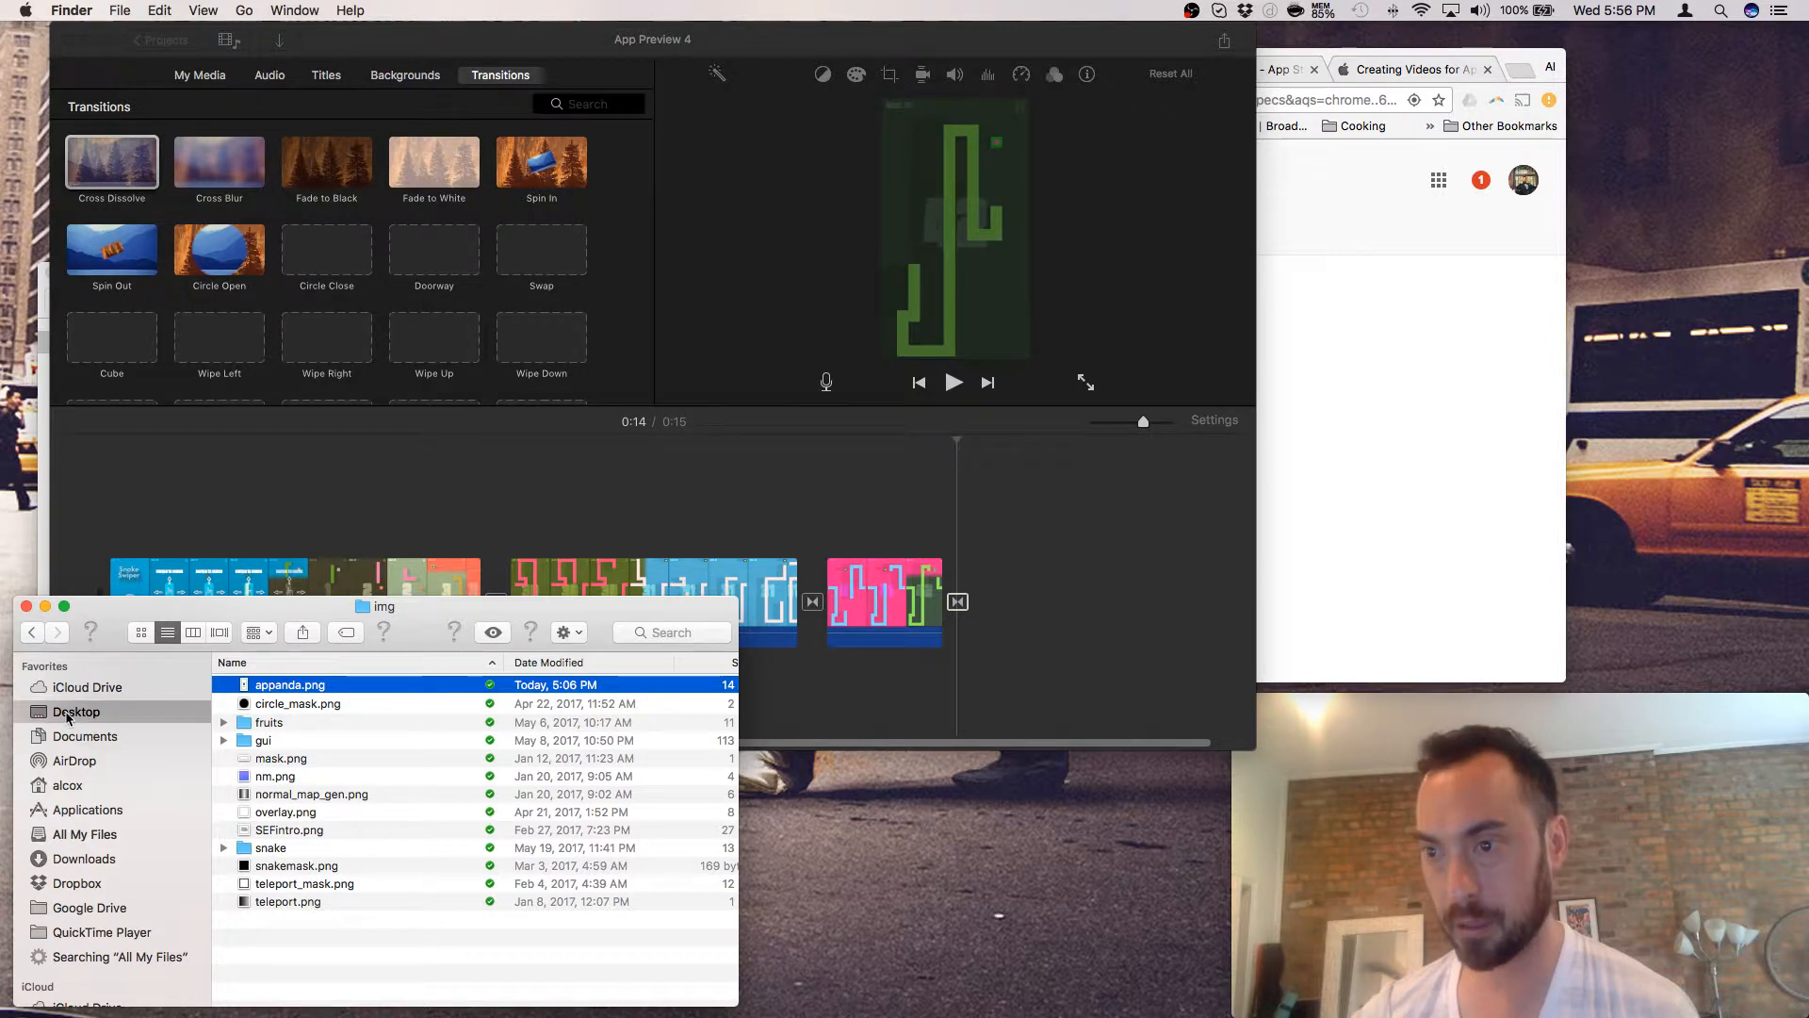
click(68, 714)
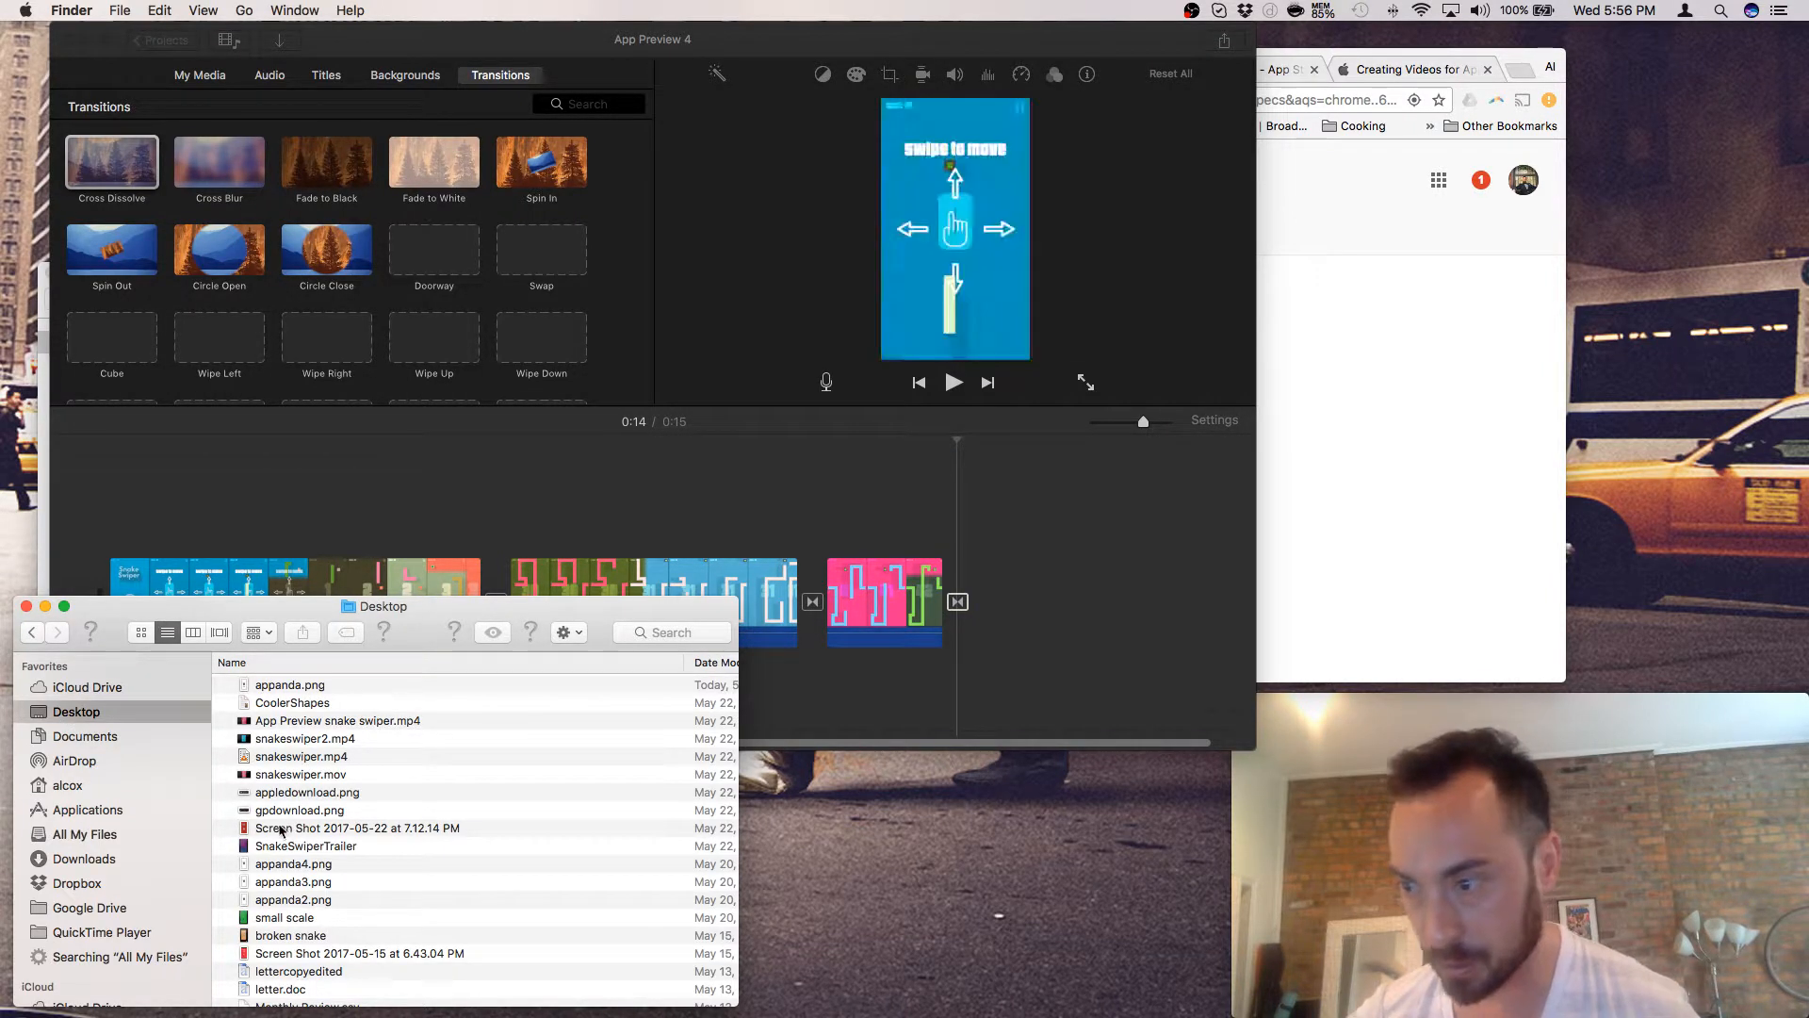
click(278, 829)
drag(278, 833, 1013, 650)
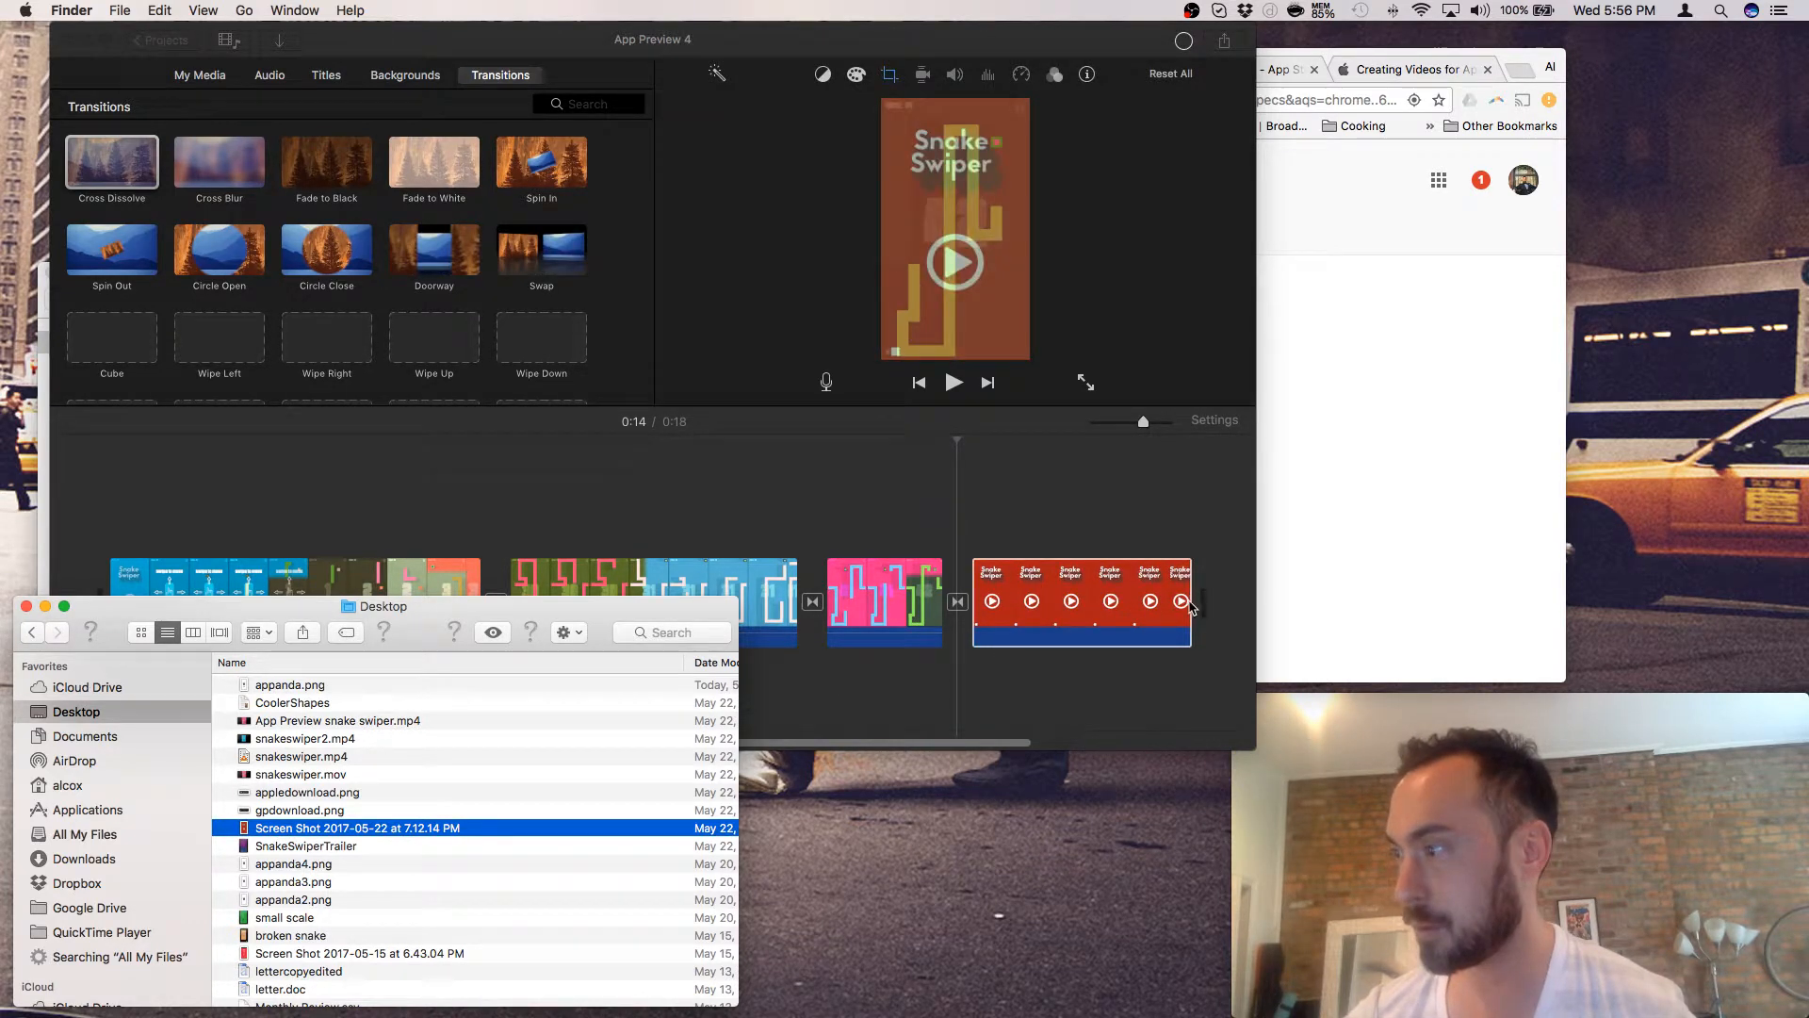
click(1189, 606)
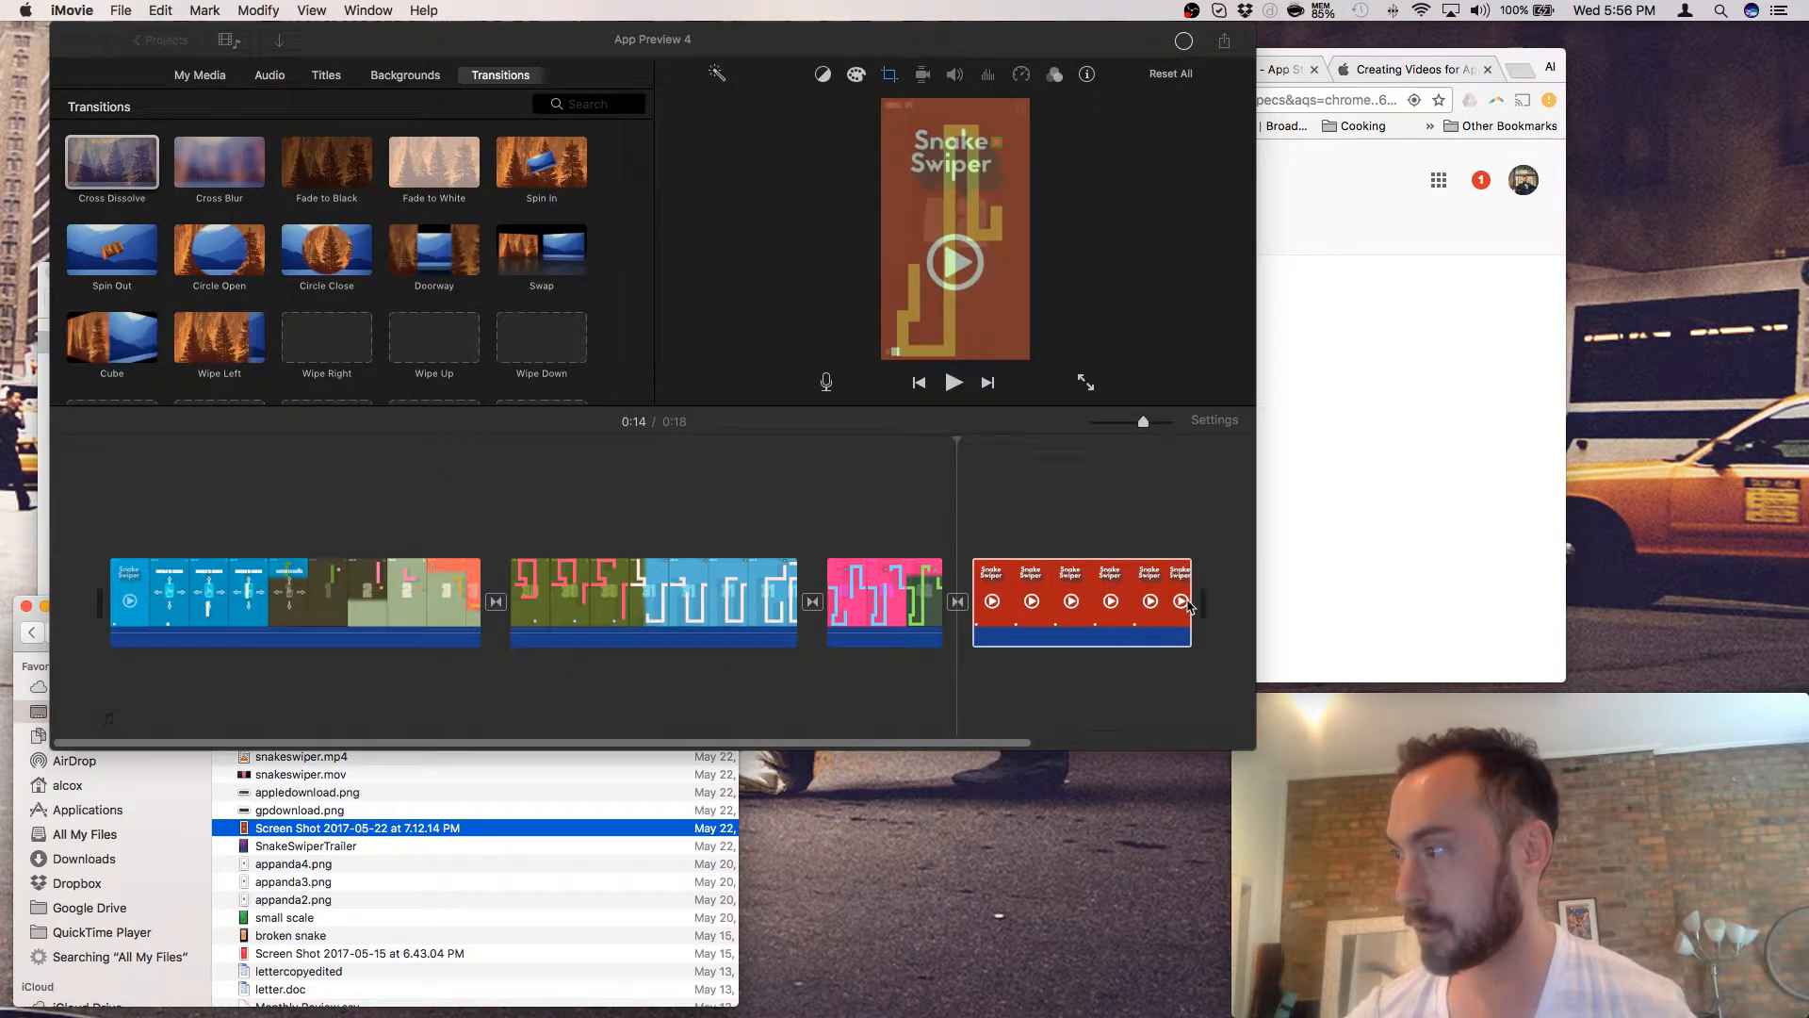
- Delete the red Snake Swiper clip, then undo to restore it
click(1098, 611)
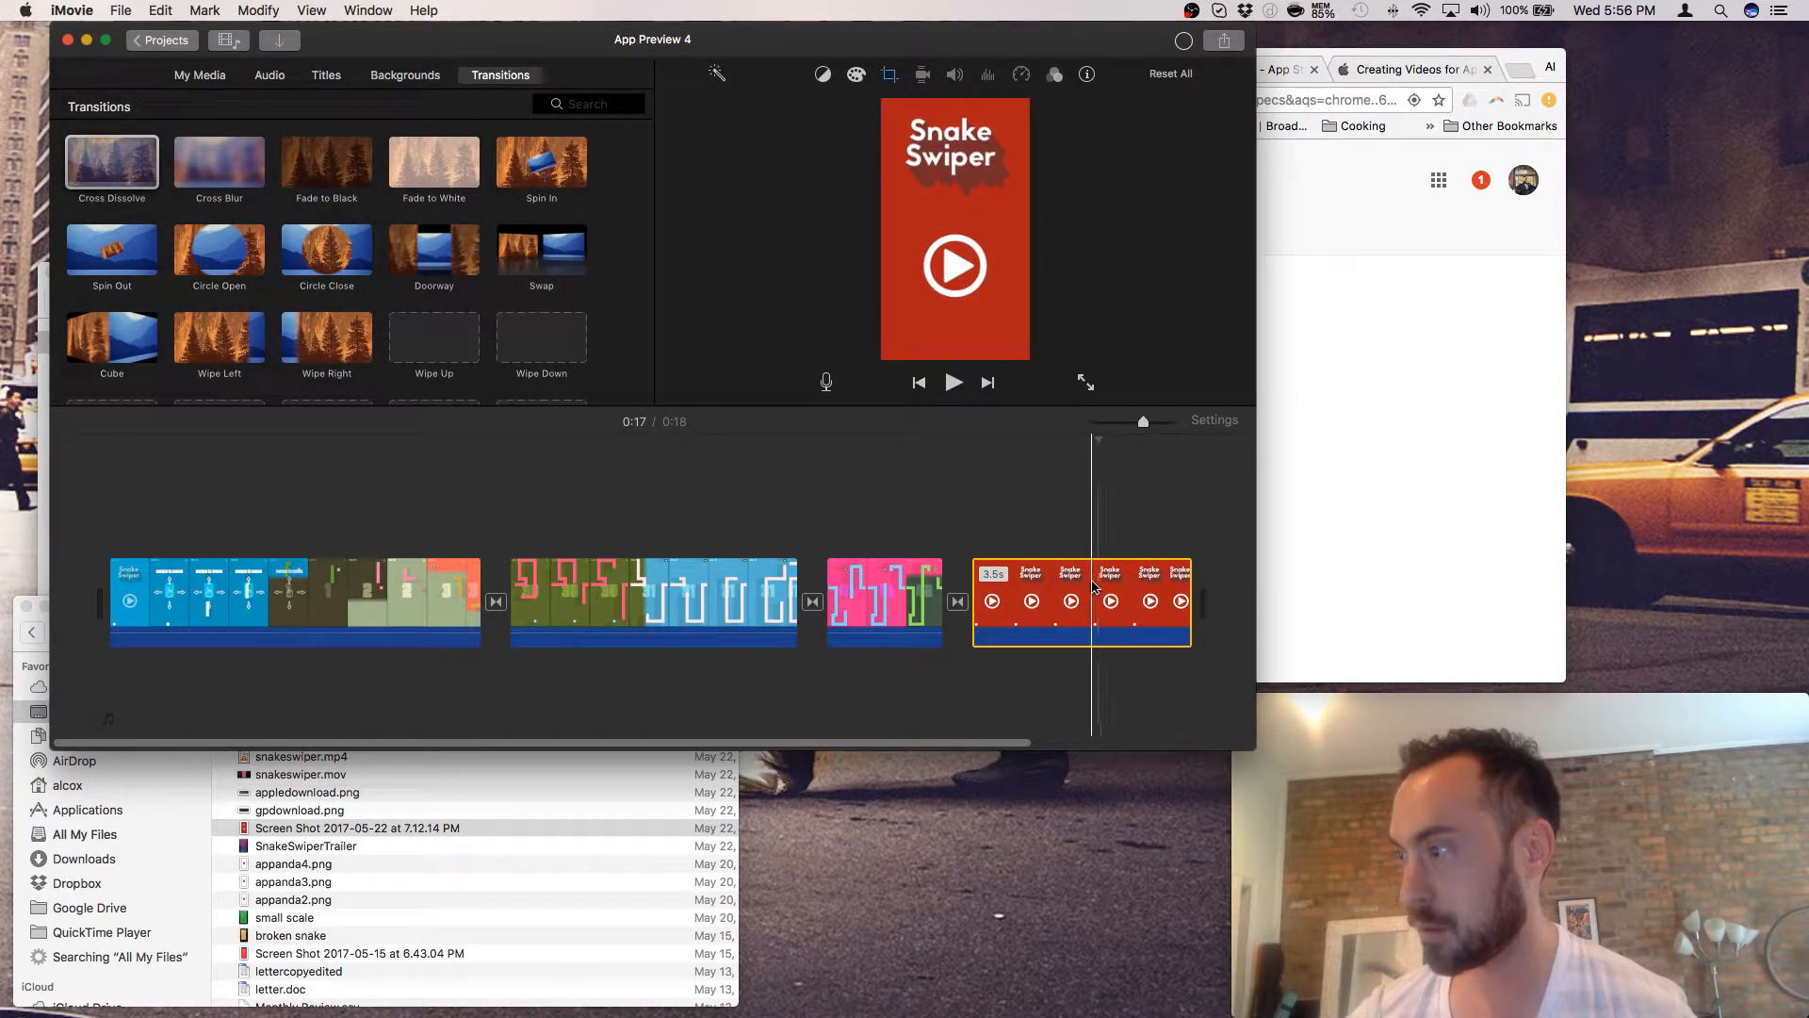
right_click(1093, 586)
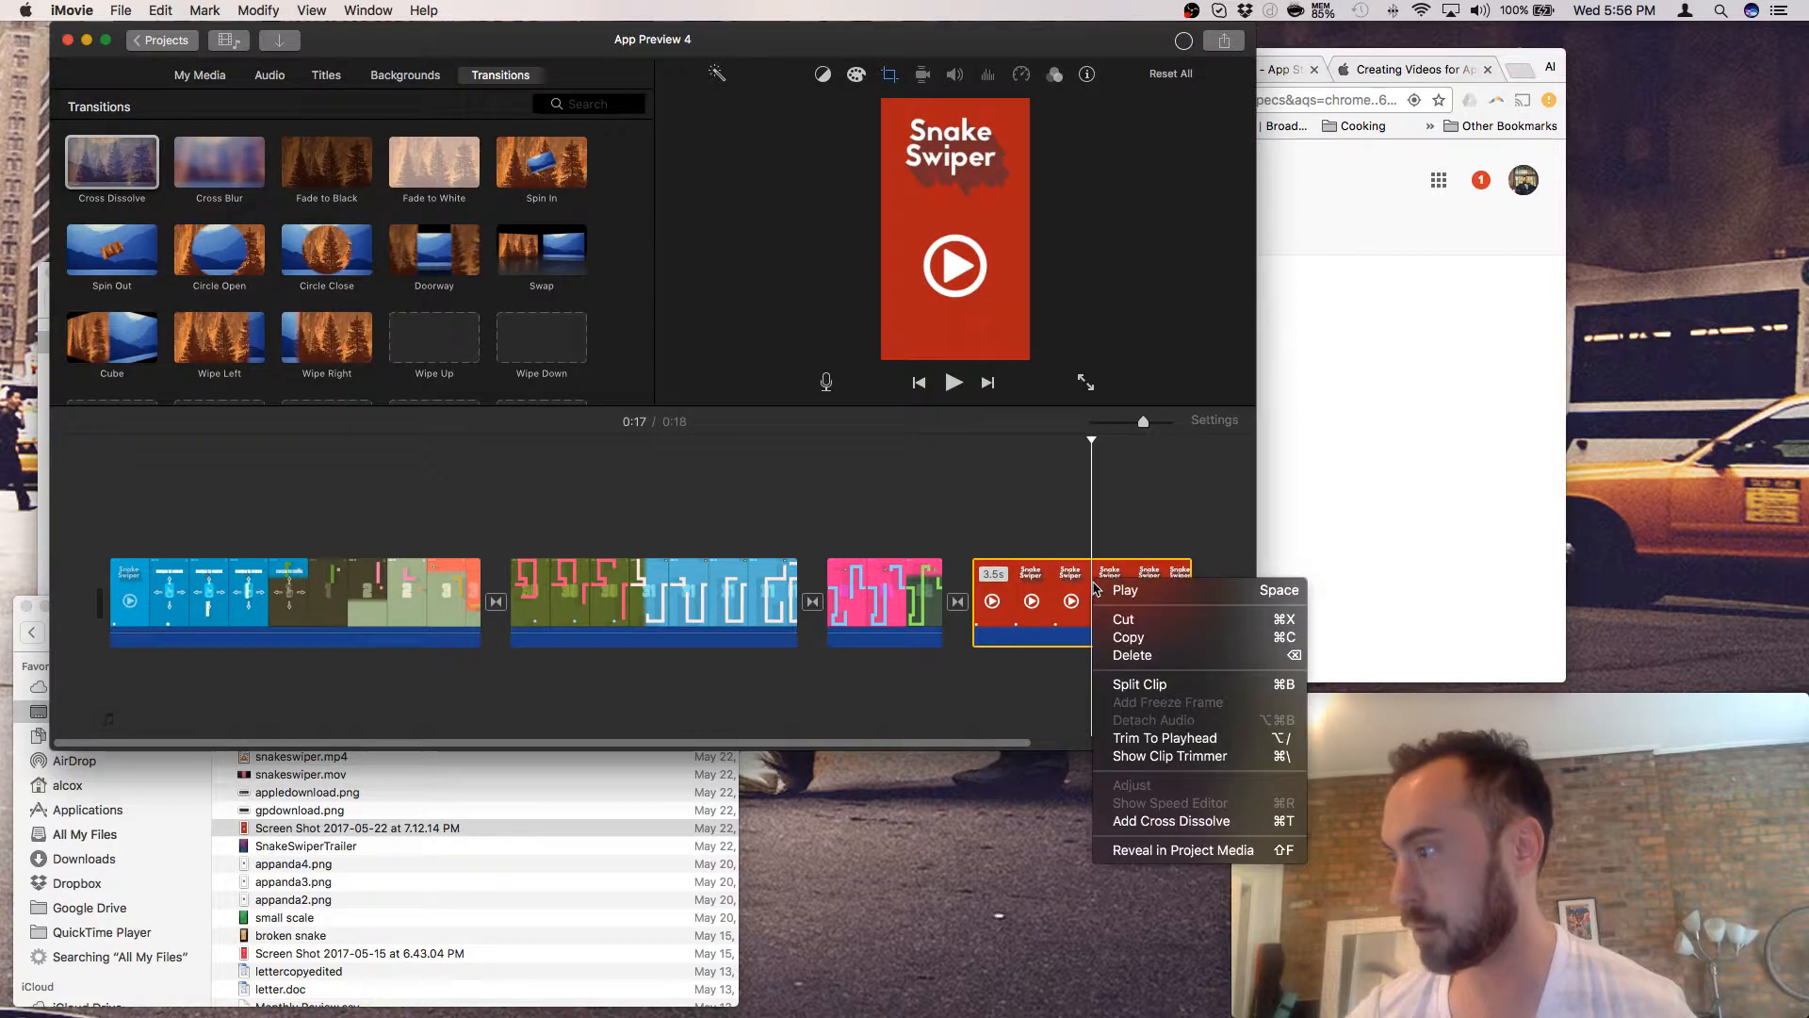
click(1151, 655)
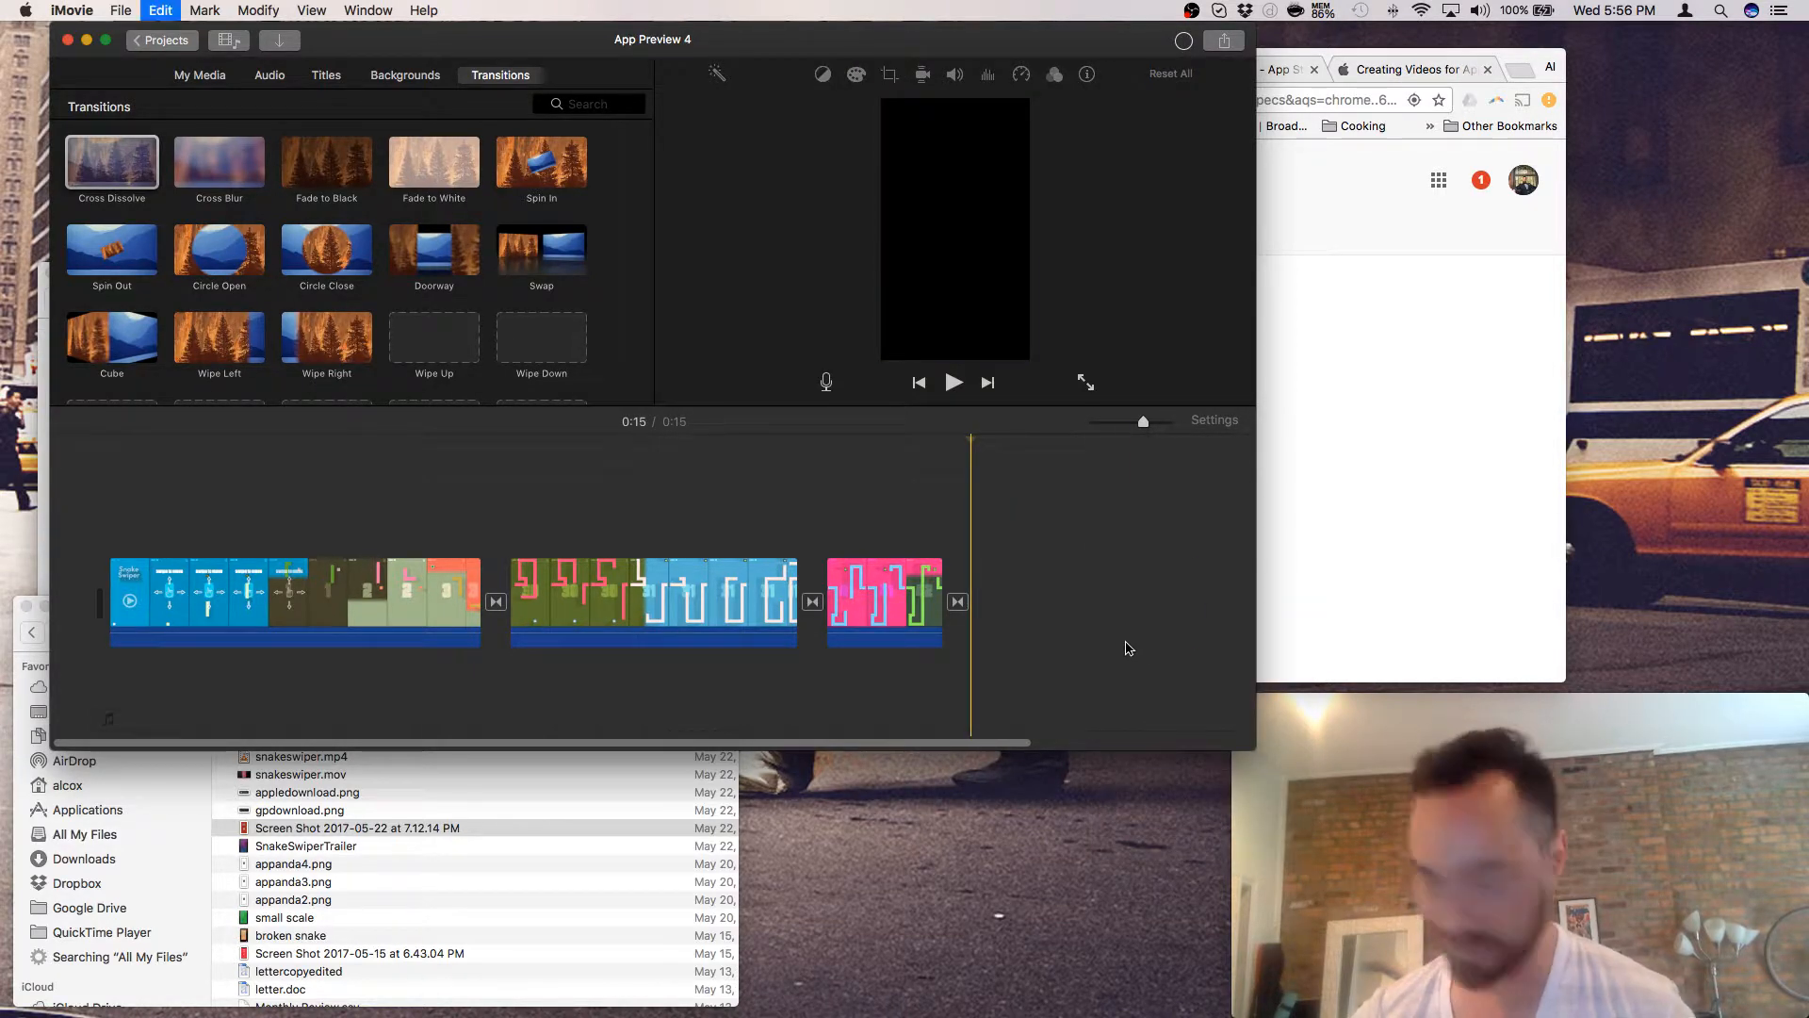
key(super+z)
- Split the red clip at the playhead and delete its 1.6-second tail, making the movie 0:17
right_click(1092, 600)
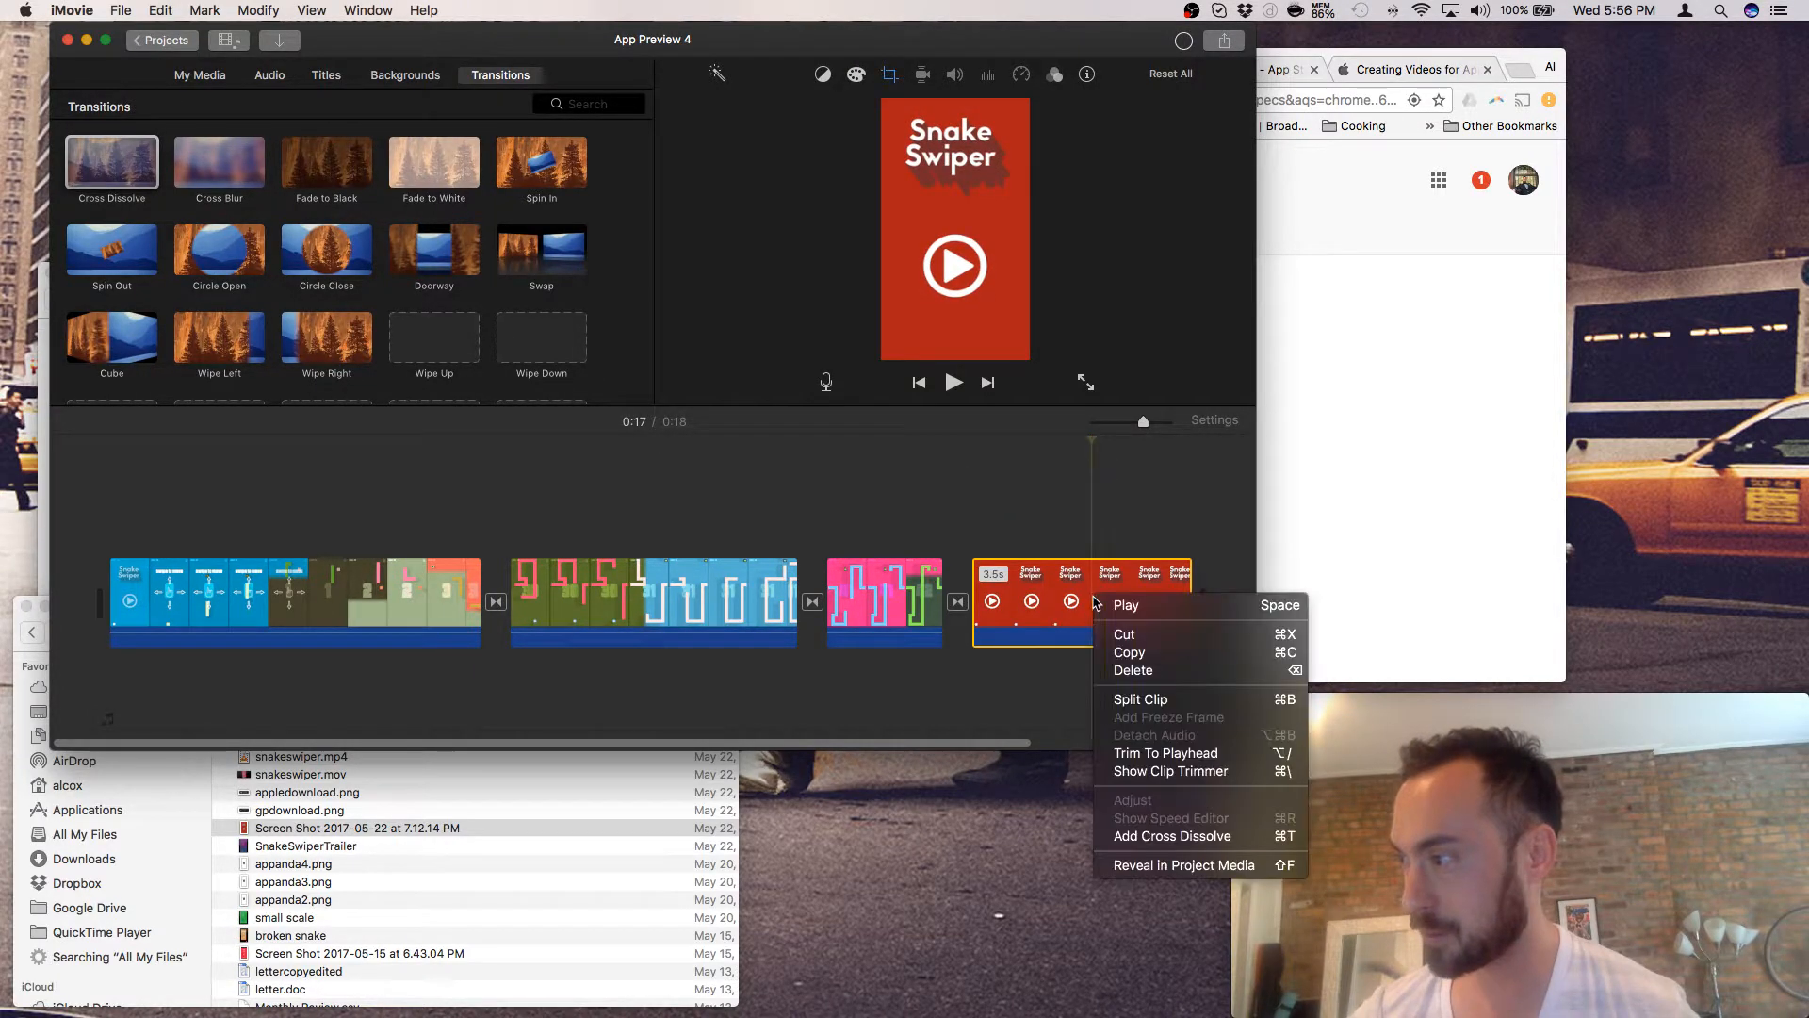
click(1147, 699)
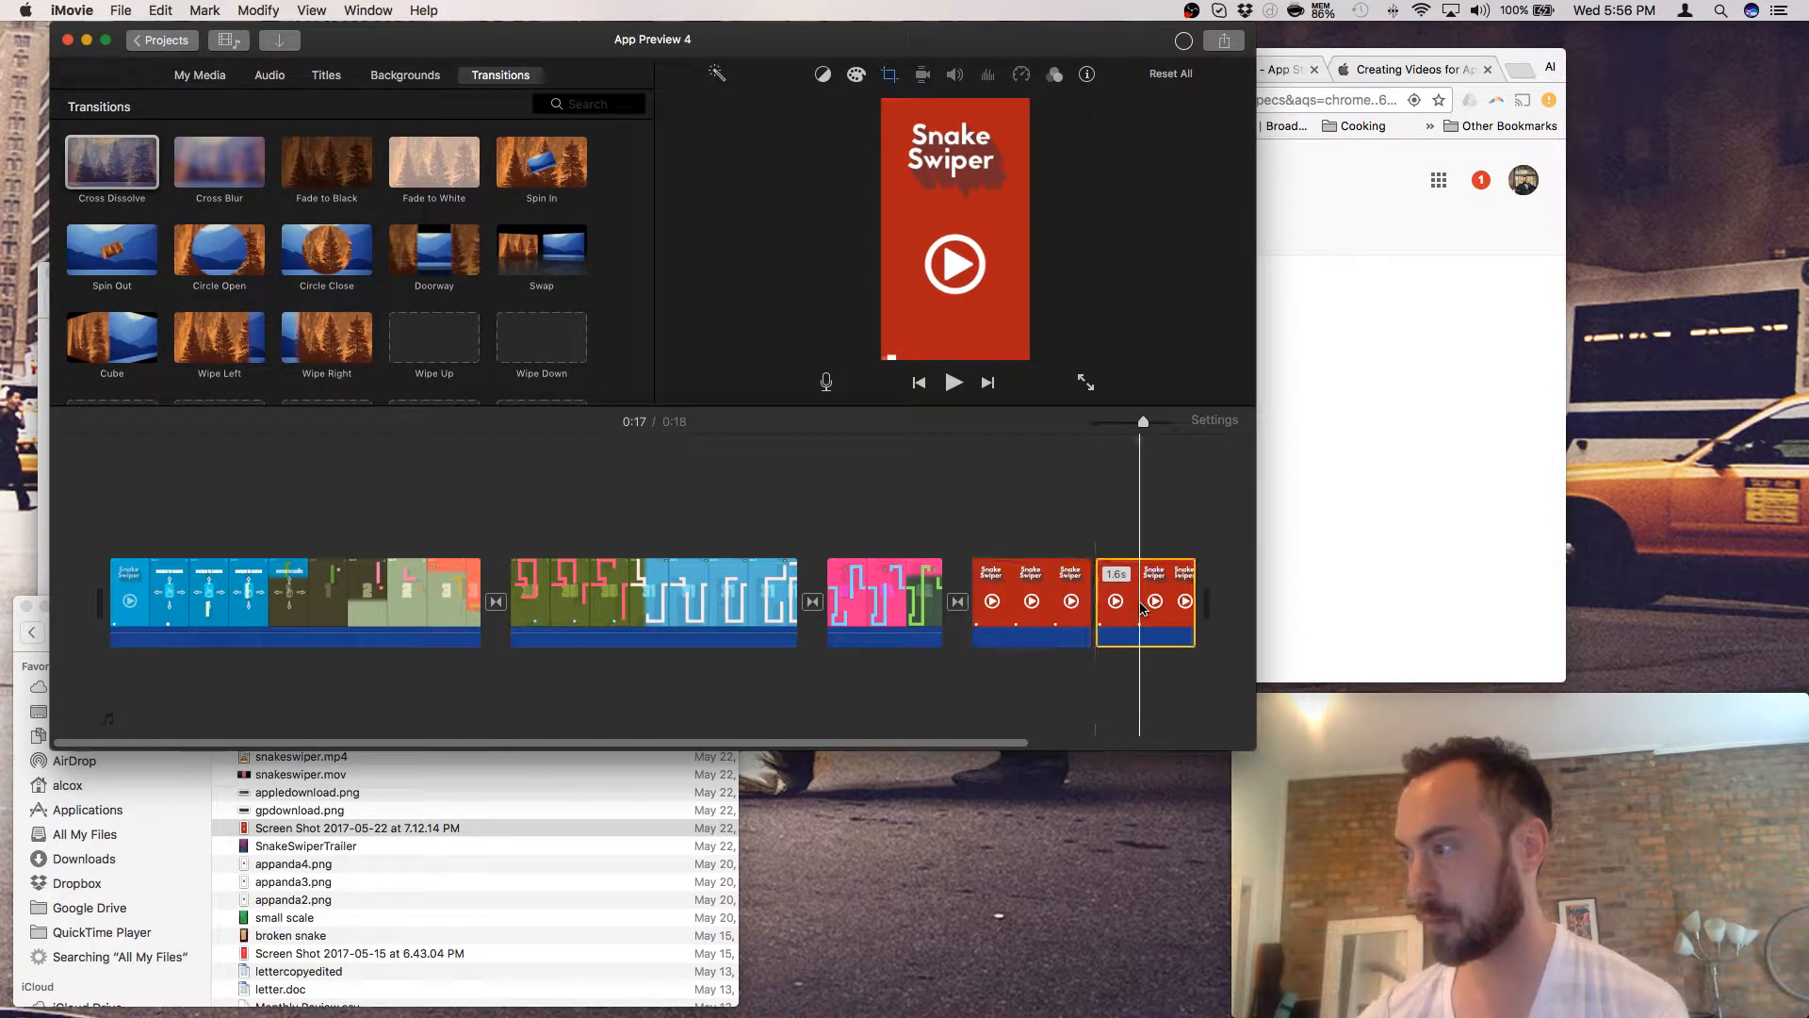
right_click(1142, 608)
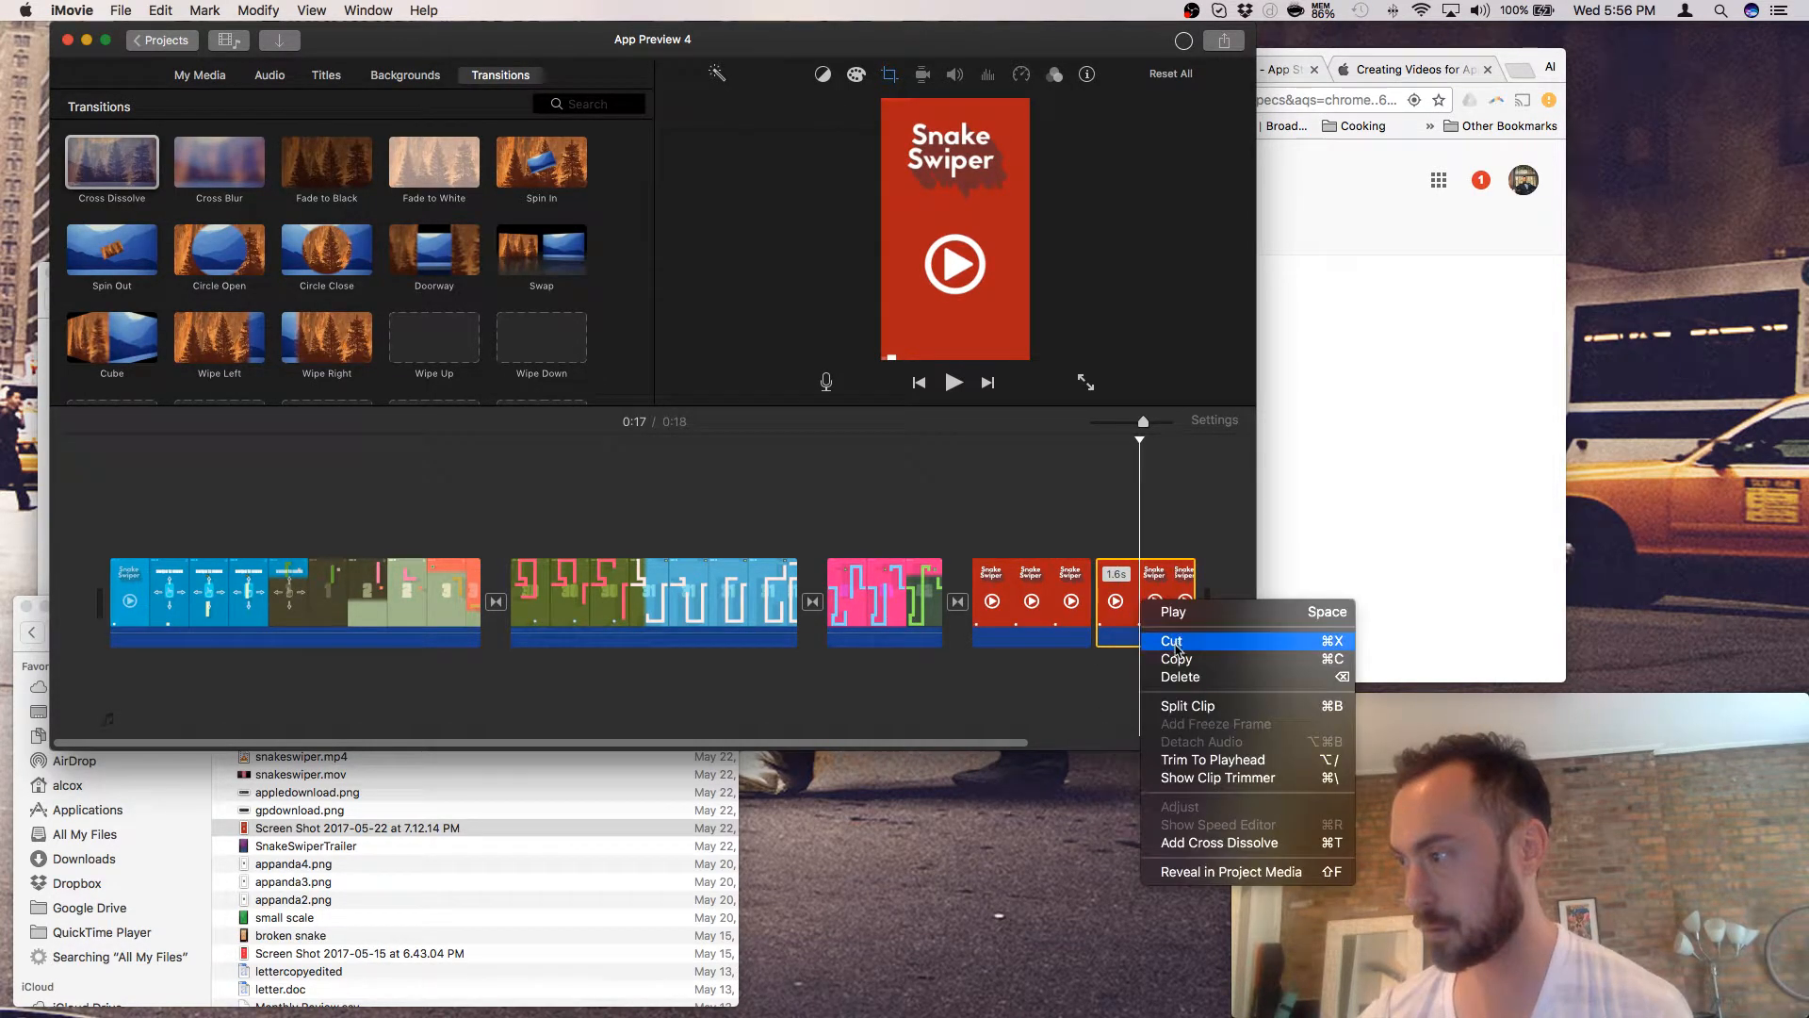
click(1173, 676)
click(1064, 603)
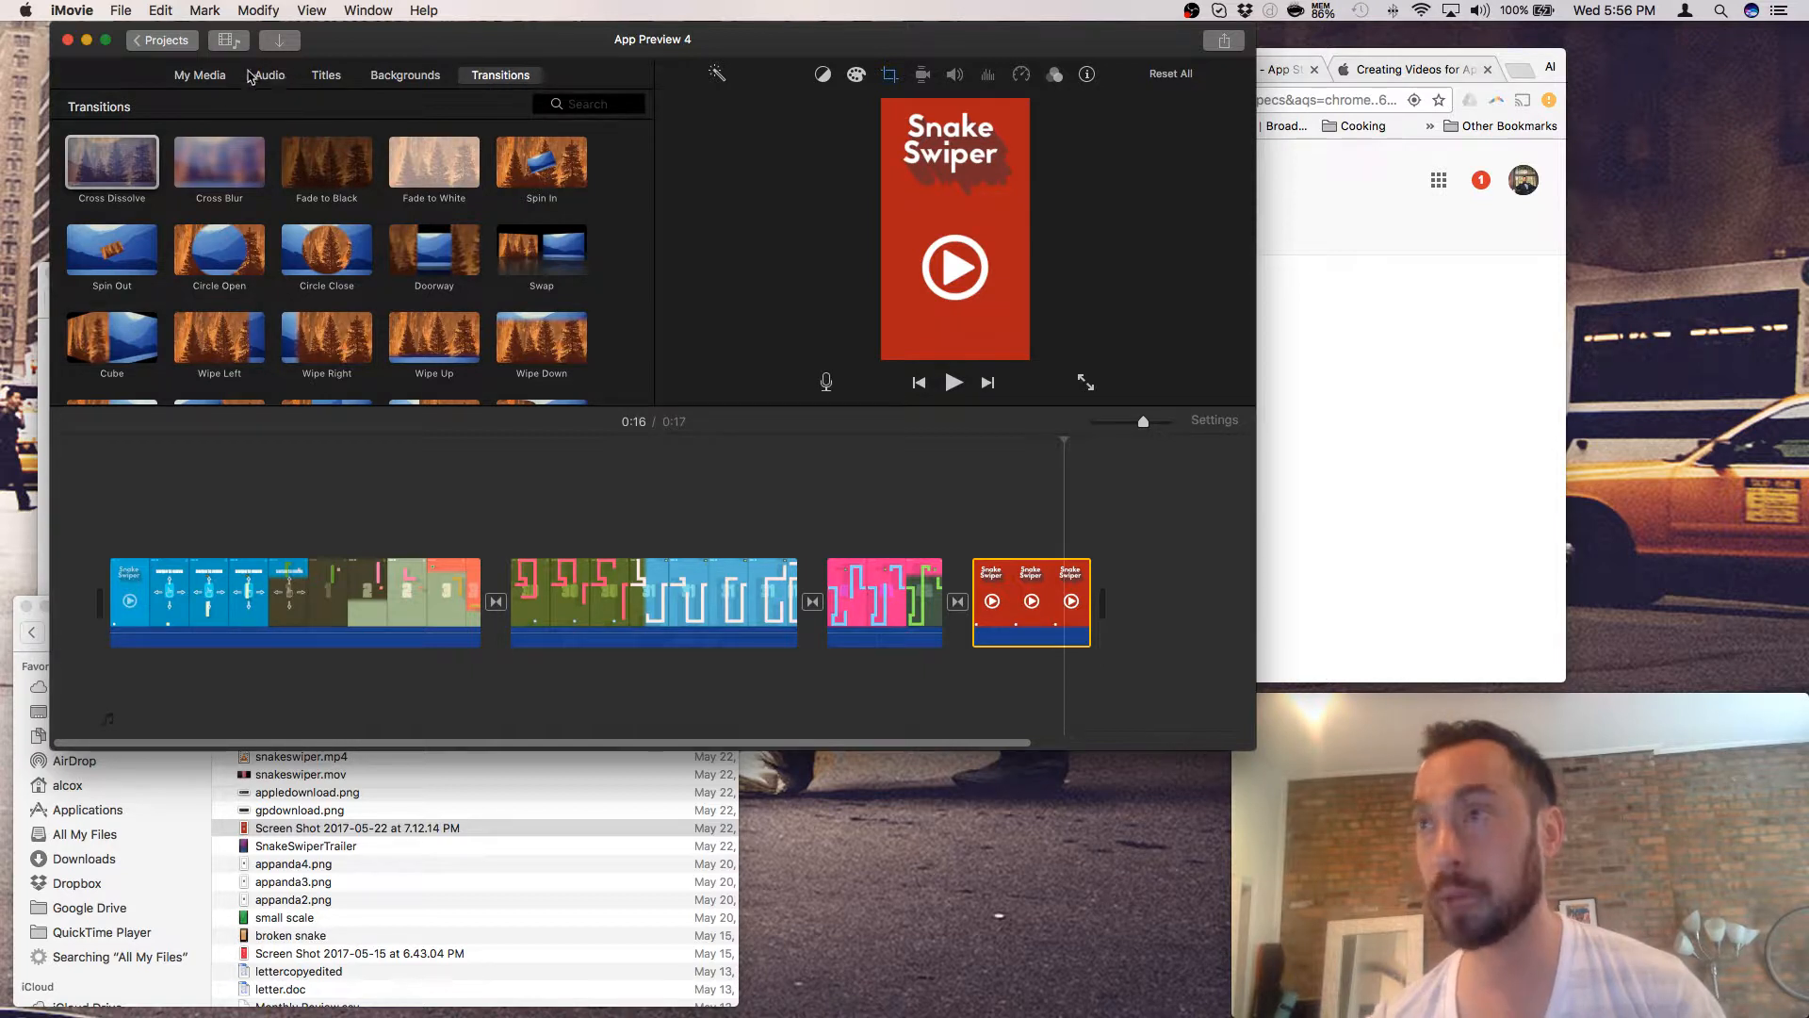
- Show the Titles browser and preview the Fullscreen - Fade and Fullscreen - Slide title styles
click(322, 78)
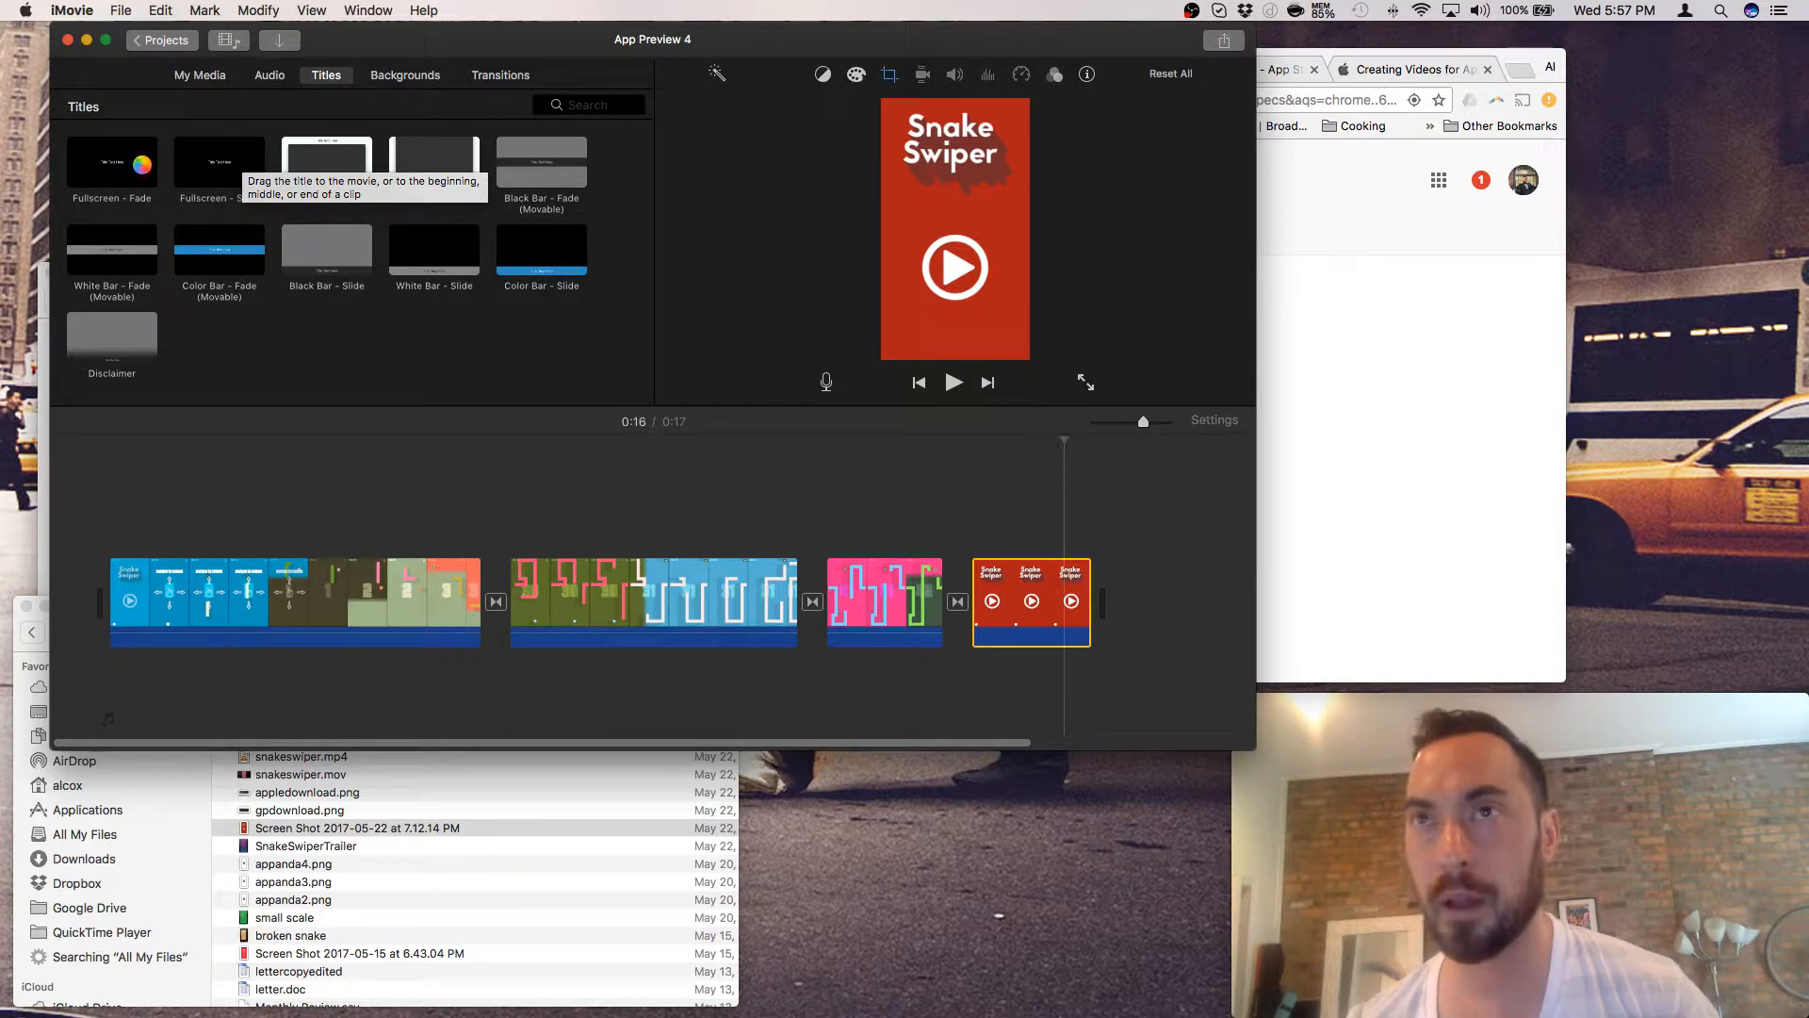
click(141, 165)
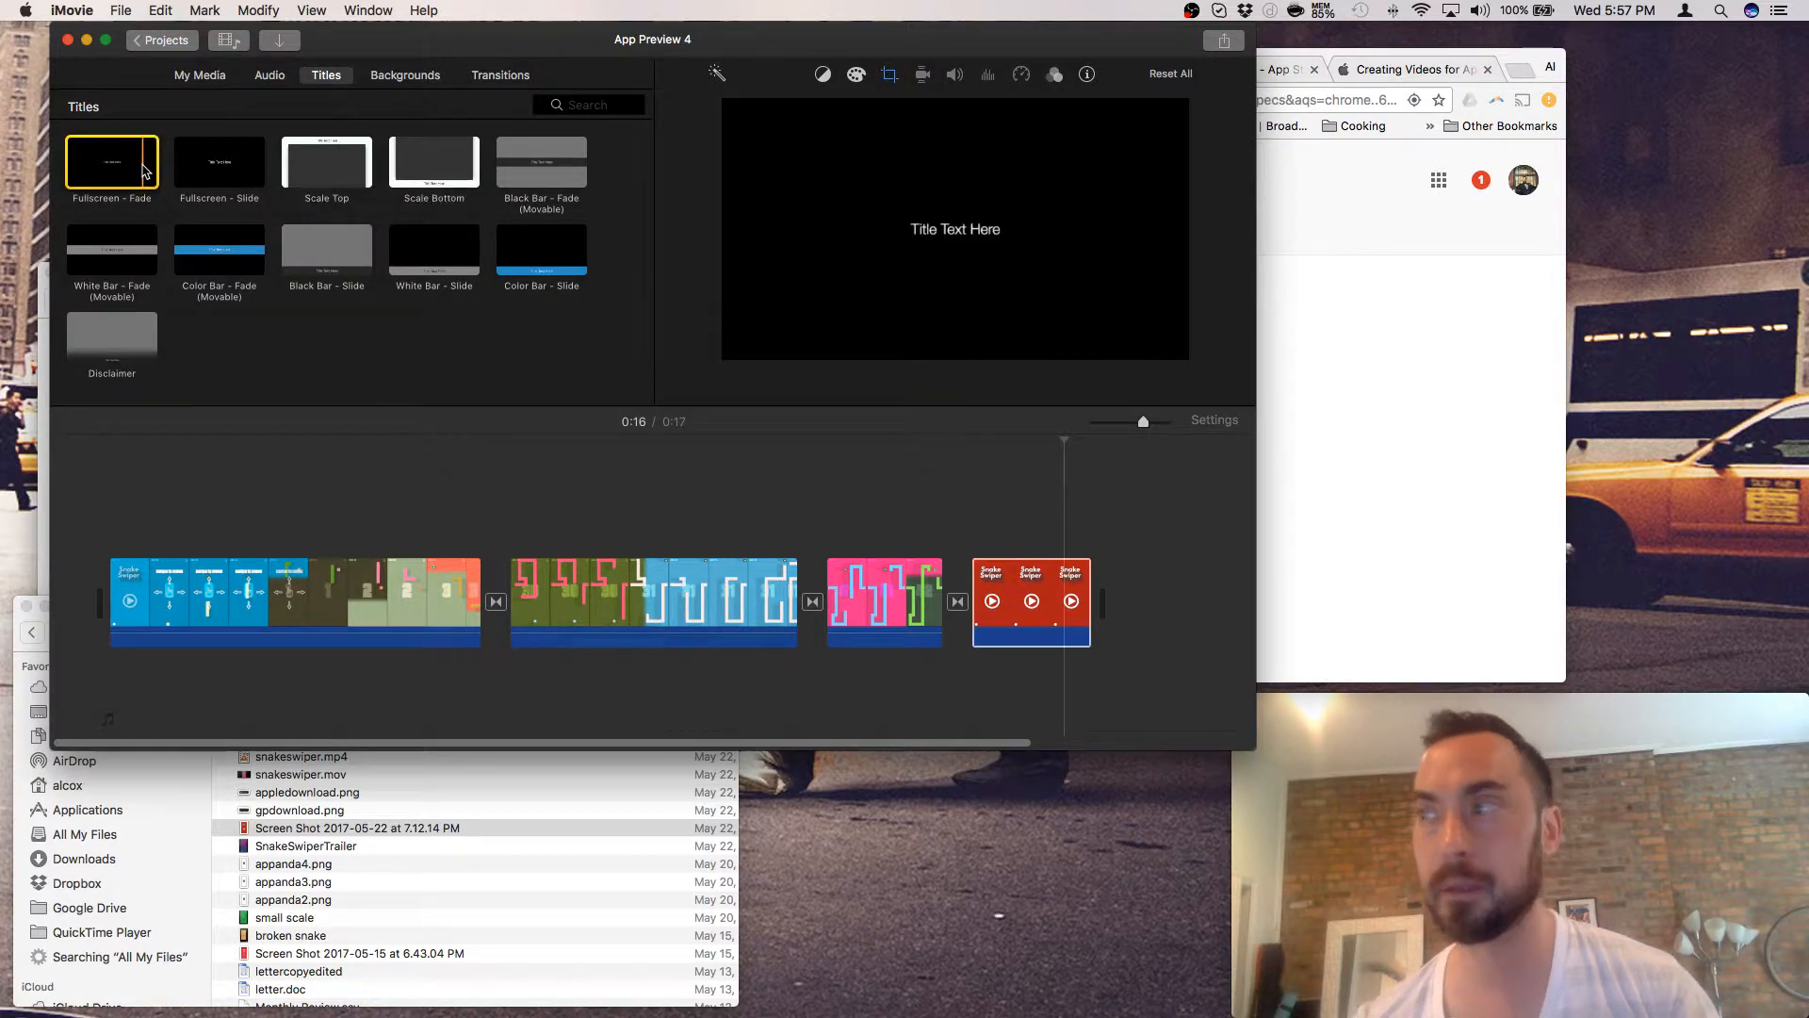
click(246, 175)
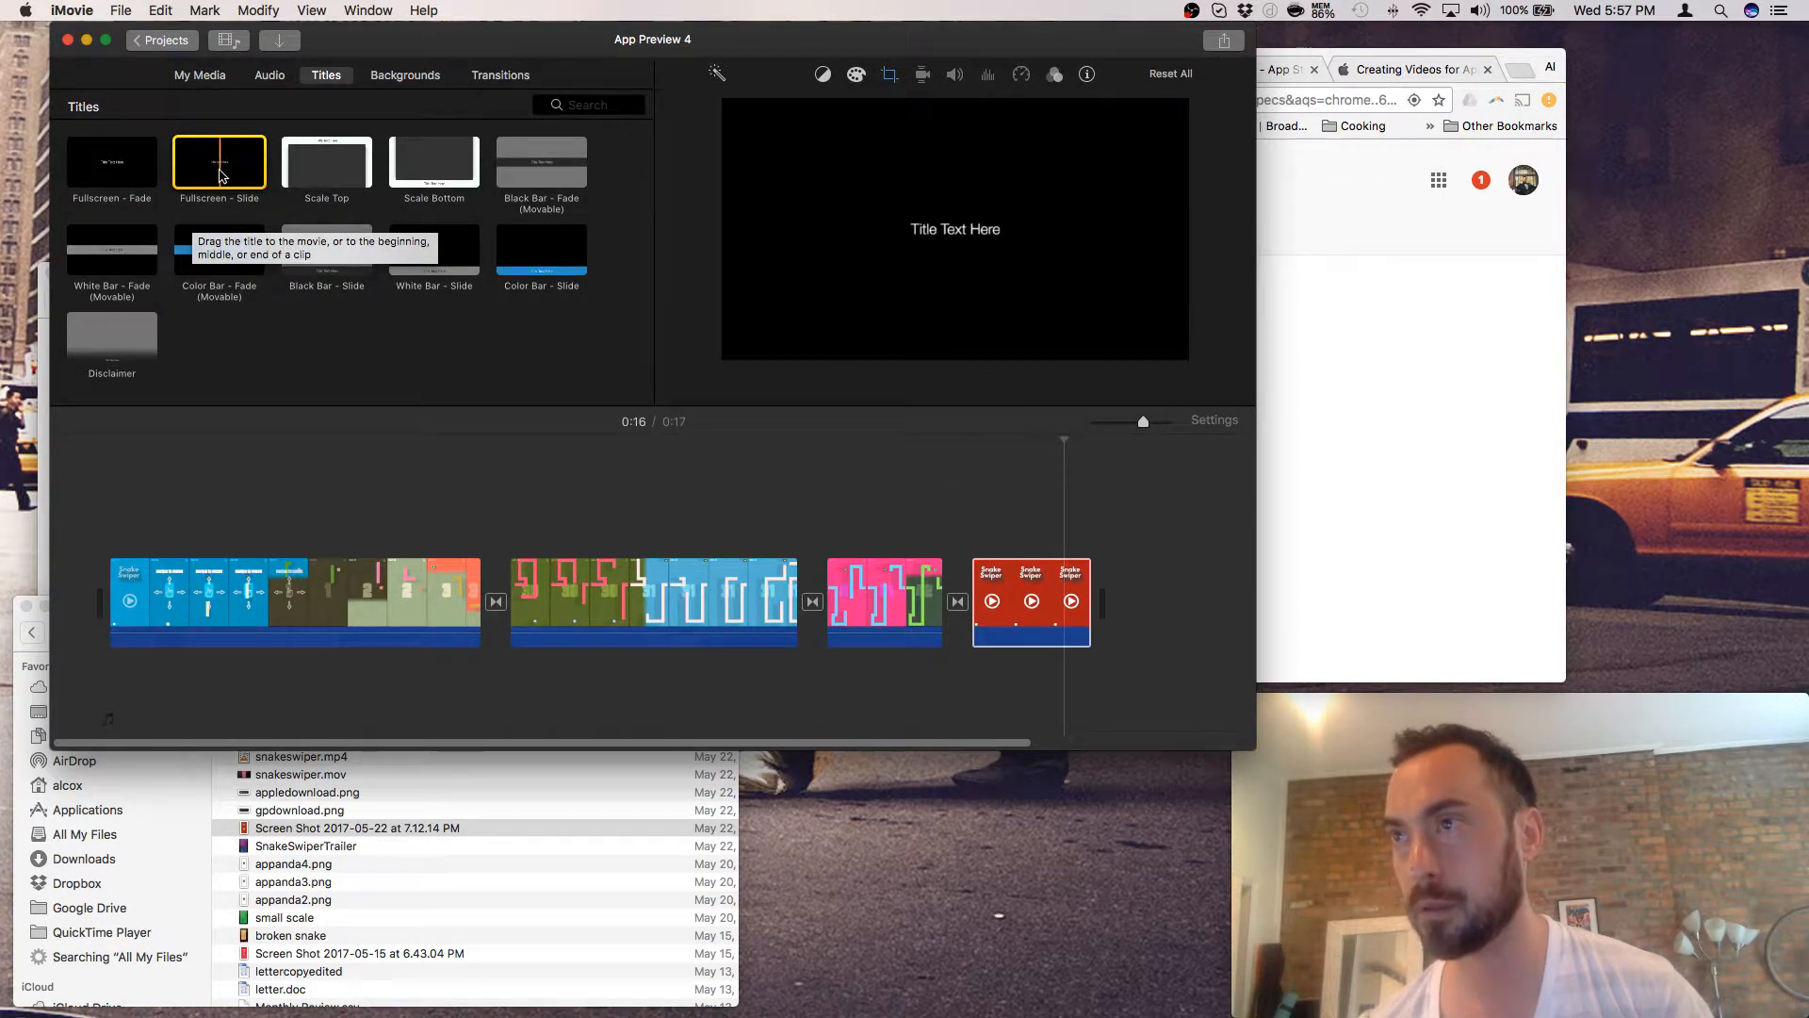
click(271, 77)
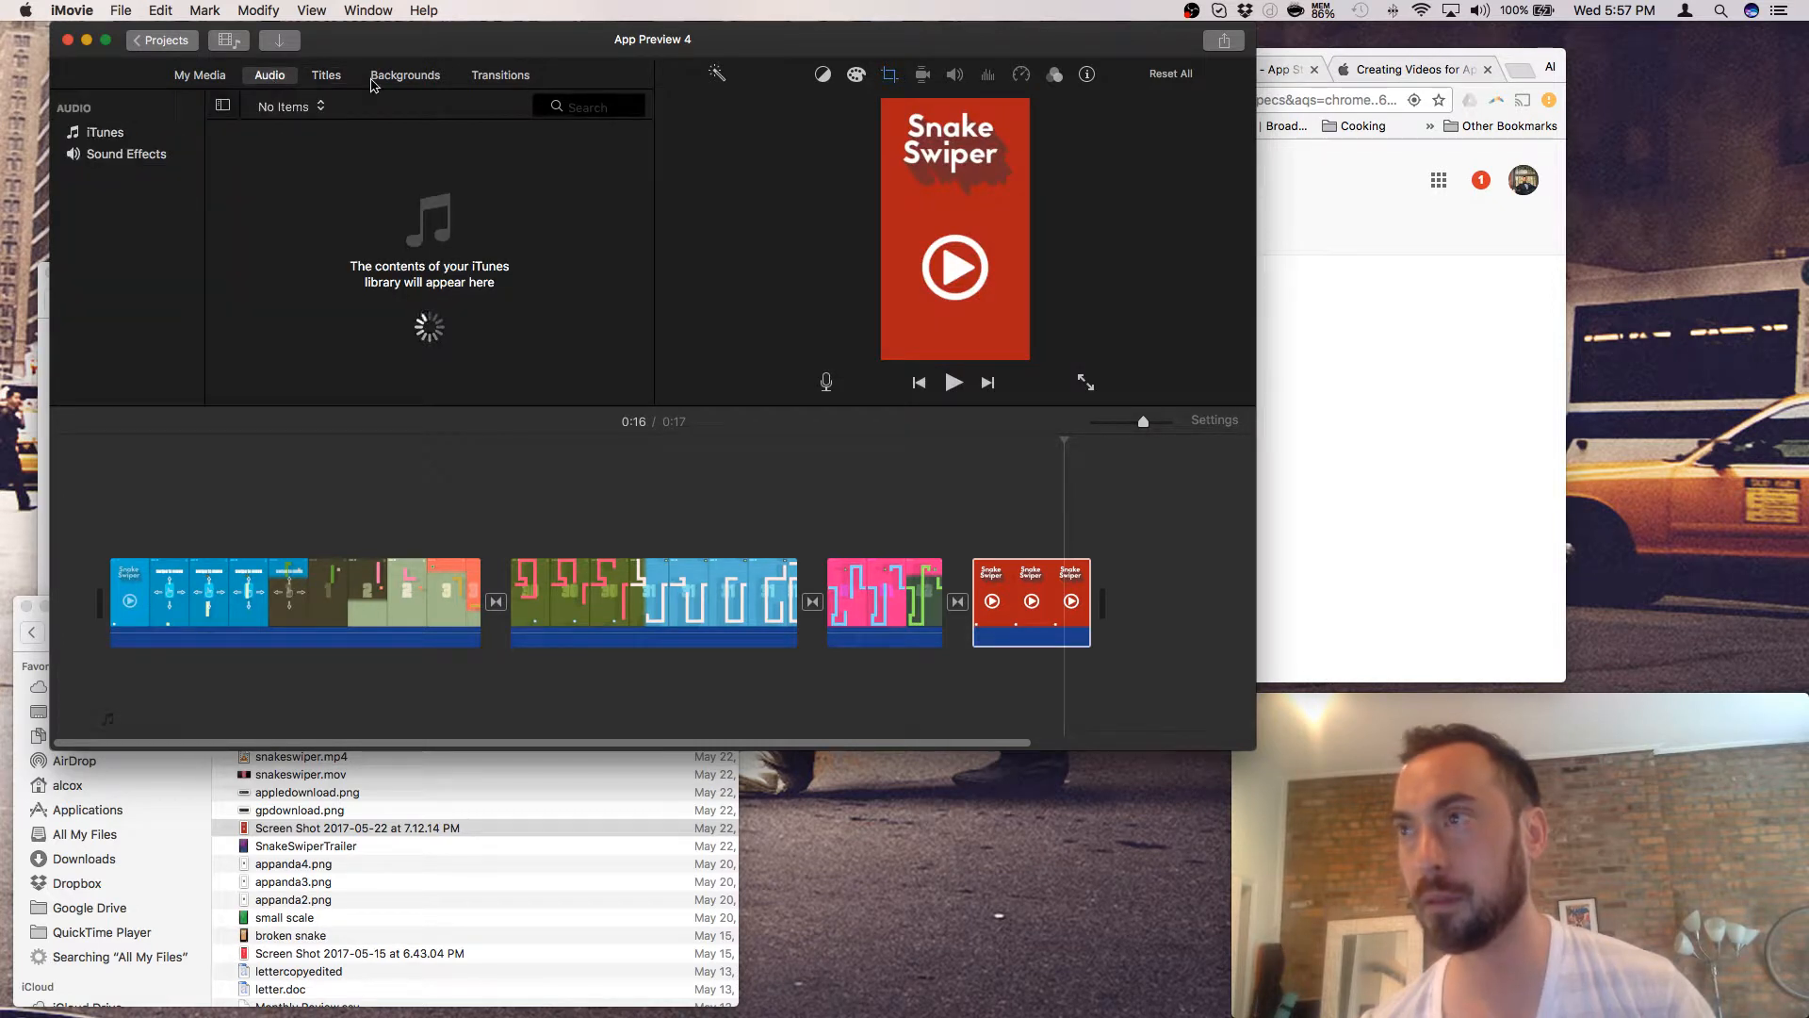
click(200, 75)
click(326, 75)
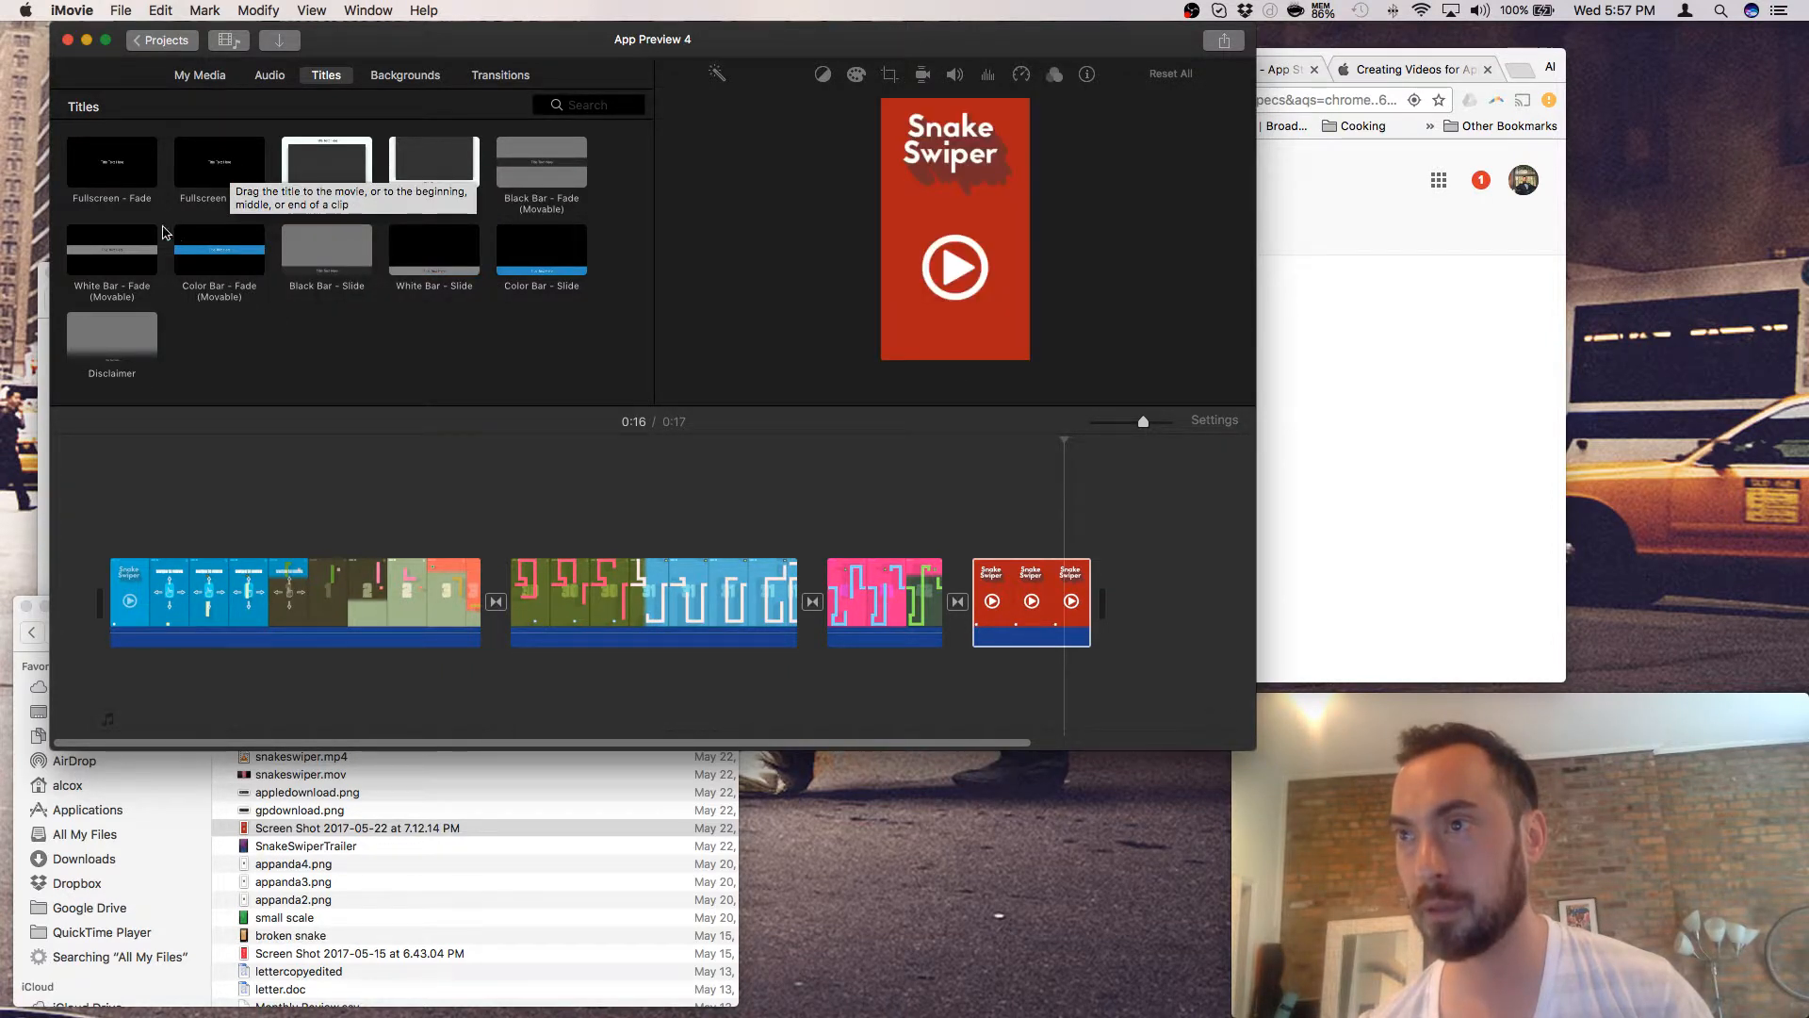
- Drop a Fullscreen - Fade title onto the last red clip and make it read 'Download Now'
drag(141, 167, 992, 603)
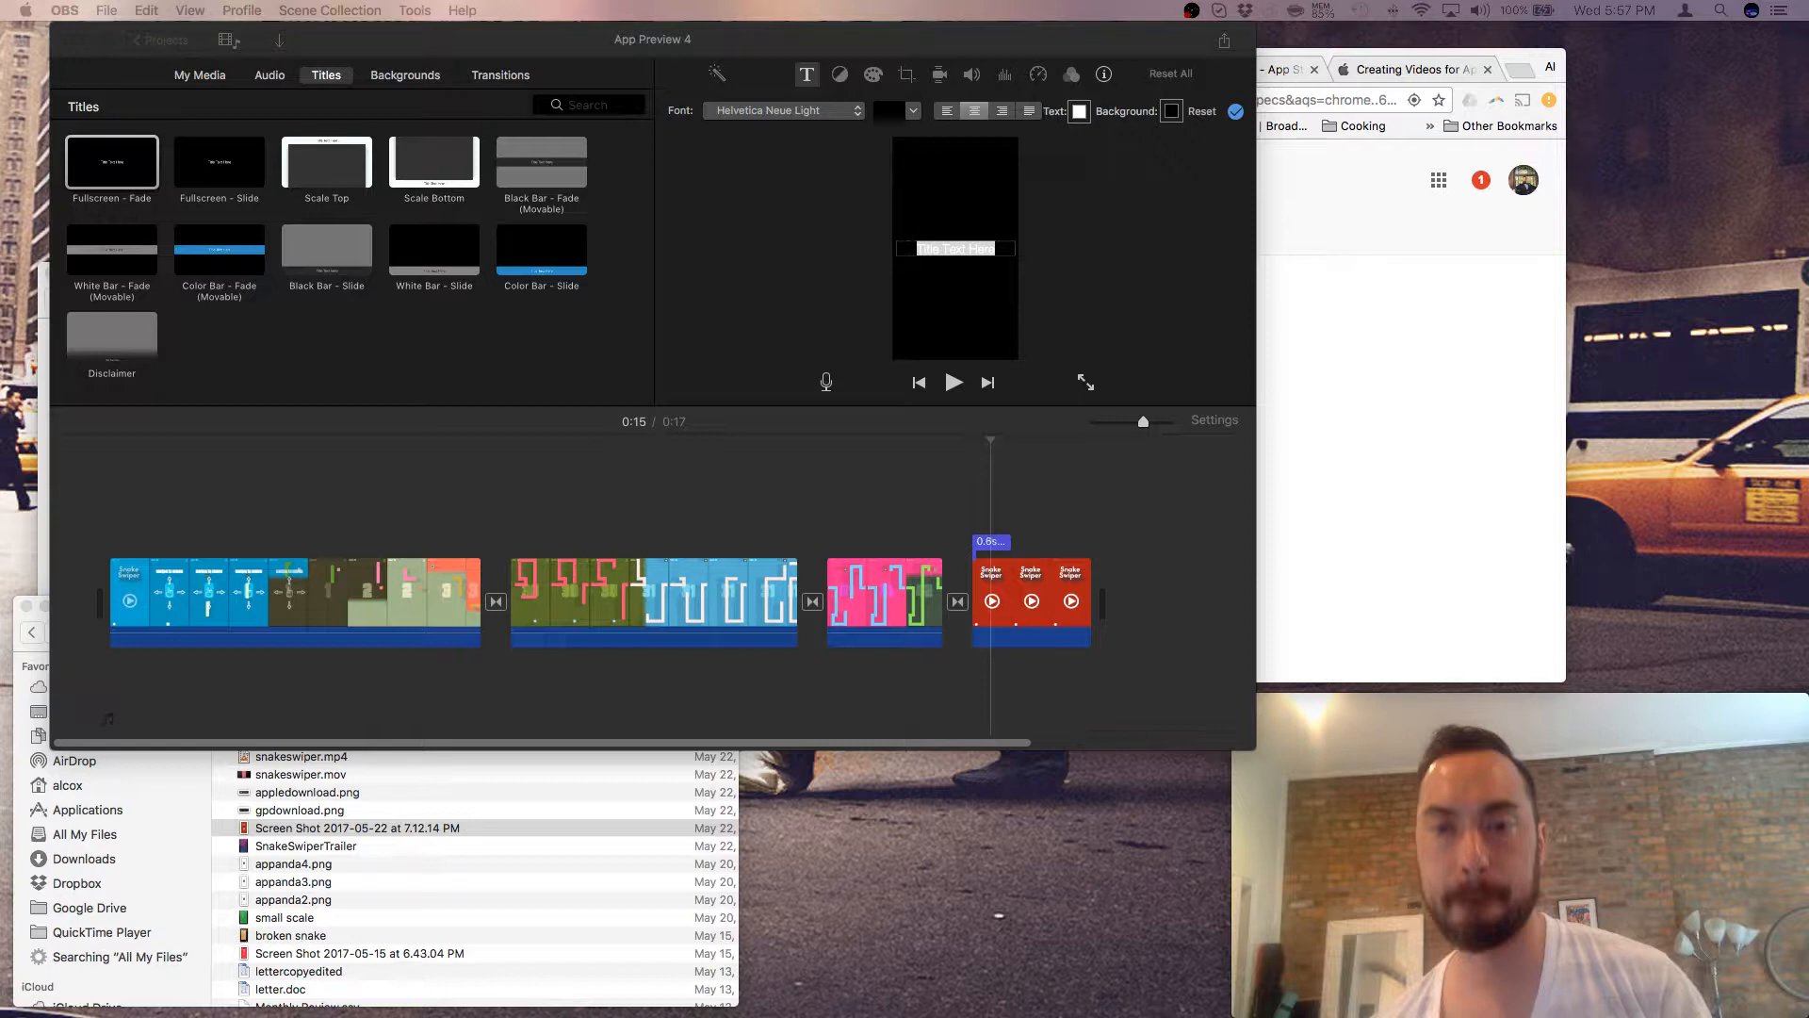
click(977, 245)
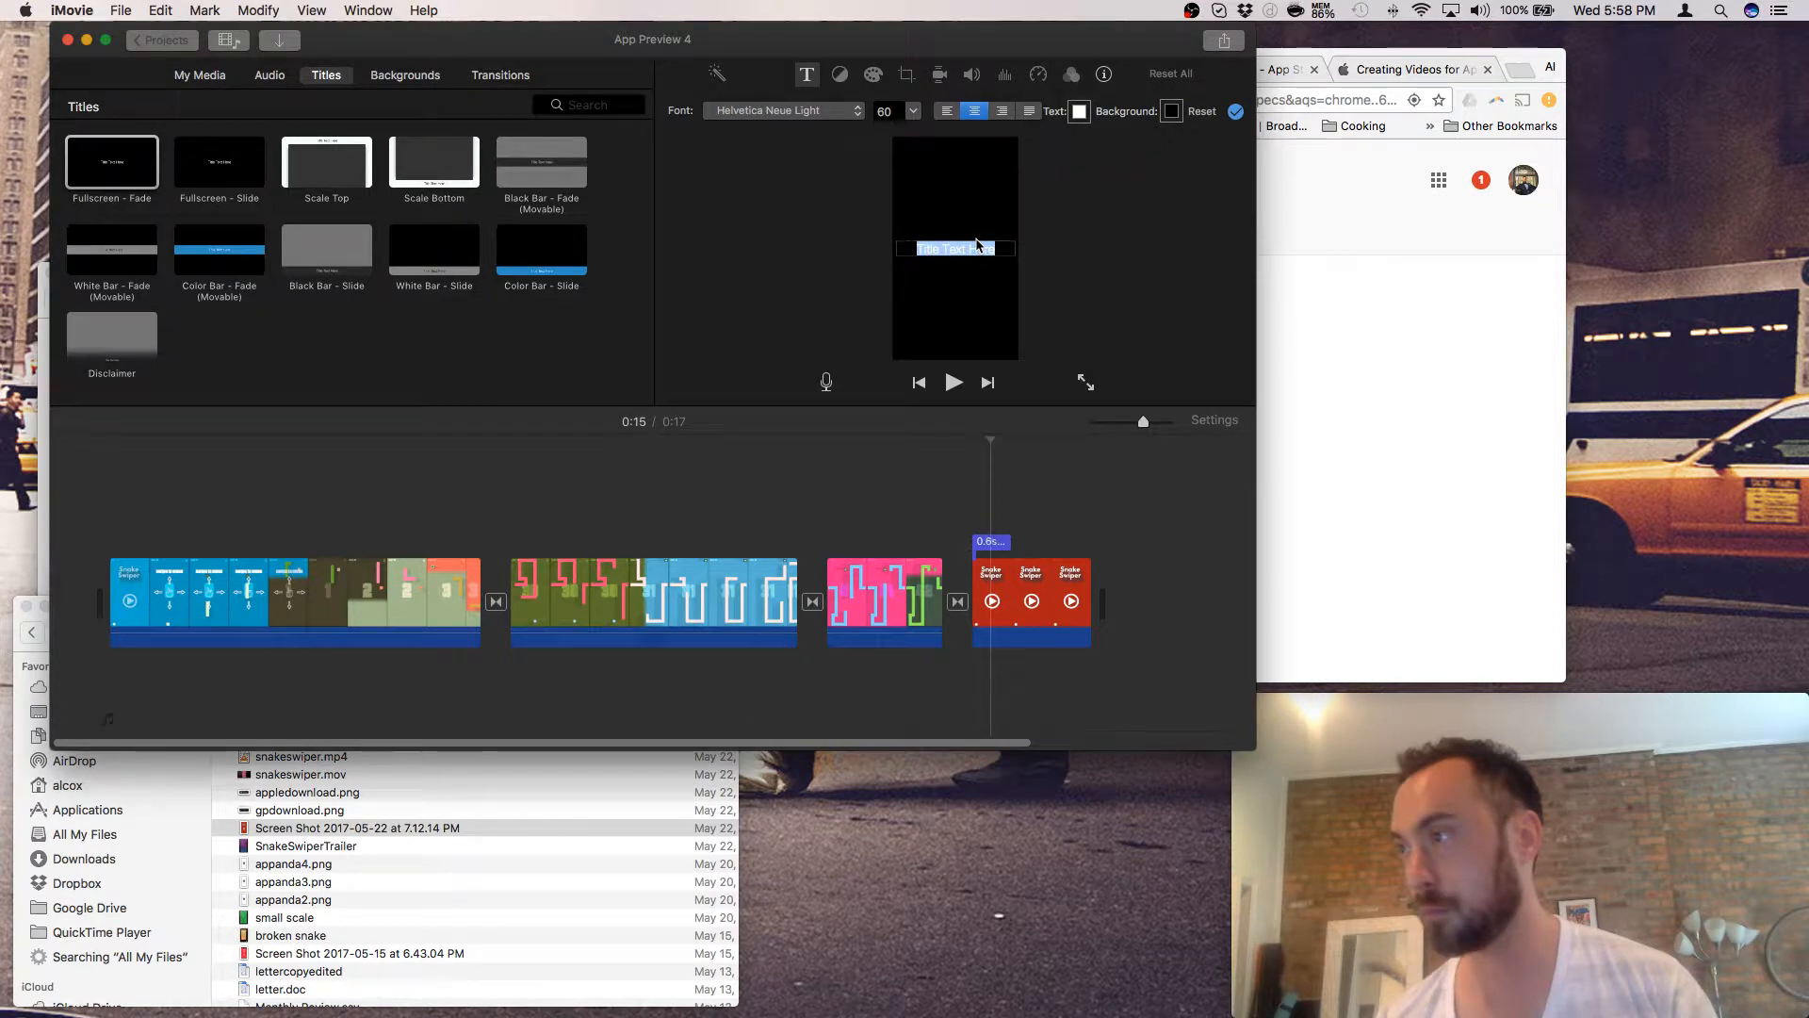
text(Down)
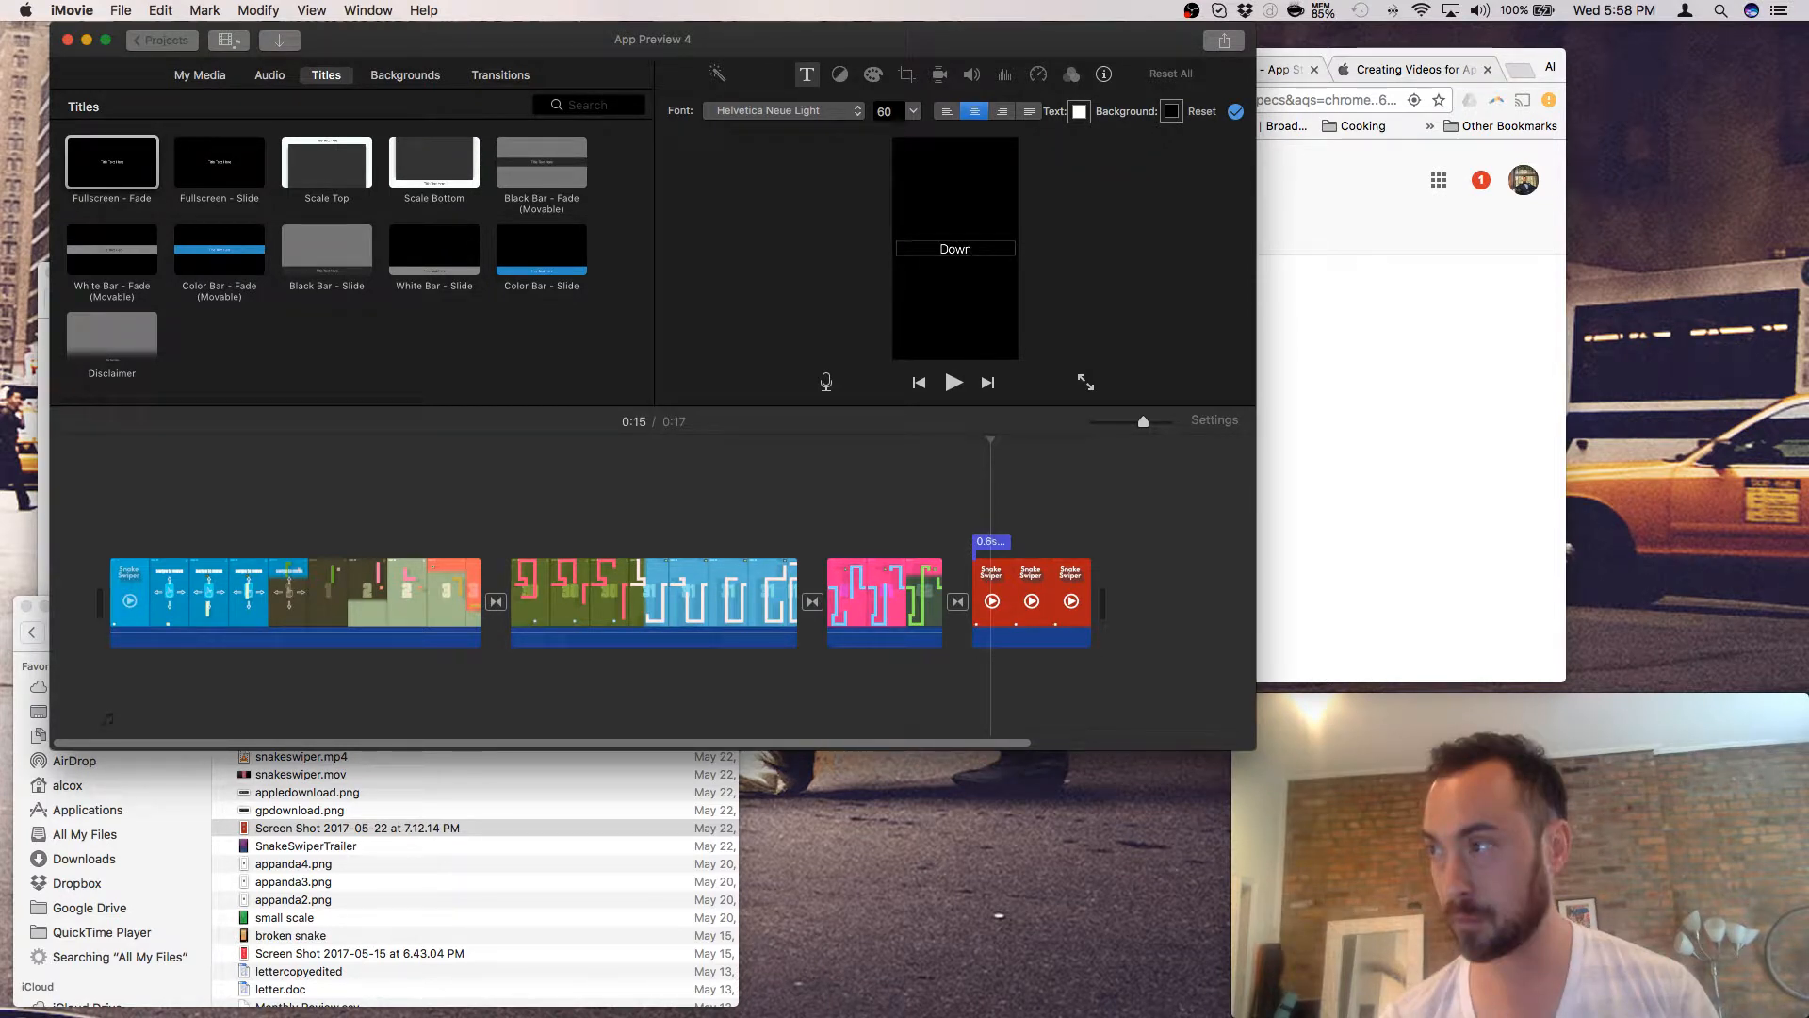
text(load Now)
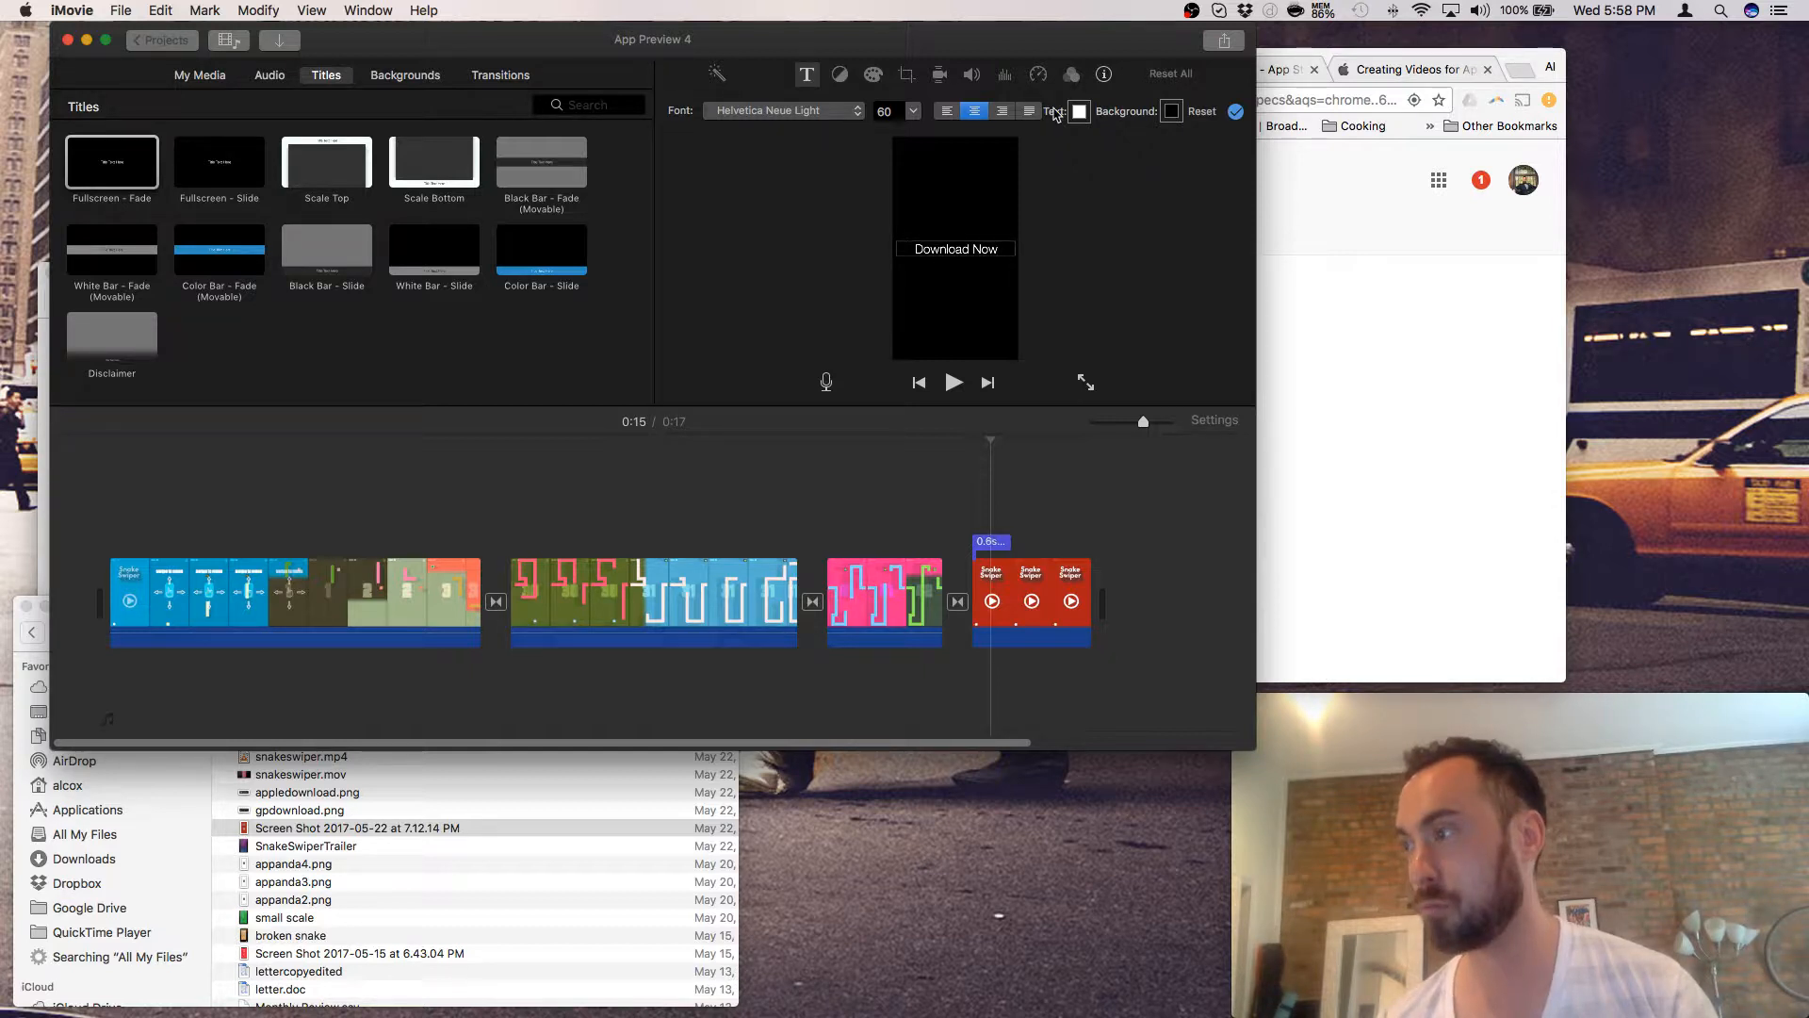
- Select the Download Now title text and browse the full font list
triple_click(971, 252)
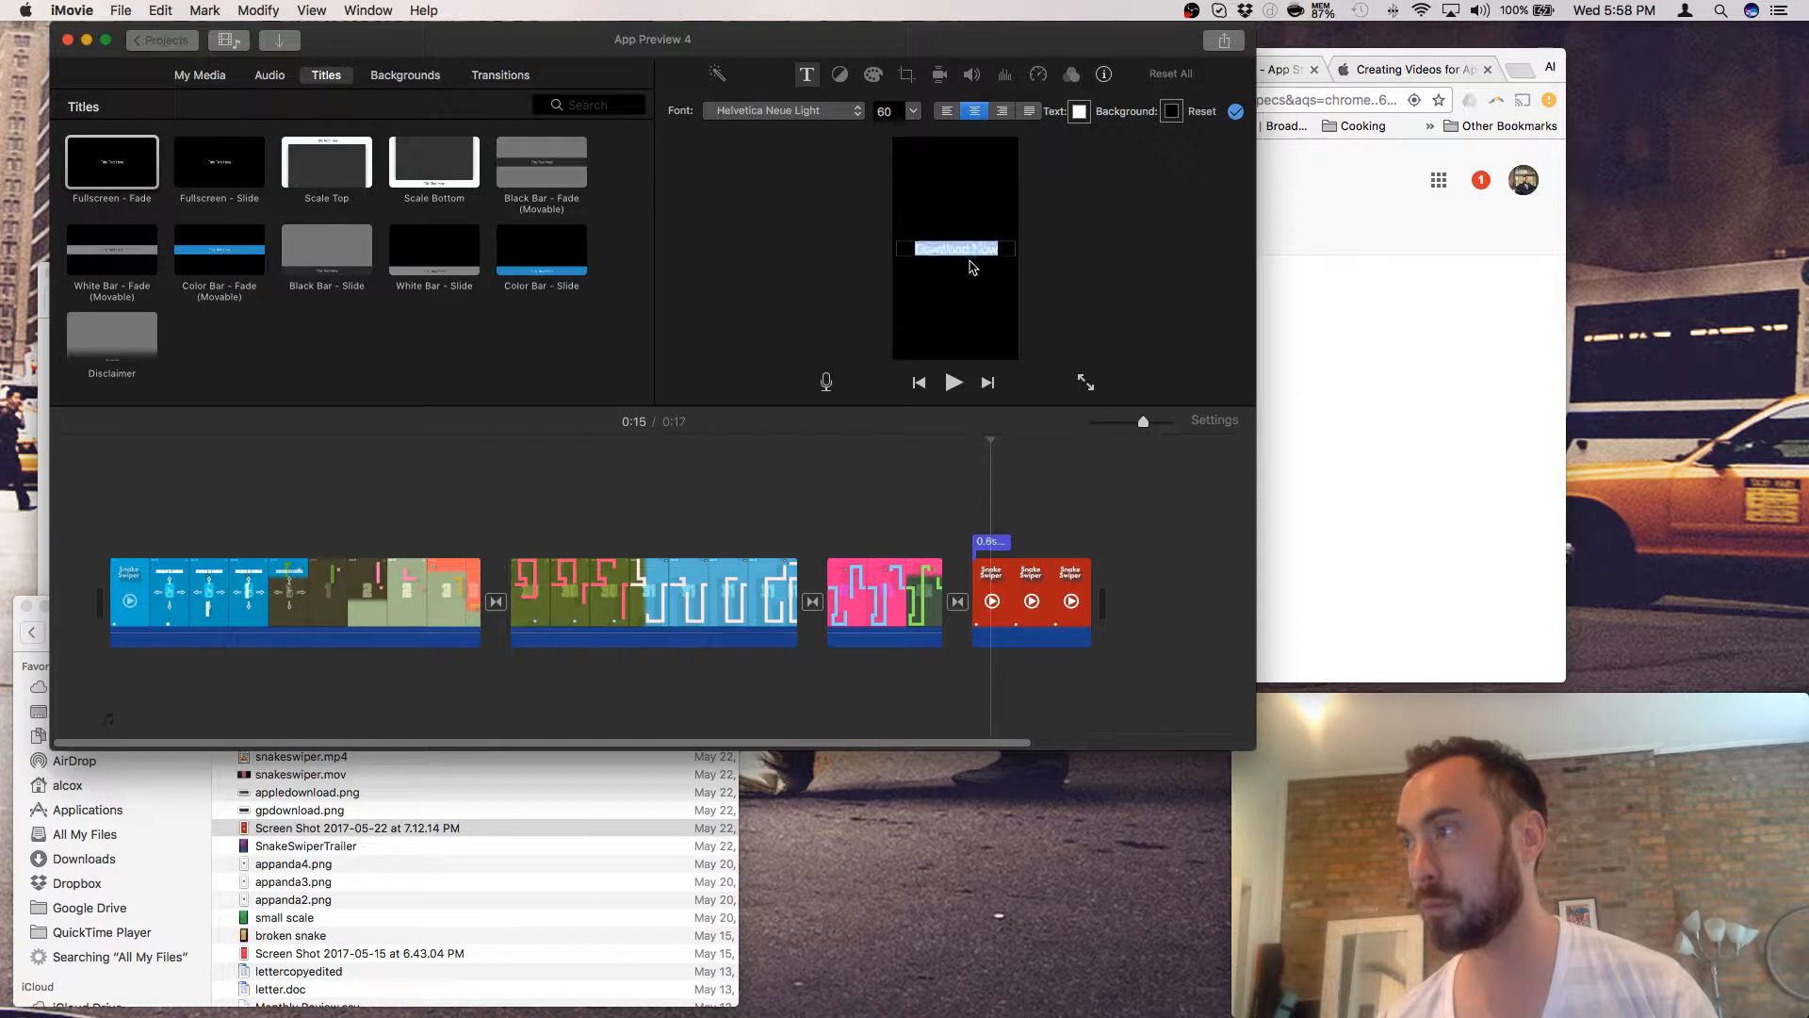
click(856, 114)
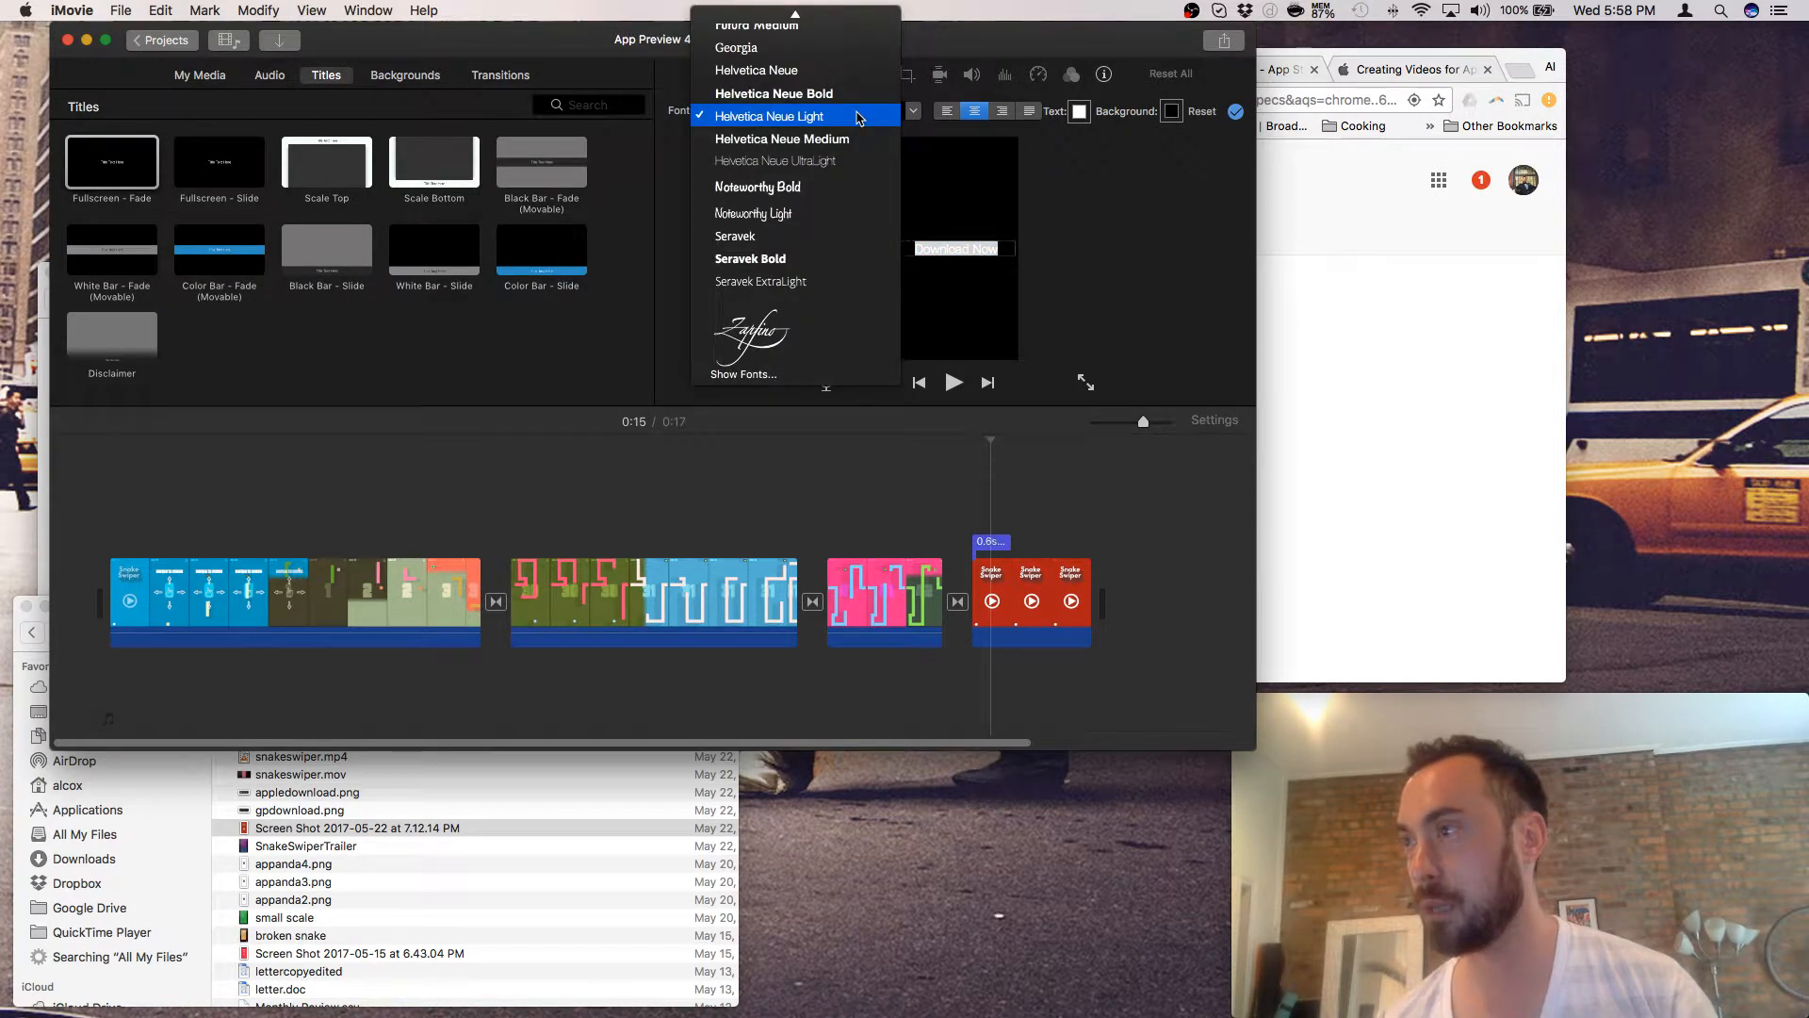
key(s)
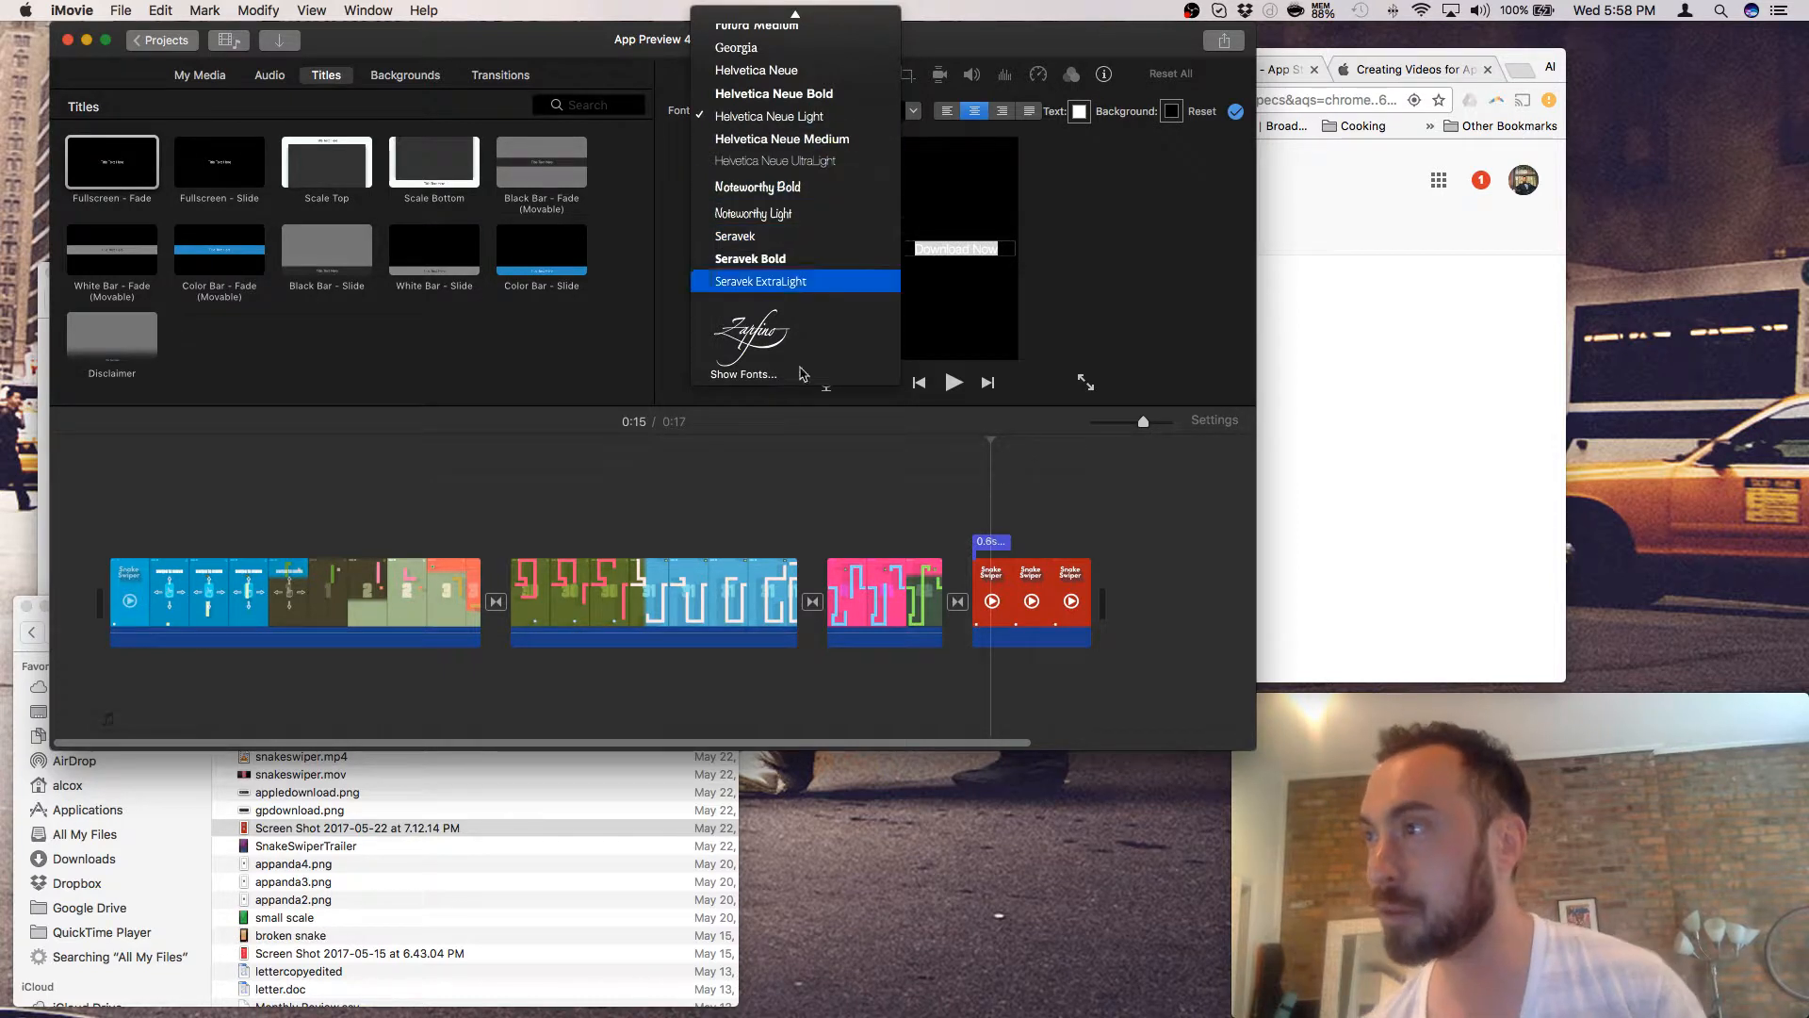
click(802, 376)
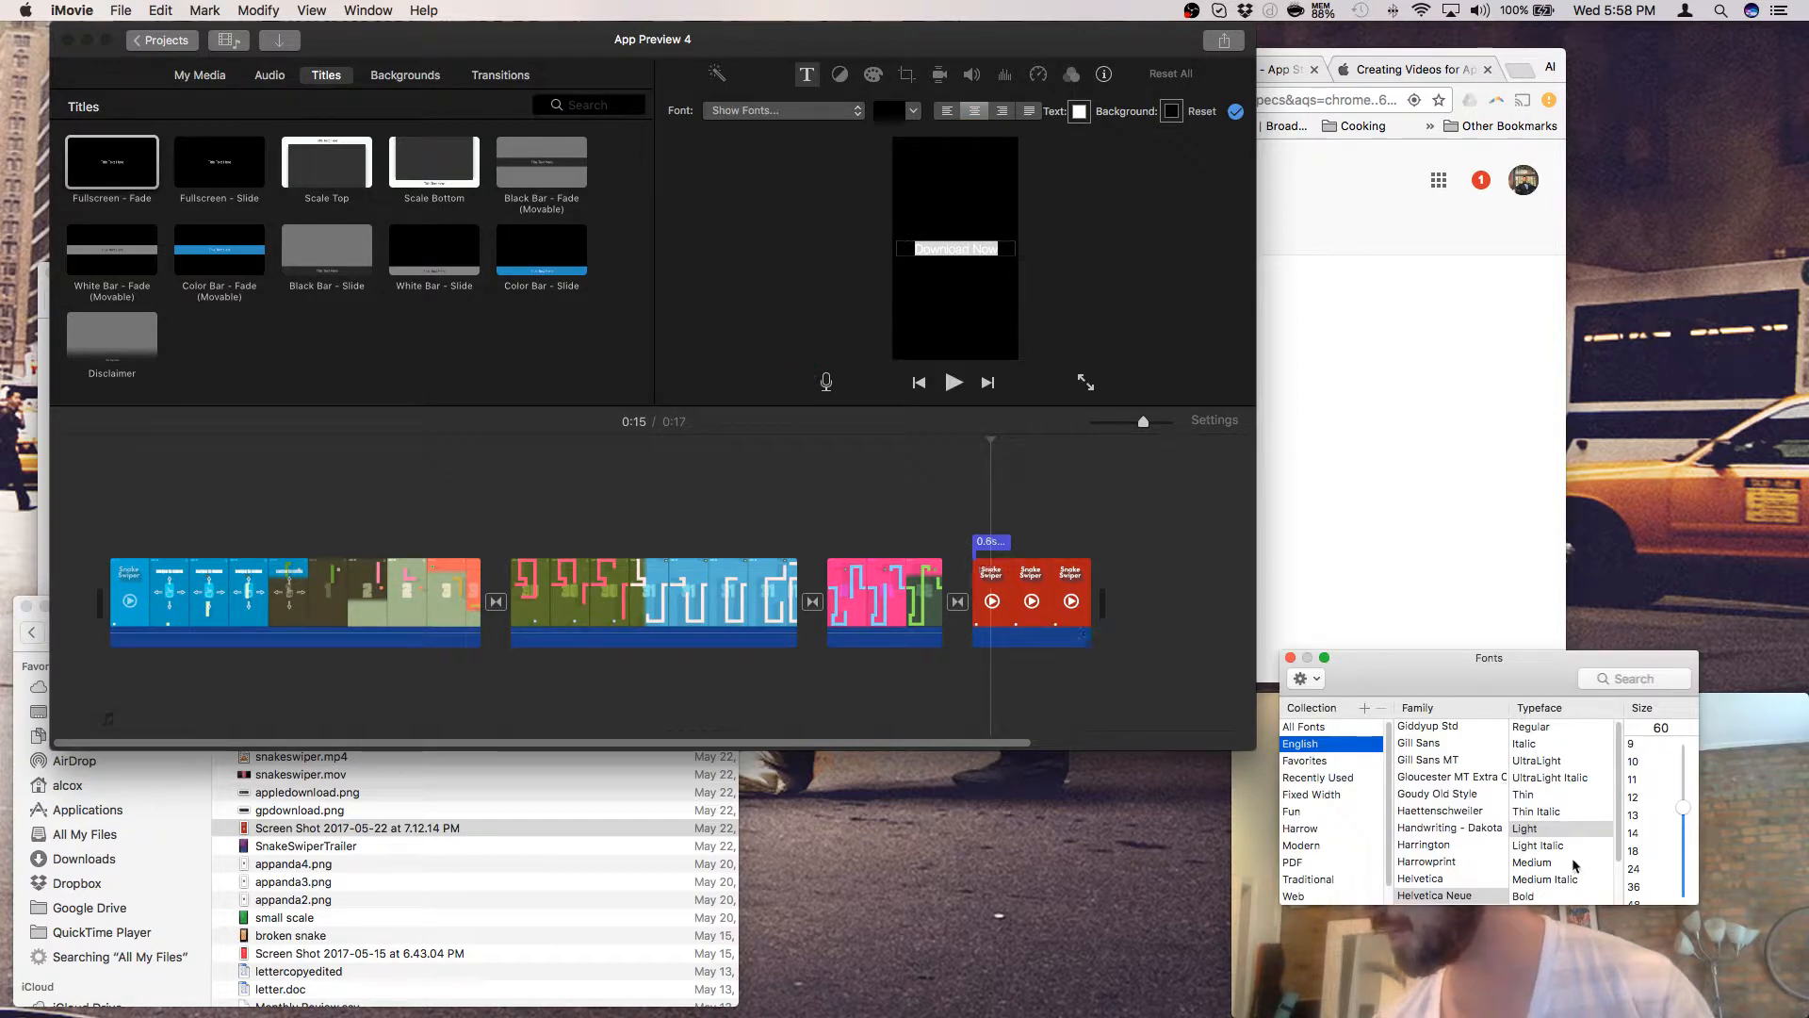
scroll(1458, 855, down, 8)
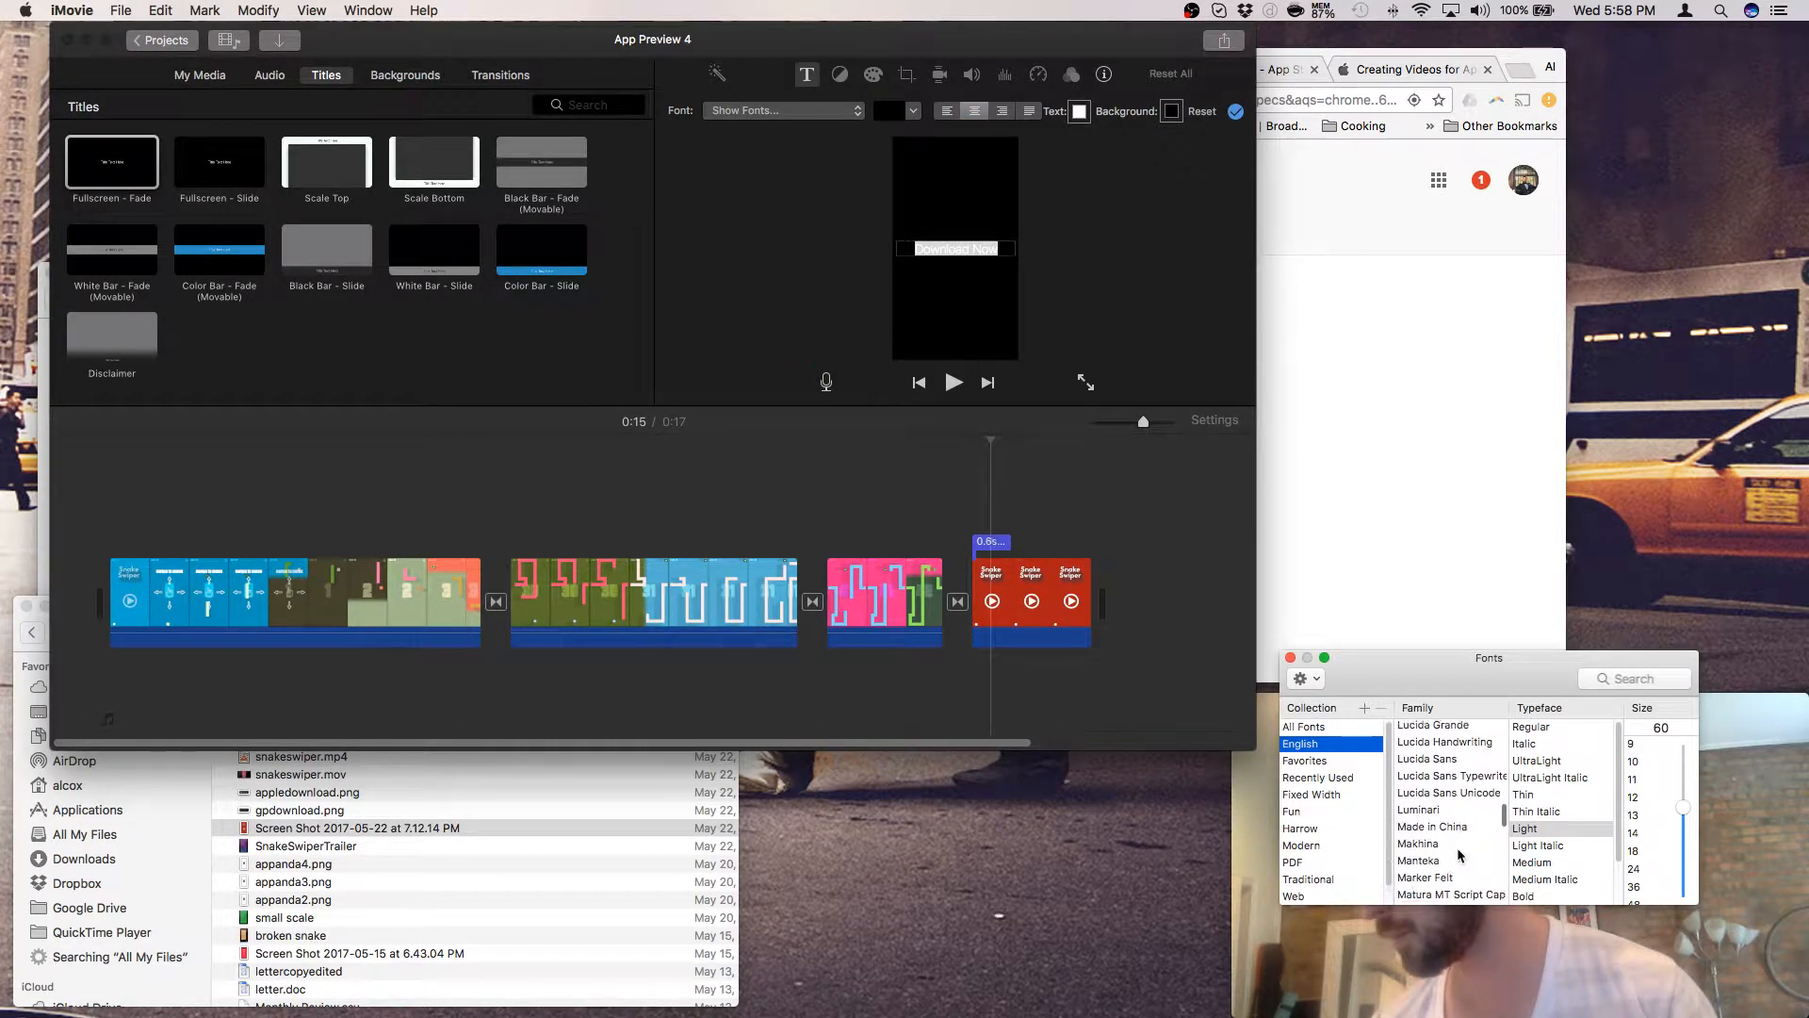
scroll(1459, 854, down, 5)
scroll(1460, 855, down, 10)
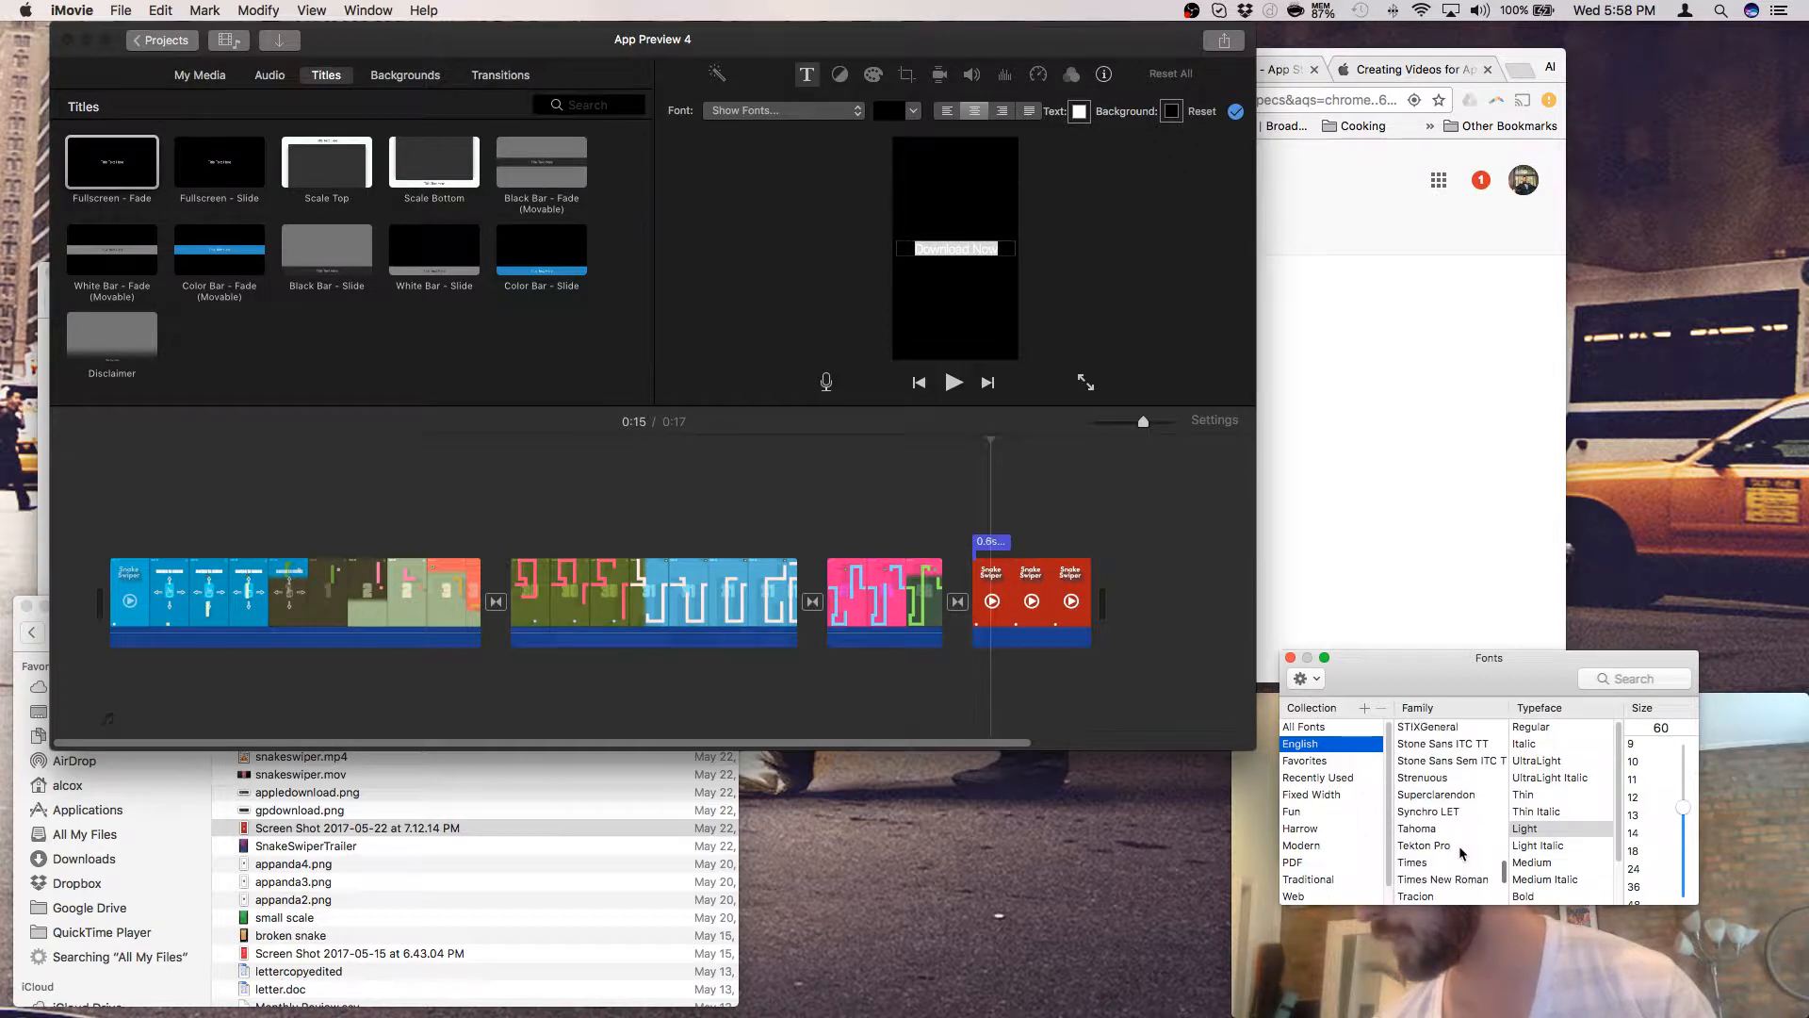
scroll(1459, 849, up, 3)
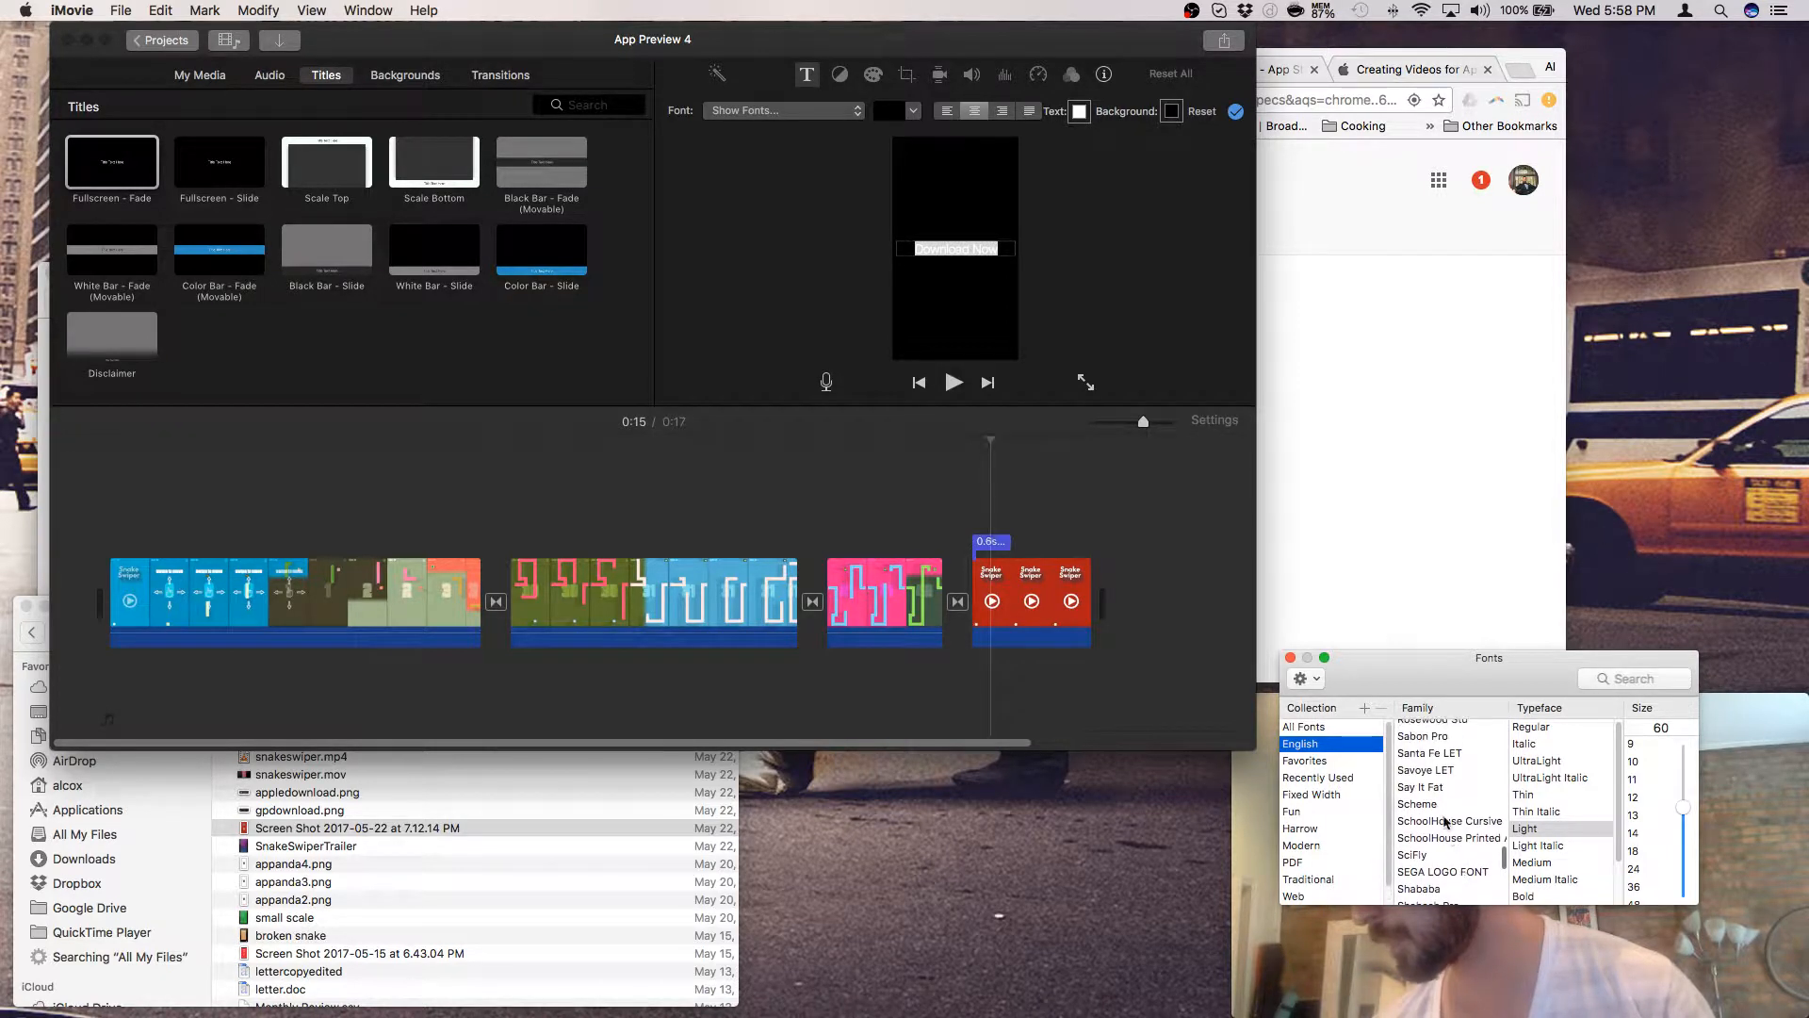
- Apply the Say It Fat font family to the title text, after trying SciFly and SEGA LOGO FONT
click(1437, 789)
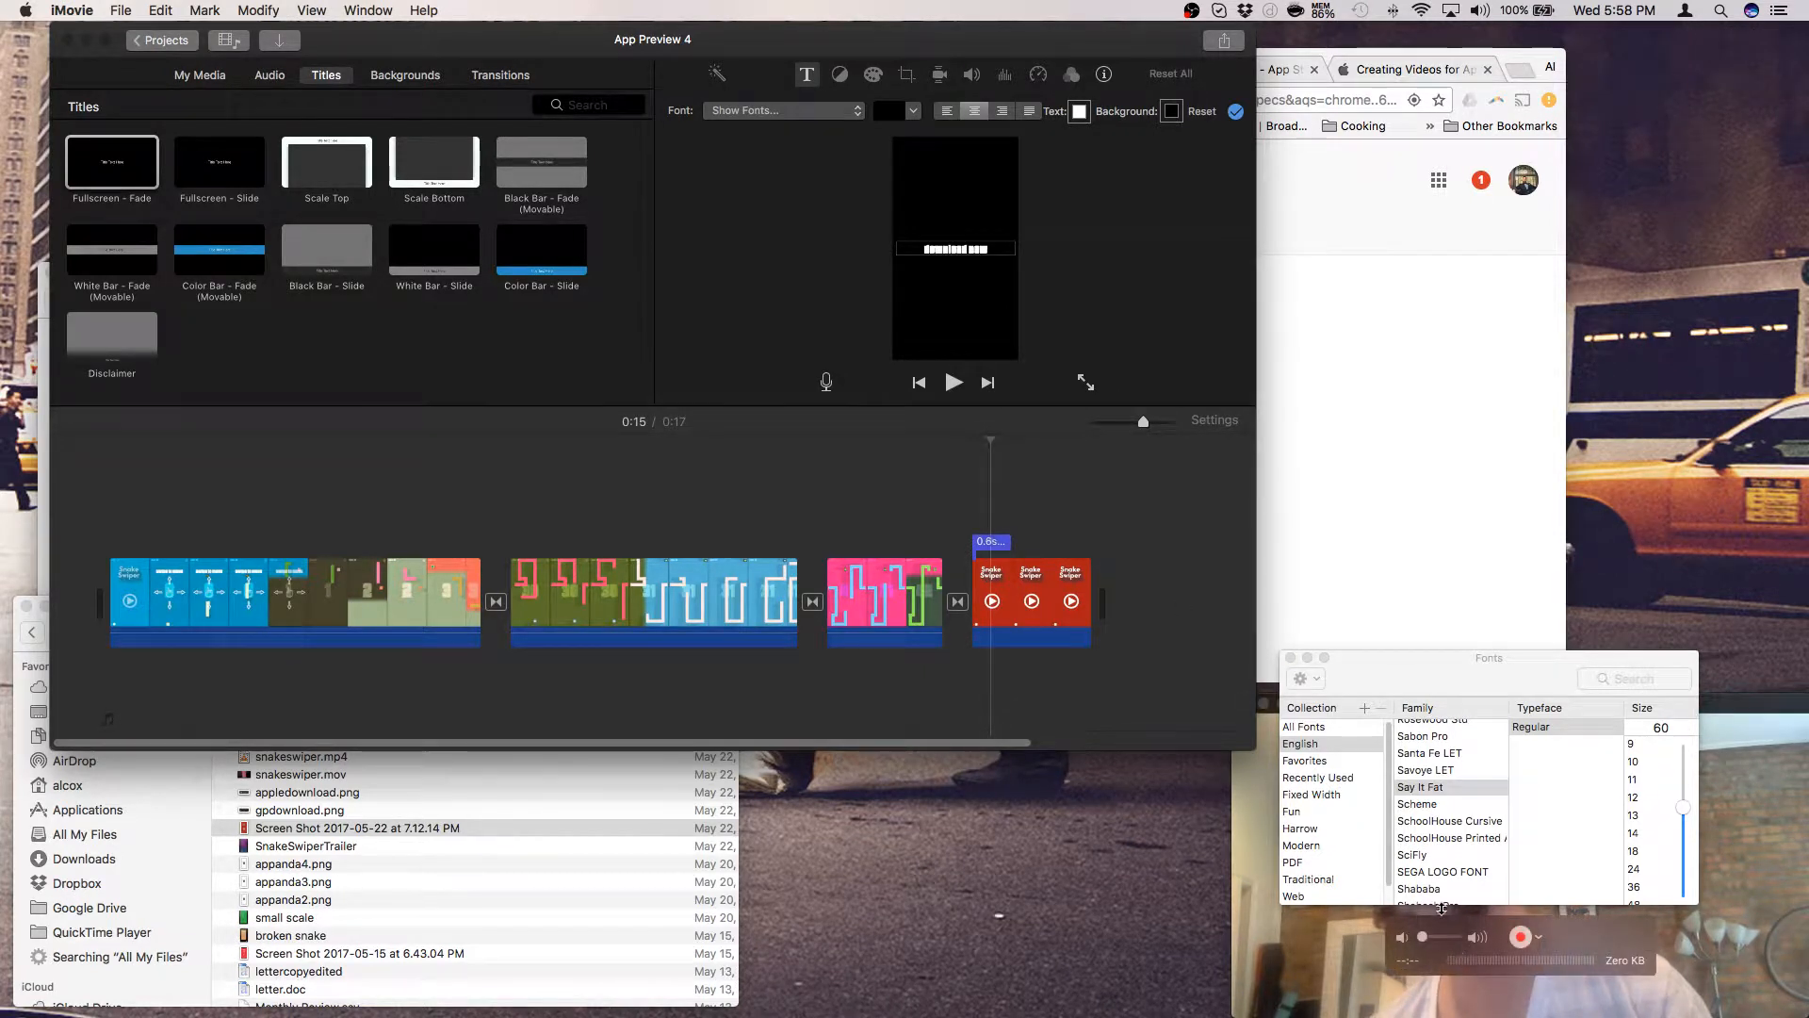
click(1430, 857)
click(1429, 871)
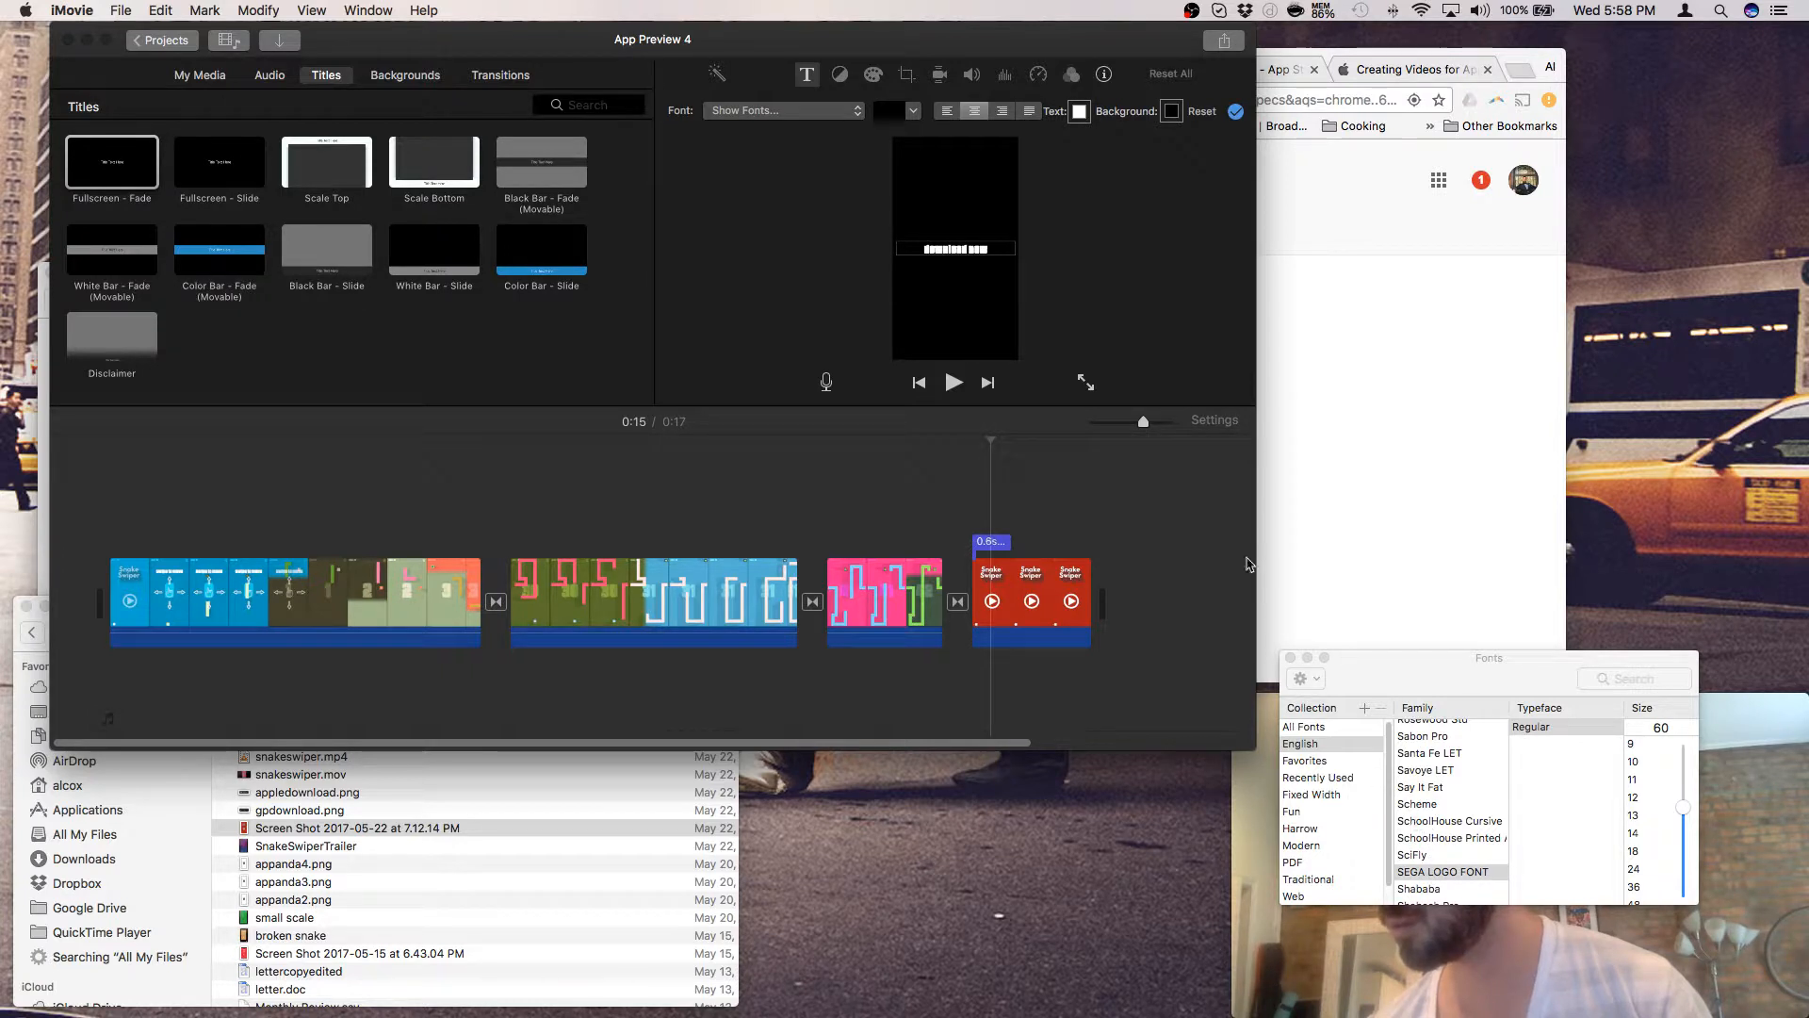
click(1431, 788)
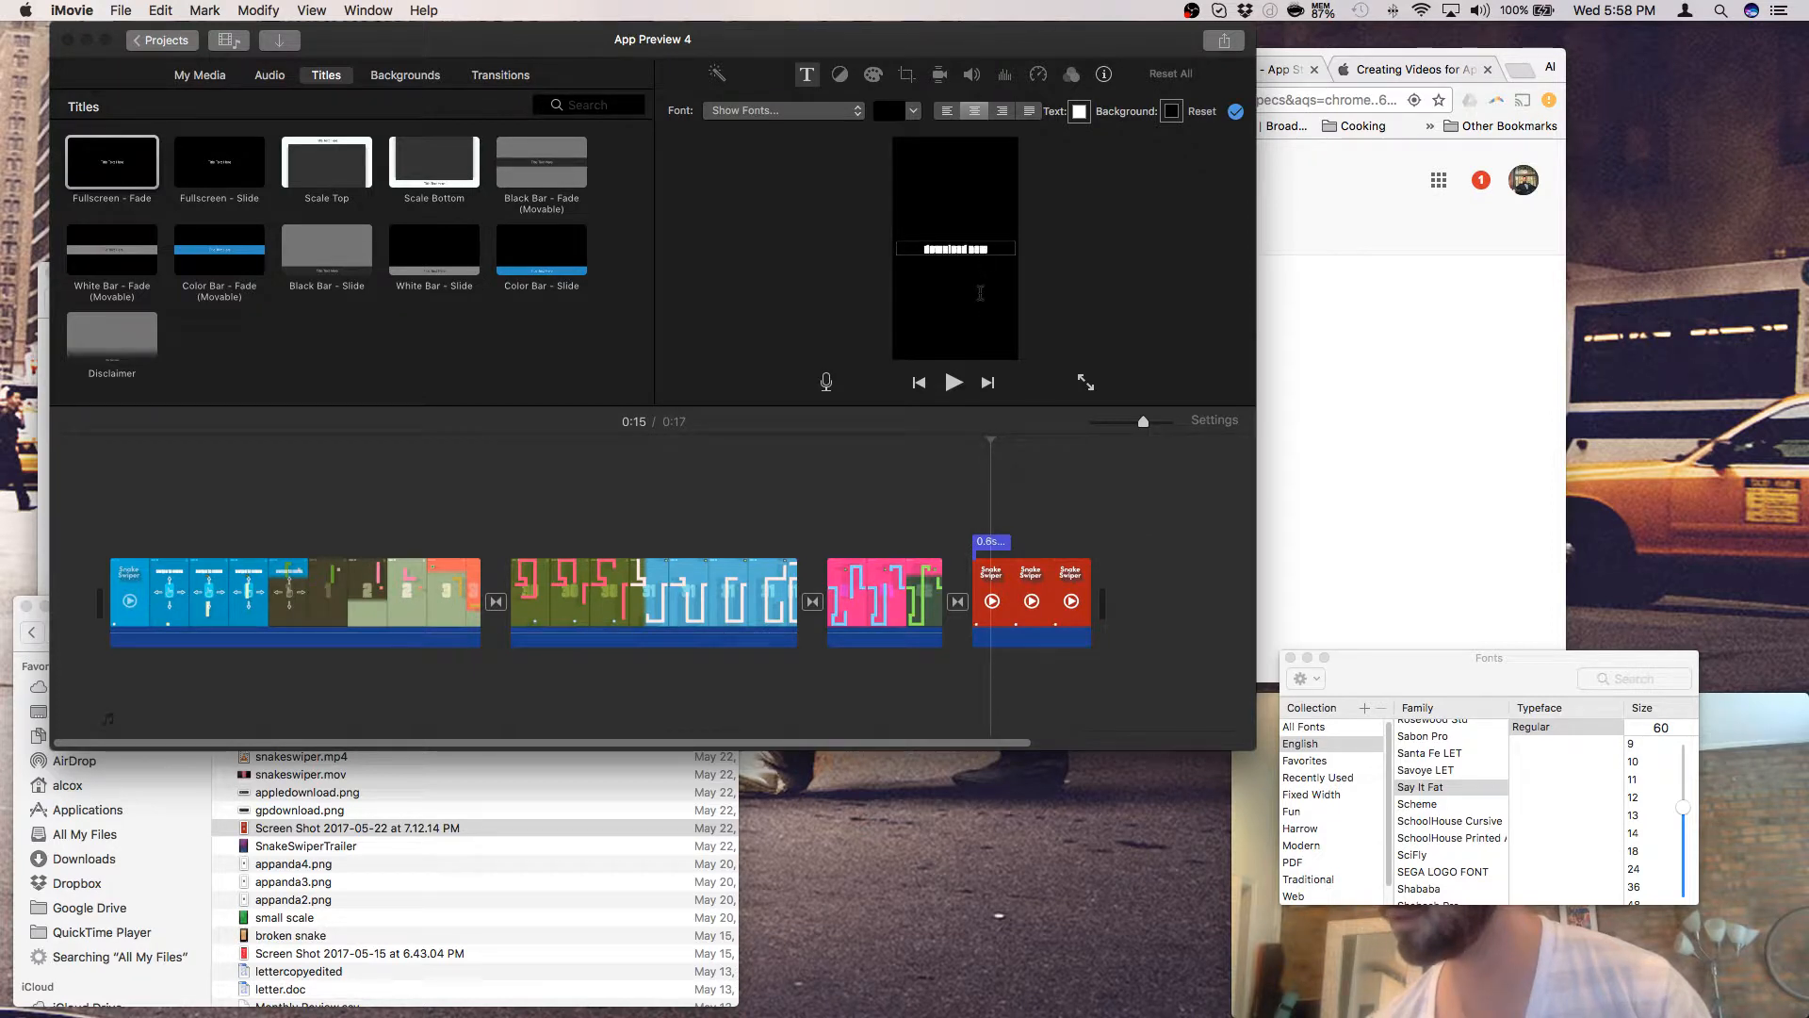
drag(920, 250, 1011, 249)
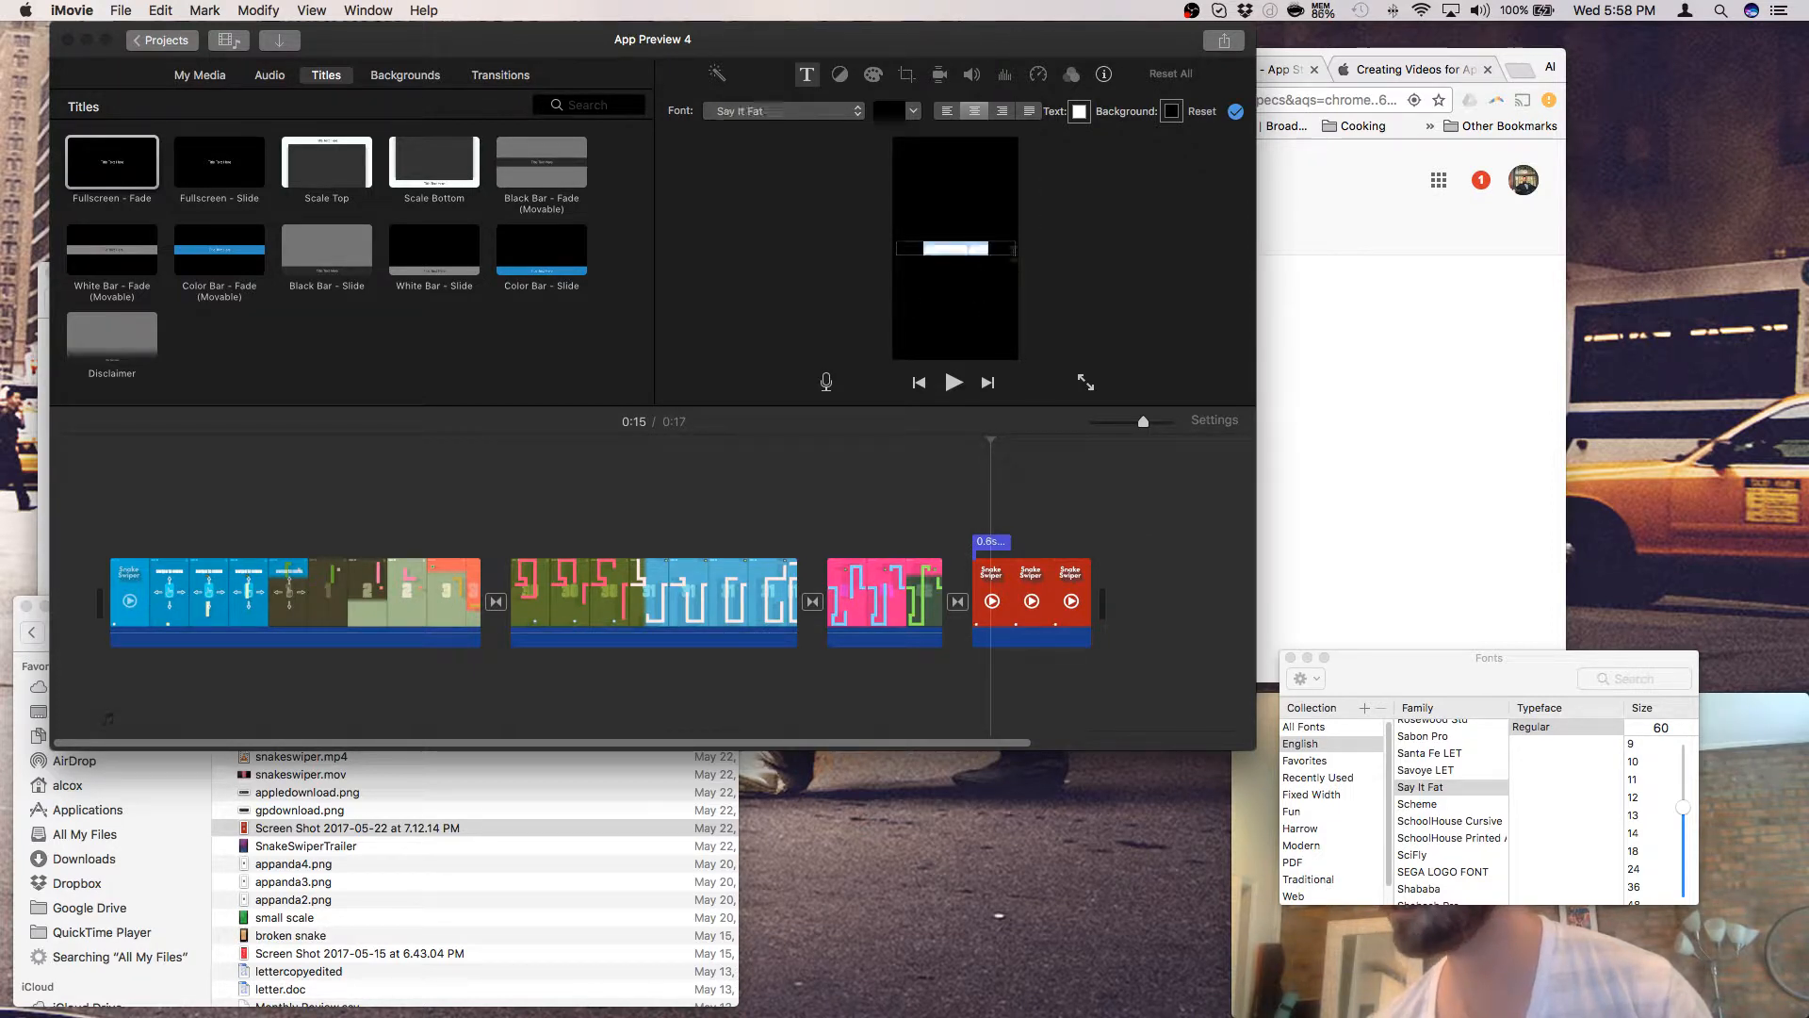
click(1004, 247)
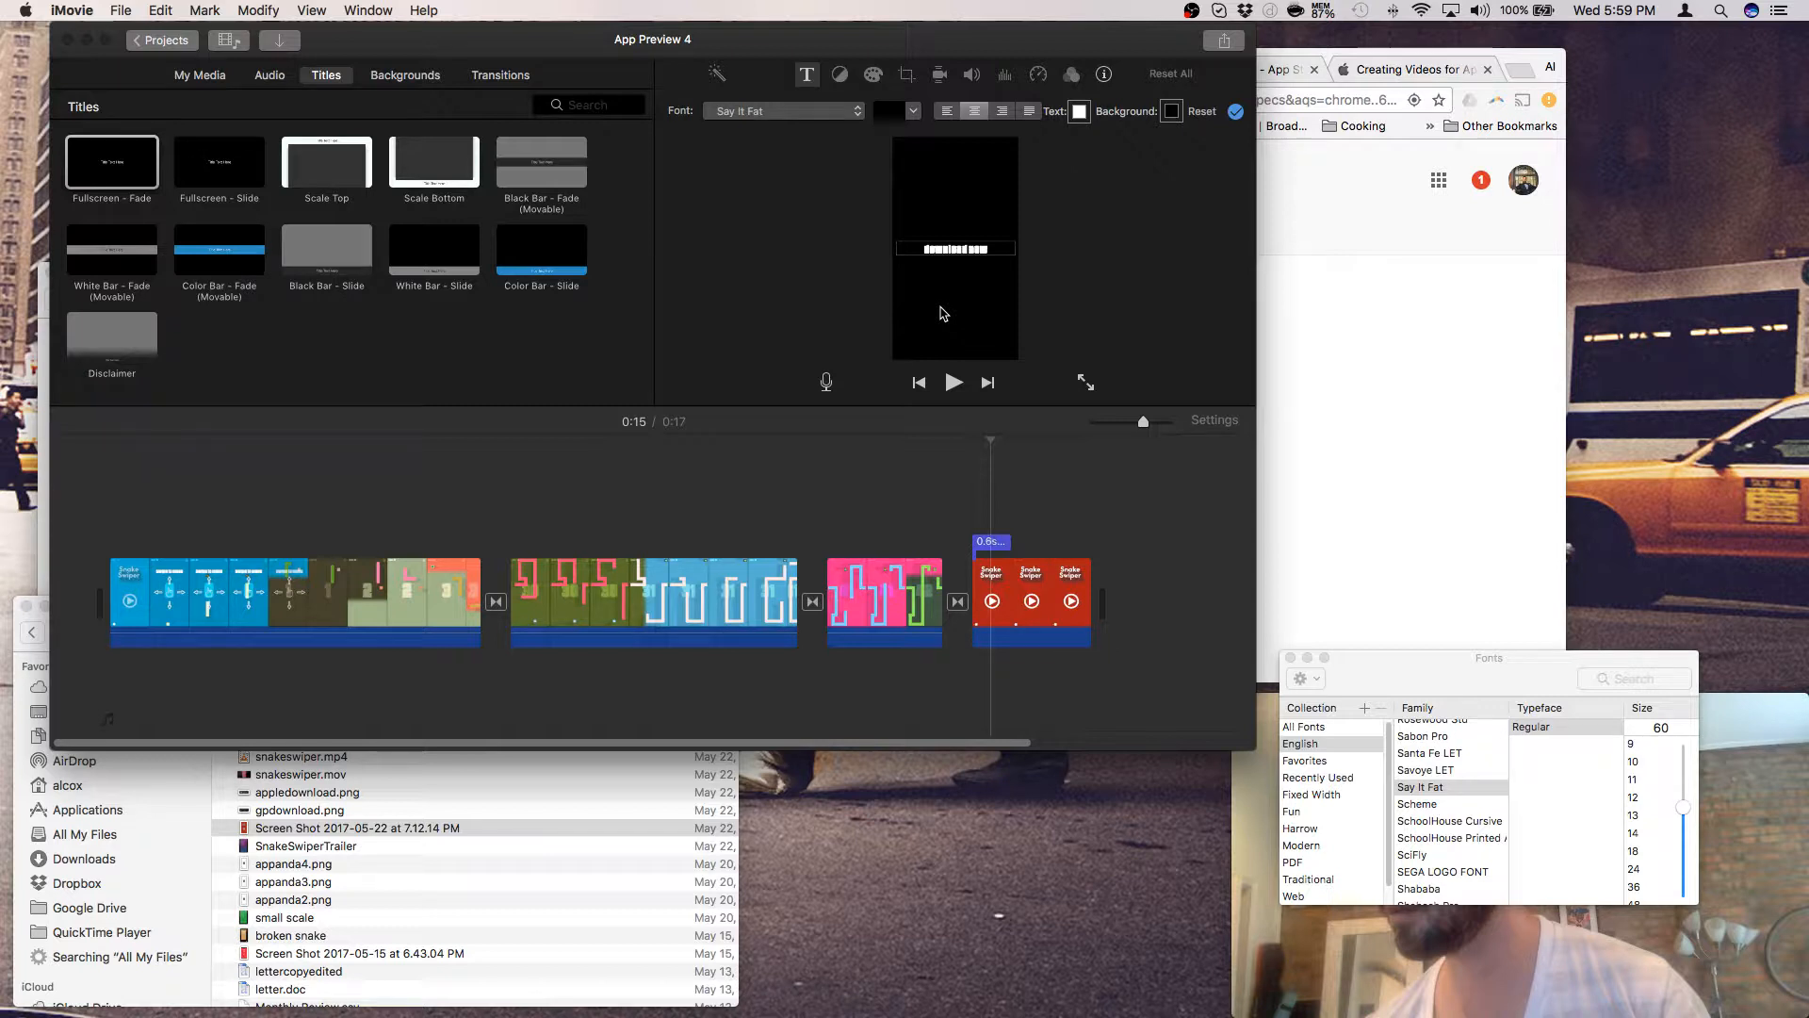
- Delete the short 0.6s end-card title
click(999, 249)
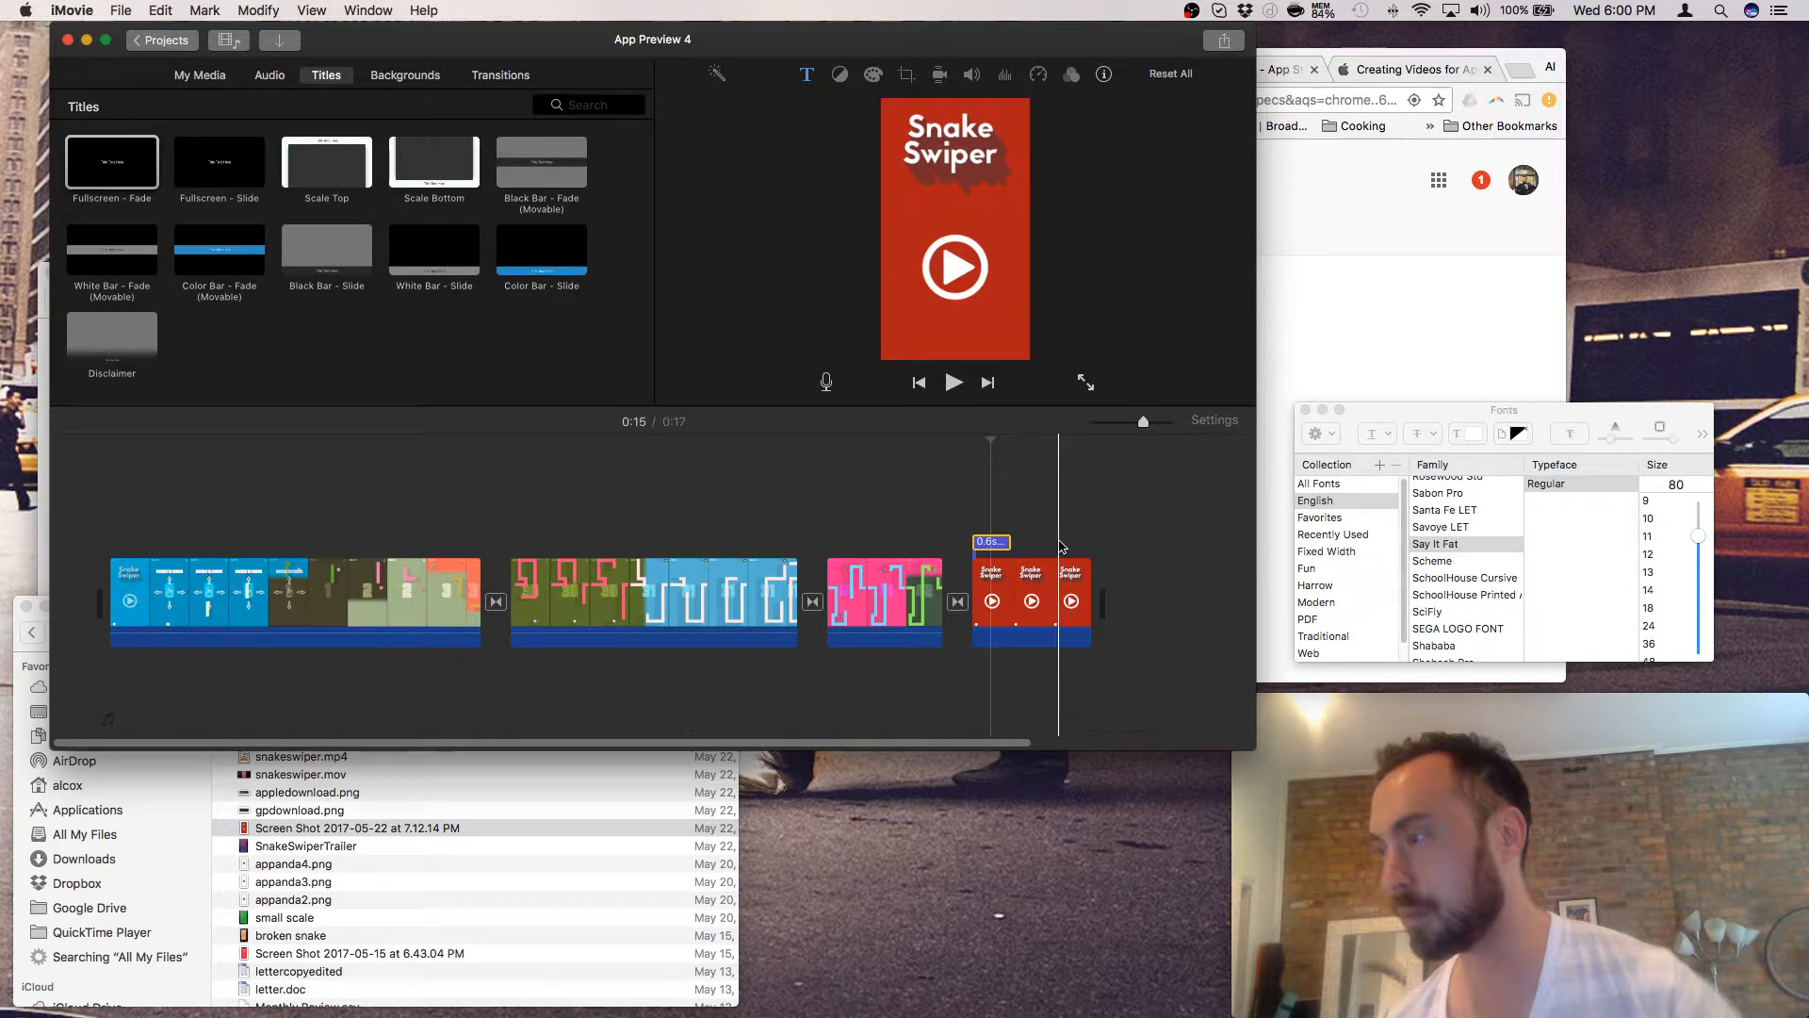
key(Delete)
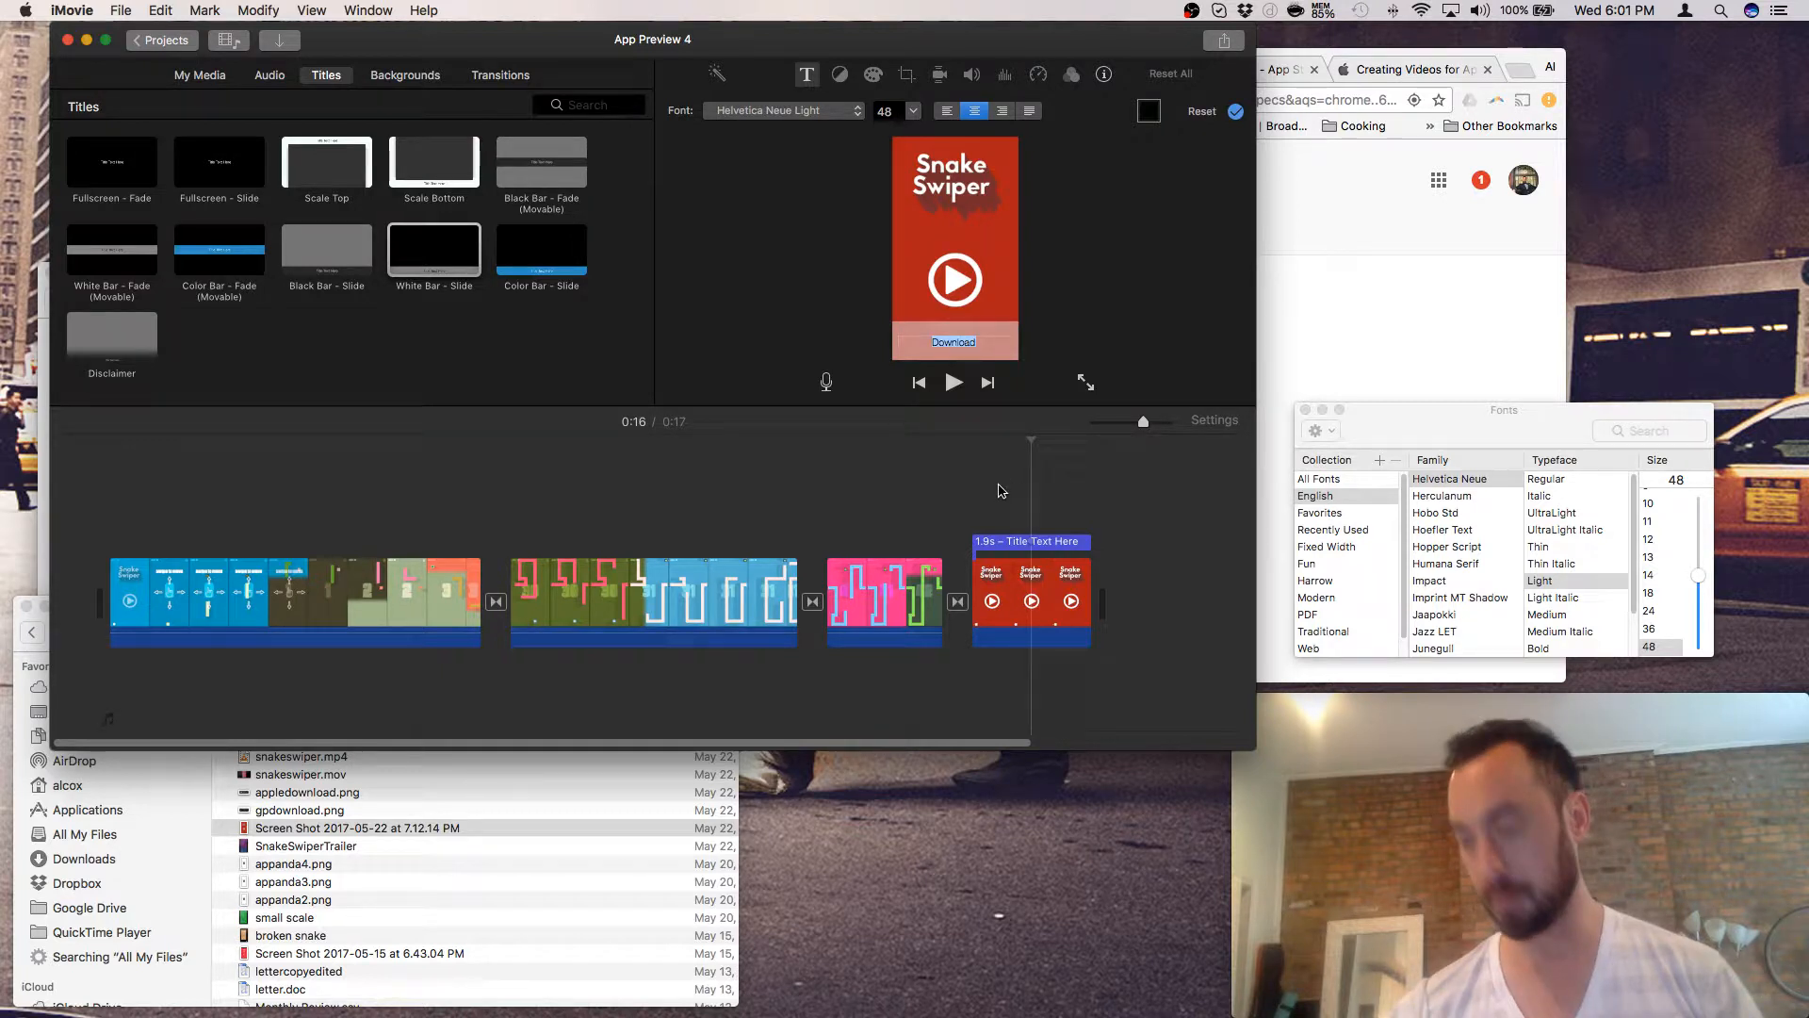
- Remove the 1.9s title clip sitting above the final Snake Swiper clip
click(1068, 548)
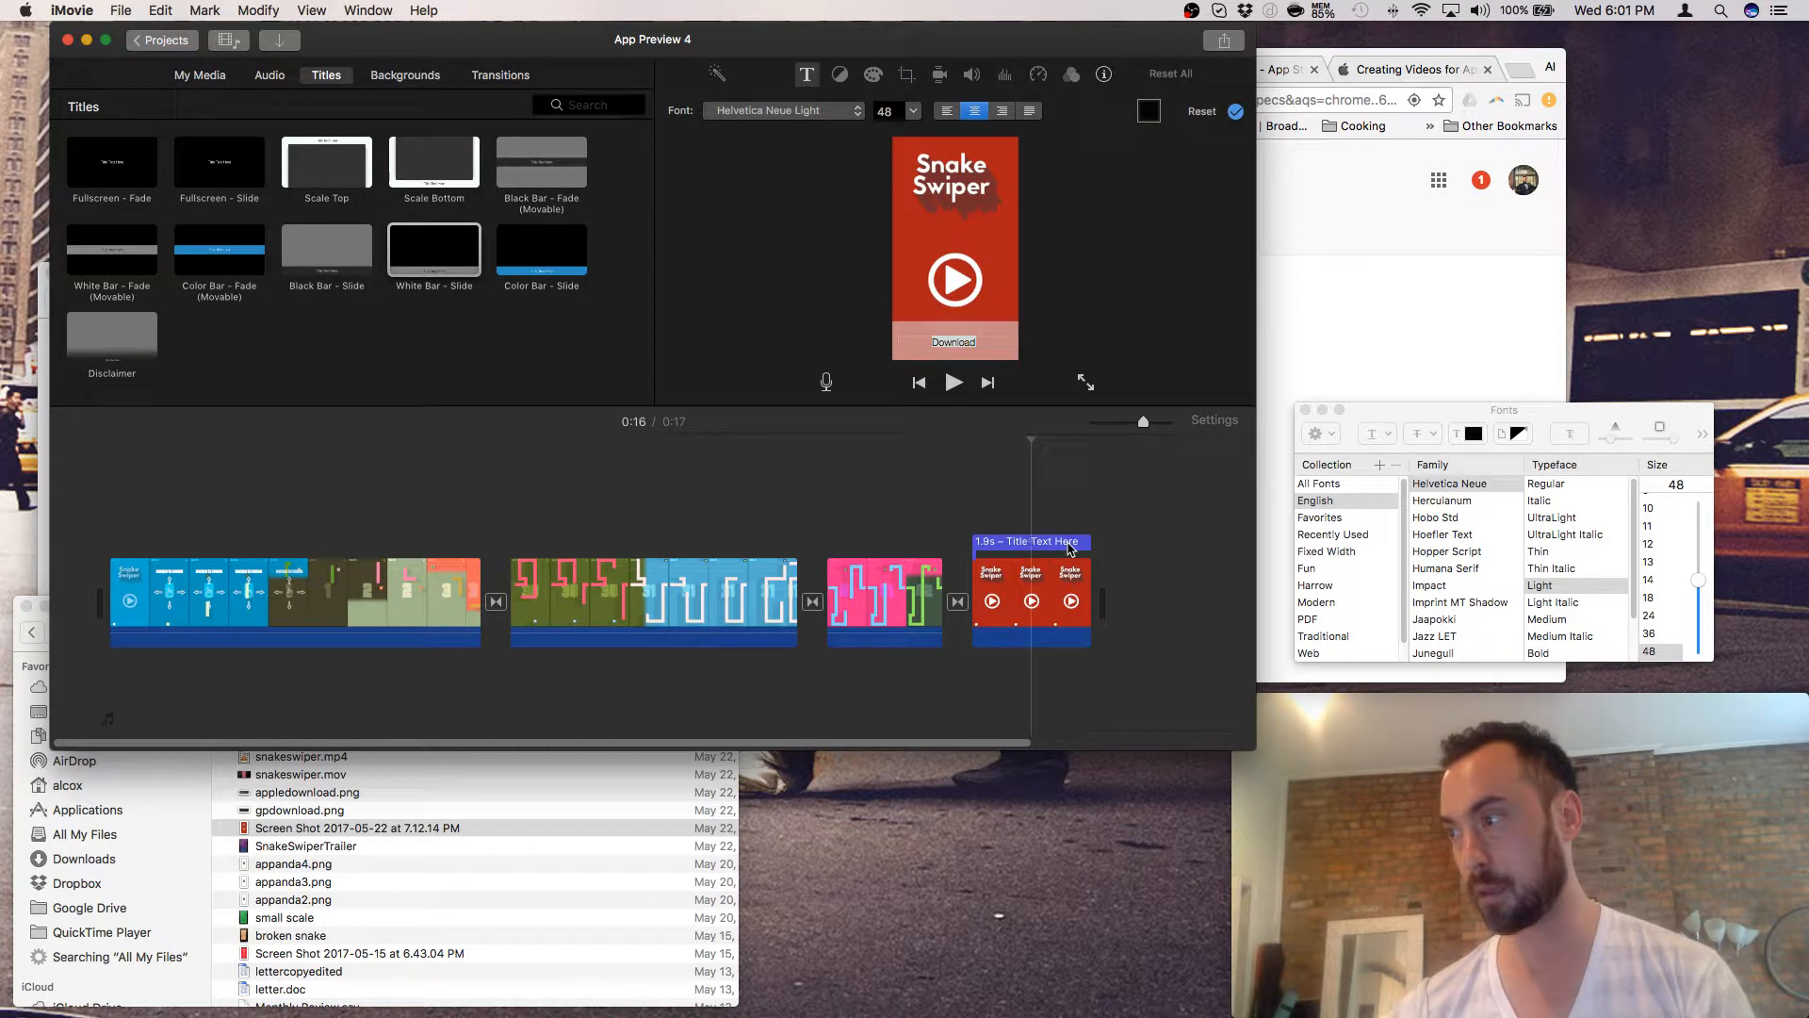
click(1071, 549)
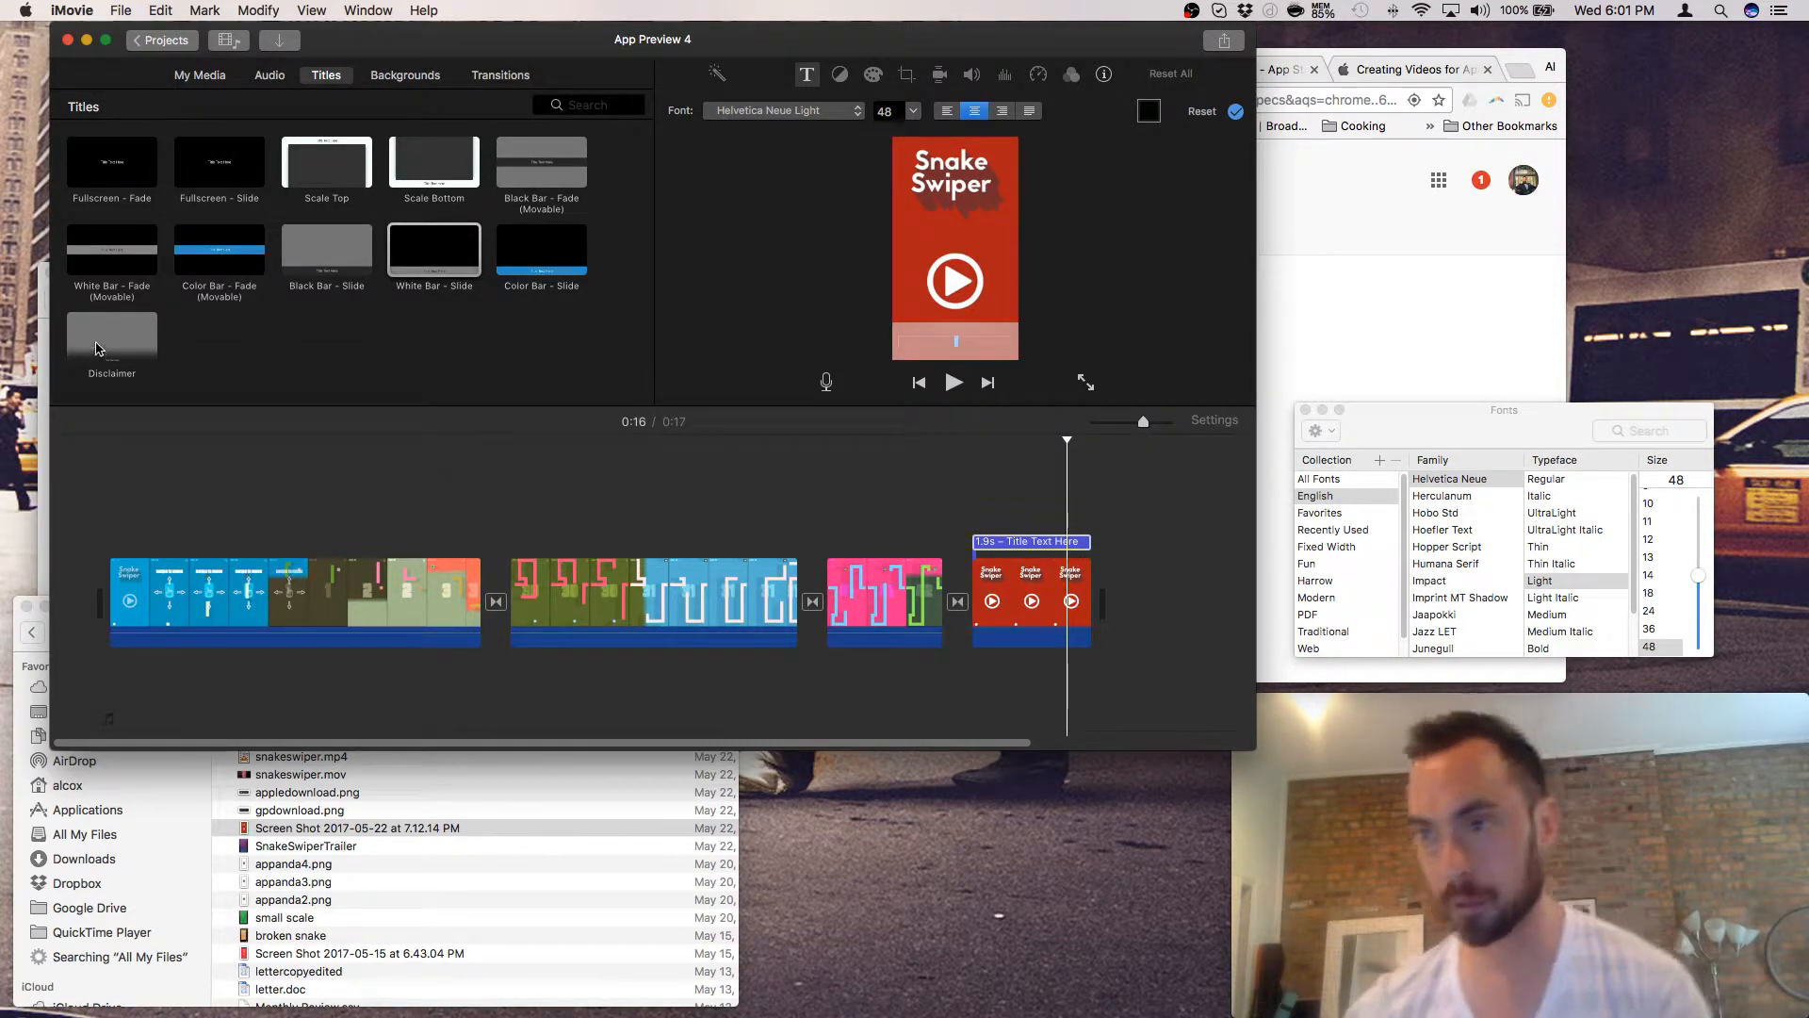
click(928, 505)
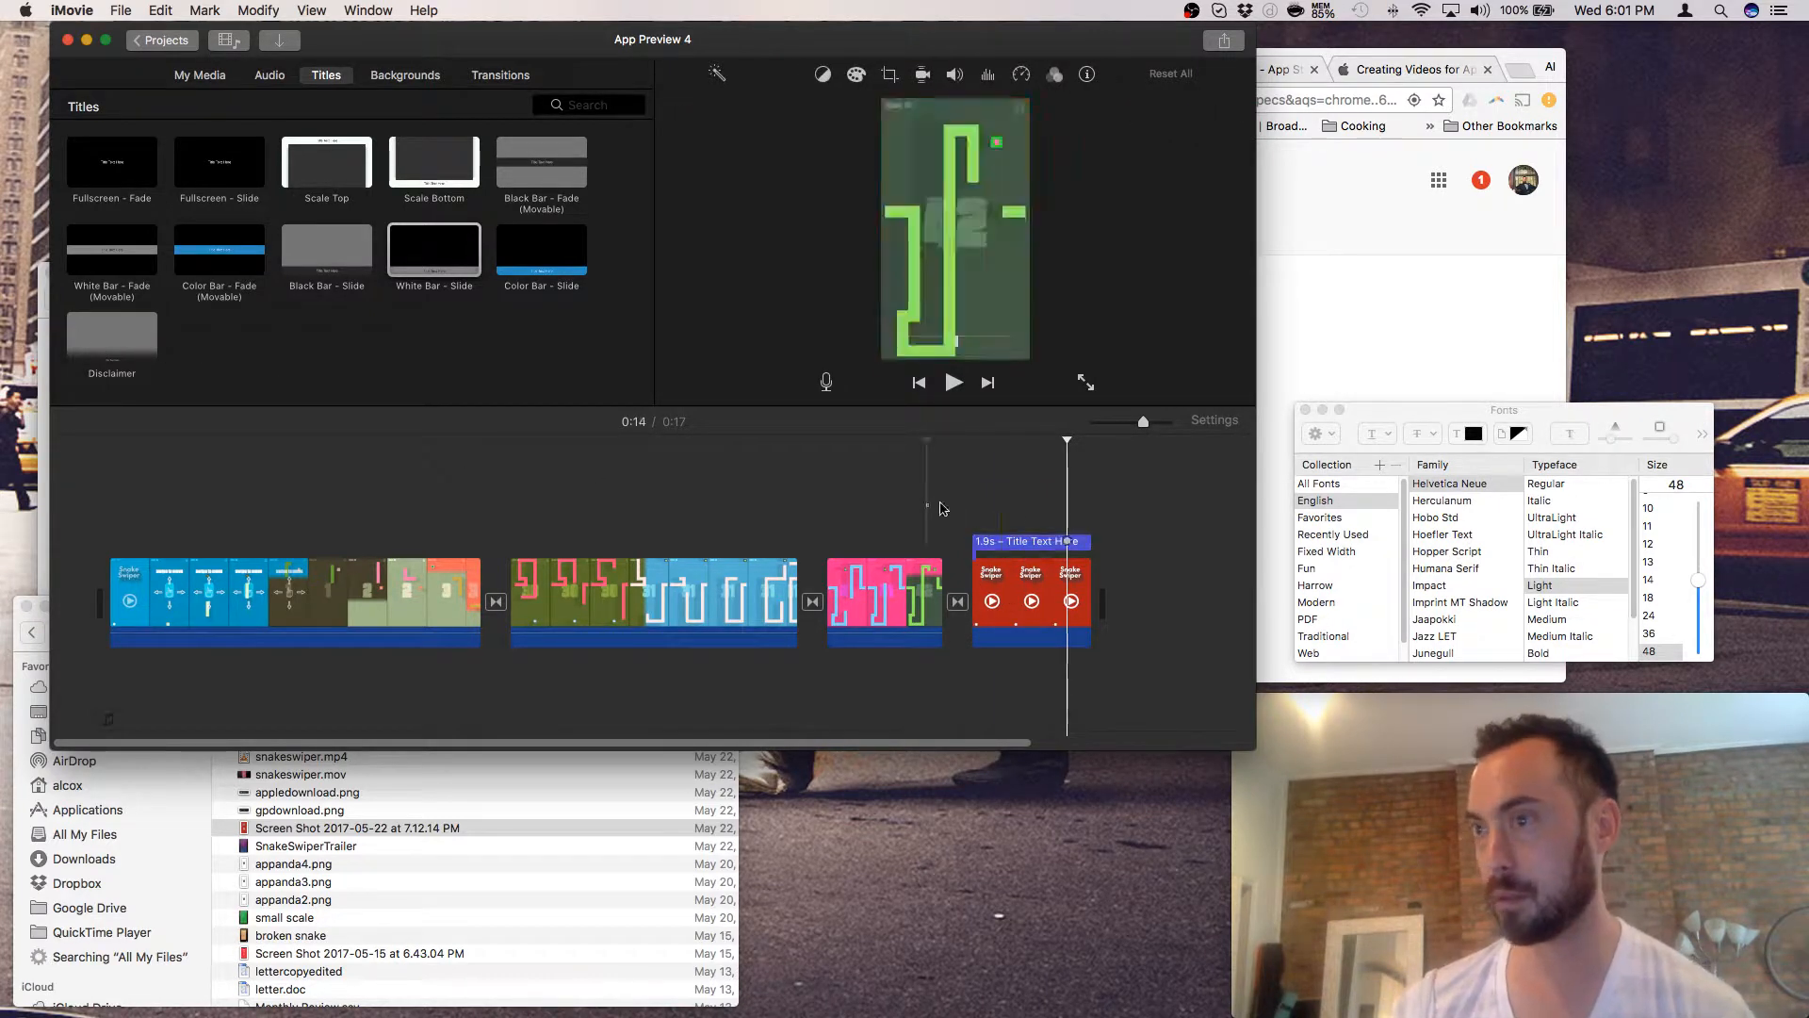
click(1034, 540)
right_click(1037, 540)
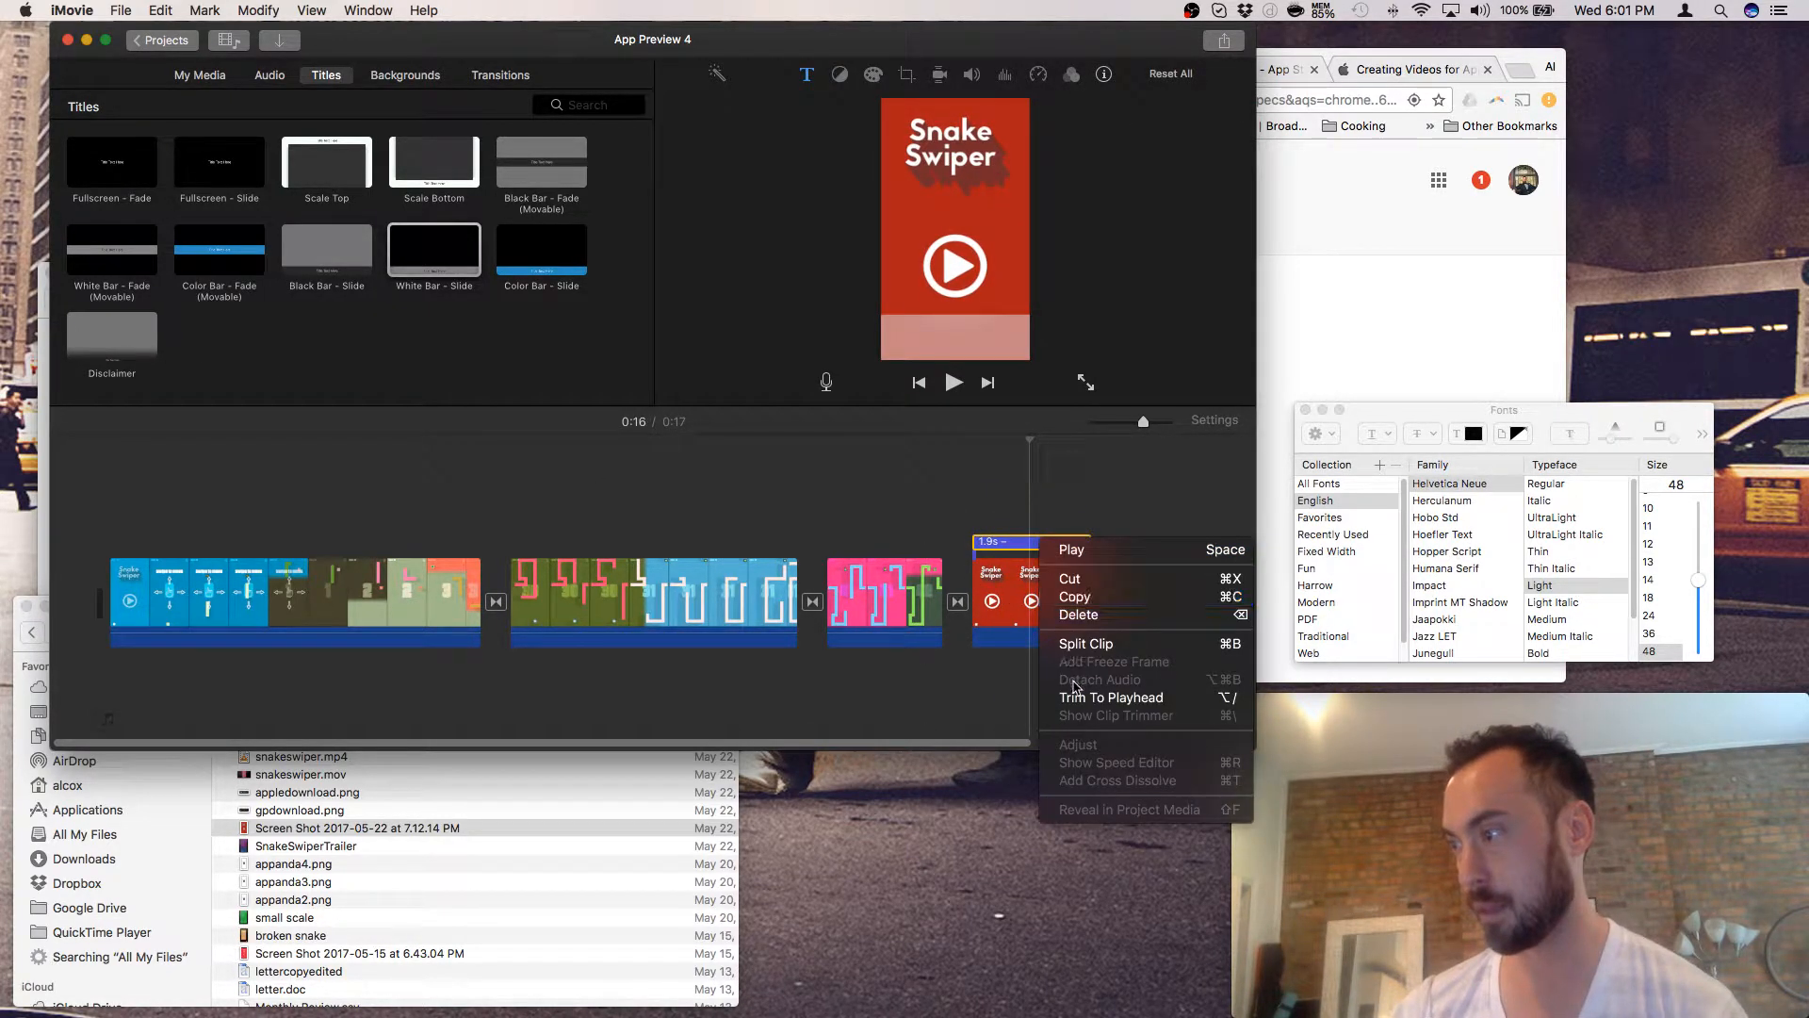
click(1082, 619)
- Place a Disclaimer title over the last clip reading 'Download Now'
drag(106, 342, 1026, 587)
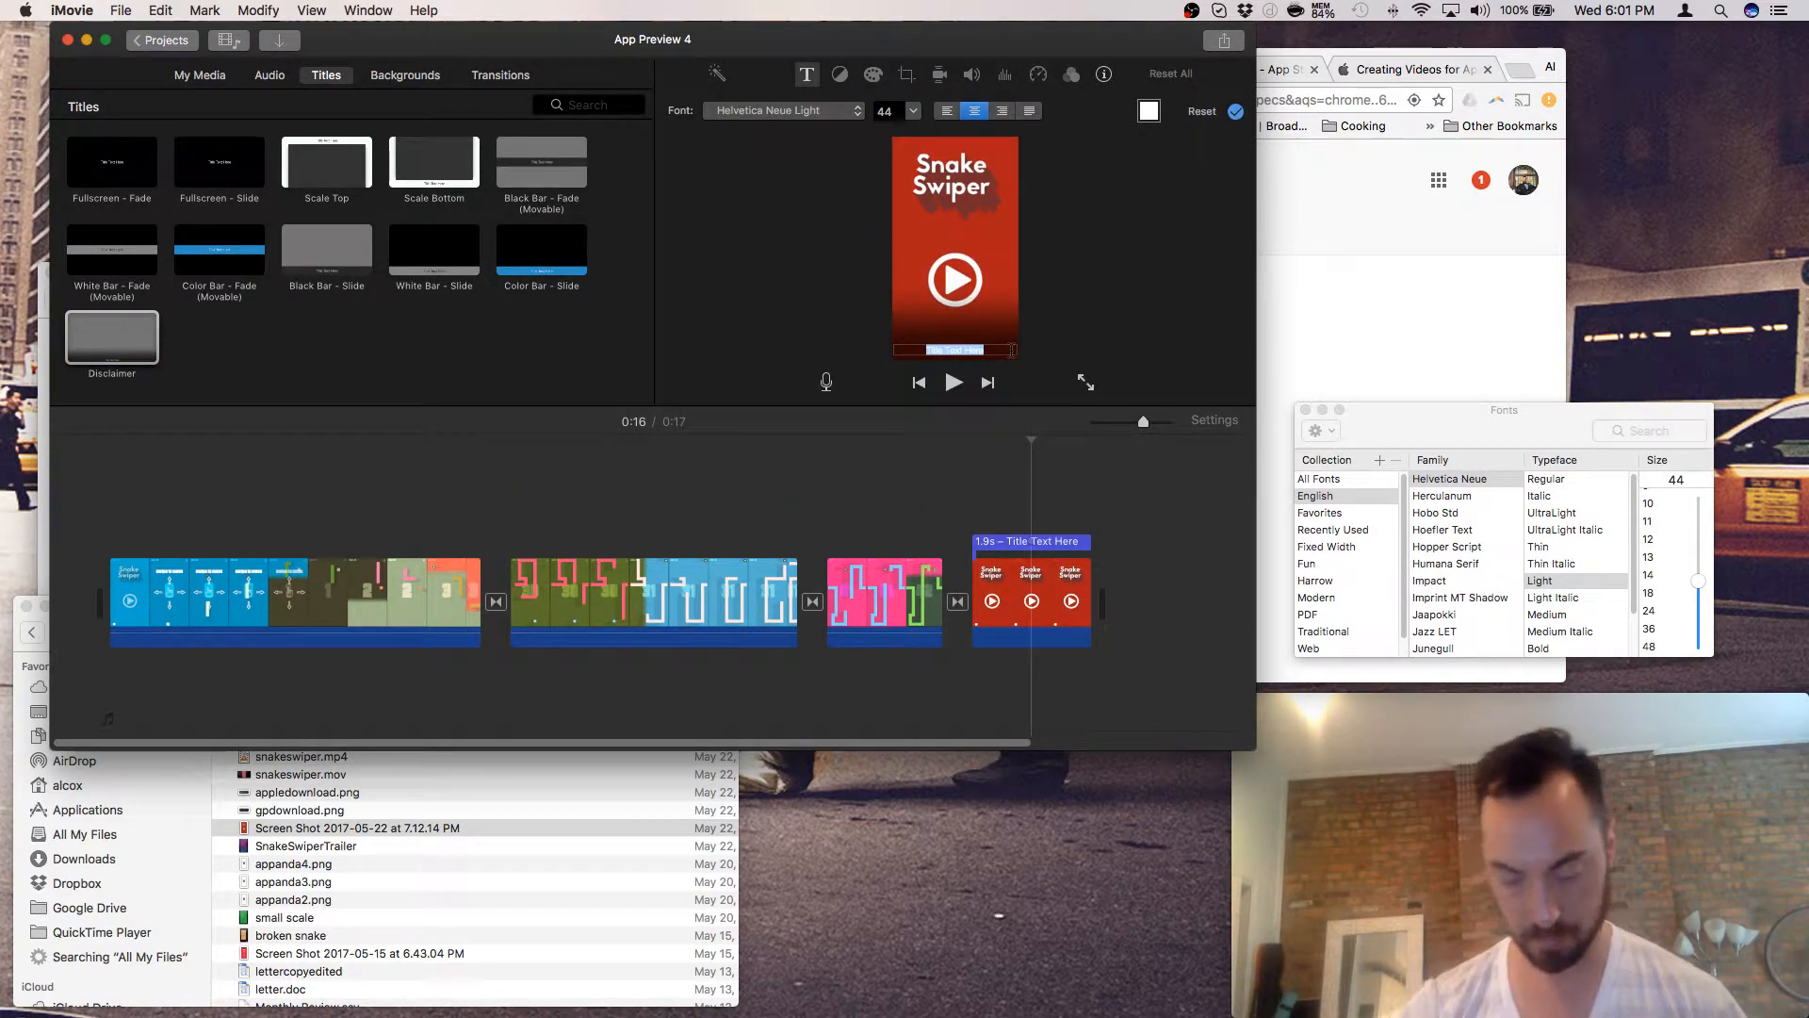
text(Donw)
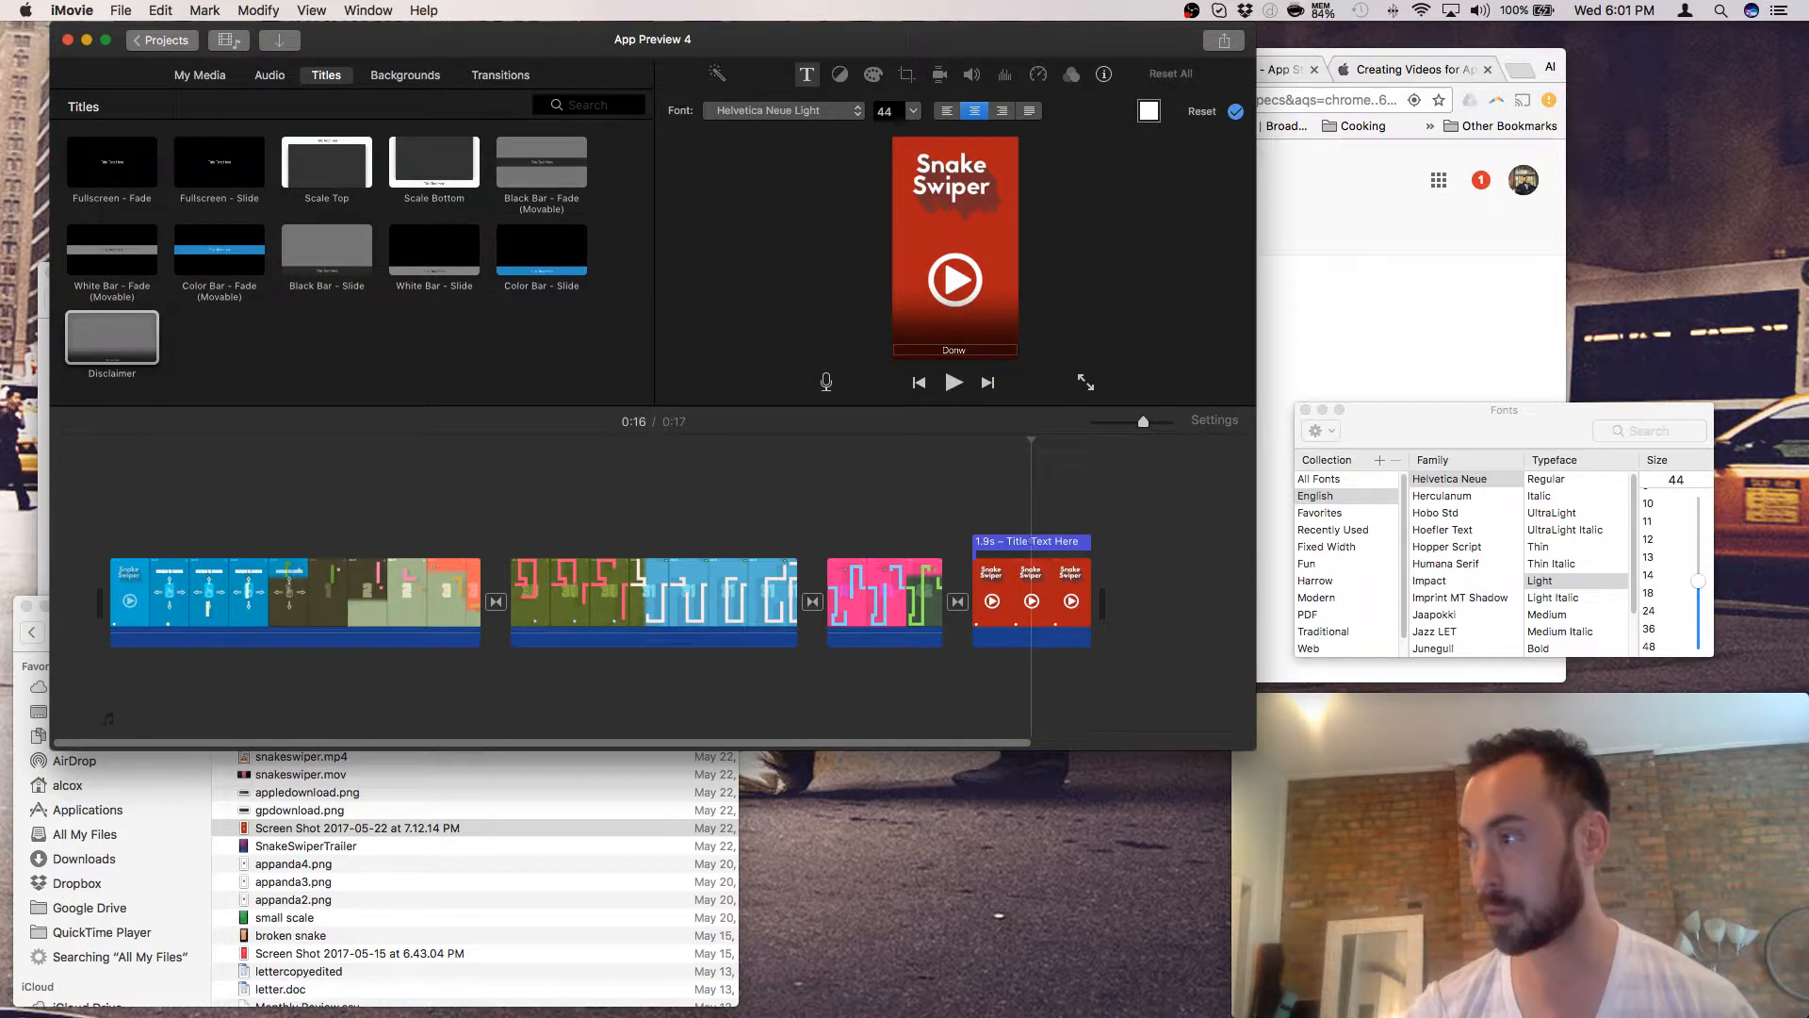
key(BackSpace)
key(BackSpace)
text(wnloa)
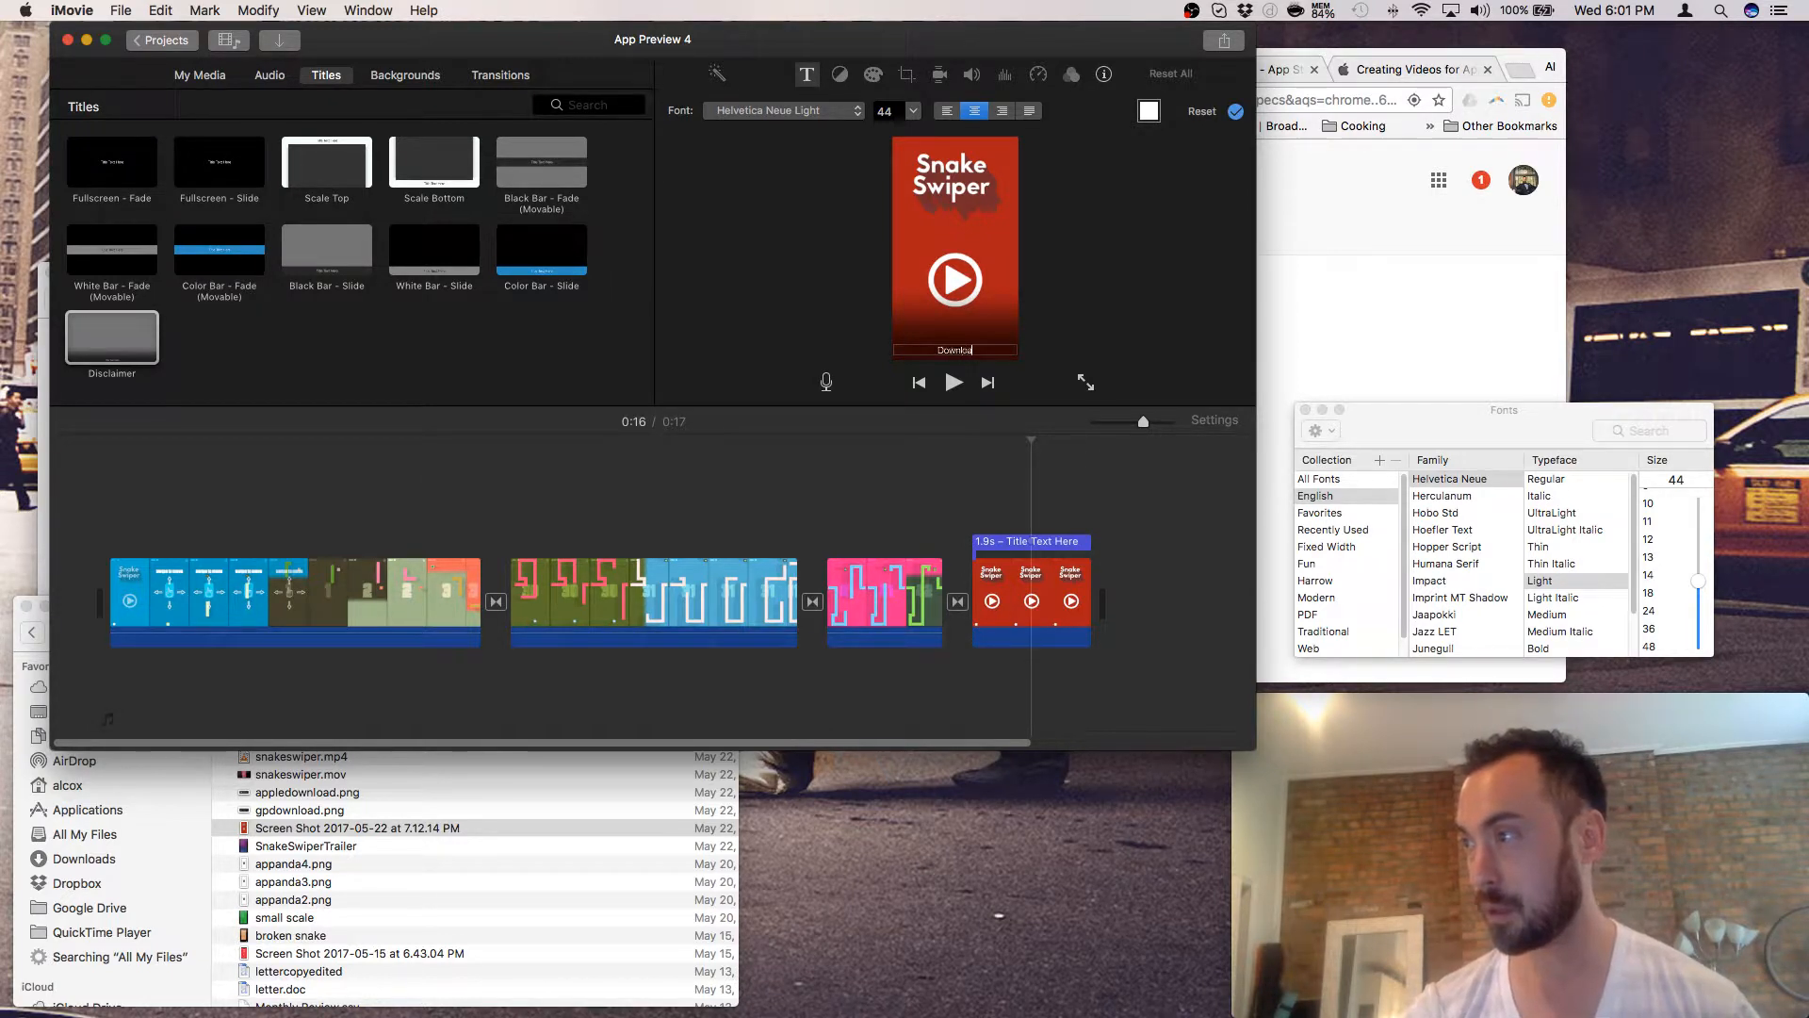
text(d Now)
- Set the Download Now text to Say It Fat at size 102 and play the end card
key(super+a)
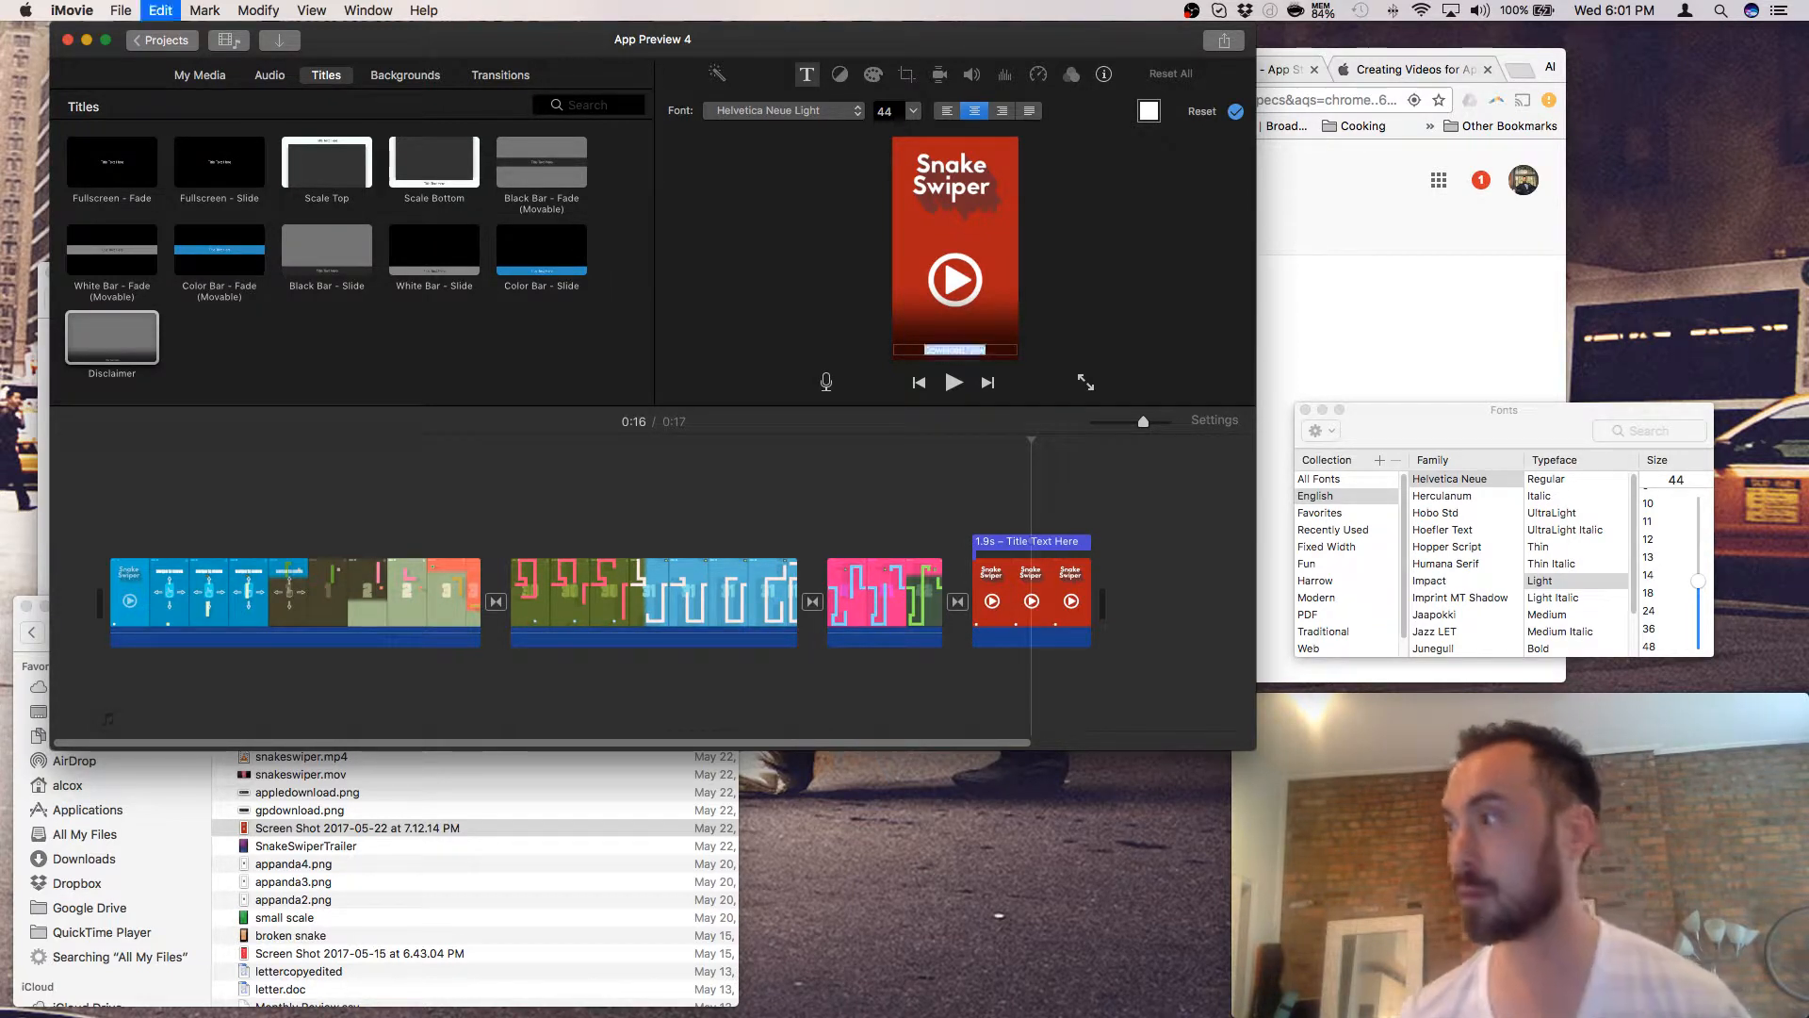
click(857, 115)
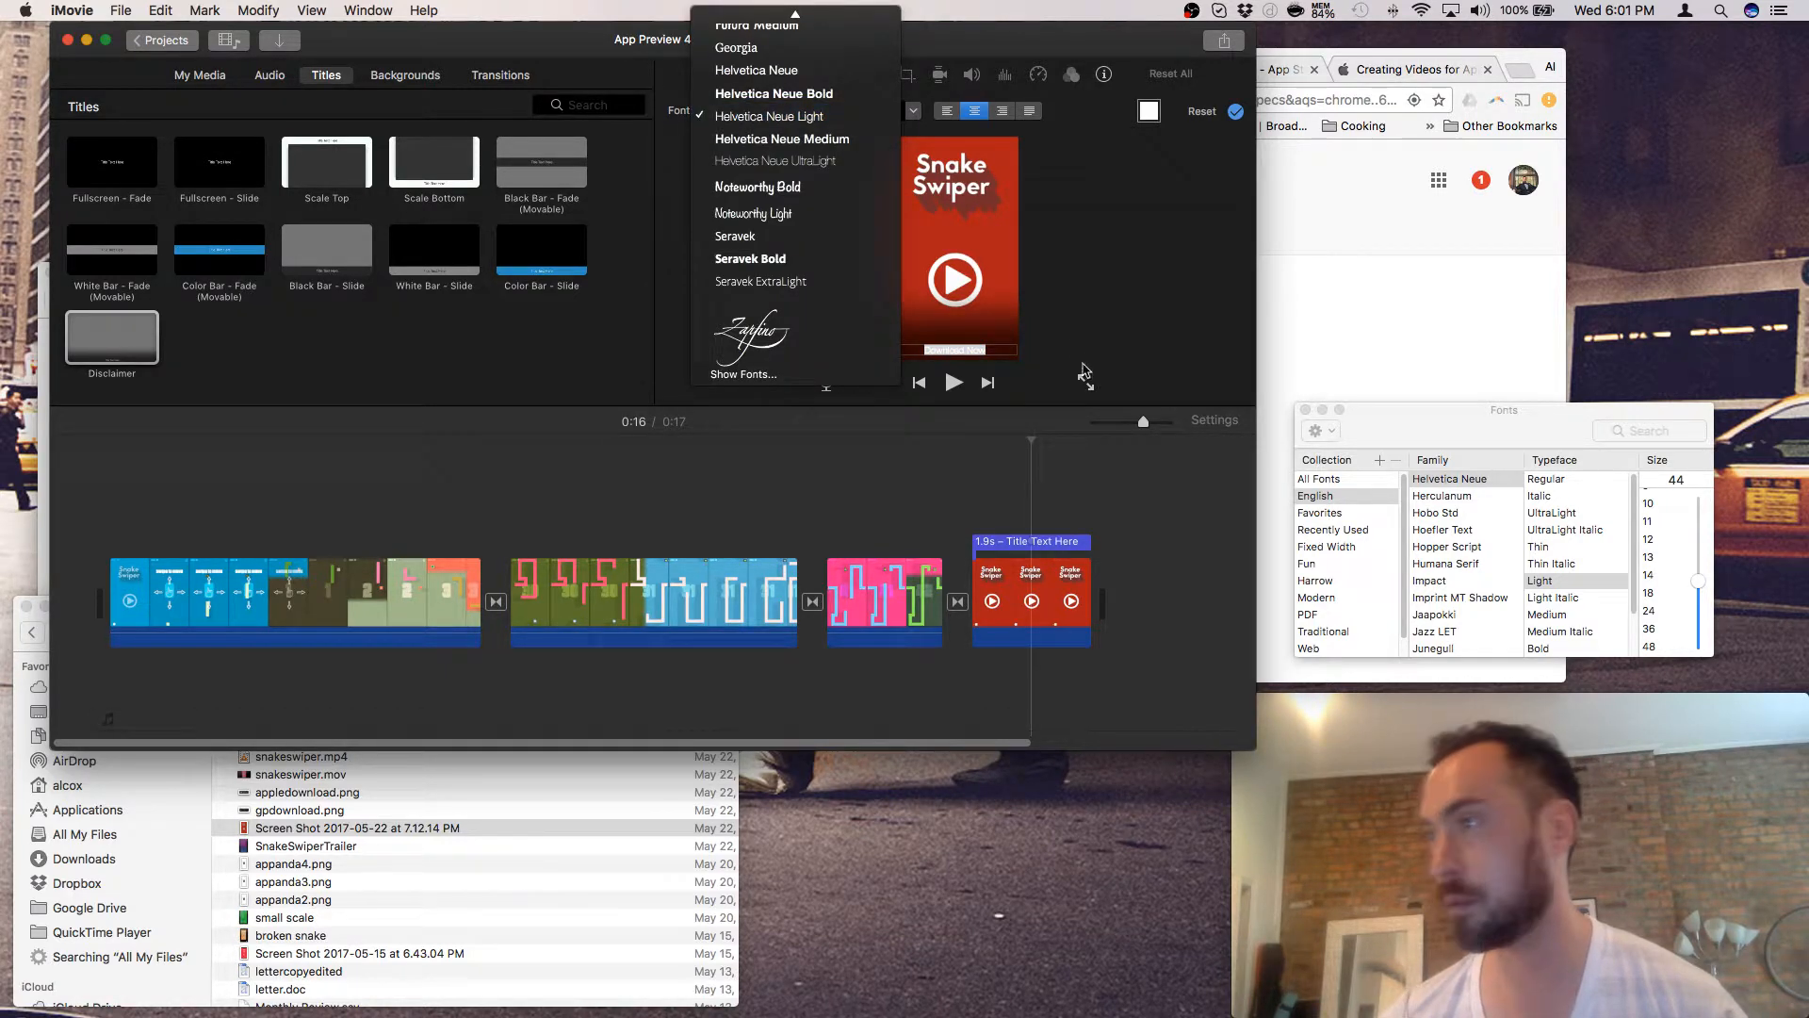
scroll(782, 255, up, 6)
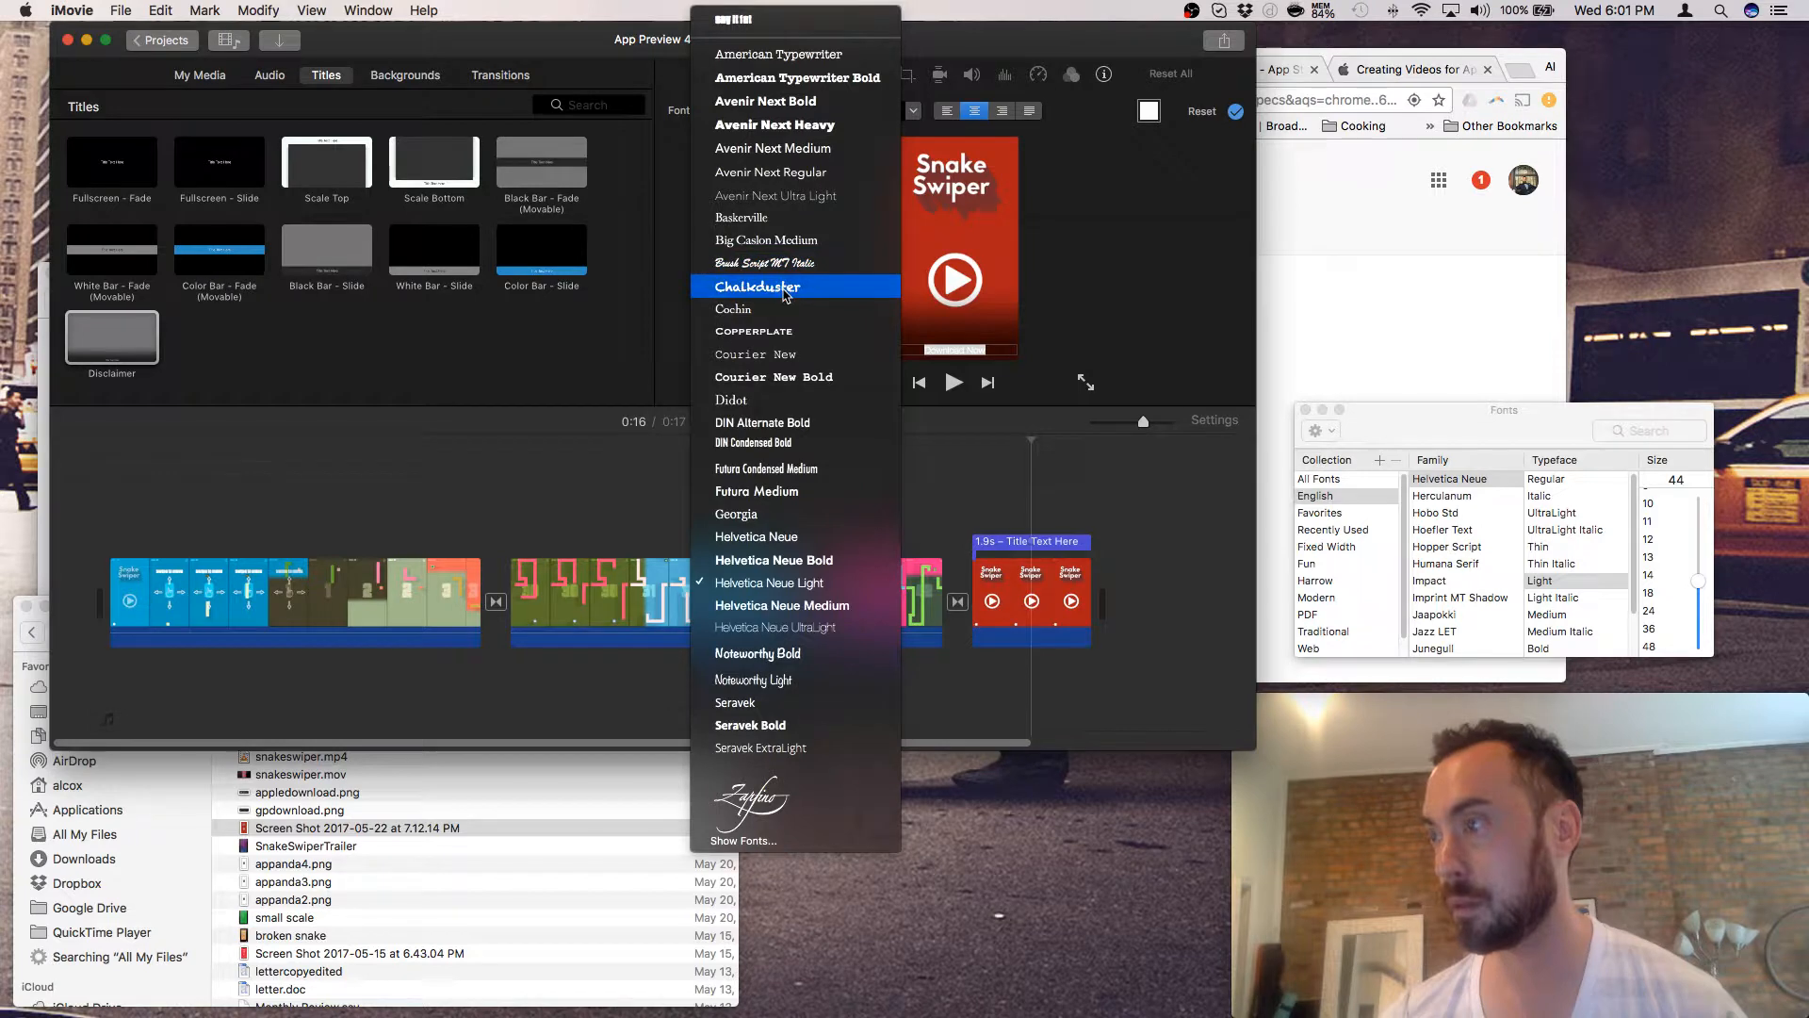
click(739, 20)
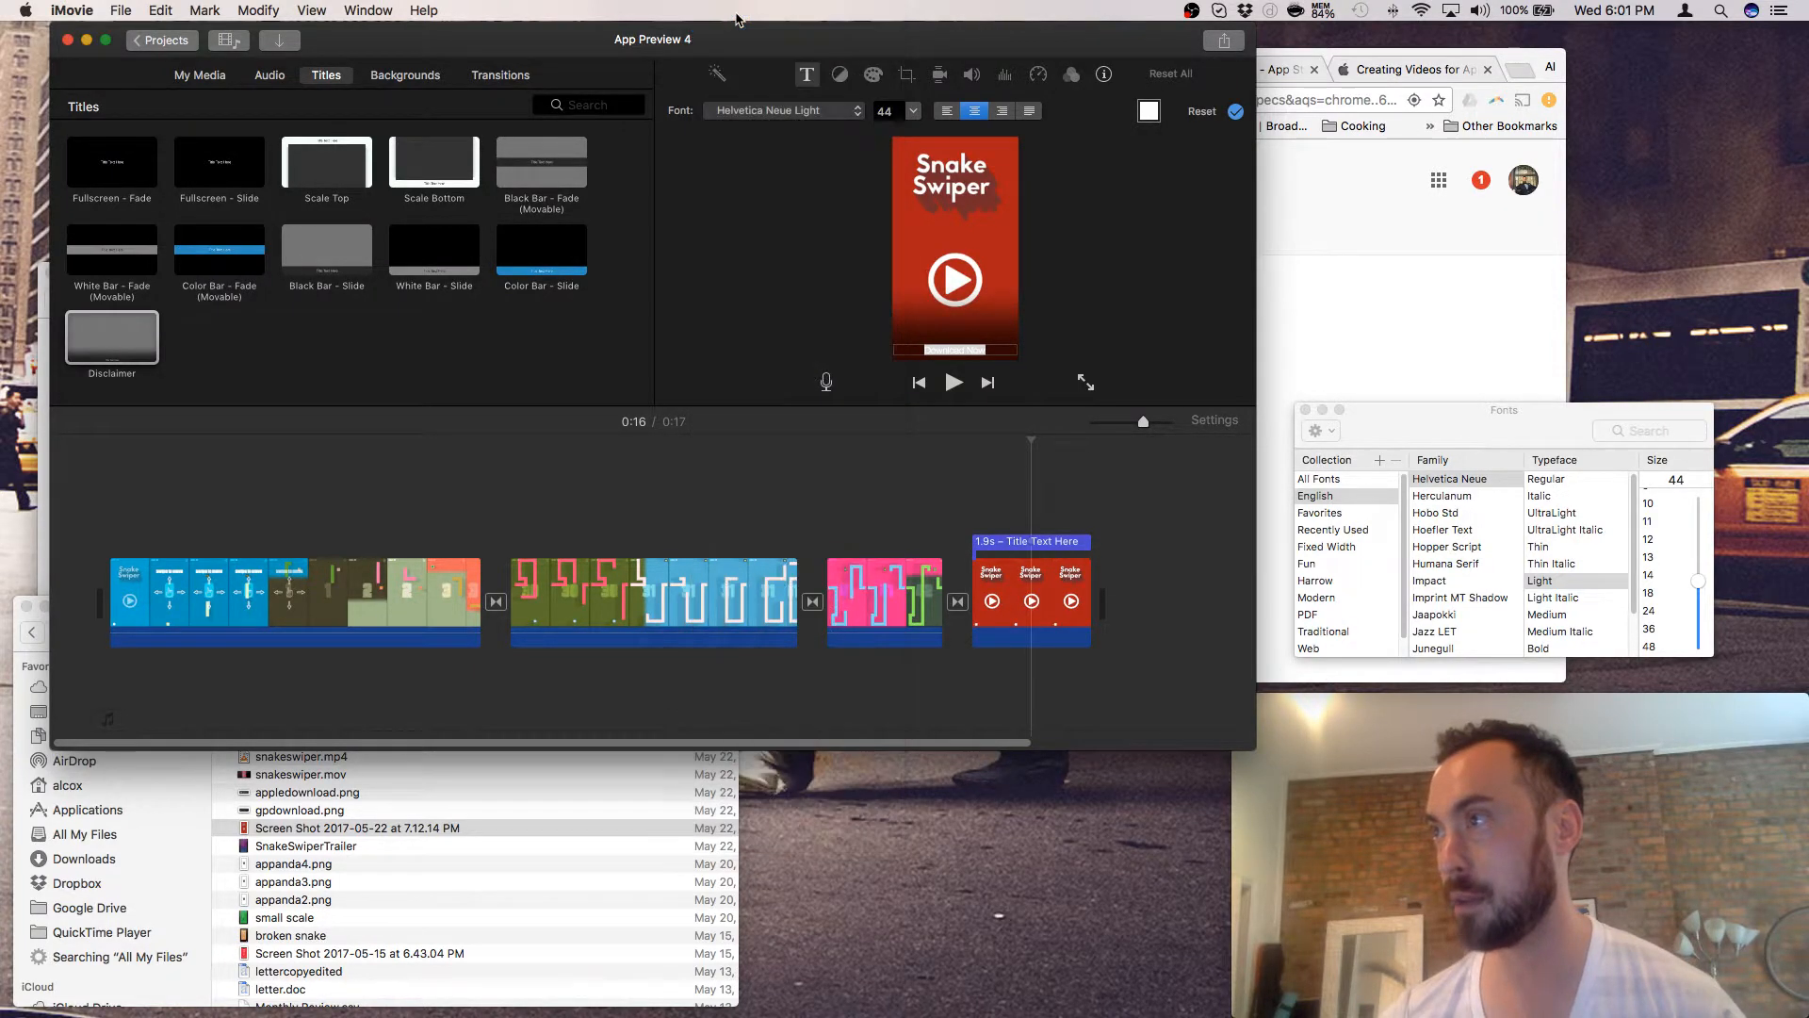
click(911, 112)
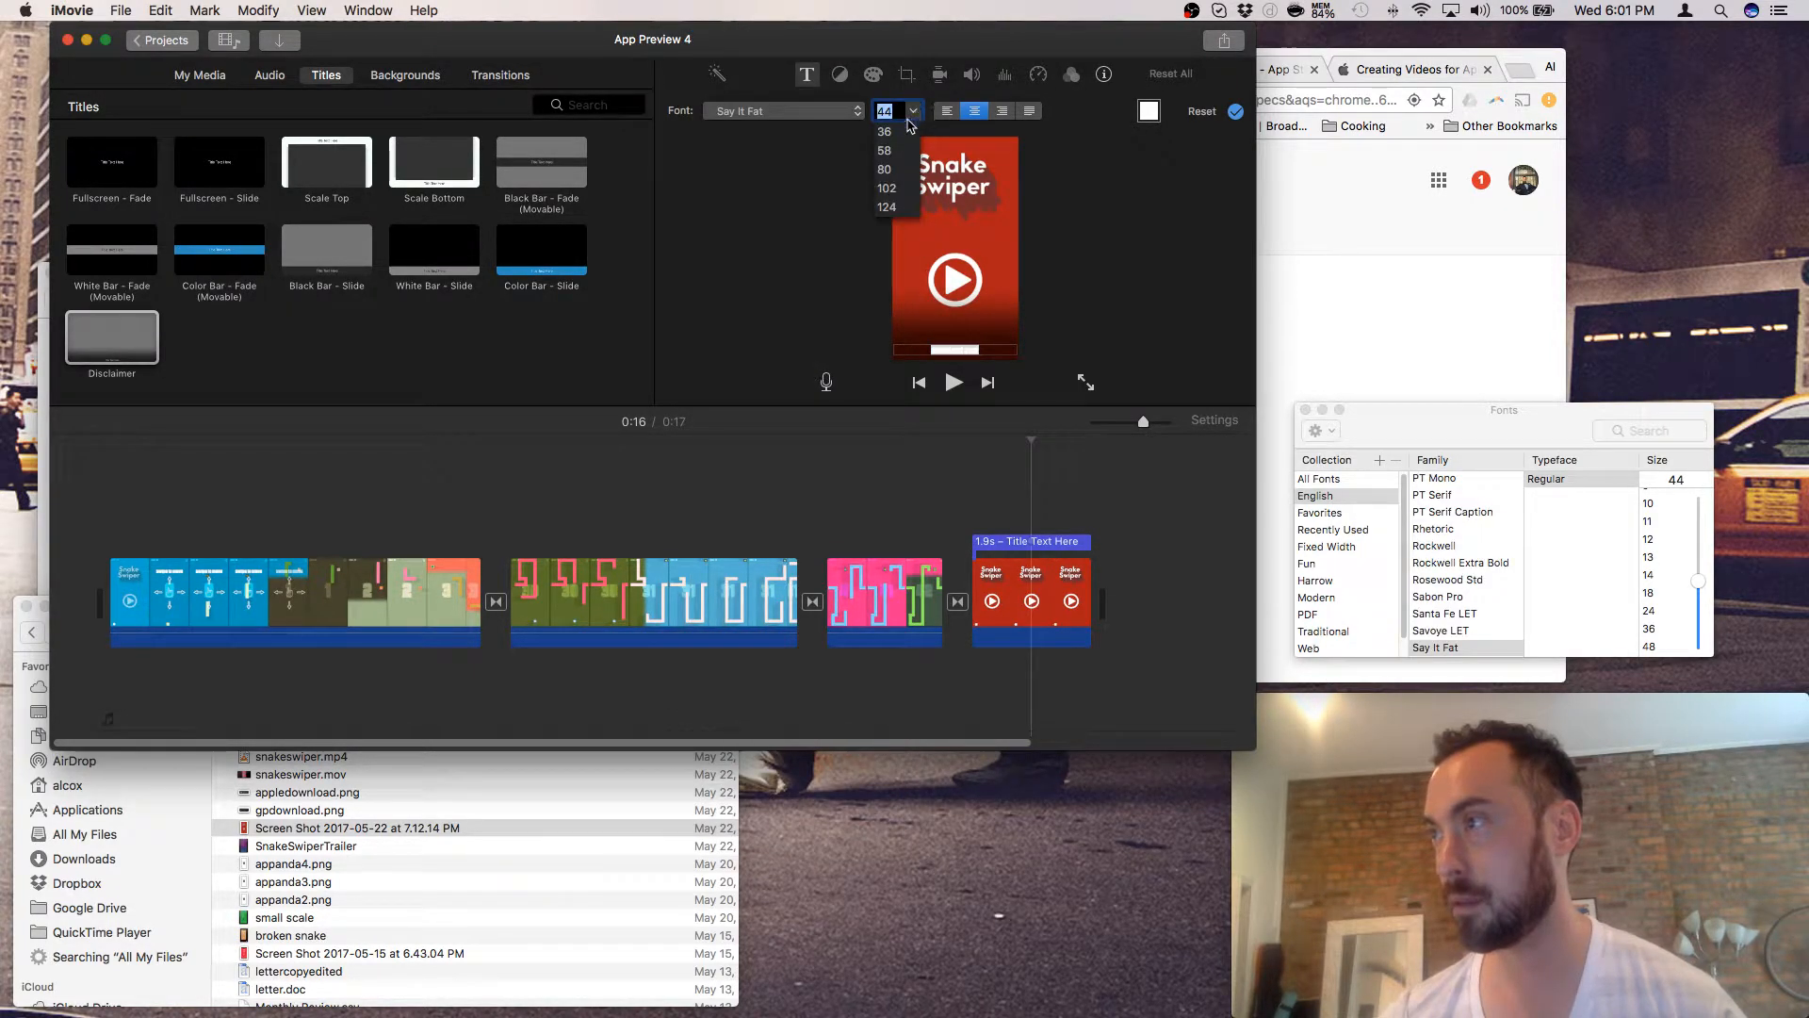
click(885, 151)
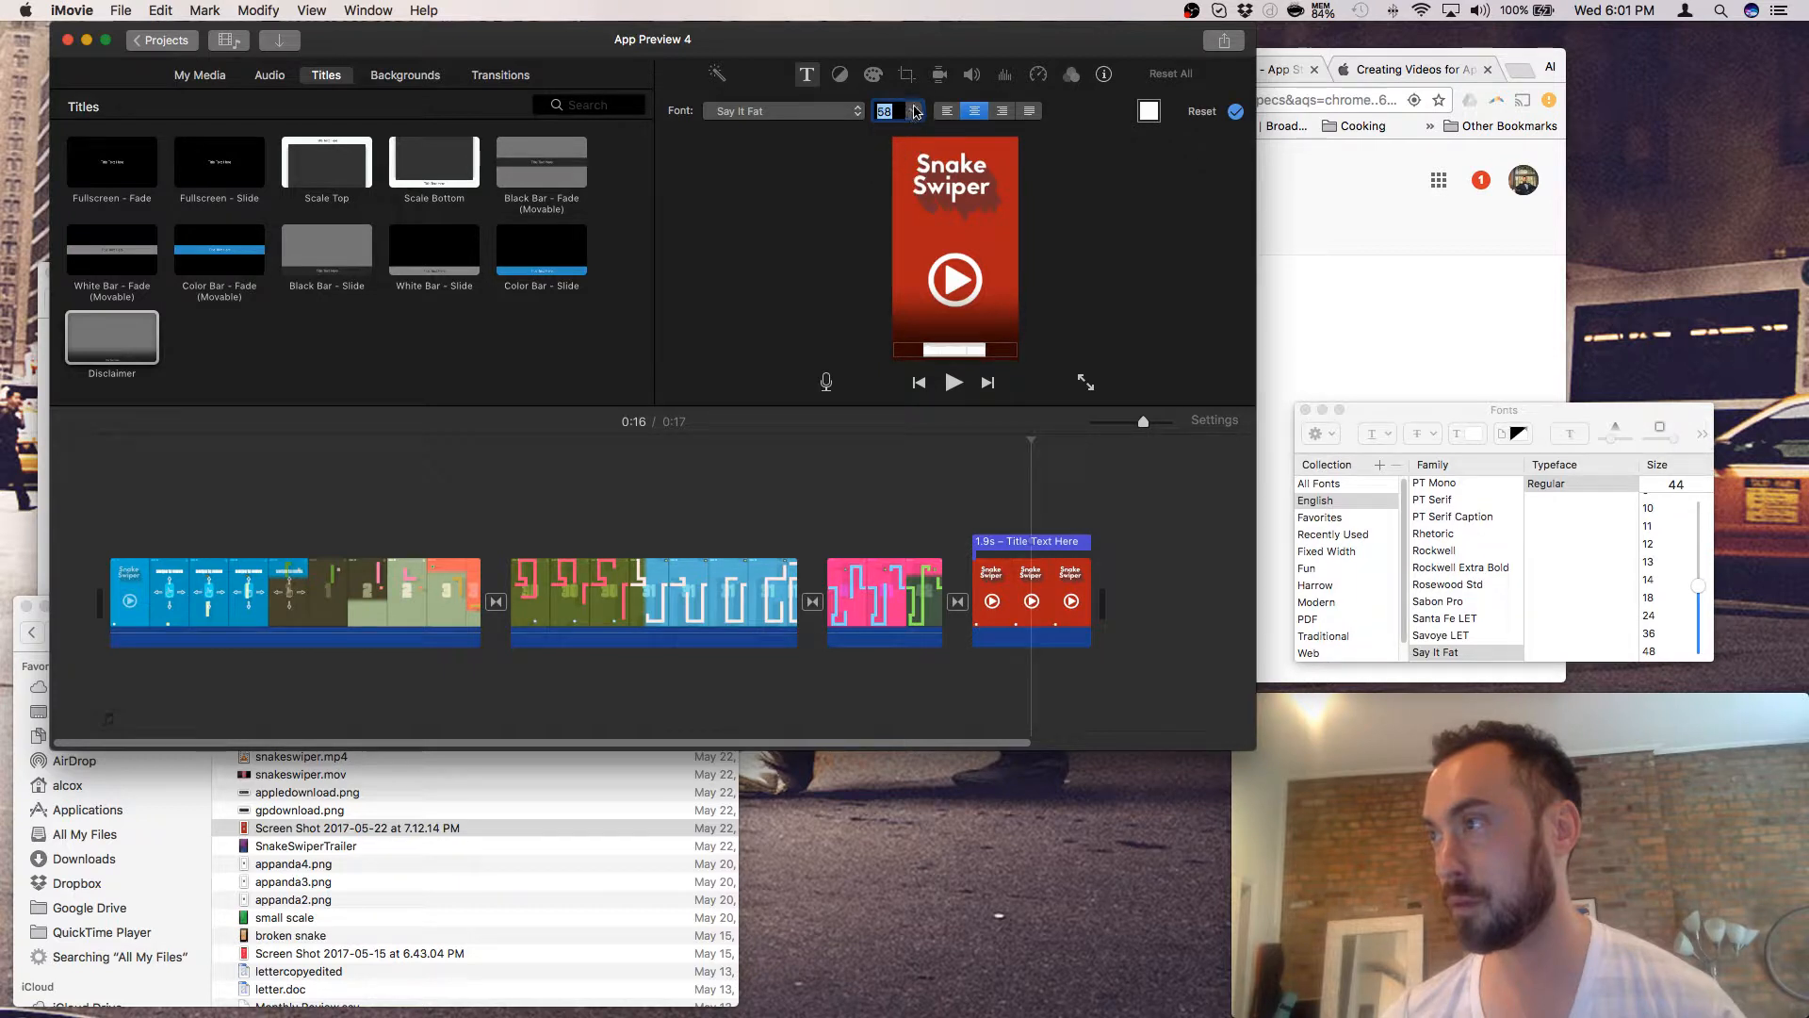
click(915, 113)
click(900, 181)
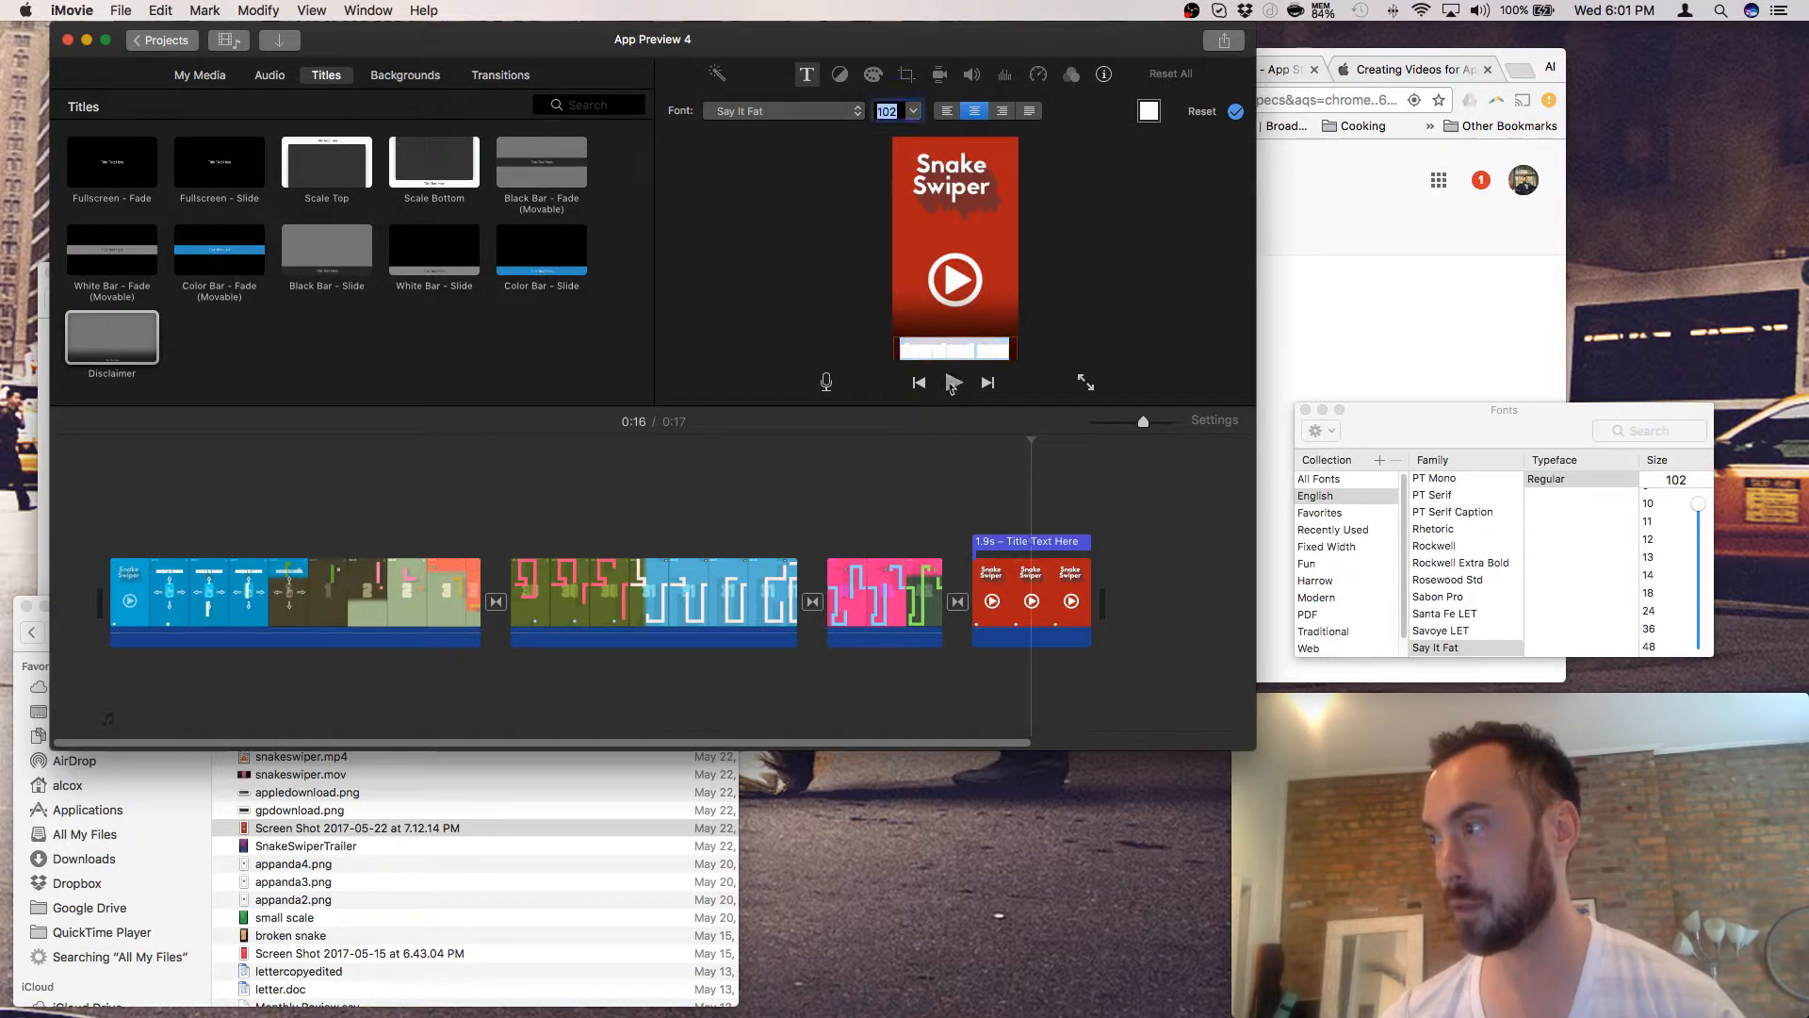
click(952, 382)
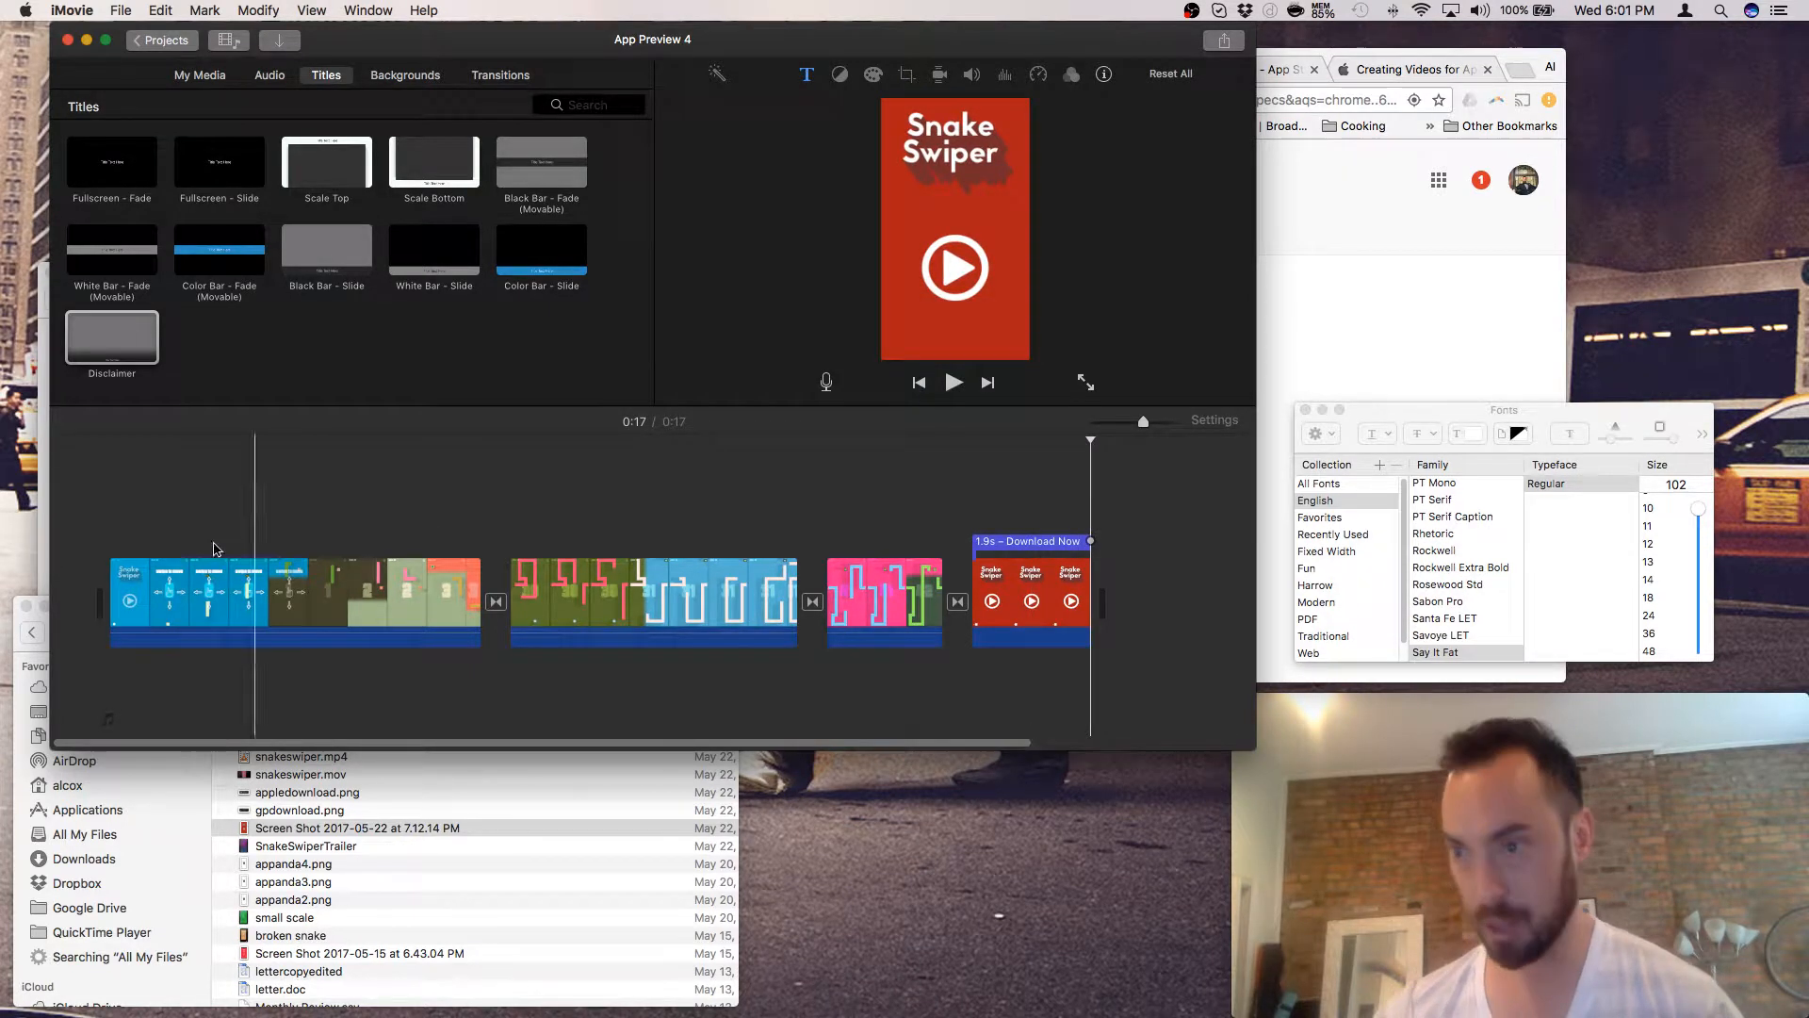
click(111, 576)
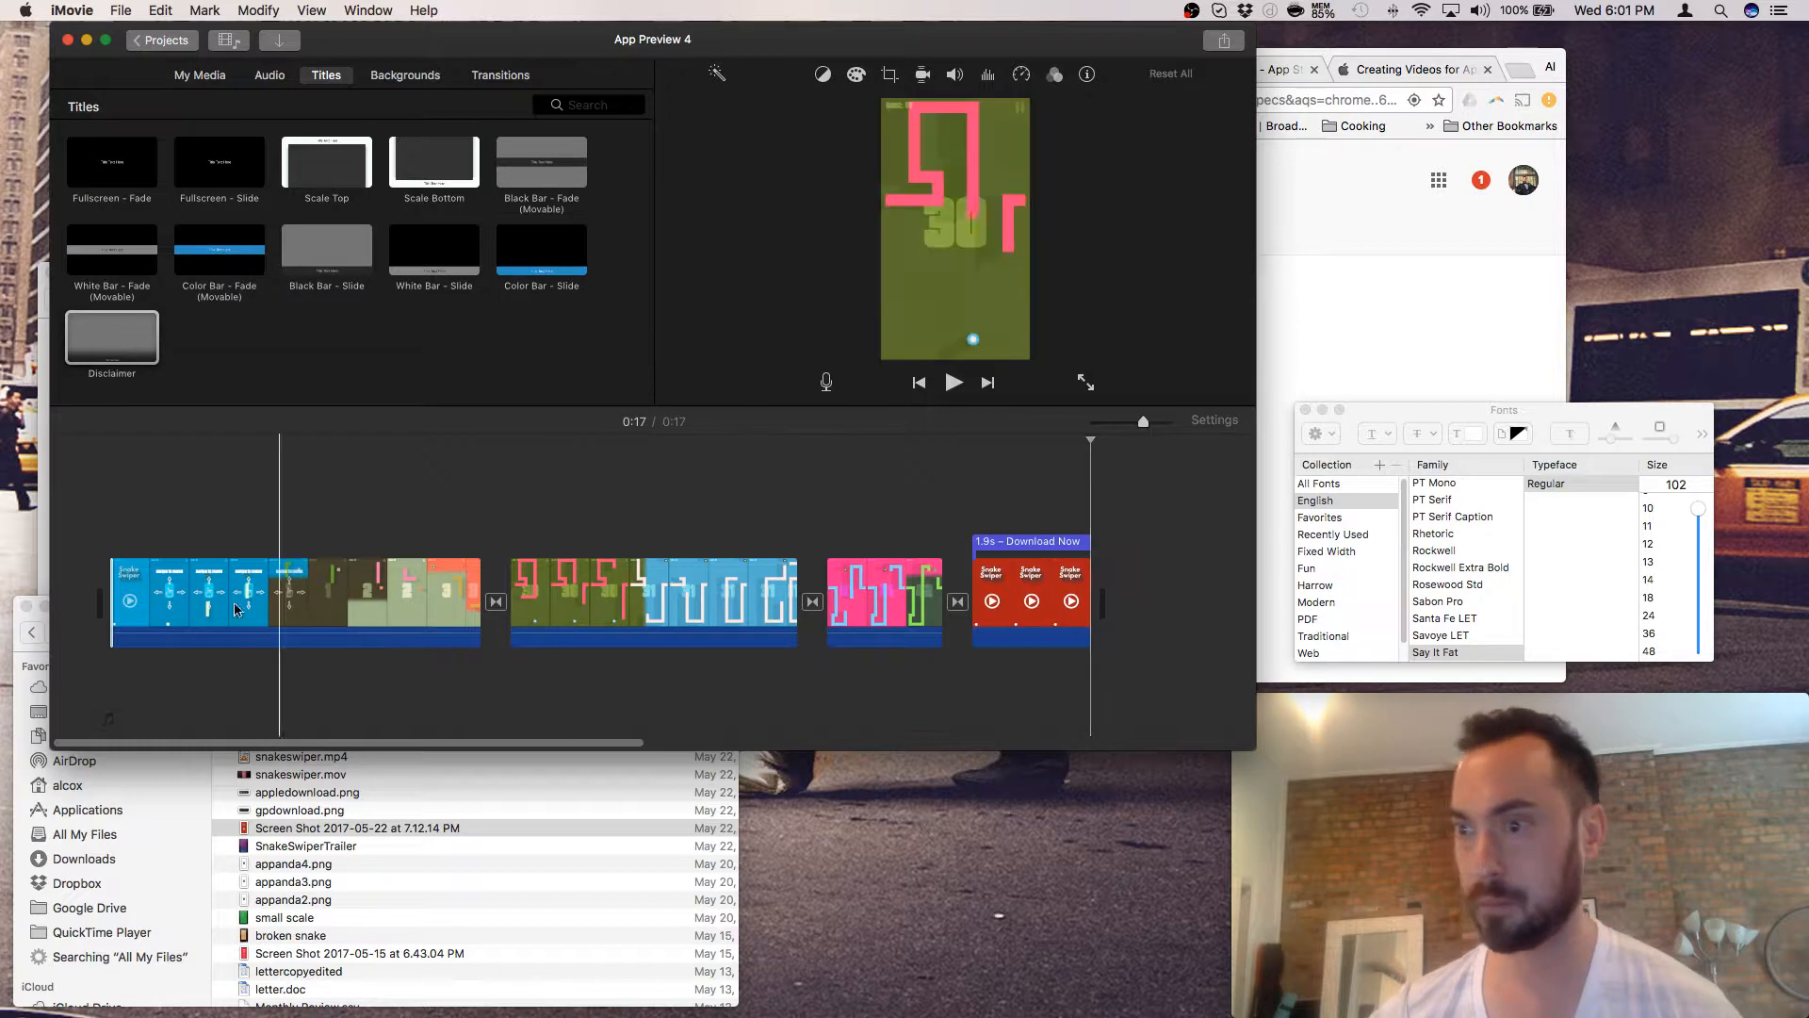
click(122, 603)
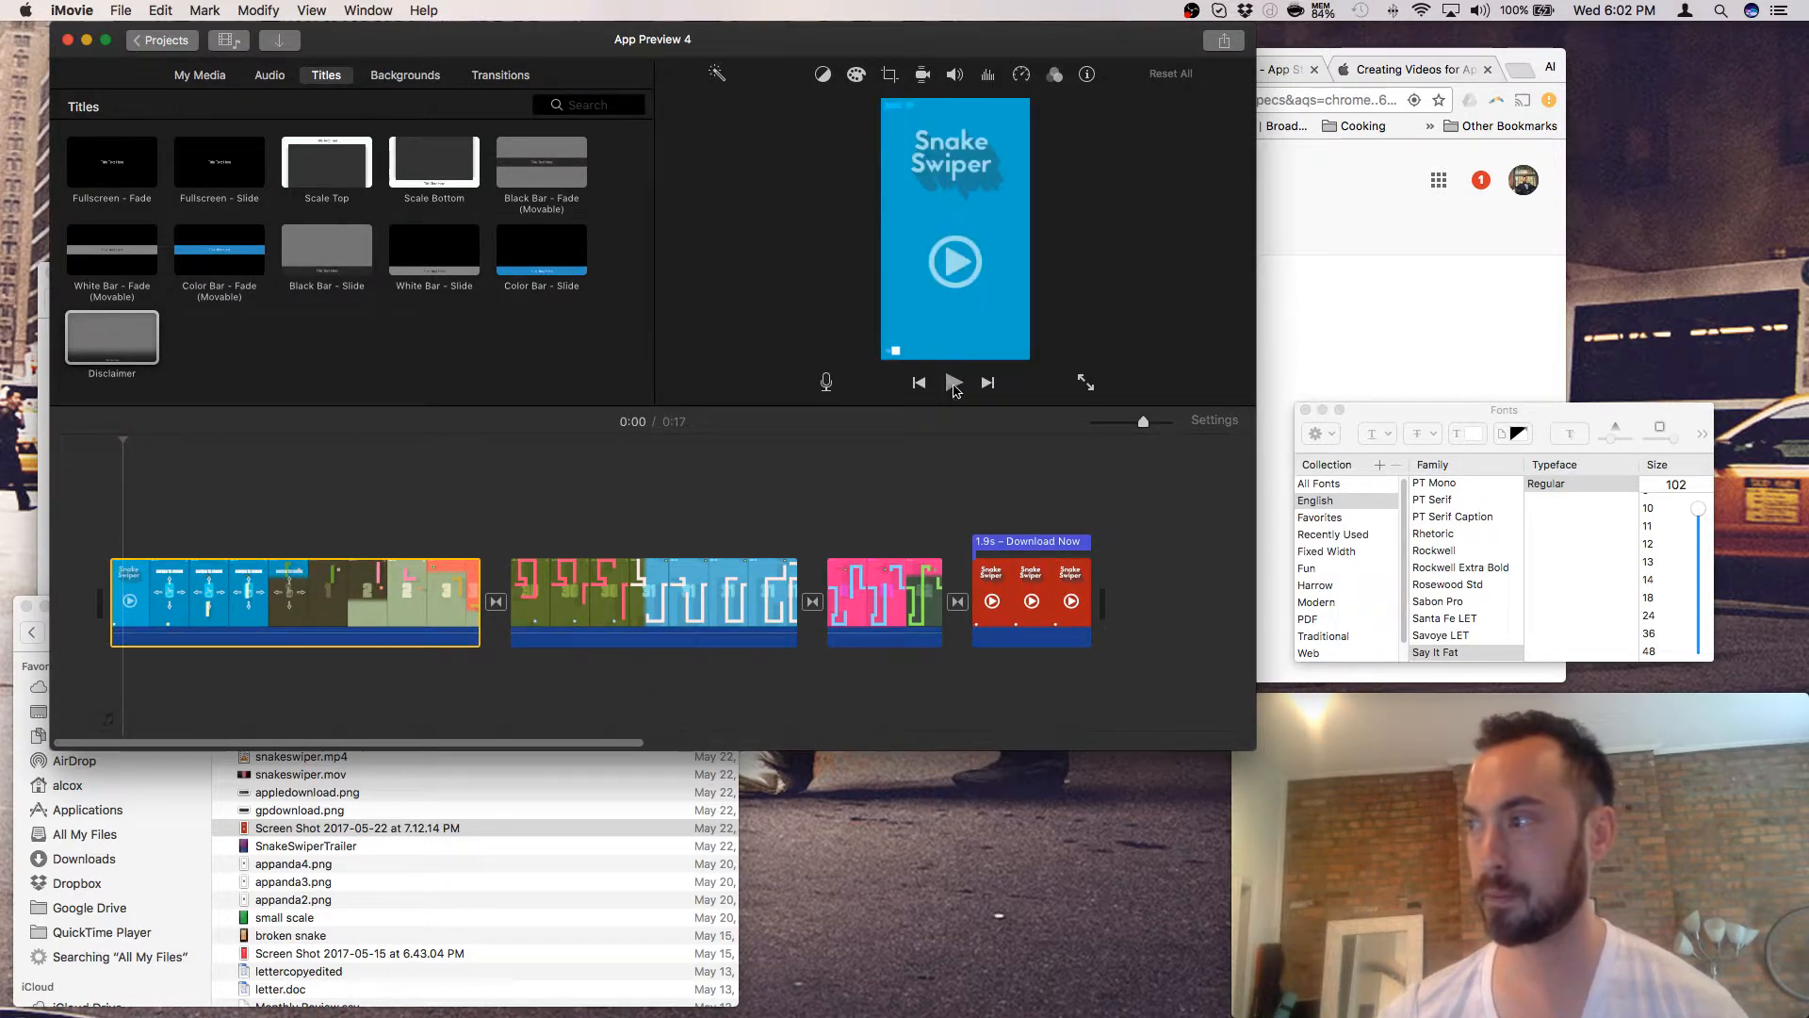
click(954, 383)
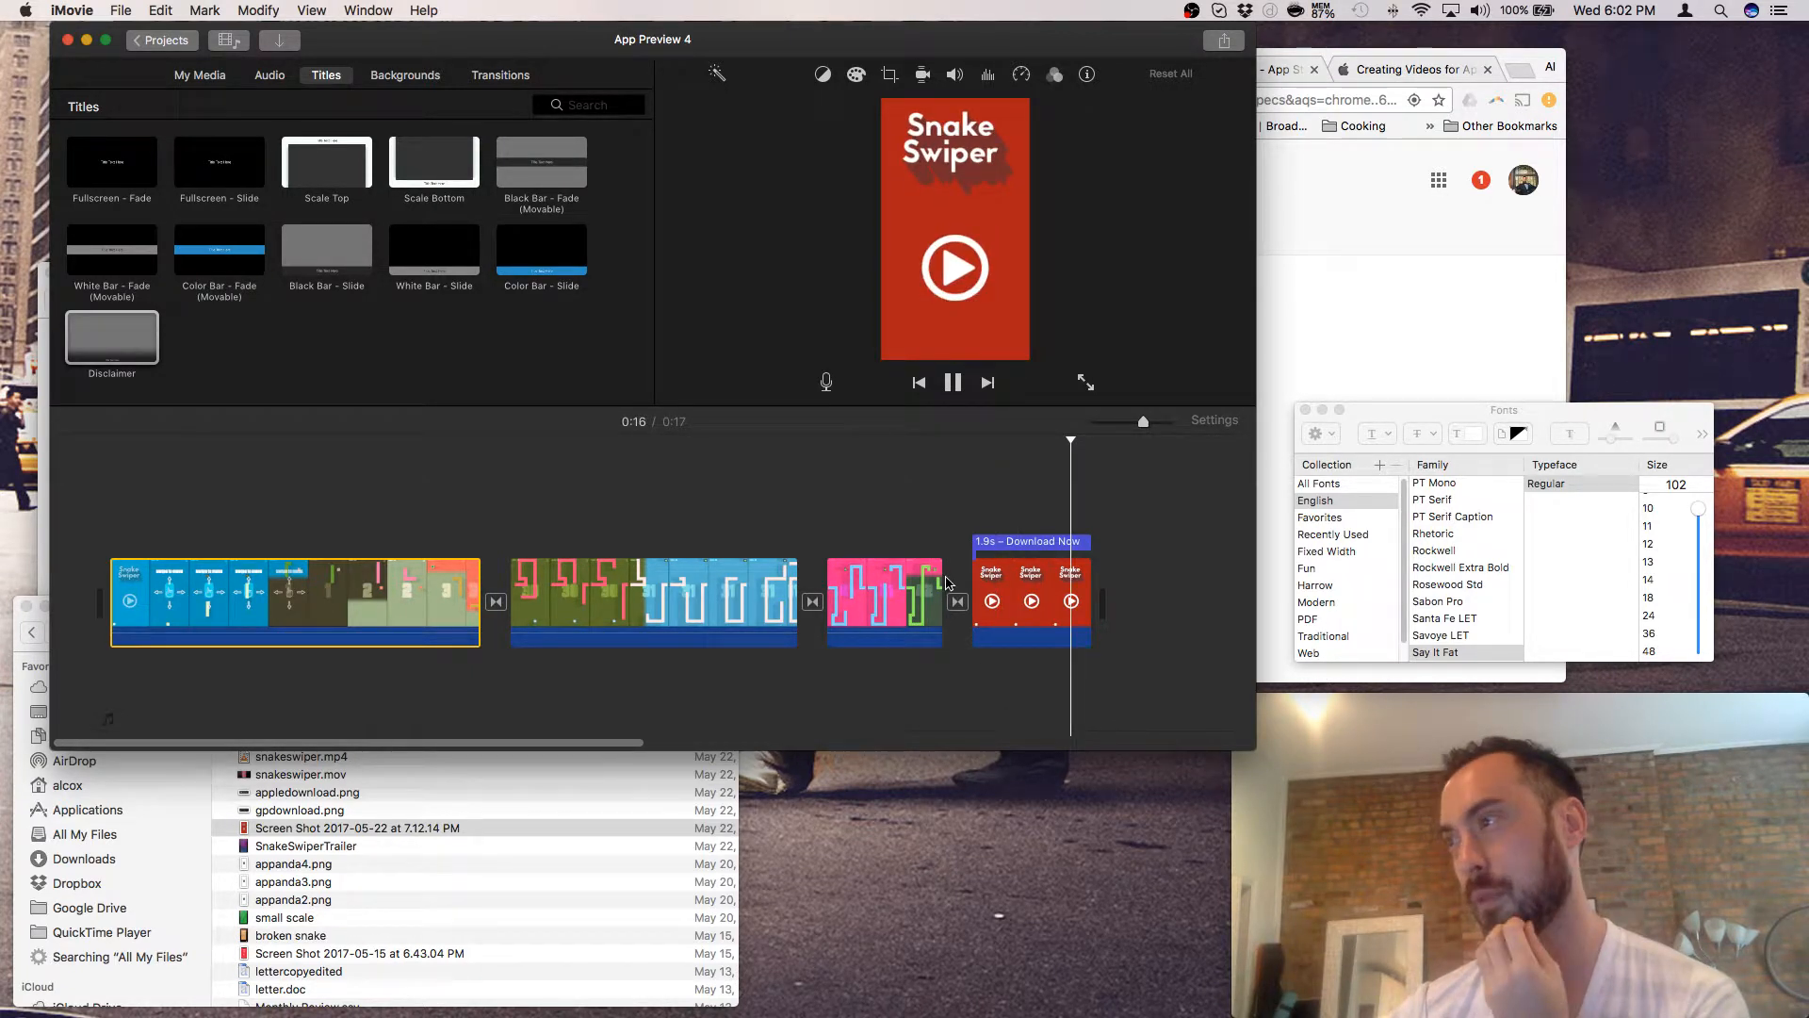
- Stretch the Download Now title to 2.9s, starting over the pink clip, and play it back
click(975, 541)
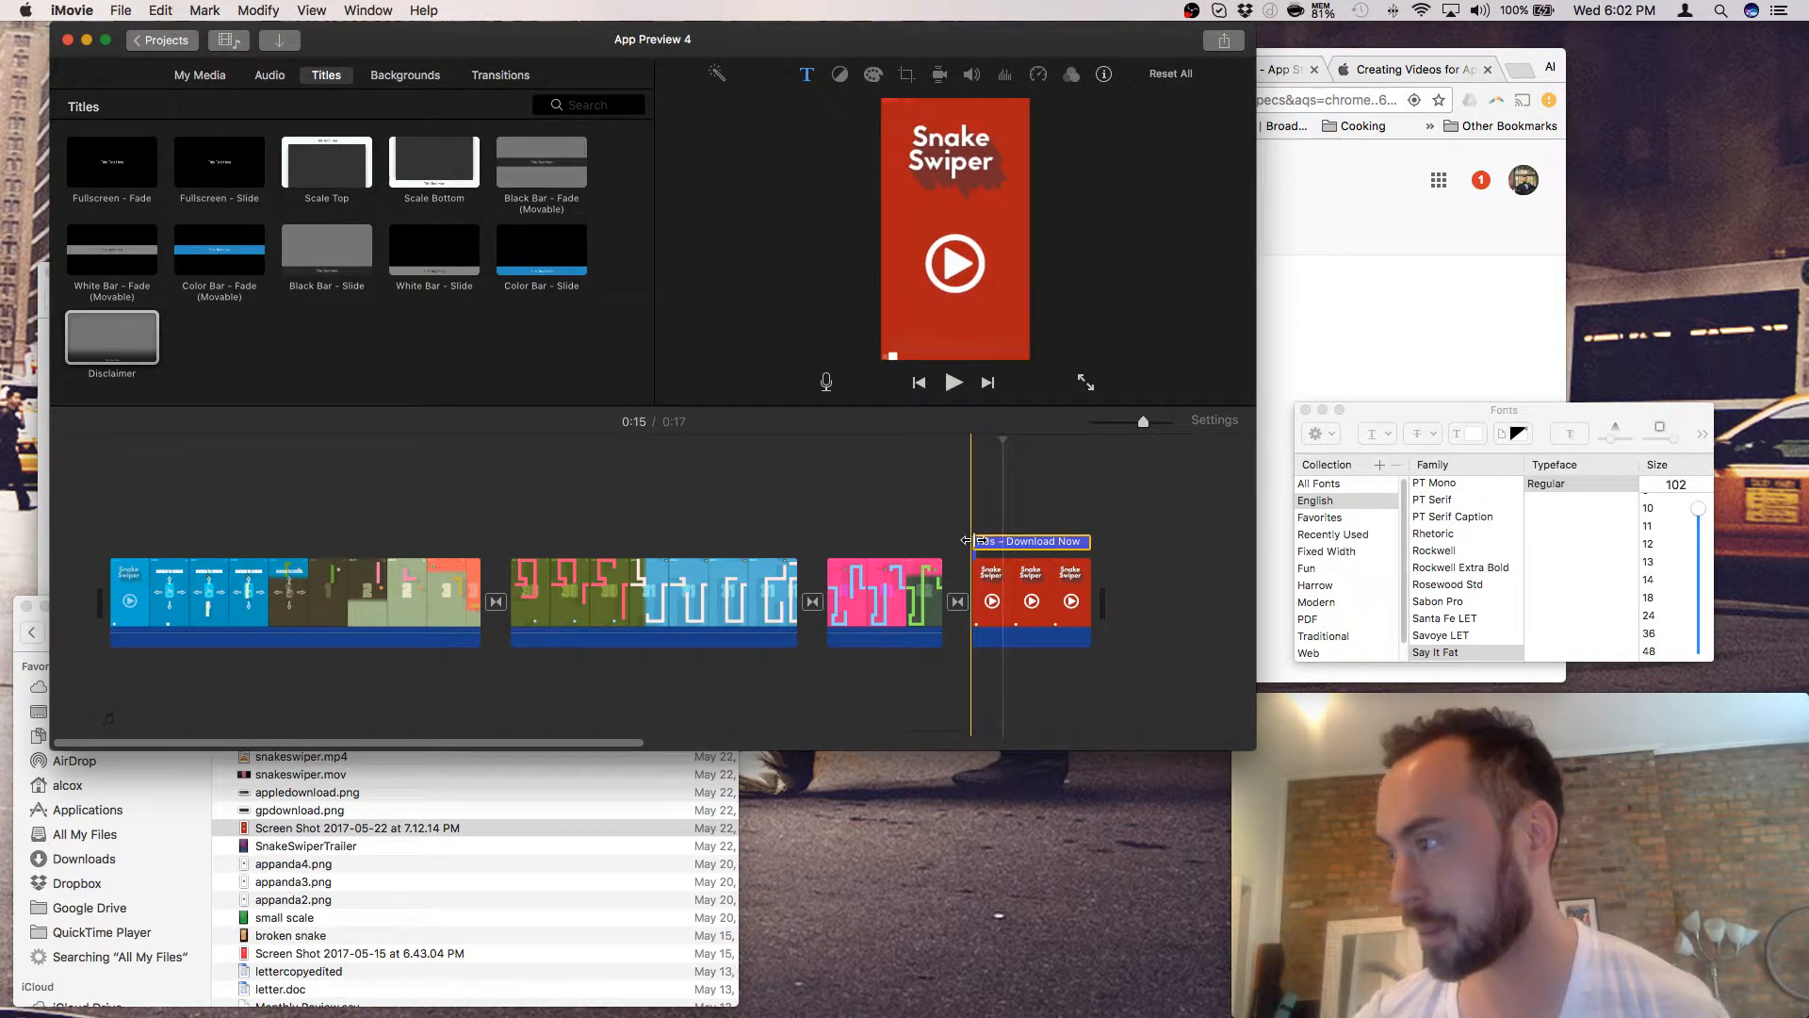
drag(967, 540, 945, 544)
click(910, 588)
key(space)
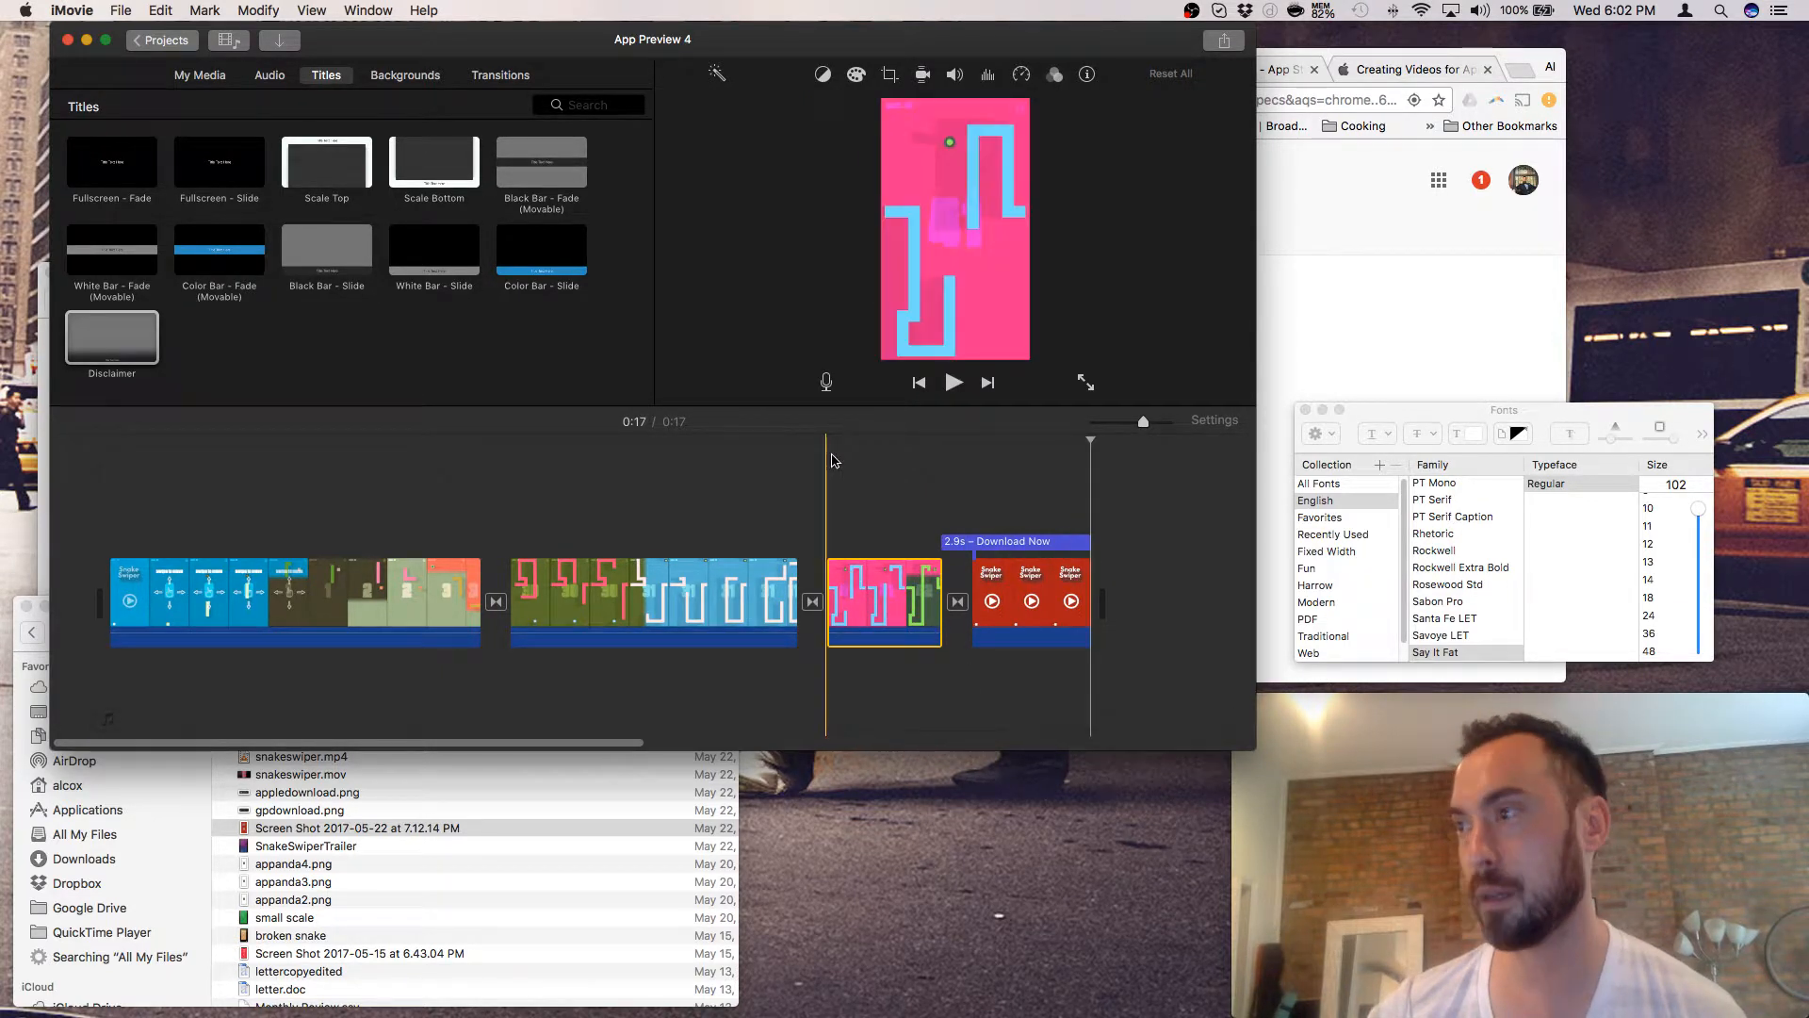
click(1071, 543)
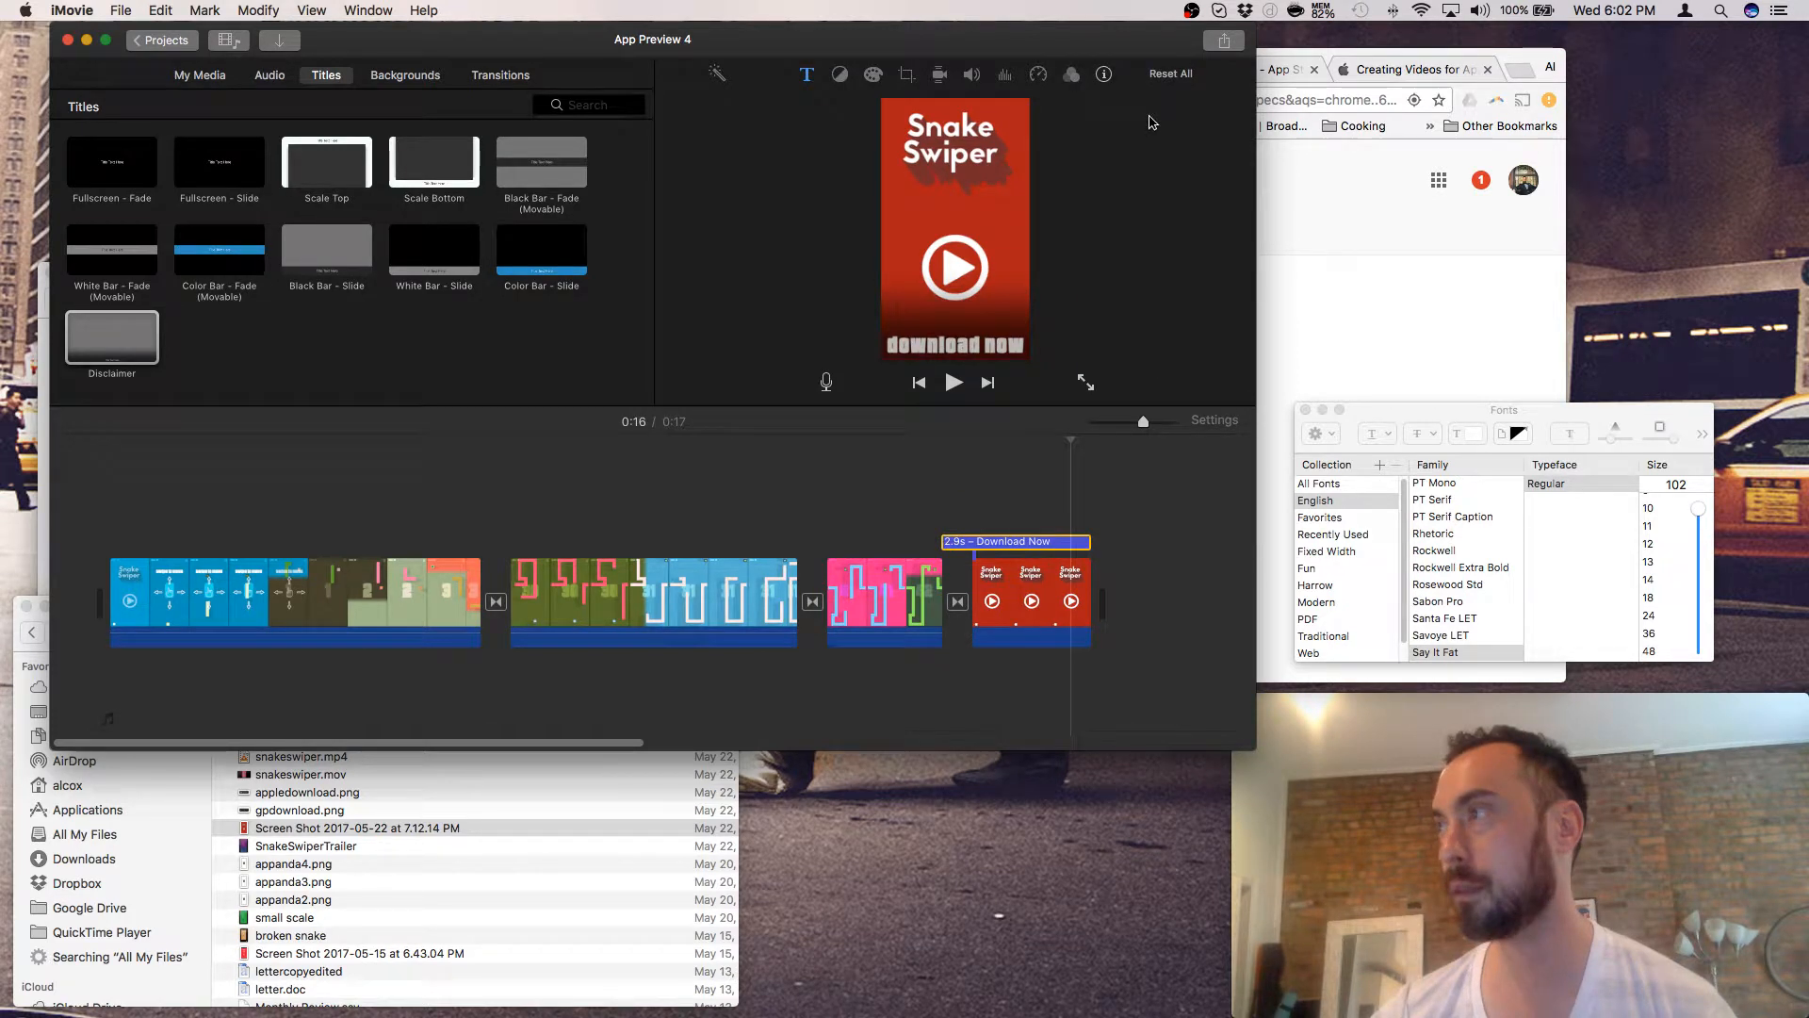
- Cancel a File export, then start an App Preview export
click(1222, 41)
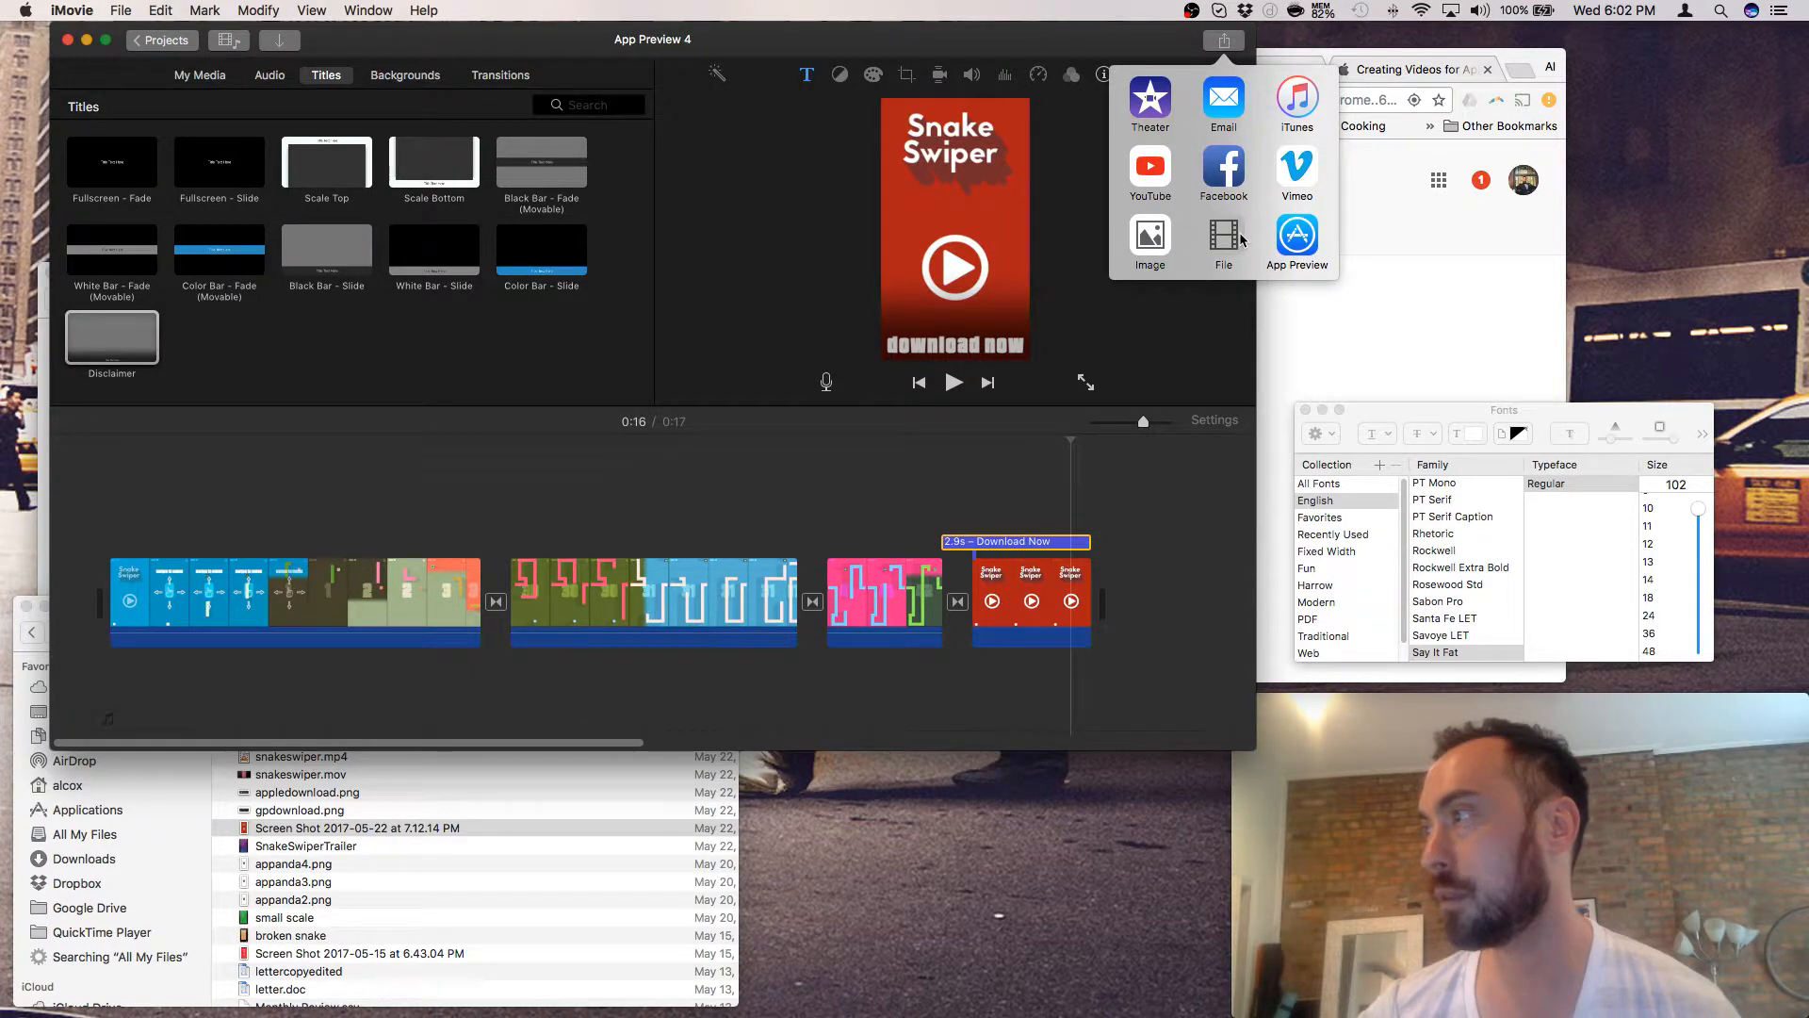
click(1226, 235)
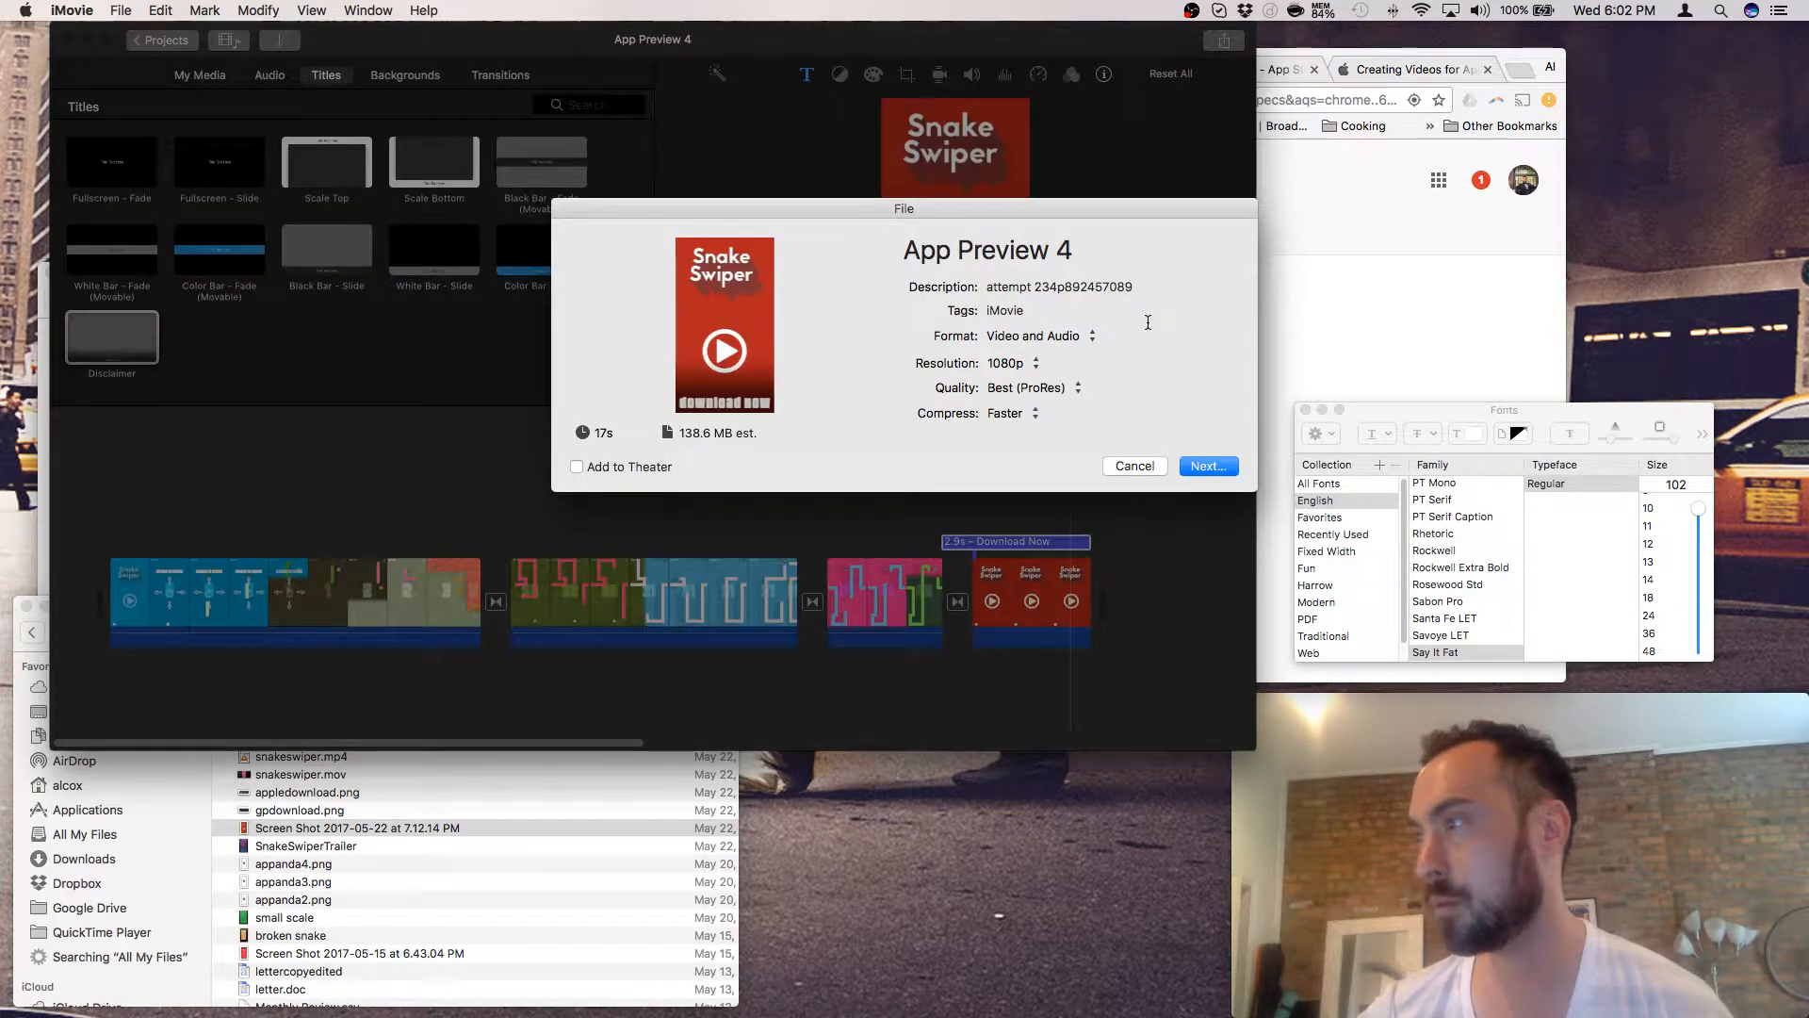
click(1134, 465)
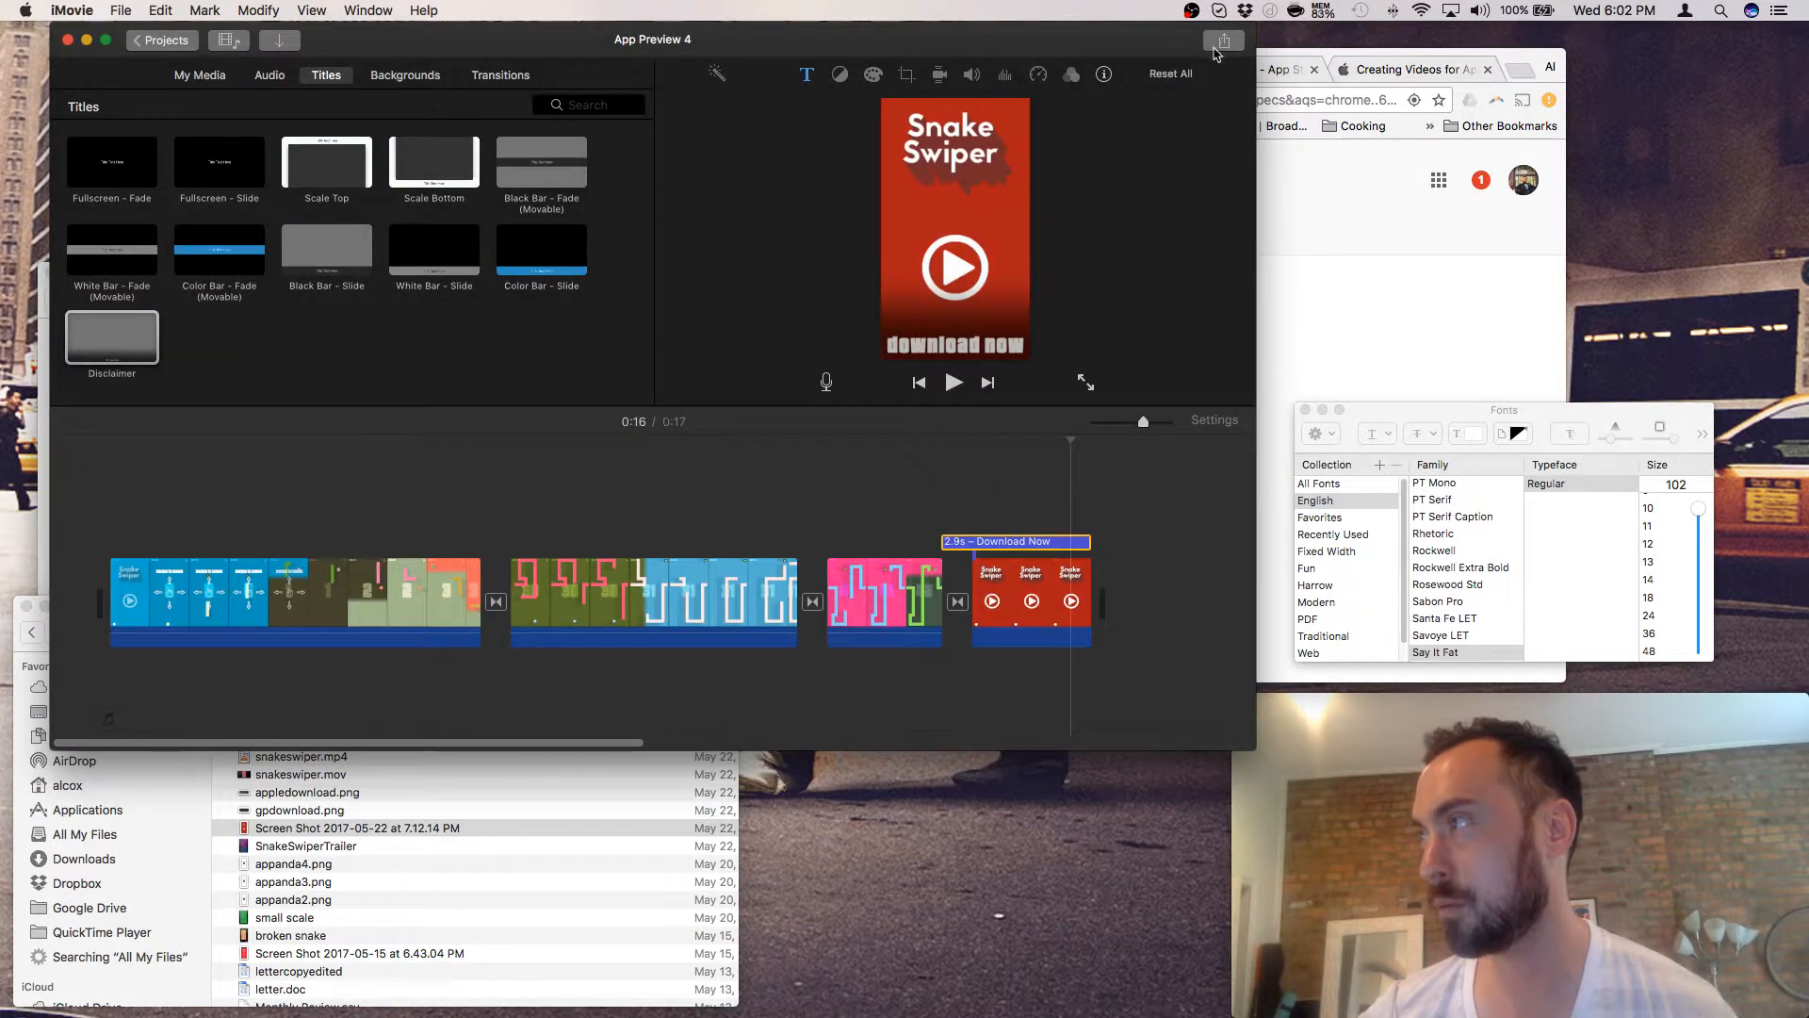
click(1221, 44)
click(1292, 258)
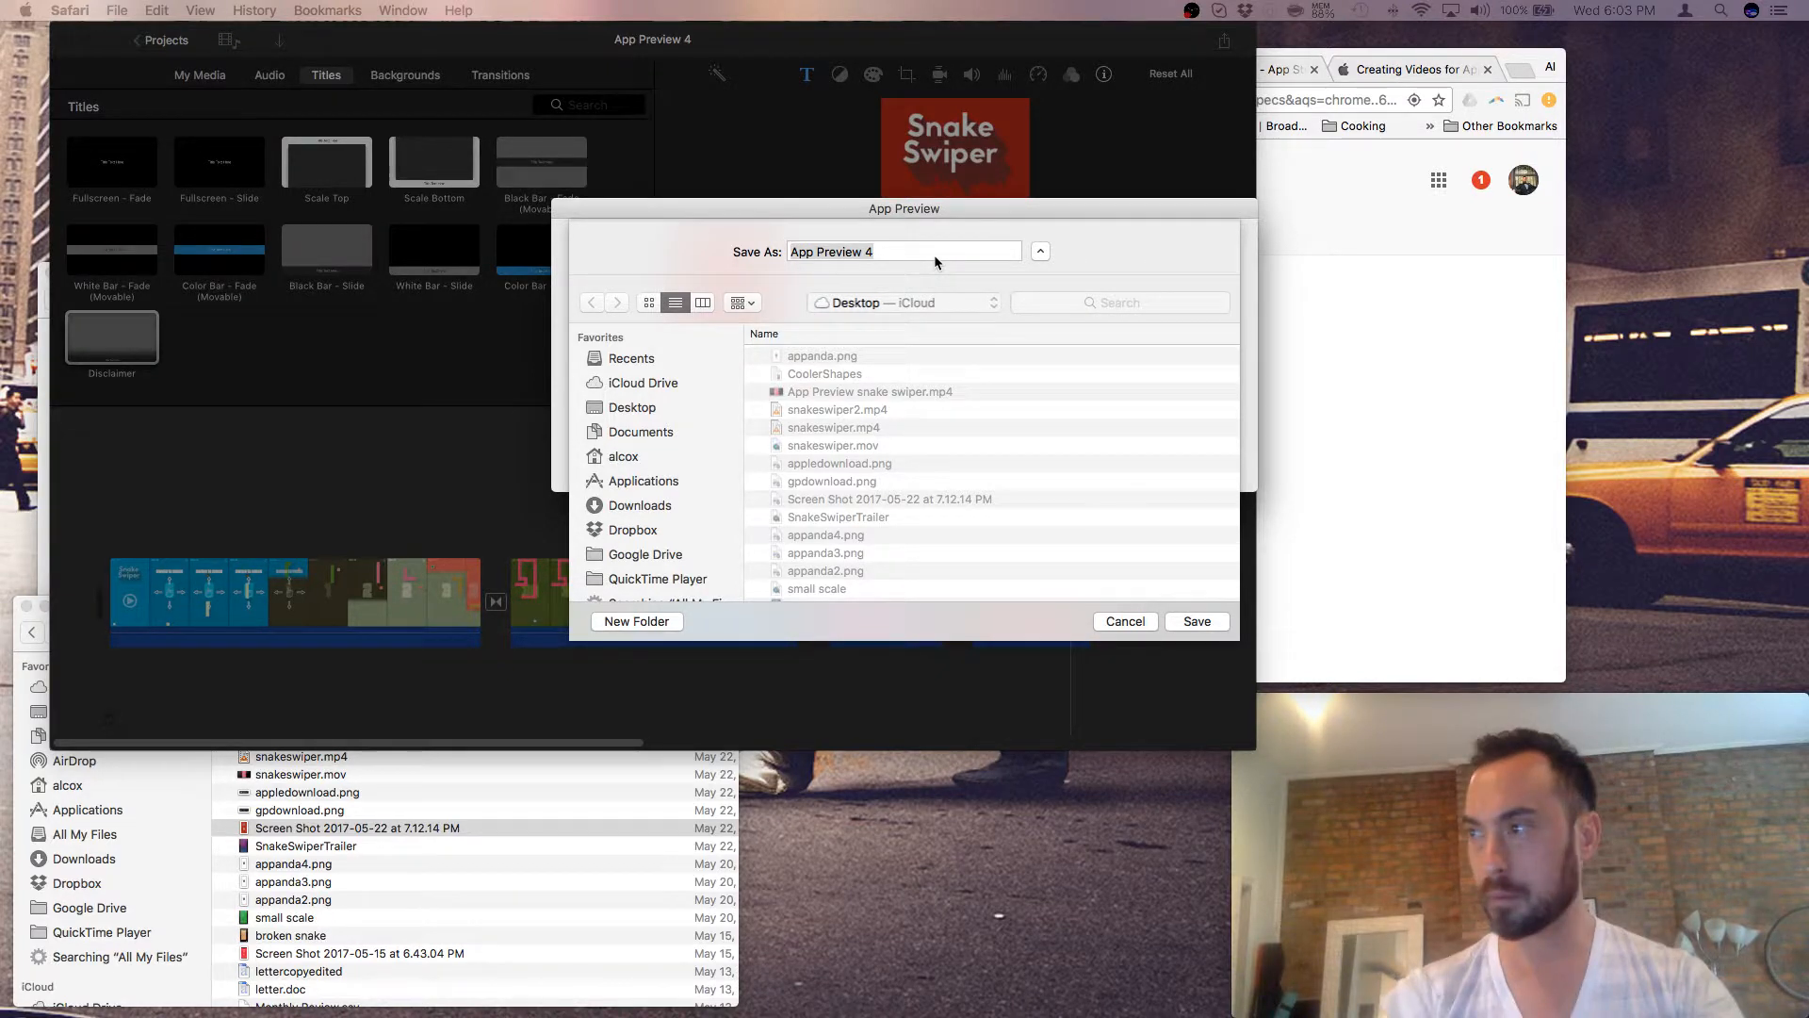
- Rename the export to 'App Preview Snake Swiper' and save it to the Desktop
click(955, 236)
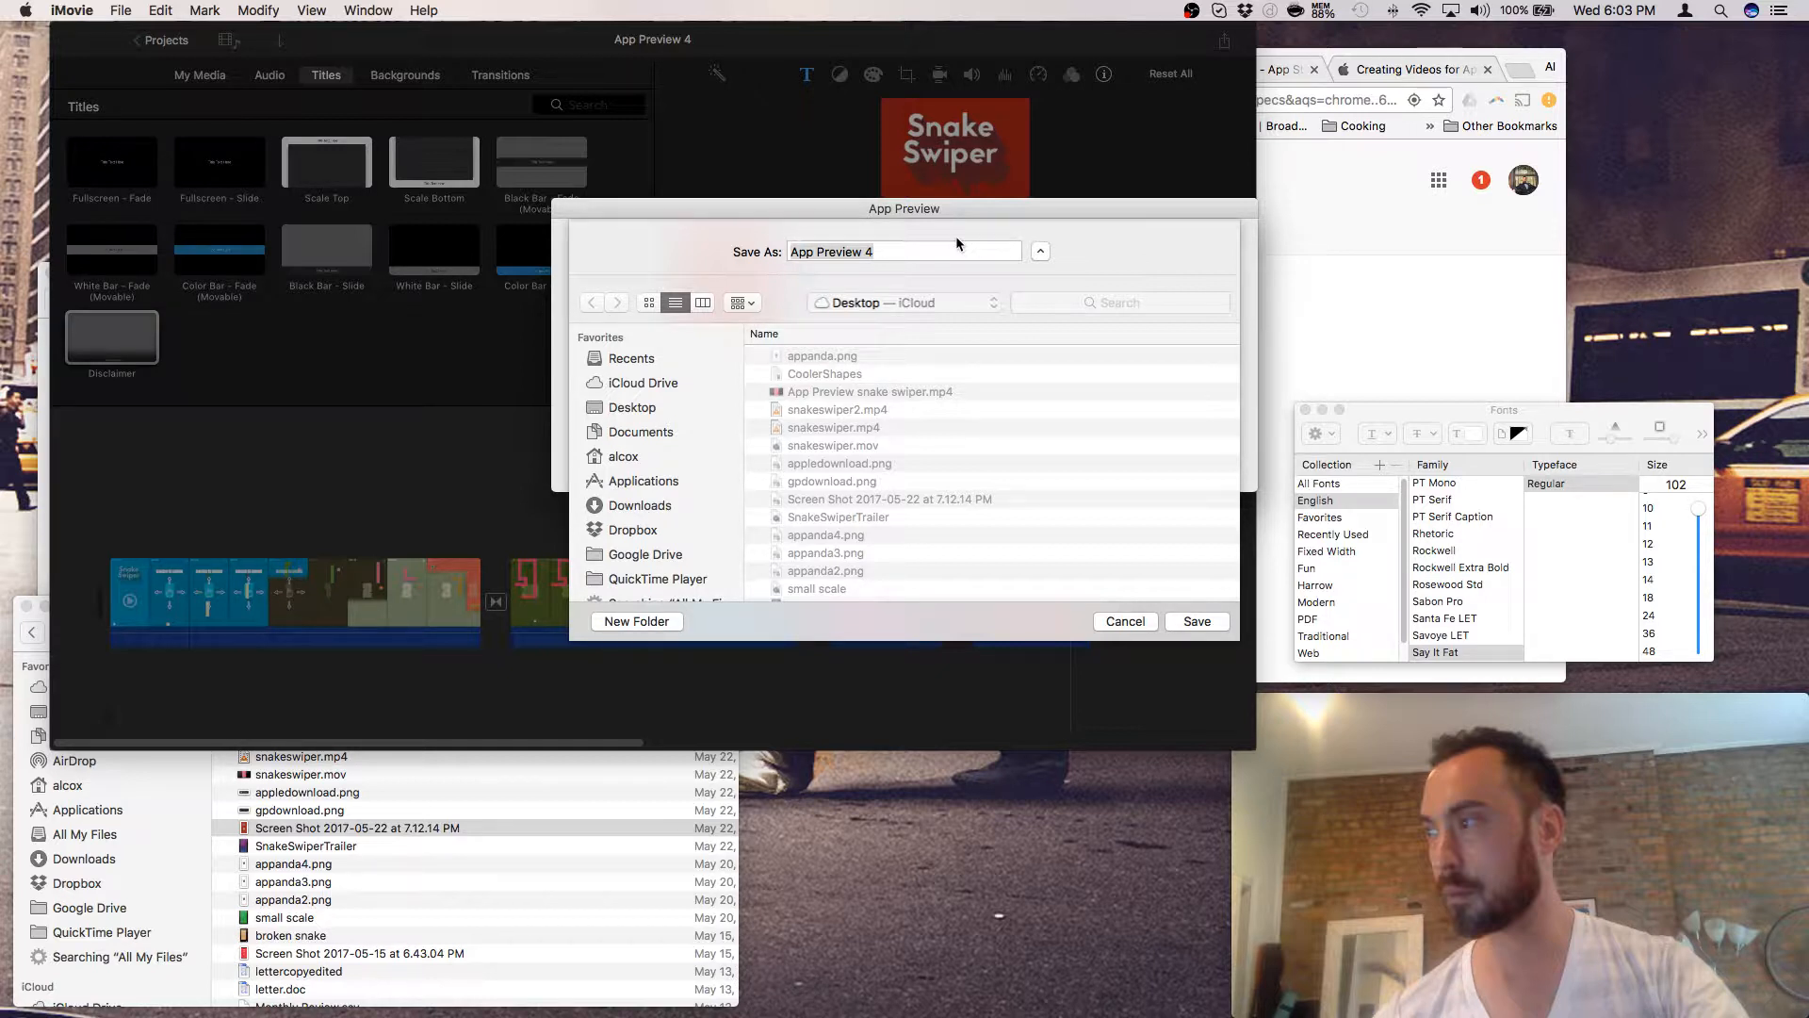
click(956, 236)
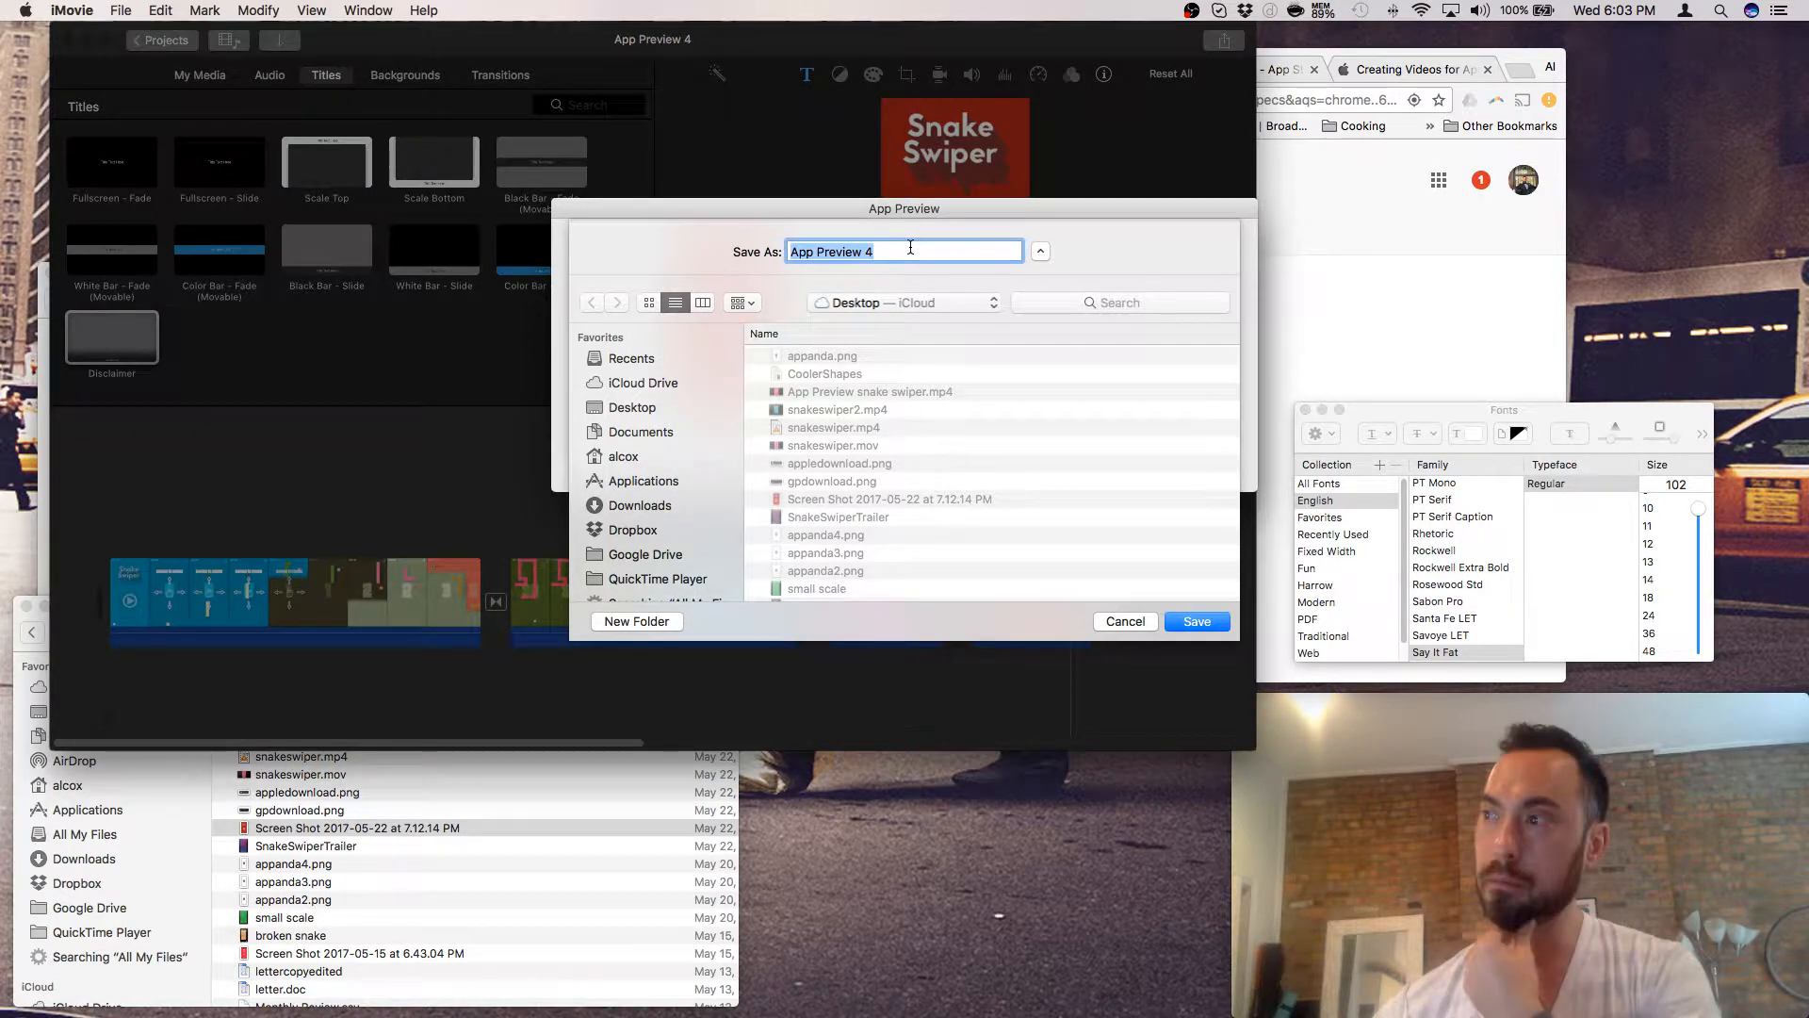
click(910, 247)
key(BackSpace)
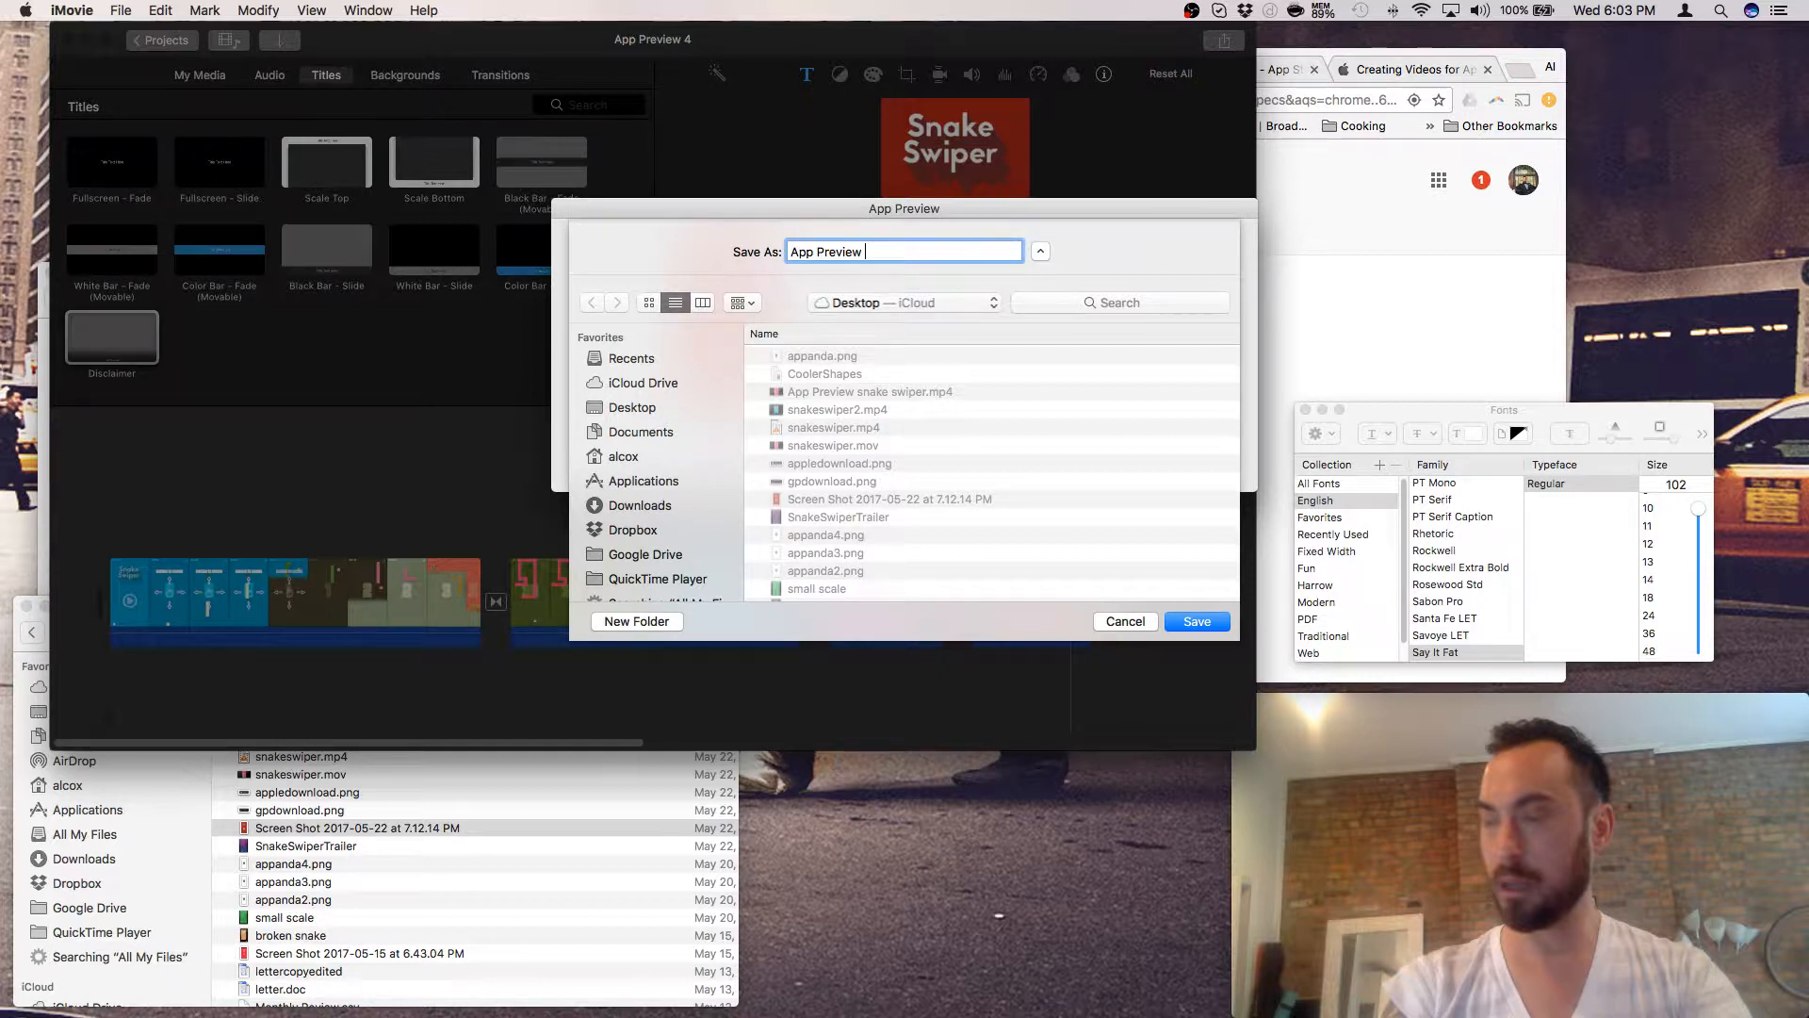
text(Snake Swiper)
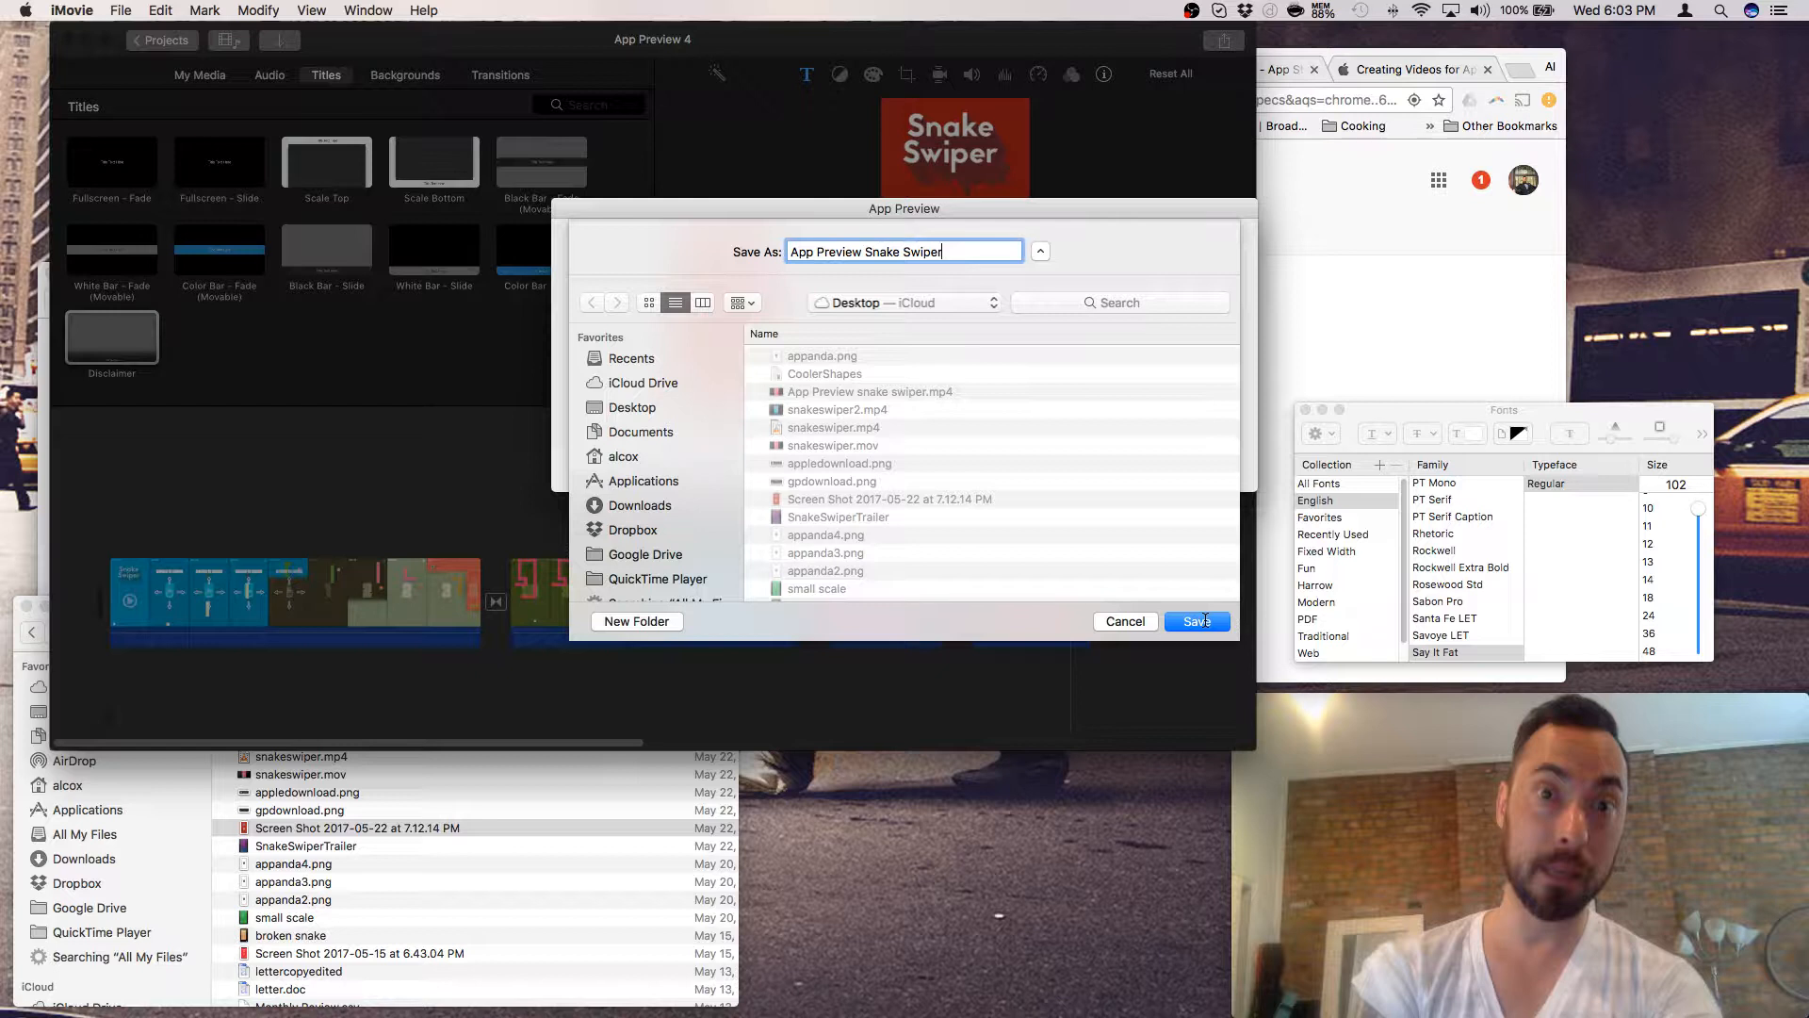
mouse_move(1450, 979)
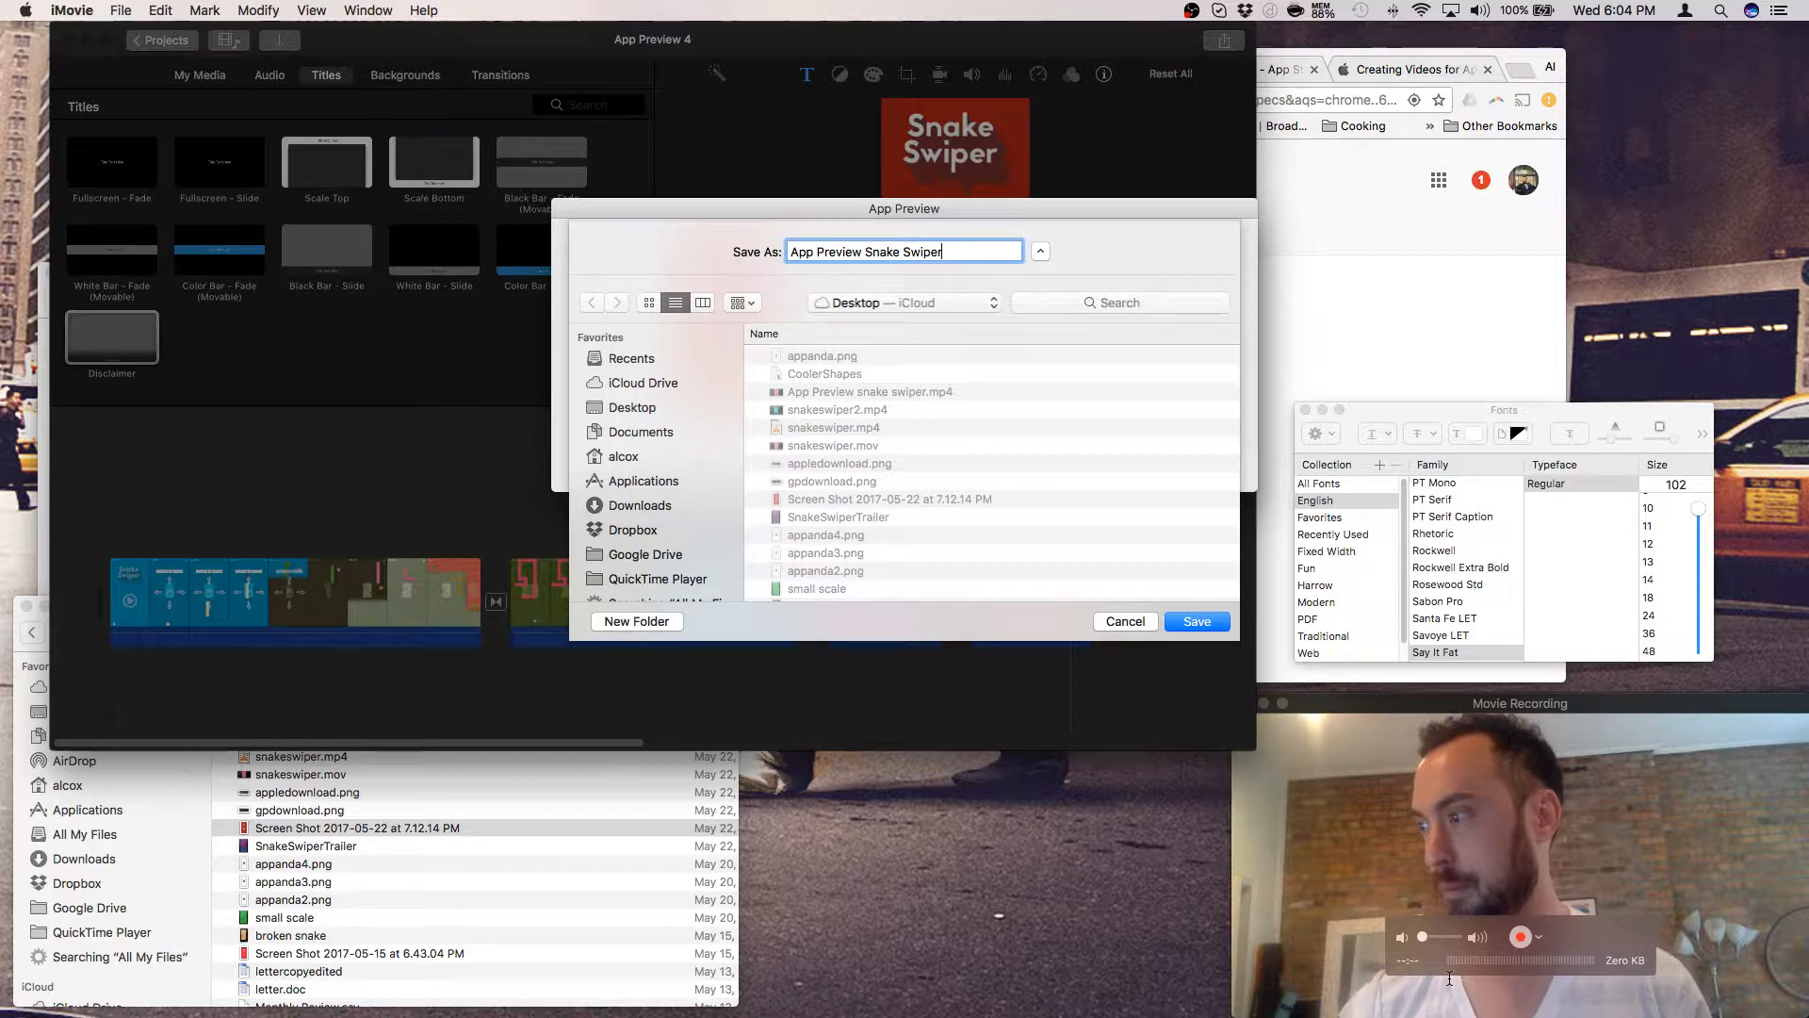
click(1206, 626)
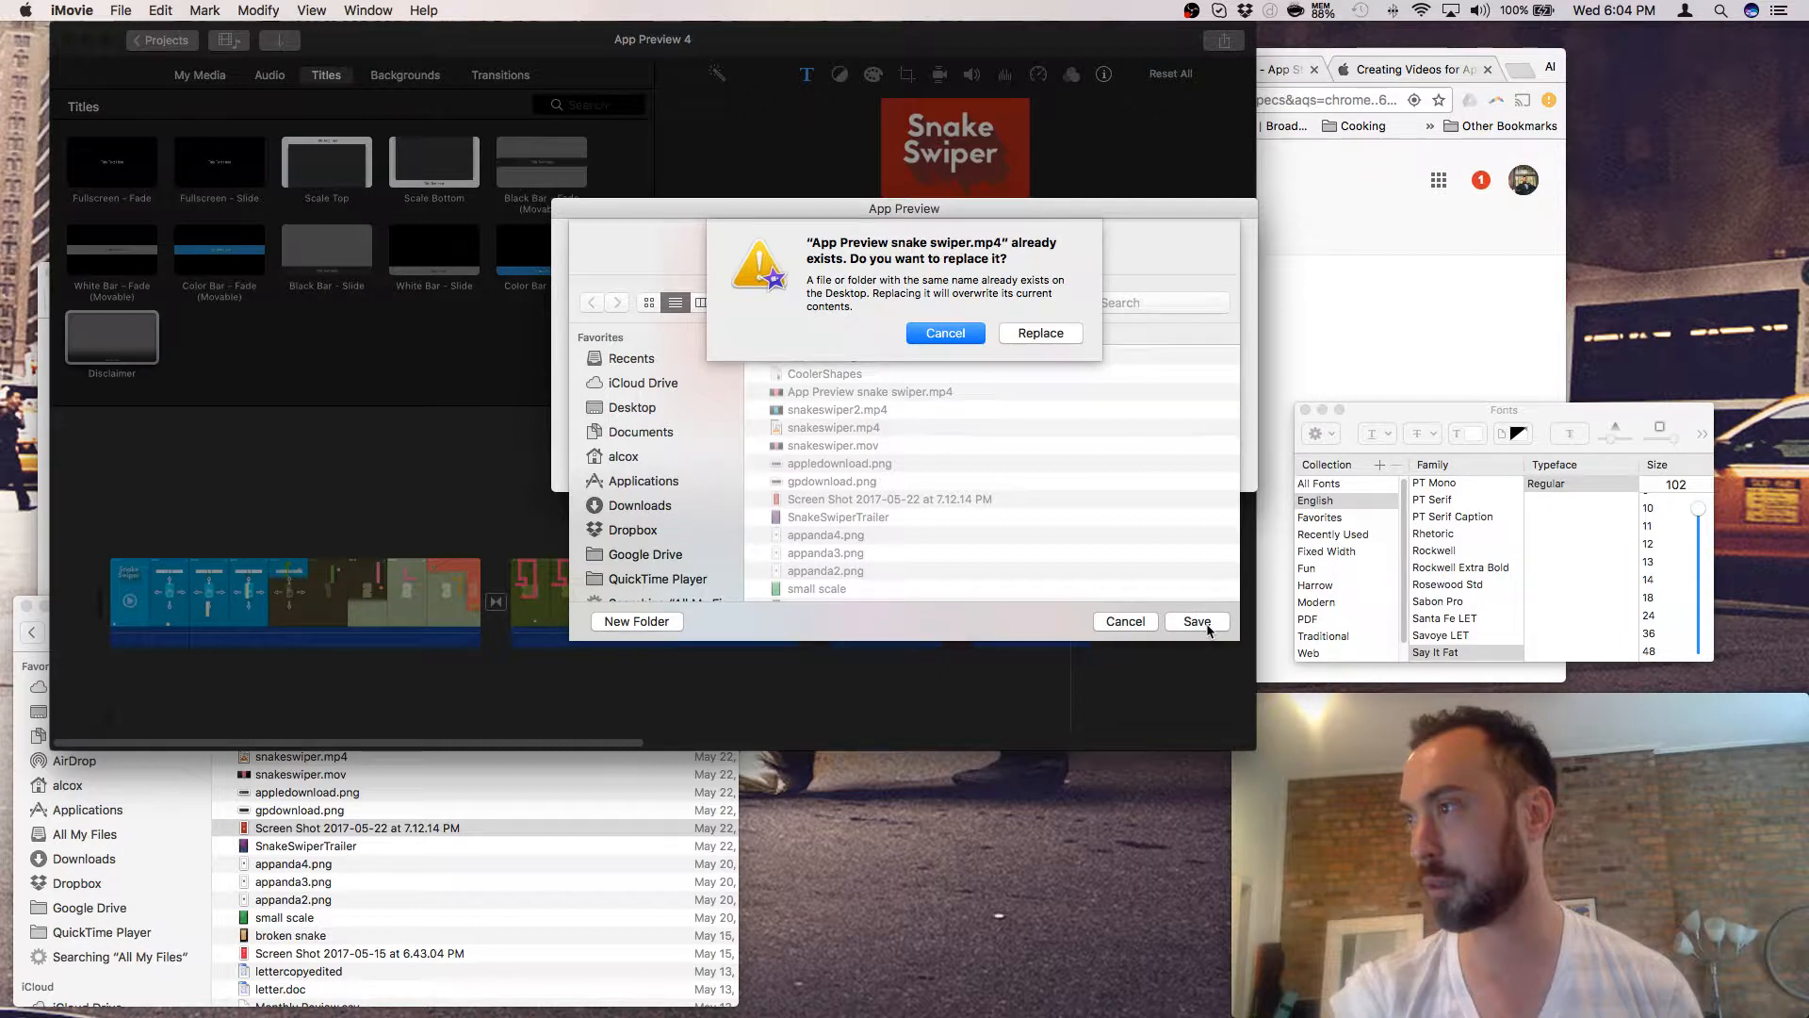
- Keep the existing file and save under the shorter name 'AppPrev Snake Swiper' instead
click(945, 333)
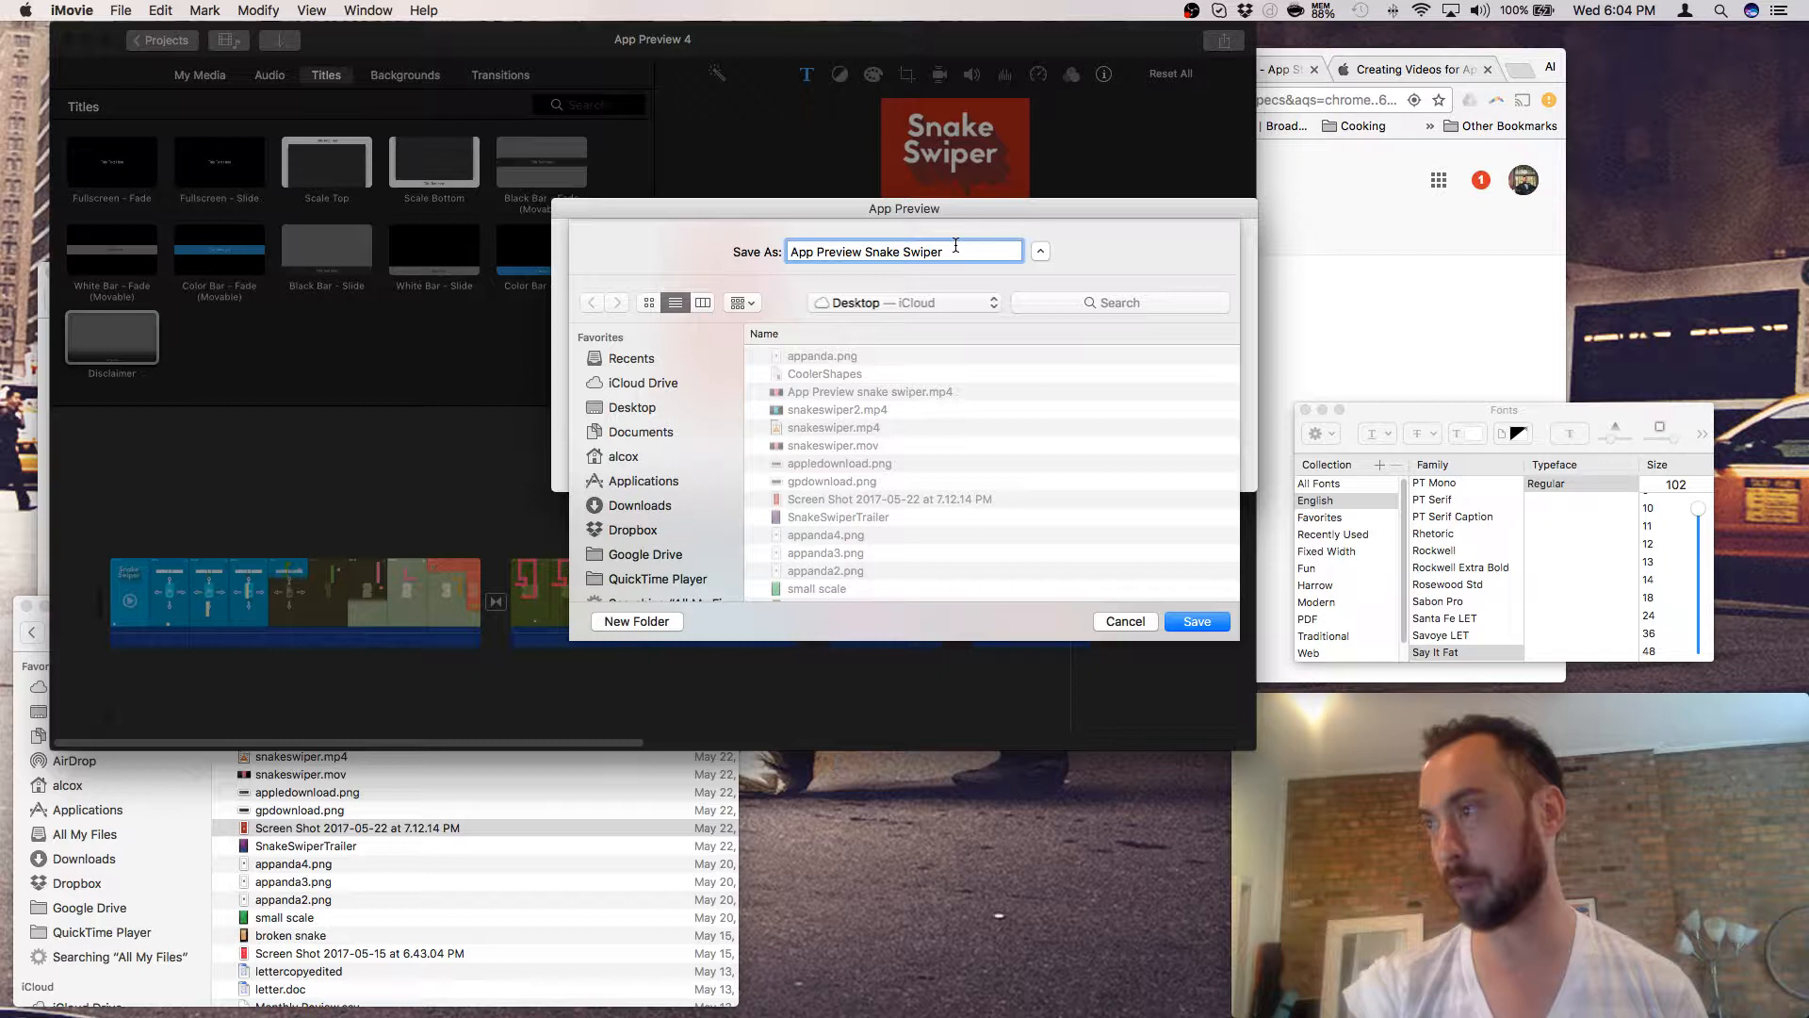
click(817, 251)
key(BackSpace)
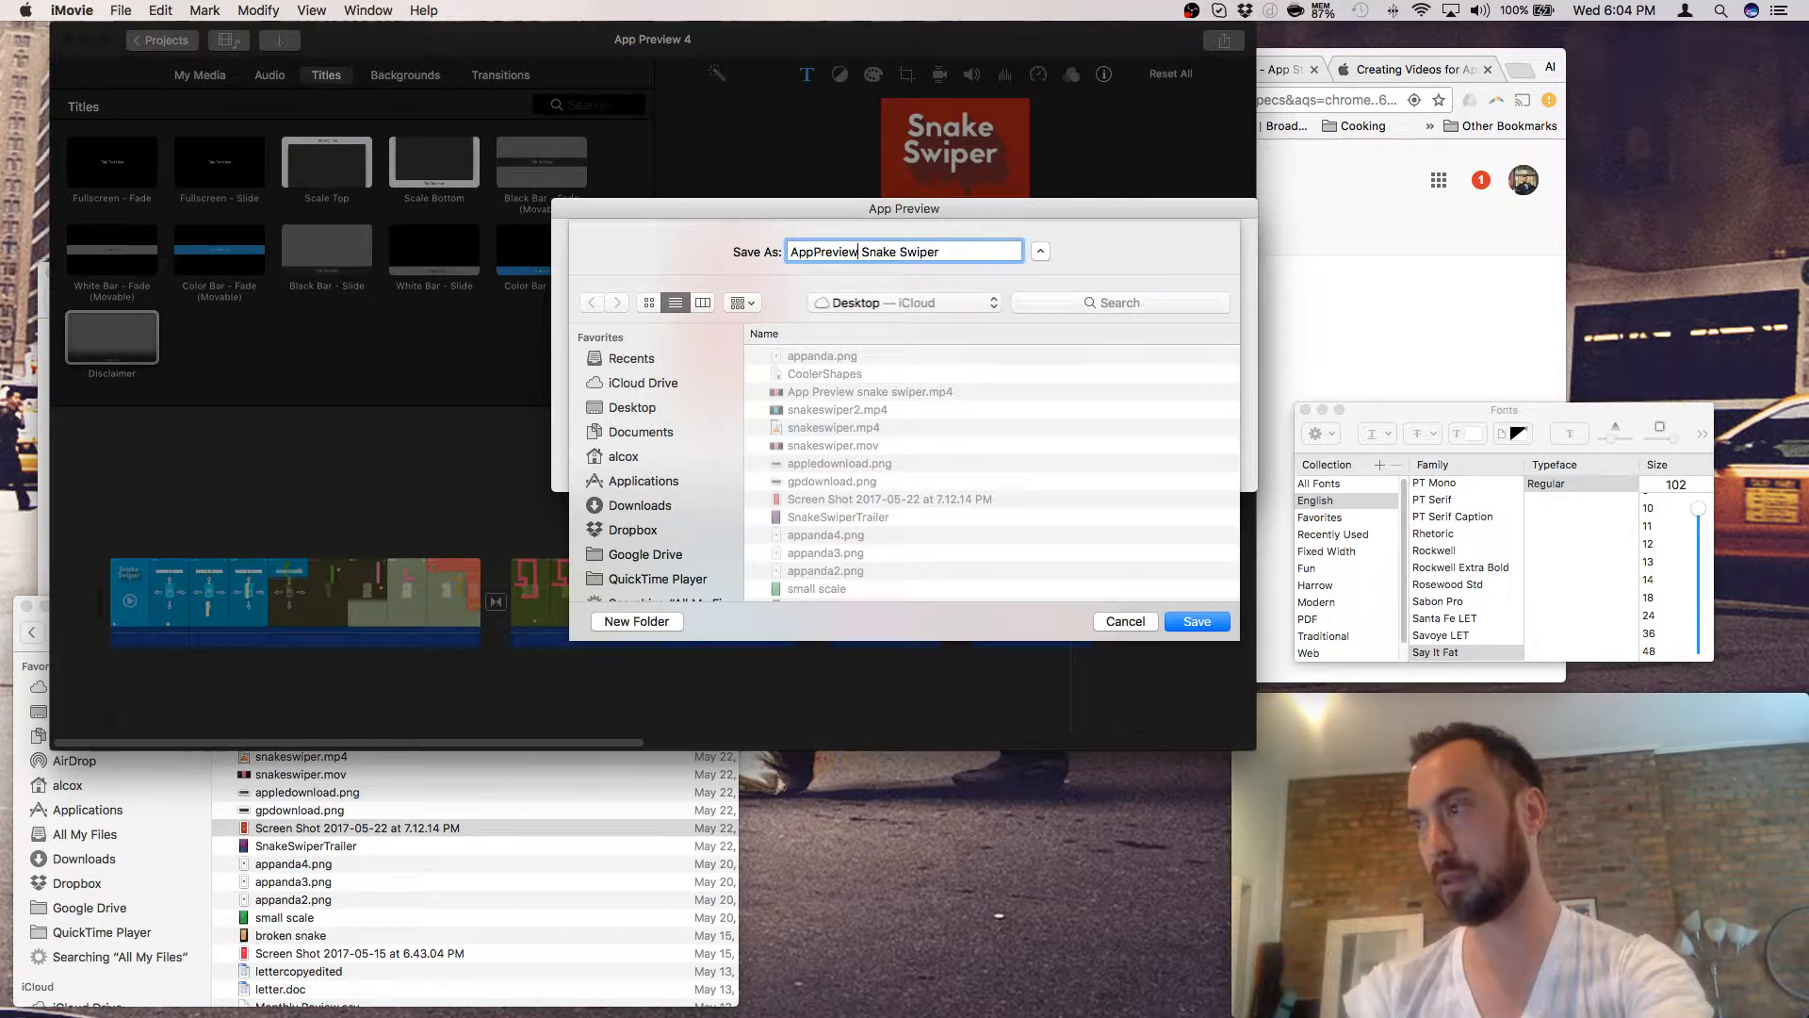
key(BackSpace)
key(BackSpace)
key(BackSpace)
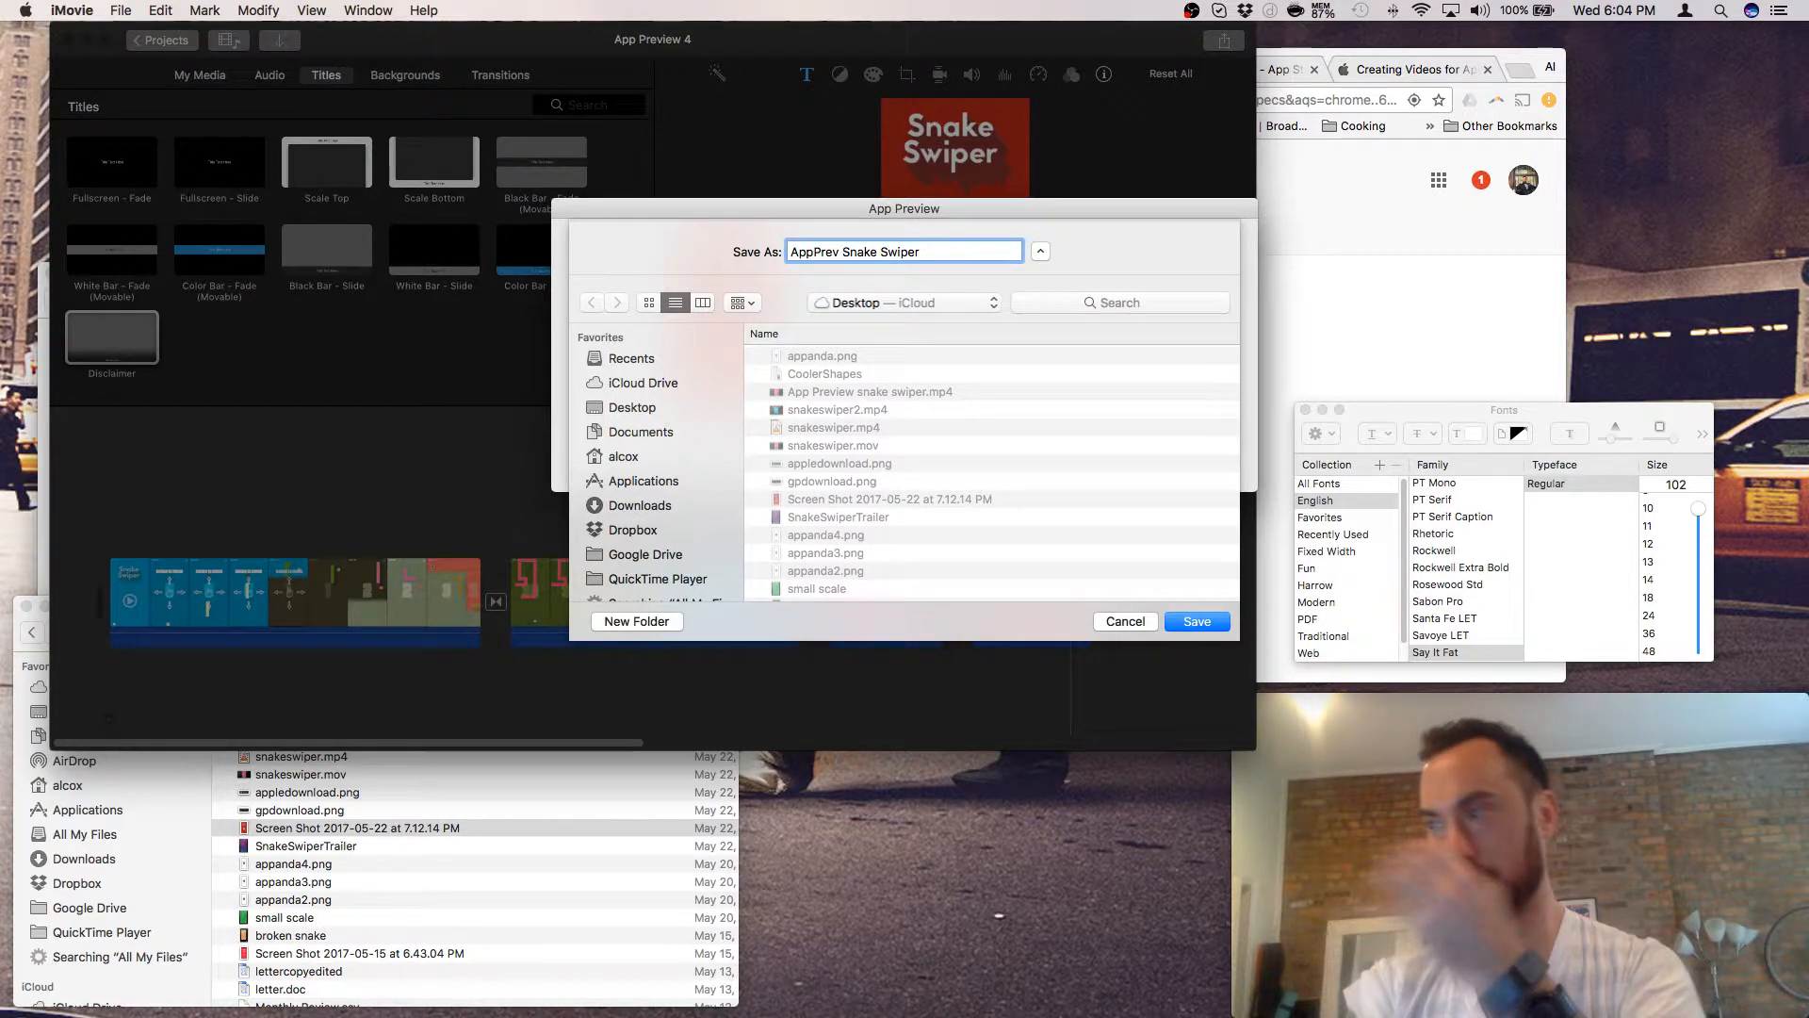
key(Return)
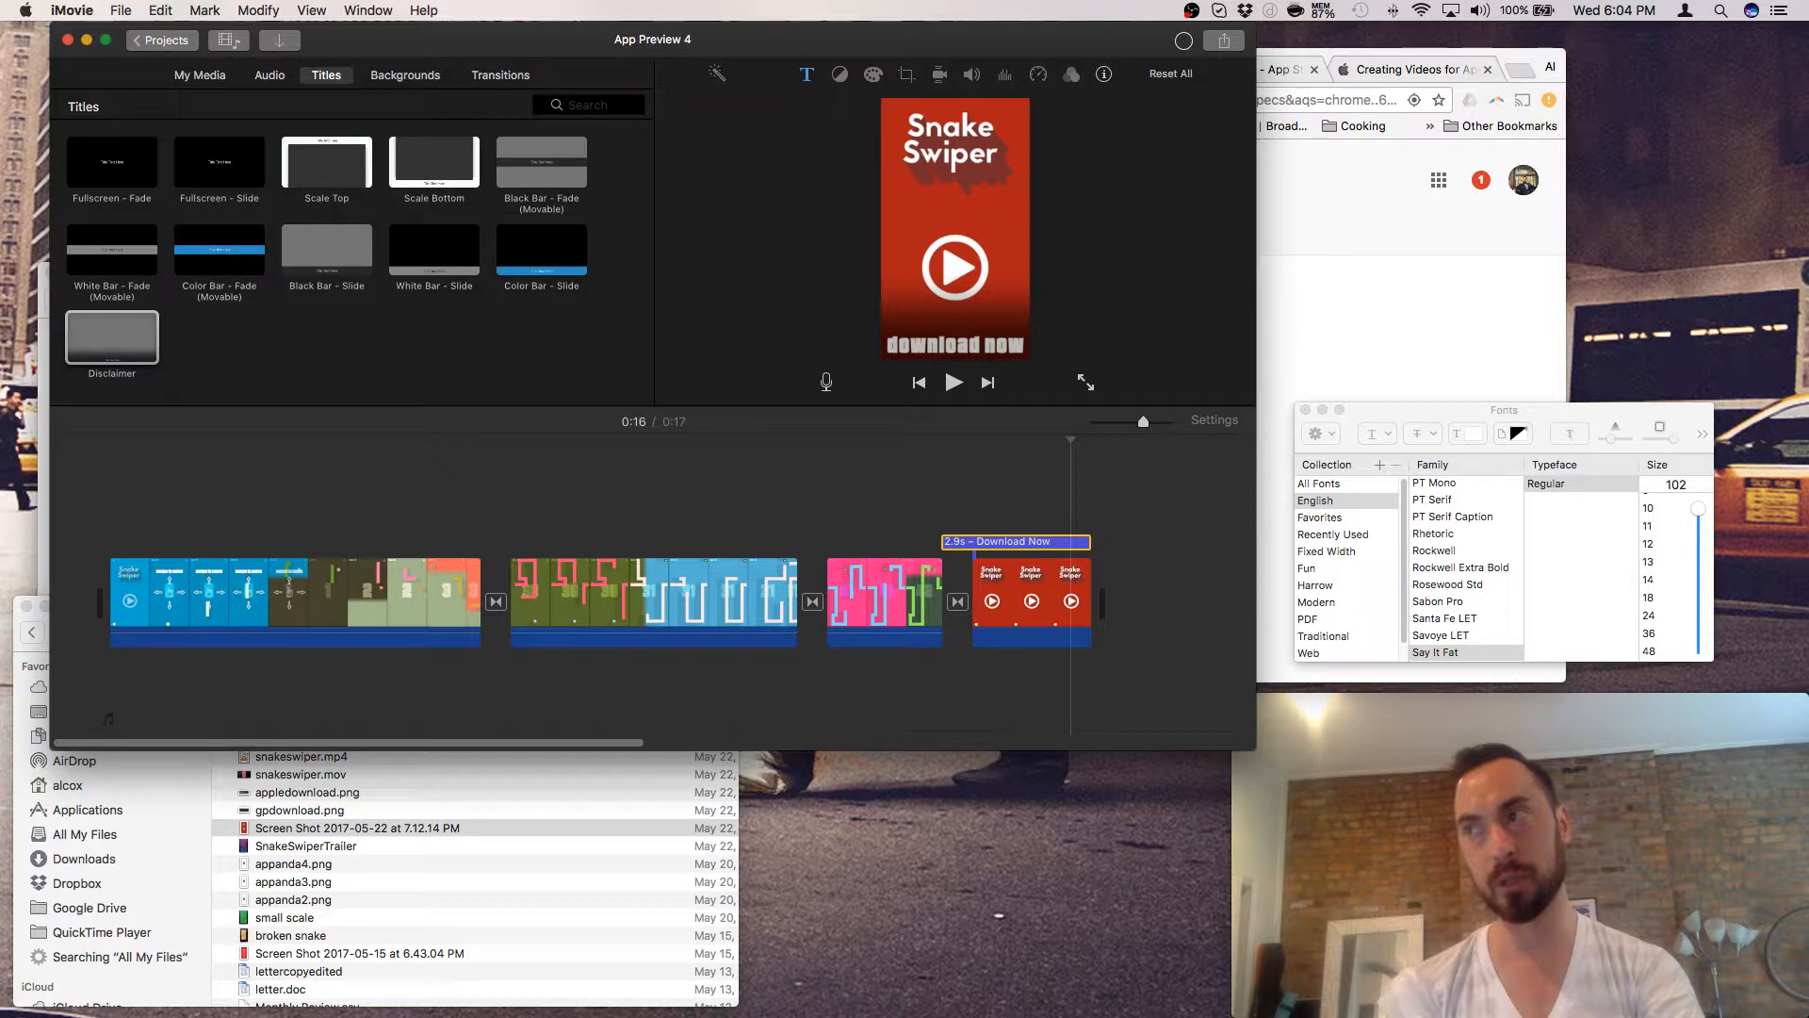
key(super+Tab)
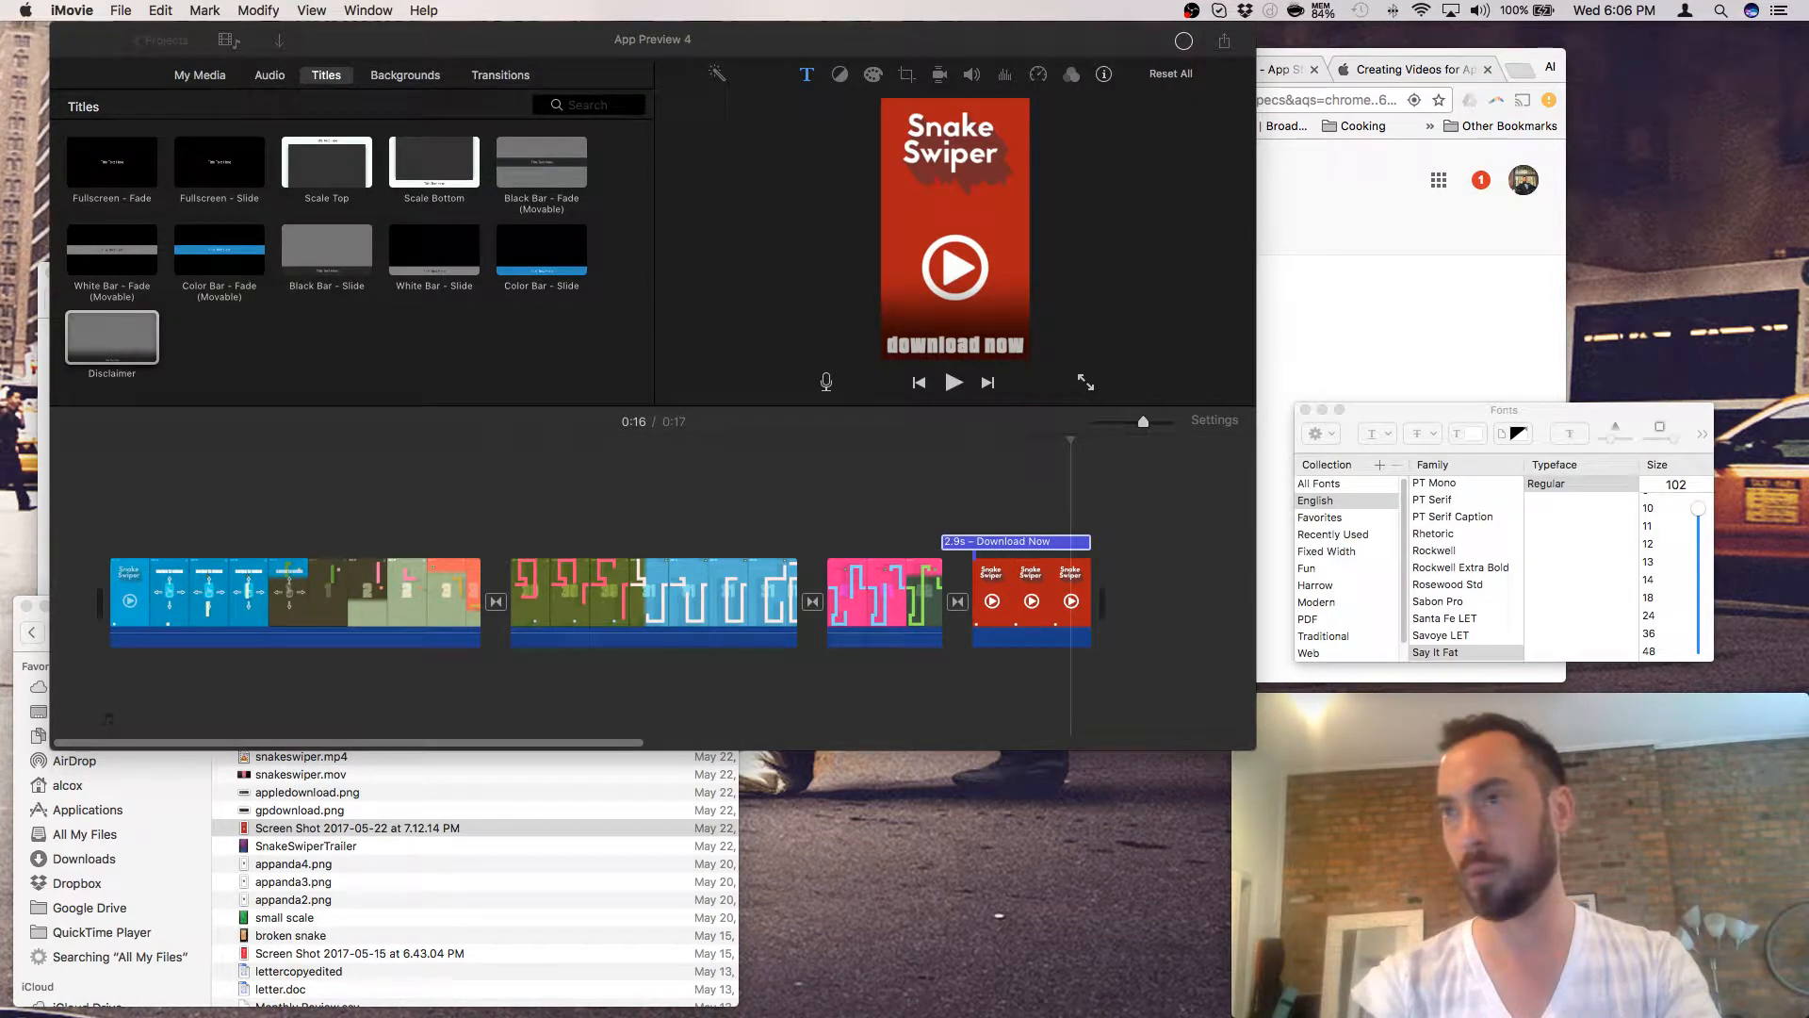
- Show the Finder Desktop listing sorted by Date Modified, newest first
click(122, 10)
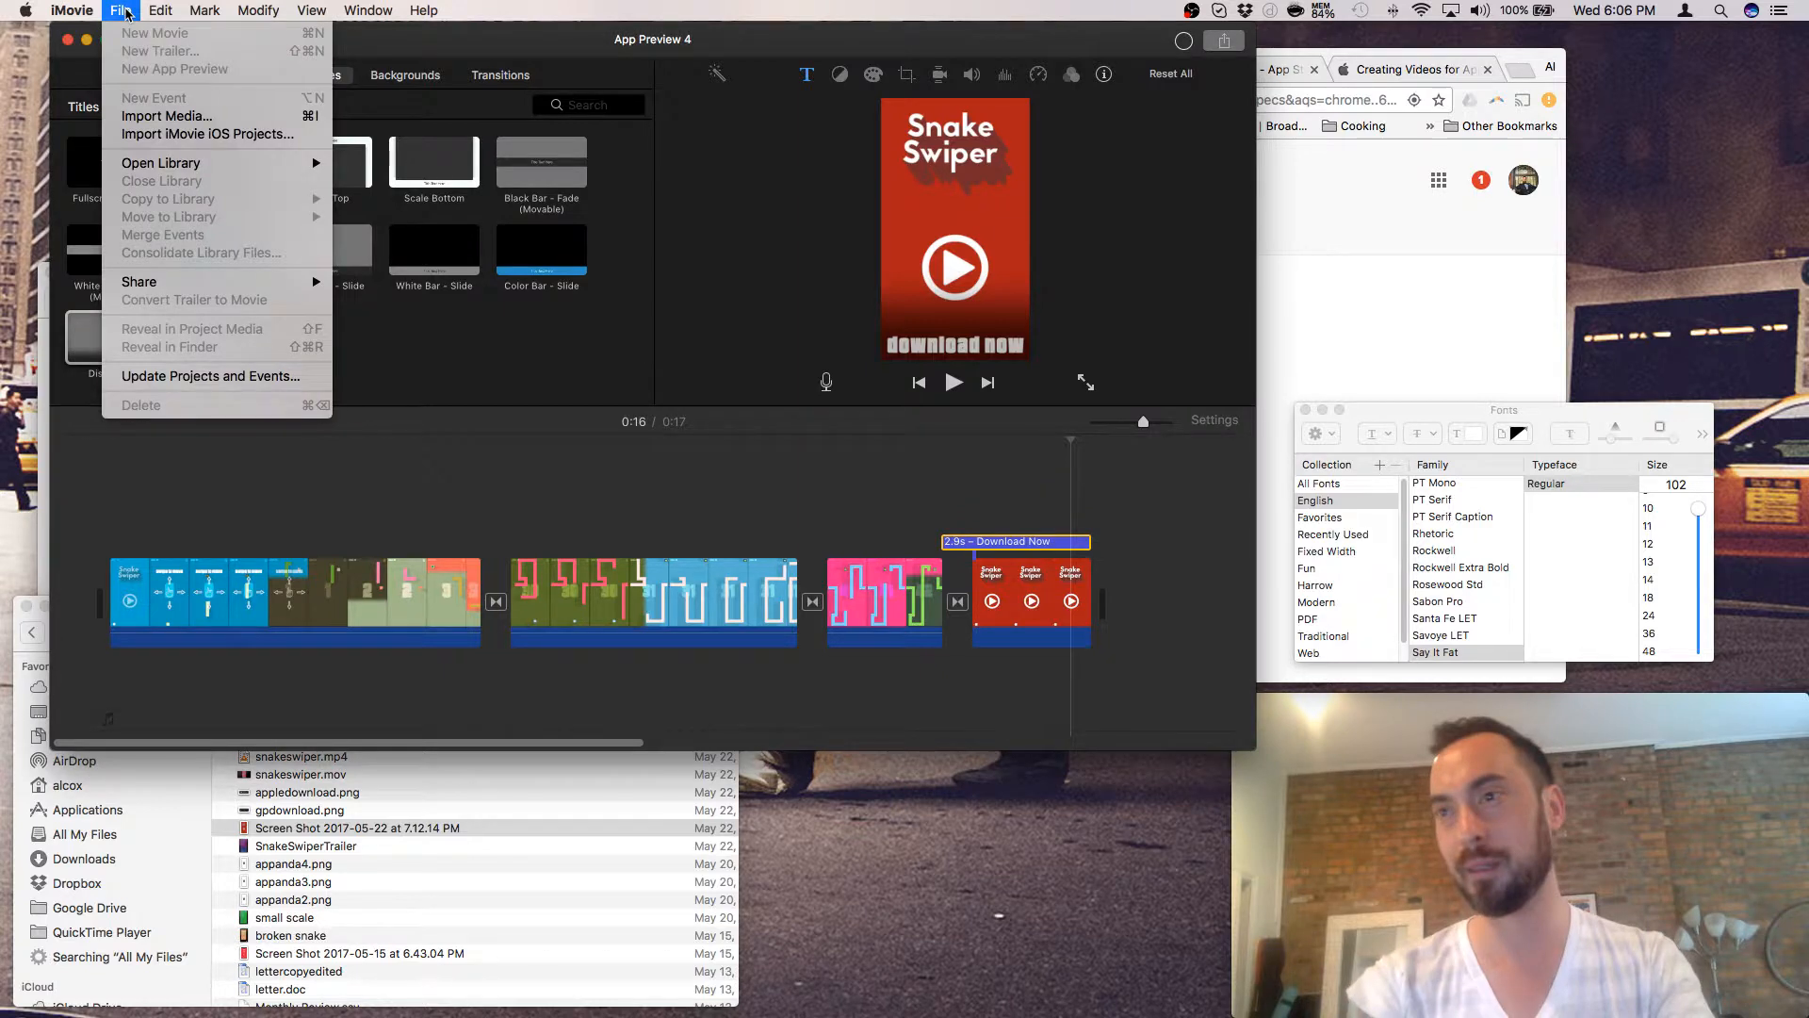
click(127, 11)
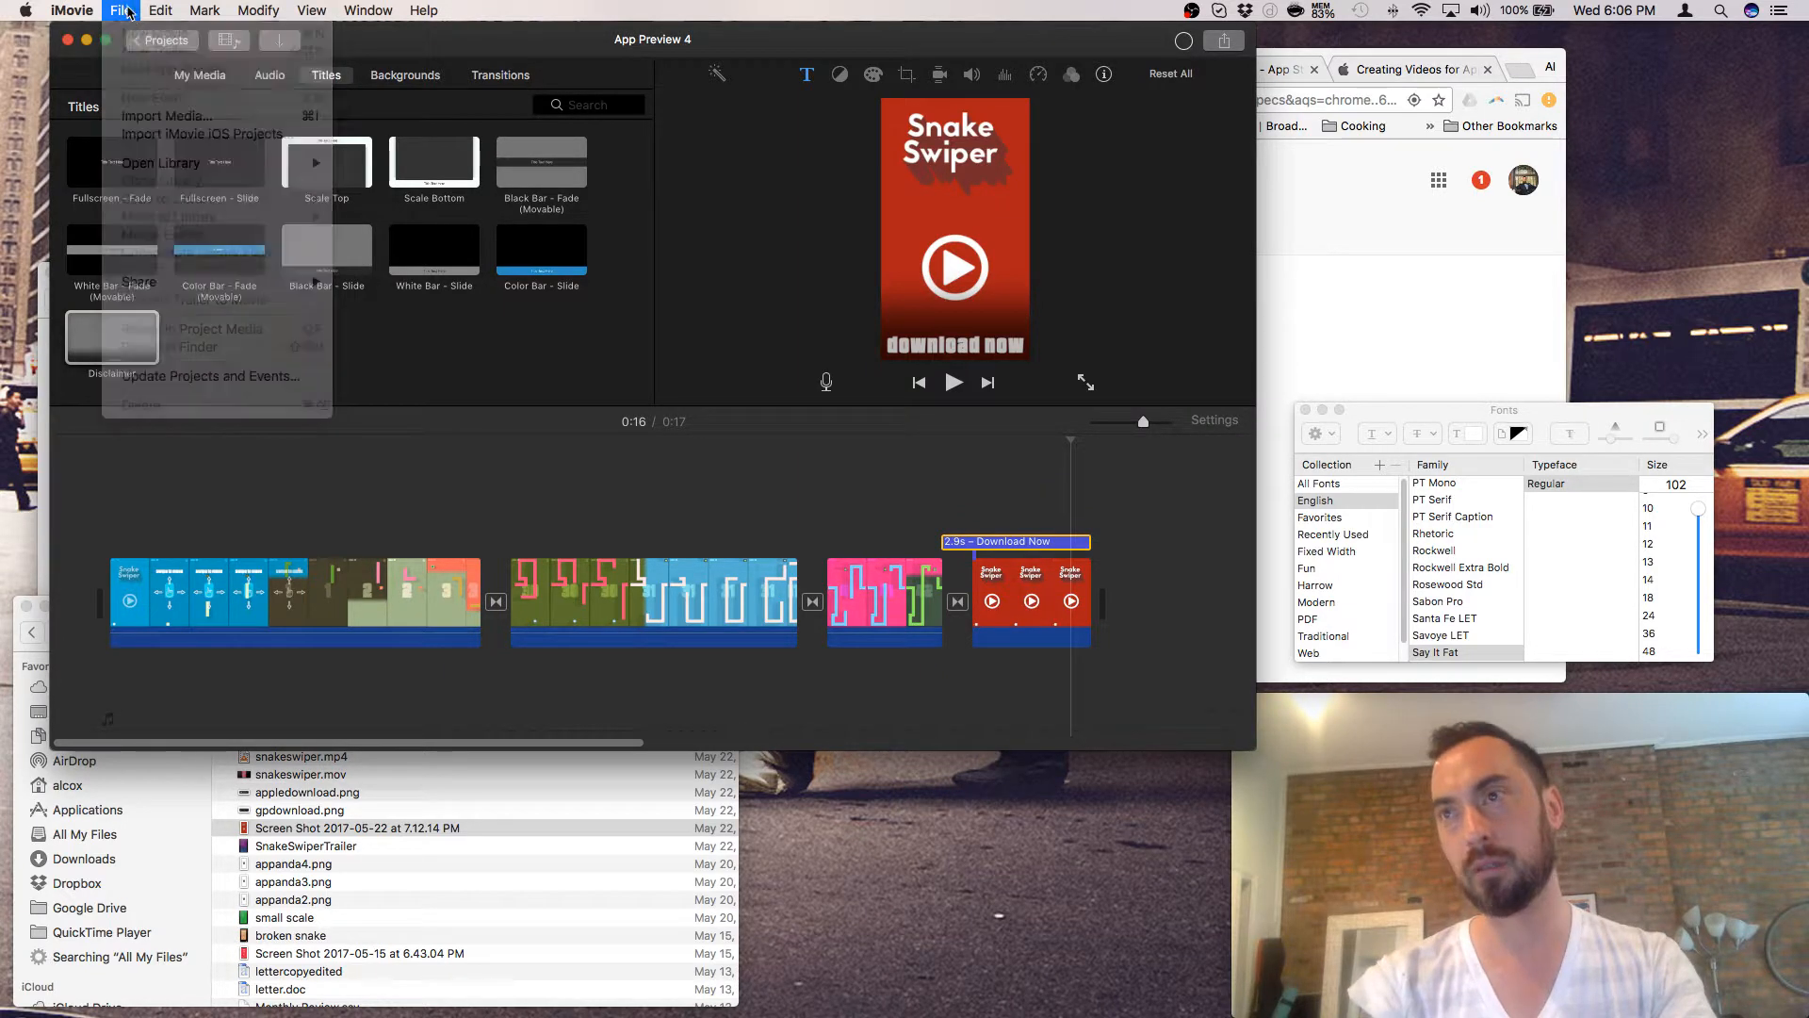
click(406, 828)
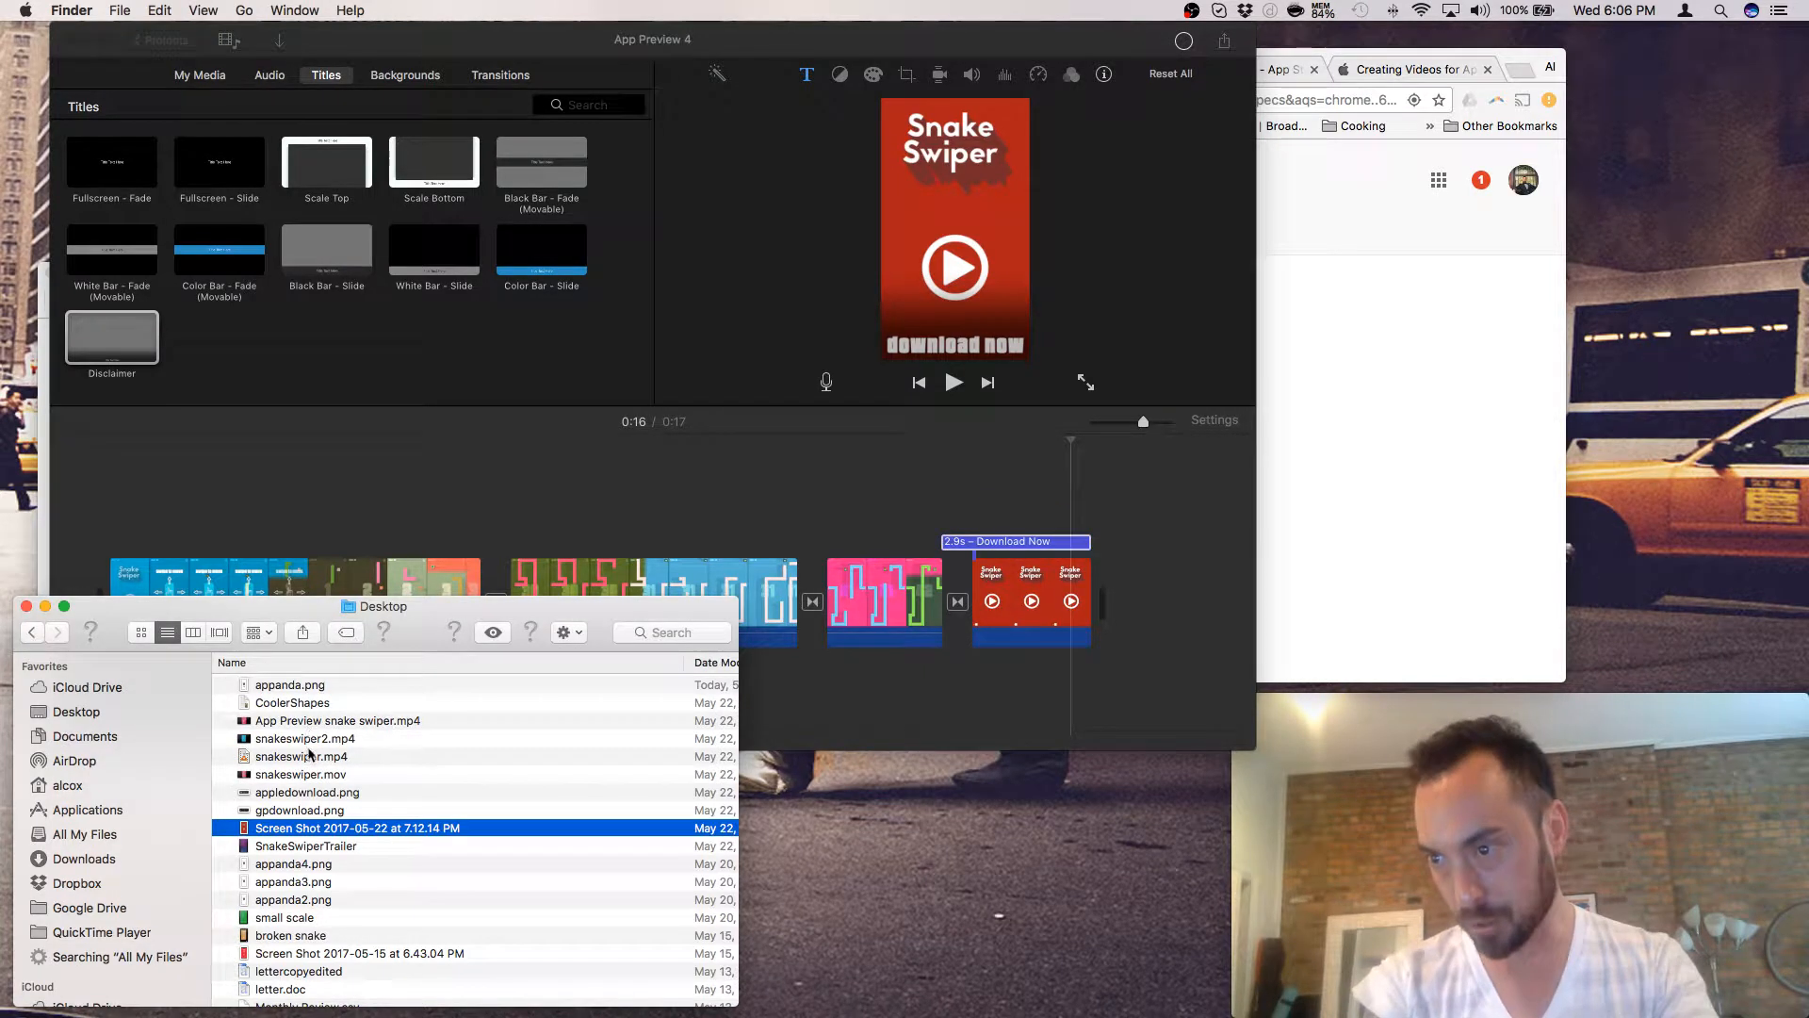
click(716, 664)
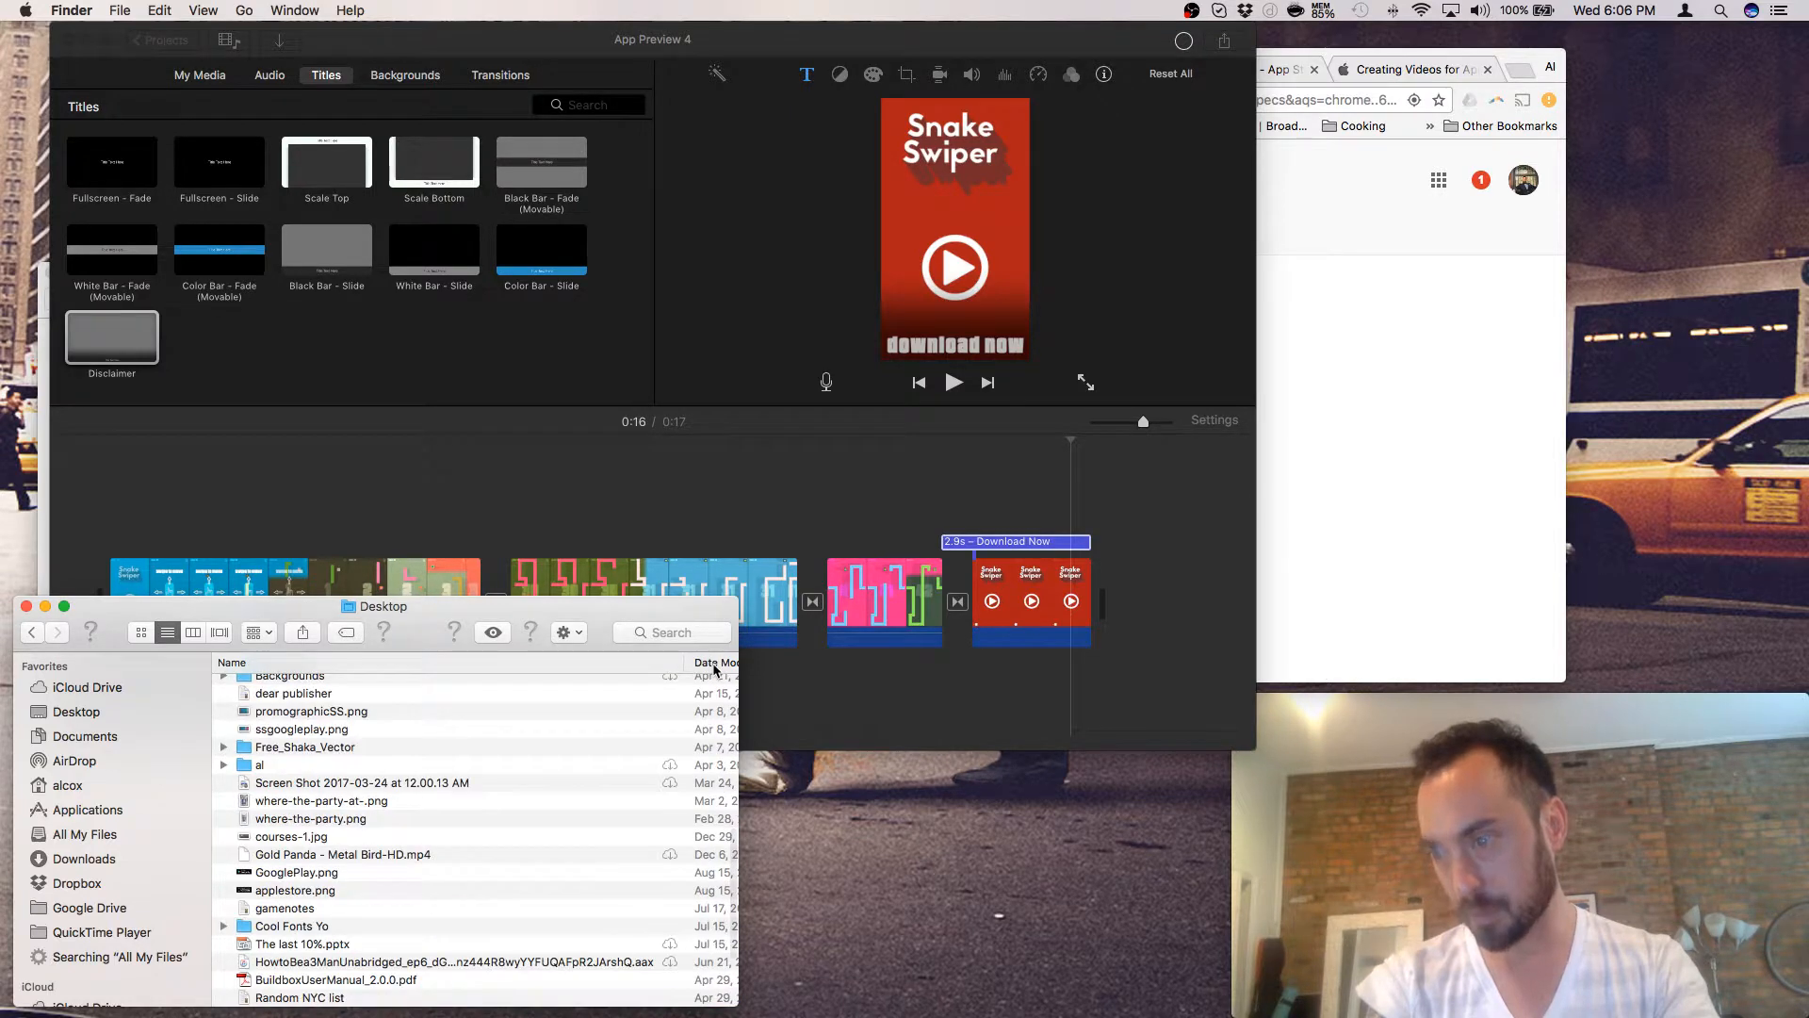
click(715, 666)
- Cancel a second App Preview export and return the Finder Desktop window to the front
click(860, 466)
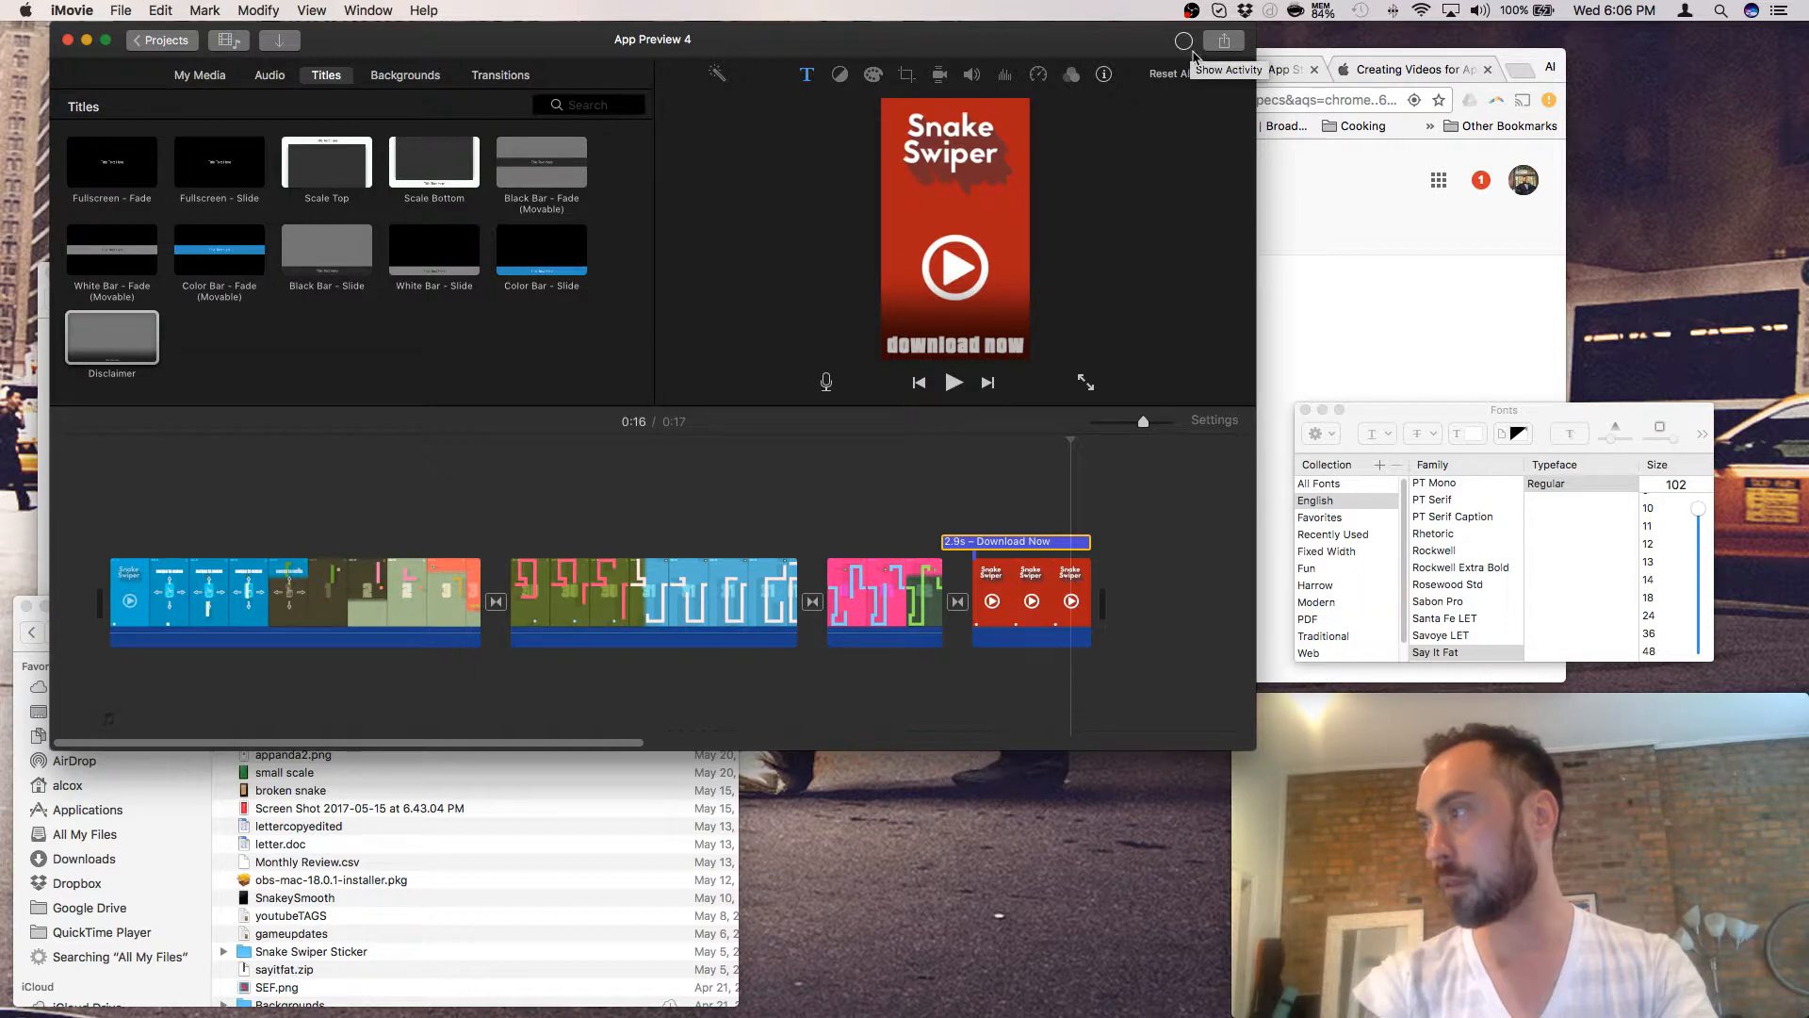
click(1224, 42)
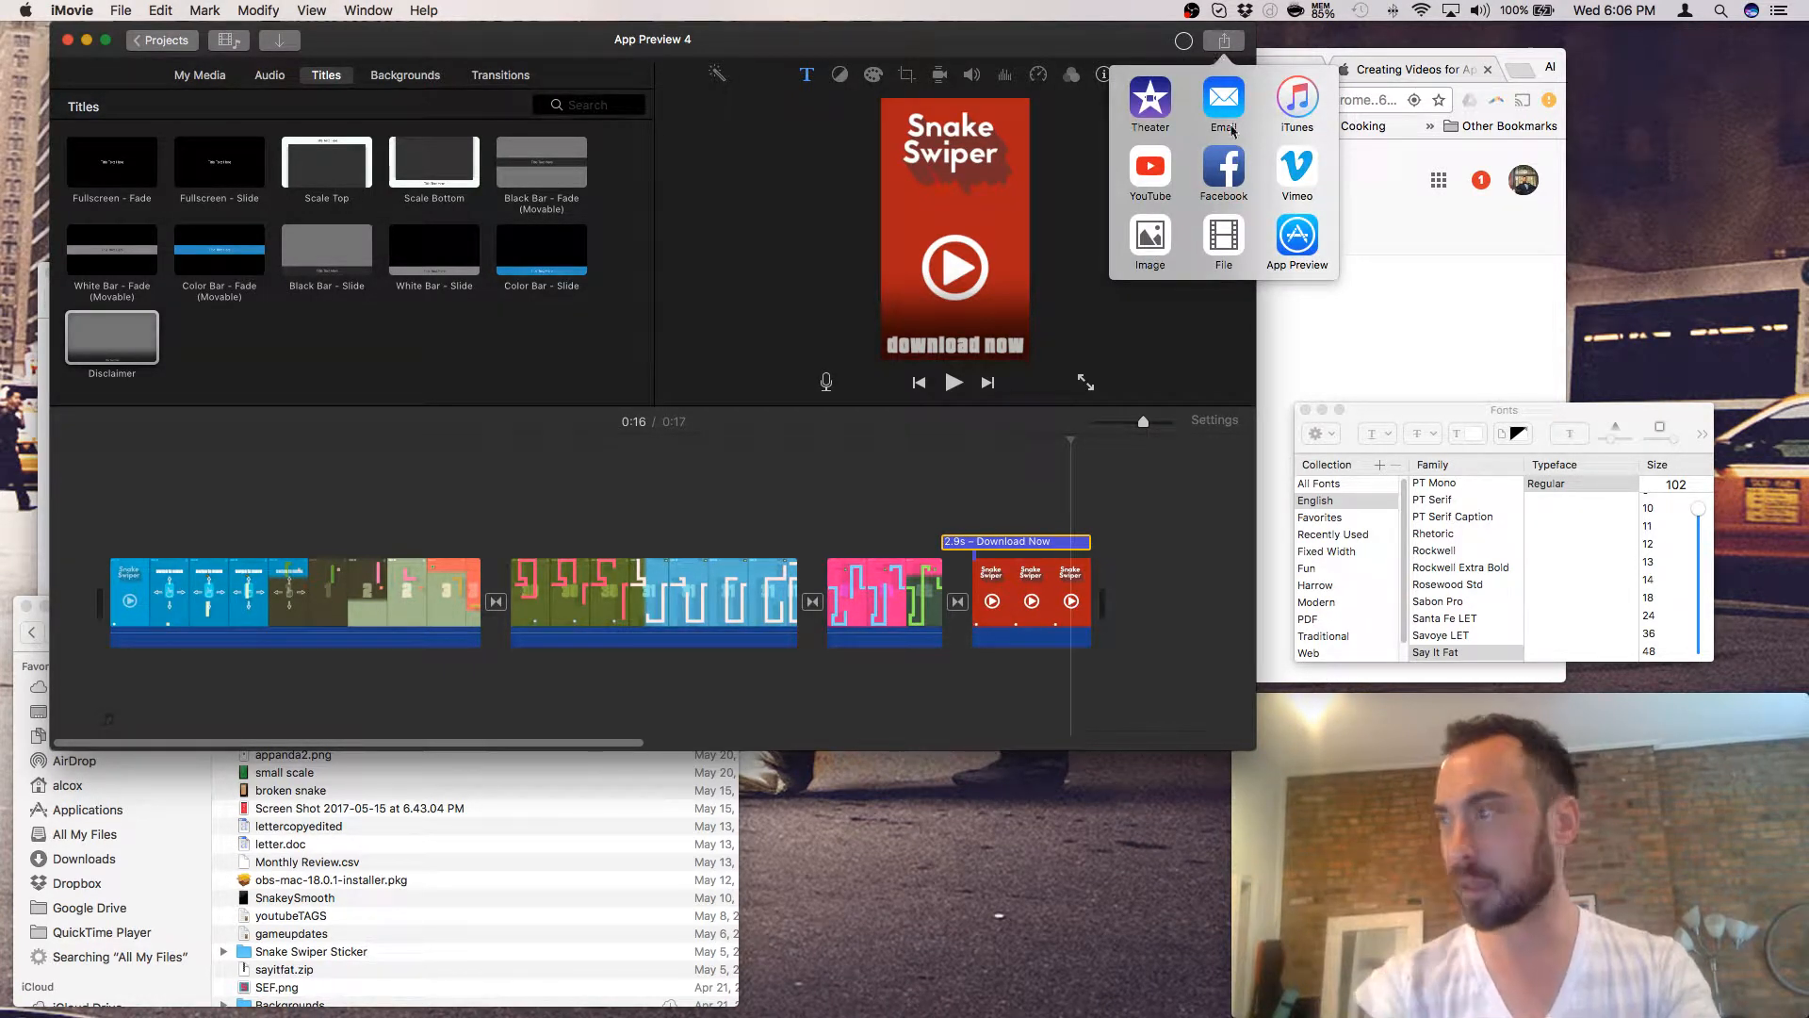
click(1291, 237)
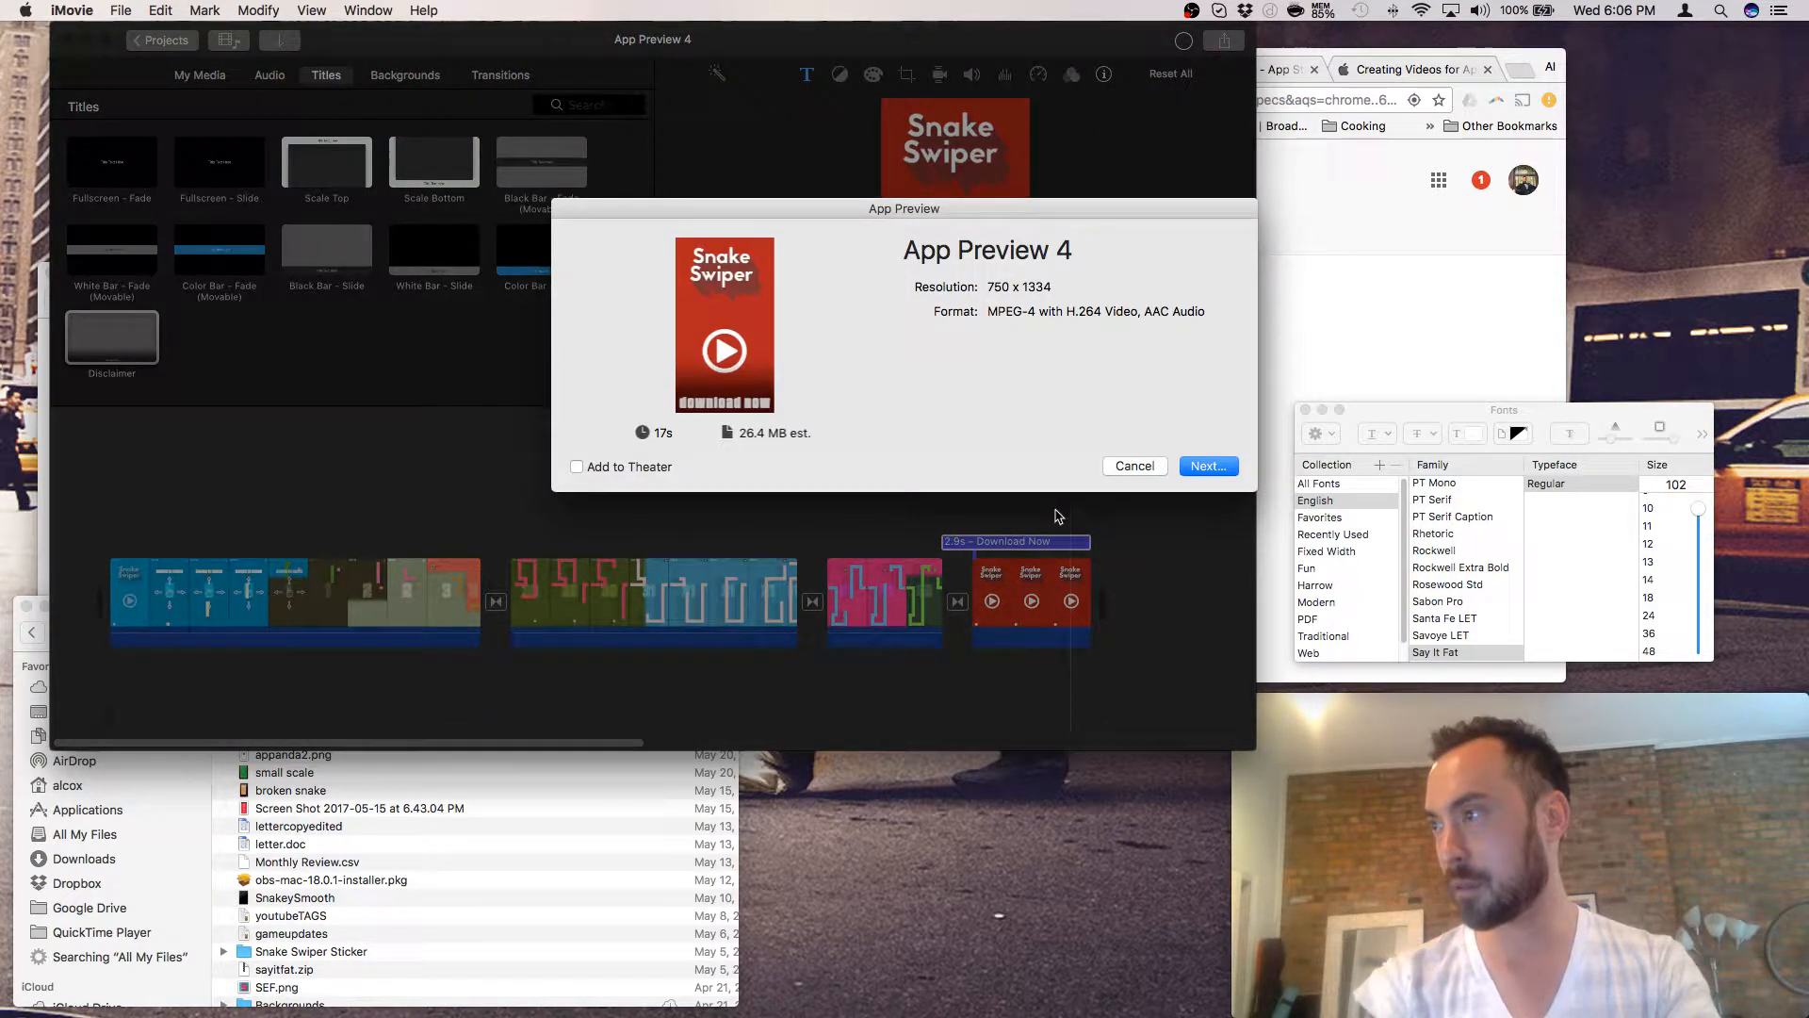
click(1135, 466)
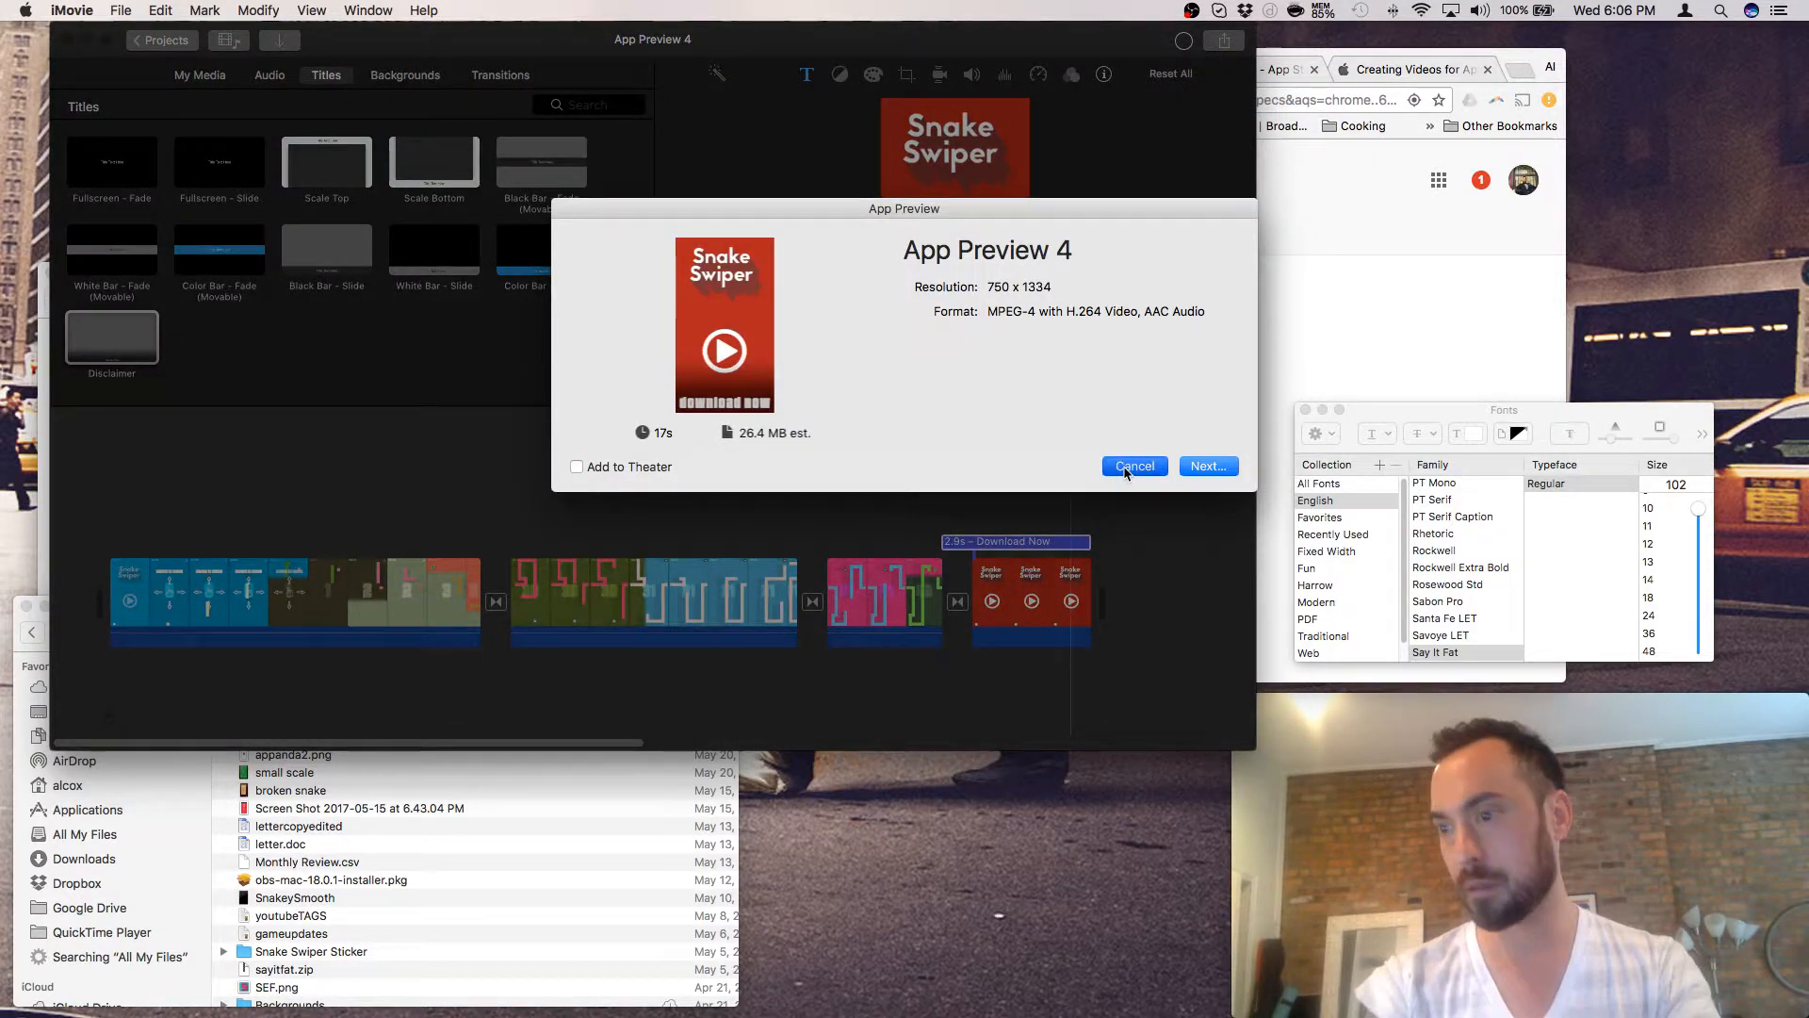
scroll(367, 801, up, 2)
click(377, 820)
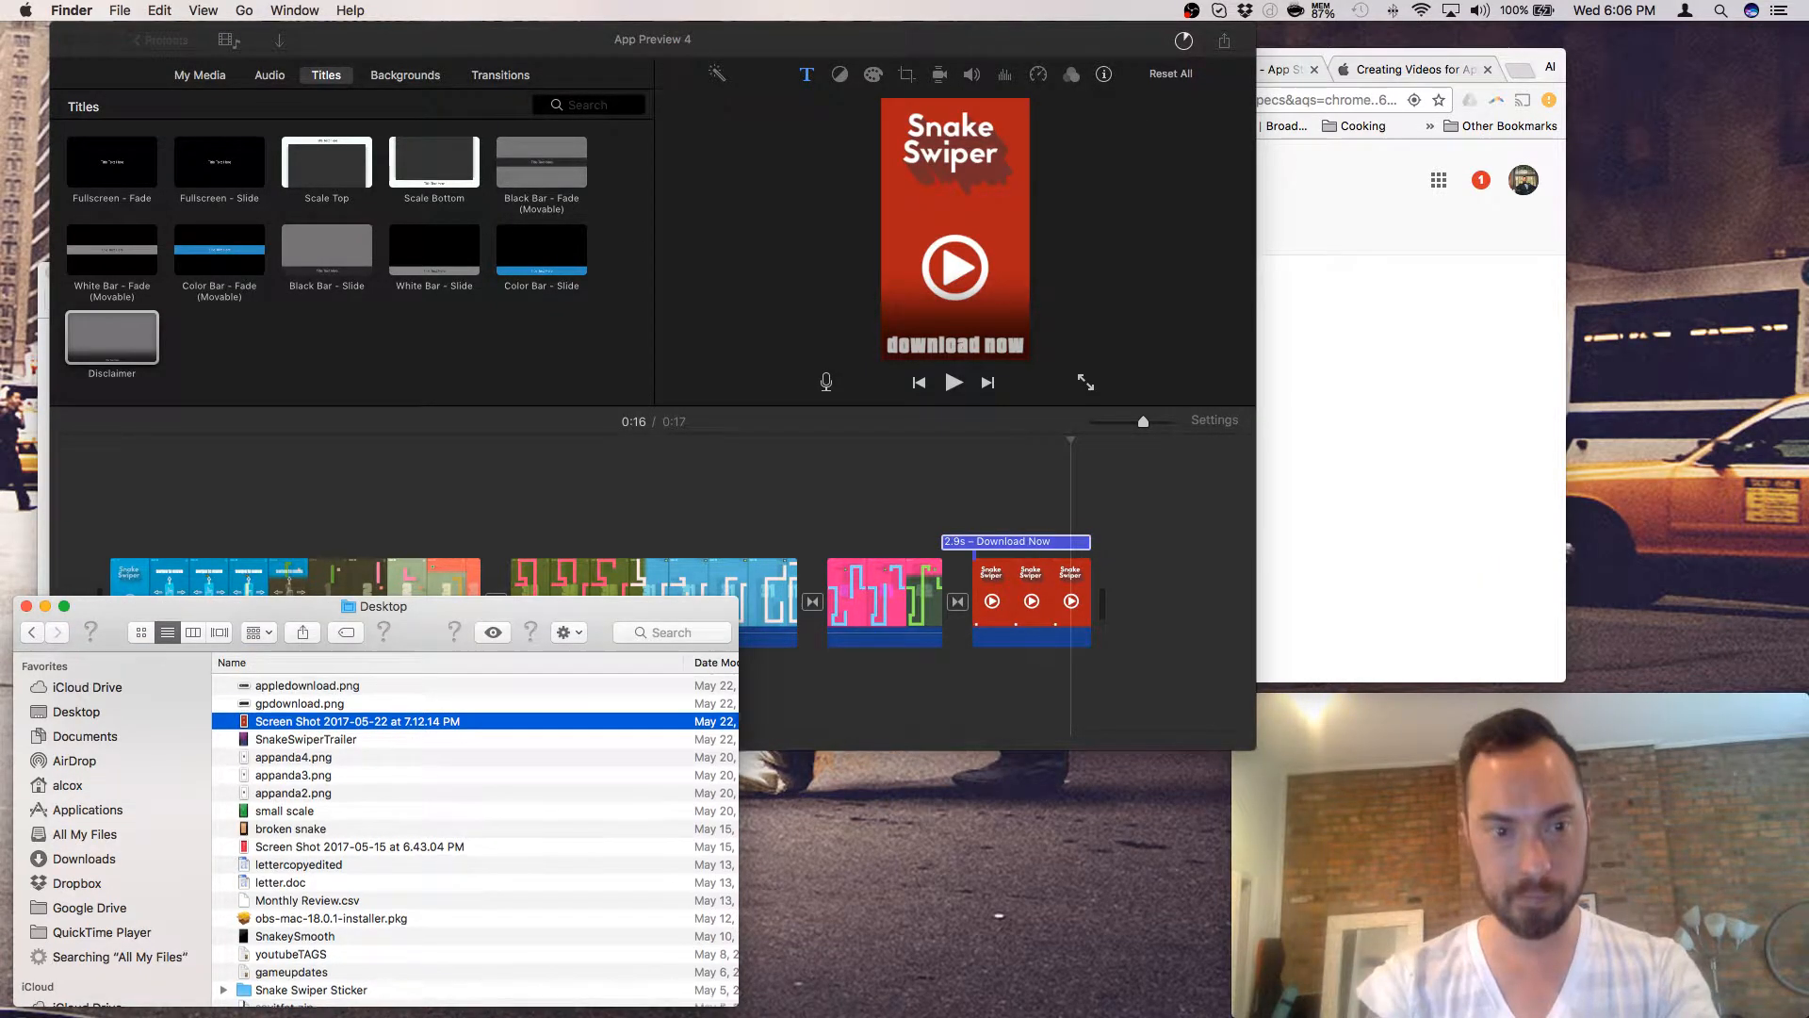
- Bring the iMovie window forward, then switch over to Finder
click(590, 514)
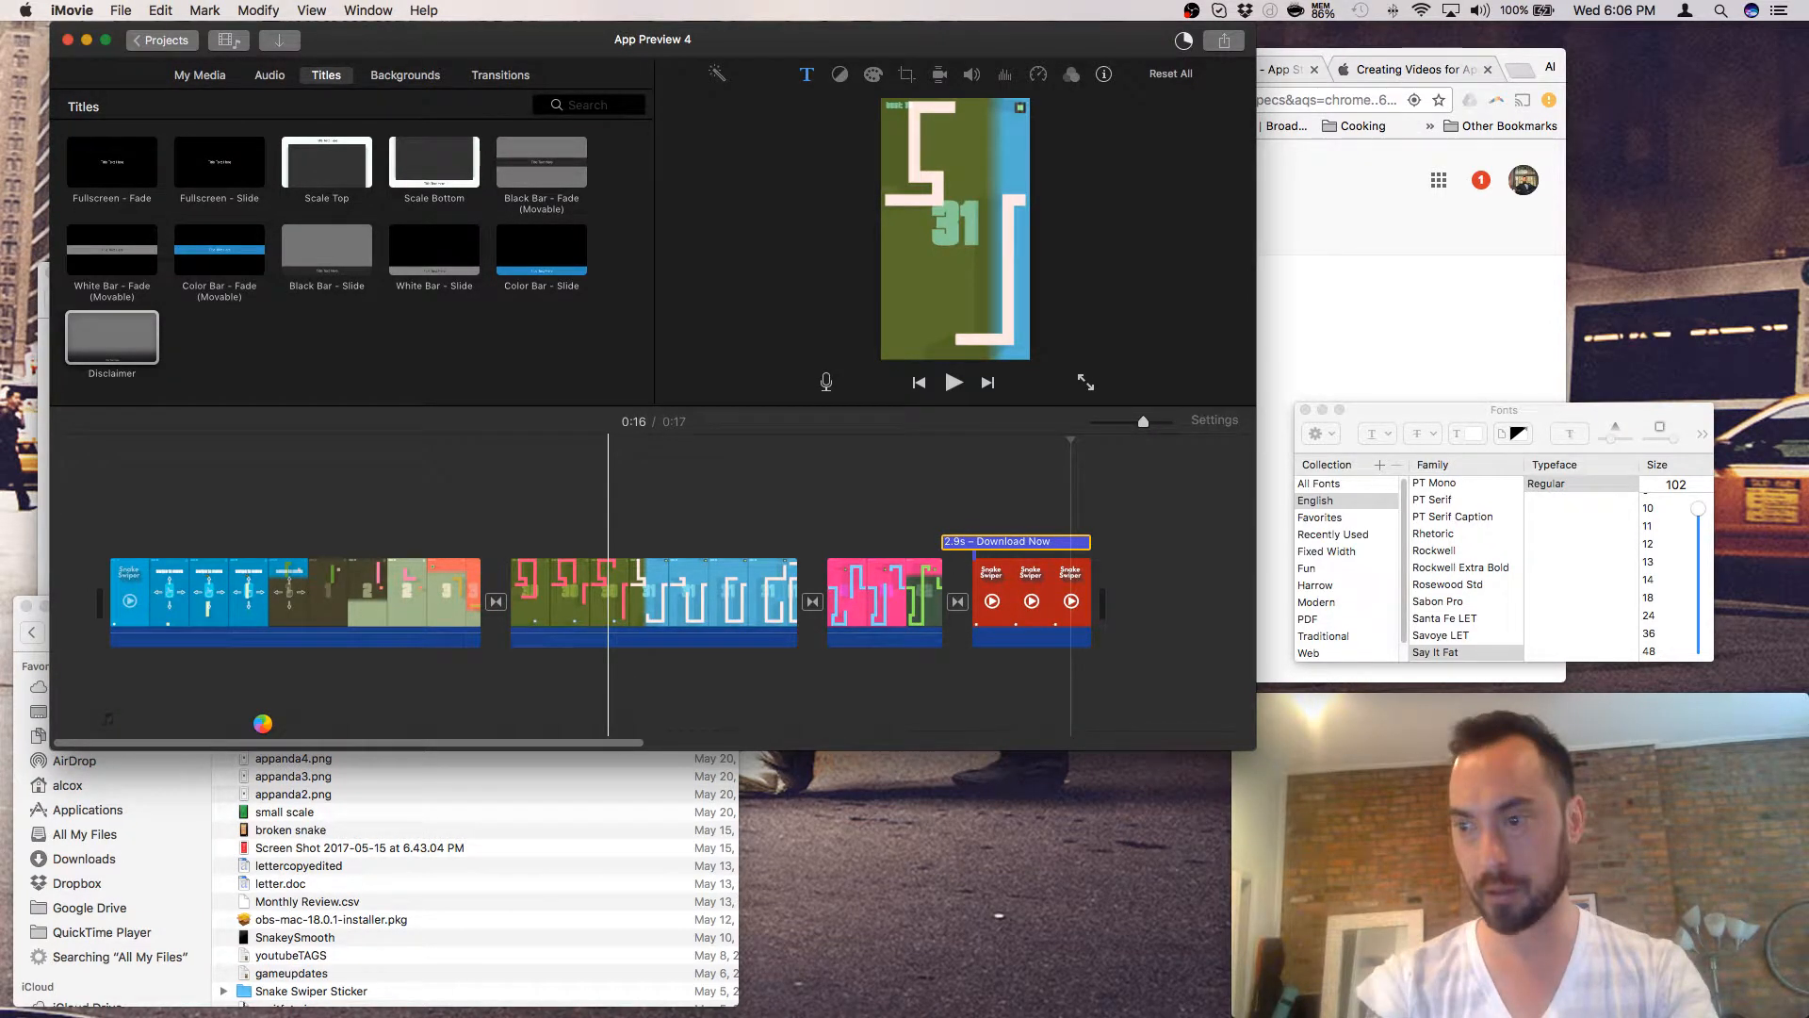
key(super+Tab)
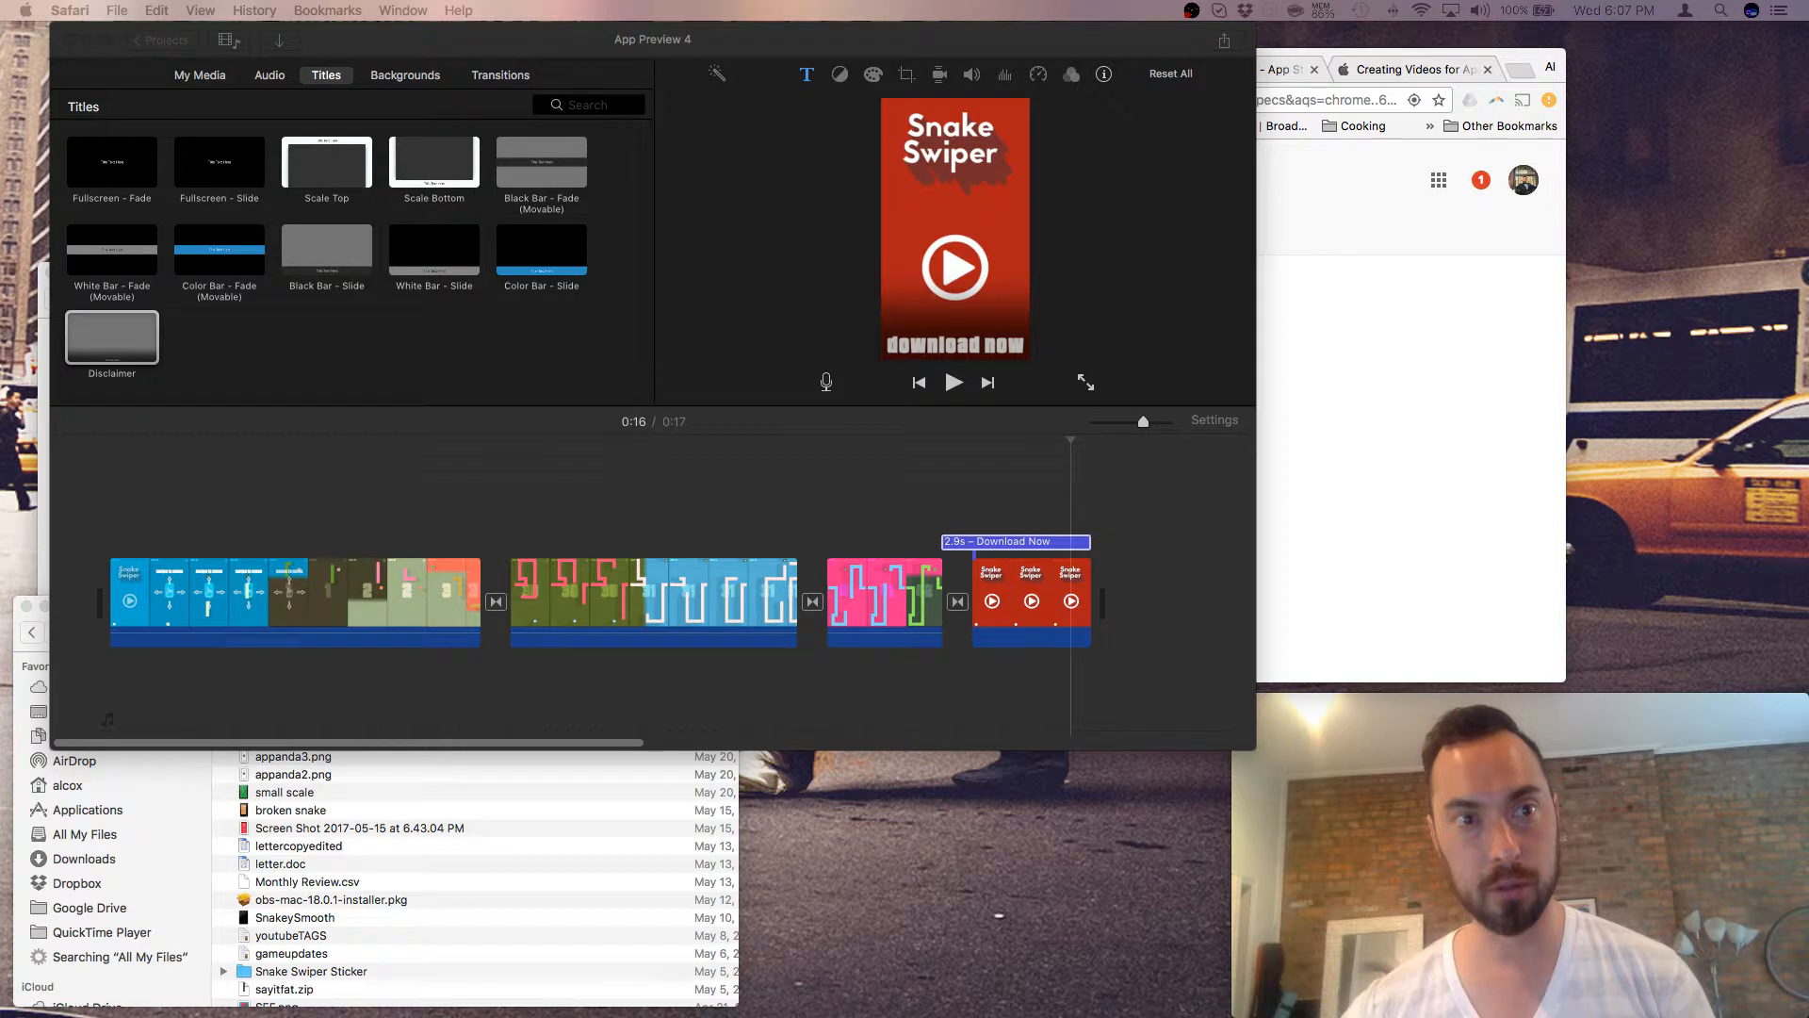
- Make iMovie active again with the App Preview 4 timeline in front
click(595, 629)
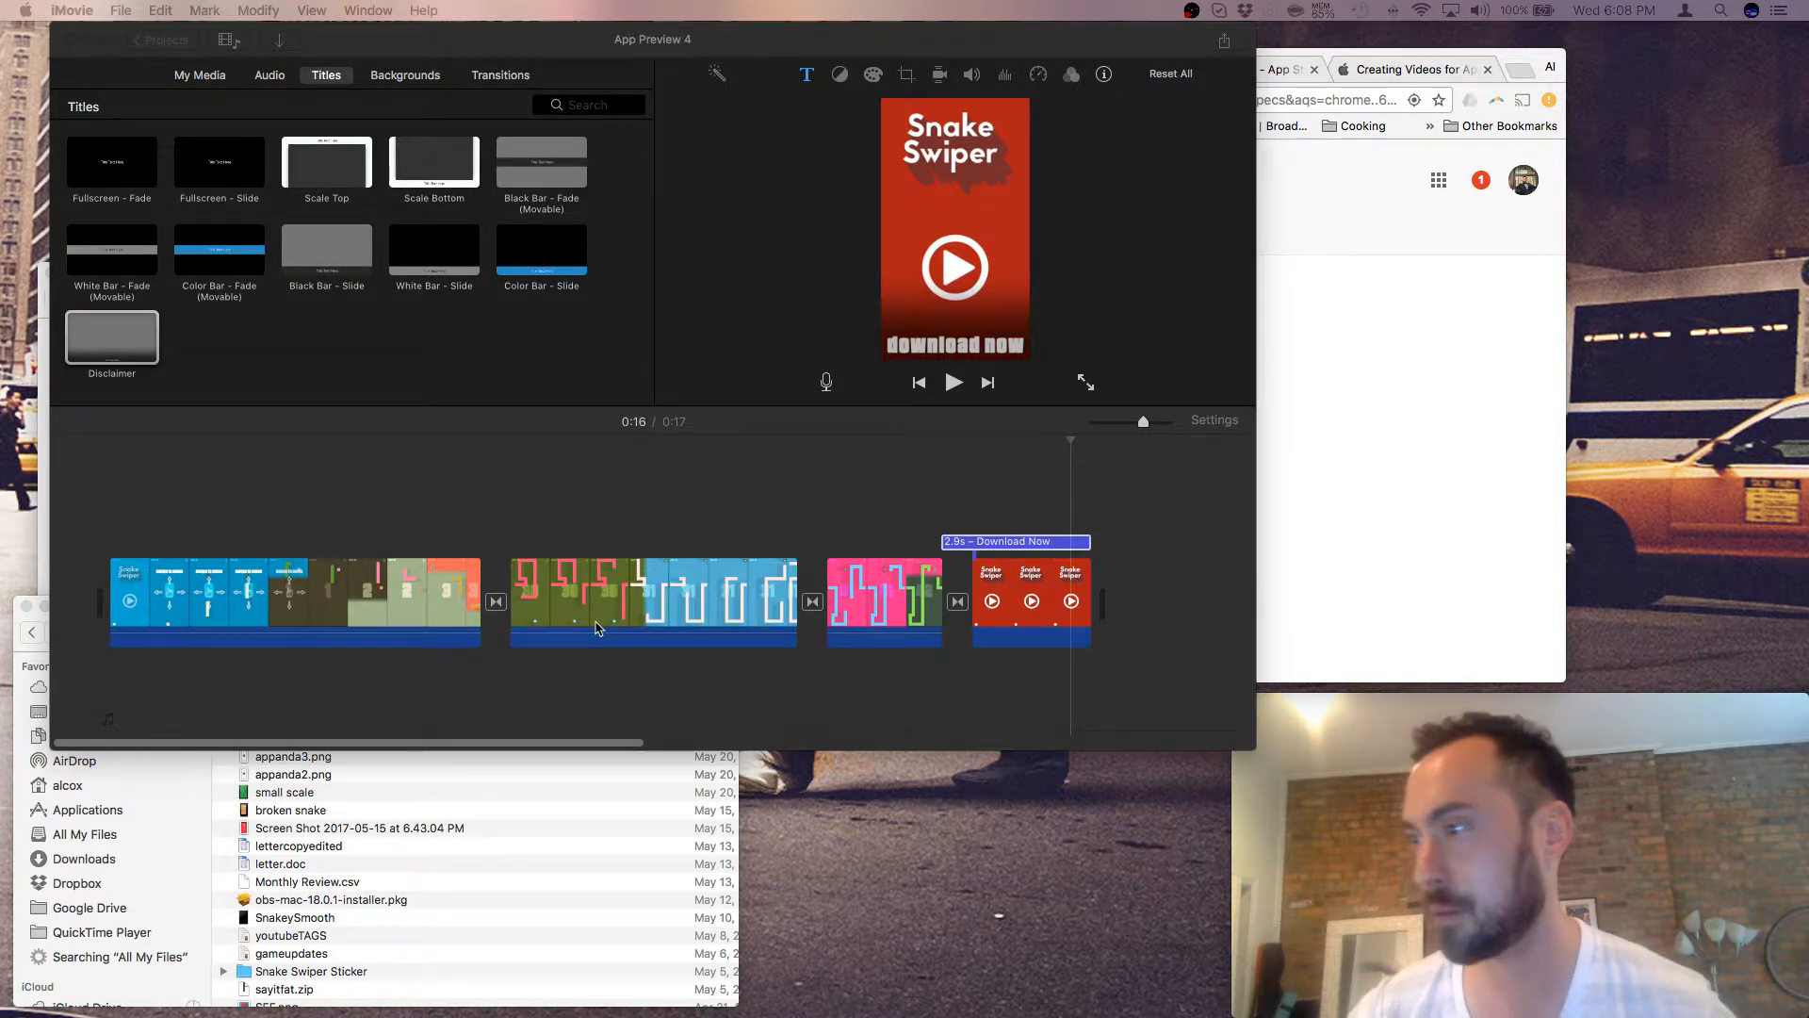
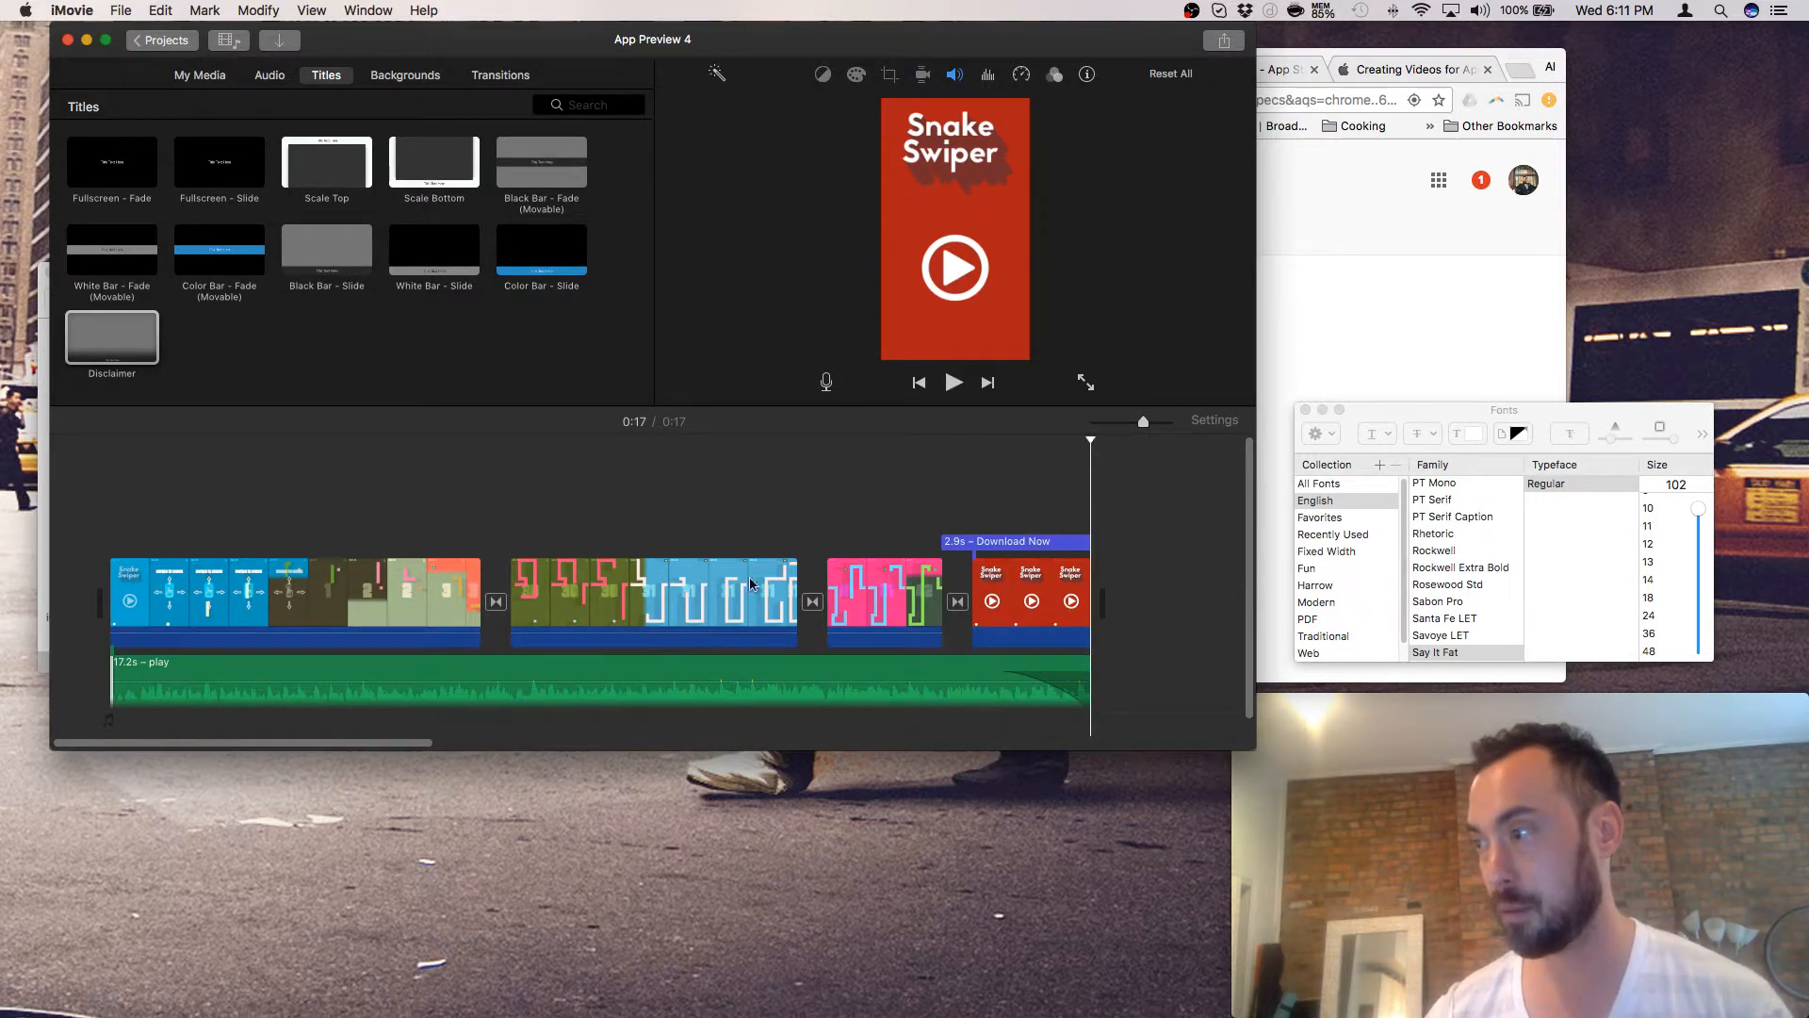
- Play the Snake Swiper preview from 0:00 and stop at 0:15 on the Download Now card
click(125, 680)
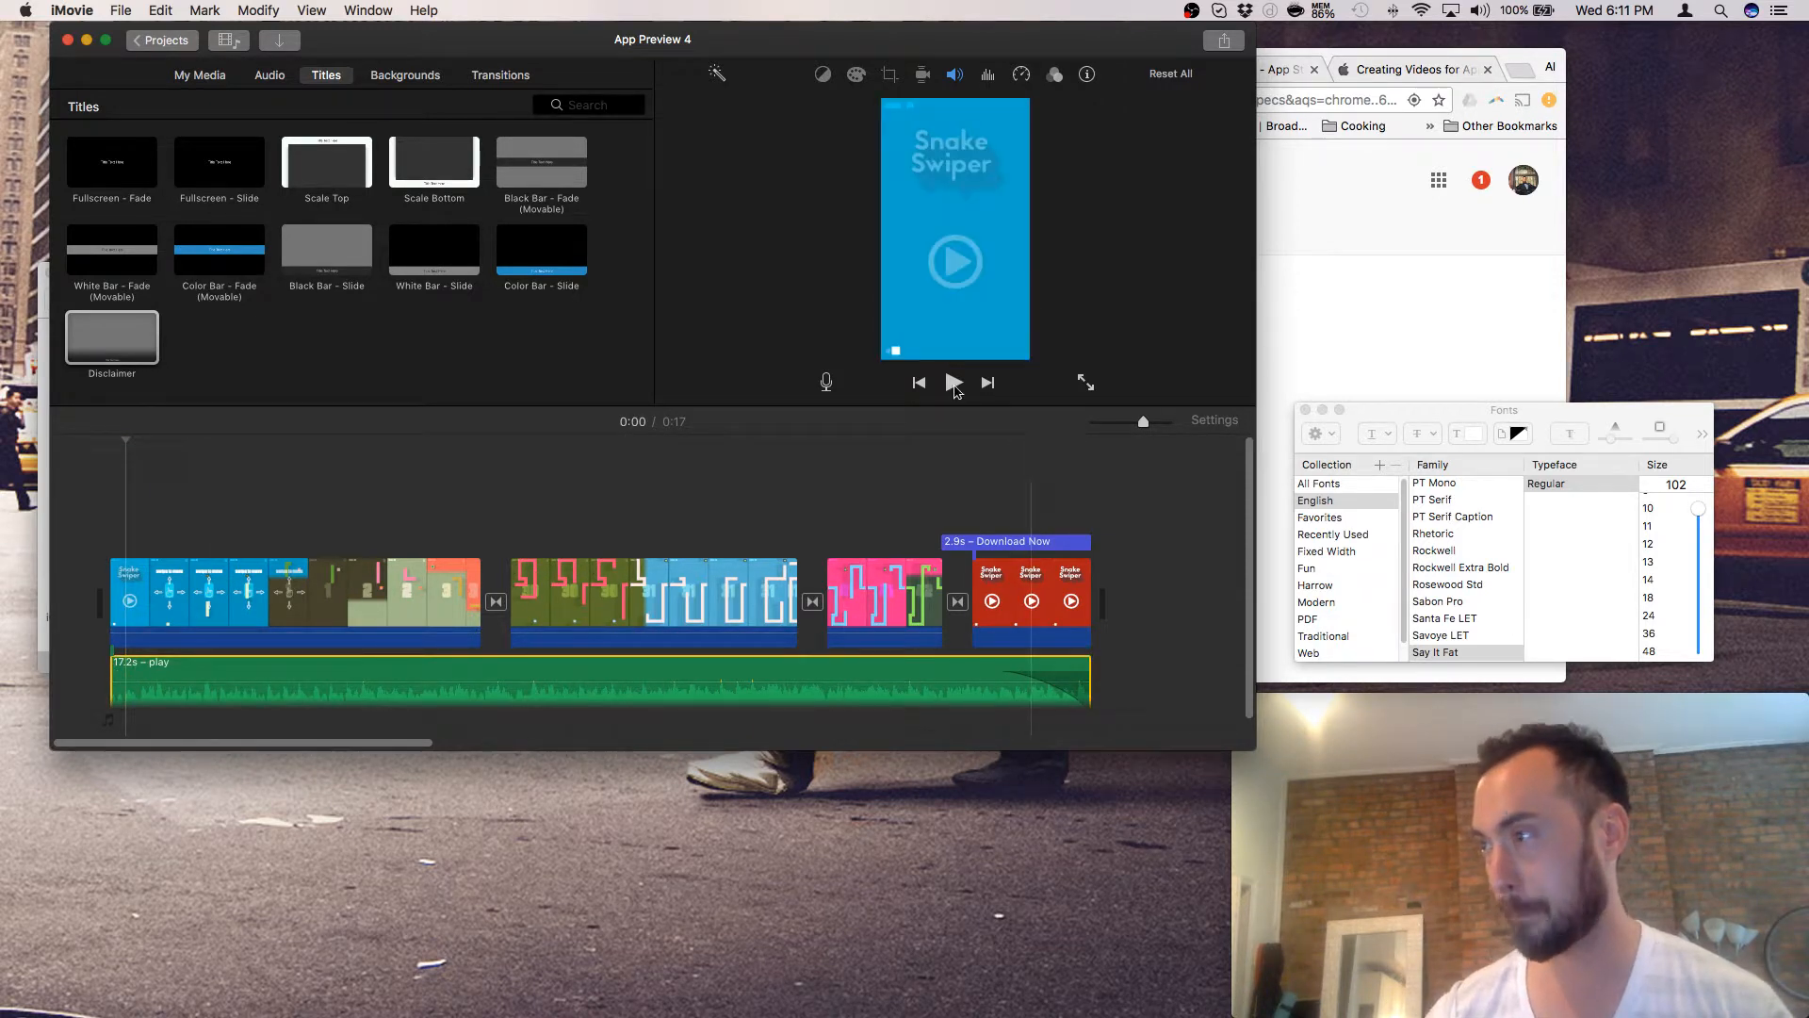
click(953, 382)
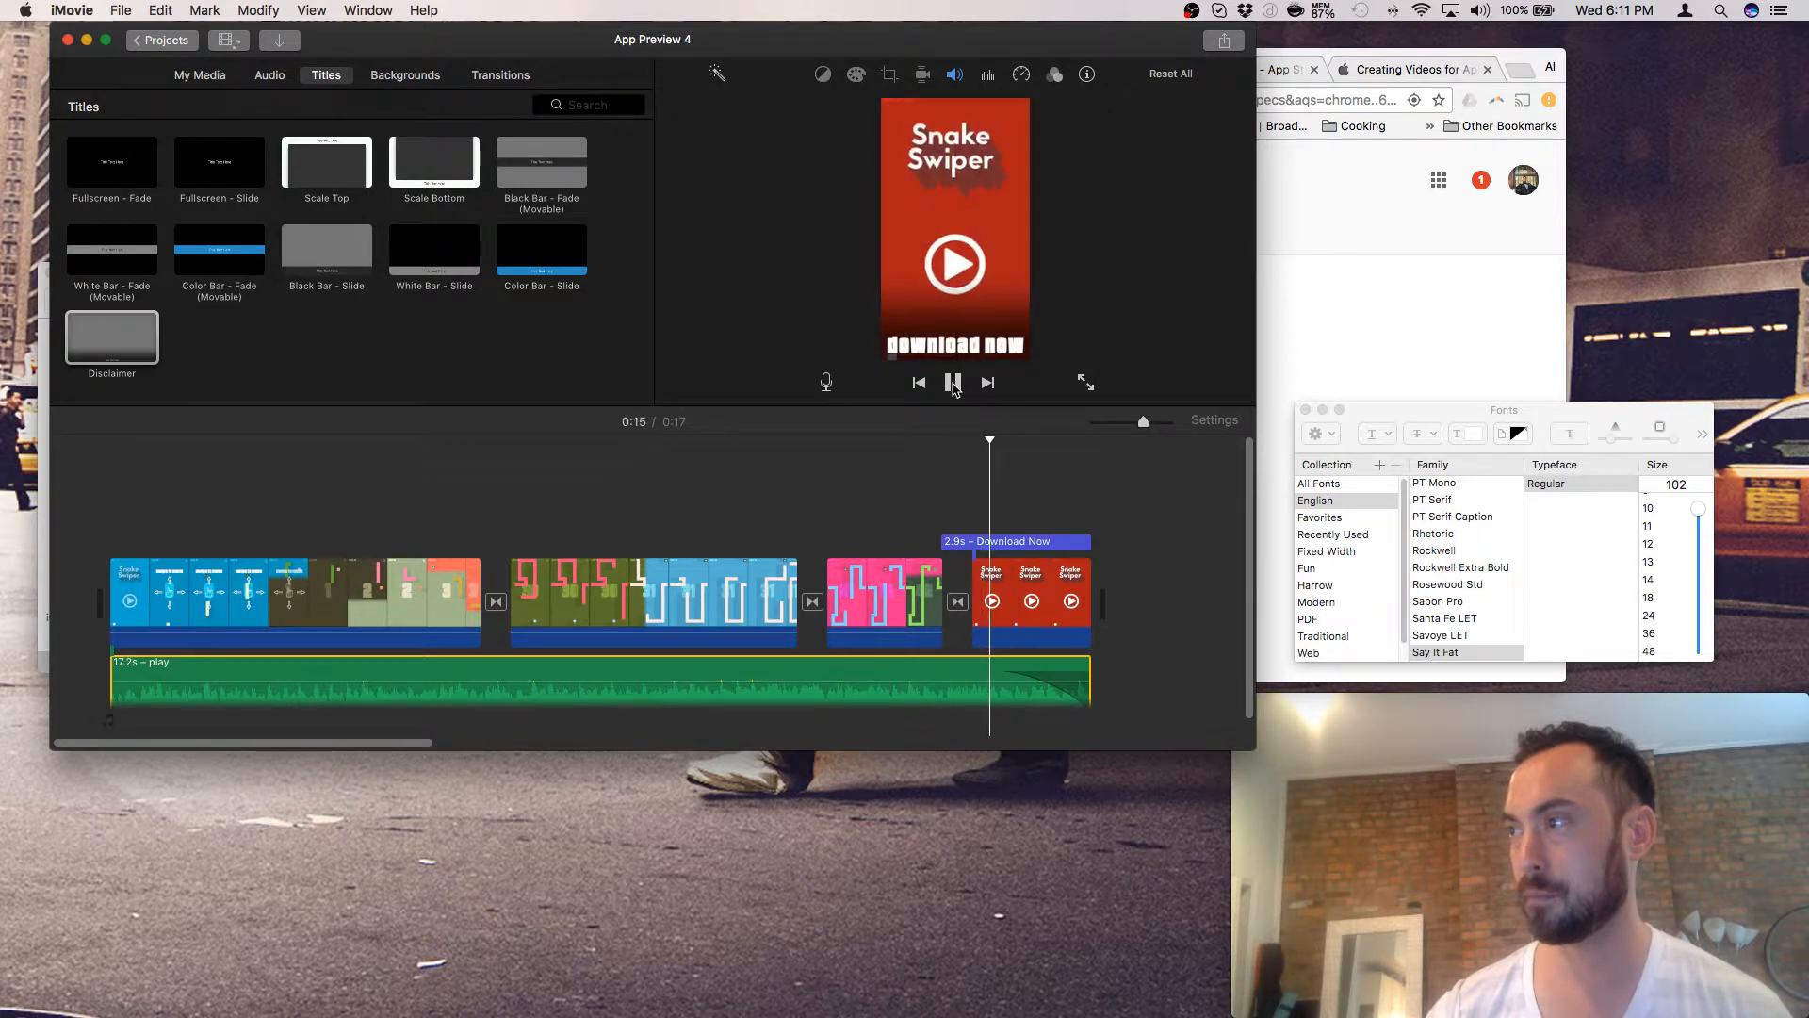
click(1004, 588)
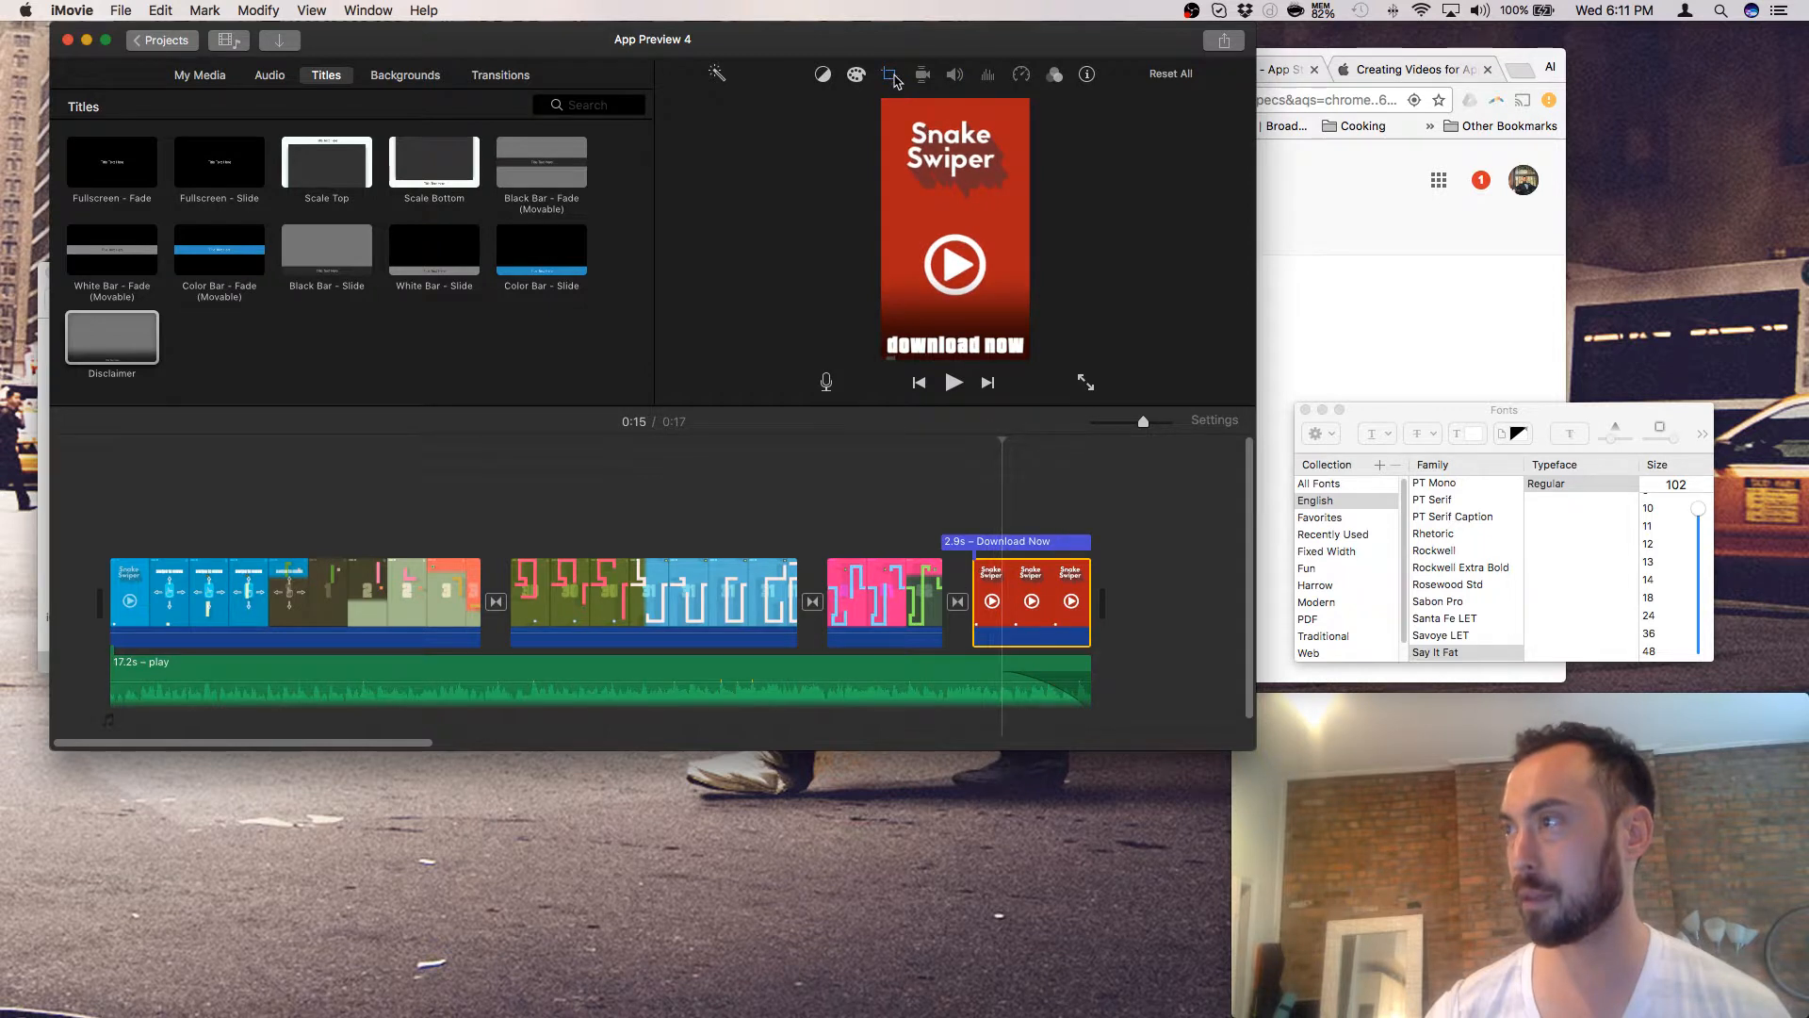
- Change the closing end card's crop style from Ken Burns to Fit, then return the playhead to 0:11
click(889, 75)
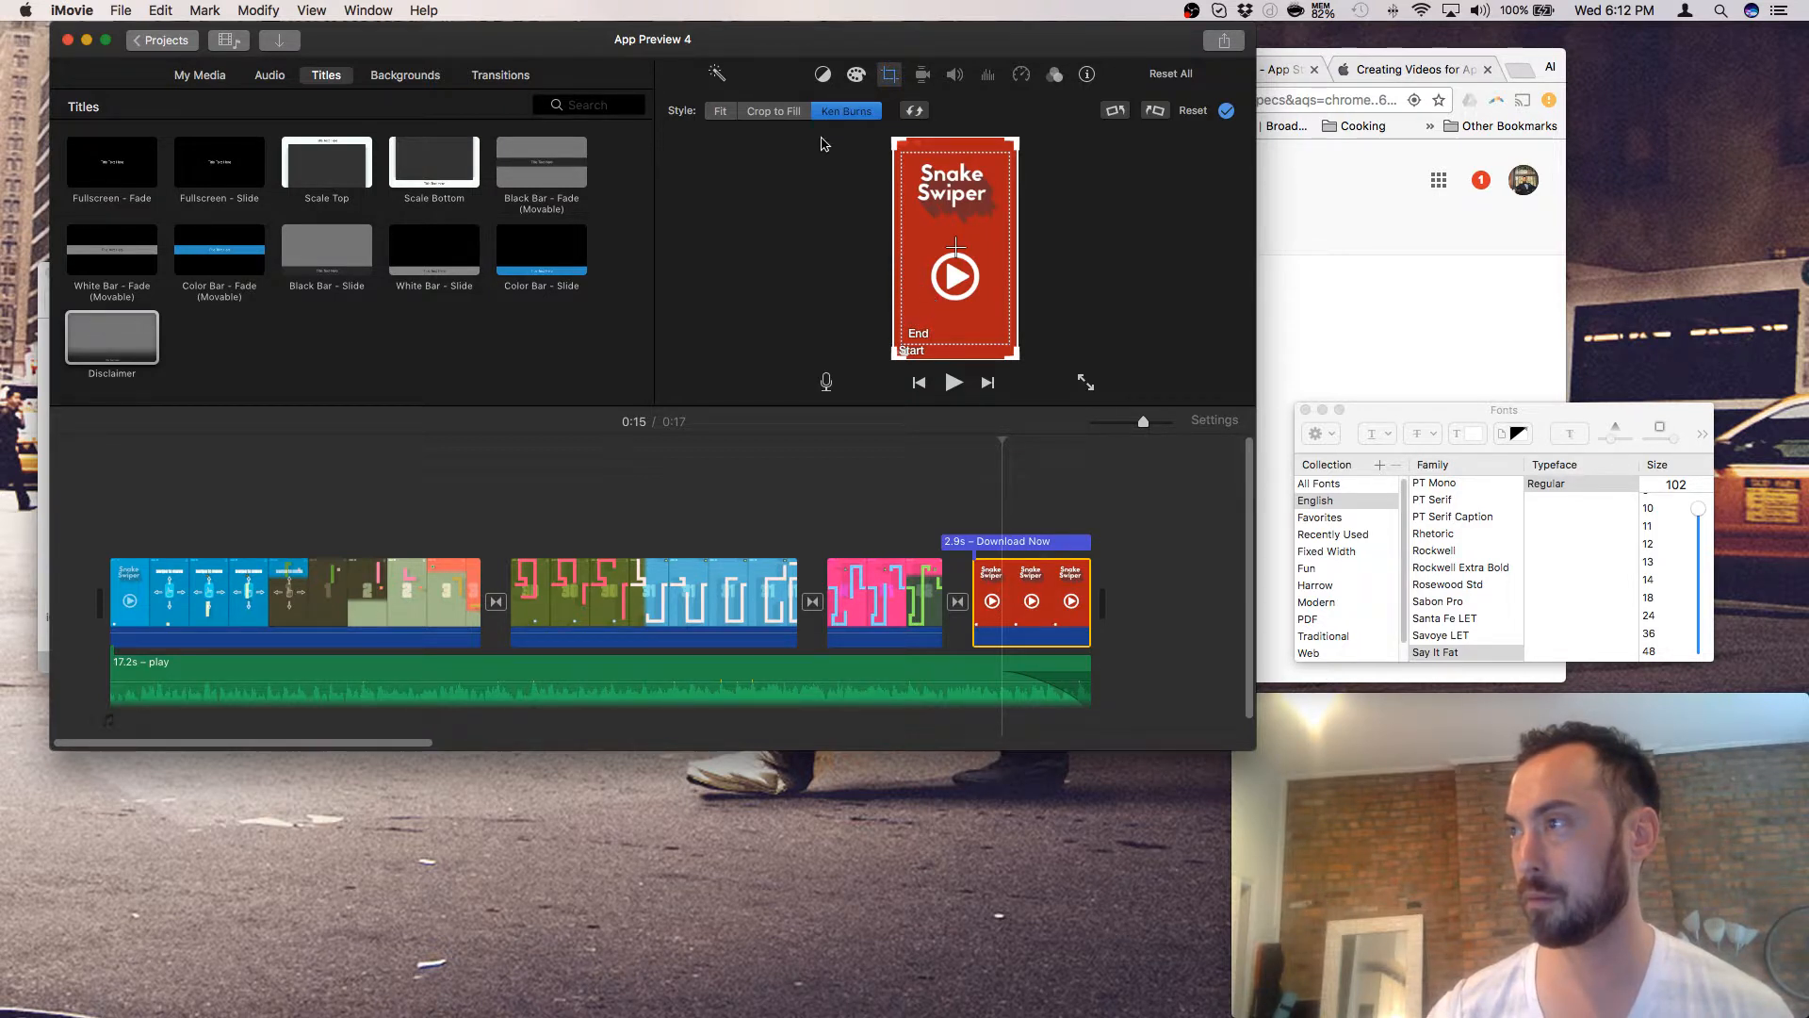
click(721, 111)
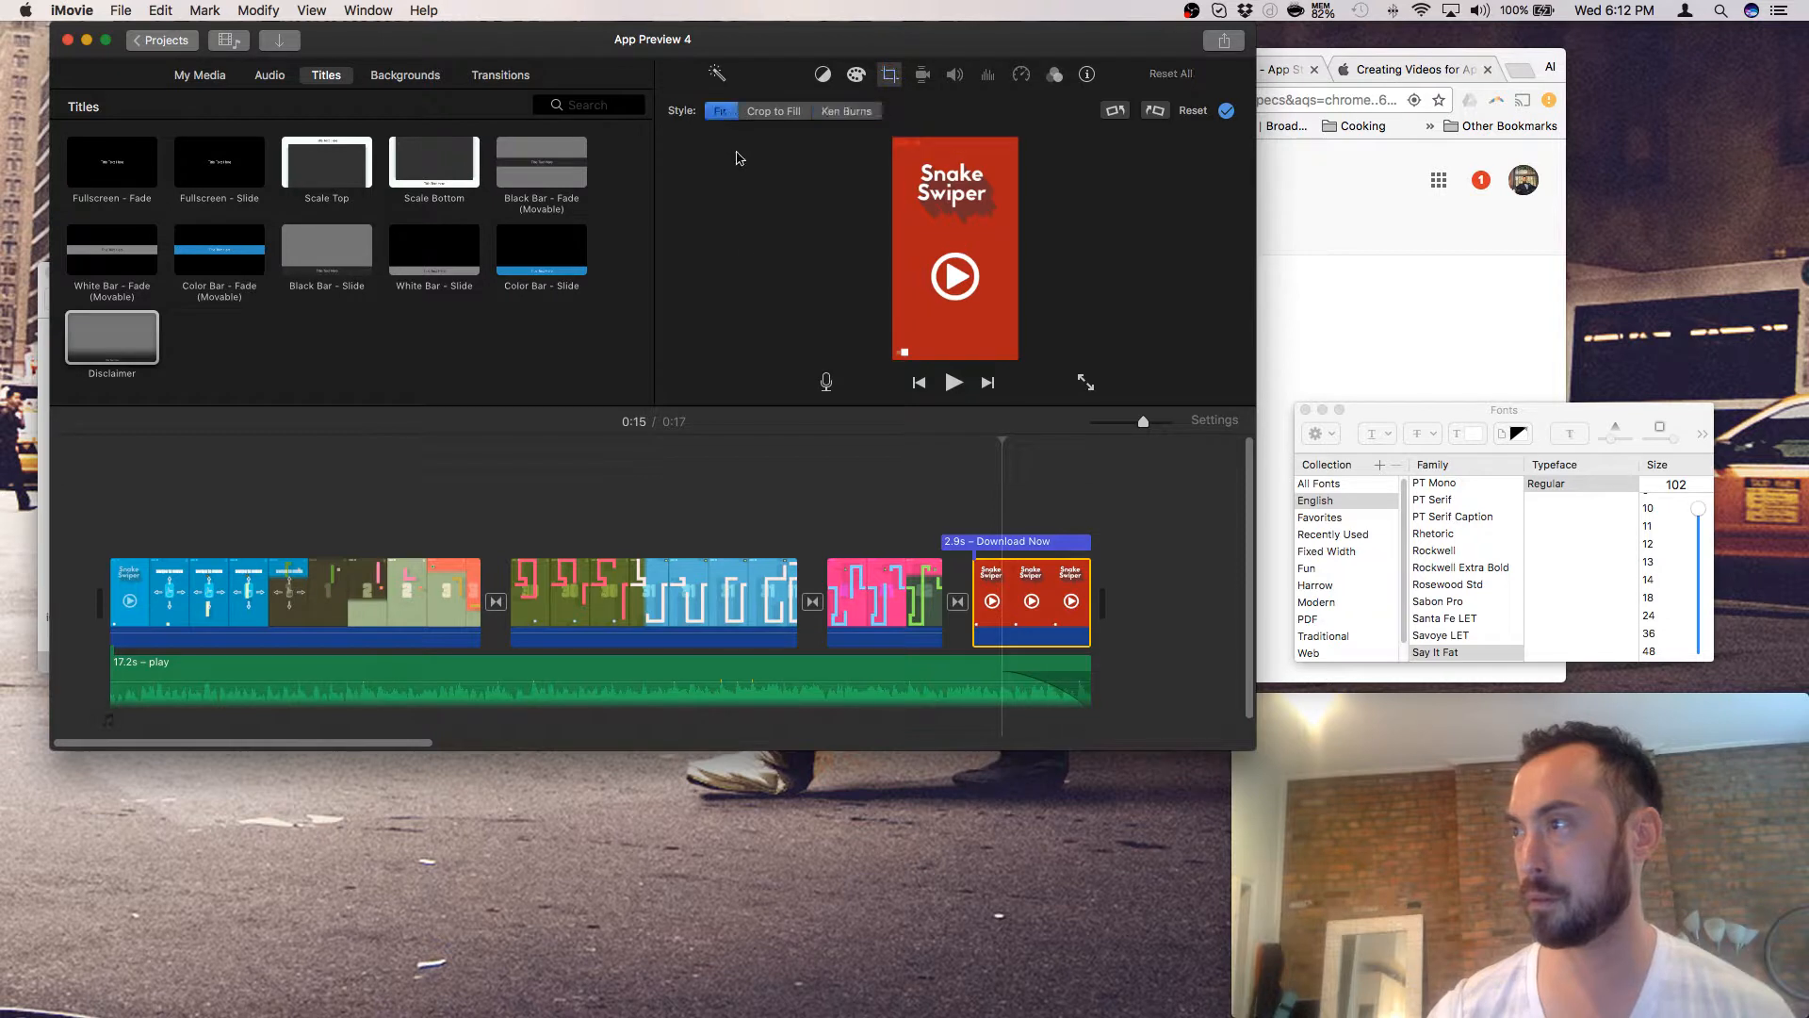
click(787, 481)
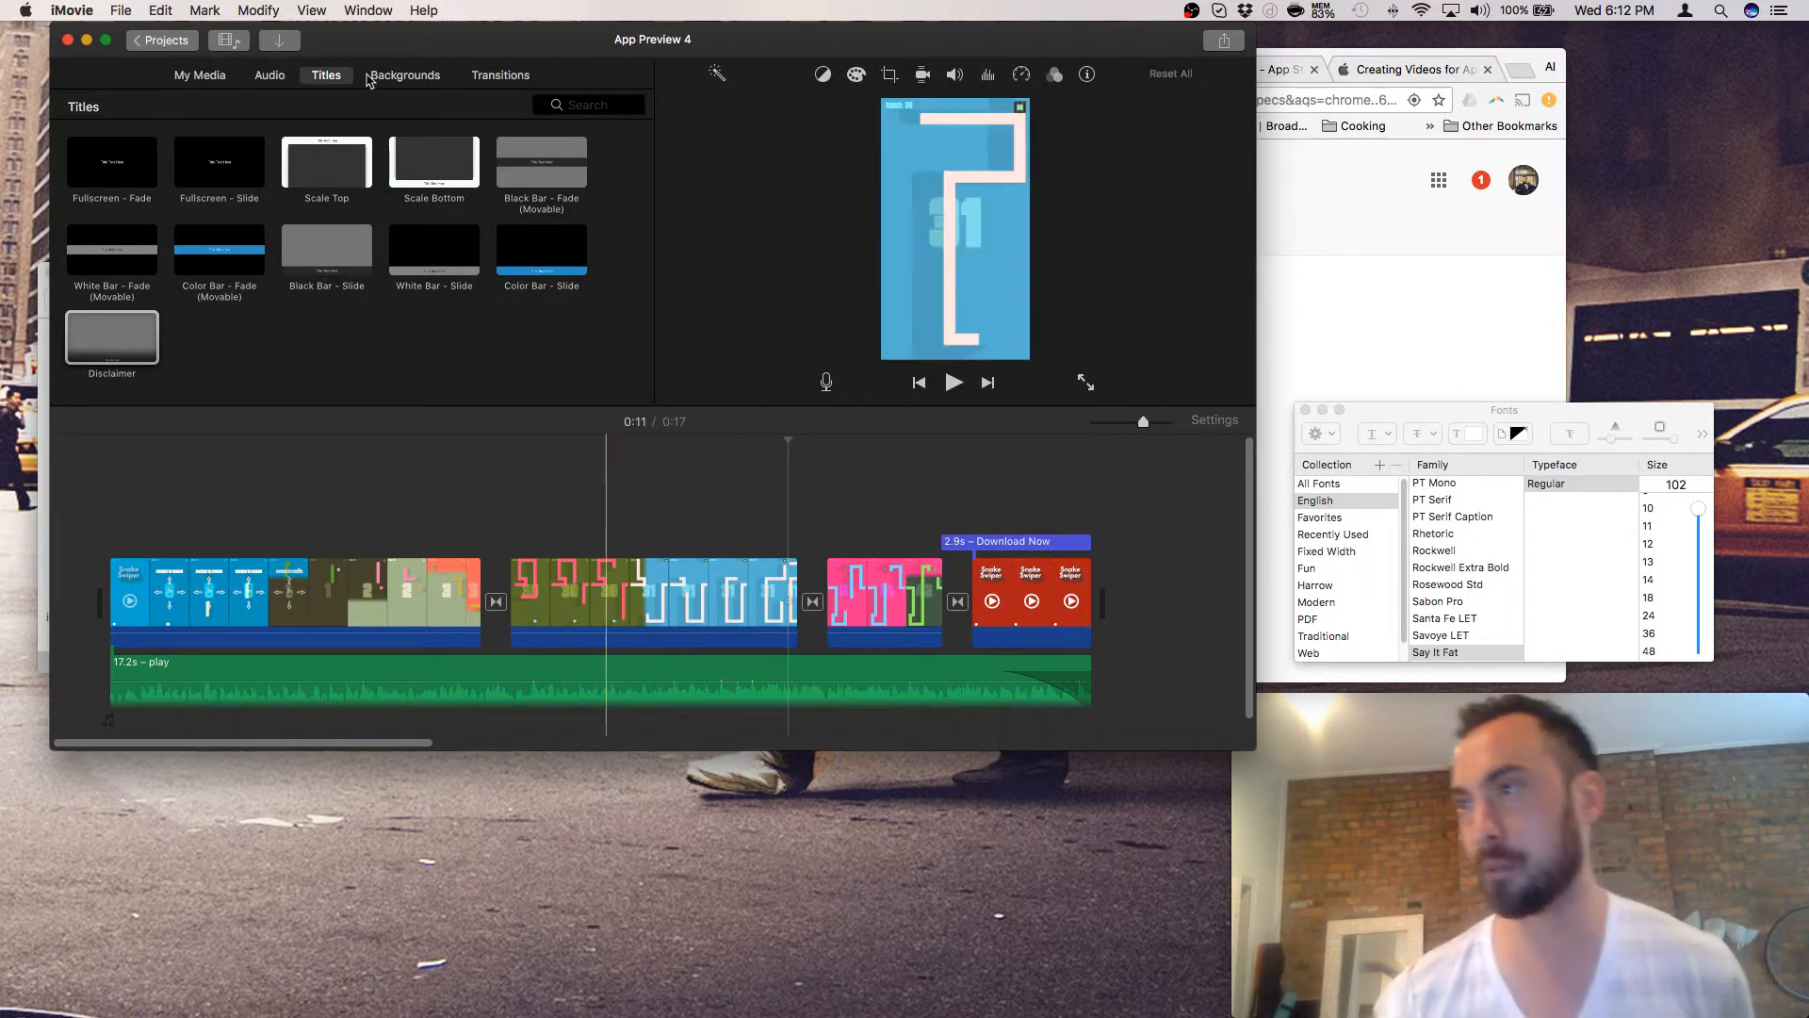
- Start sharing App Preview 4 as a 750×1334 H.264 app preview, with Chrome brought forward
click(1226, 43)
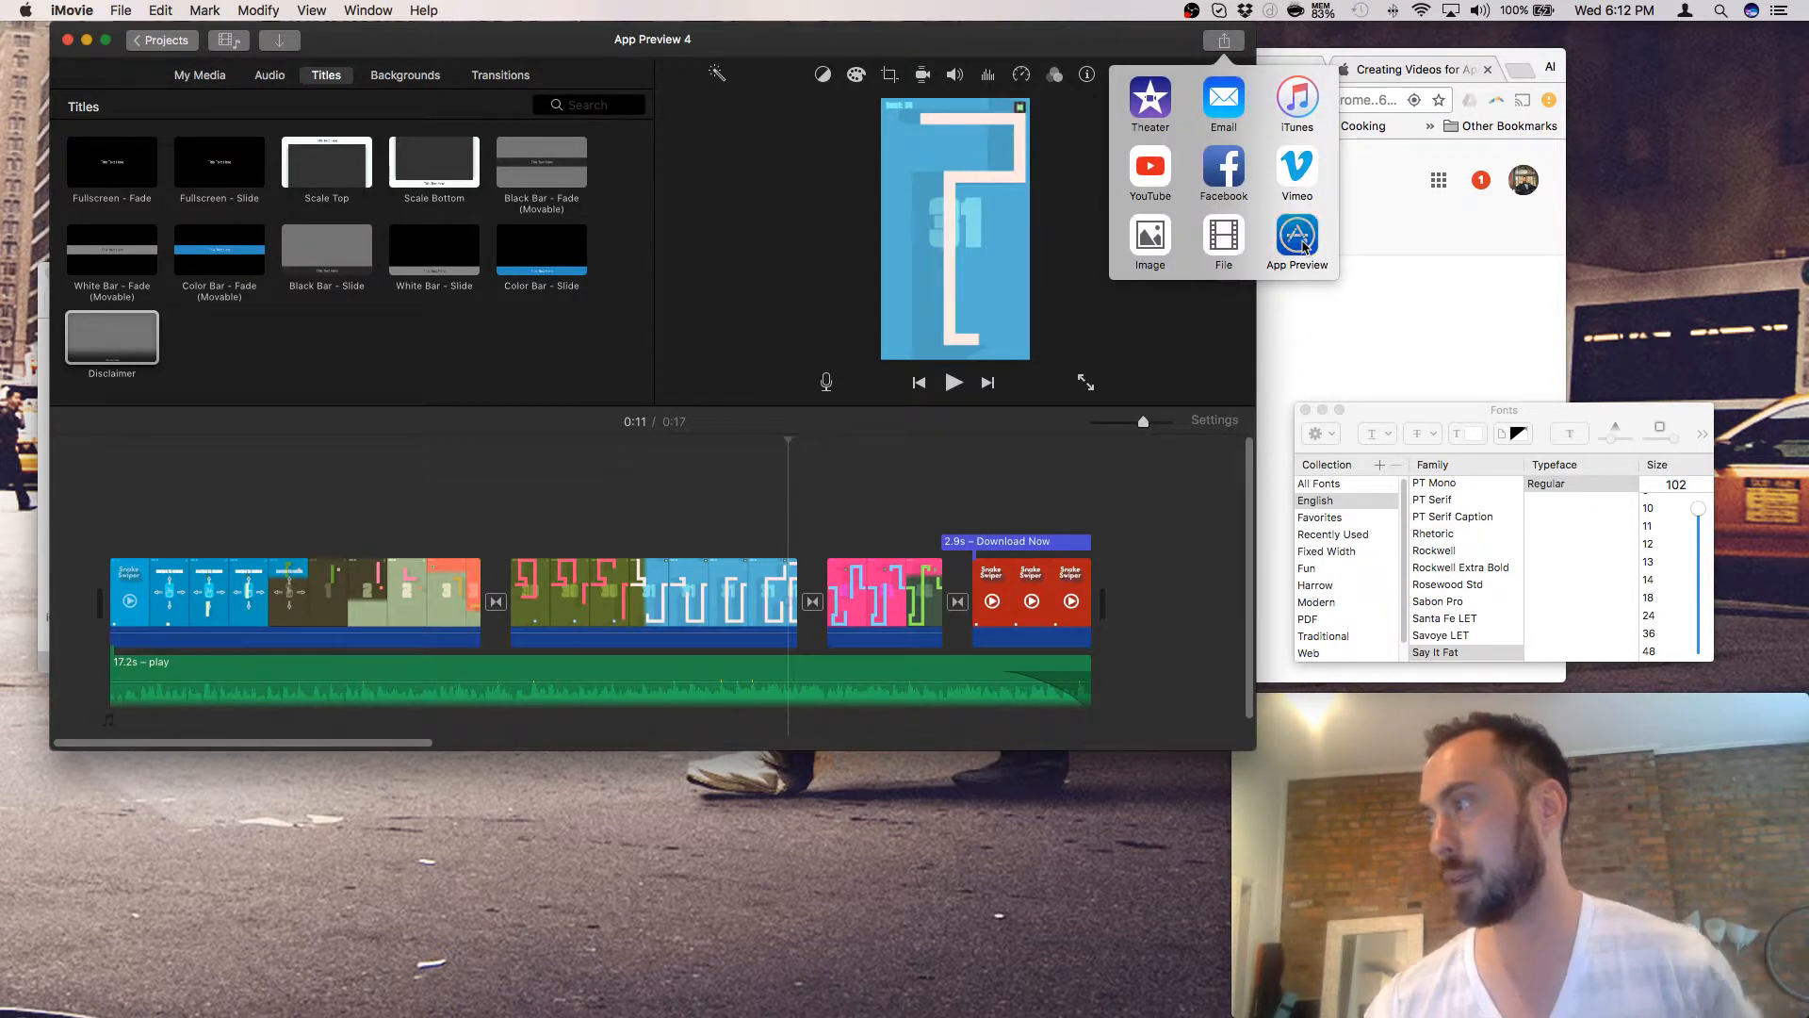
click(1298, 240)
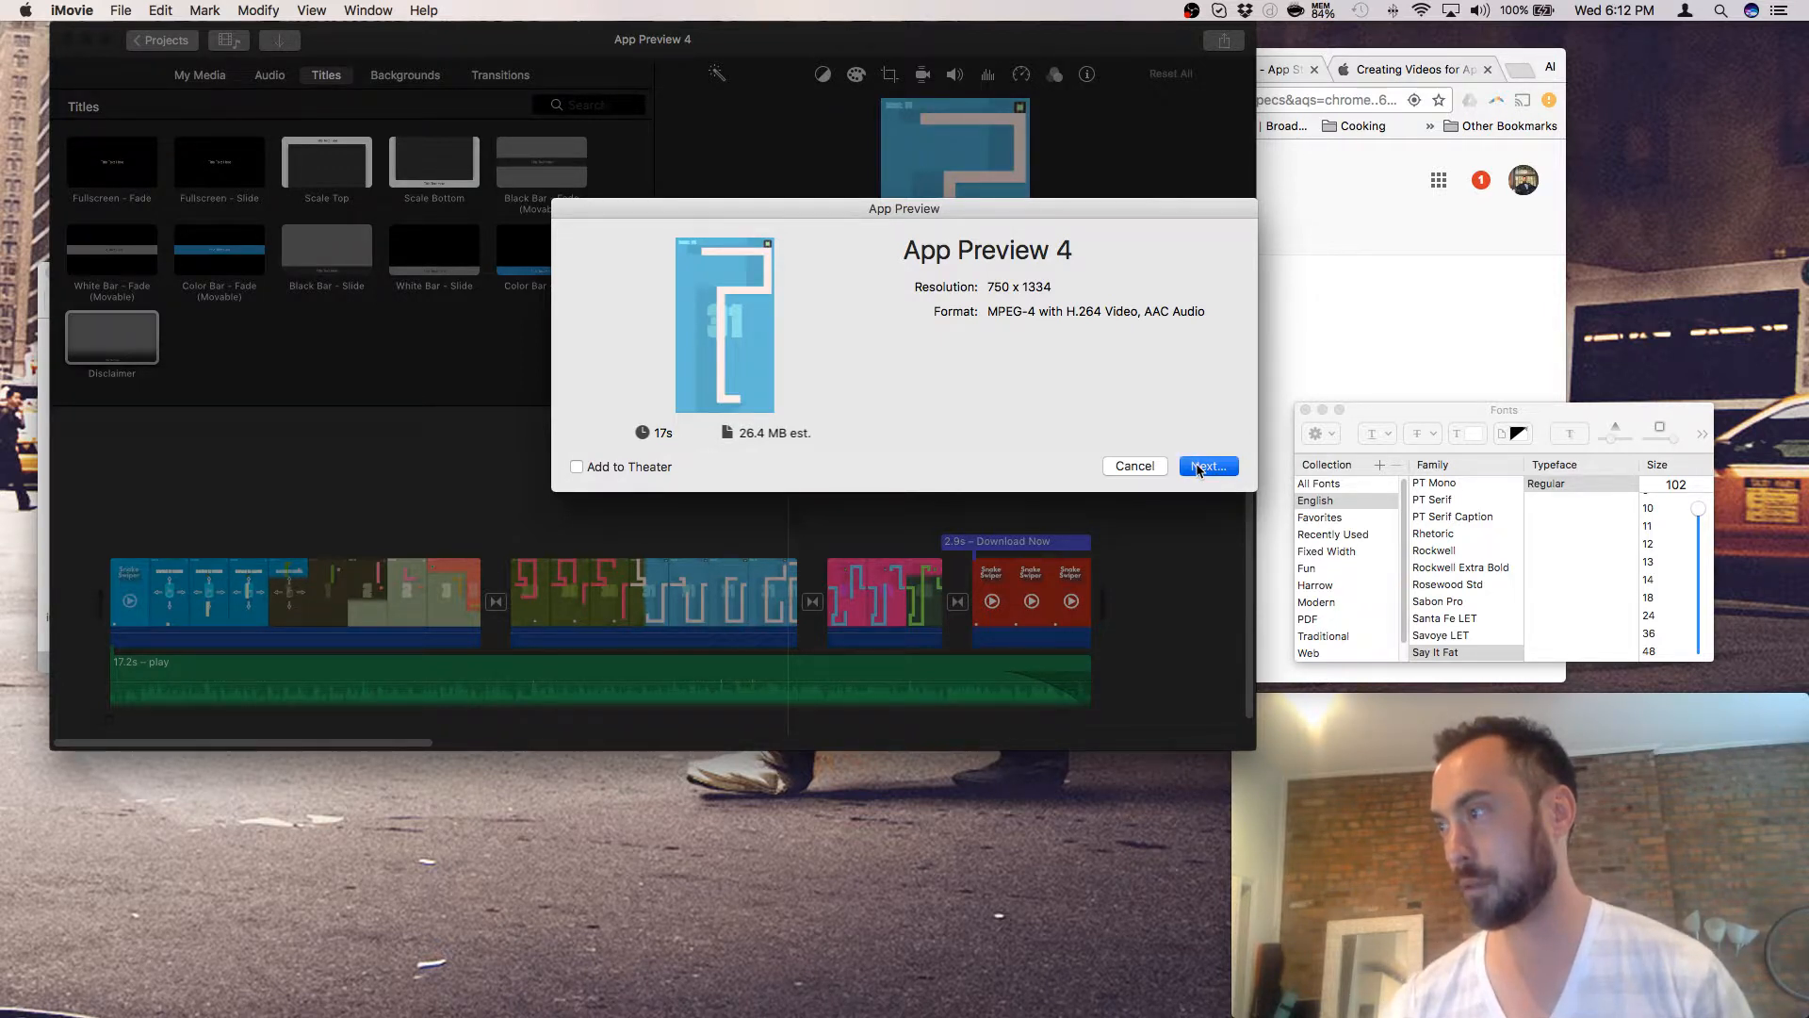
click(1194, 464)
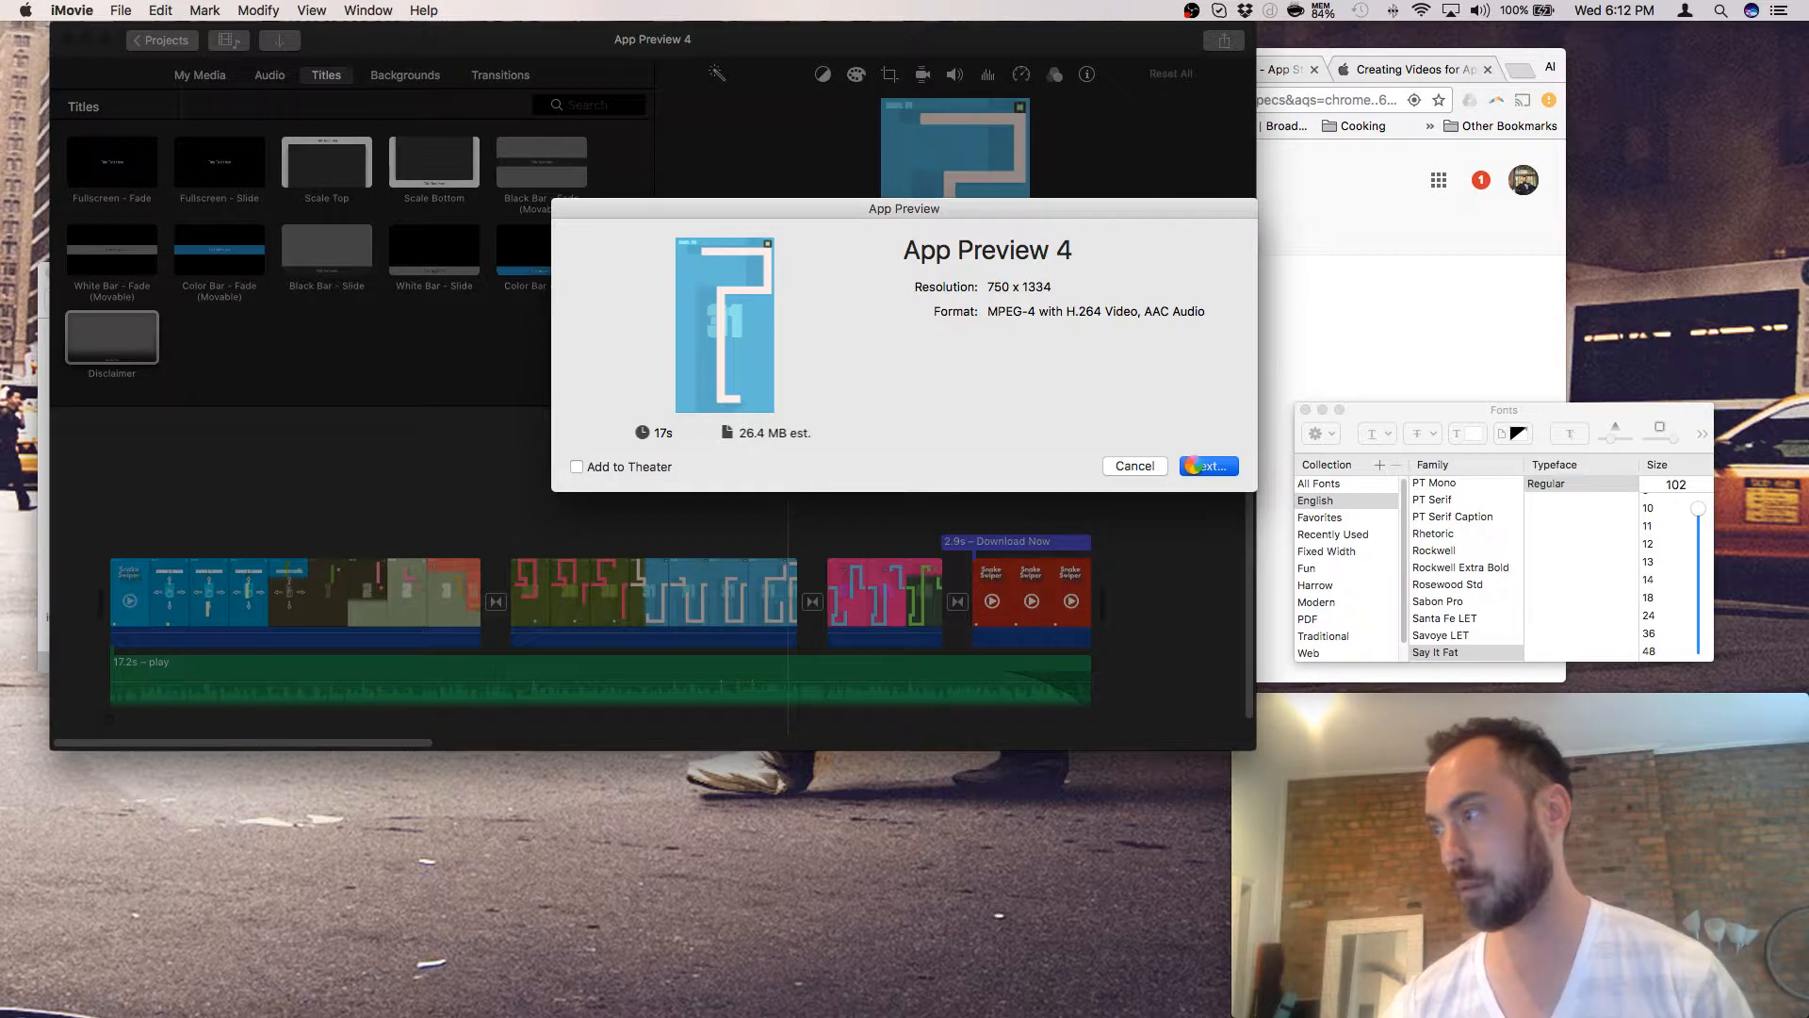
click(1308, 331)
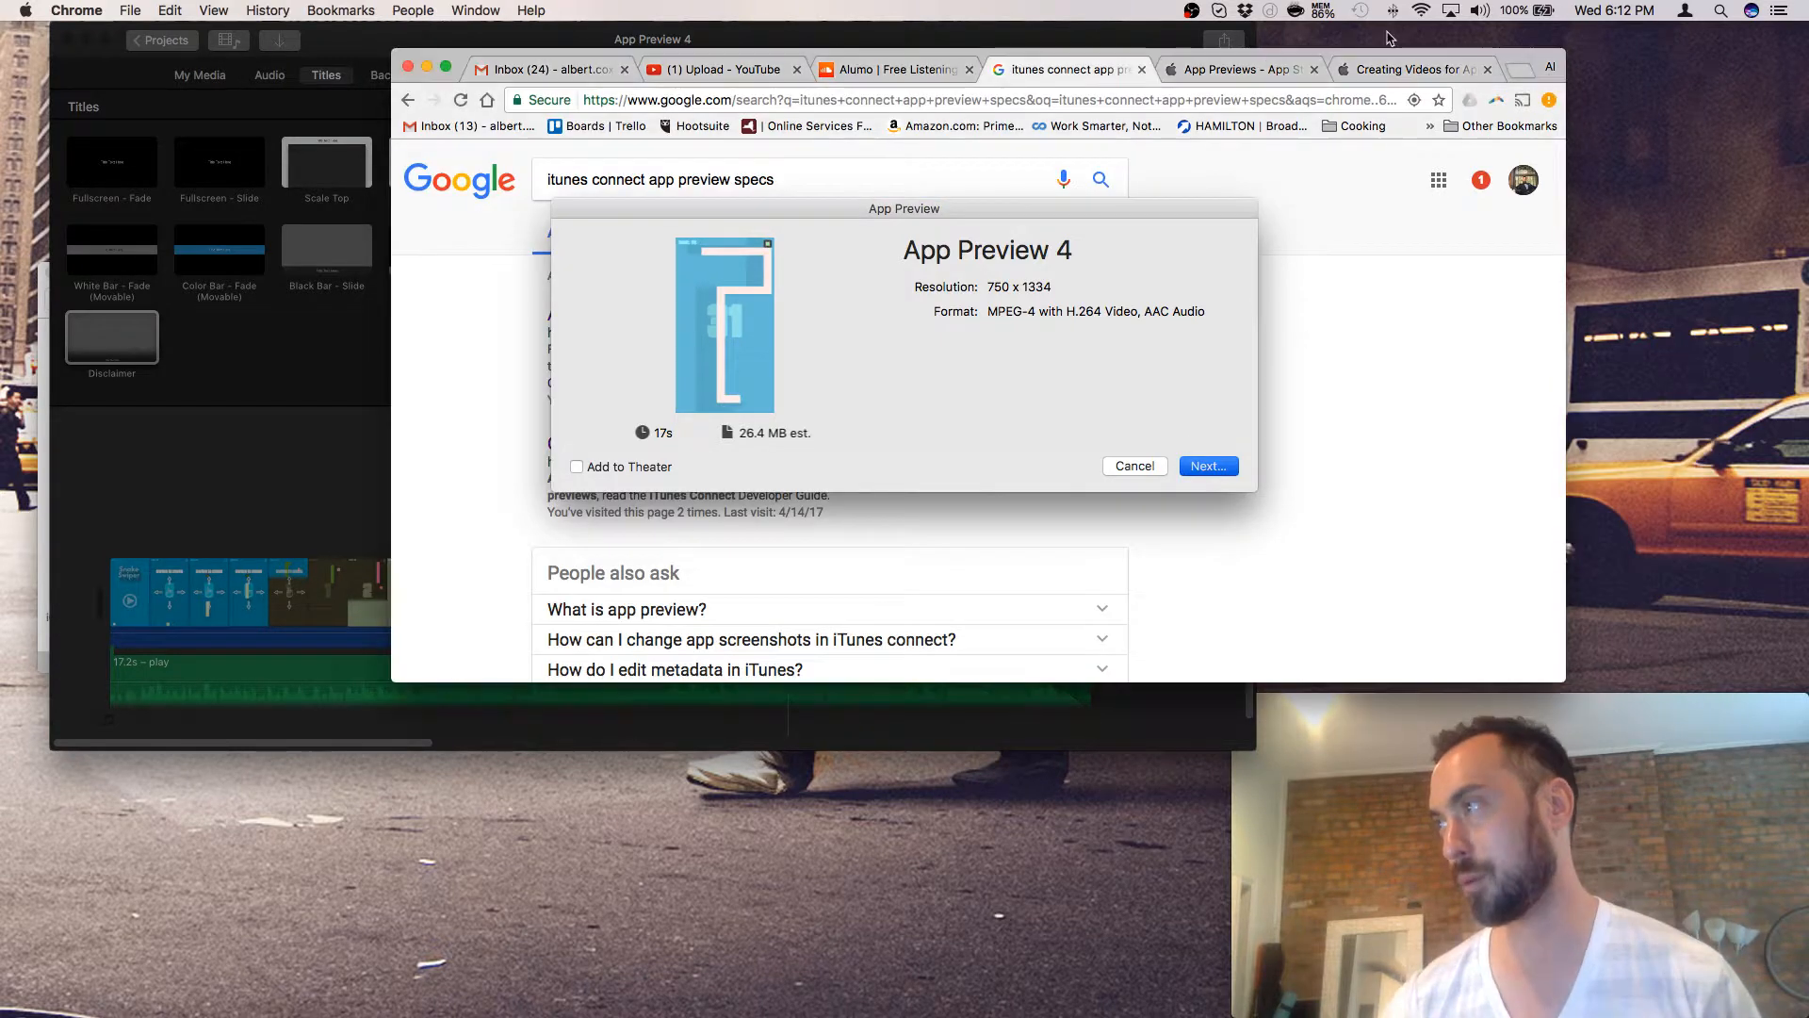
- Read Apple's Creating Videos for App Previews page in Chrome, then switch back to iMovie
click(1395, 76)
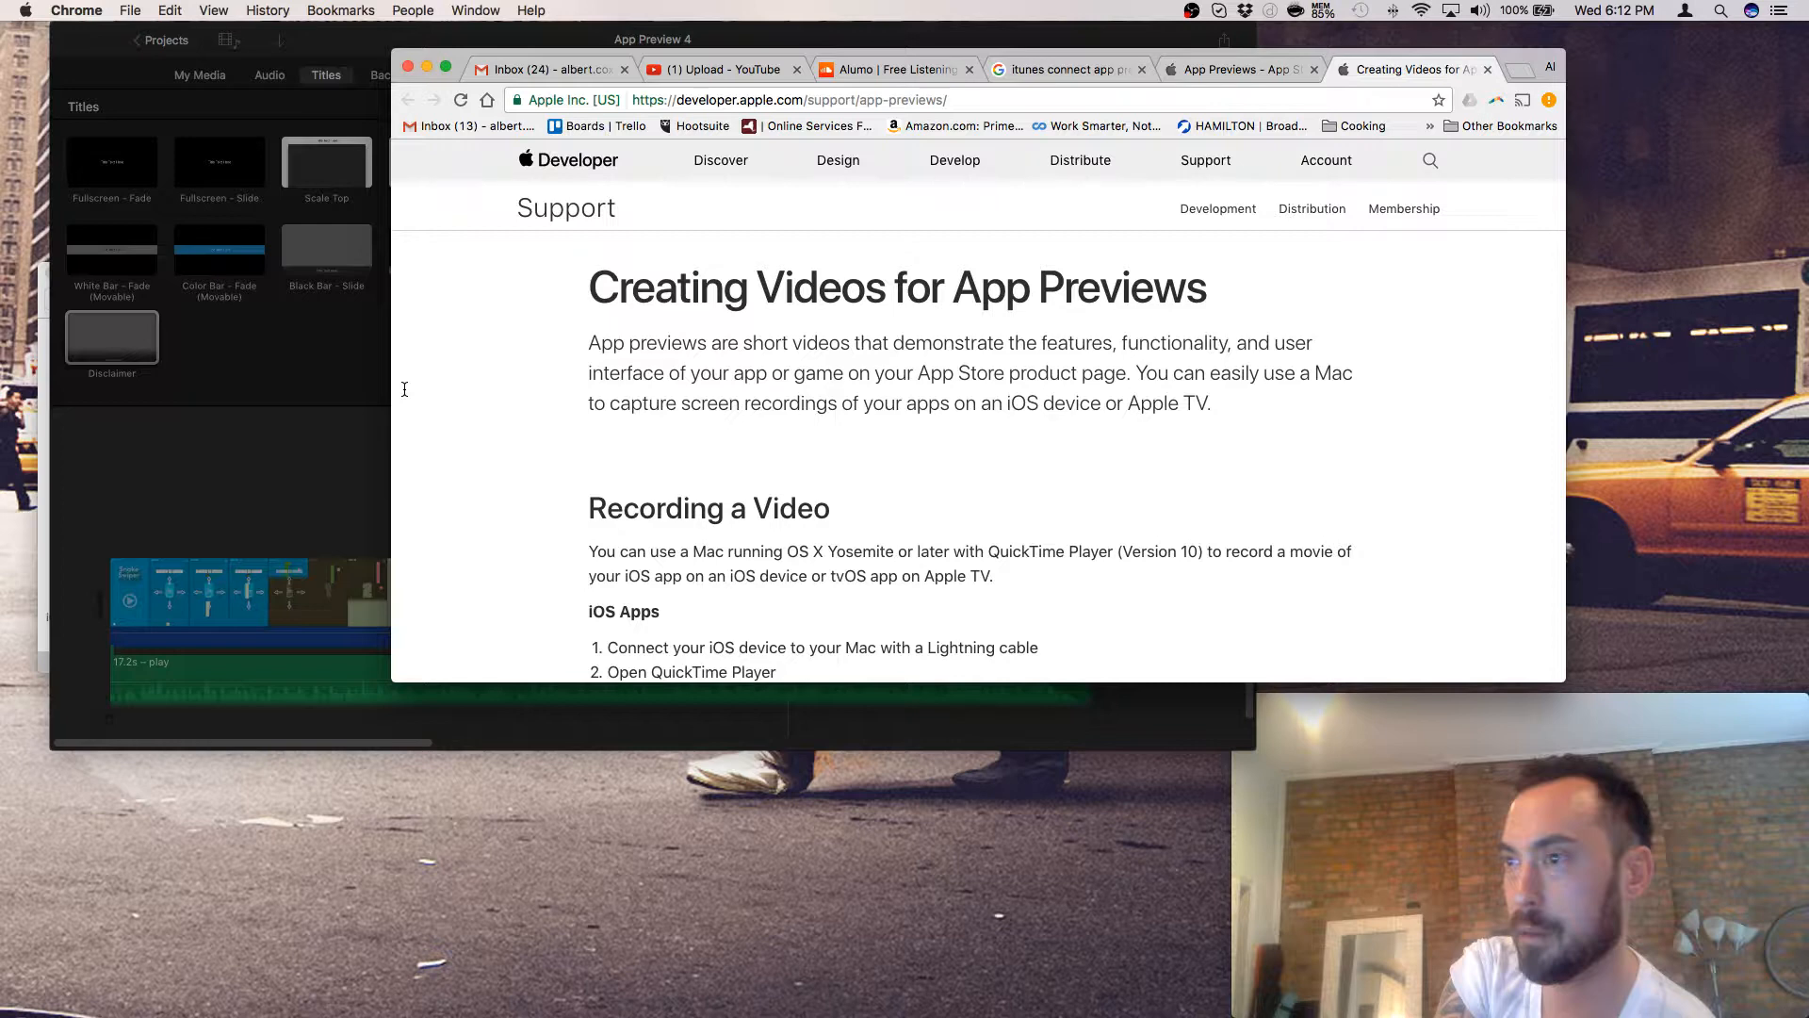
key(super+Tab)
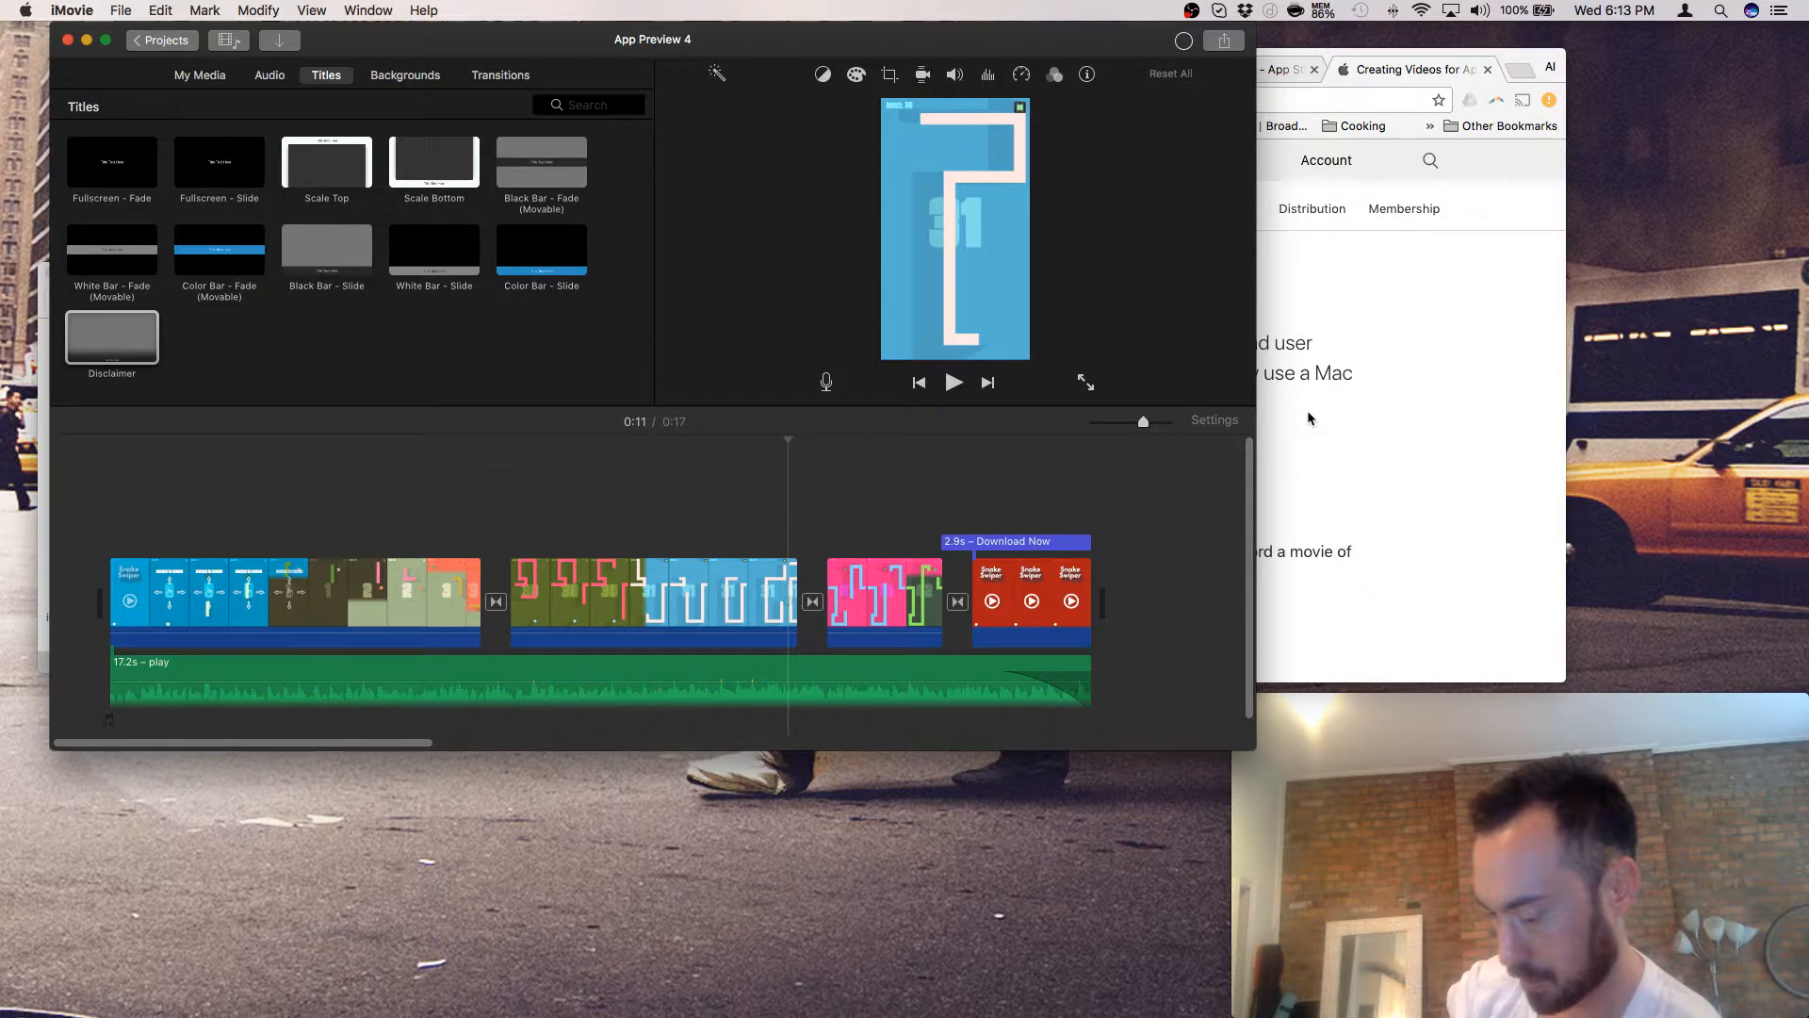
- Scroll through Chrome's Show More with App Previews page down to the App Store Review Guidelines link
click(1309, 418)
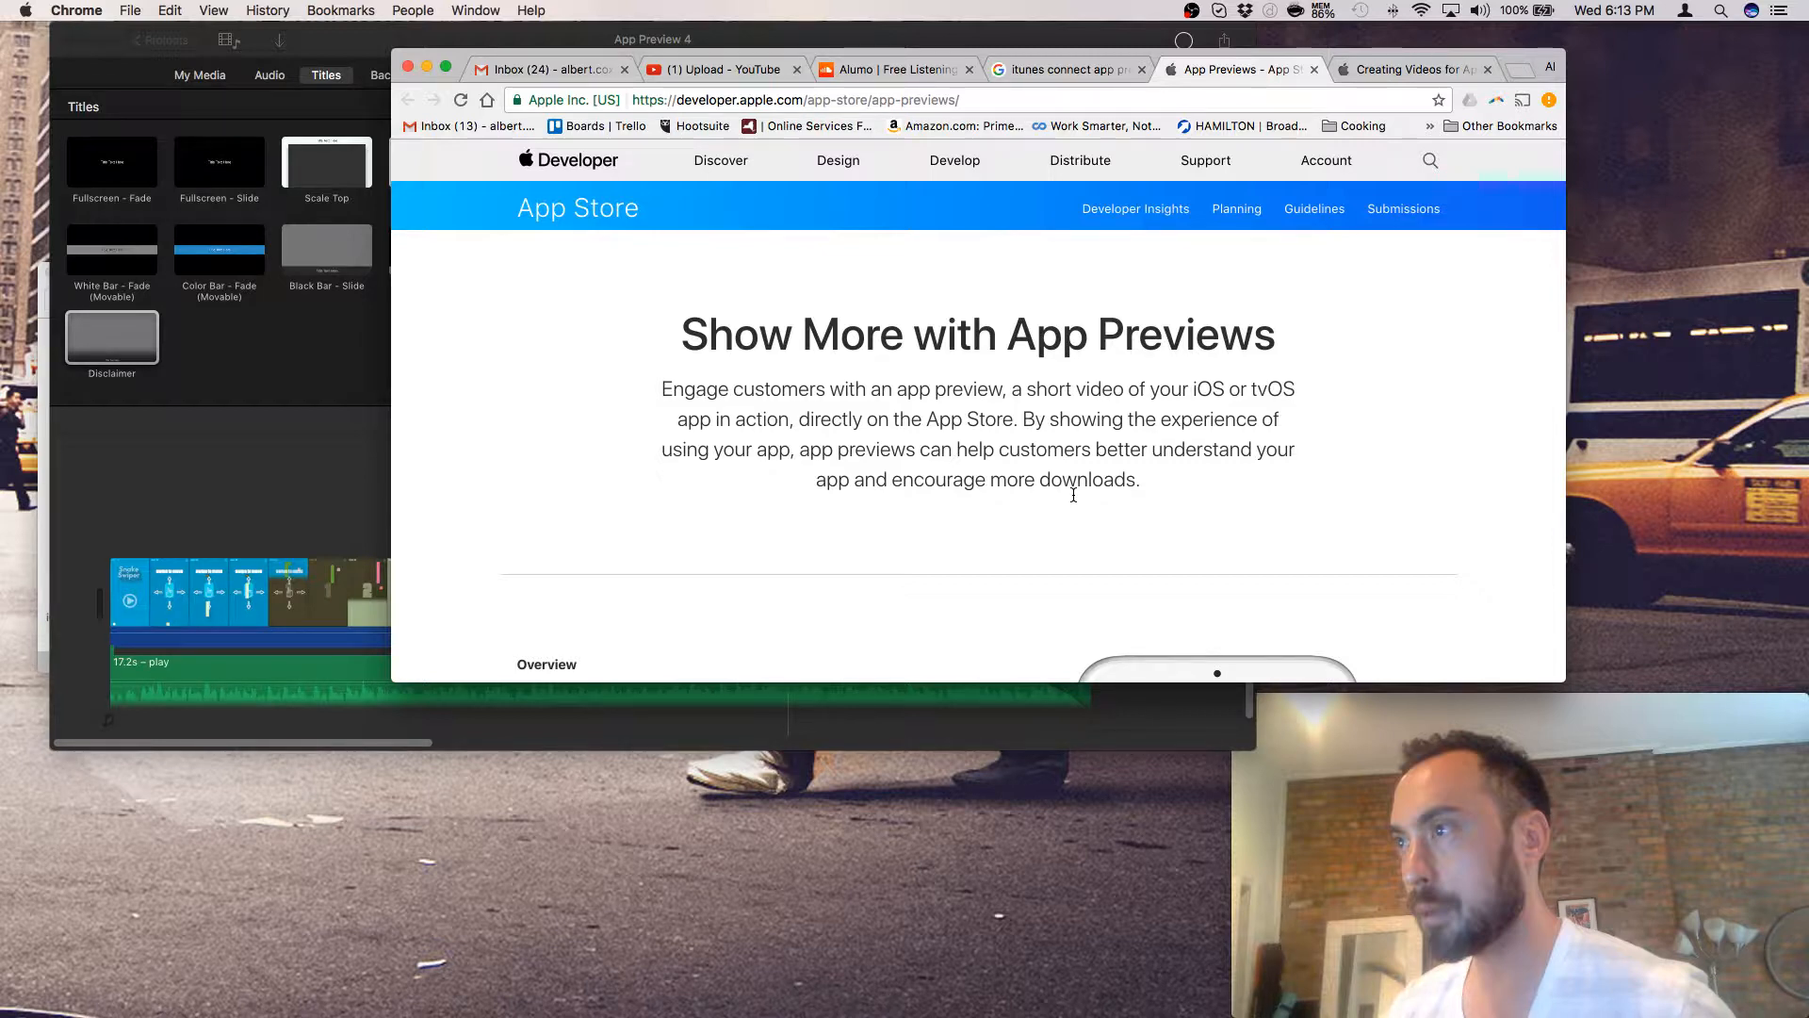
scroll(1074, 486, down, 10)
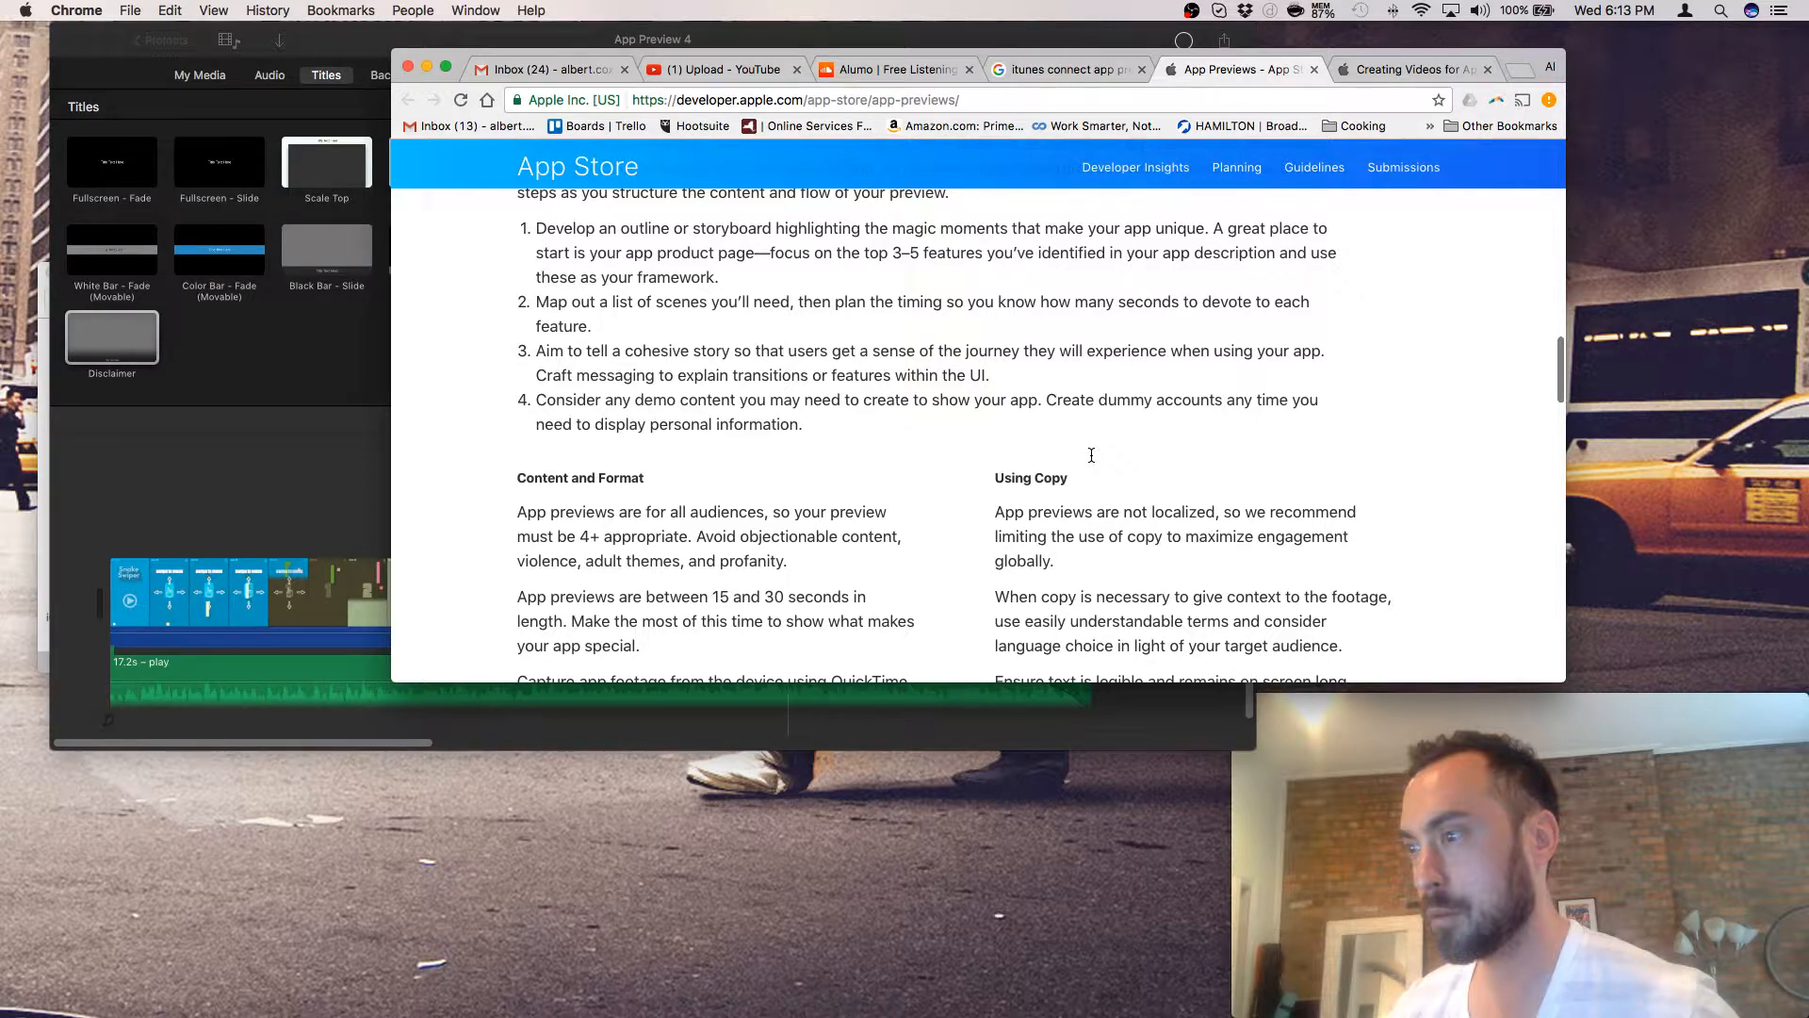
scroll(1092, 455, down, 10)
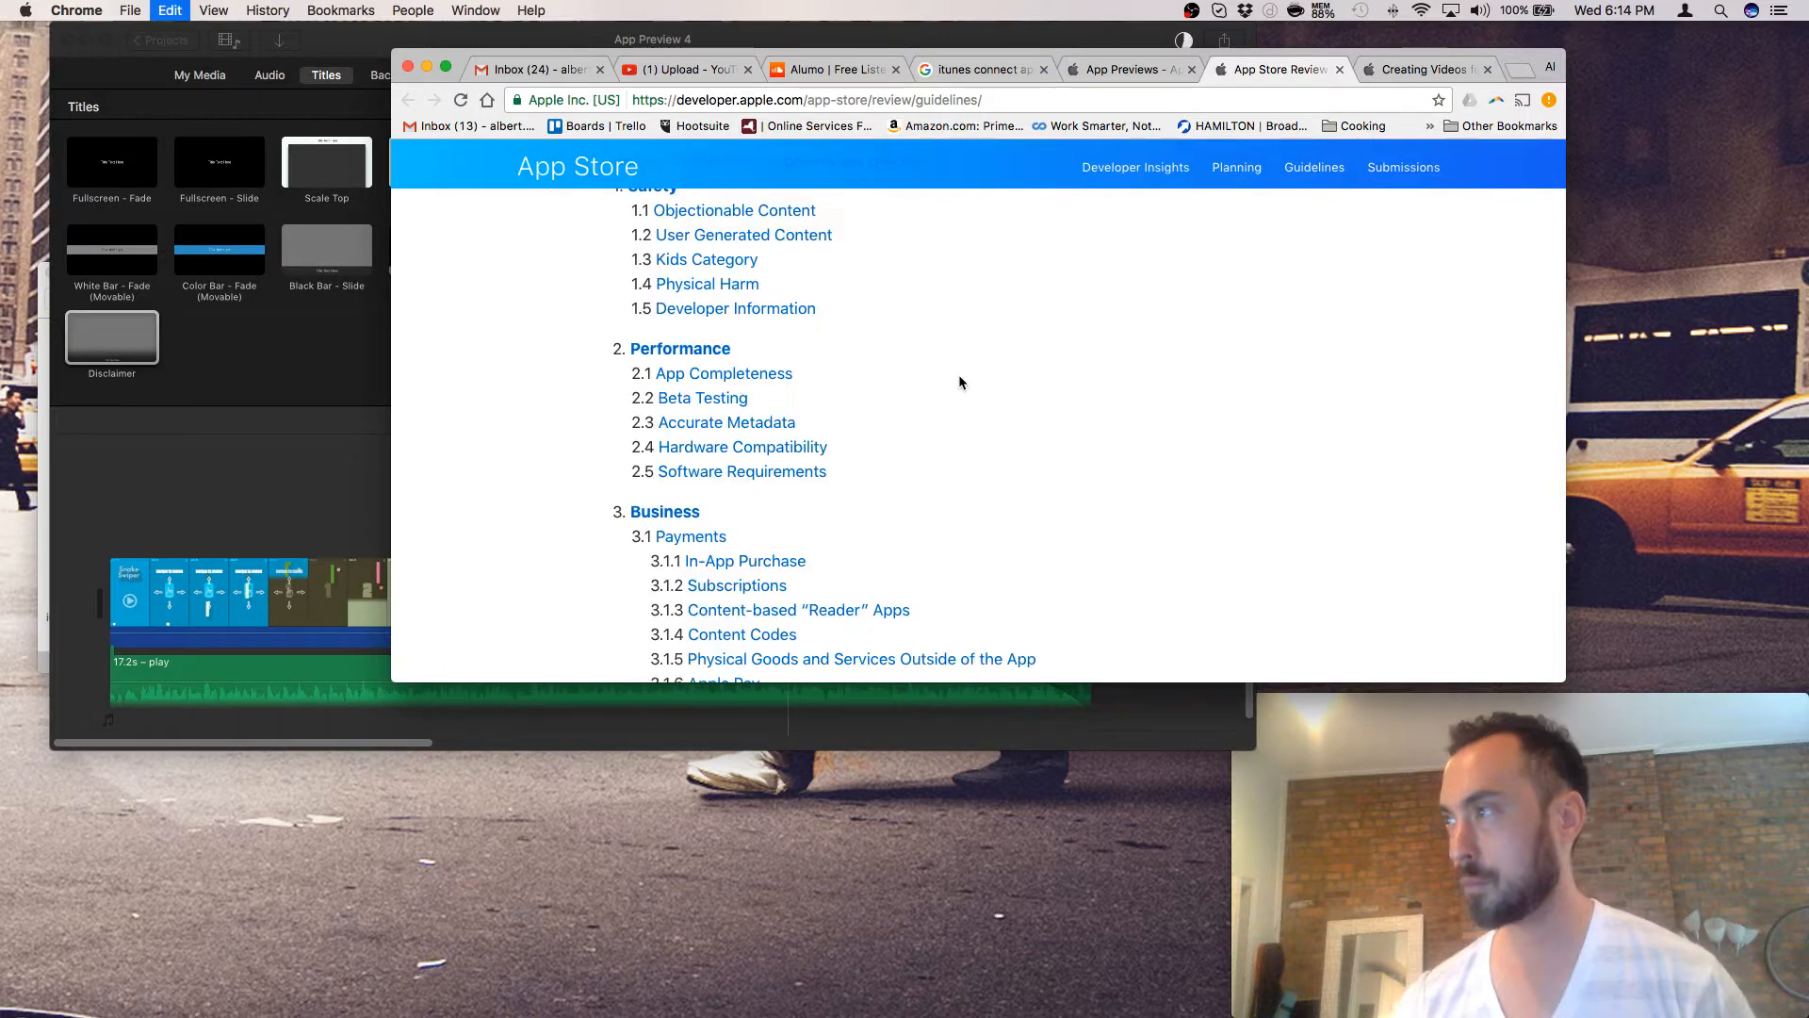
- Search the guidelines for app, video, then preview to reach section 2.3.4, then open iMovie's menu
key(super+f)
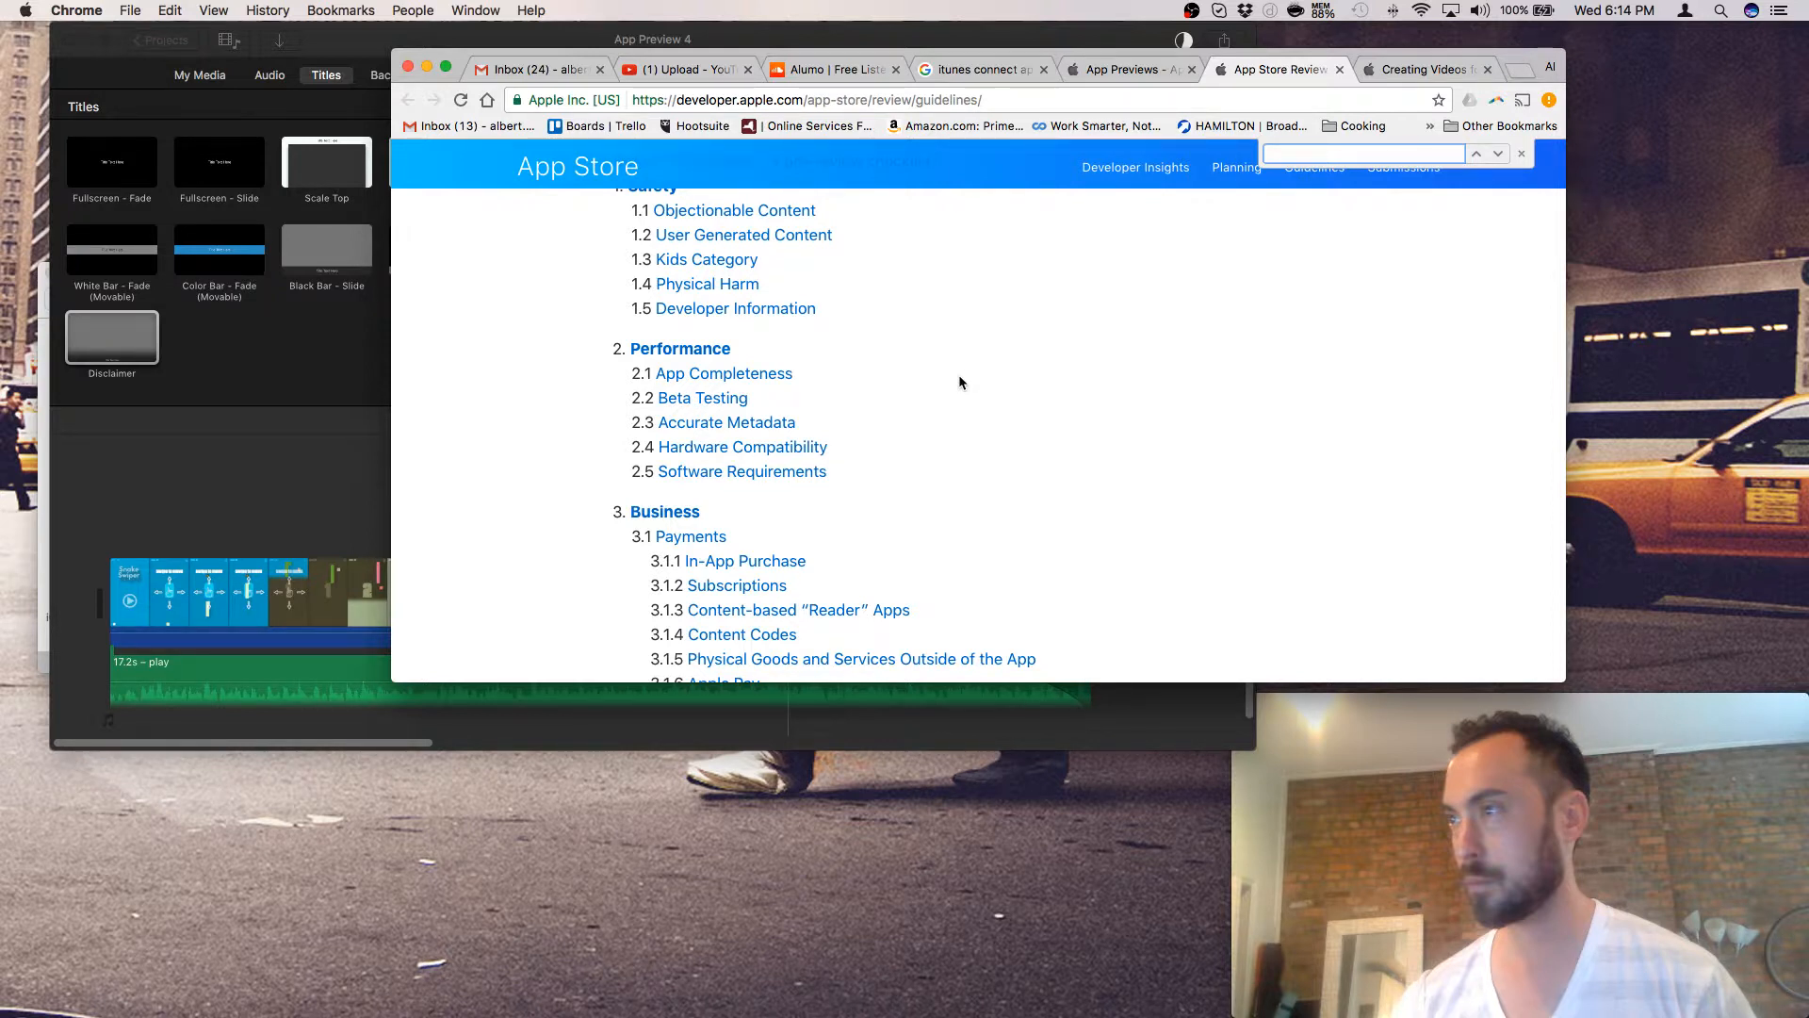
text(app)
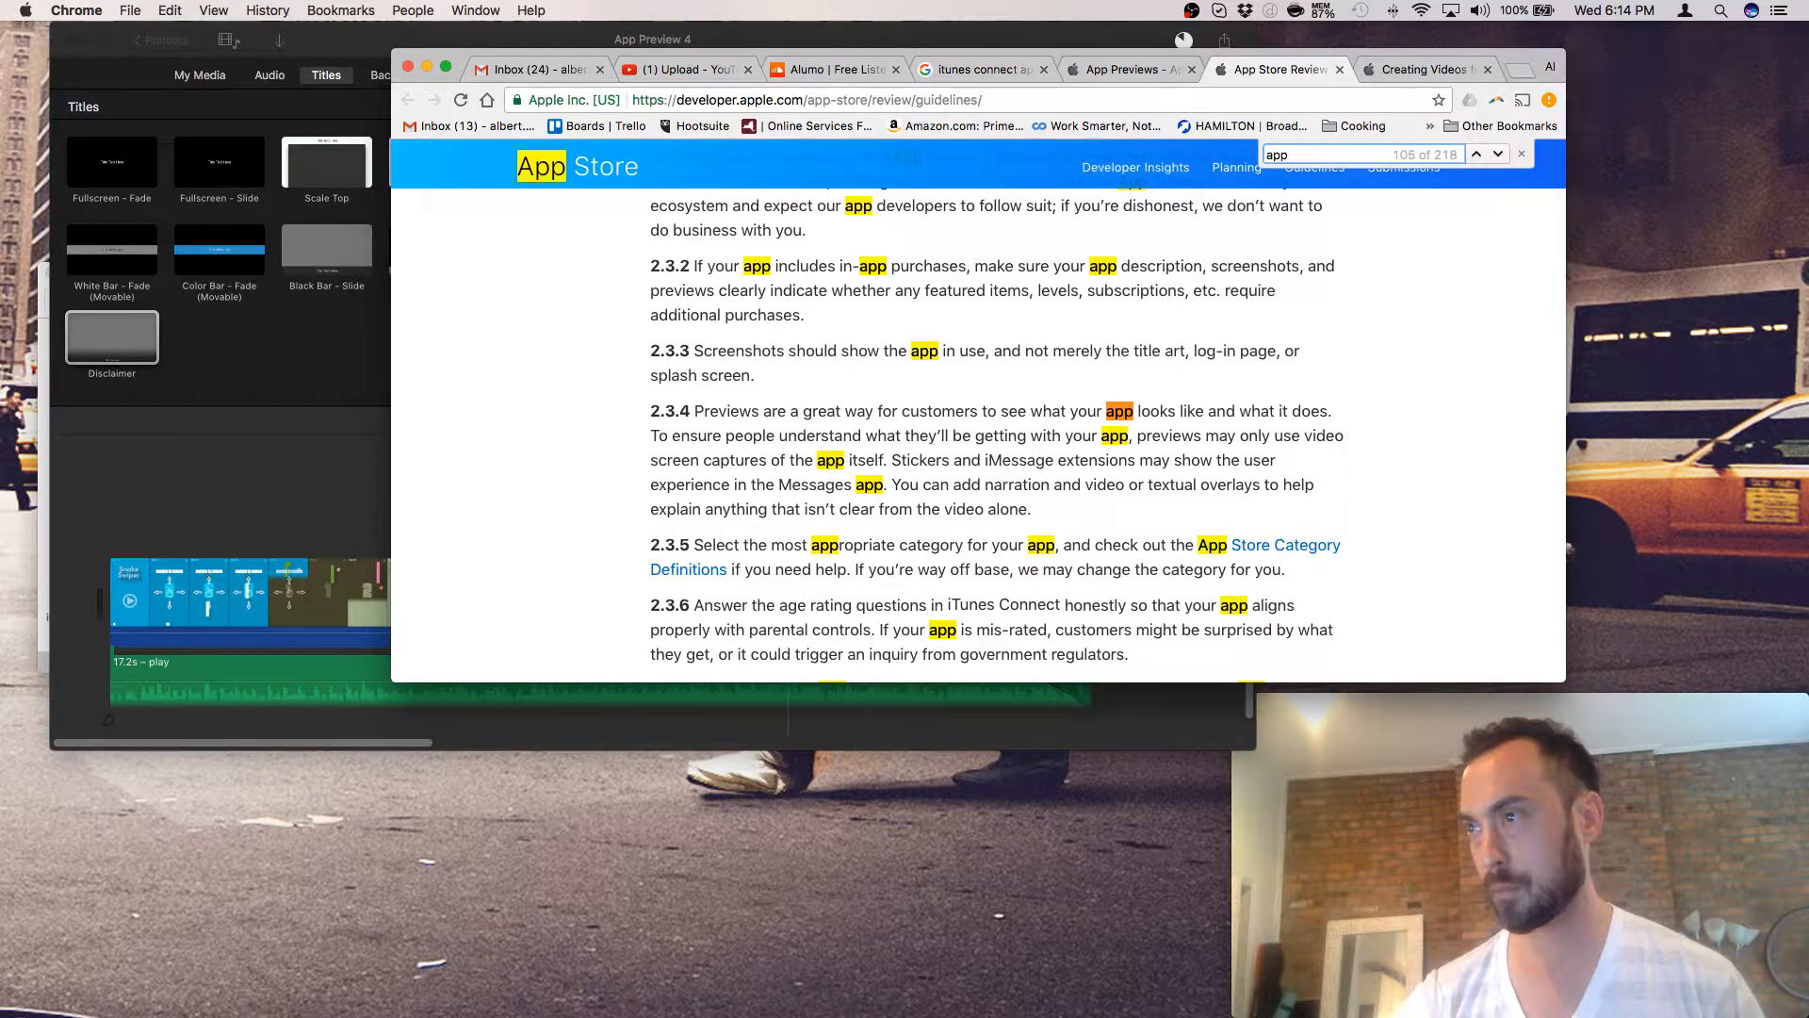
text(video)
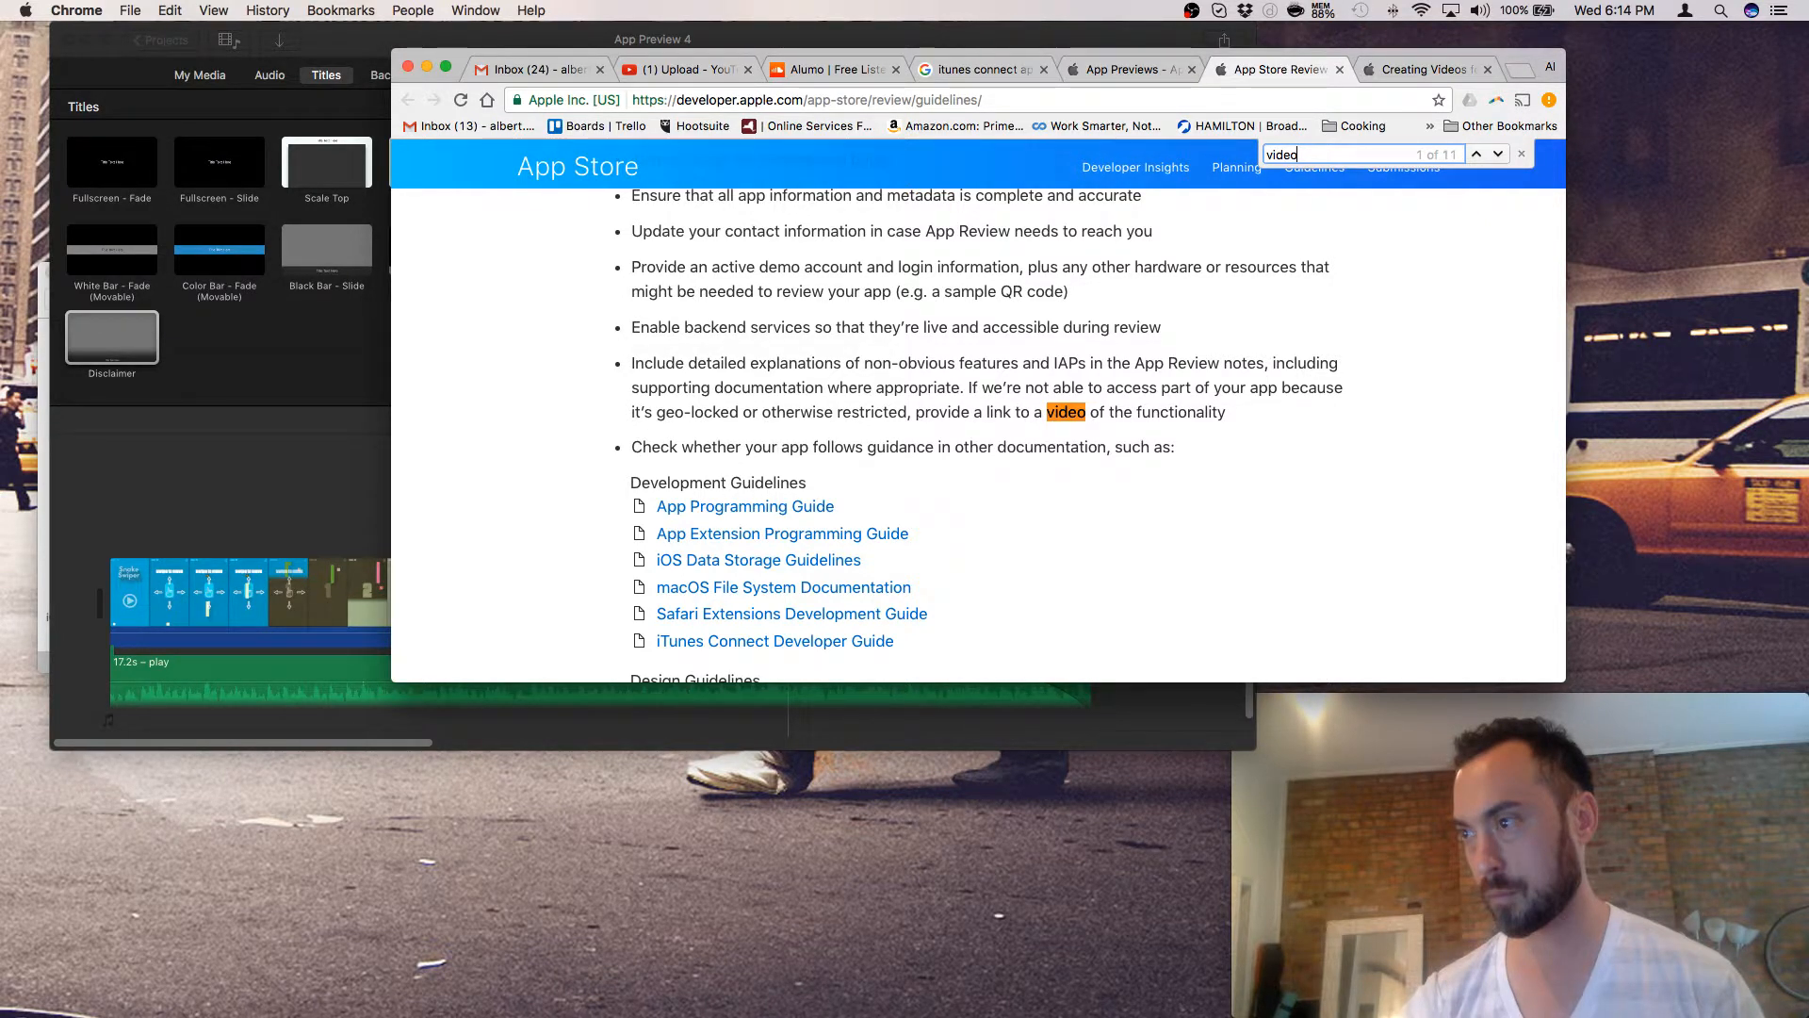
key(super+a)
text(preview)
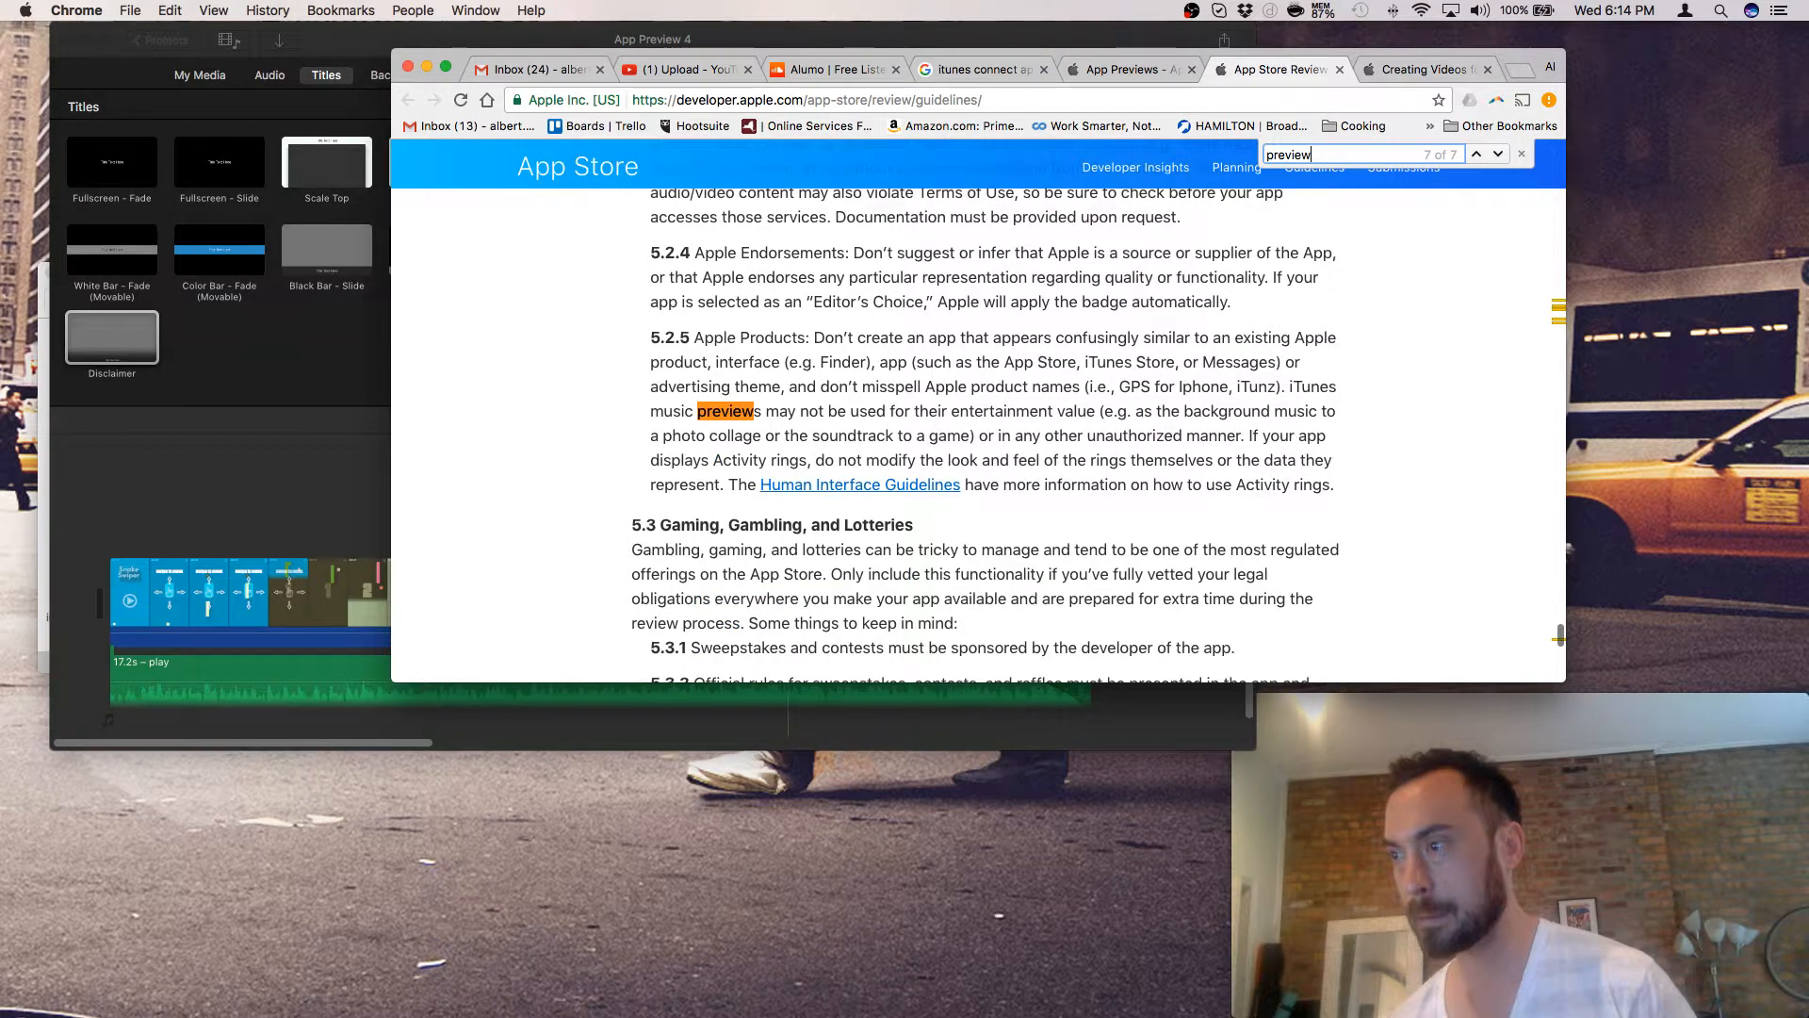
key(Return)
key(Return)
key(Return)
key(Return)
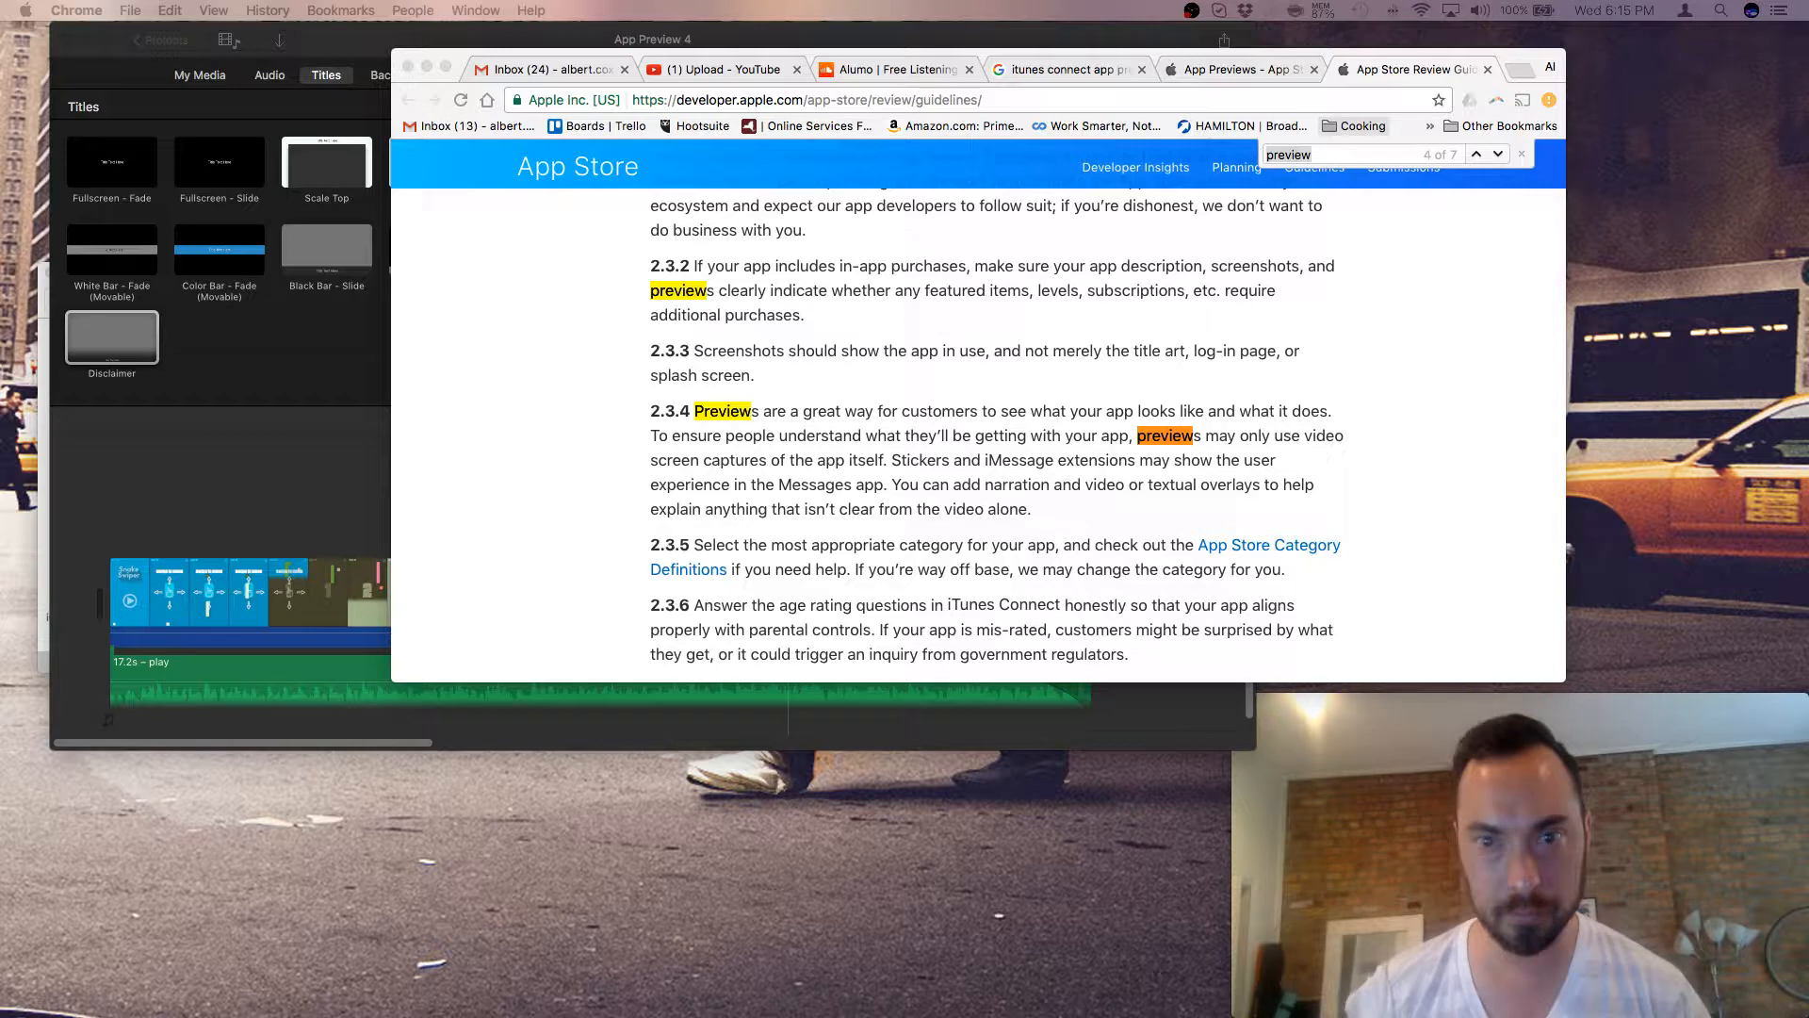
click(186, 449)
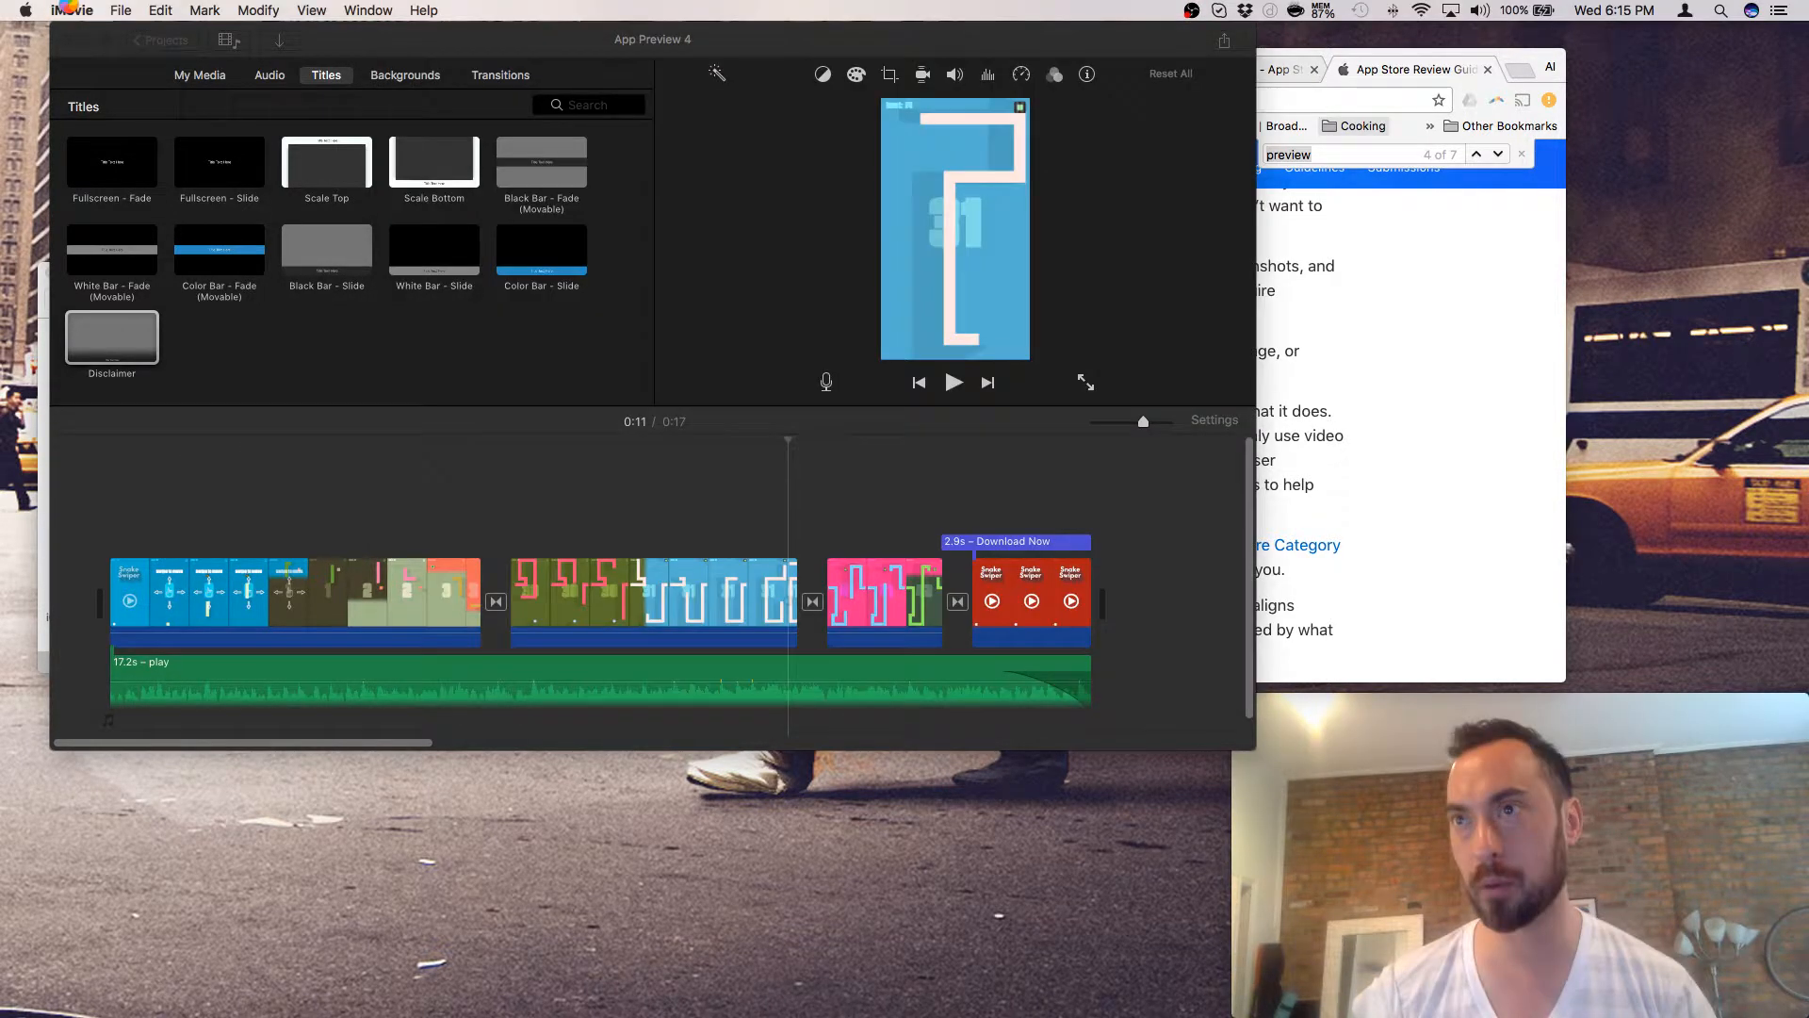
click(69, 10)
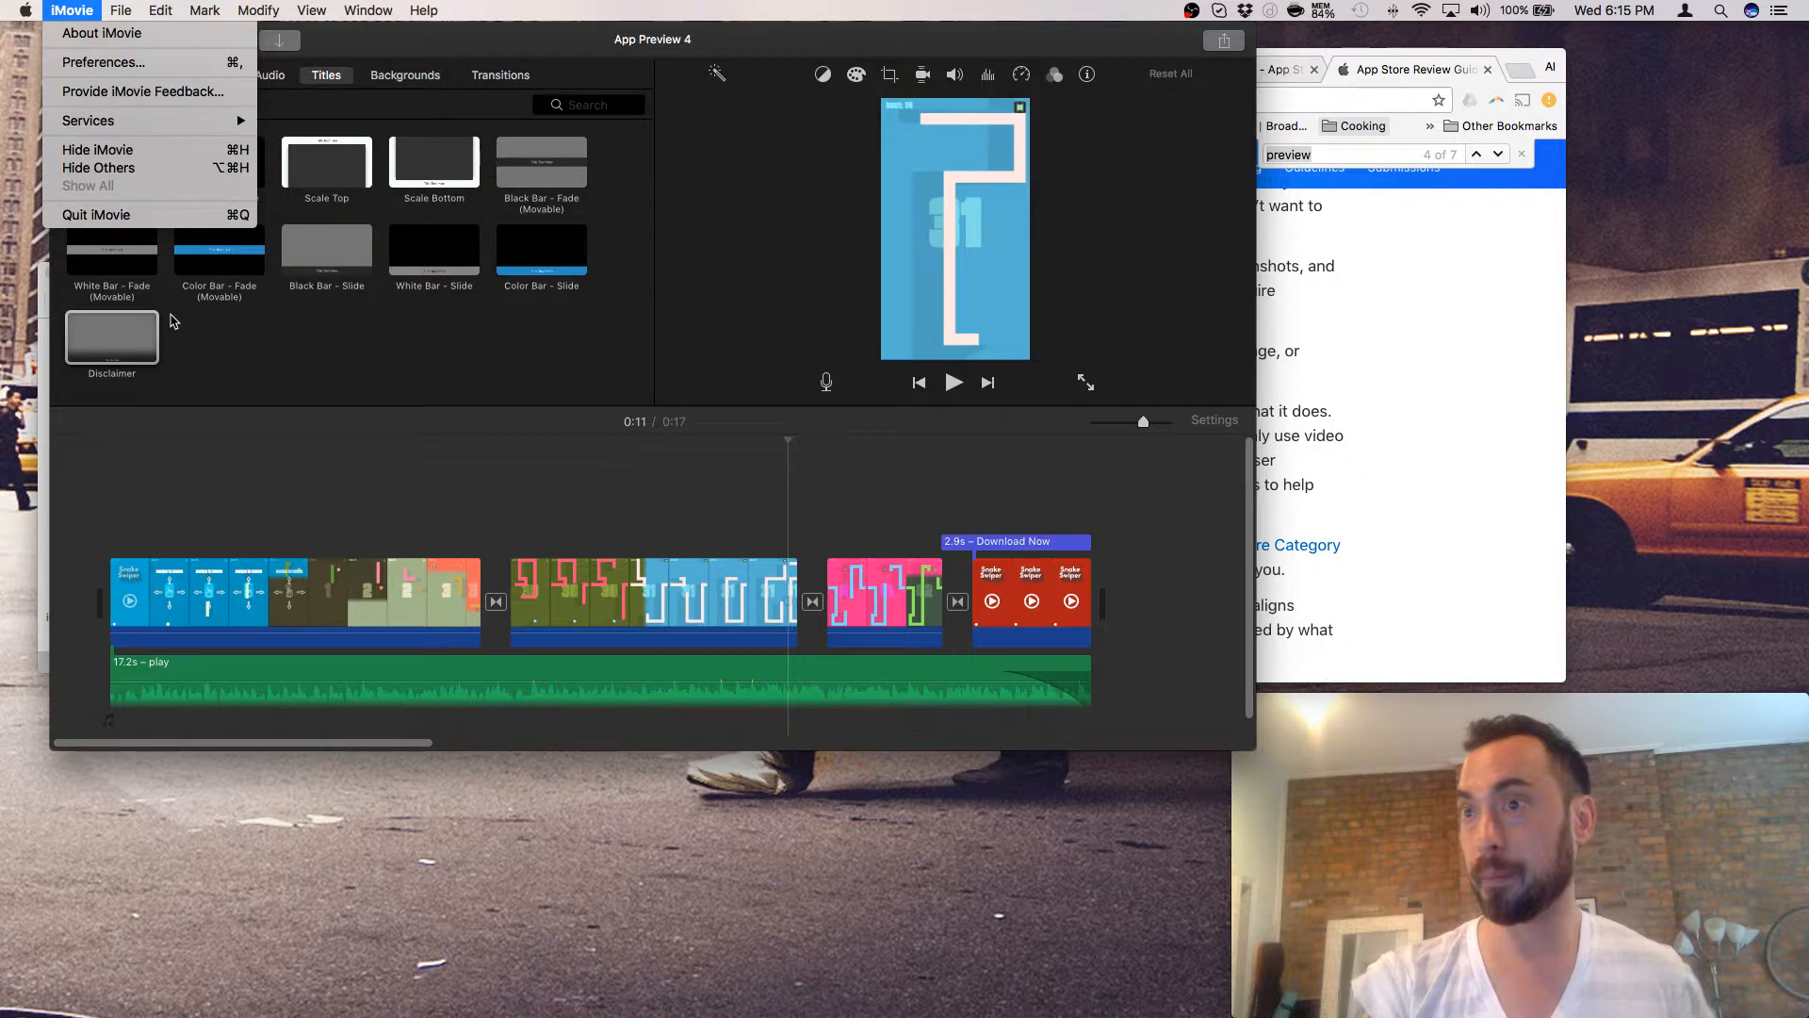
- Quit iMovie, leaving Chrome's guidelines and the Desktop Finder window
click(111, 213)
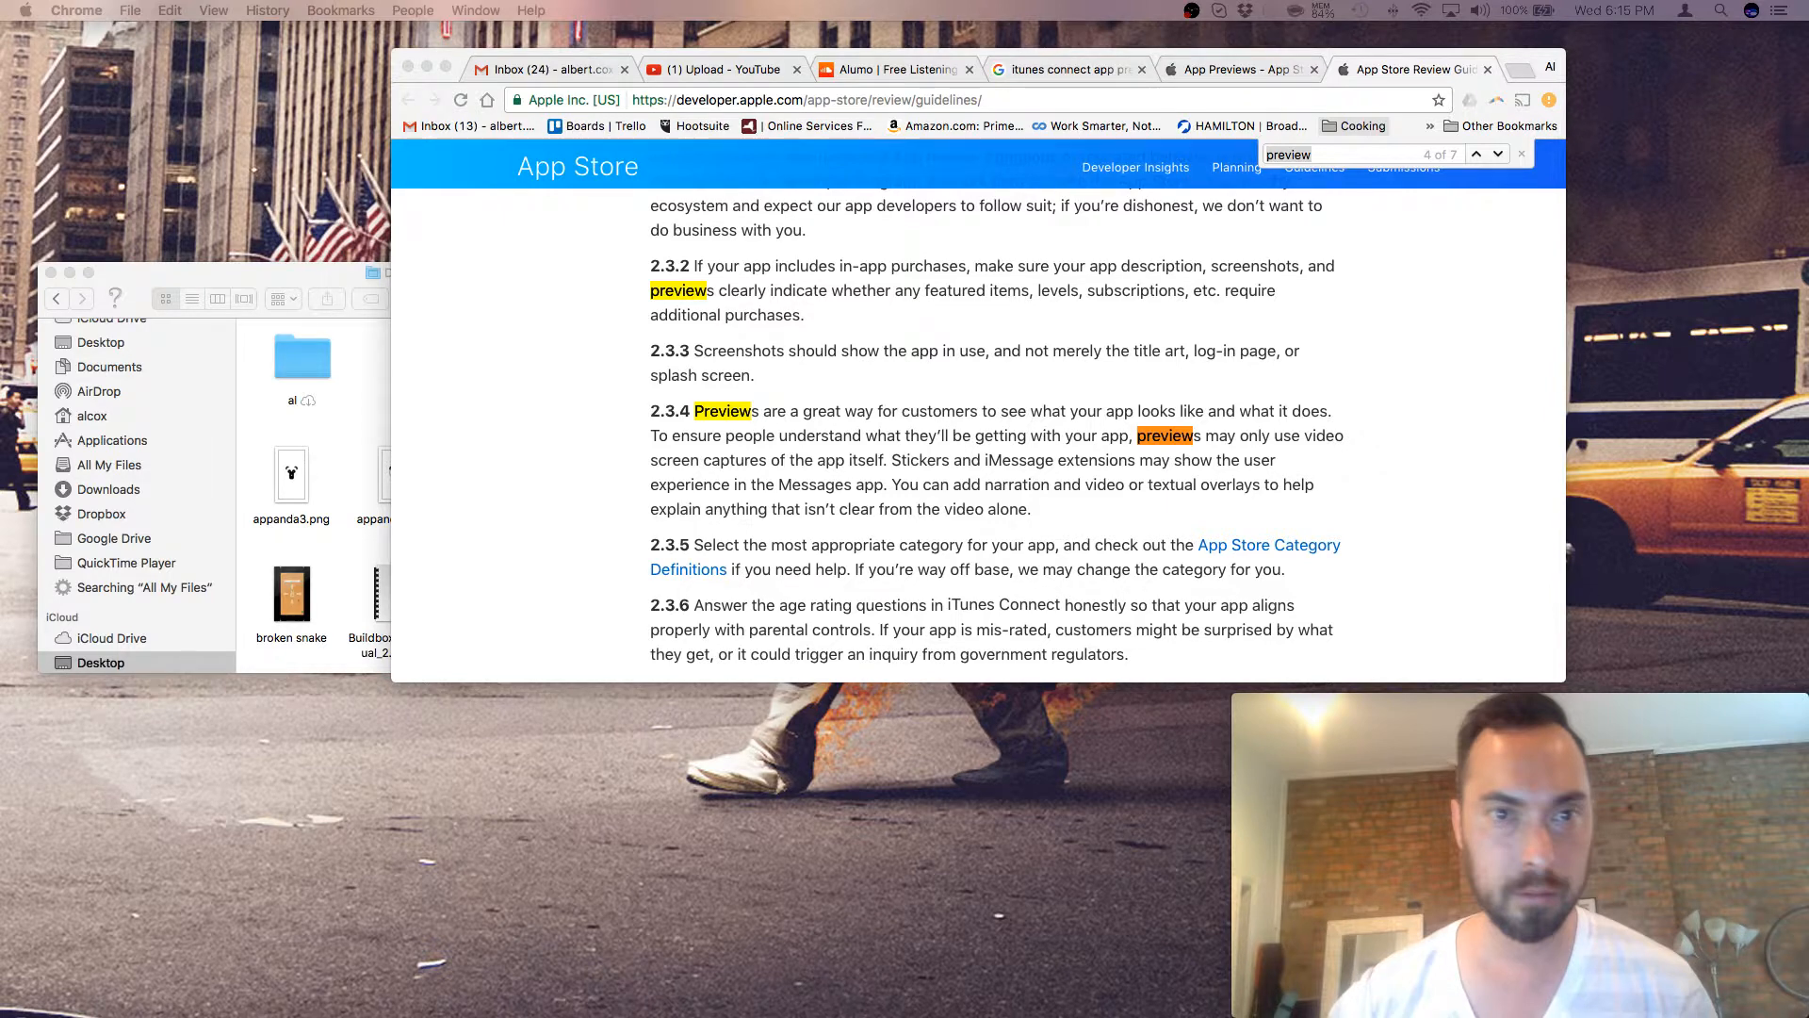
- Bring the Desktop folder window holding App Preview 4.mp4 to the front, selecting appanda3.png
click(292, 476)
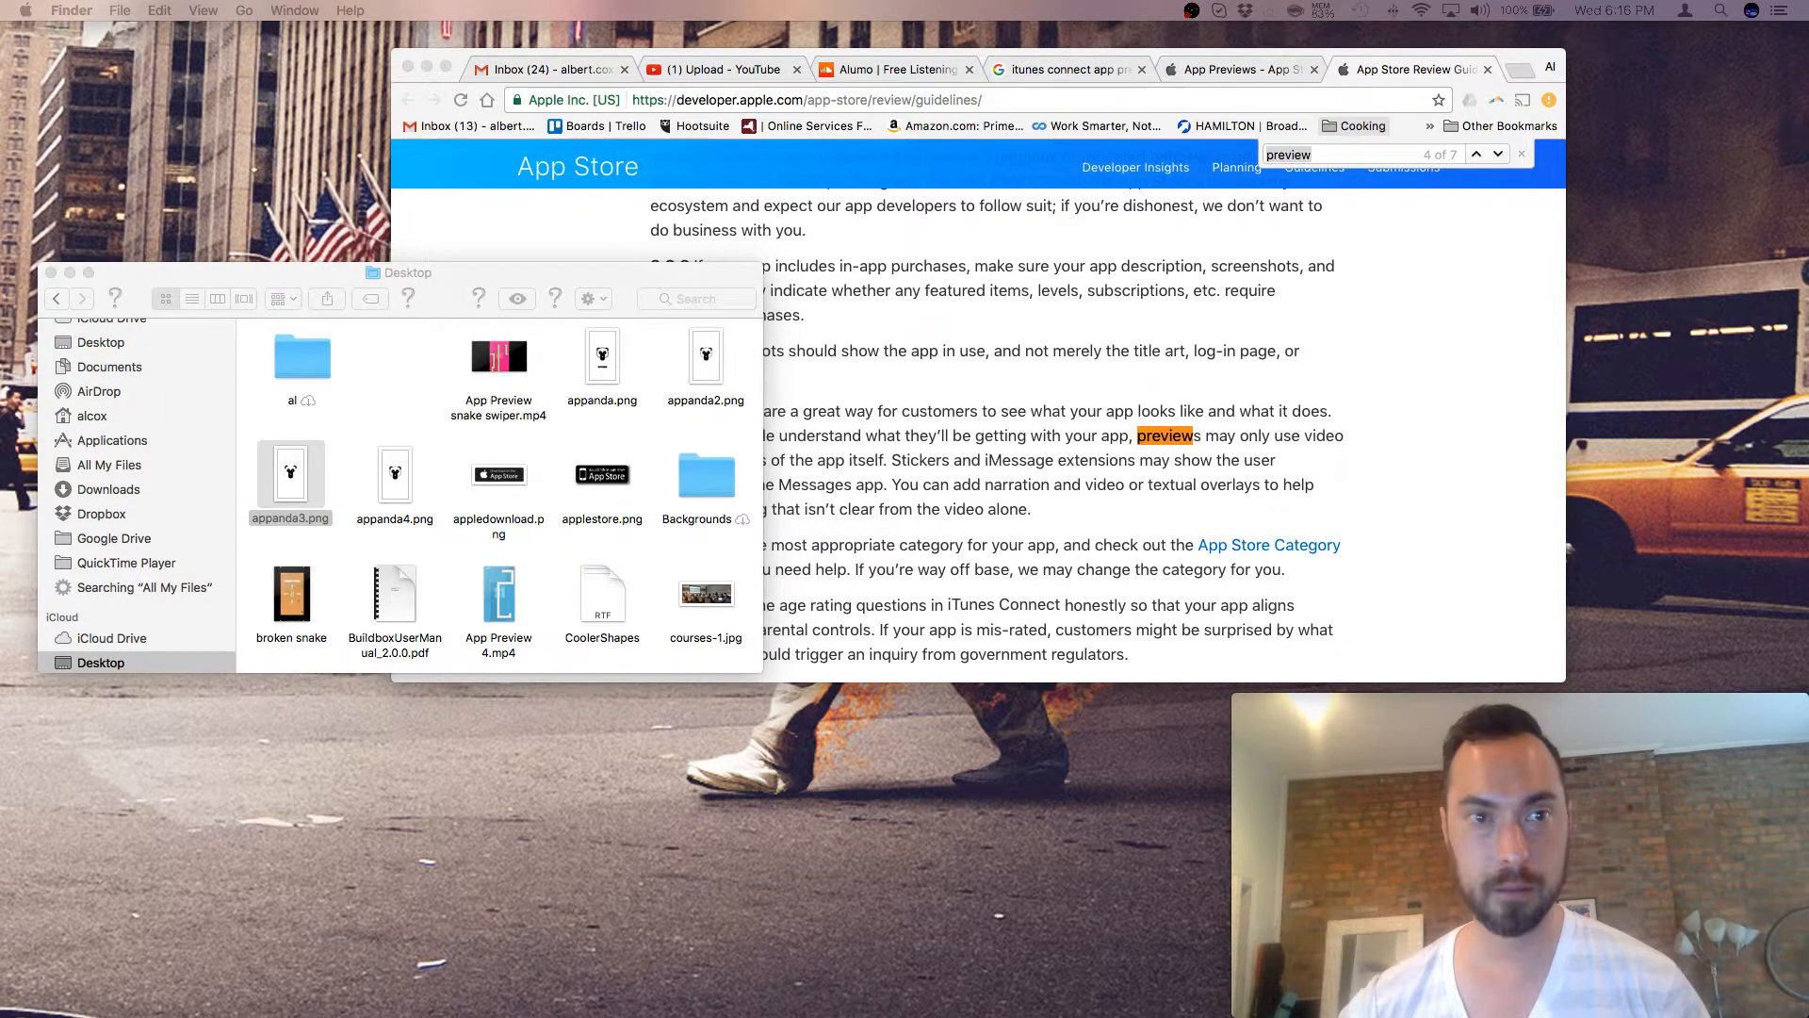
- Quick Look appanda.png, the black-and-white APPANDA bear logo, from the Desktop folder
key(space)
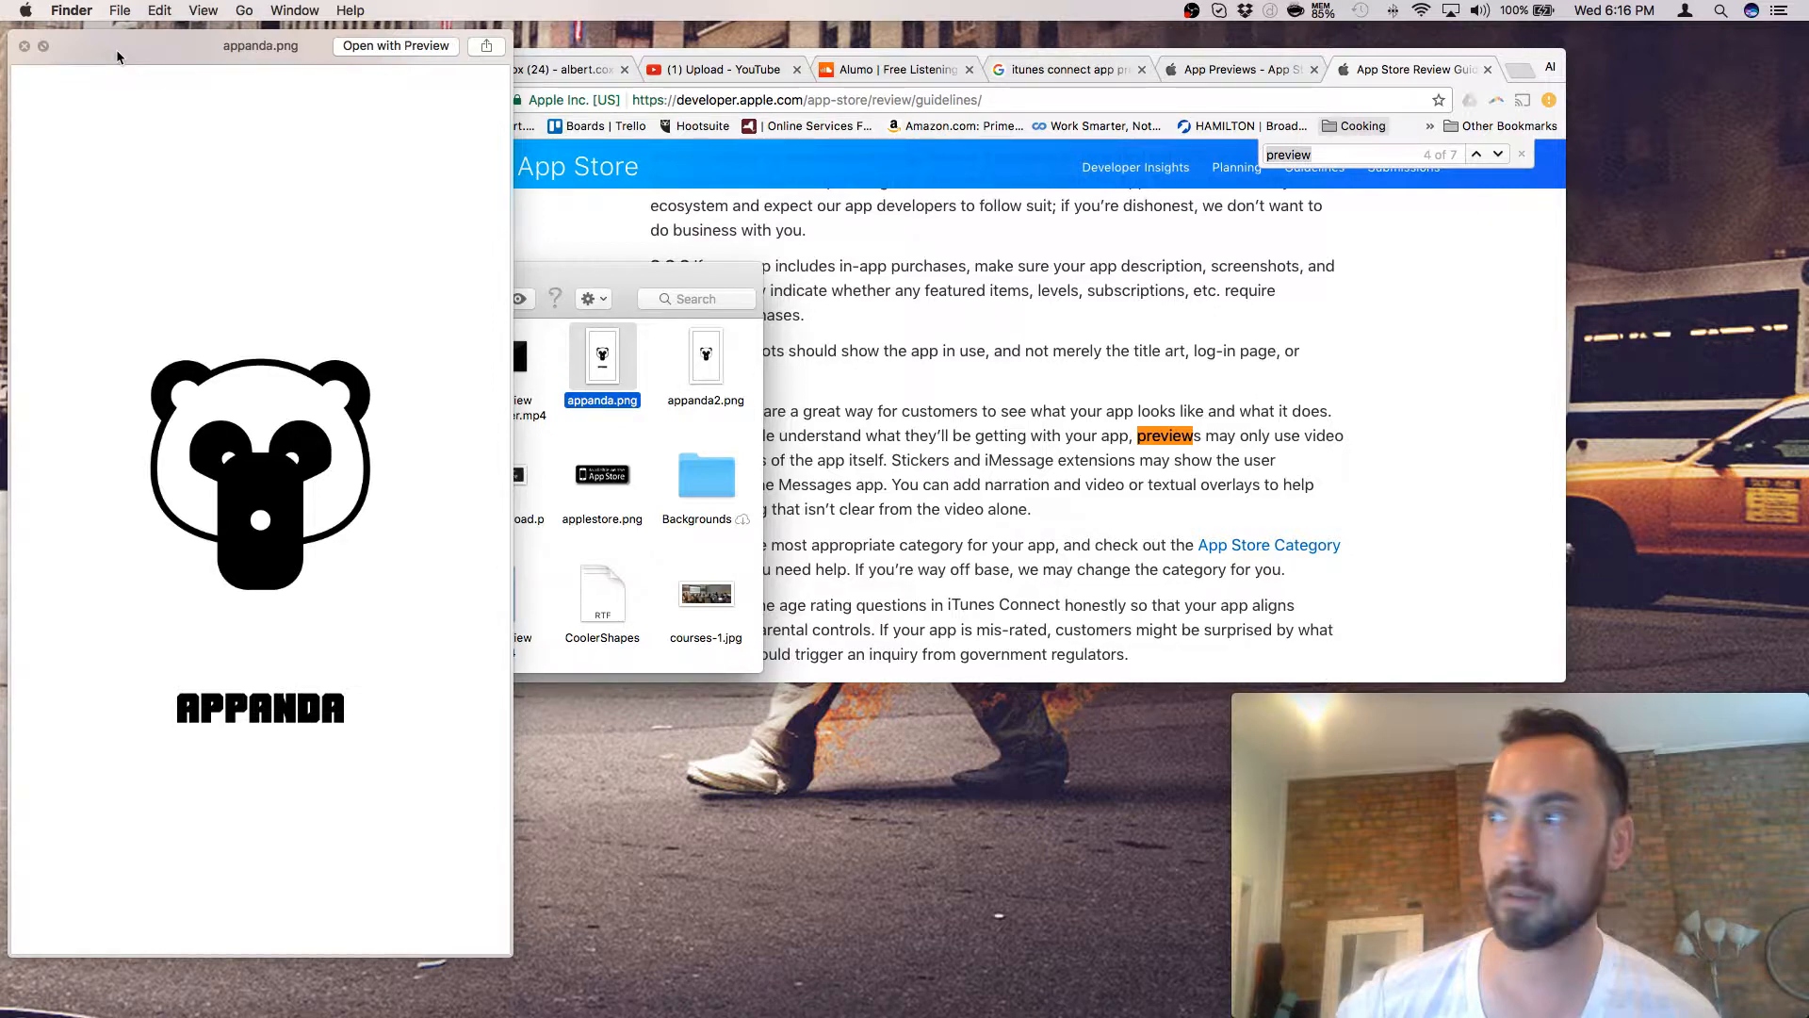
- Close the Quick Look preview of appanda.png
key(space)
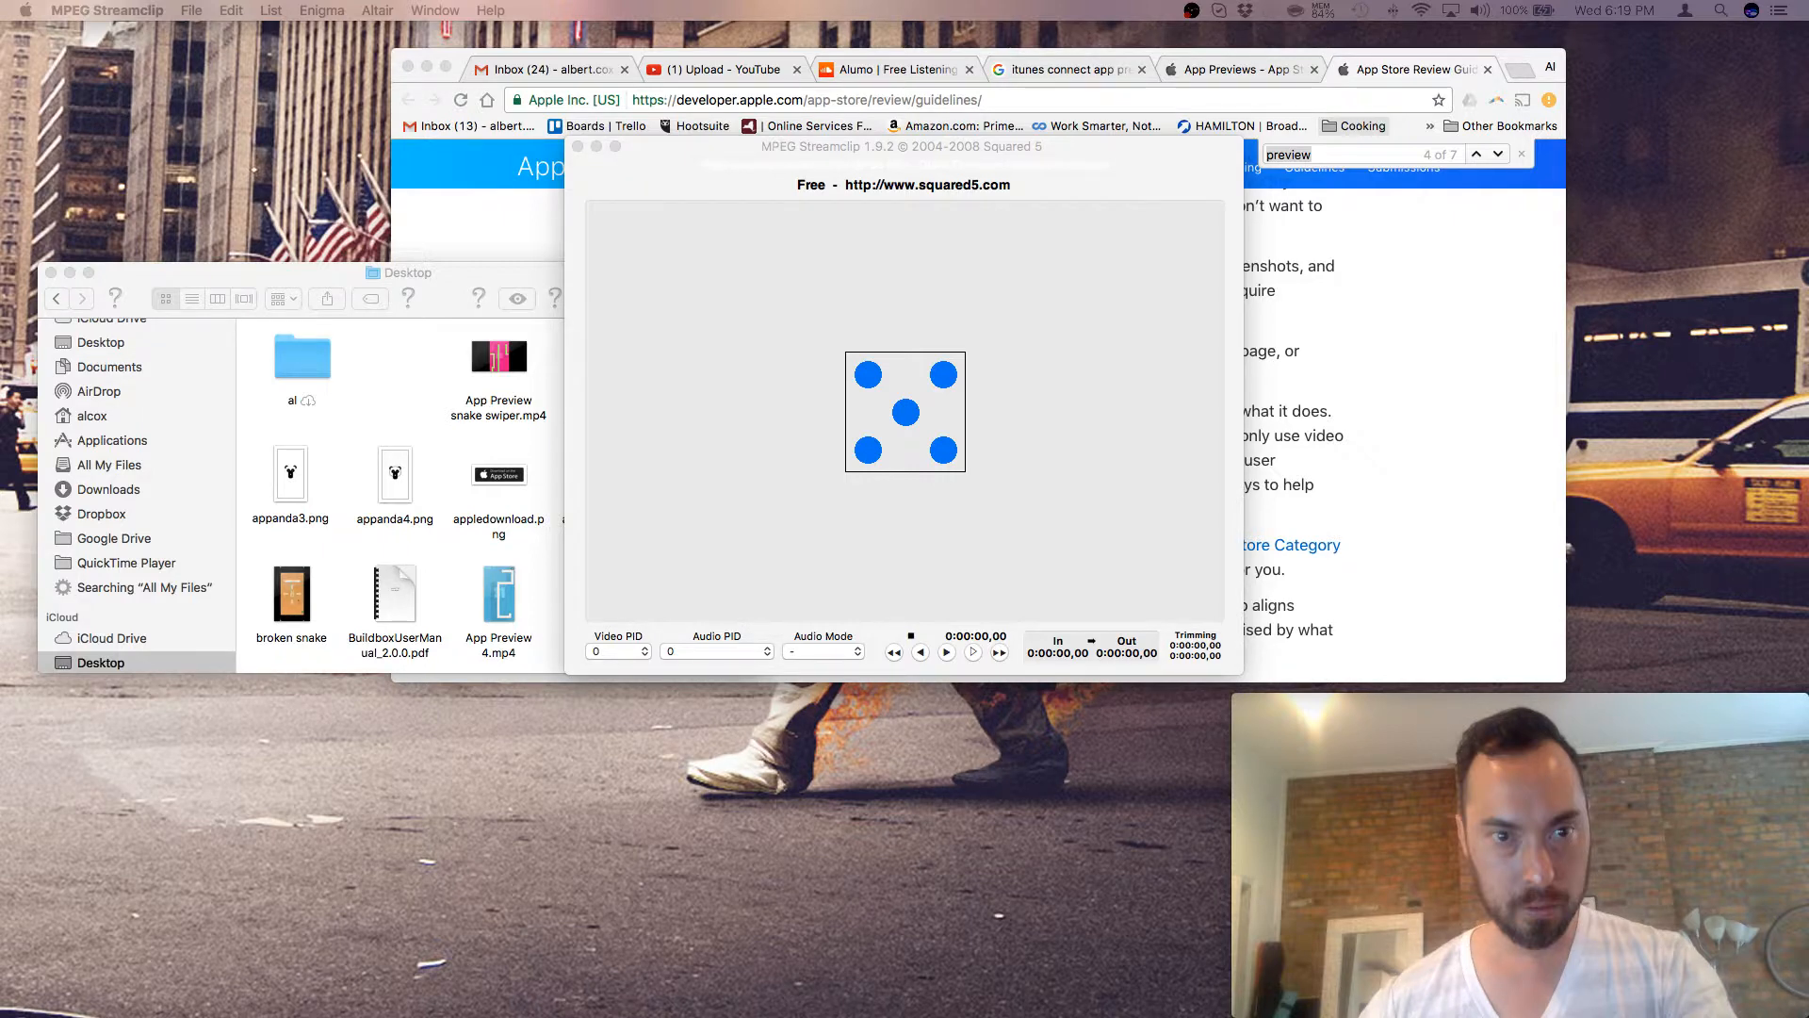
- Open App Preview 4.mp4 from the Desktop using the Cmd+O file chooser
key(super+o)
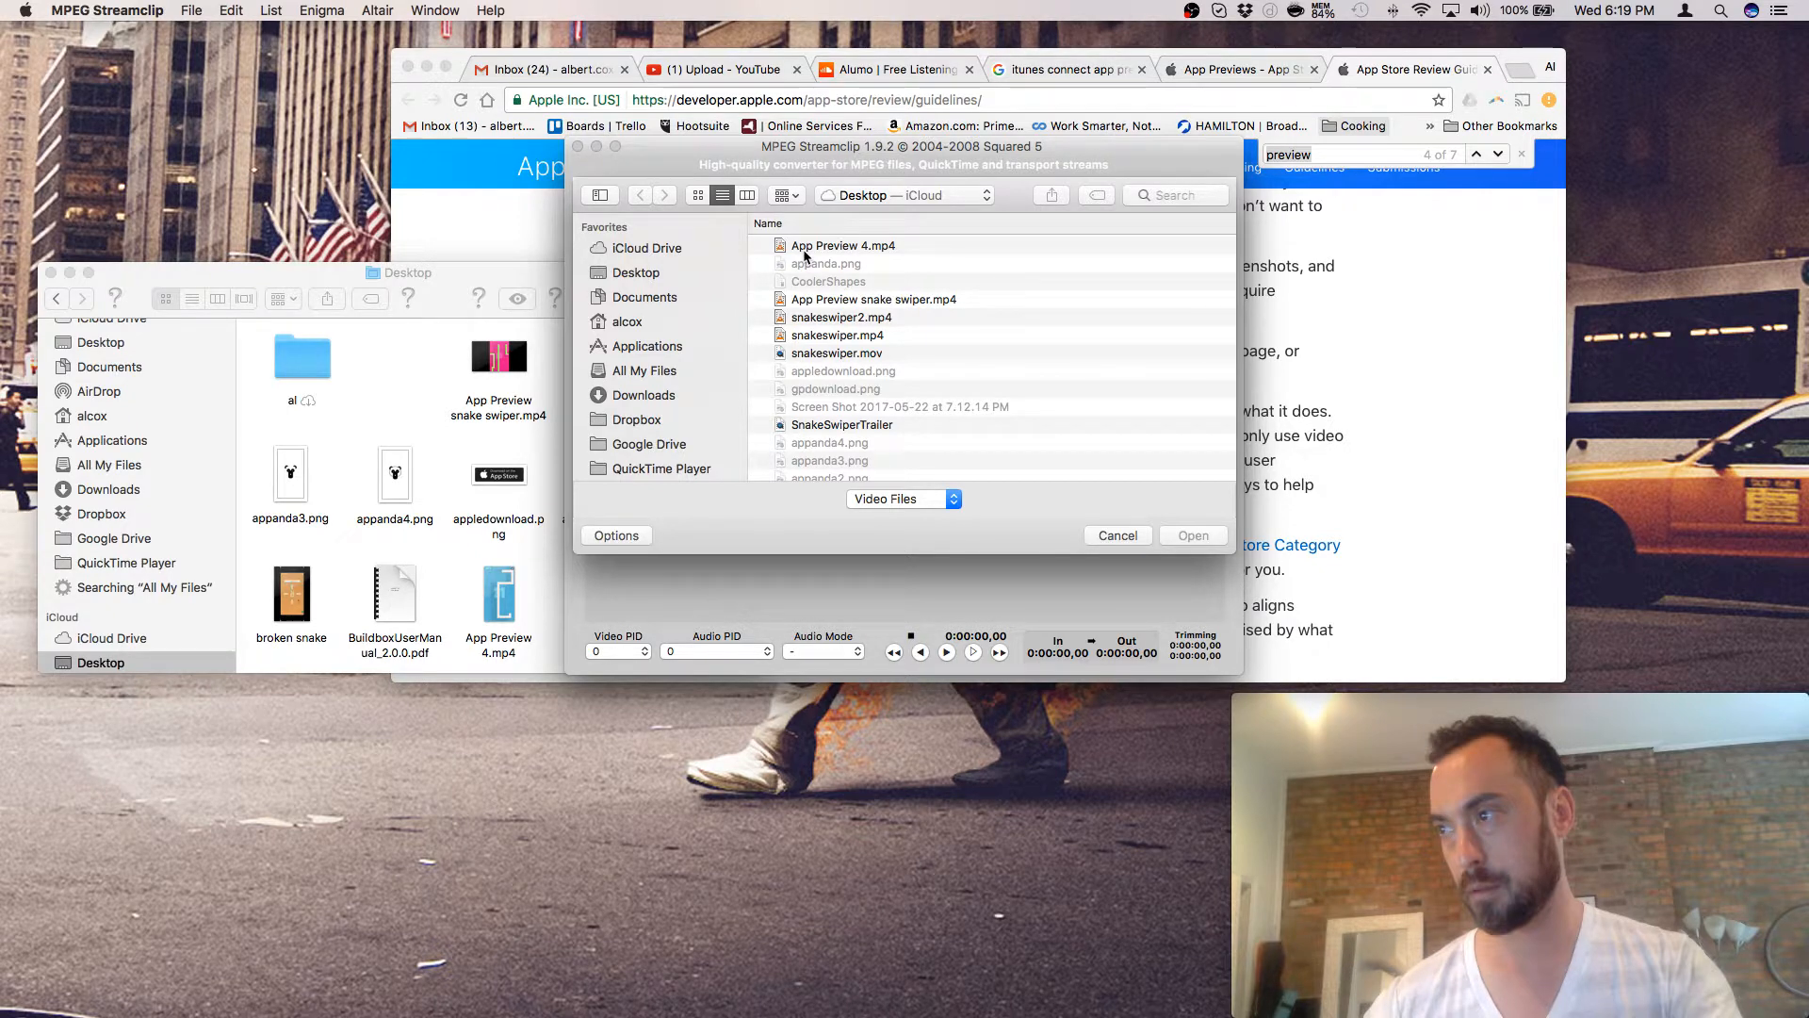
click(806, 247)
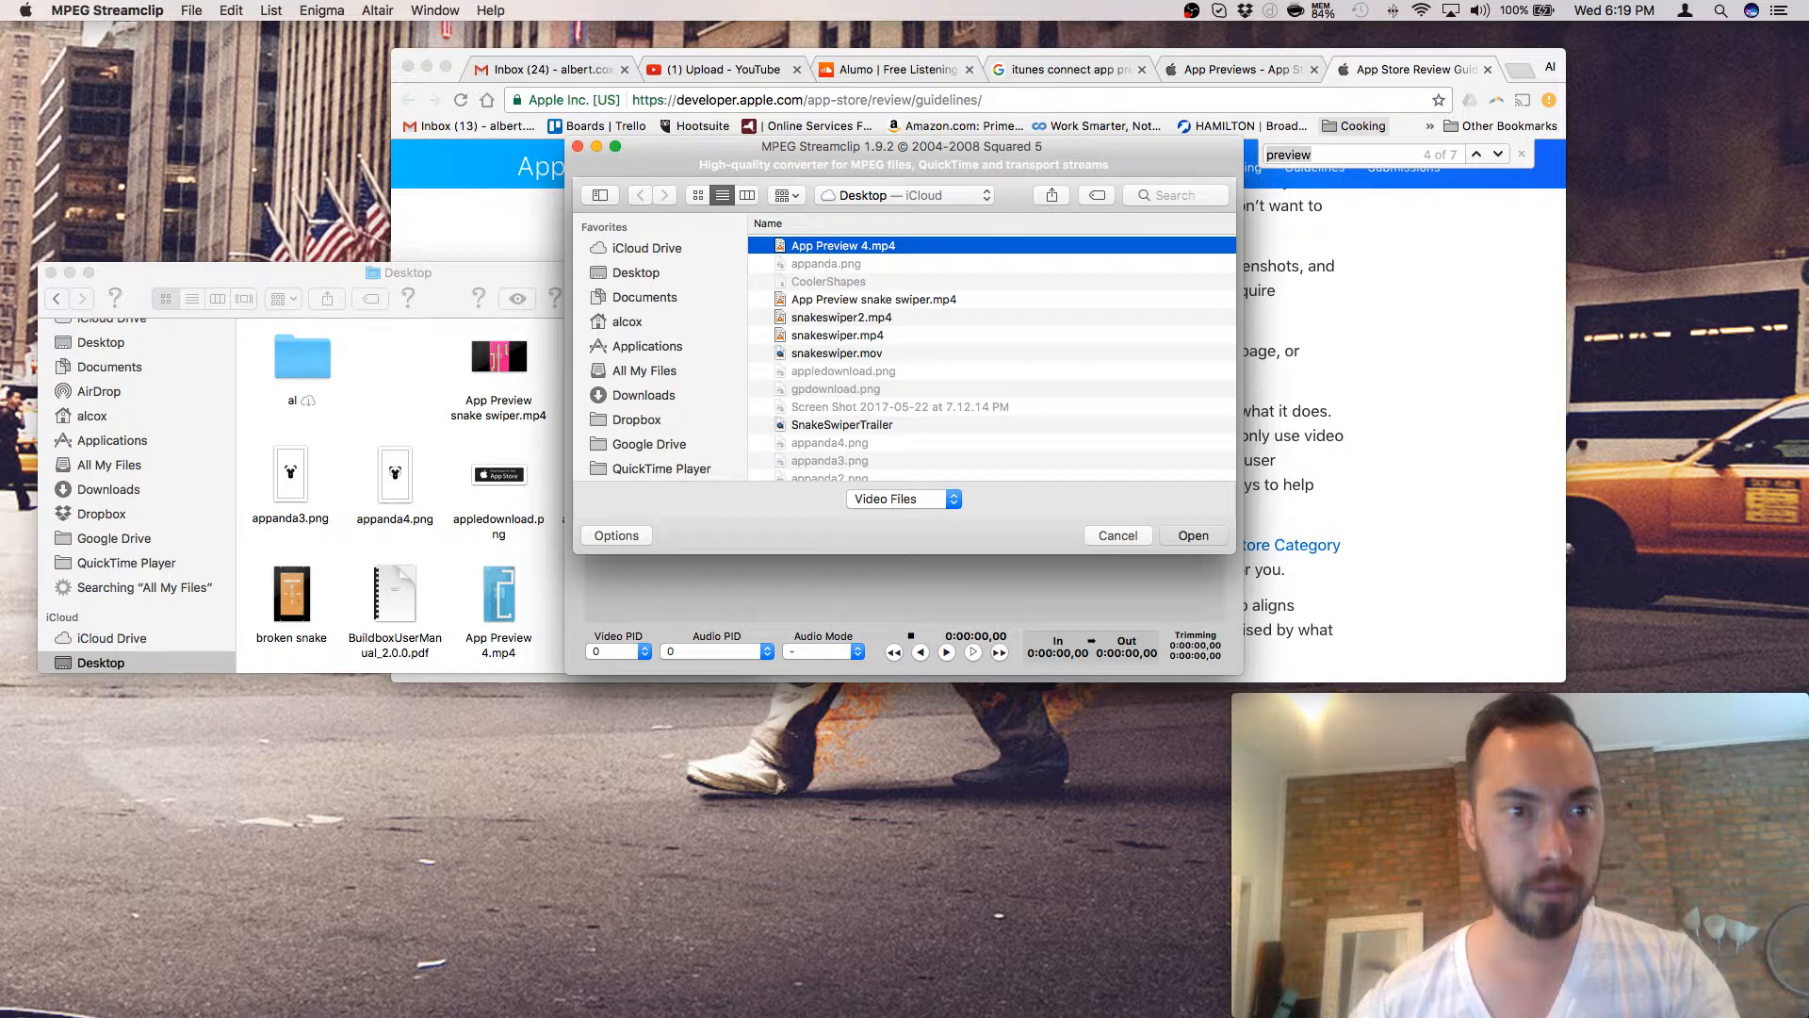
key(Return)
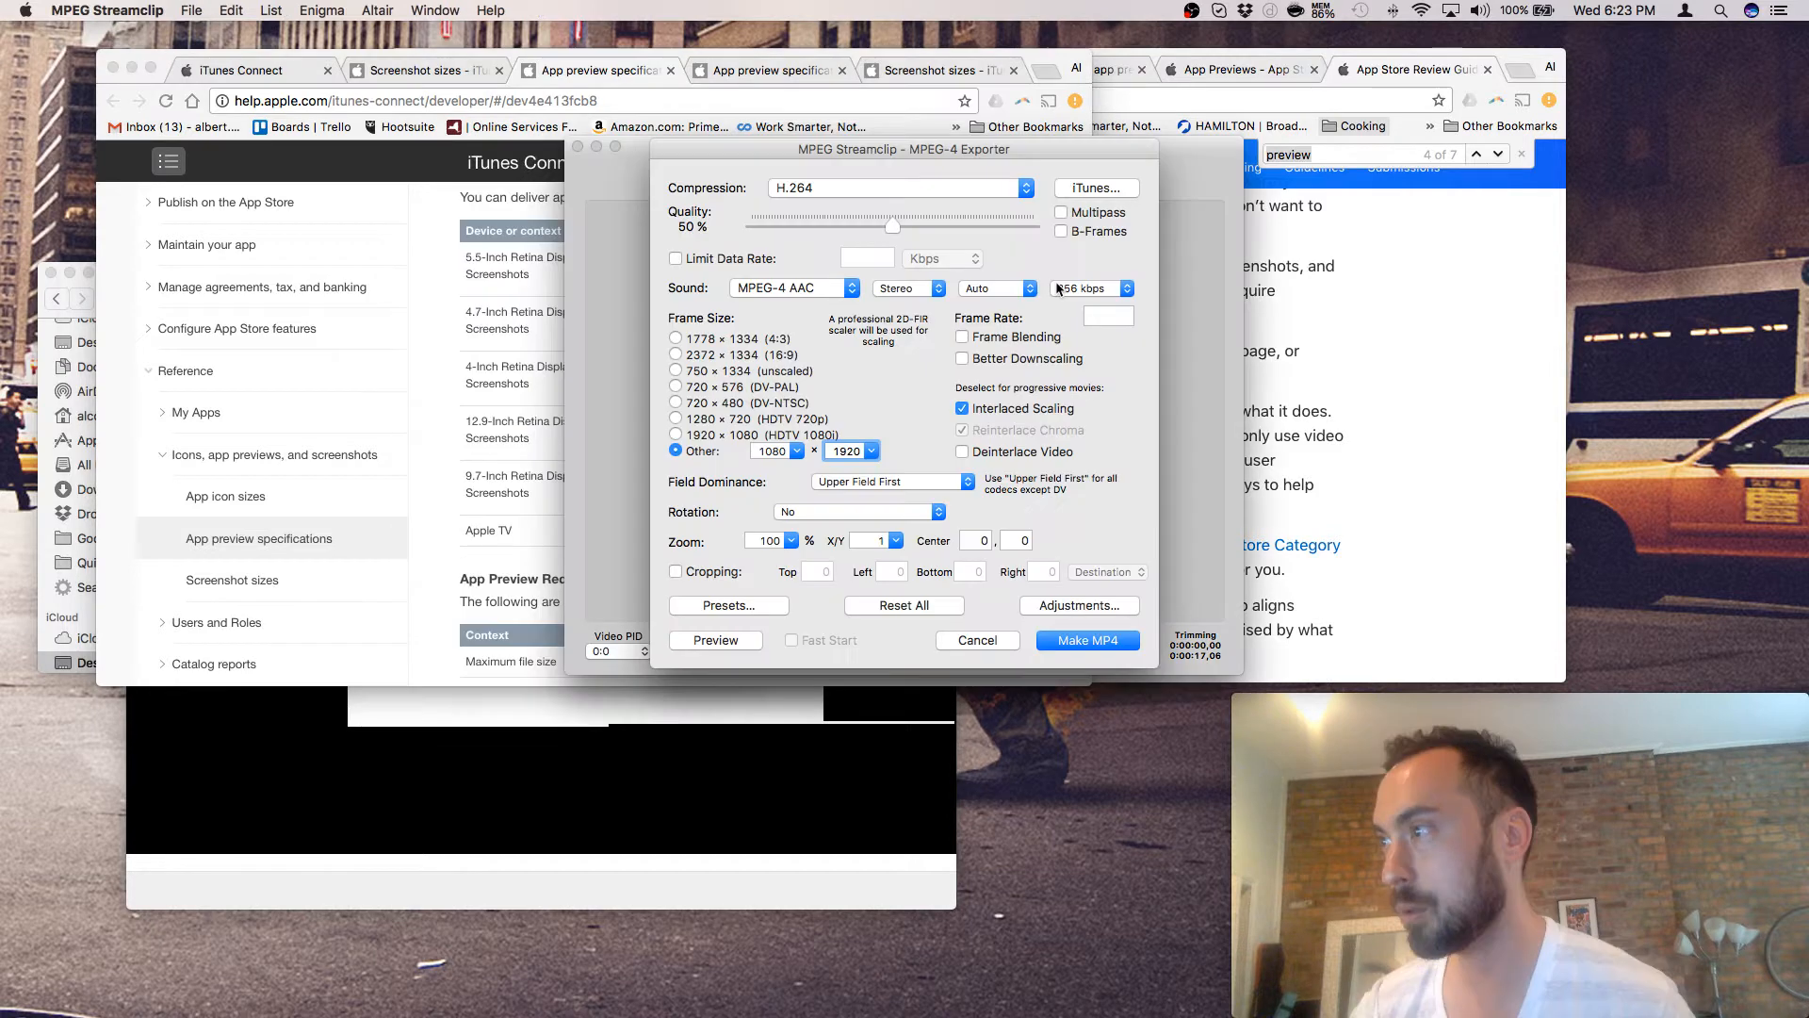
- Check the audio kbps options, then move the Finder Desktop window beside MPEG Streamclip to show App Preview 4.mp4
click(1059, 288)
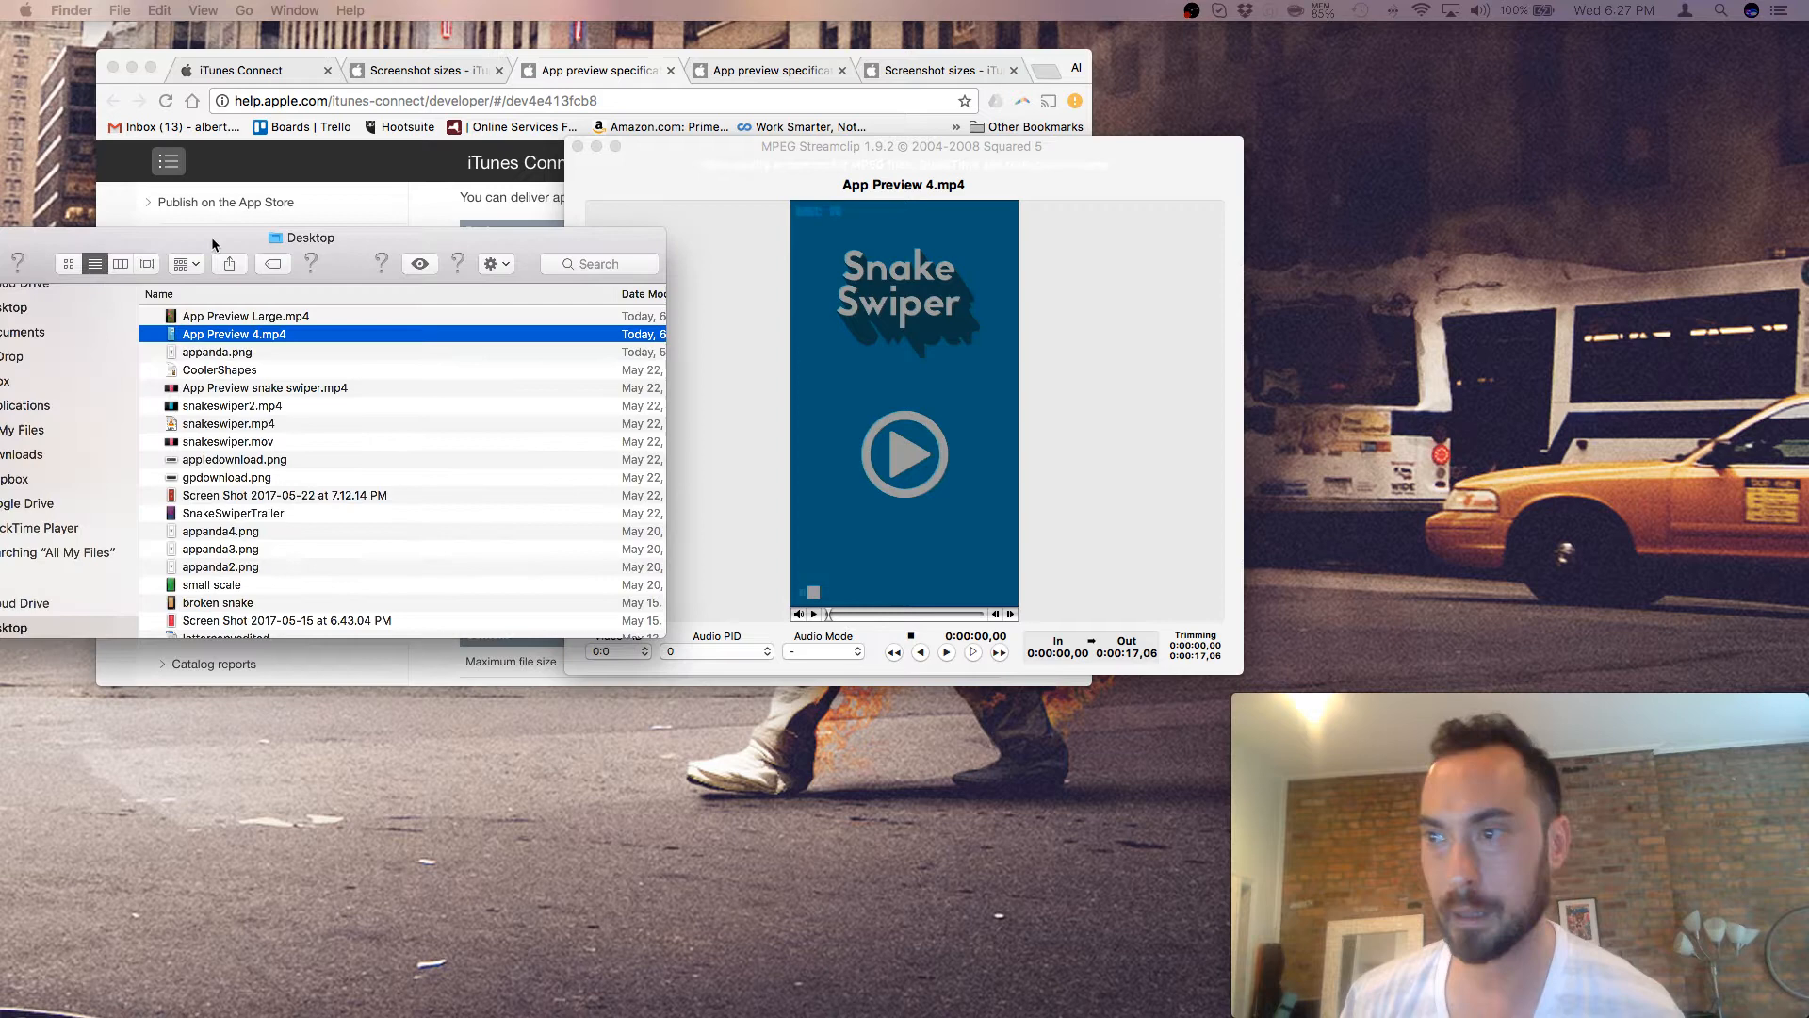
drag(211, 235, 307, 437)
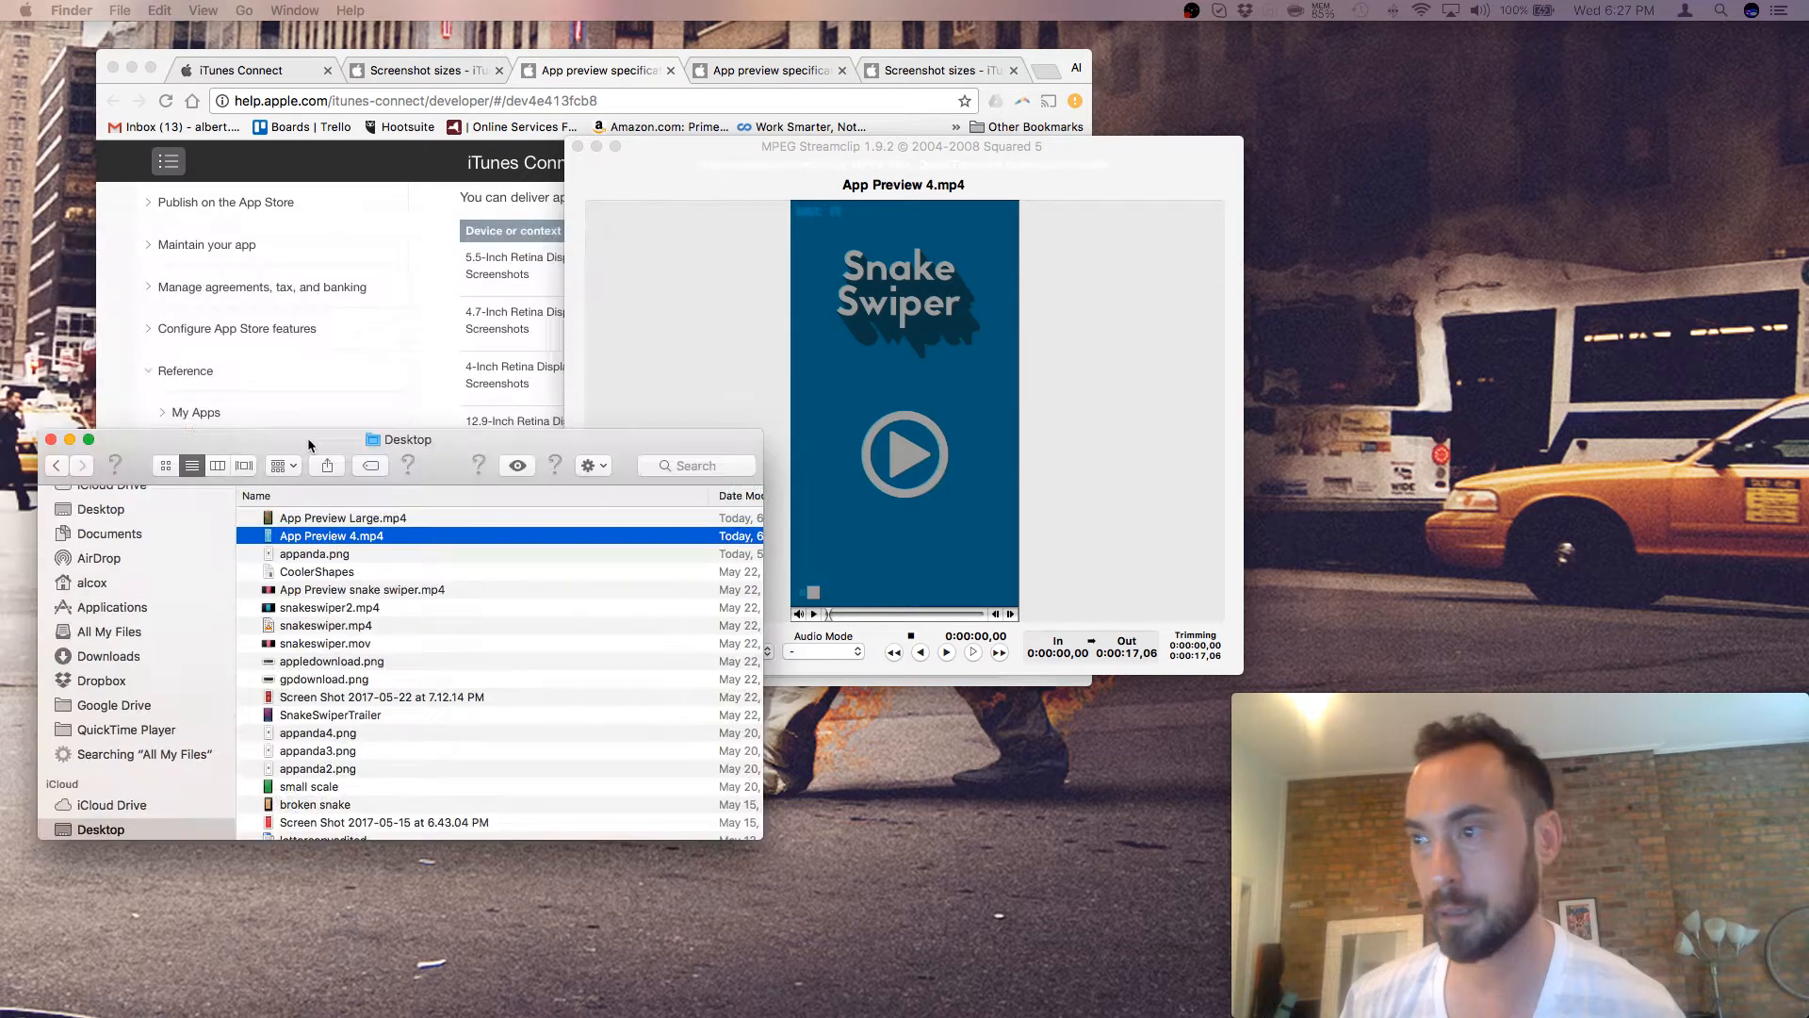